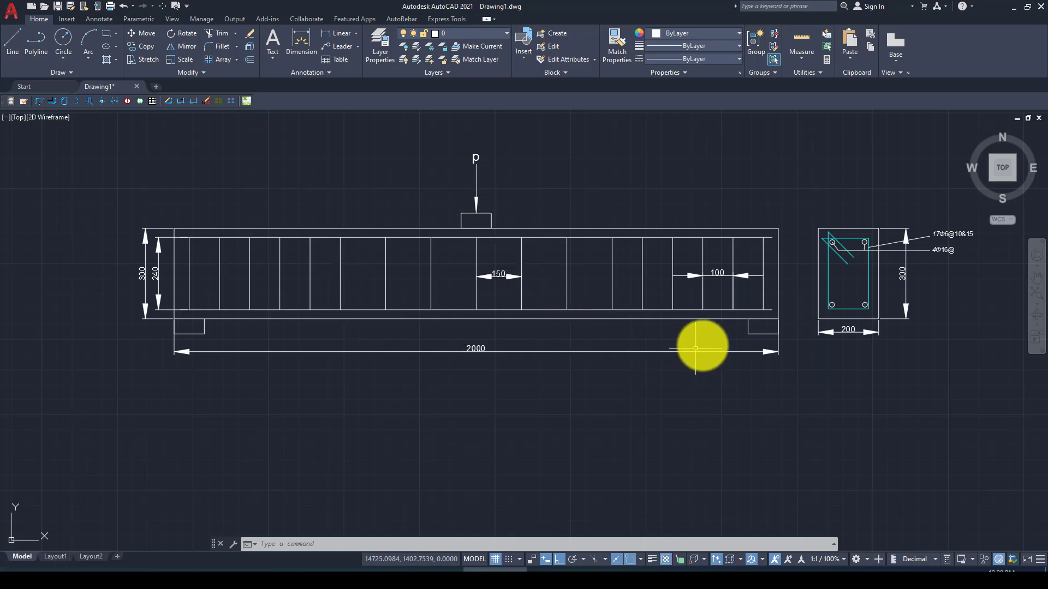
# Step: Zoom in and out over the AutoCAD beam elevation and 200×300 cross-section to review their dimensions
pyautogui.scroll(4, 879, 252)
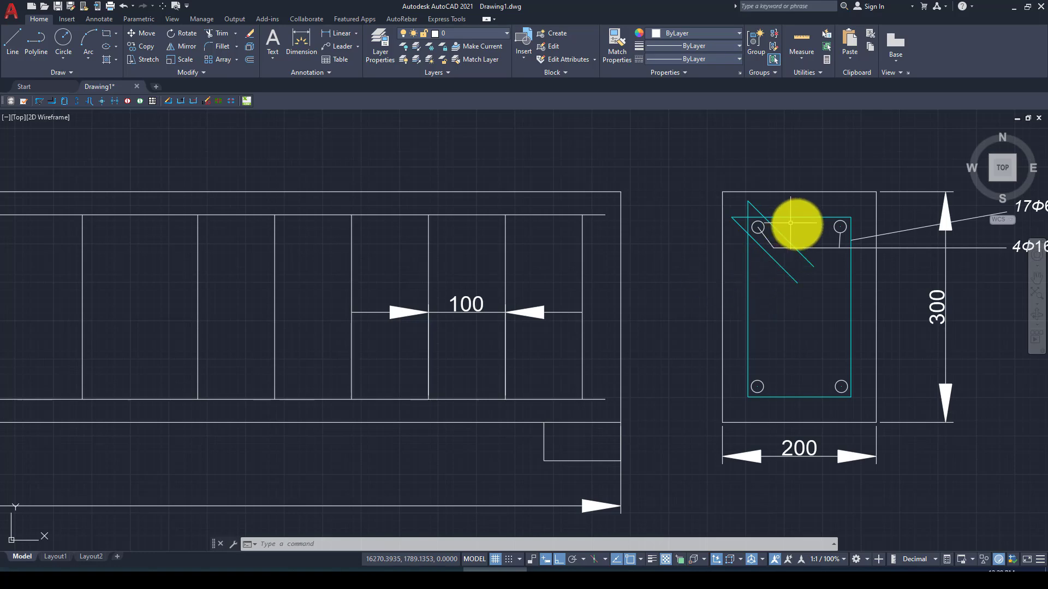
pyautogui.scroll(-5, 791, 241)
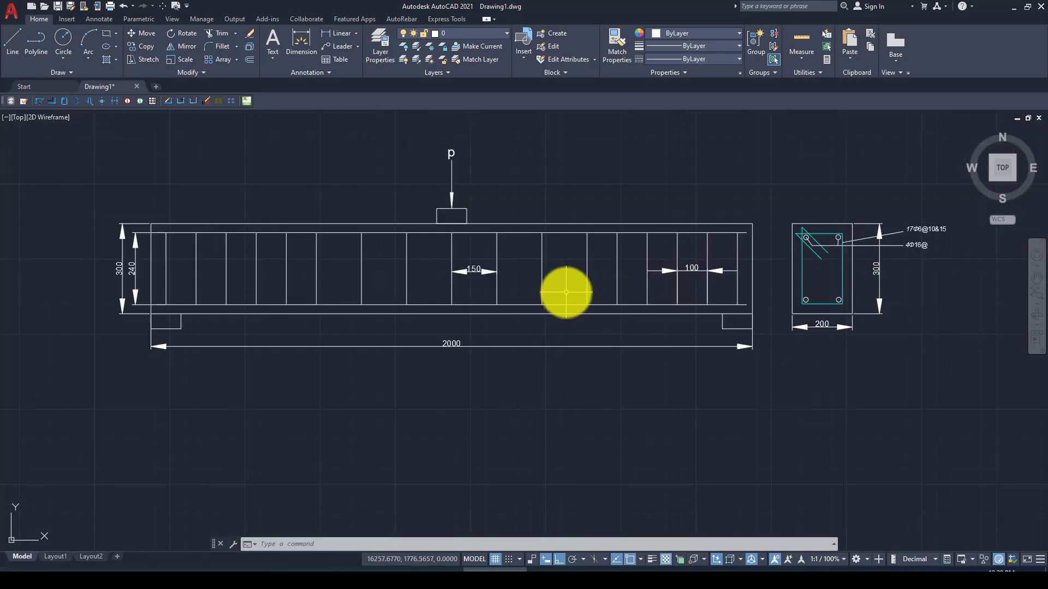
pyautogui.scroll(2, 564, 292)
pyautogui.scroll(-2, 740, 279)
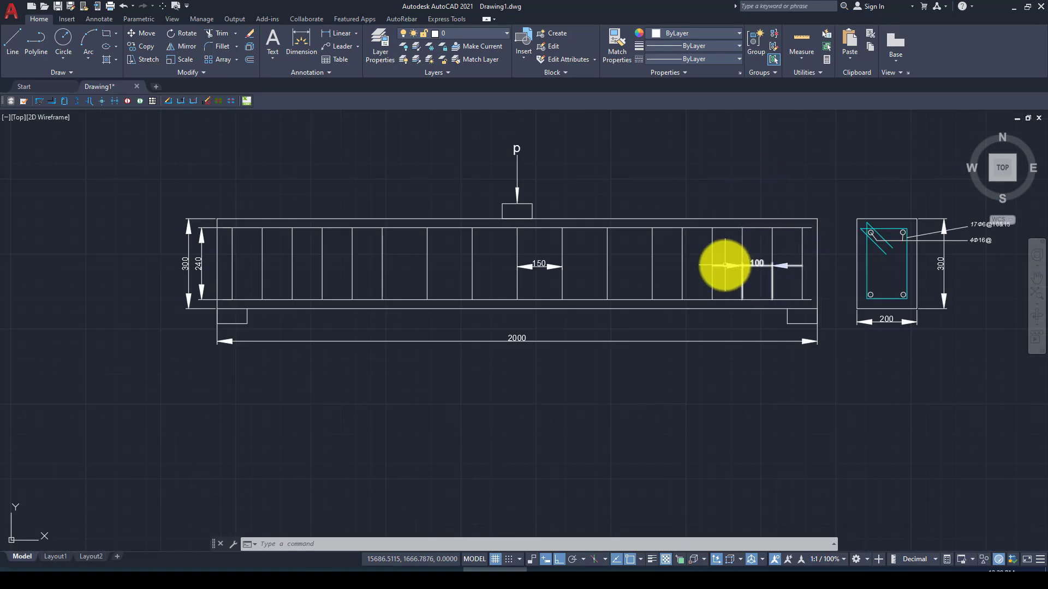
pyautogui.scroll(2, 652, 276)
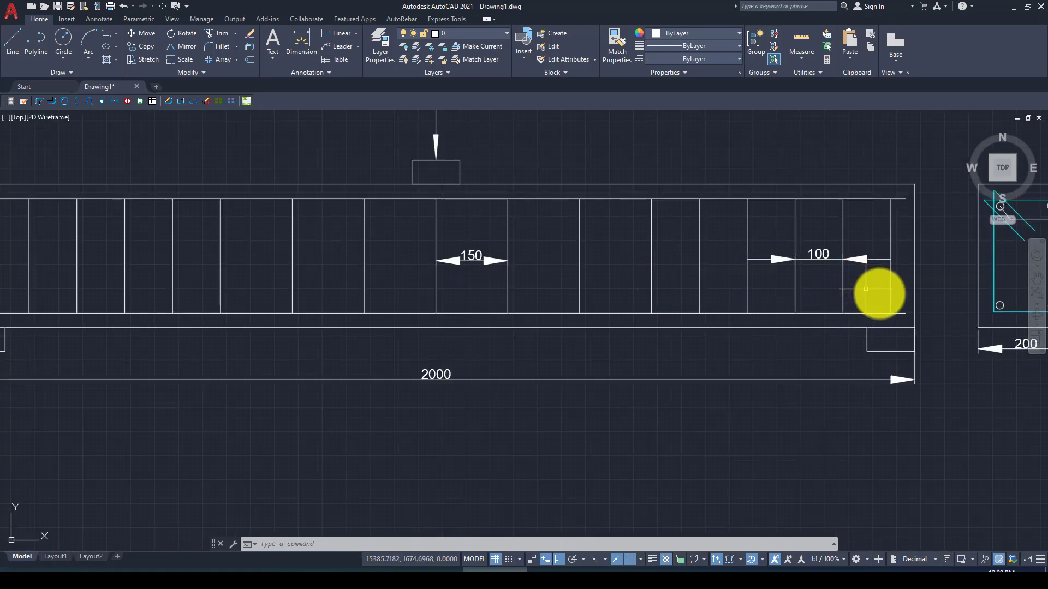
pyautogui.scroll(-2, 864, 287)
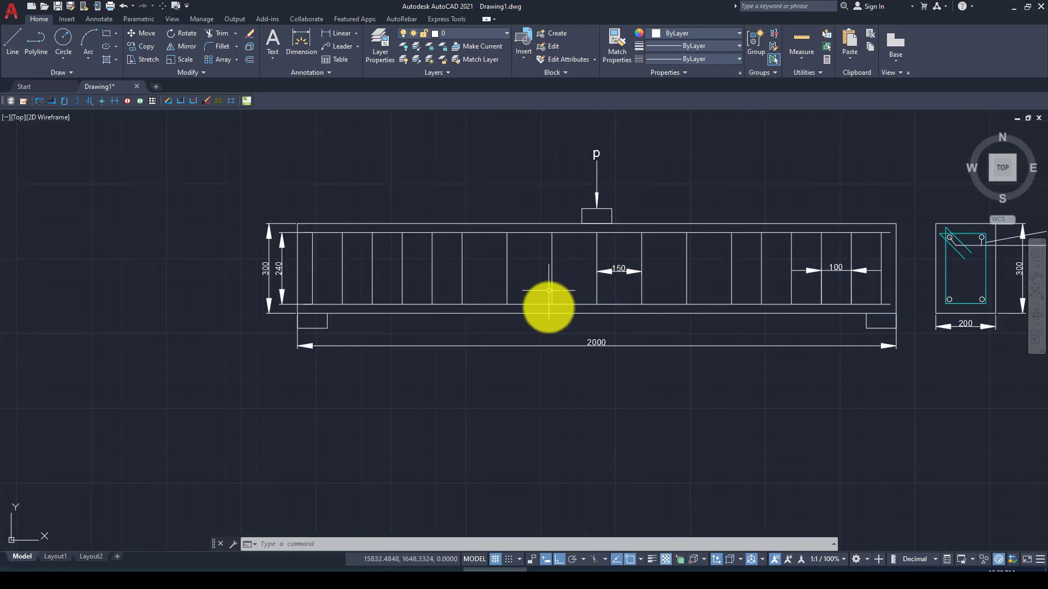
pyautogui.scroll(-2, 349, 311)
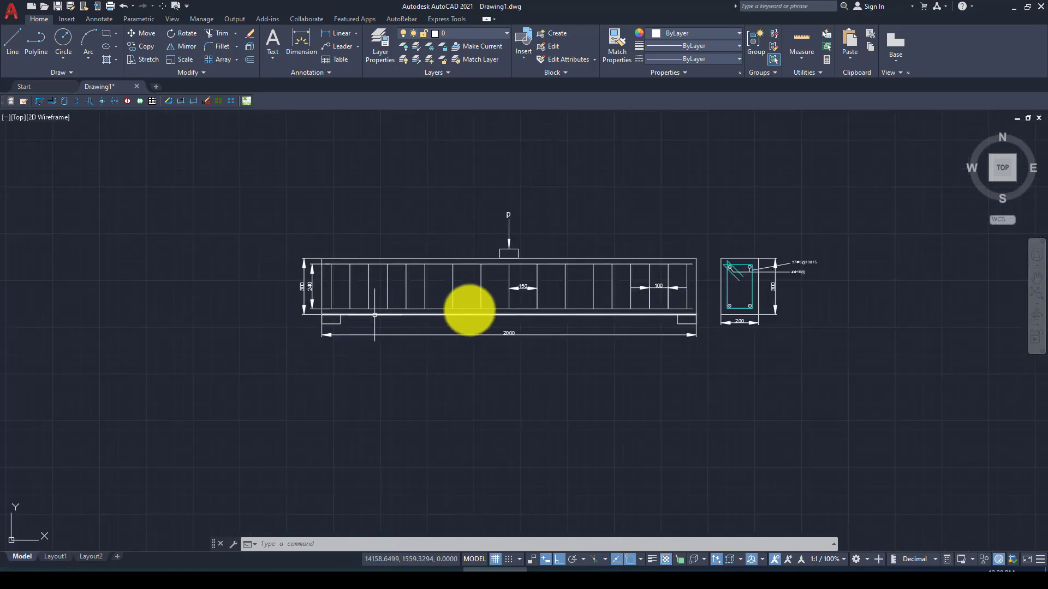
pyautogui.scroll(2, 707, 313)
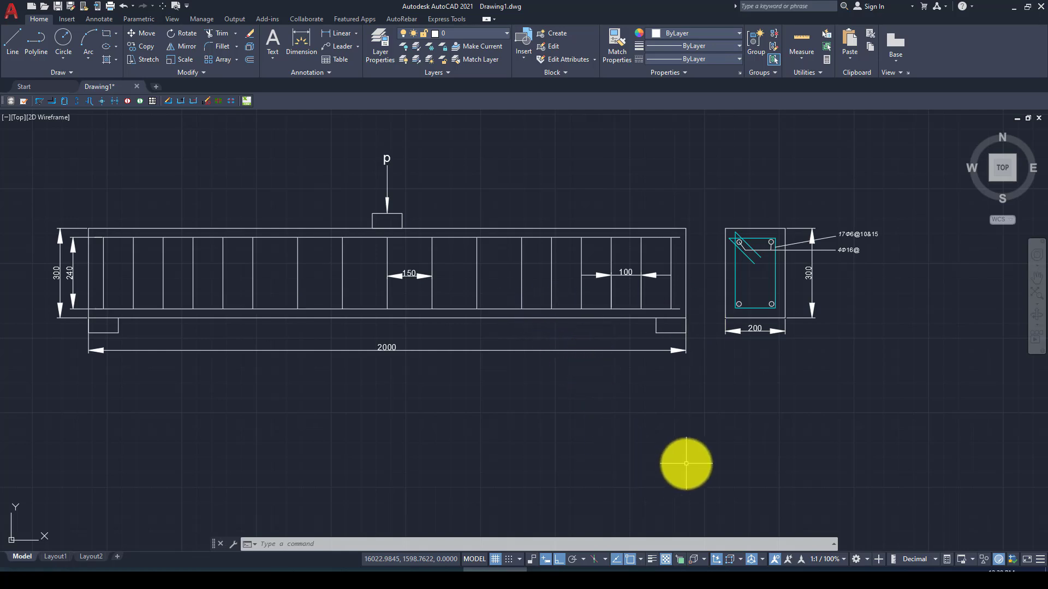
# Step: Create a 3D deformable solid extrusion part named C-Beam with approximate size 5000
pyautogui.click(670, 577)
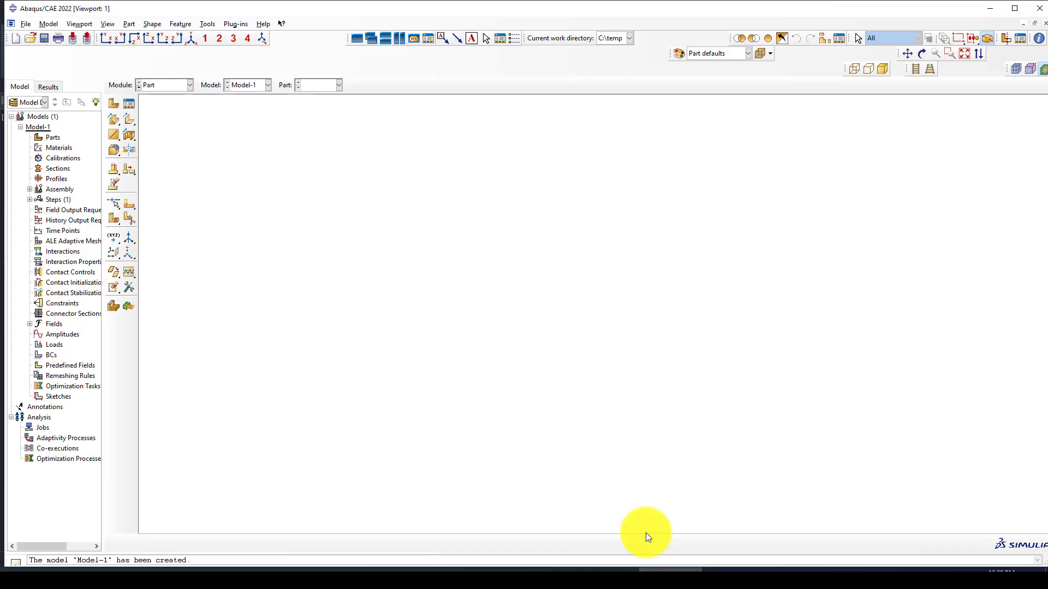
pyautogui.moveTo(169, 115); pyautogui.dragTo(805, 487)
pyautogui.click(114, 103)
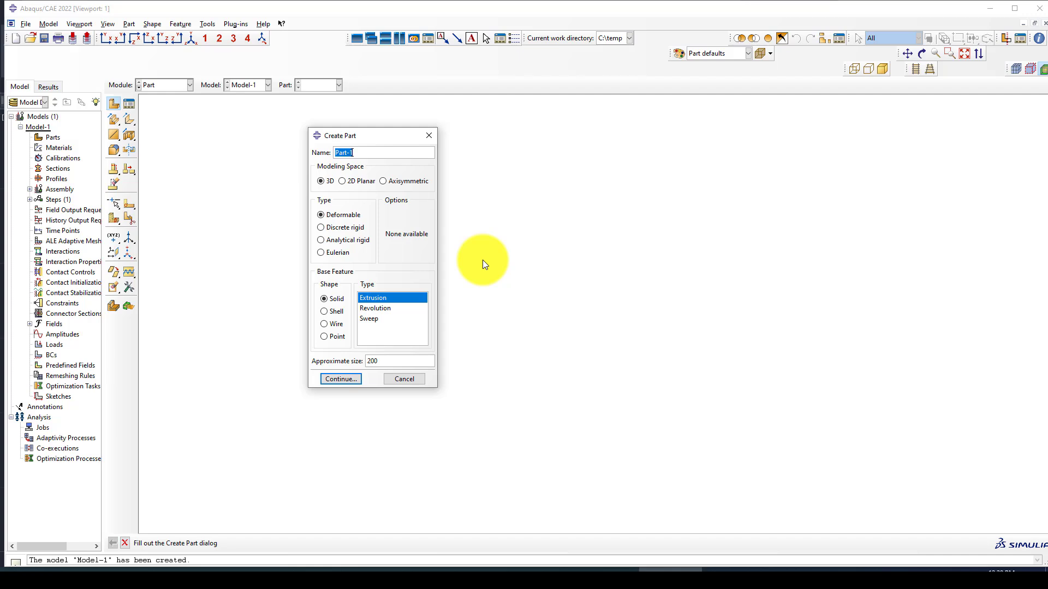
pyautogui.write('C-Beam')
pyautogui.doubleClick(369, 362)
pyautogui.press('BackSpace')
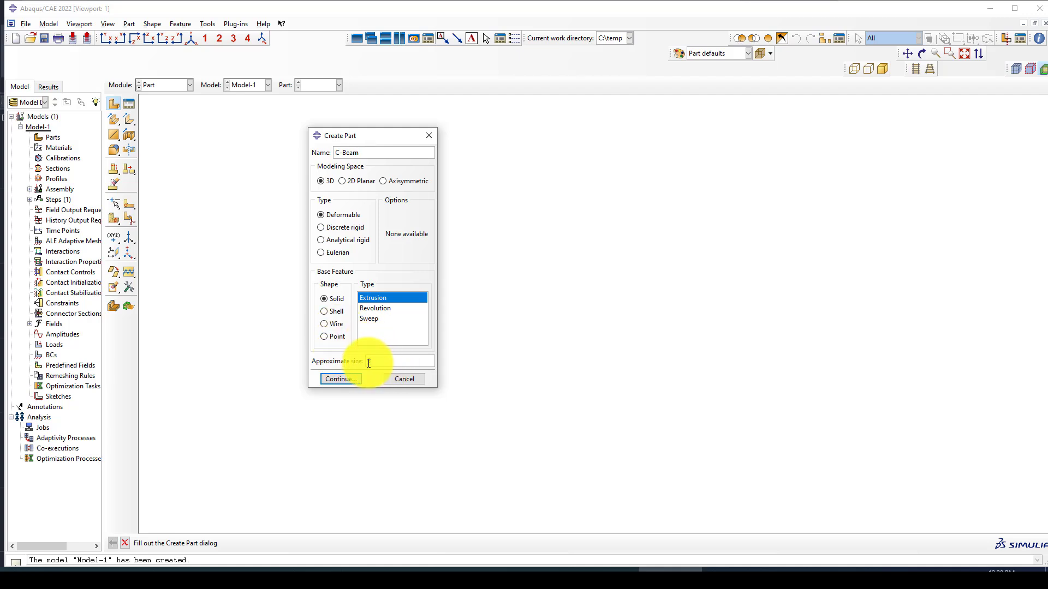
pyautogui.write('5000')
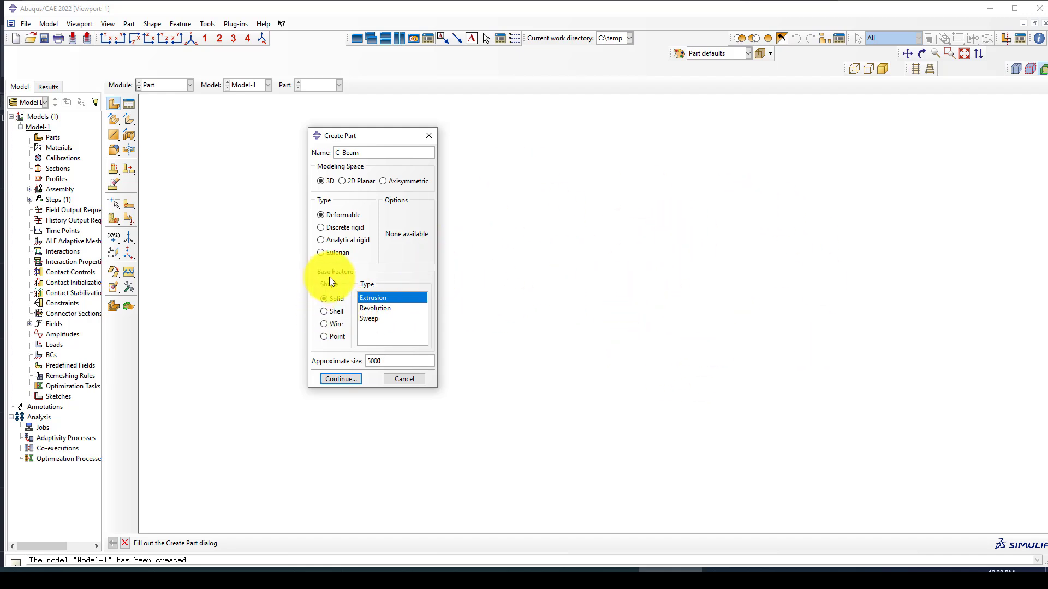
pyautogui.click(339, 381)
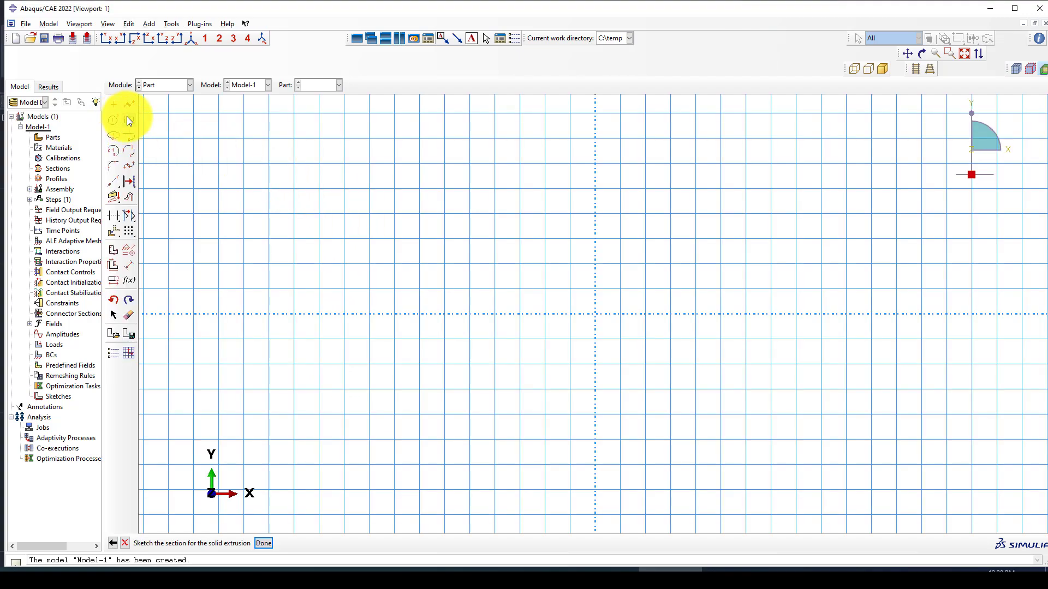
# Step: Sketch the beam section as a rectangle from (-100,-100) to (100,150)
pyautogui.click(127, 119)
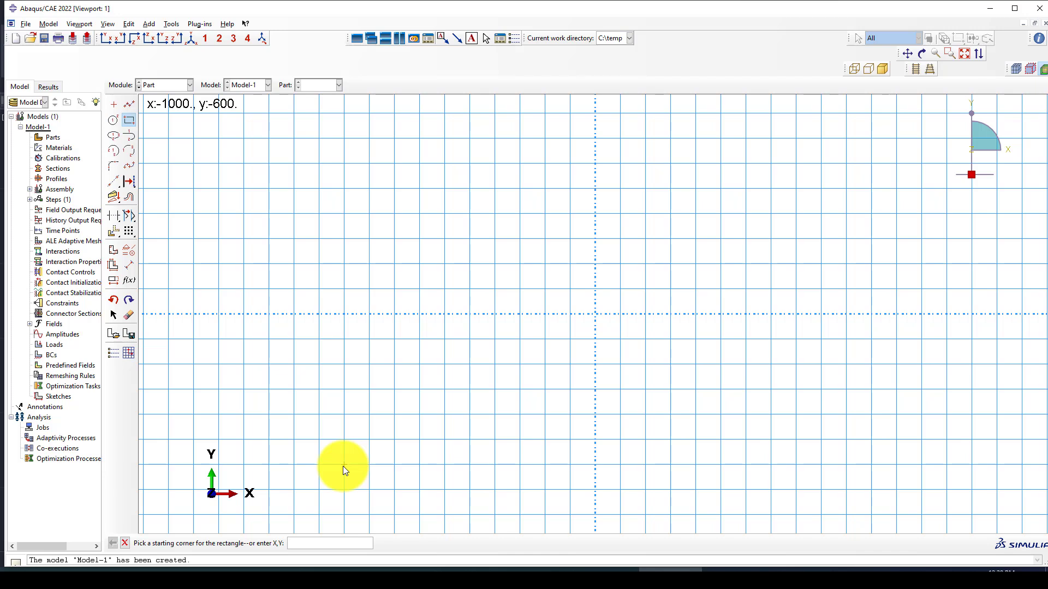
pyautogui.write('-100')
pyautogui.write(',')
pyautogui.write('-100')
pyautogui.press('Return')
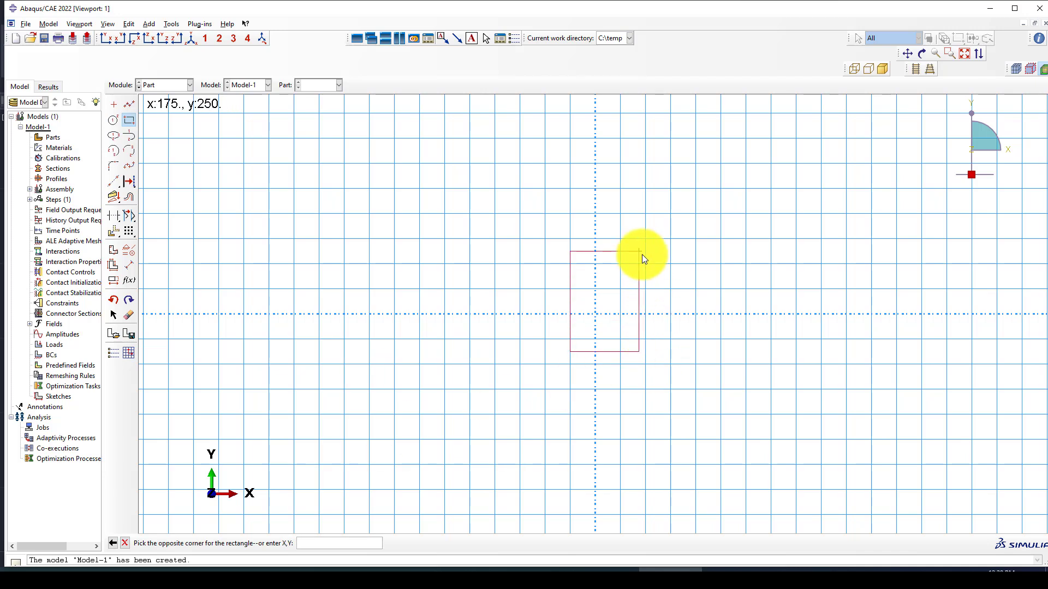
pyautogui.write('100,150')
pyautogui.press('Return')
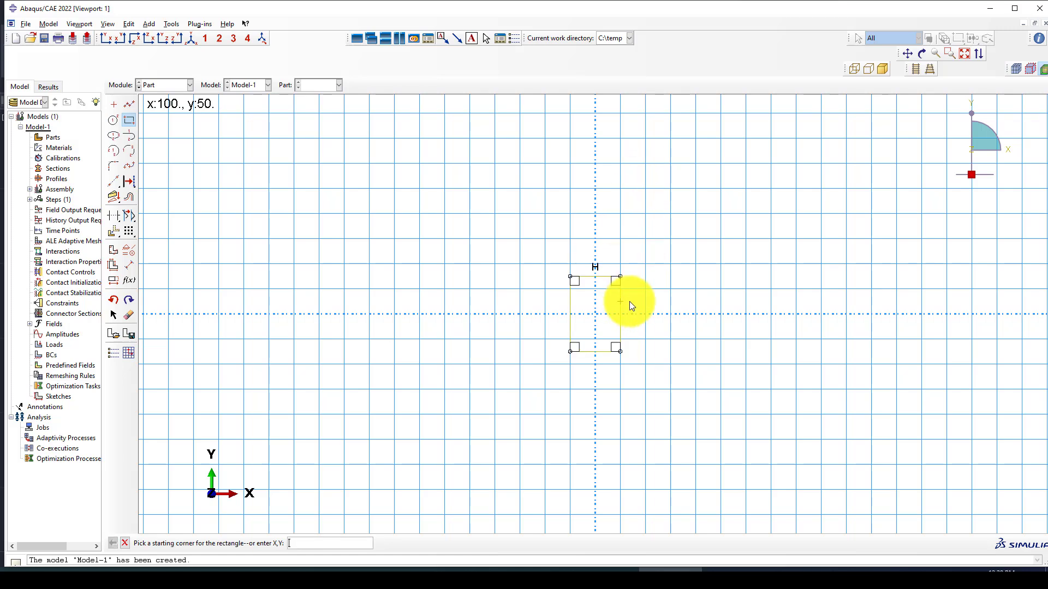
pyautogui.scroll(2, 629, 301)
pyautogui.press('Escape')
# Step: Extrude the rectangular profile to a depth of 2000
pyautogui.middleClick(657, 301)
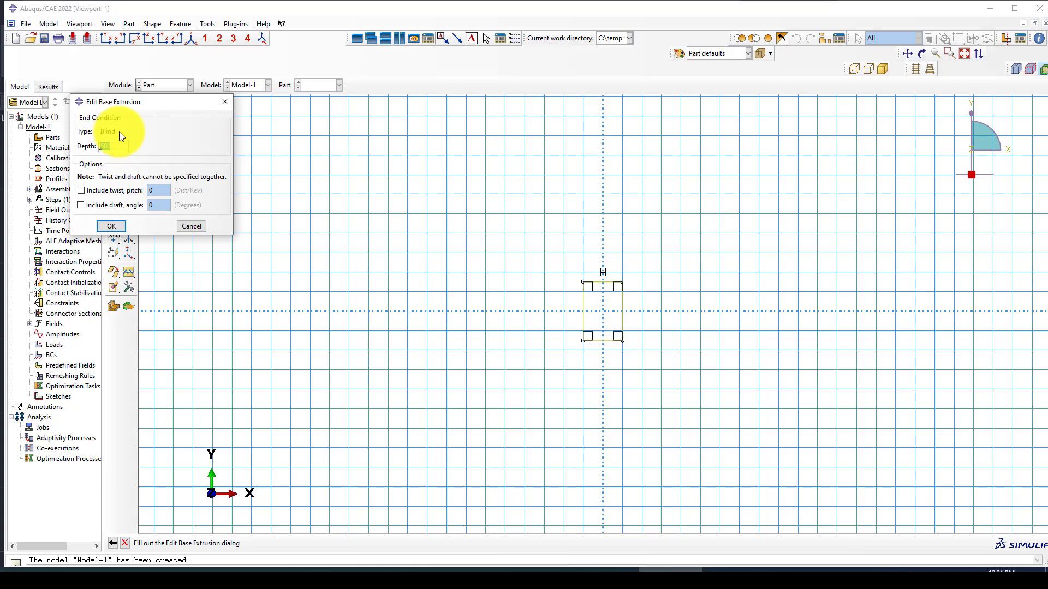
pyautogui.click(113, 225)
pyautogui.scroll(2, 464, 294)
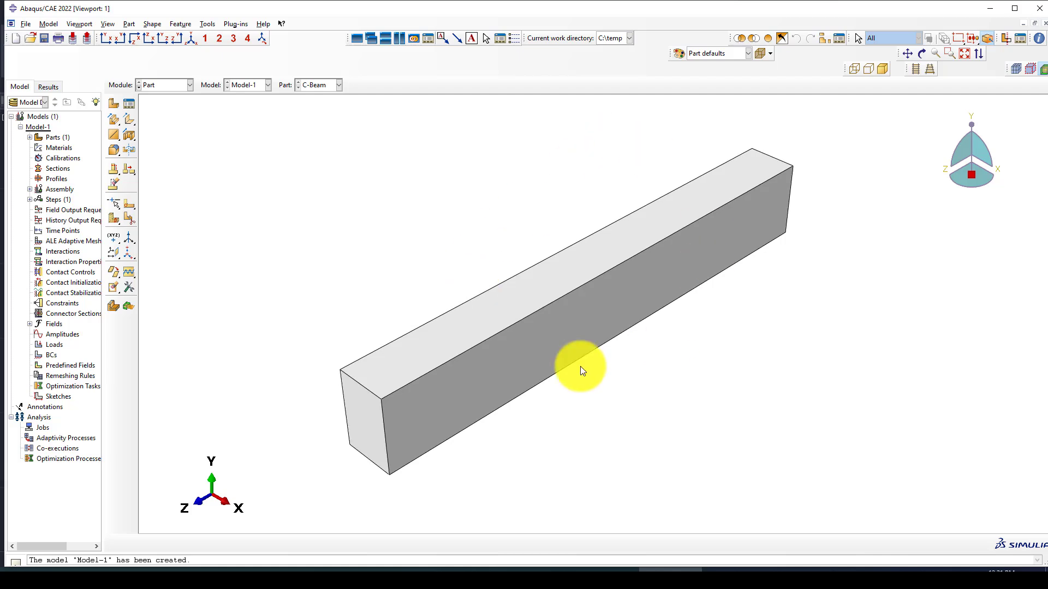
# Step: Create a planar wire part named 'Stirrup' and pick the rectangle tool in its sketch
pyautogui.click(112, 103)
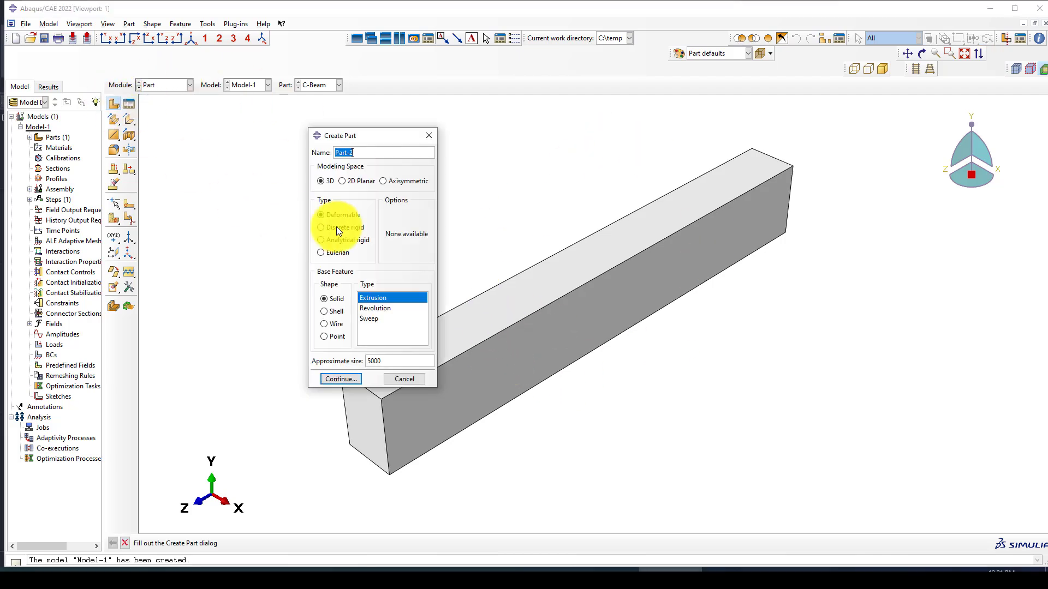
pyautogui.write('Stirrups')
pyautogui.click(337, 324)
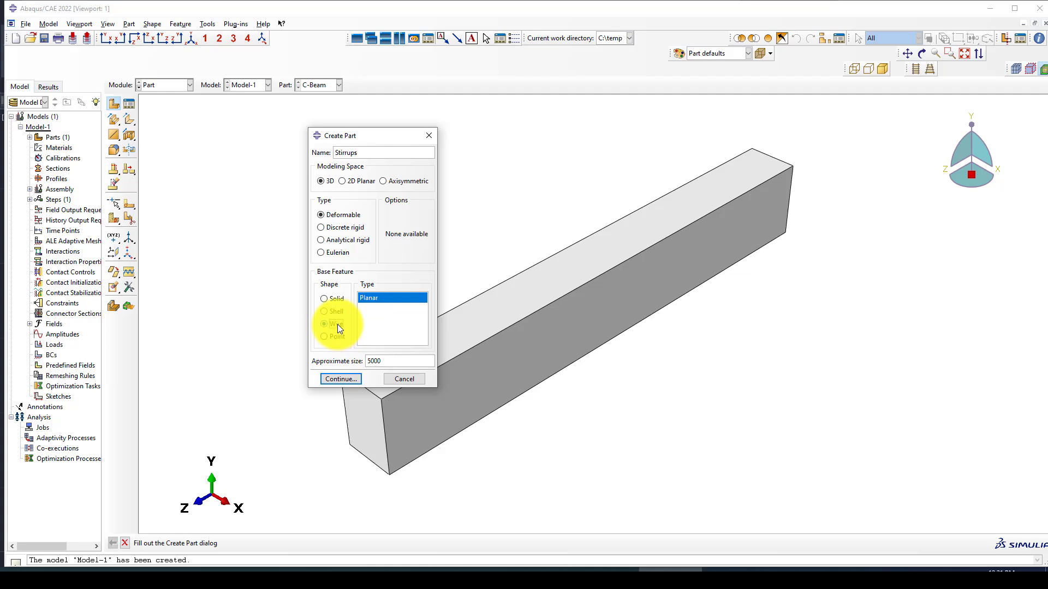
pyautogui.click(346, 379)
pyautogui.click(129, 122)
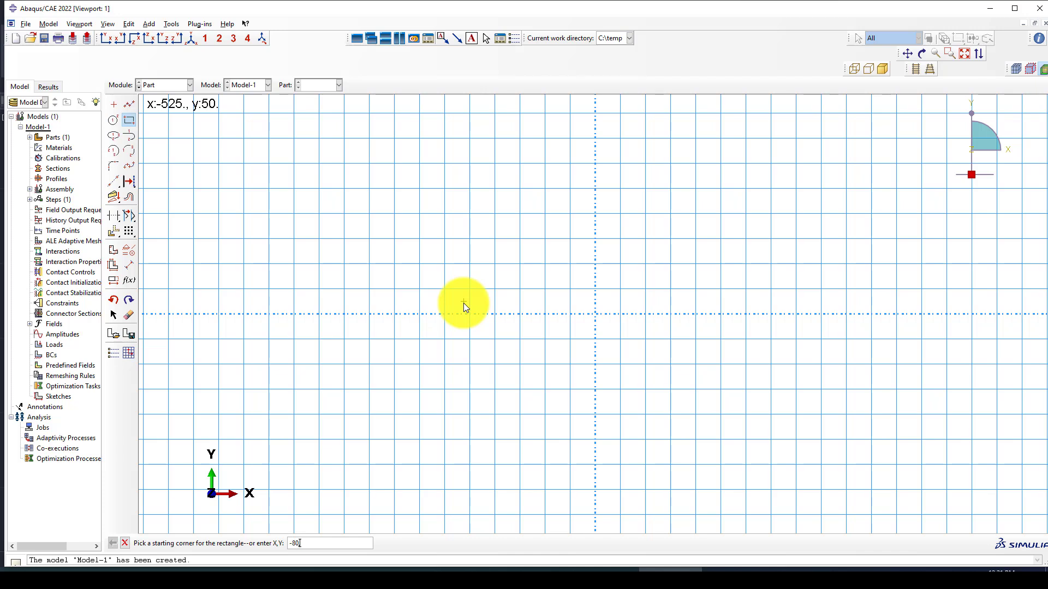
# Step: Draw the stirrup rectangle from corner (-80,-130) to (80,130)
pyautogui.write(',13')
pyautogui.write('-130')
pyautogui.press('Return')
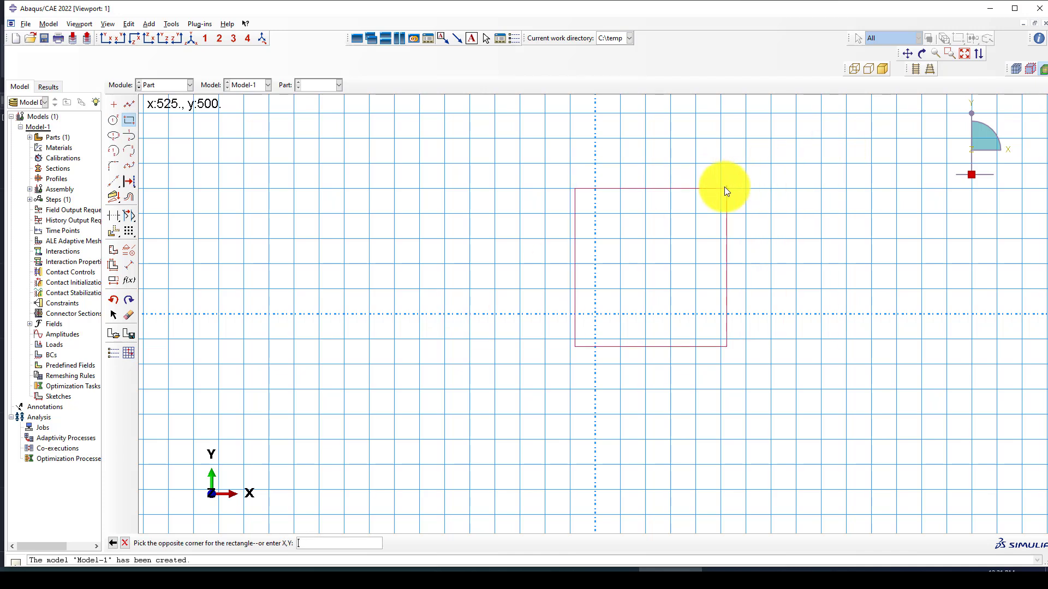
pyautogui.write('80,130')
pyautogui.press('Return')
pyautogui.scroll(4, 622, 334)
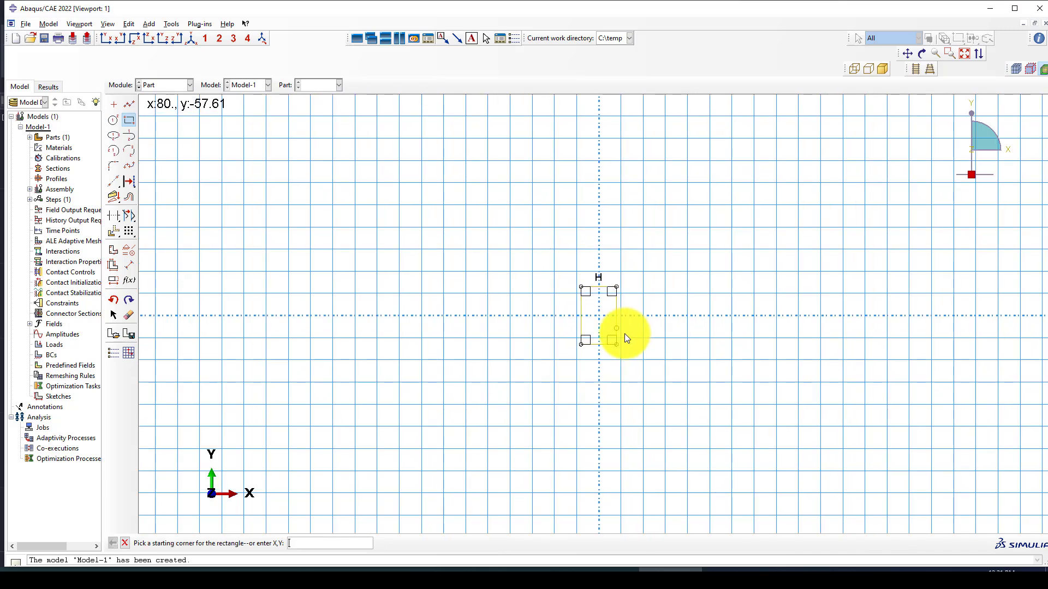
pyautogui.scroll(1, 618, 343)
pyautogui.press('Escape')
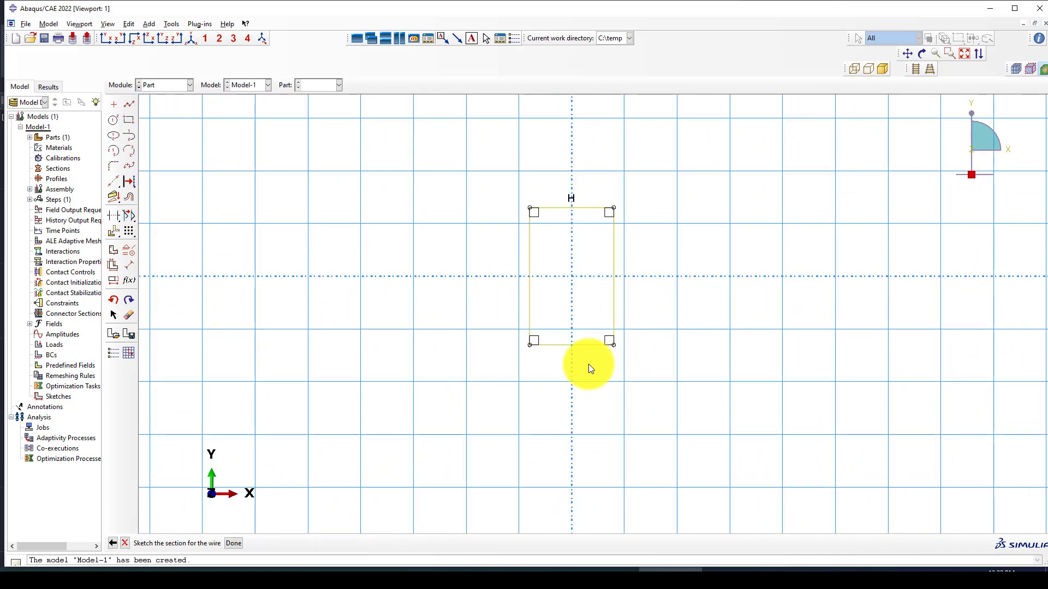
# Step: Dimension the stirrup rectangle at 160 wide and 260 high and finish the sketch
pyautogui.click(129, 266)
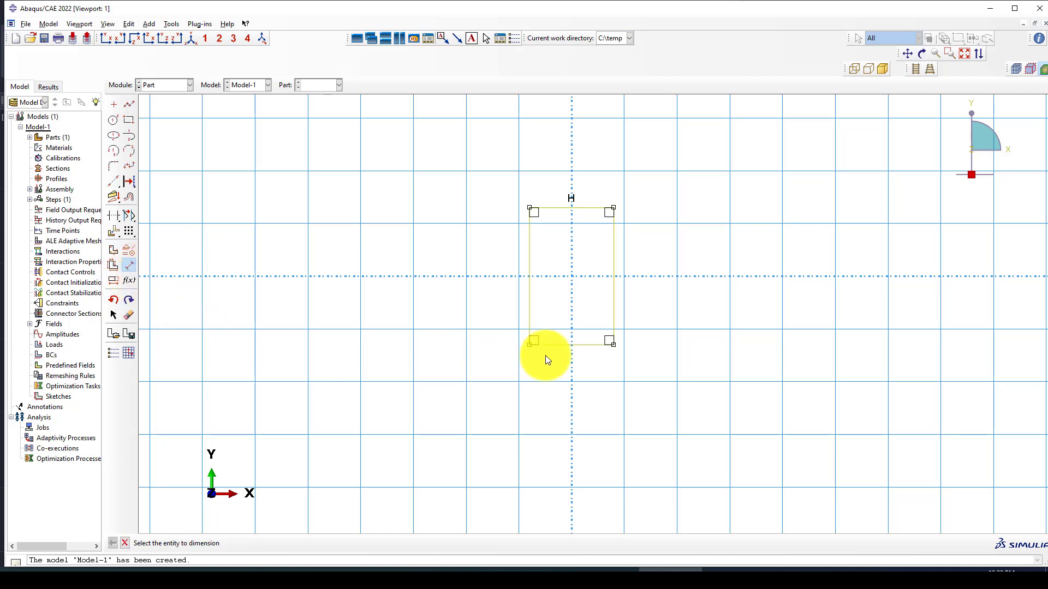
pyautogui.click(560, 348)
pyautogui.click(511, 401)
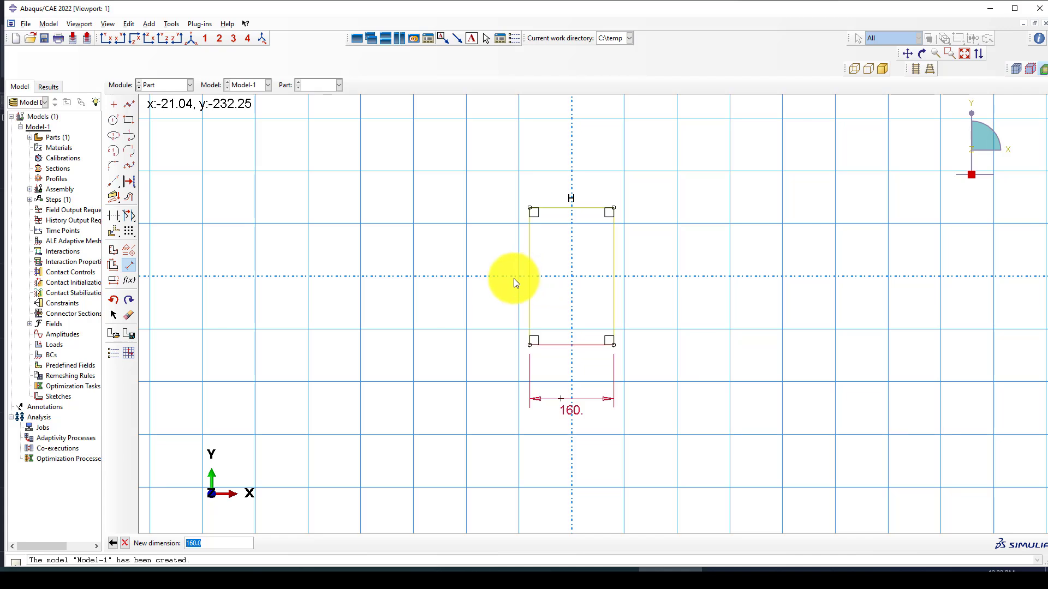
pyautogui.press('Return')
pyautogui.click(531, 273)
pyautogui.click(479, 274)
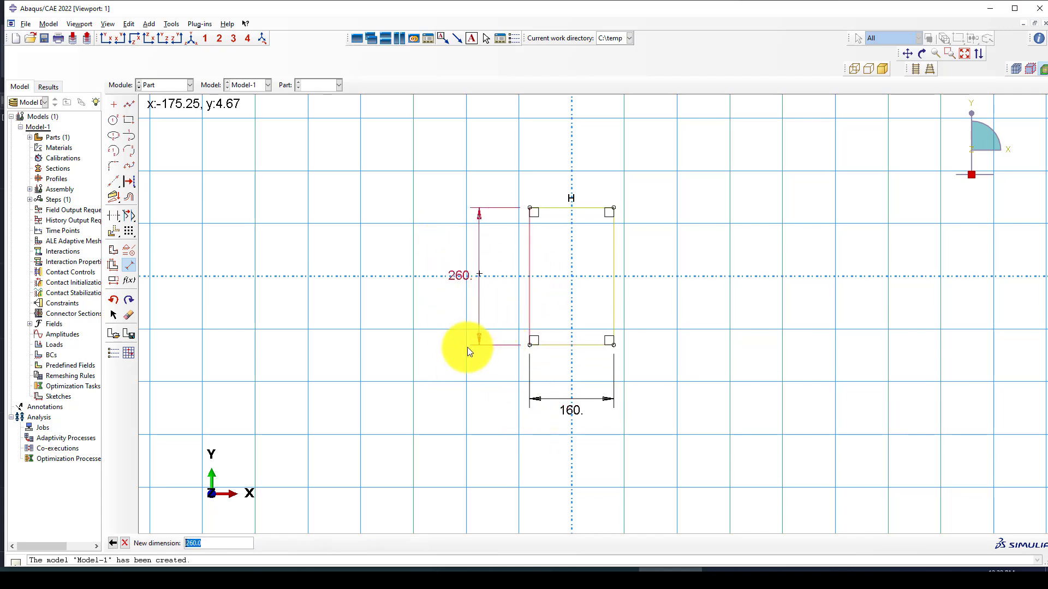
pyautogui.press('Return')
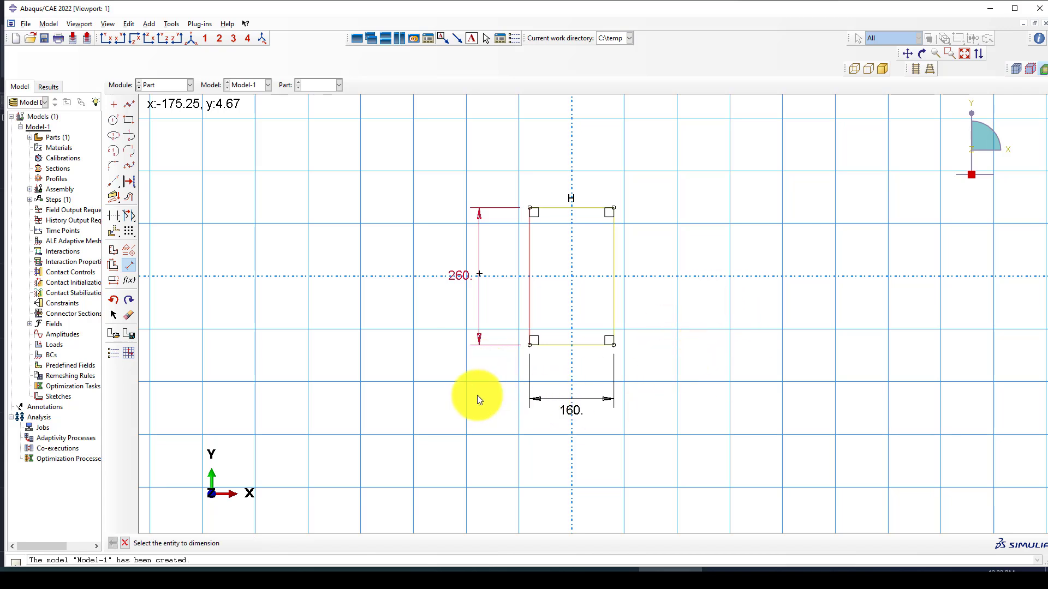
pyautogui.middleClick(477, 395)
pyautogui.scroll(-1, 477, 395)
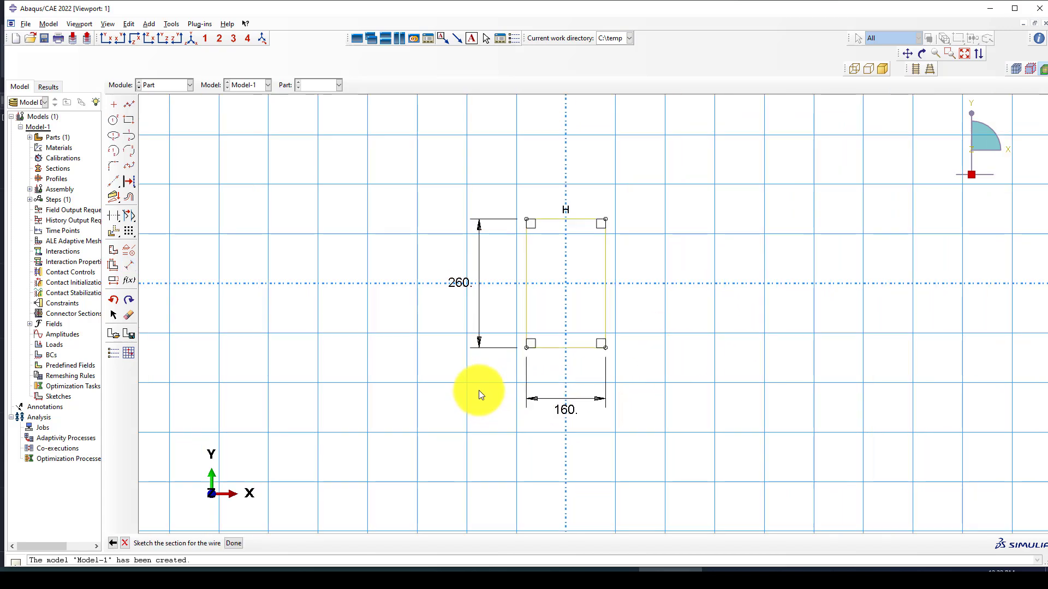
pyautogui.middleClick(479, 391)
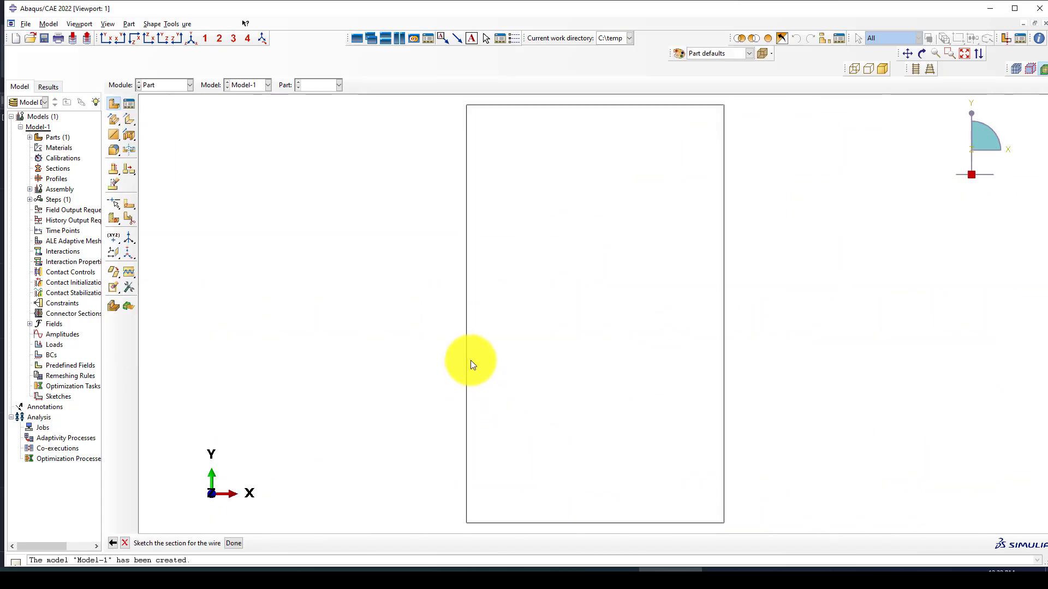
# Step: Create a 3D wire part named Rebar and draw a horizontal line from the origin
pyautogui.click(115, 103)
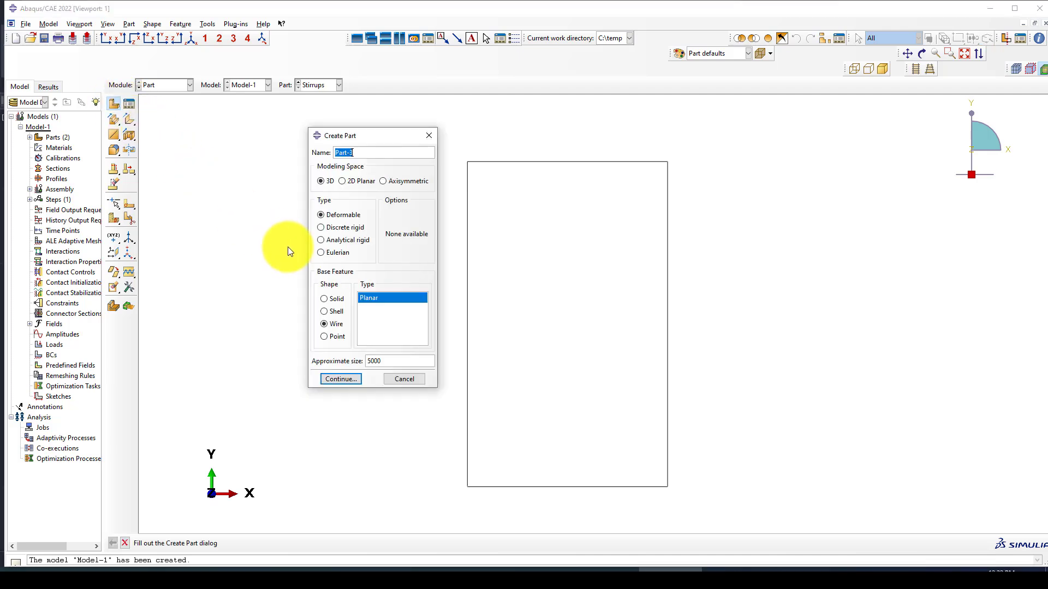
pyautogui.write('Rebar')
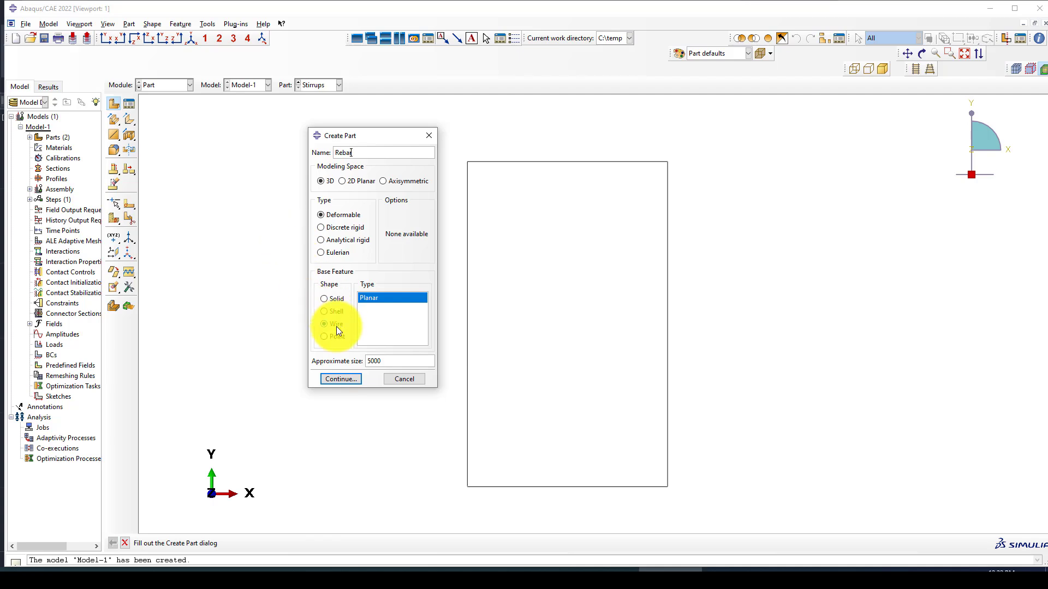
pyautogui.click(339, 378)
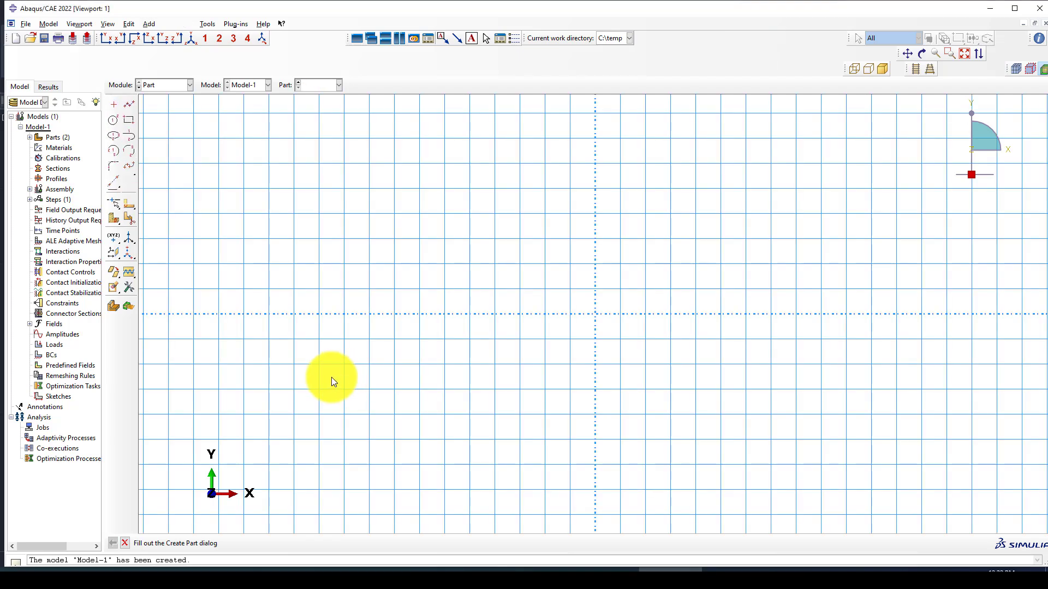
pyautogui.click(129, 104)
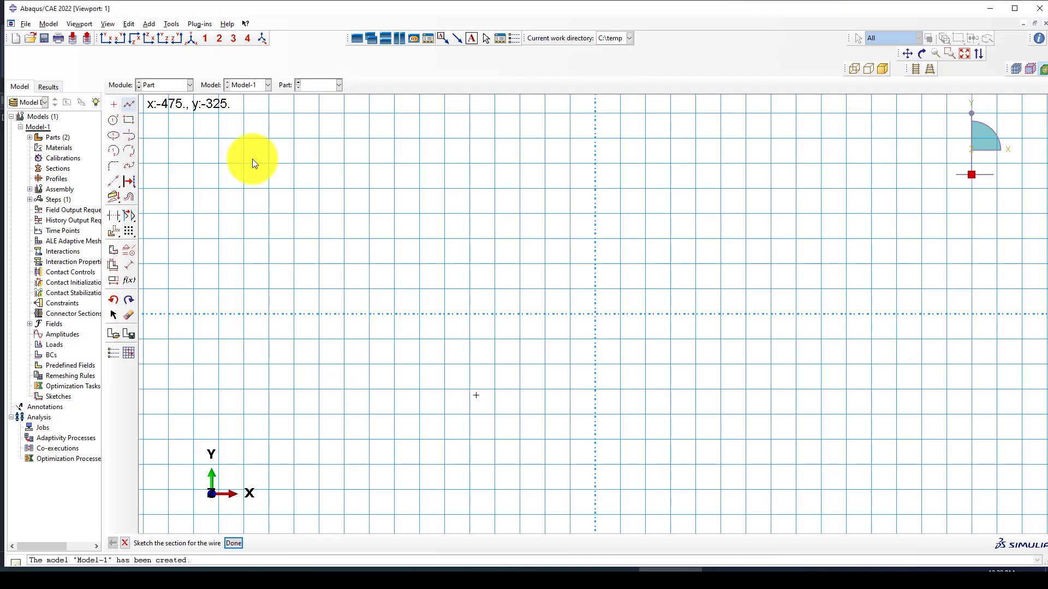
pyautogui.click(595, 314)
pyautogui.click(1023, 315)
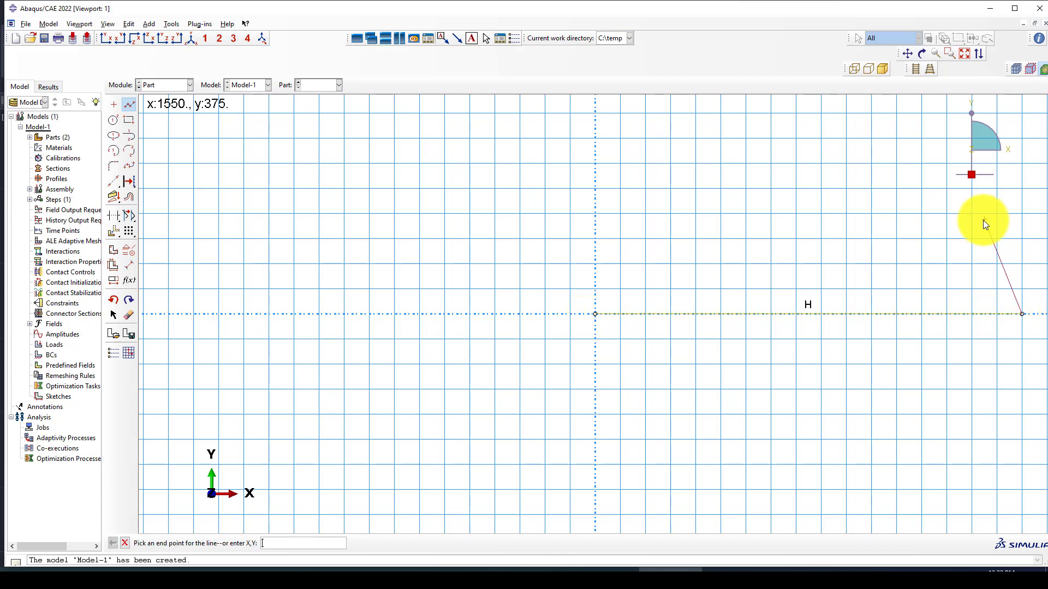
pyautogui.rightClick(984, 220)
pyautogui.click(995, 270)
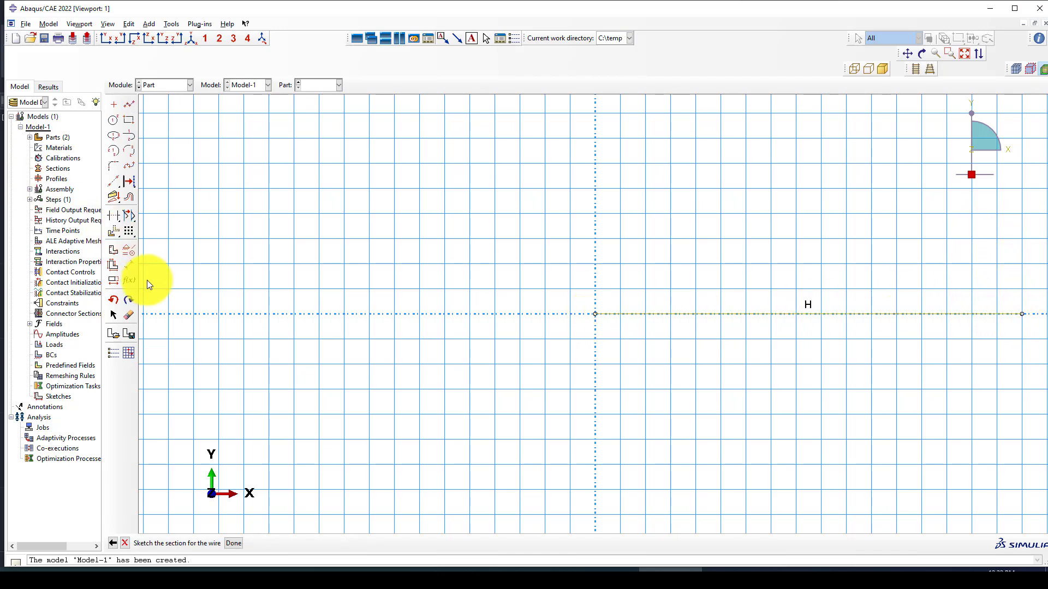
# Step: Dimension the Rebar line to 2000 long and finish the sketch
pyautogui.click(129, 265)
pyautogui.click(692, 319)
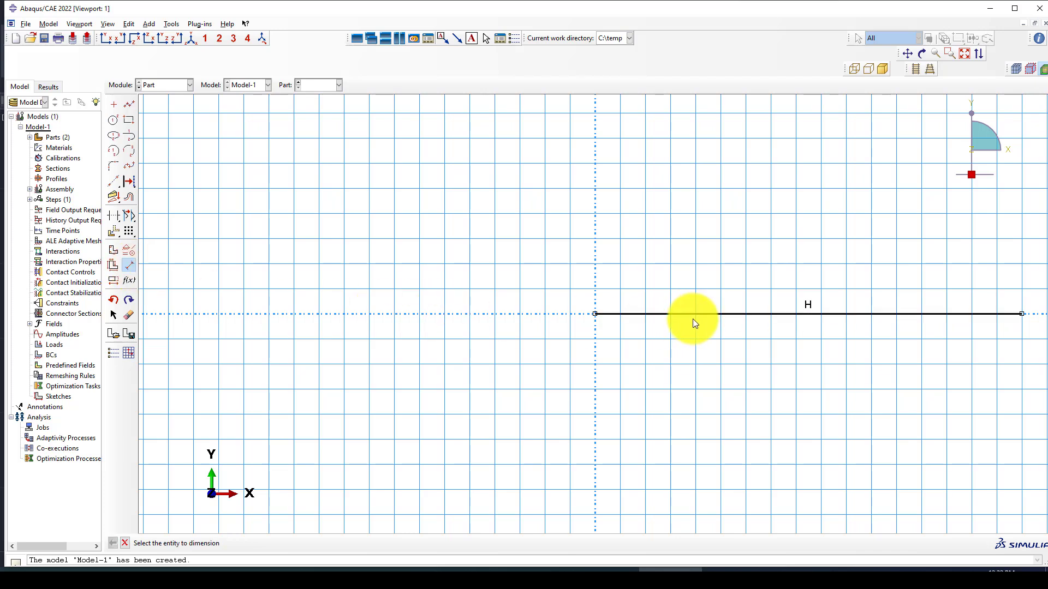
pyautogui.click(702, 356)
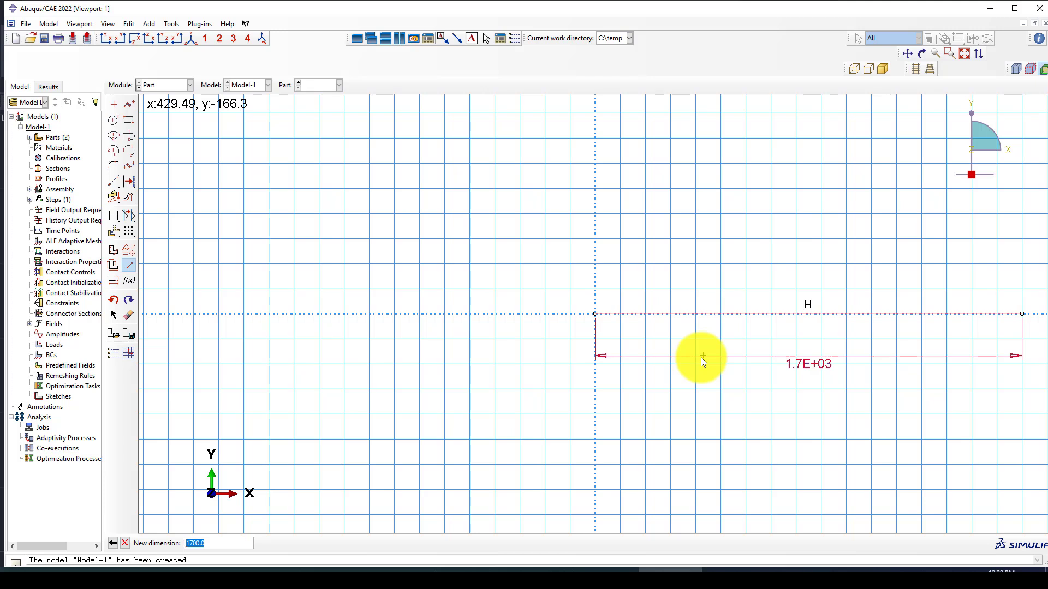
pyautogui.write('2000')
pyautogui.press('Return')
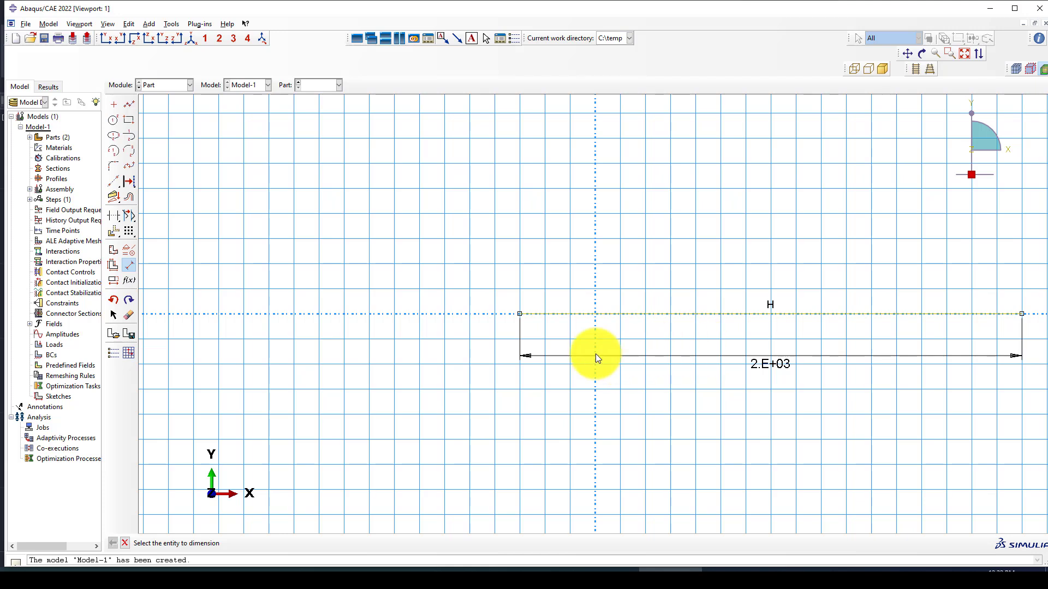
pyautogui.scroll(1, 531, 335)
pyautogui.middleClick(532, 335)
pyautogui.middleClick(494, 349)
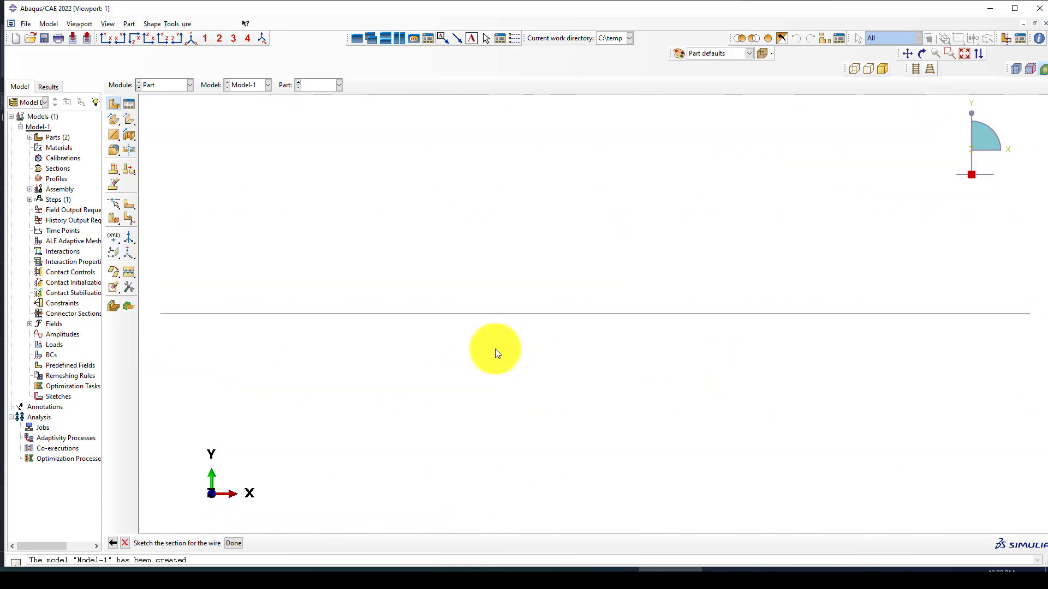
# Step: Check the AutoCAD beam drawing for reference and return to Abaqus
pyautogui.click(158, 87)
pyautogui.click(159, 86)
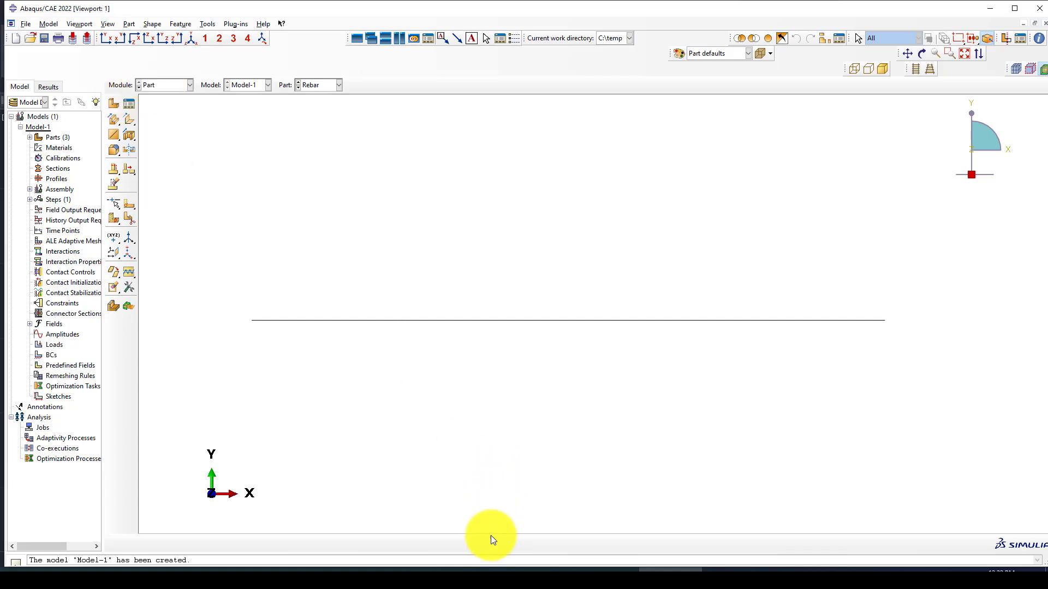
pyautogui.click(495, 577)
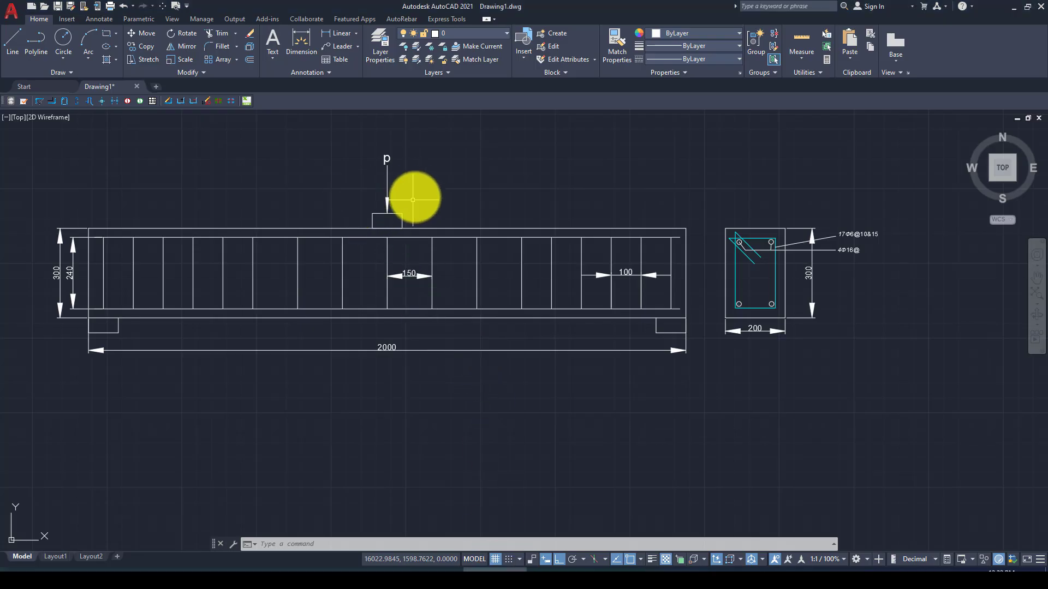
pyautogui.click(501, 578)
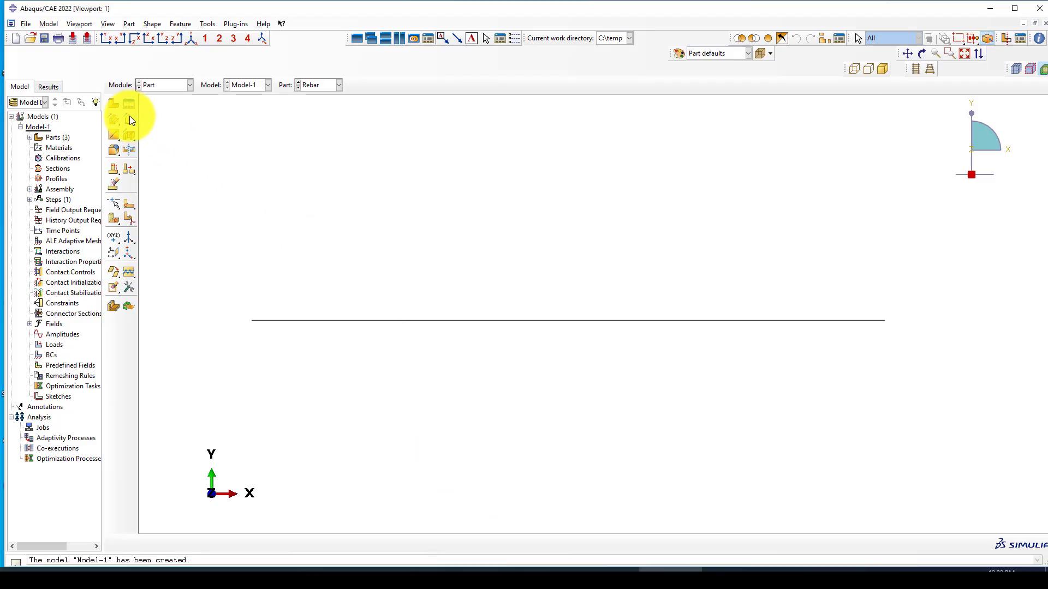
# Step: Set up a new analytical rigid part named Support and open its sketch
pyautogui.click(113, 104)
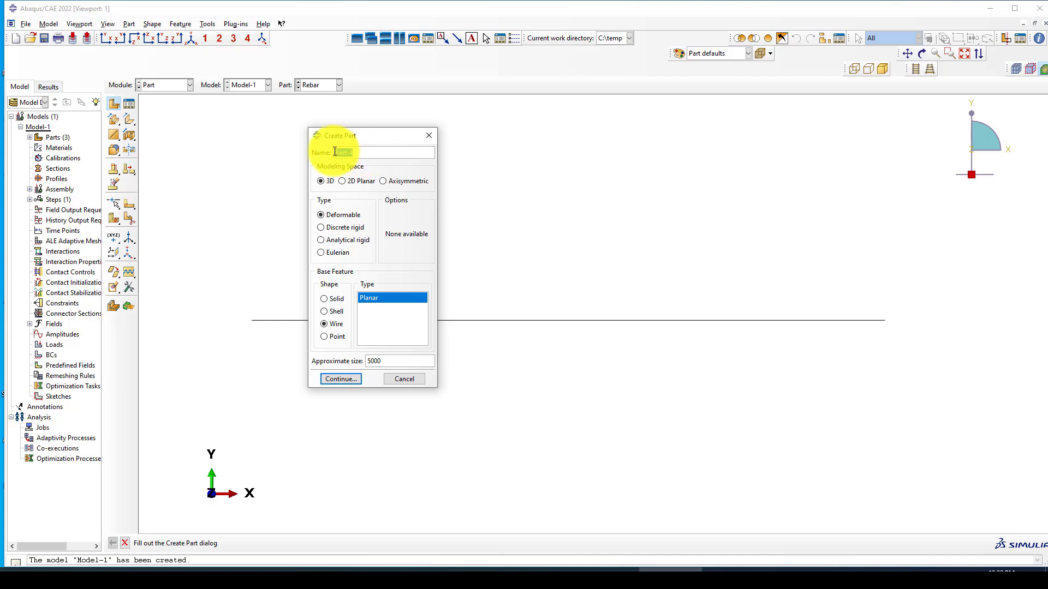
pyautogui.click(325, 240)
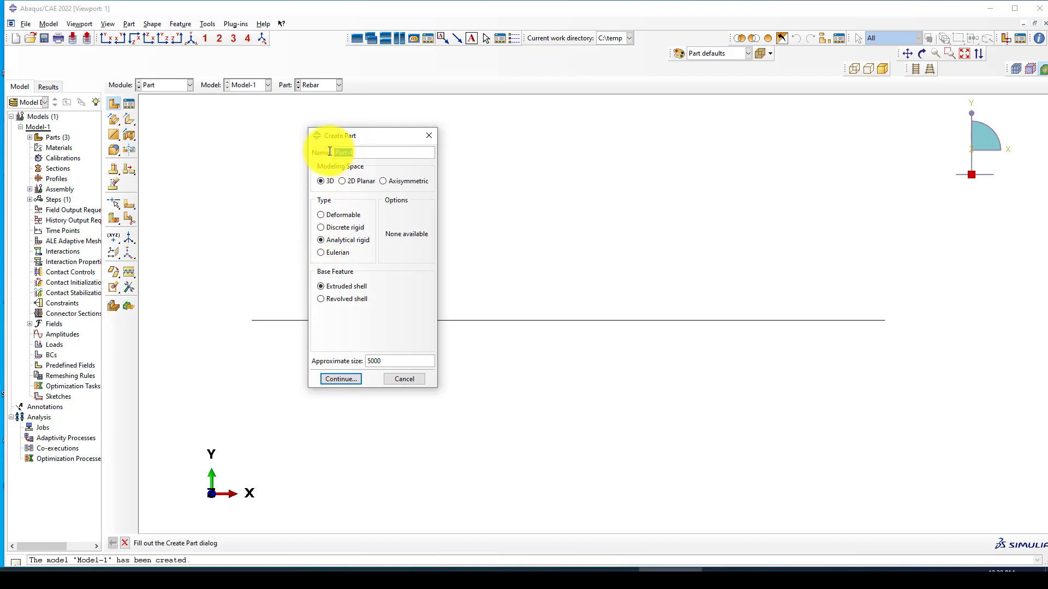
pyautogui.write('Support')
pyautogui.click(338, 378)
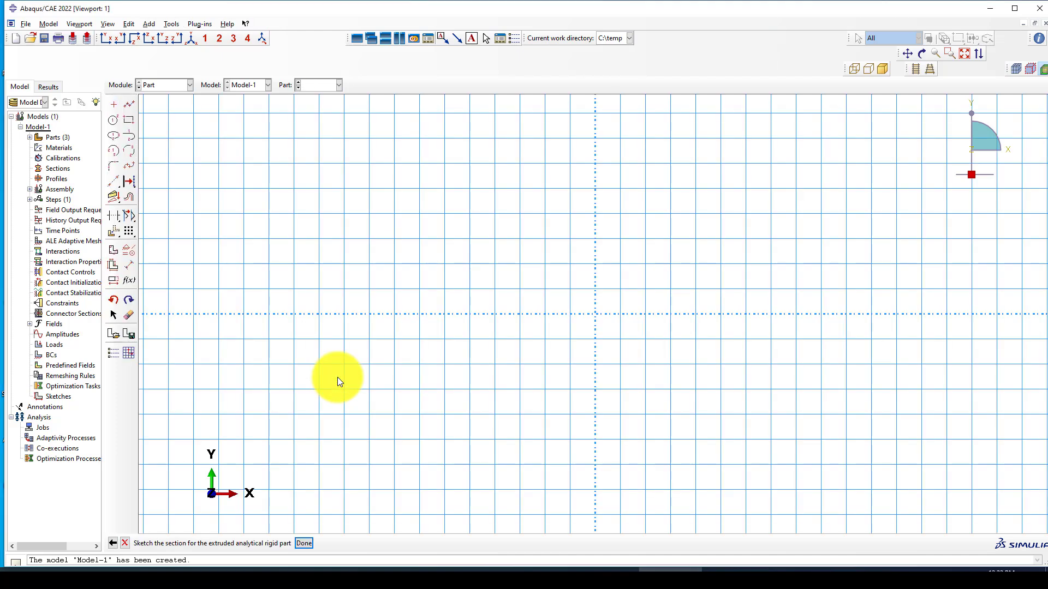
pyautogui.click(114, 541)
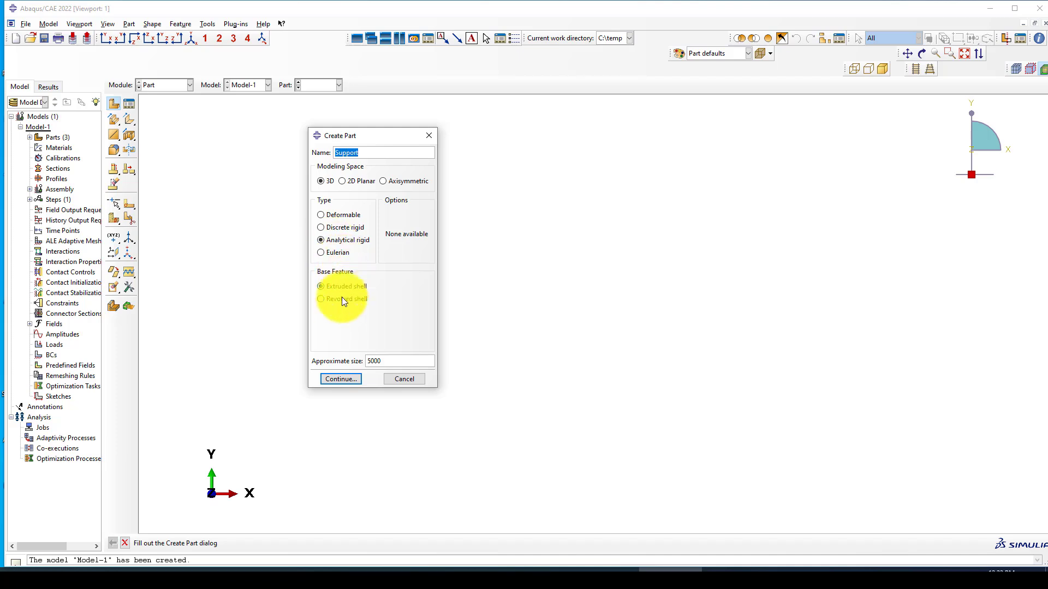
pyautogui.click(341, 380)
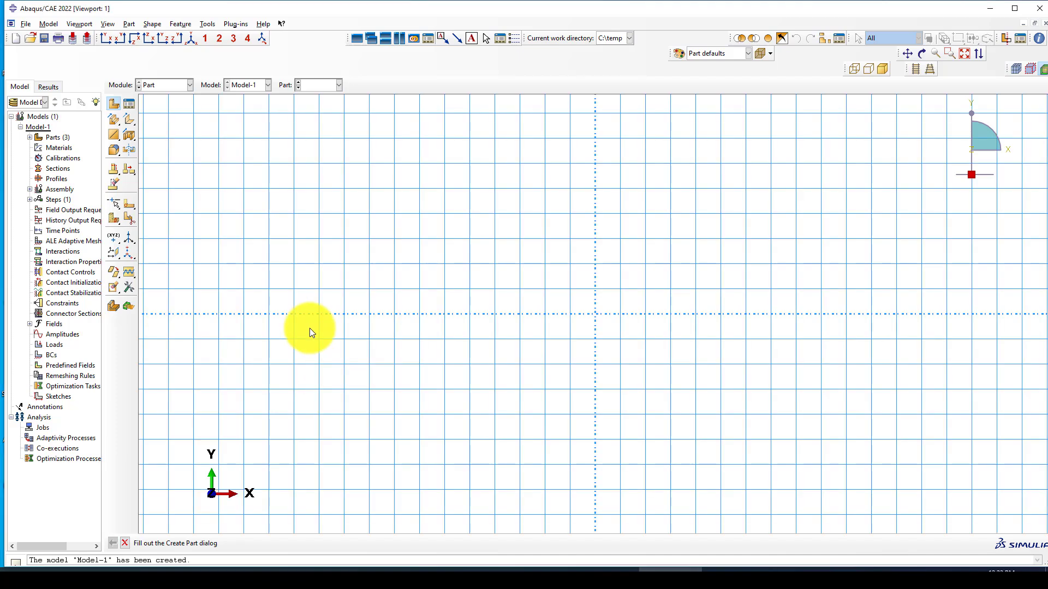
# Step: Draw a rectangle with one corner at the sketch origin
pyautogui.click(129, 120)
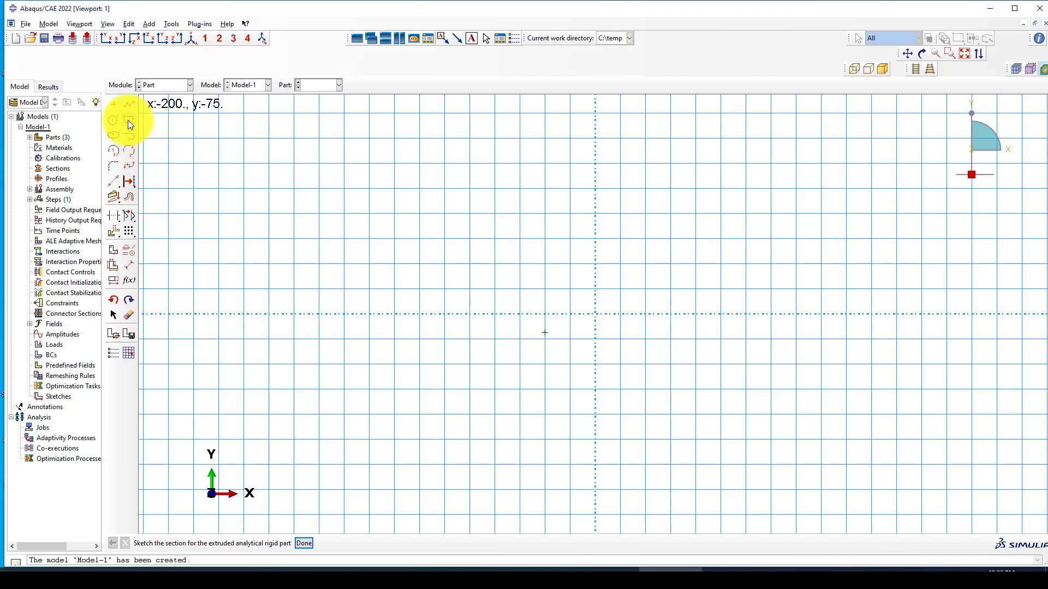
pyautogui.click(596, 315)
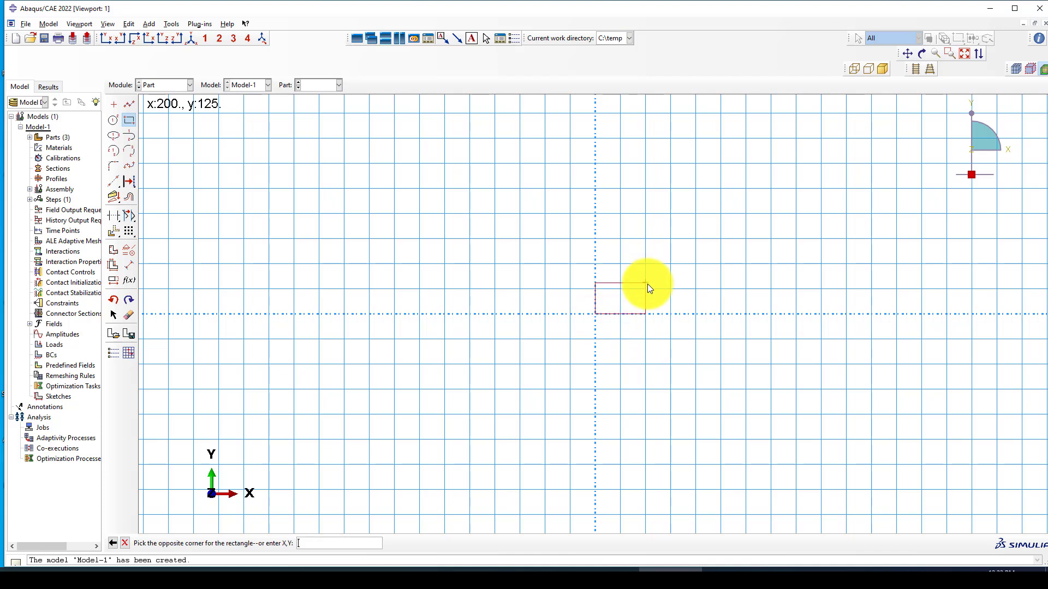
pyautogui.click(646, 289)
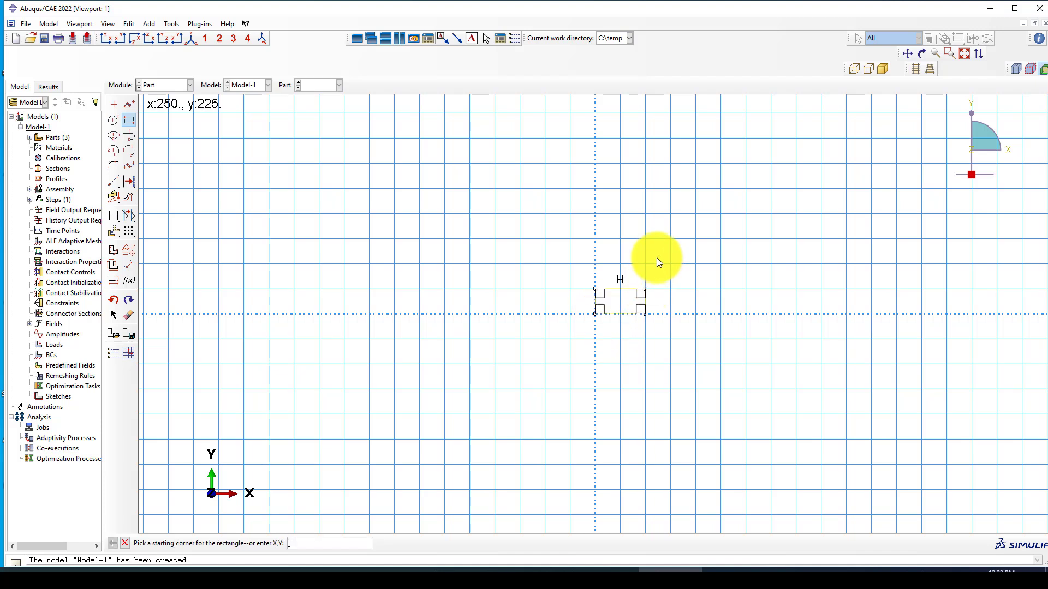
pyautogui.rightClick(696, 253)
pyautogui.click(719, 300)
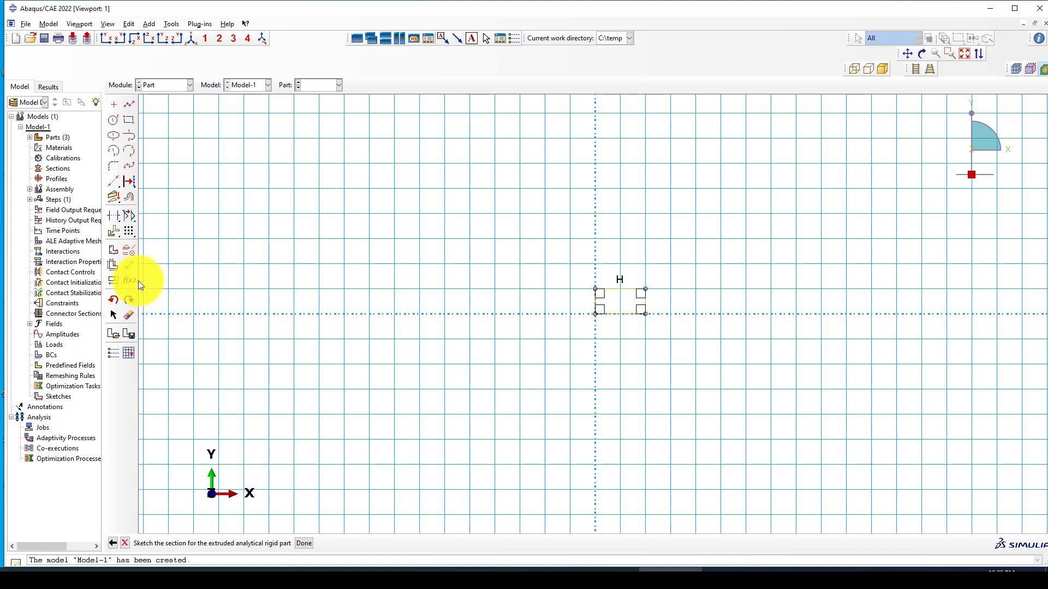
# Step: Dimension the rectangle to 100 wide by 100 high
pyautogui.click(130, 266)
pyautogui.click(628, 315)
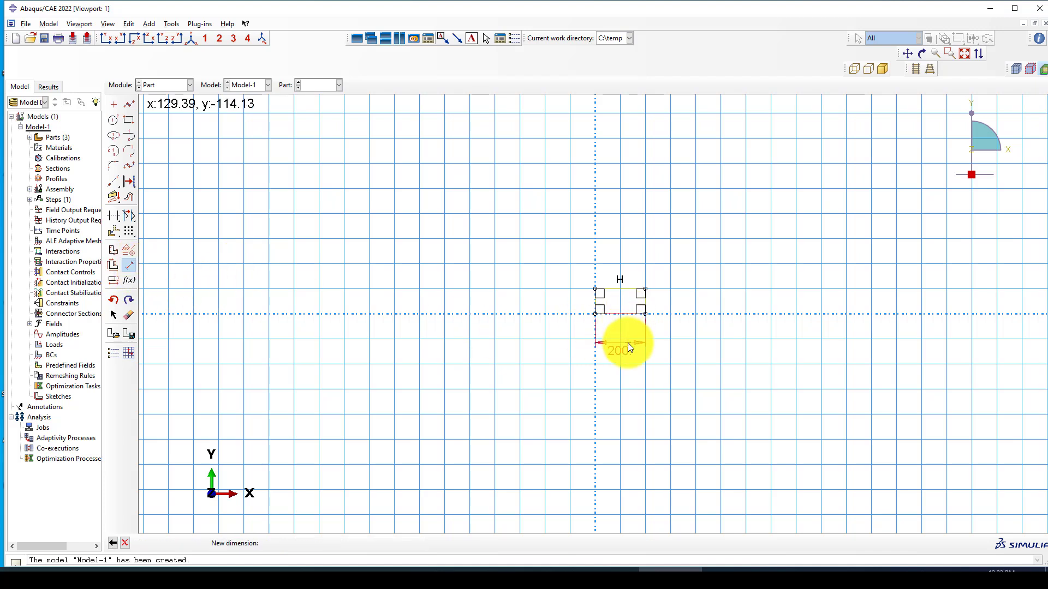
pyautogui.click(628, 343)
pyautogui.write('100')
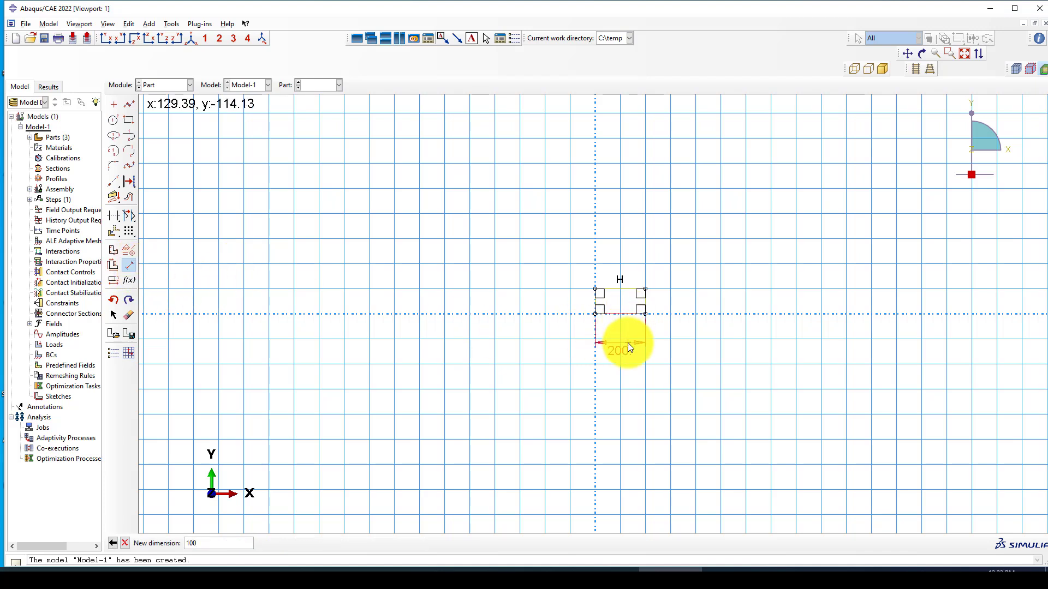
pyautogui.press('Return')
pyautogui.click(646, 303)
pyautogui.click(672, 302)
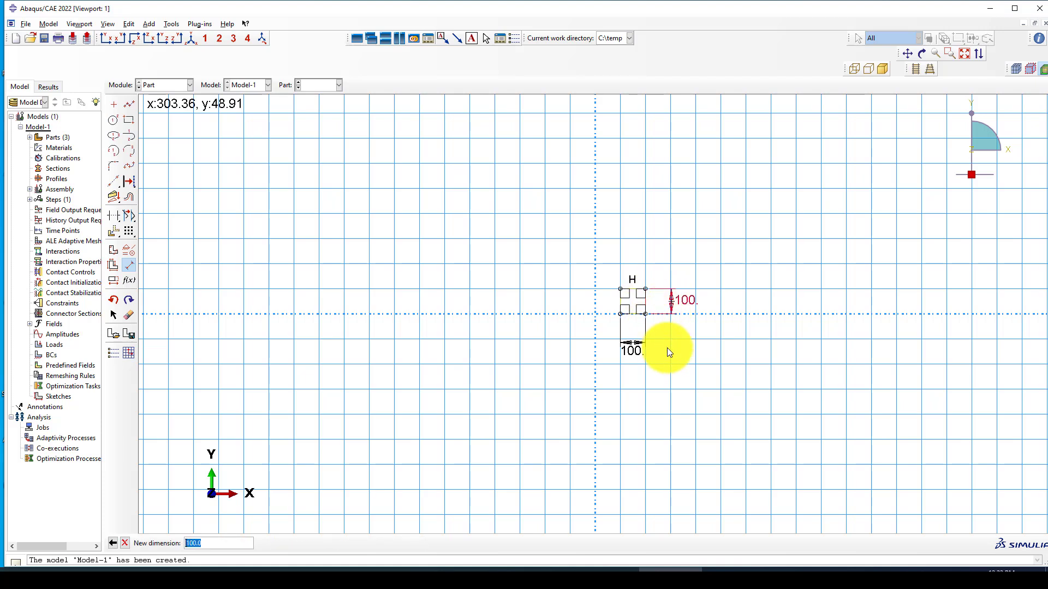
pyautogui.press('Return')
pyautogui.press('Escape')
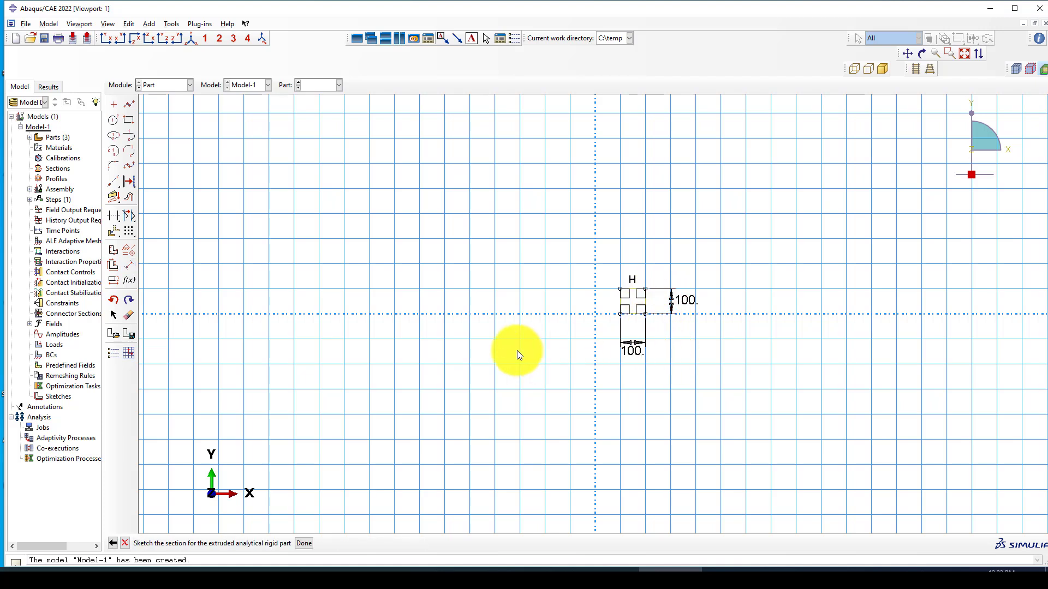
# Step: Extrude the 100 × 100 profile 200 deep to create the Support part
pyautogui.middleClick(514, 351)
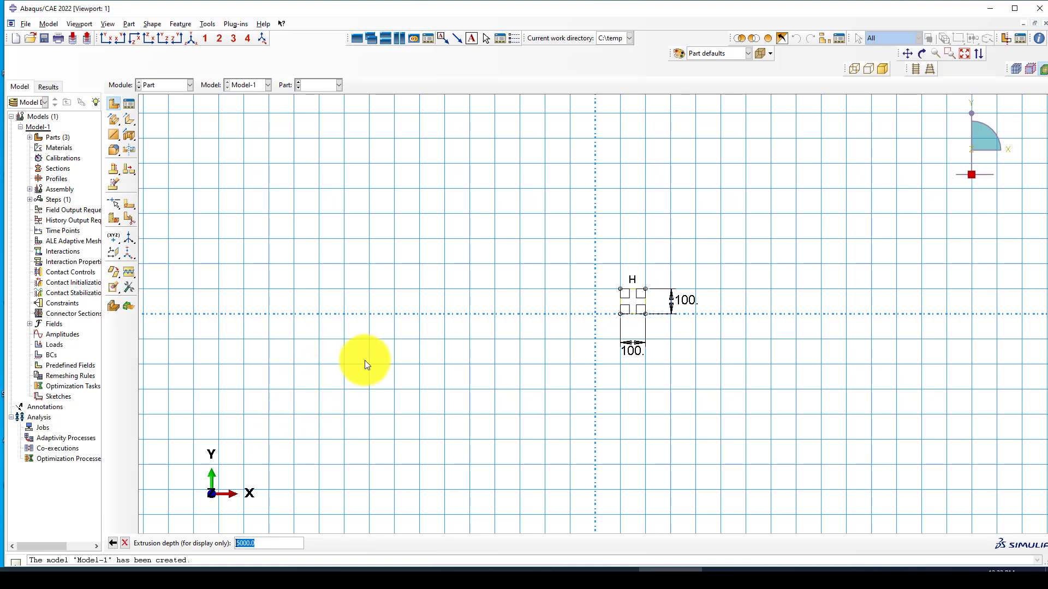
pyautogui.write('200')
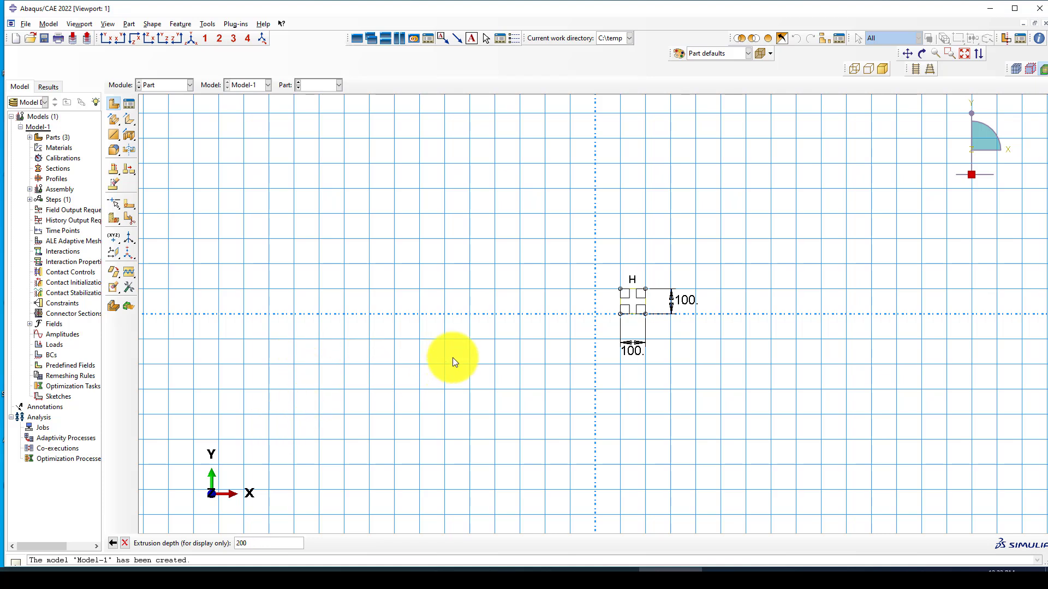
pyautogui.press('Return')
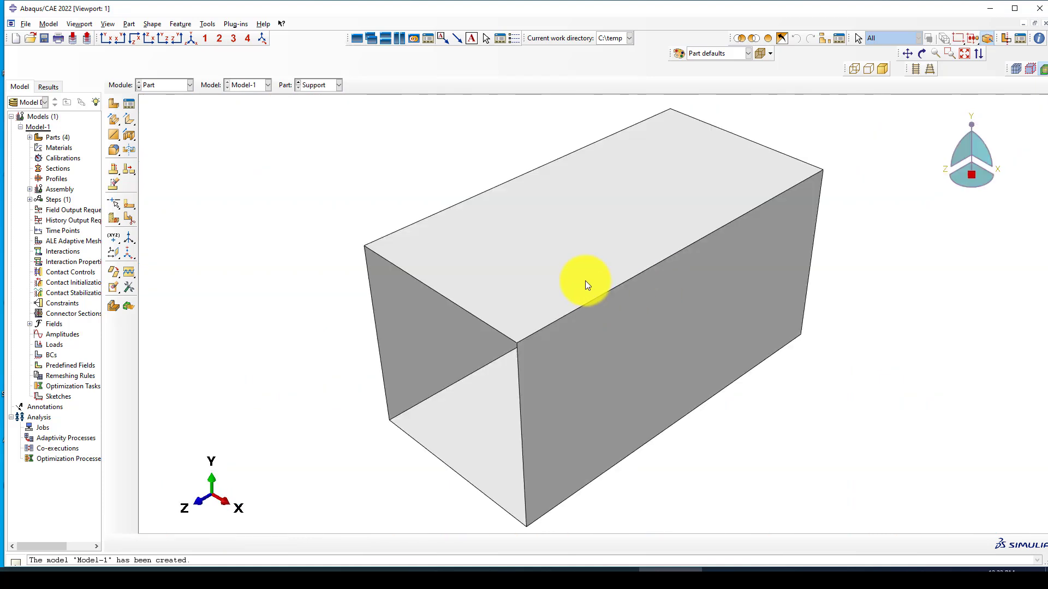
pyautogui.scroll(-2, 393, 264)
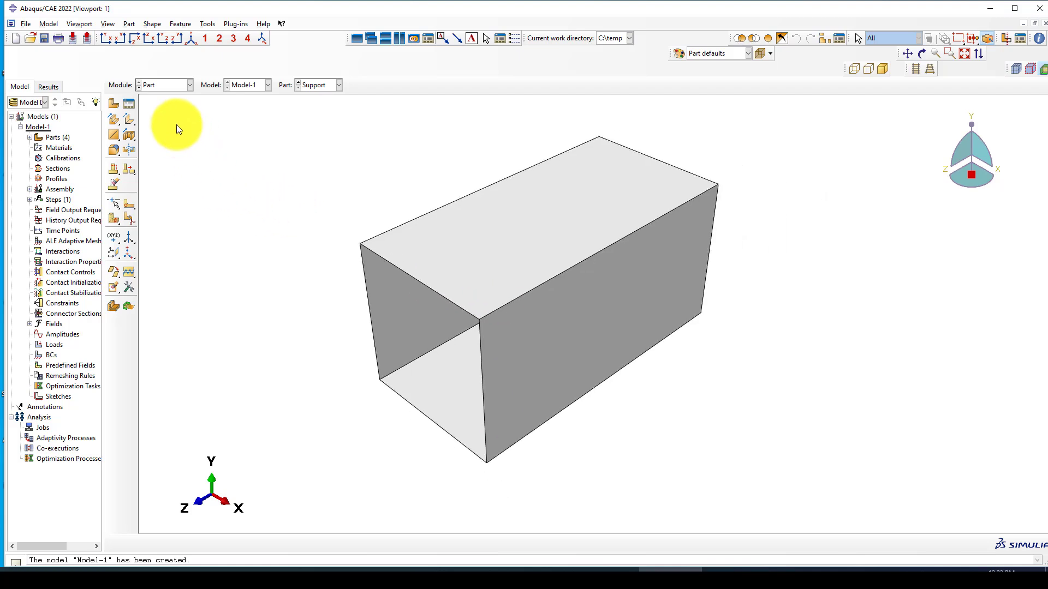
# Step: Switch to the Property module and open the Material Manager and Material Library Manager
pyautogui.click(162, 85)
pyautogui.click(160, 106)
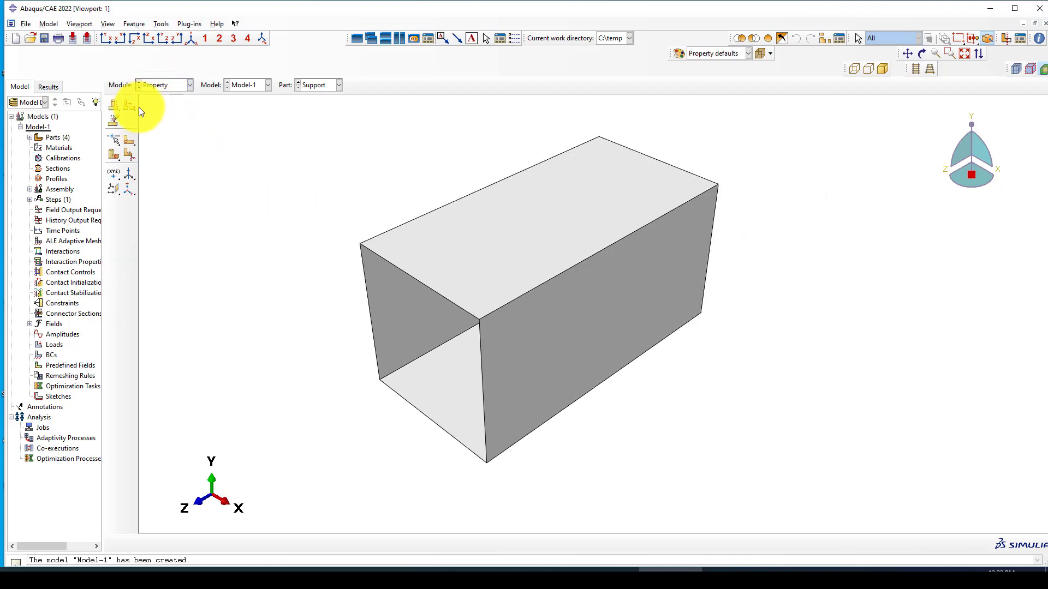
pyautogui.click(129, 104)
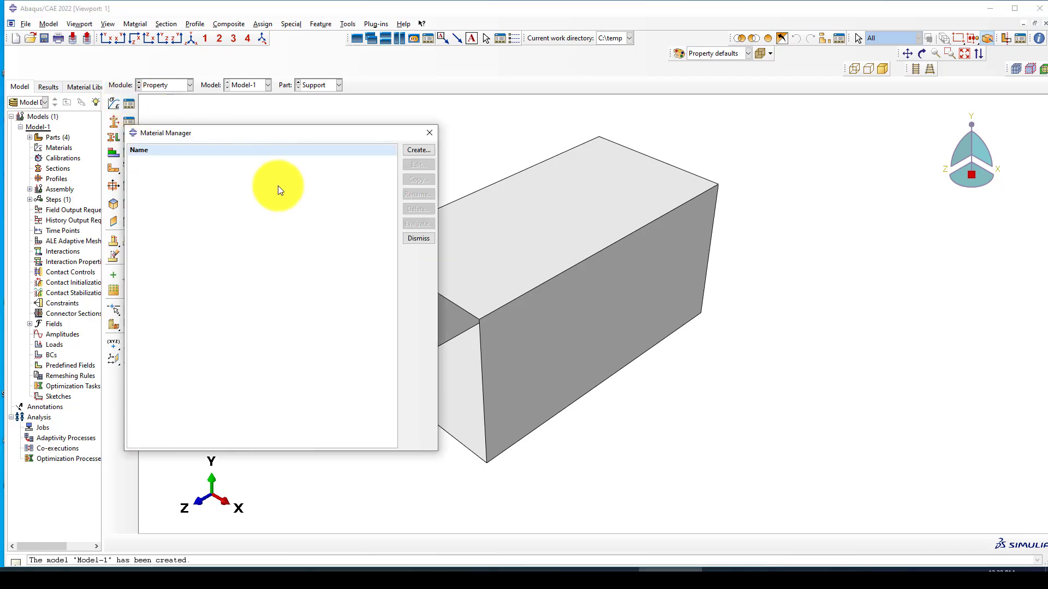
pyautogui.moveTo(373, 137); pyautogui.dragTo(407, 148)
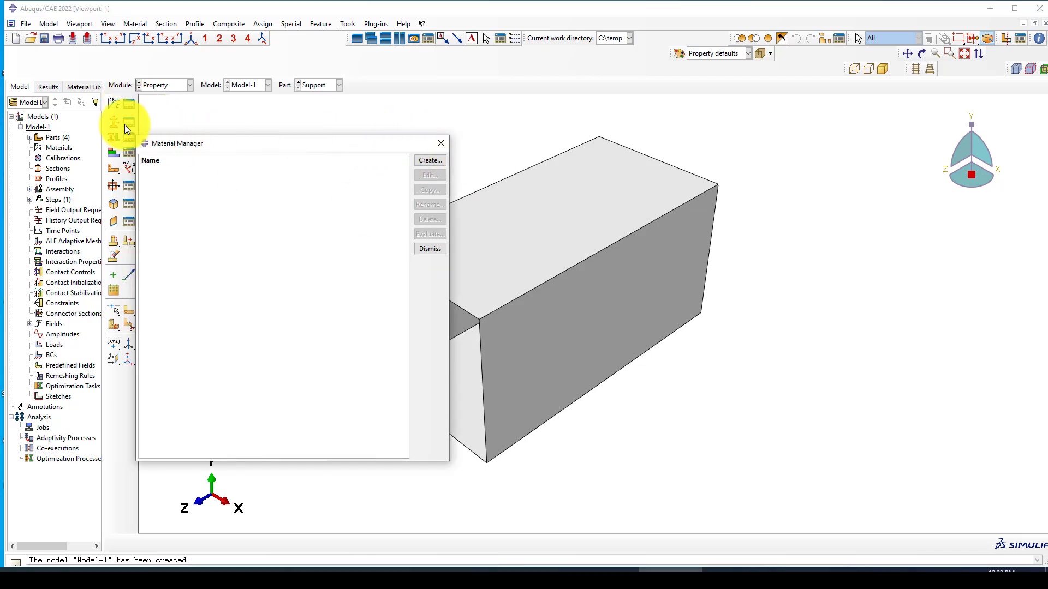
pyautogui.click(84, 88)
pyautogui.click(97, 105)
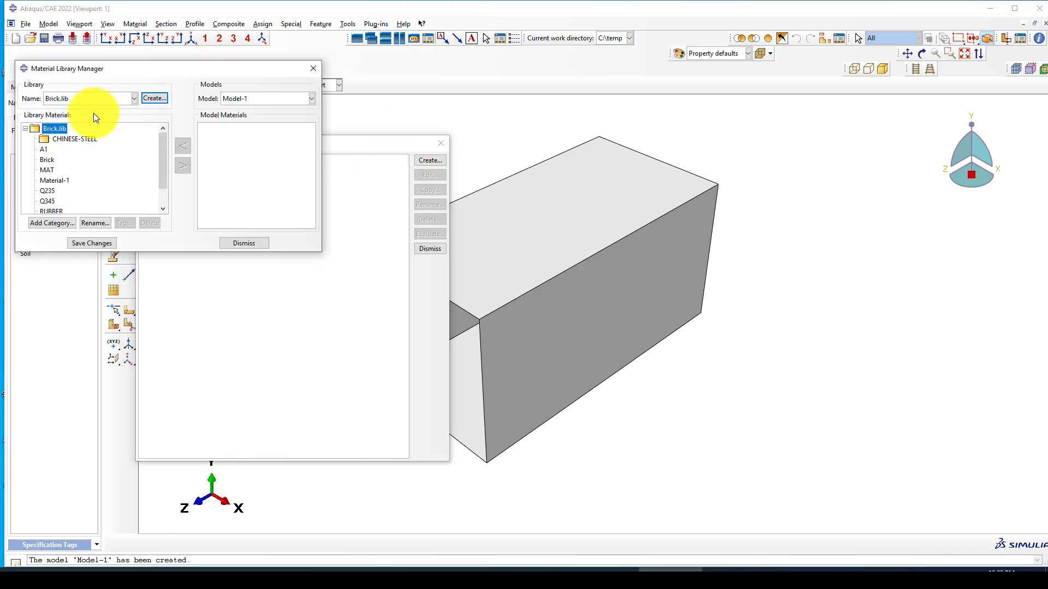
pyautogui.scroll(-1, 75, 149)
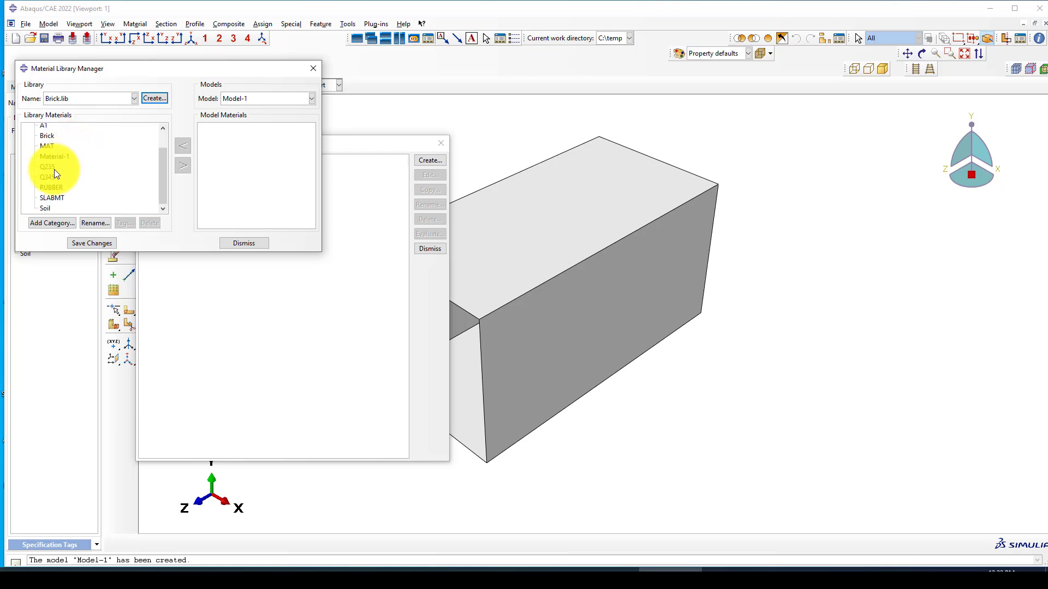
pyautogui.scroll(2, 58, 189)
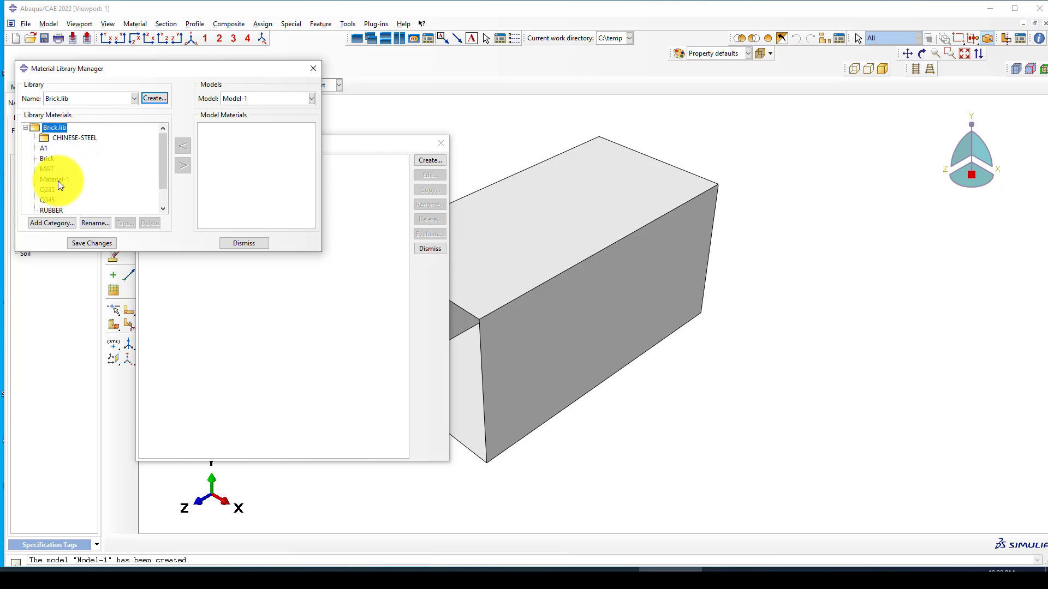
# Step: Copy ConcreteCDP from the CDP25.lib library into the model
pyautogui.click(81, 98)
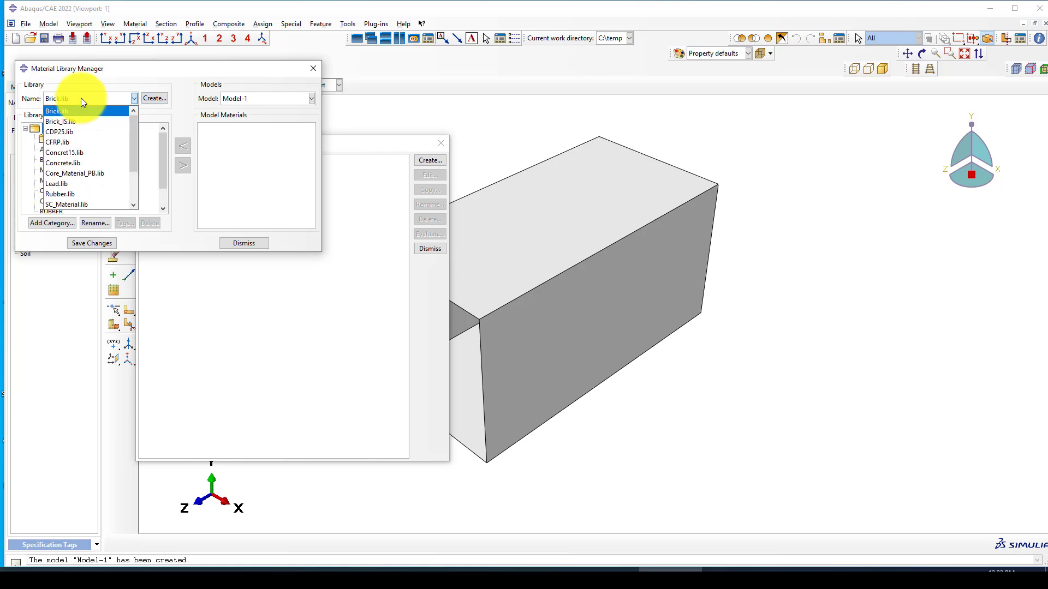
pyautogui.click(68, 132)
pyautogui.click(26, 129)
pyautogui.click(67, 142)
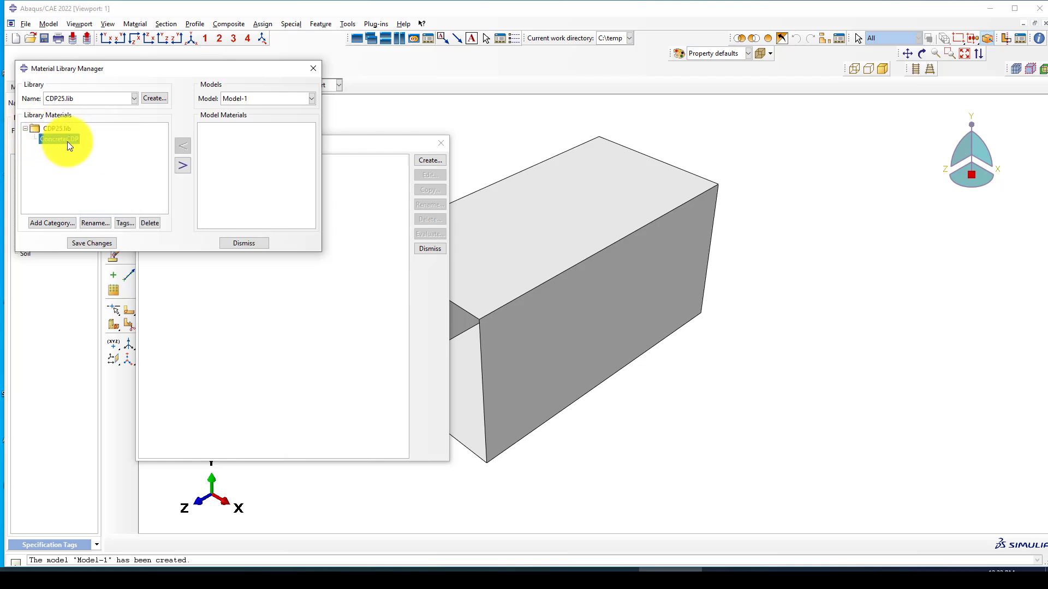
pyautogui.click(183, 167)
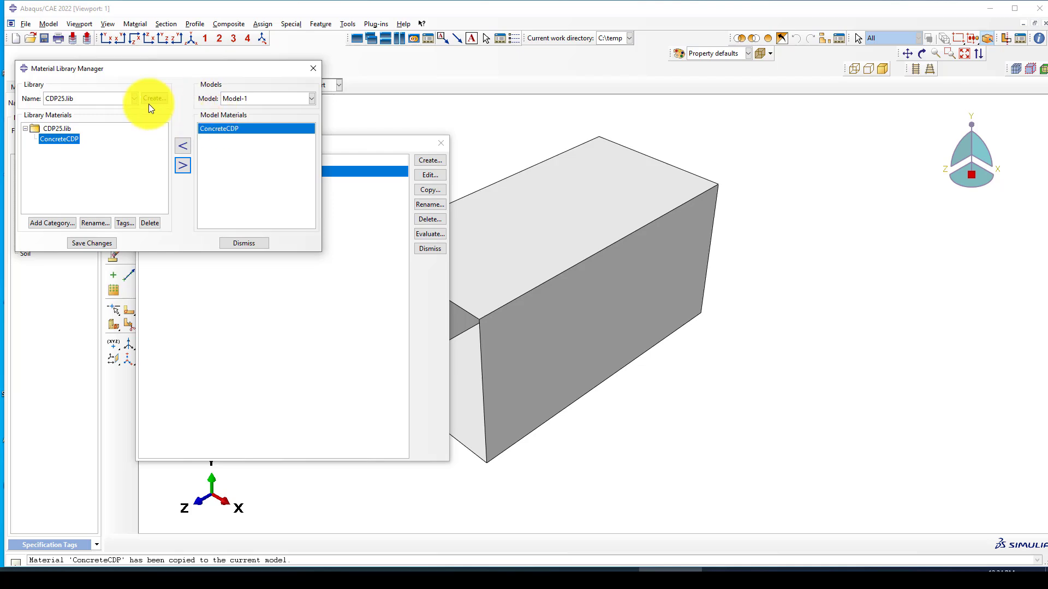
# Step: Copy the steel material from Steel.lib into the model and close the library manager
pyautogui.click(120, 100)
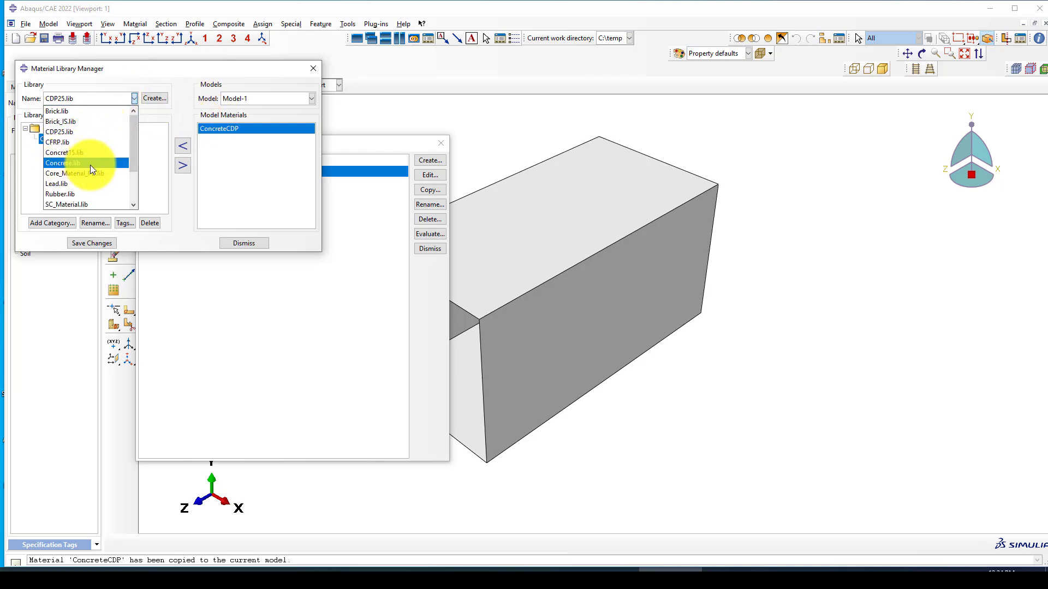
pyautogui.scroll(-1, 90, 165)
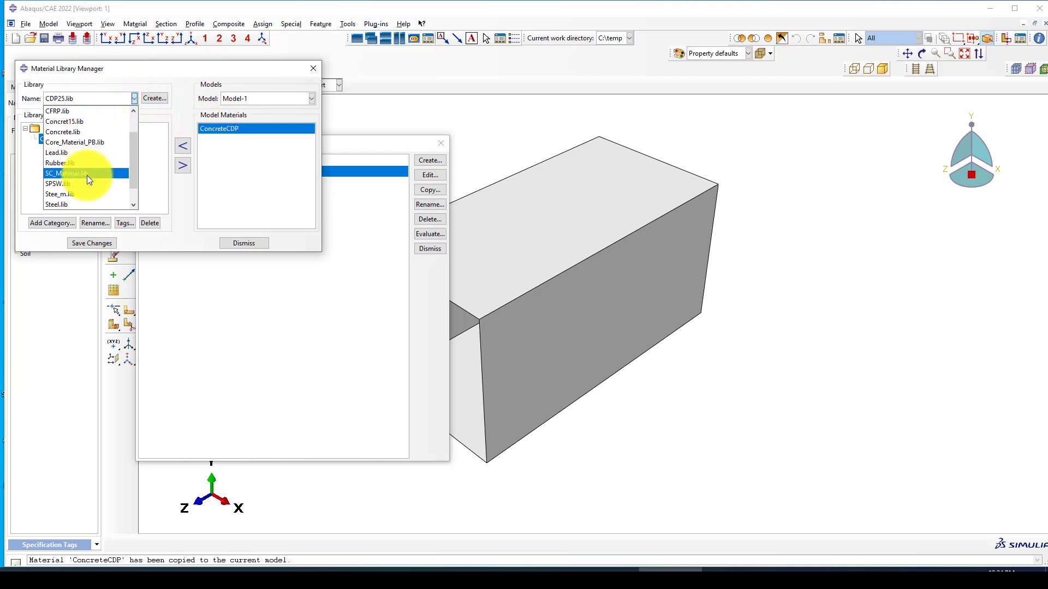
pyautogui.scroll(-1, 88, 191)
pyautogui.click(76, 182)
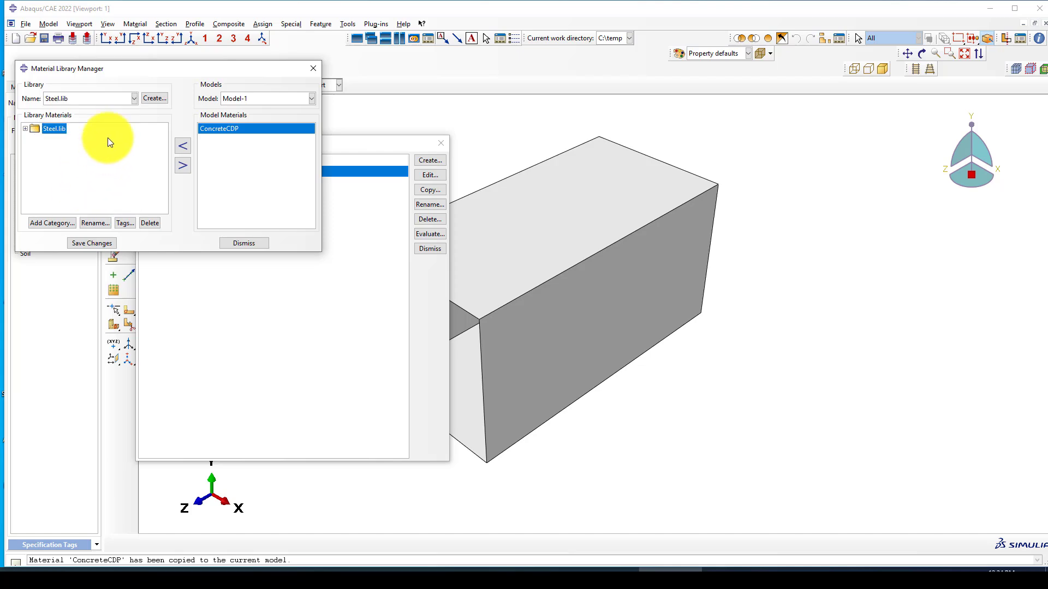
pyautogui.click(188, 166)
pyautogui.click(183, 168)
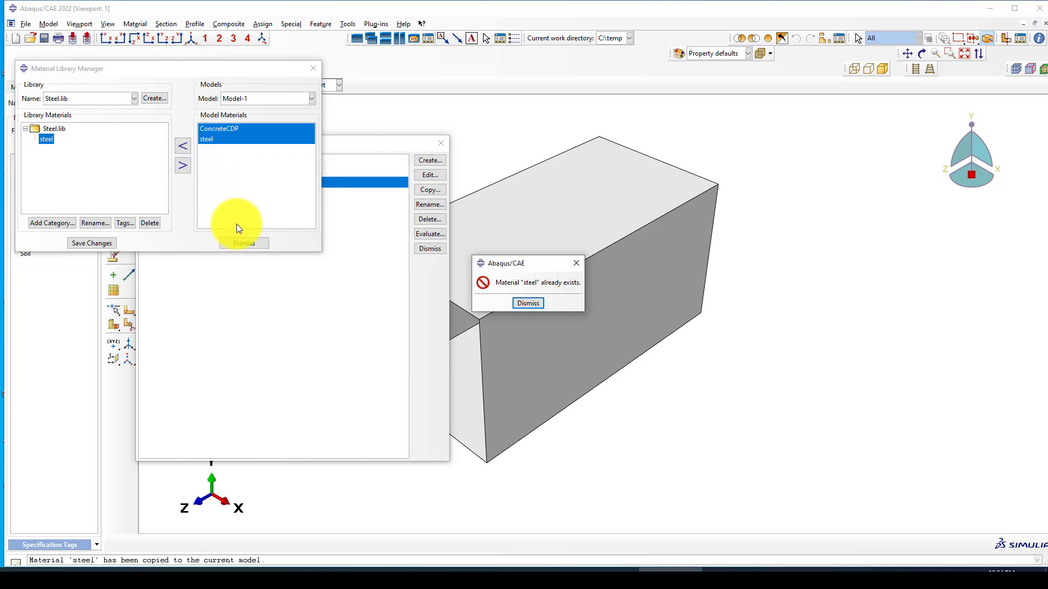
pyautogui.click(574, 262)
pyautogui.click(259, 242)
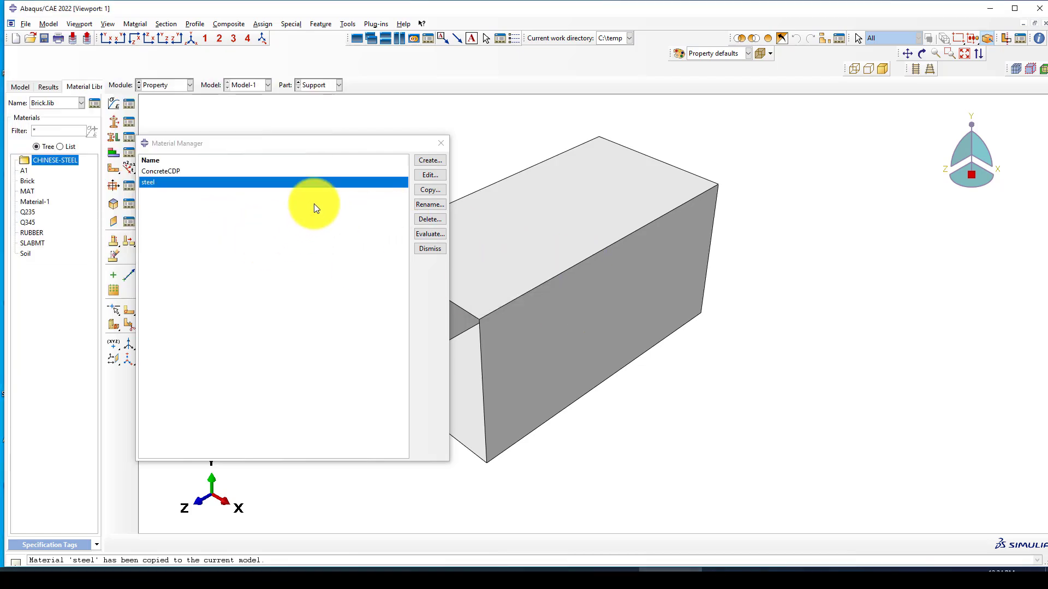
# Step: Open ConcreteCDP and review its Elastic, Concrete Damaged Plasticity and compression damage data
pyautogui.click(163, 172)
pyautogui.click(416, 176)
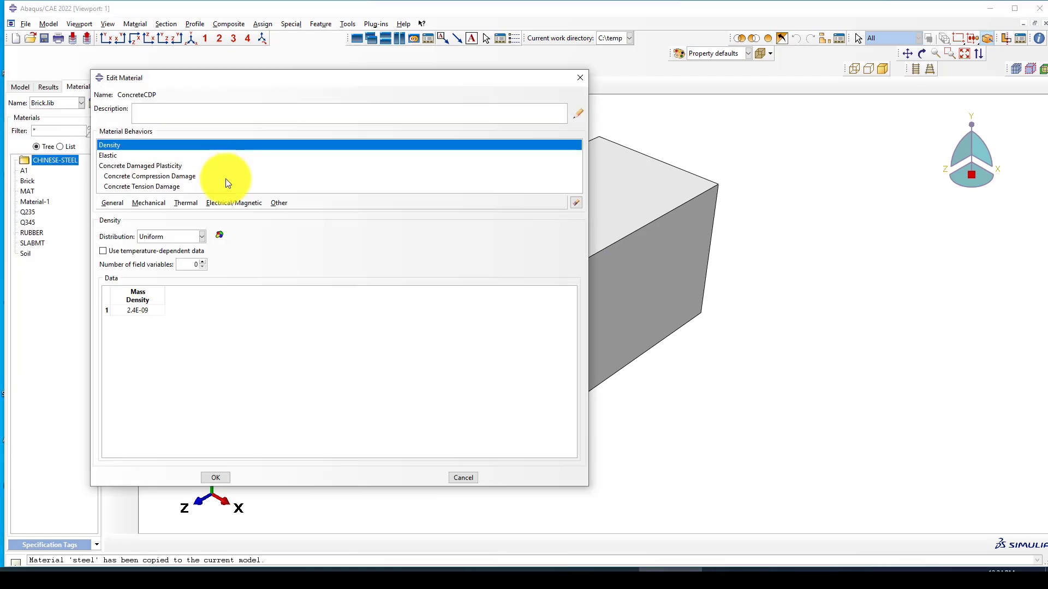
pyautogui.click(107, 155)
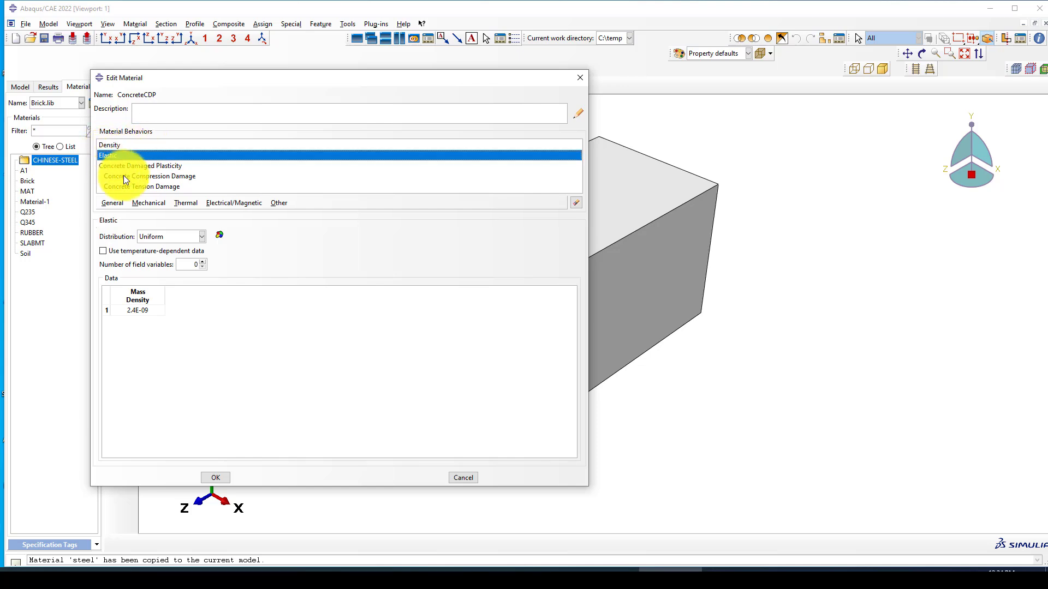
pyautogui.click(131, 166)
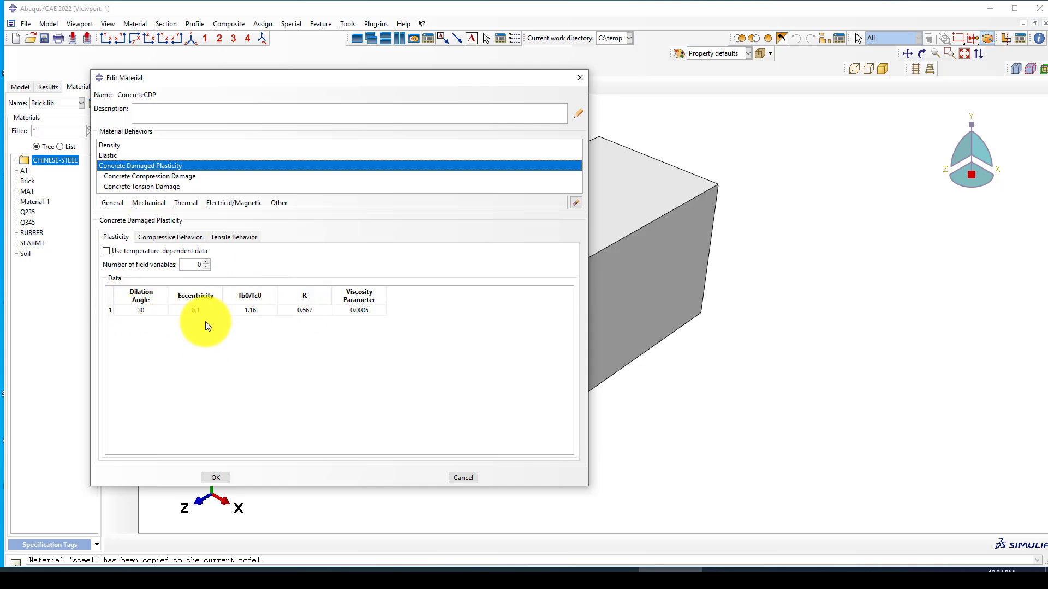
pyautogui.click(136, 176)
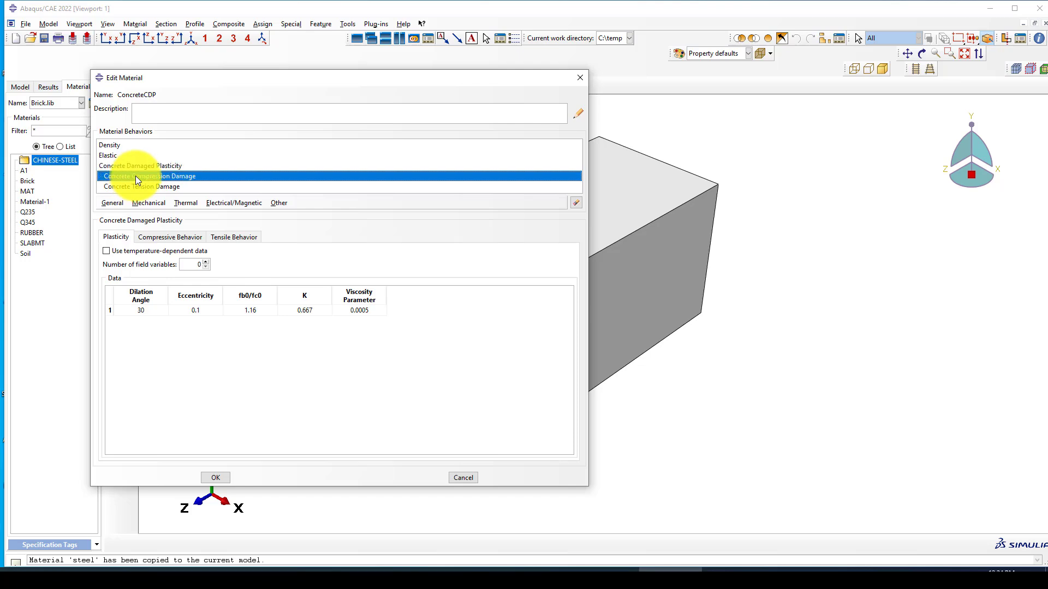
pyautogui.click(168, 237)
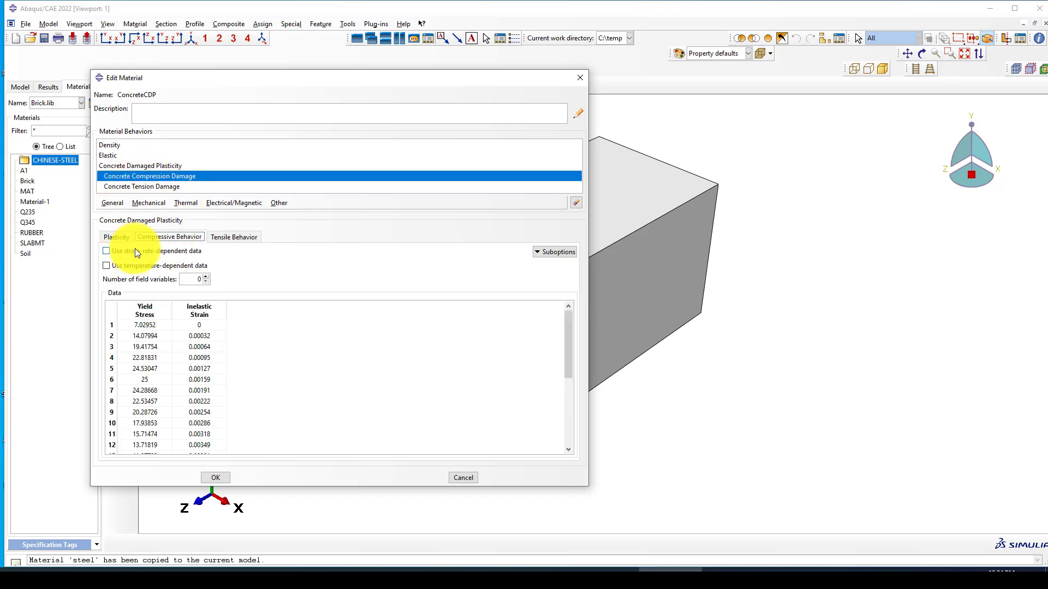
pyautogui.doubleClick(140, 380)
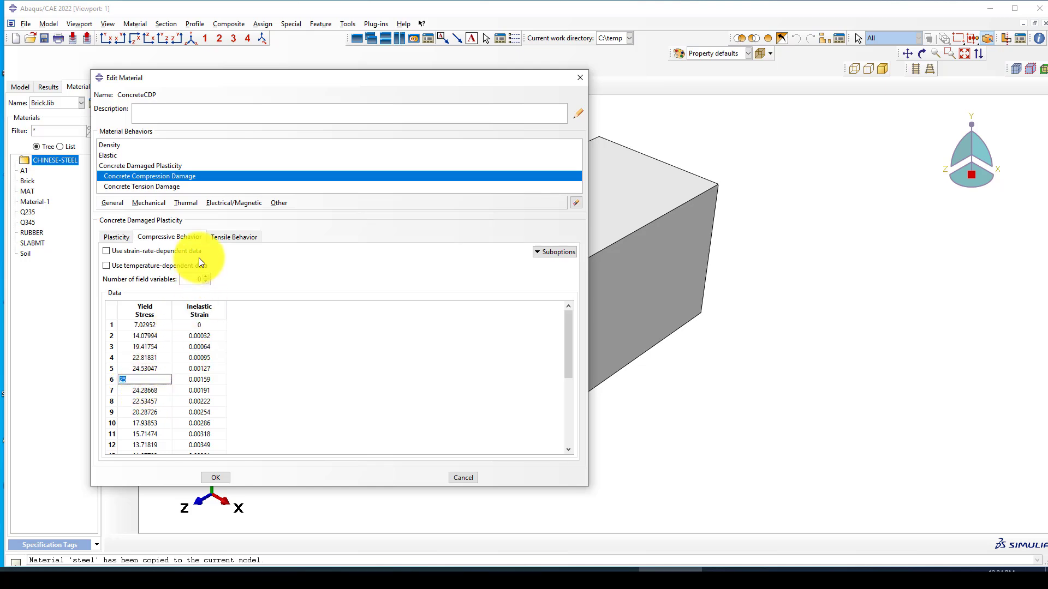
pyautogui.click(225, 239)
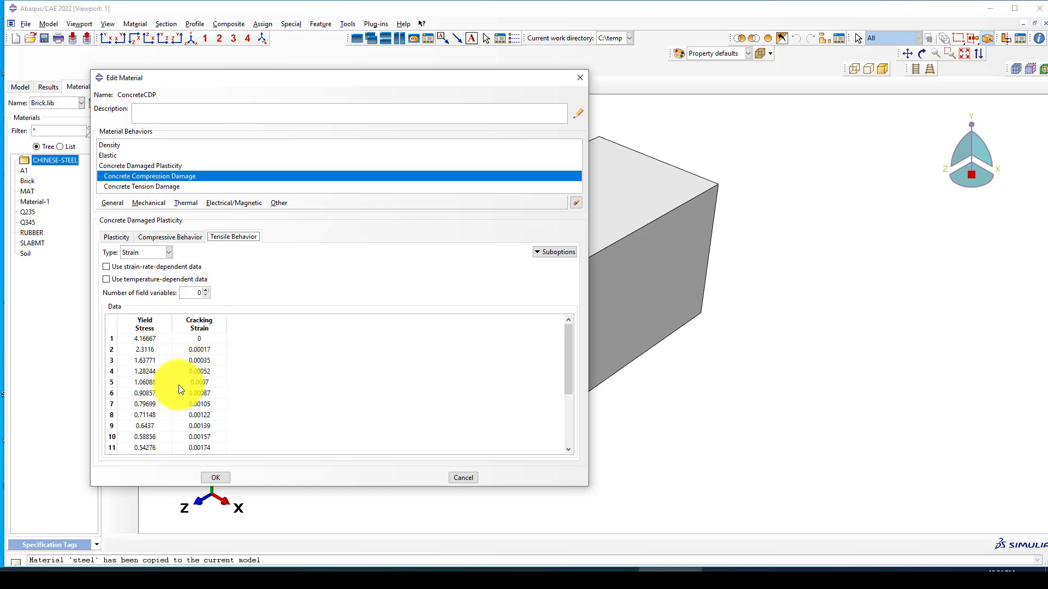
pyautogui.scroll(-2, 162, 352)
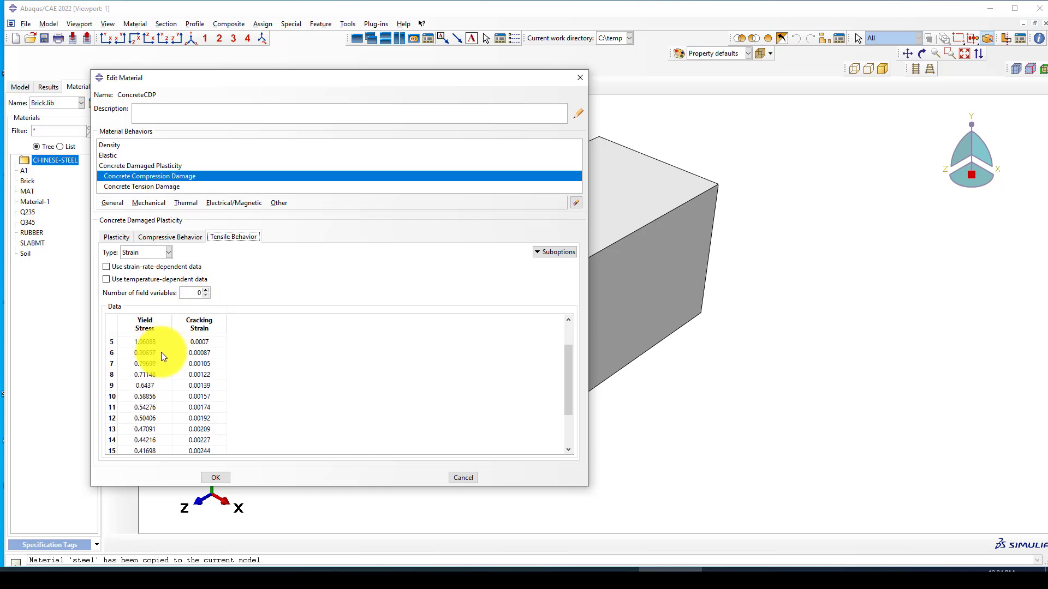
pyautogui.scroll(2, 162, 352)
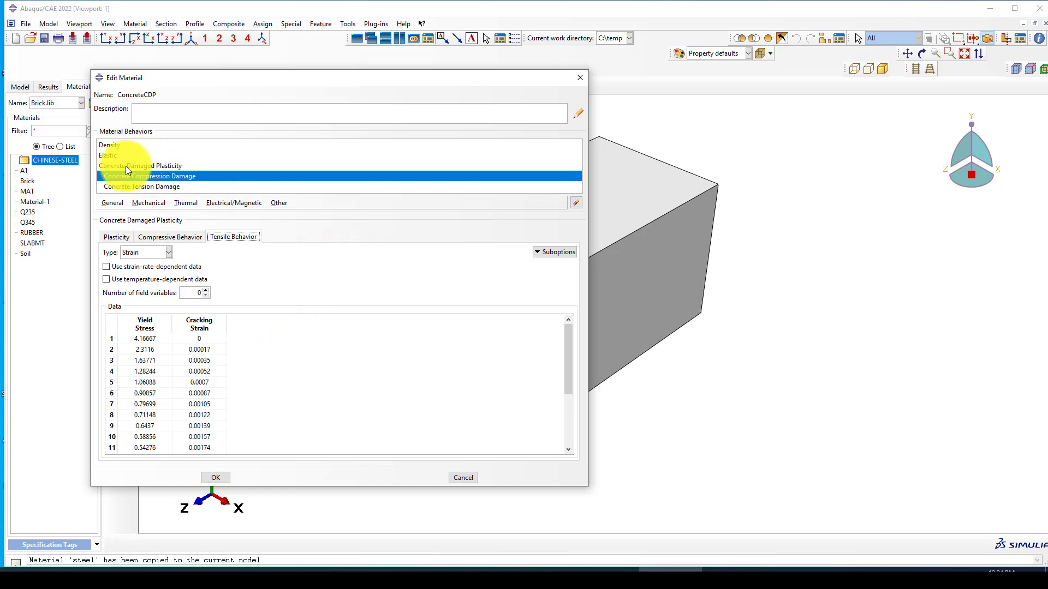
# Step: Confirm the Concrete Tension Damage suboption data and close the ConcreteCDP editor
pyautogui.click(148, 189)
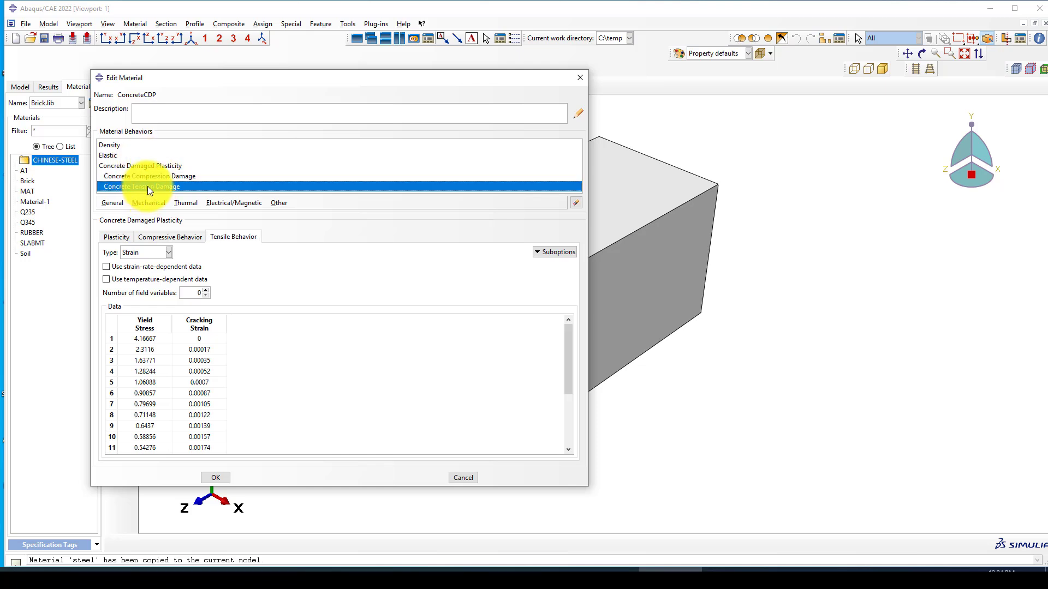
pyautogui.click(558, 254)
pyautogui.click(563, 267)
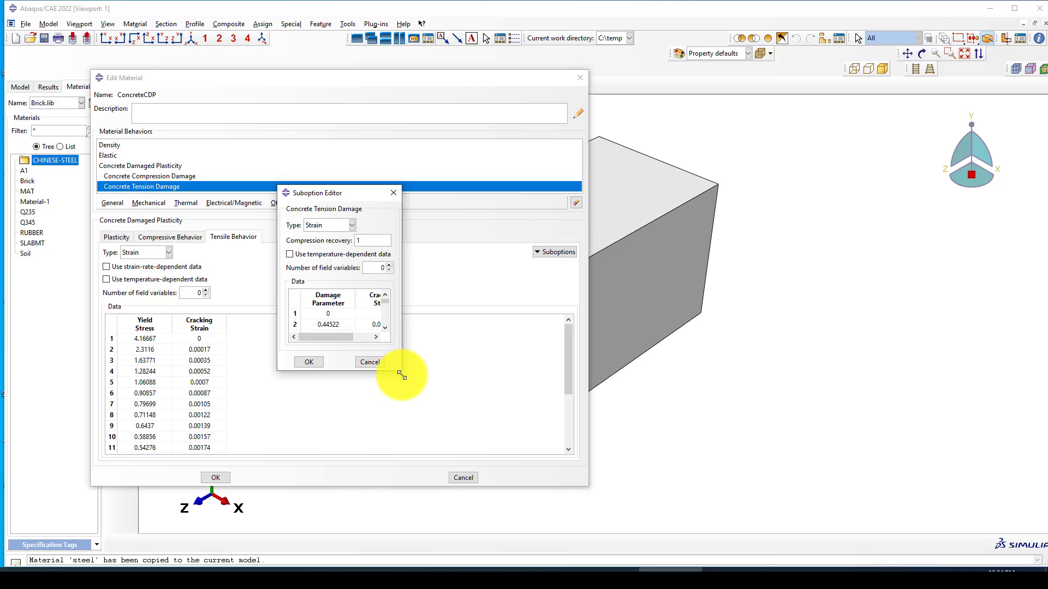
pyautogui.moveTo(400, 371); pyautogui.dragTo(534, 463)
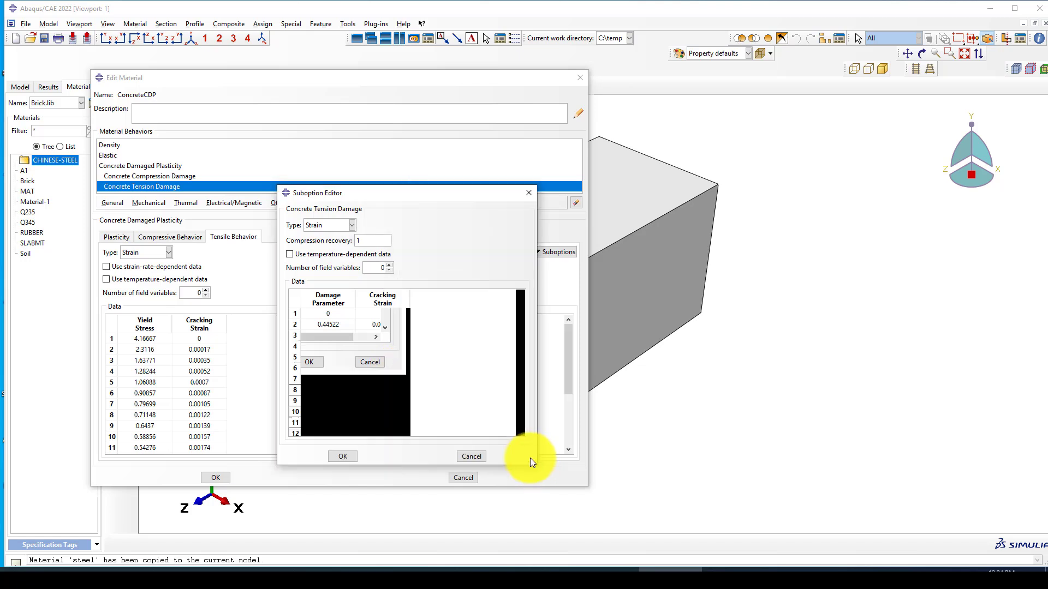
pyautogui.scroll(-3, 369, 377)
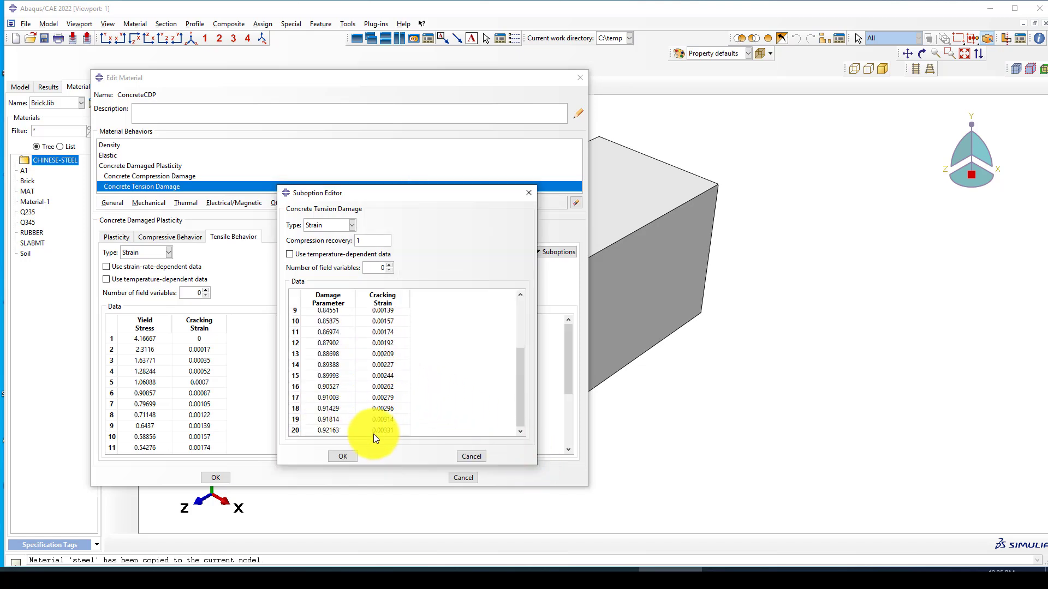
pyautogui.click(349, 456)
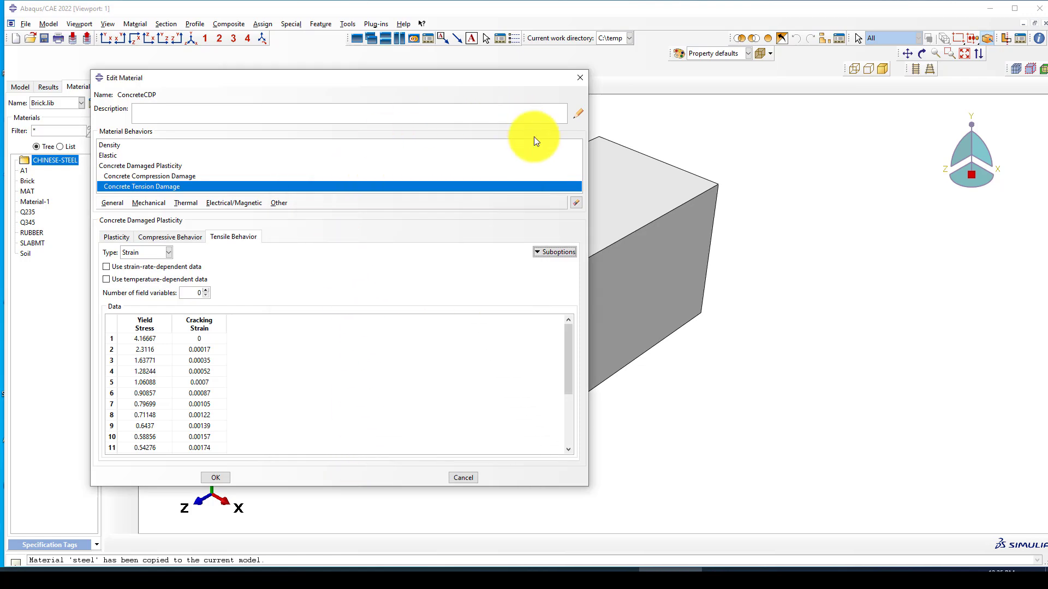
pyautogui.click(579, 77)
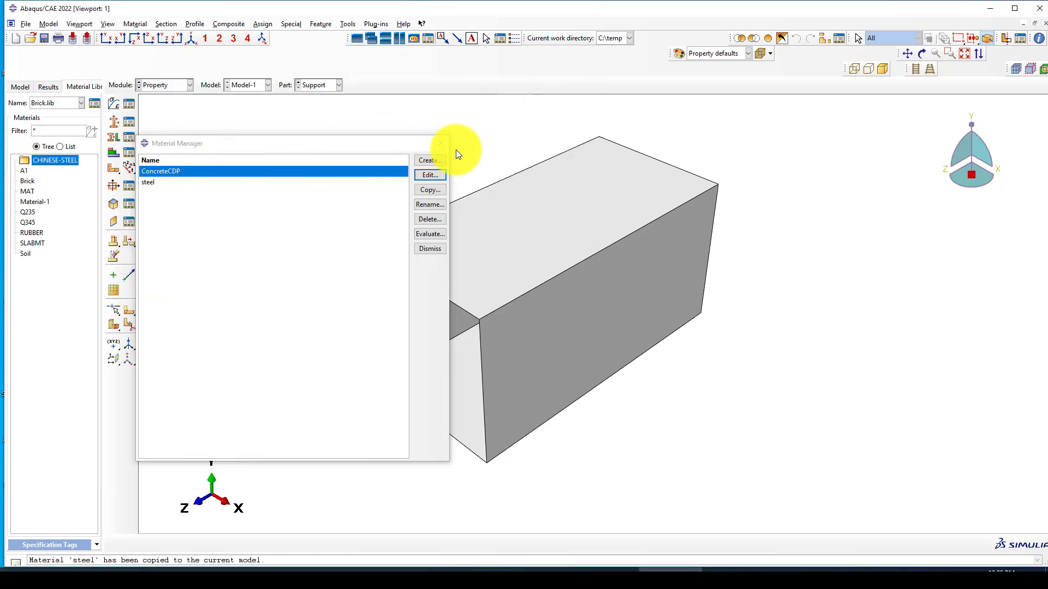
# Step: Review steel's density 7.8E-09, E 200000, ν 0.3 and plastic data, then close the Material Manager
pyautogui.click(150, 183)
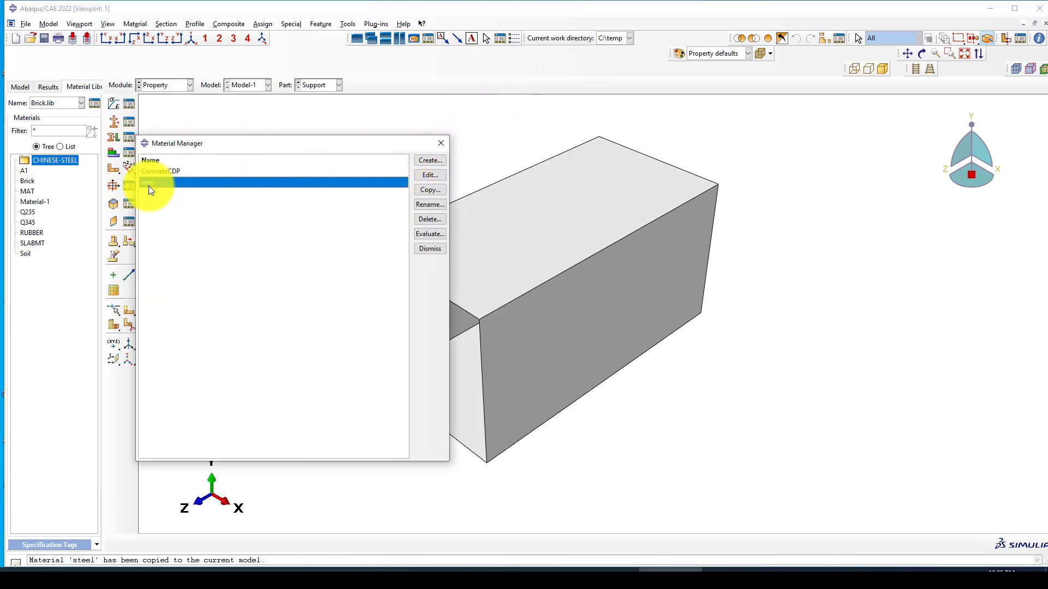
pyautogui.click(427, 175)
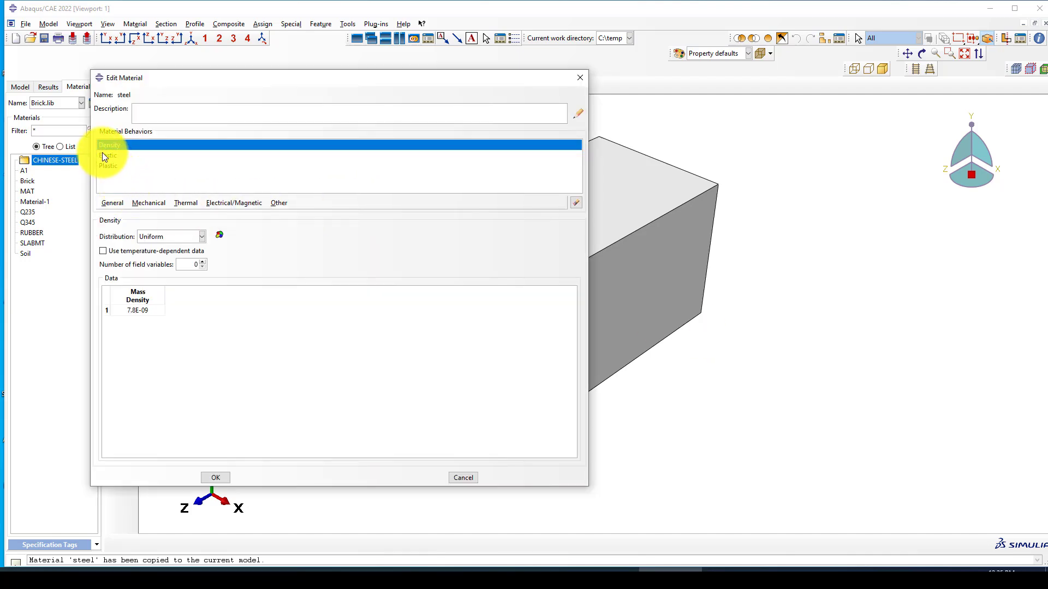
pyautogui.click(103, 156)
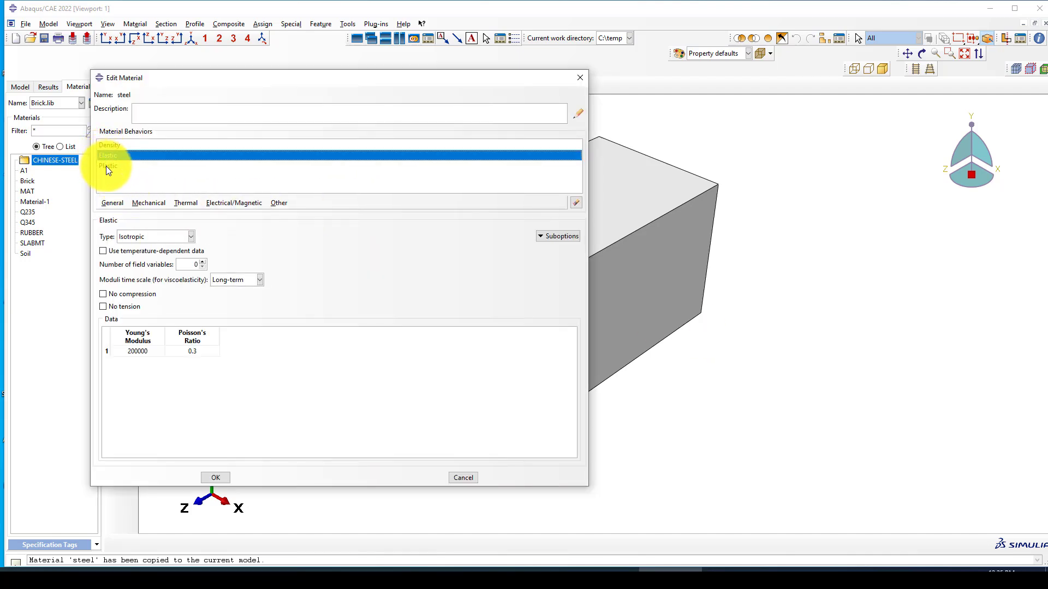
pyautogui.click(106, 167)
pyautogui.scroll(-3, 154, 388)
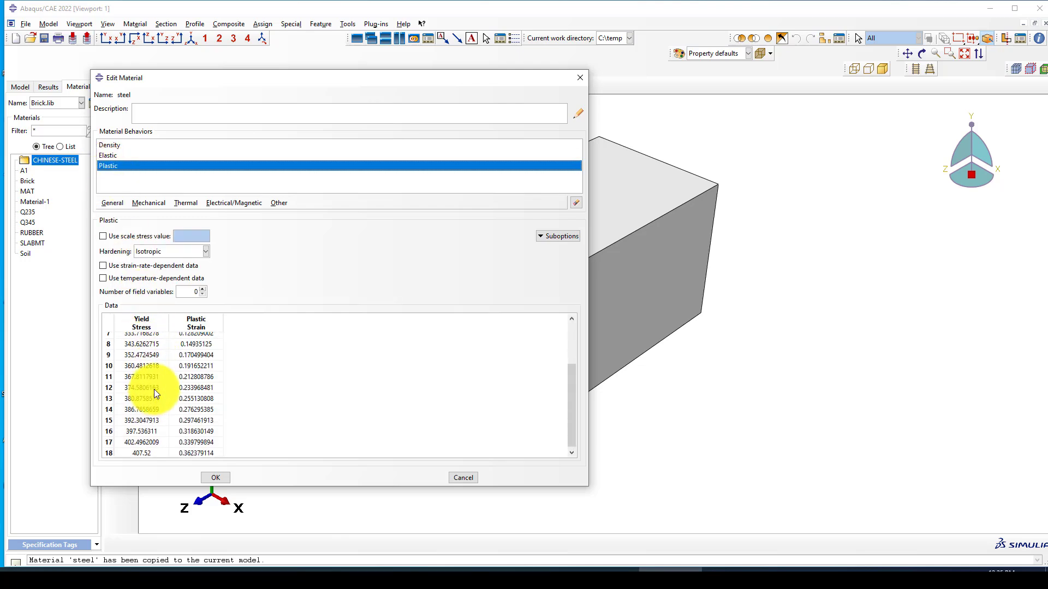
pyautogui.click(220, 479)
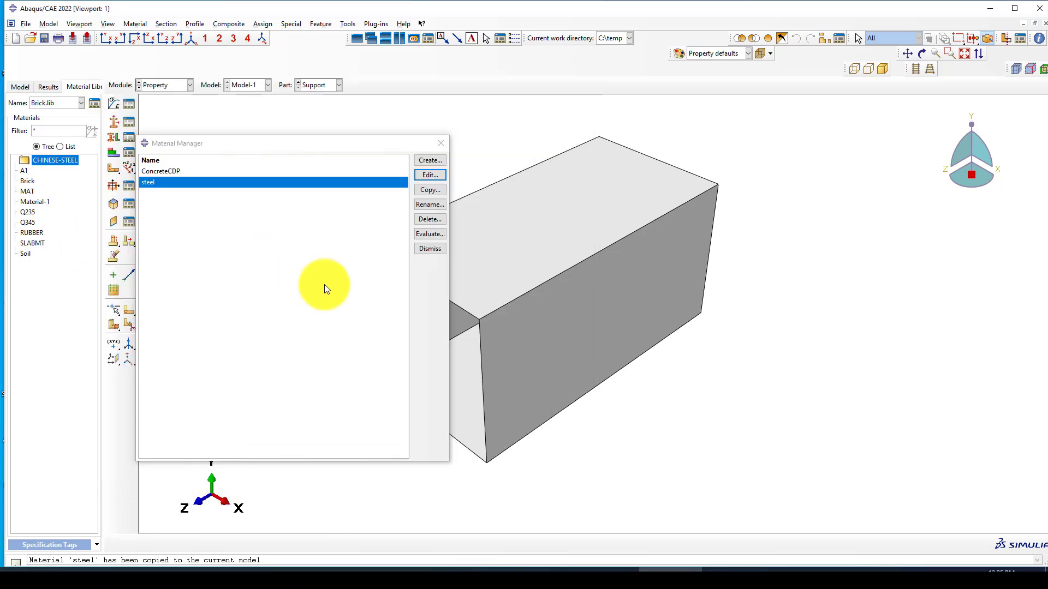
pyautogui.click(441, 144)
# Step: In the Property module, create the solid homogeneous section 'Concrete' with ConcreteCDP as its material
pyautogui.click(149, 87)
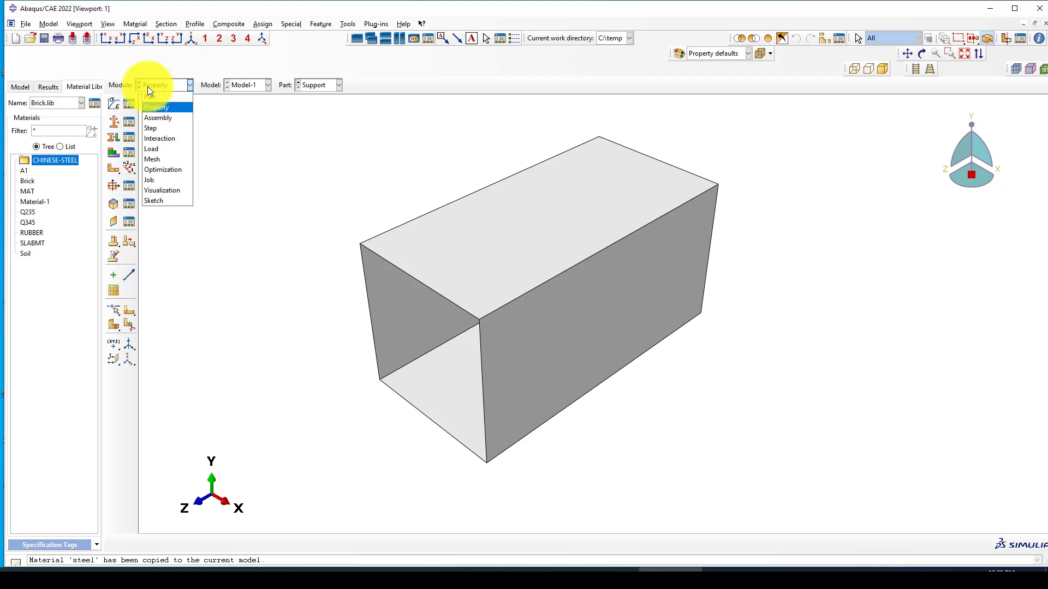
pyautogui.click(109, 125)
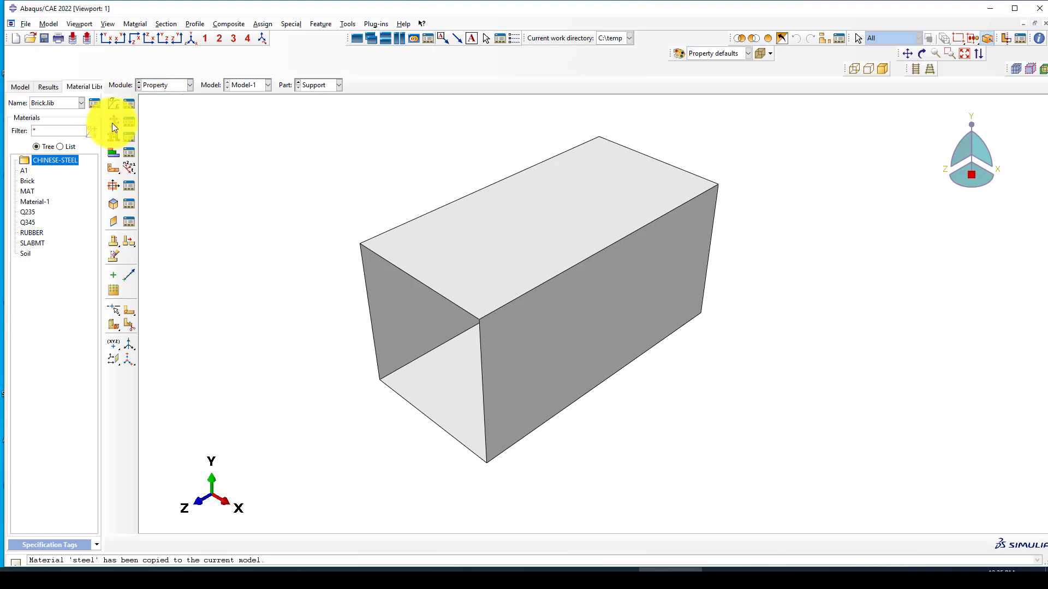
pyautogui.click(112, 123)
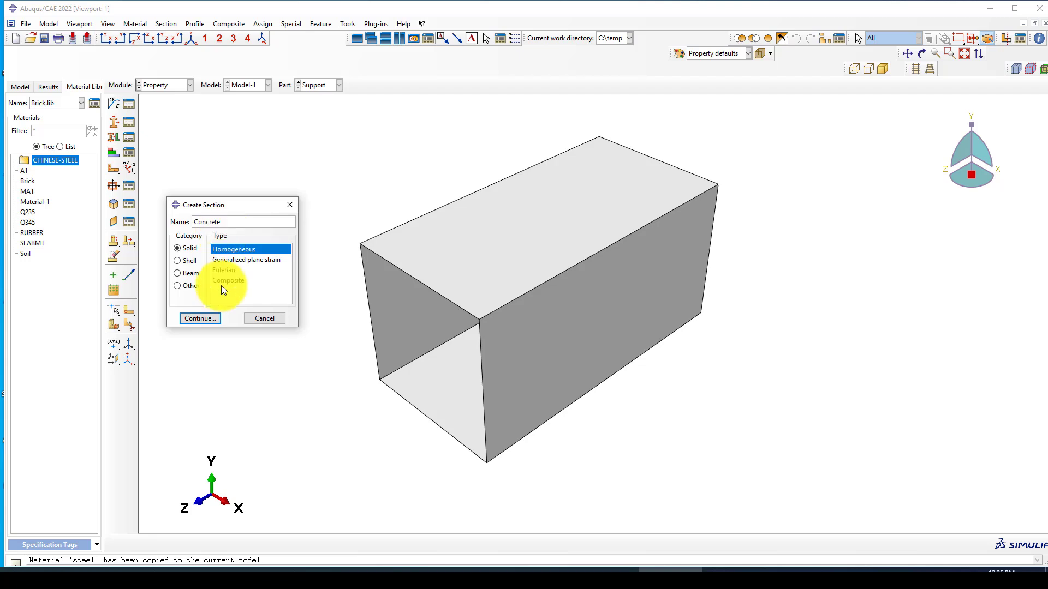
pyautogui.click(195, 318)
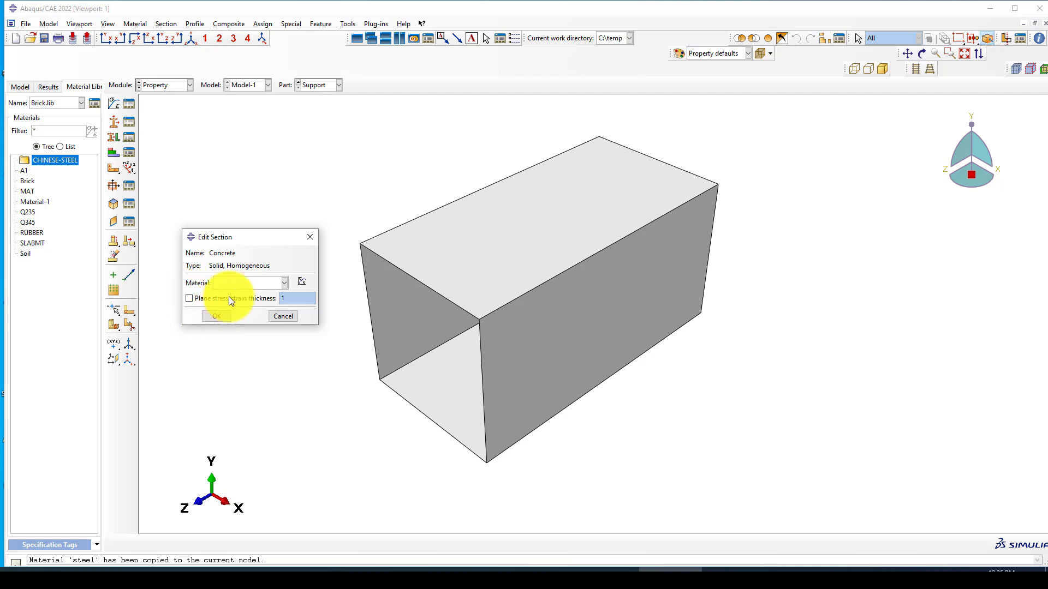
pyautogui.click(230, 284)
pyautogui.click(234, 293)
pyautogui.click(217, 317)
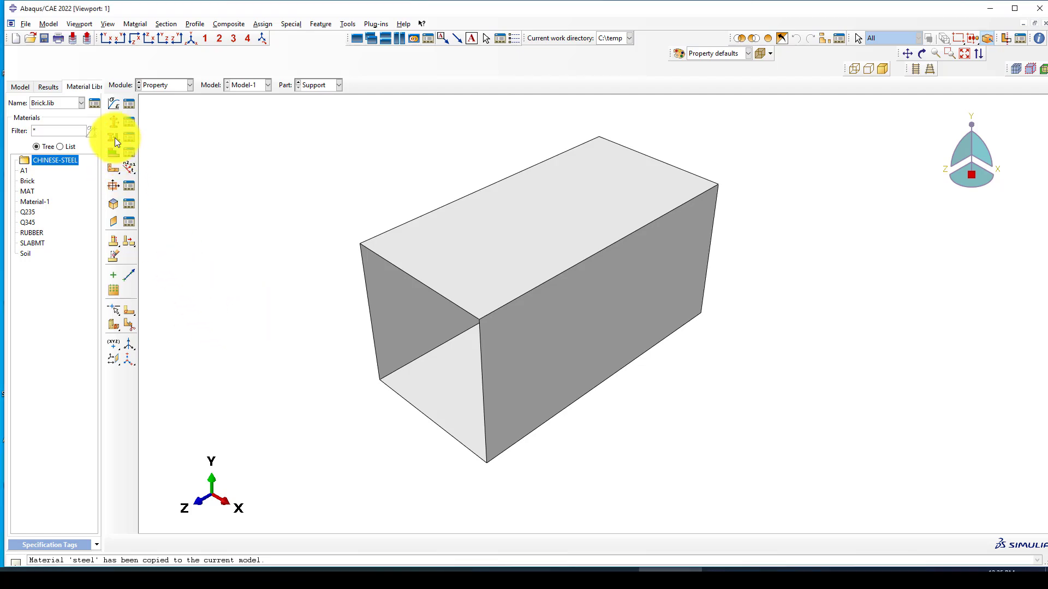
pyautogui.click(112, 122)
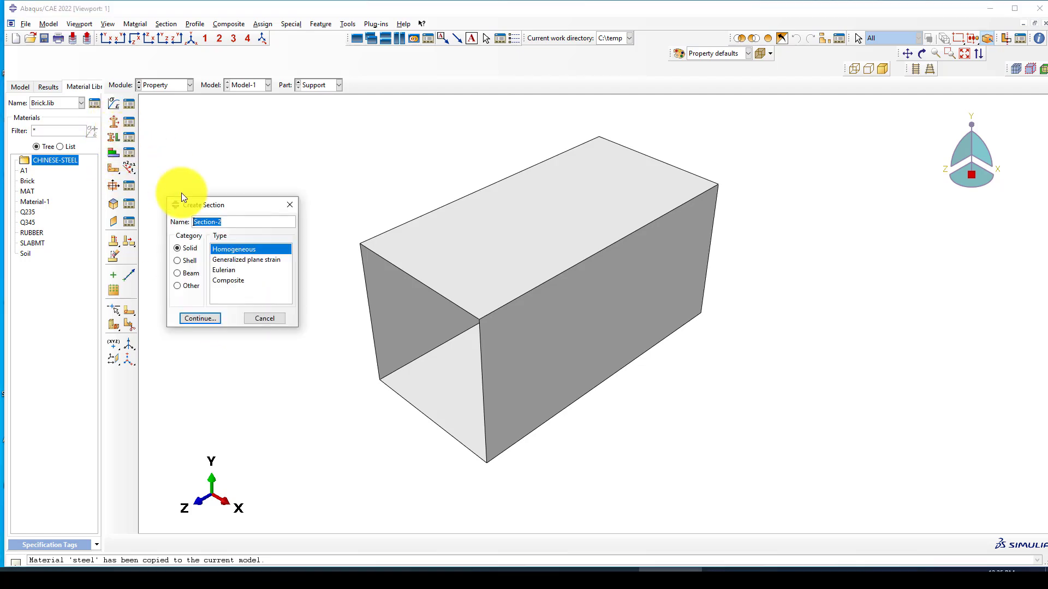
pyautogui.click(289, 205)
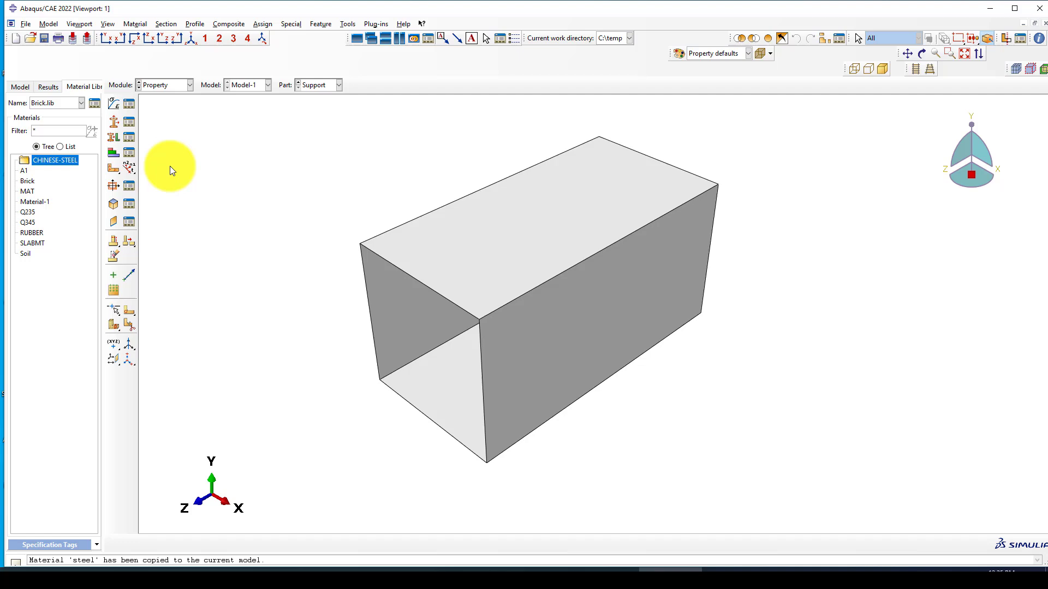
# Step: Create a circular beam profile named 'Rebar' with radius 8
pyautogui.click(131, 187)
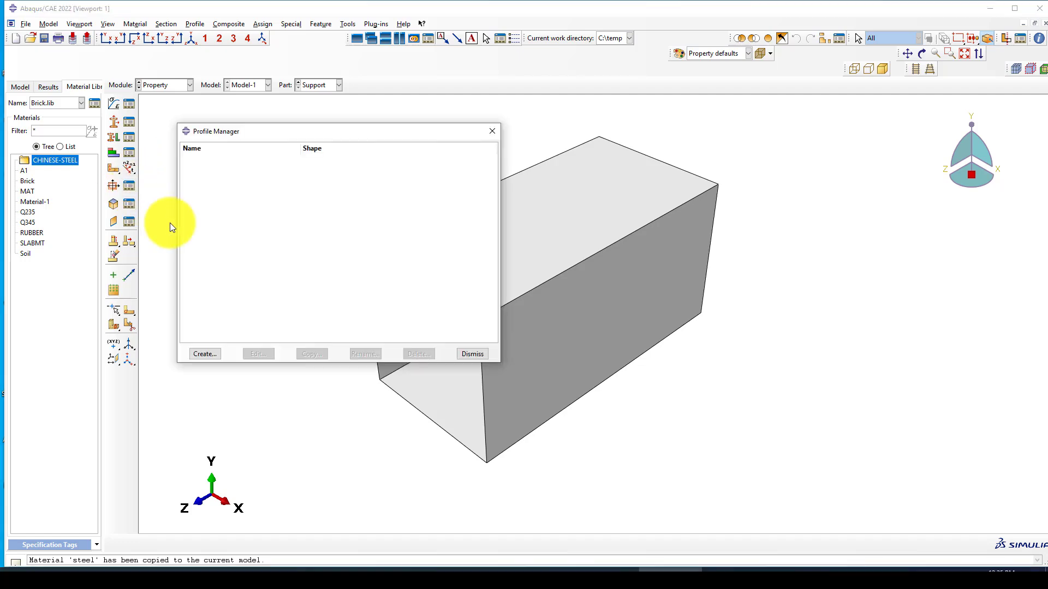
pyautogui.click(203, 355)
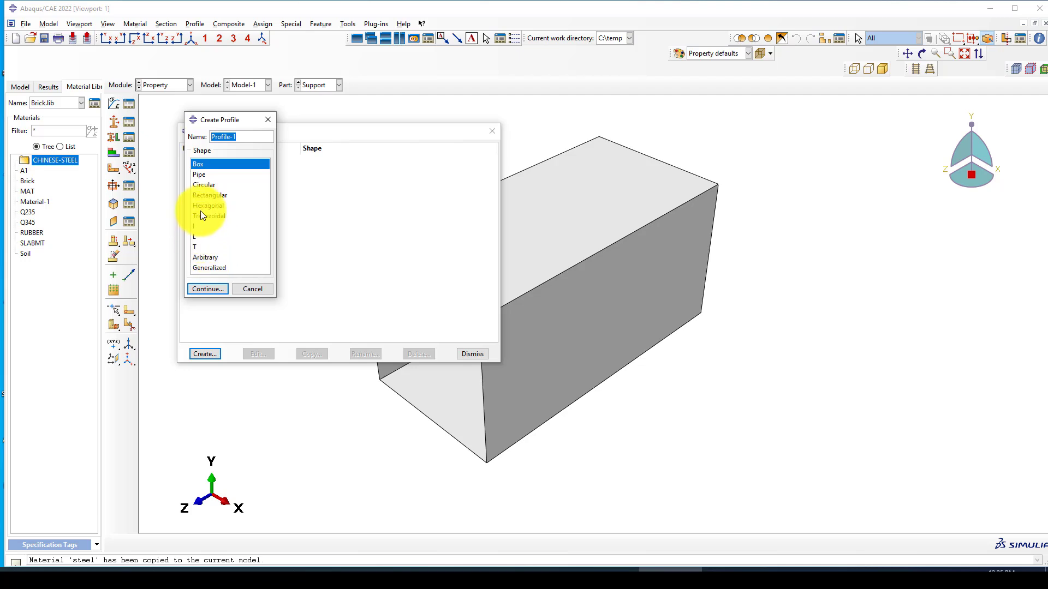
pyautogui.click(204, 174)
pyautogui.click(205, 185)
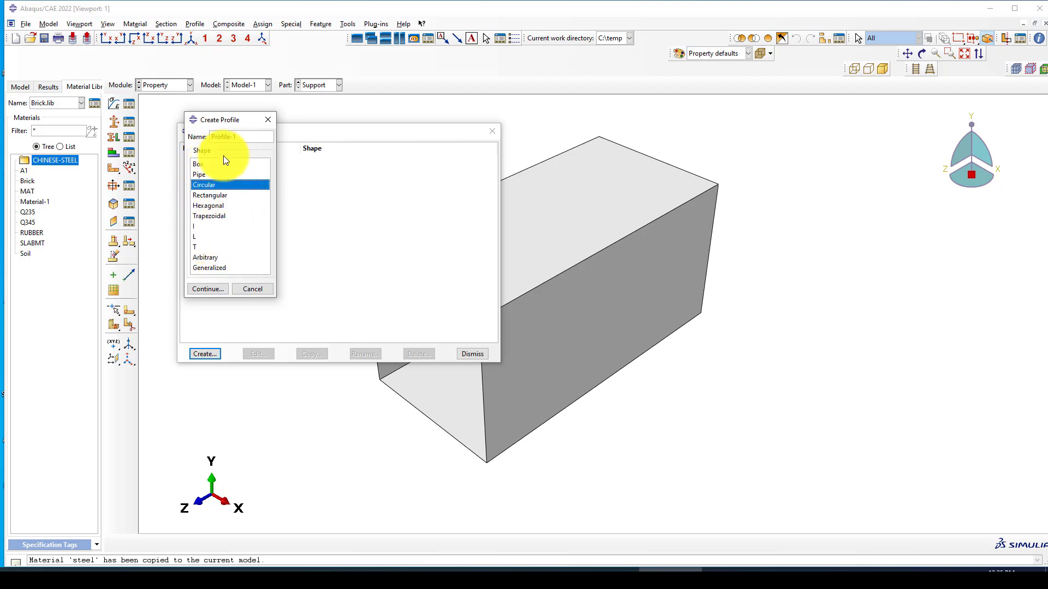
pyautogui.moveTo(245, 137); pyautogui.dragTo(203, 138)
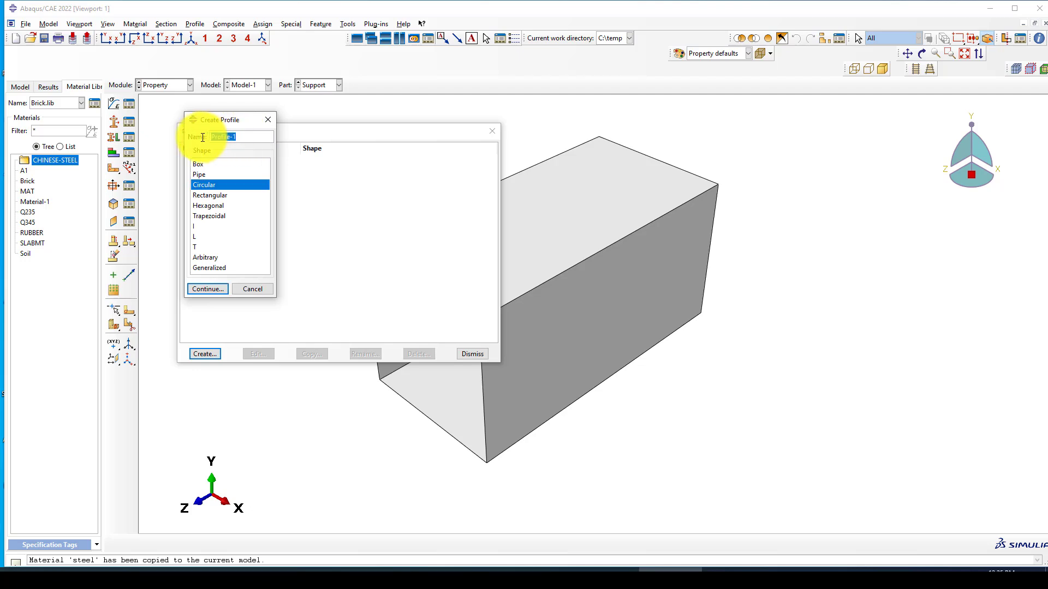
pyautogui.write('Rebar')
pyautogui.click(208, 290)
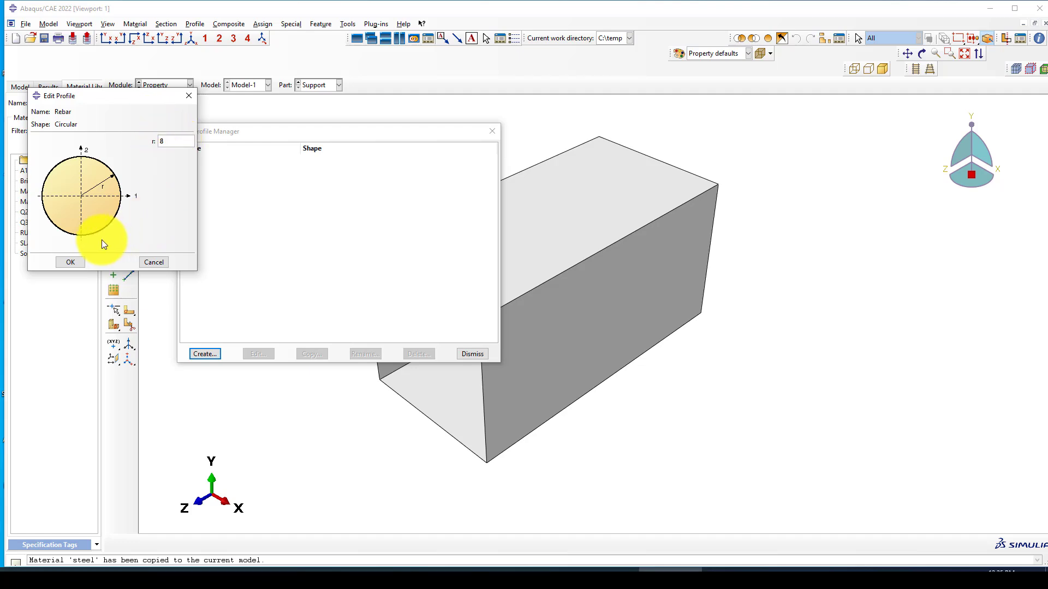
pyautogui.click(70, 263)
# Step: Copy the Rebar profile as 'Stirrpus' and change its radius to 3
pyautogui.click(205, 354)
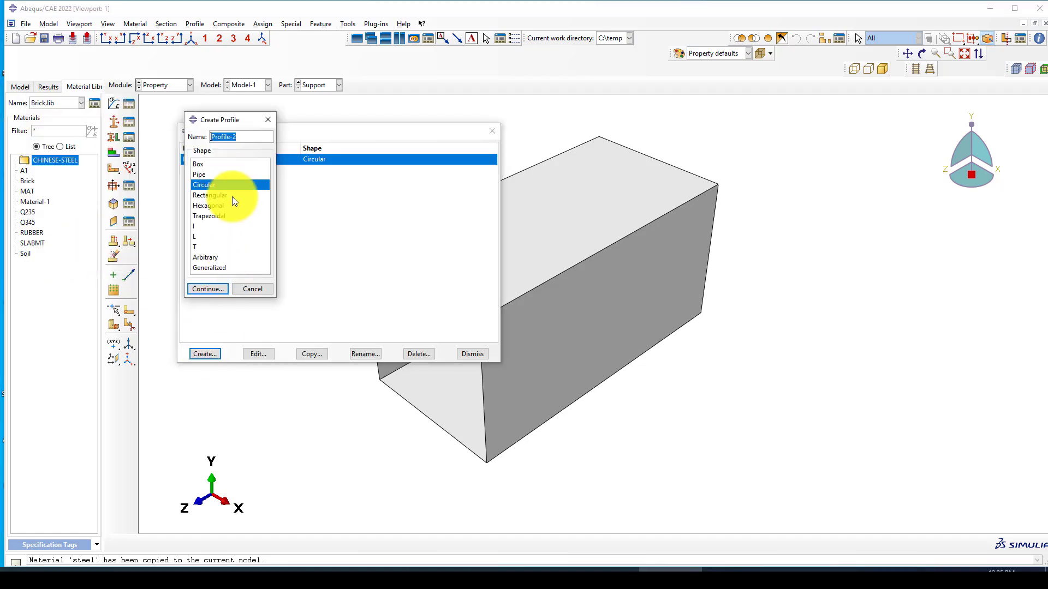
pyautogui.click(267, 120)
pyautogui.click(298, 353)
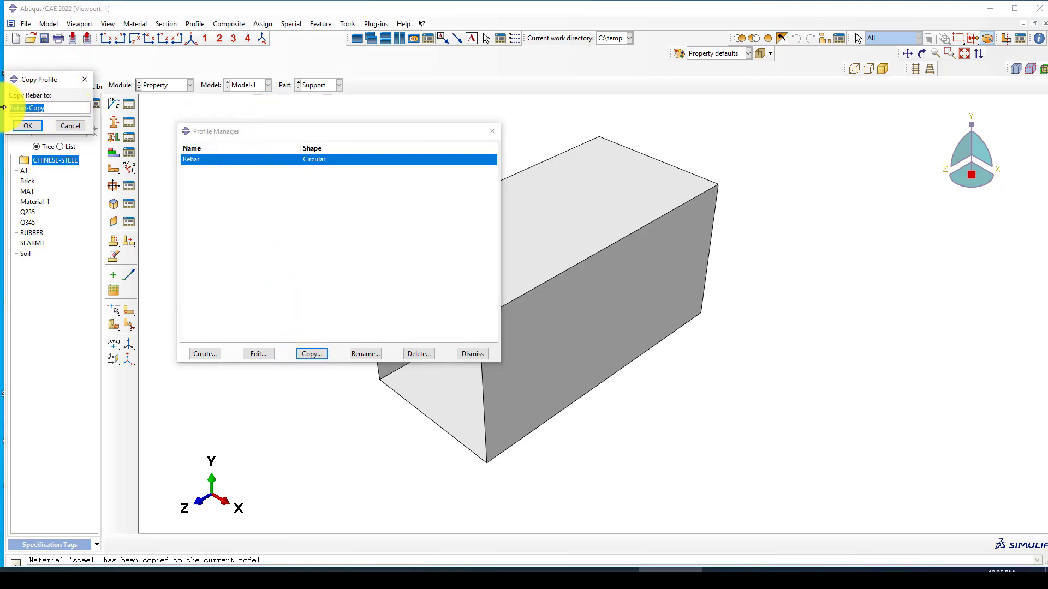
pyautogui.write('Stirrpus')
pyautogui.click(28, 125)
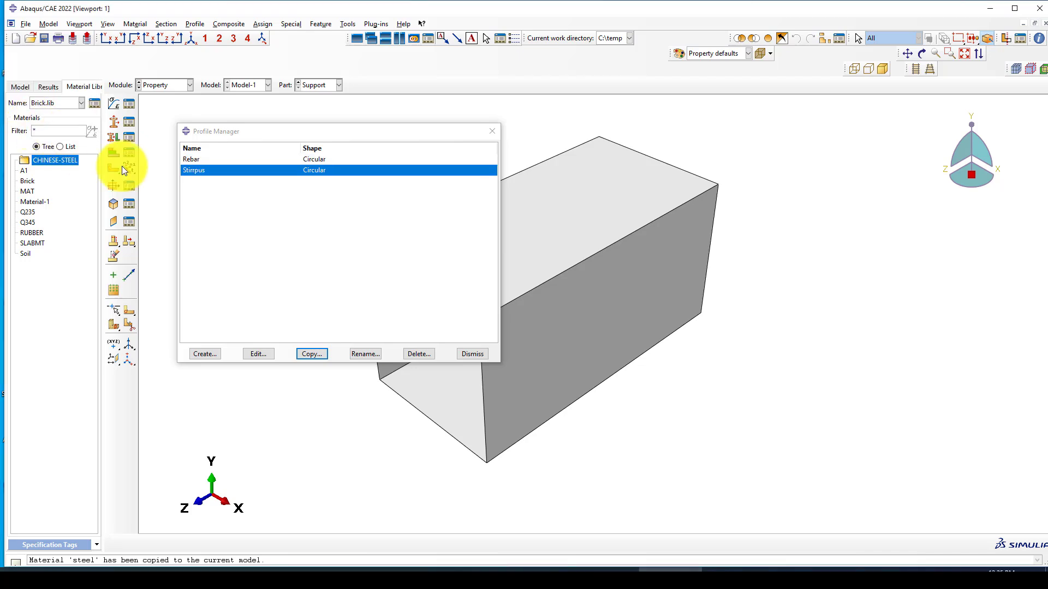
pyautogui.click(270, 355)
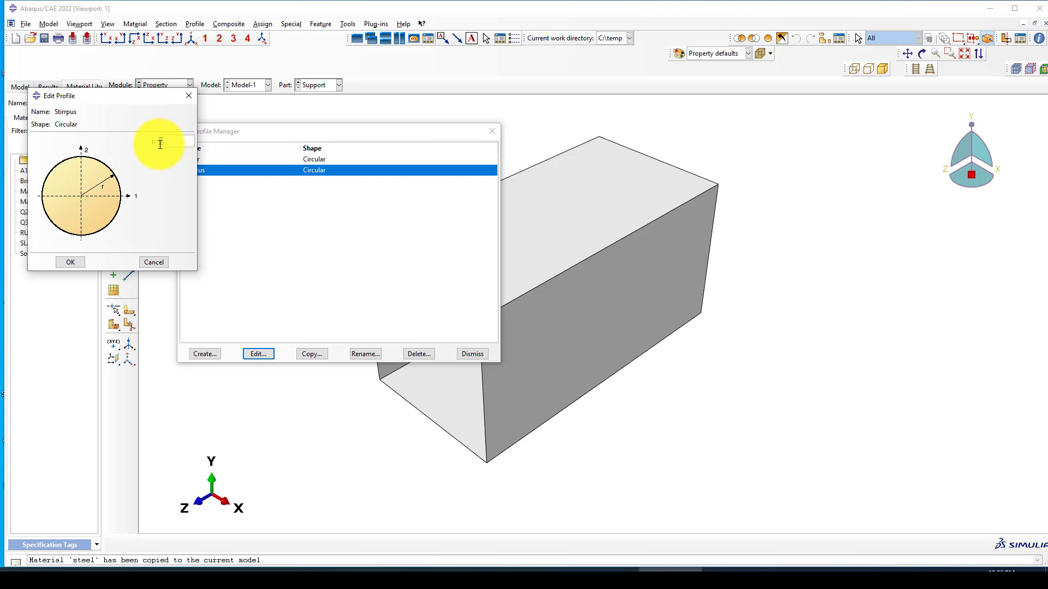
pyautogui.write('3')
pyautogui.click(77, 262)
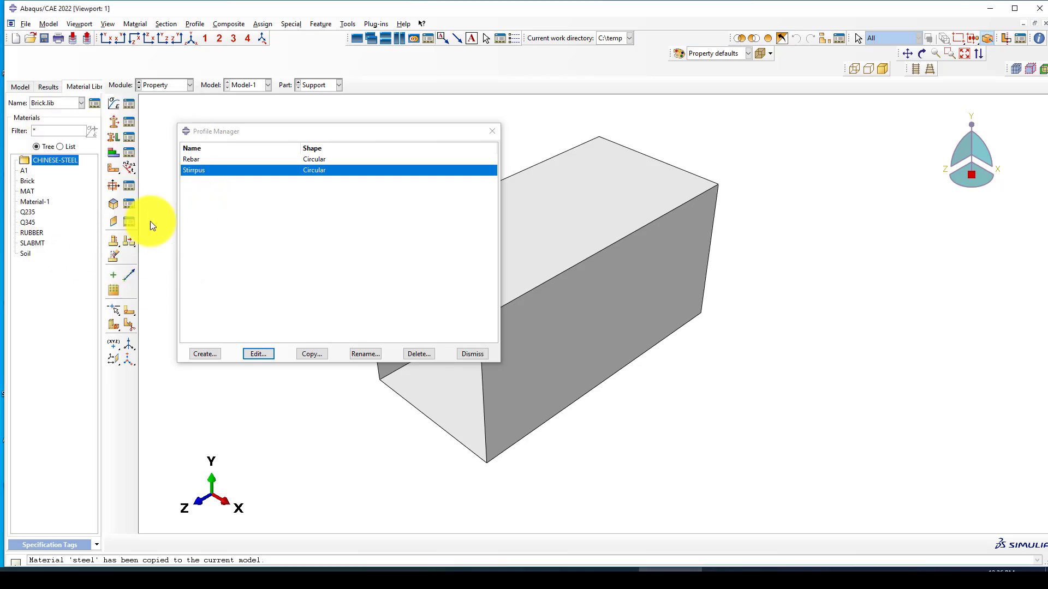
pyautogui.click(471, 355)
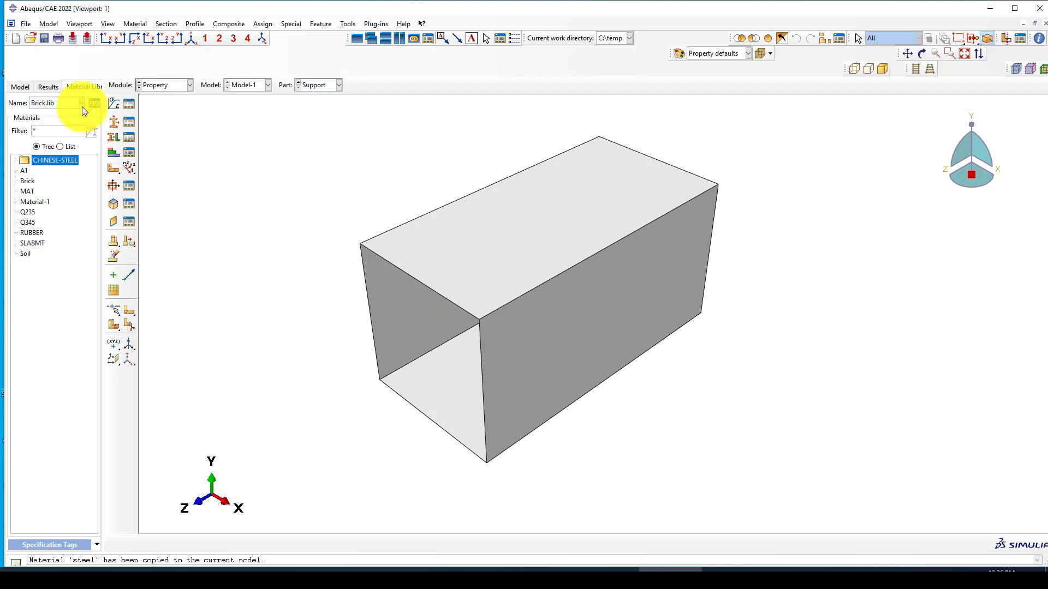
# Step: Create the beam section 'Rebars' using the Rebar profile and steel material
pyautogui.click(117, 125)
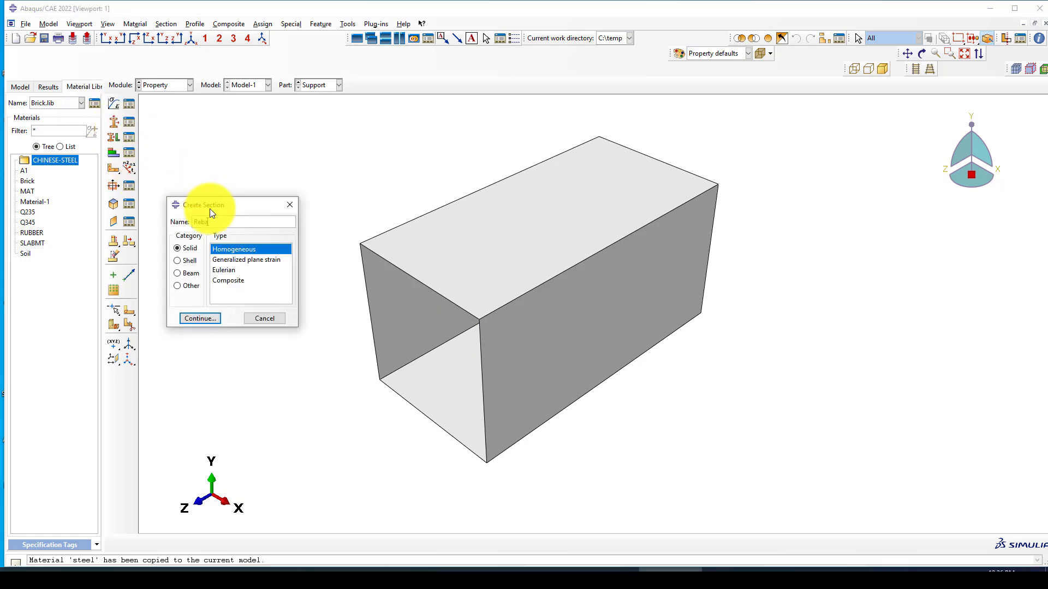
pyautogui.write('Rebars')
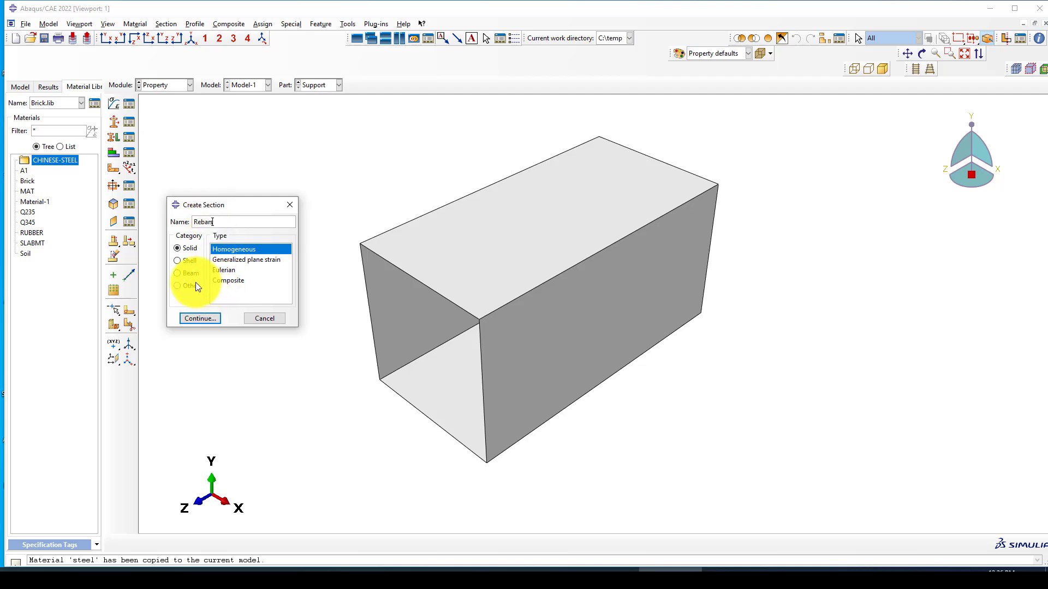
pyautogui.click(191, 274)
pyautogui.click(208, 318)
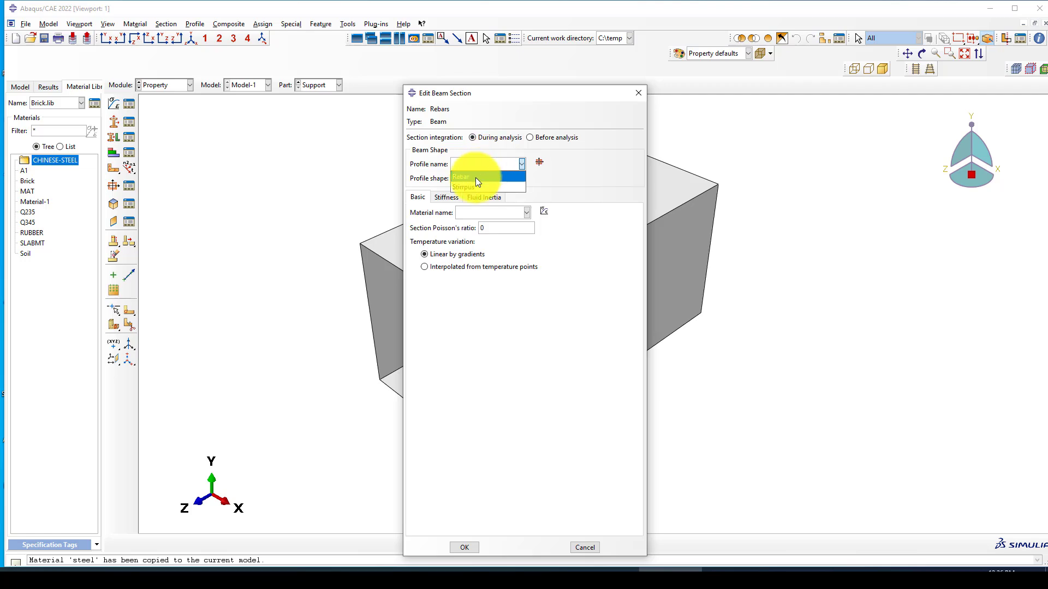
pyautogui.click(476, 177)
pyautogui.click(476, 211)
pyautogui.click(474, 228)
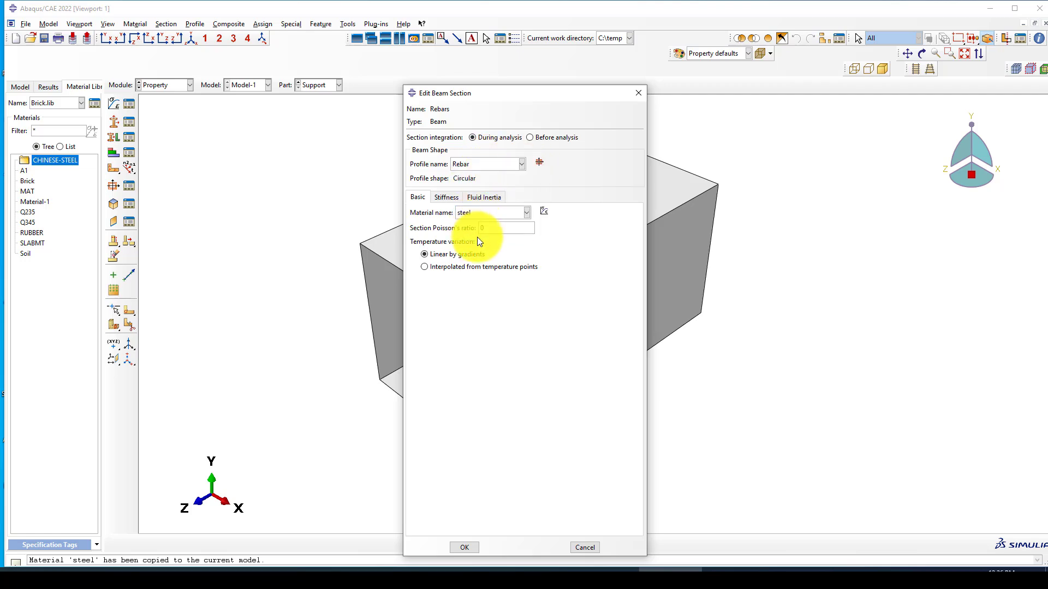
pyautogui.click(466, 549)
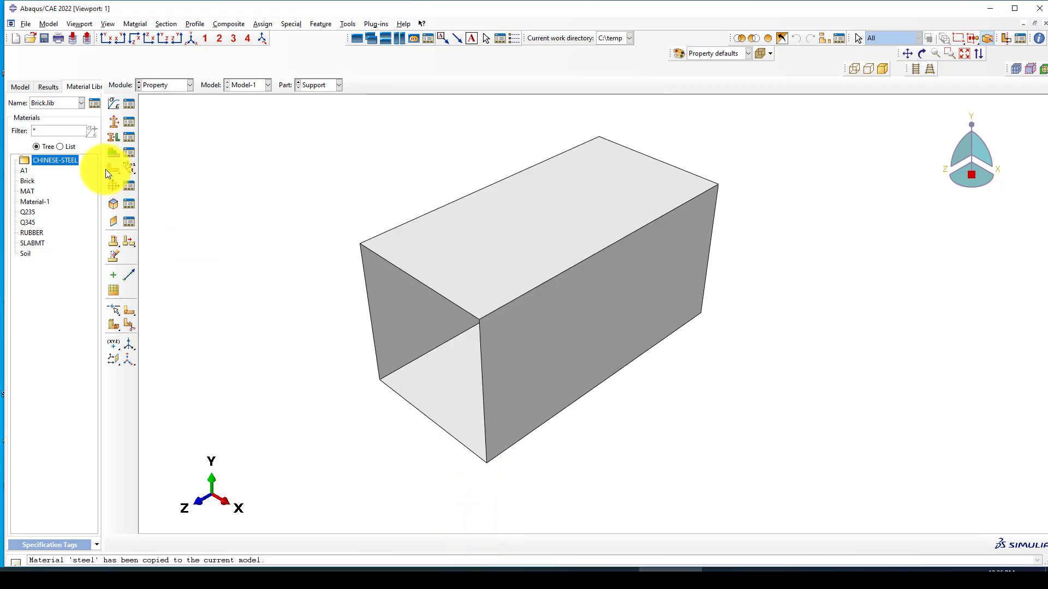
# Step: Create the beam section 'Stirrpus' using the Stirrpus profile and steel material
pyautogui.click(112, 121)
pyautogui.write('Stirrpus')
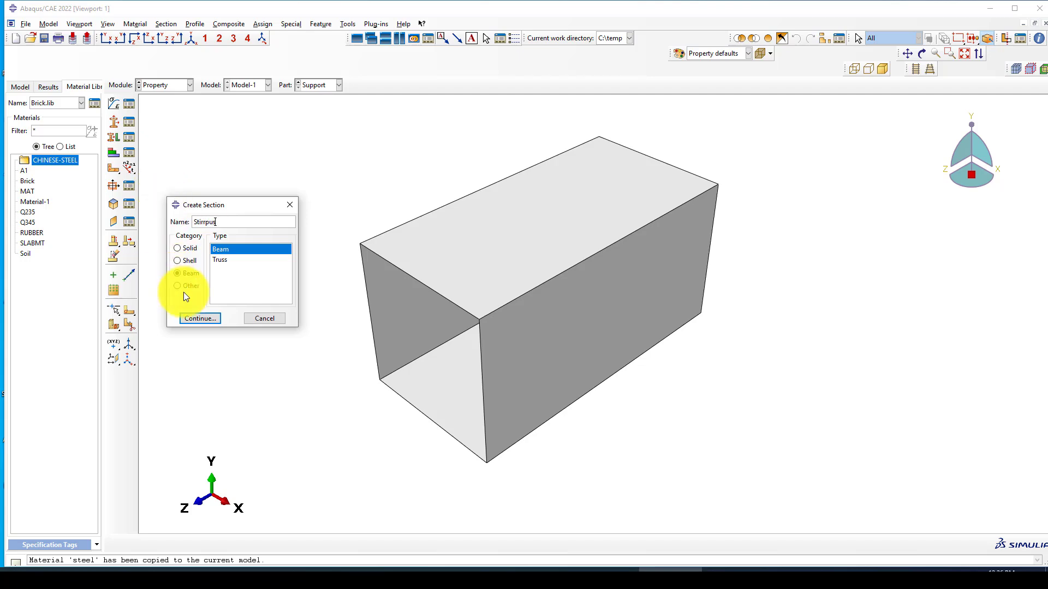
pyautogui.click(197, 319)
pyautogui.click(498, 166)
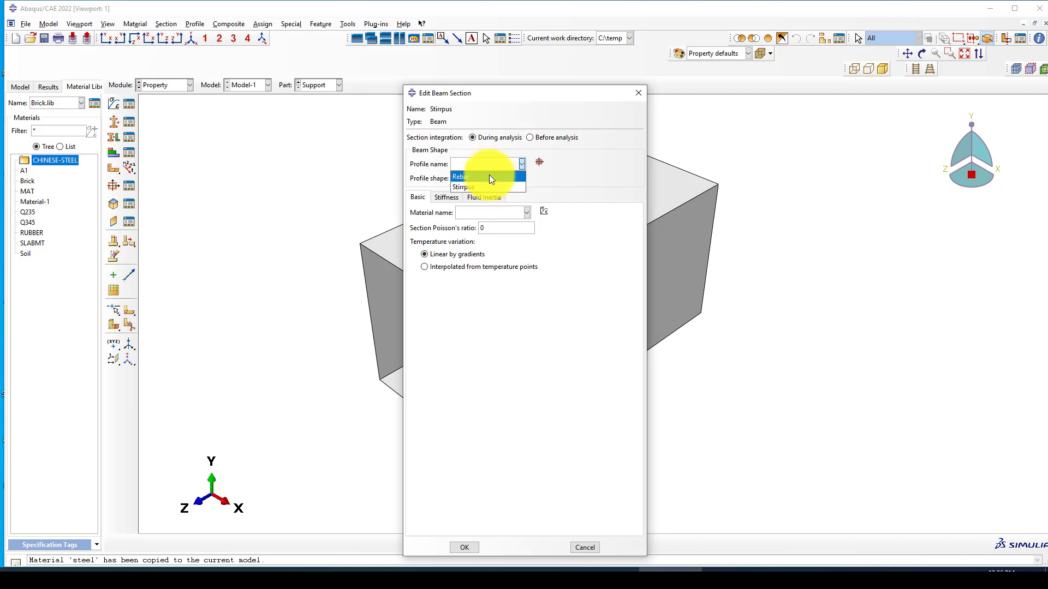
pyautogui.click(478, 182)
pyautogui.click(489, 212)
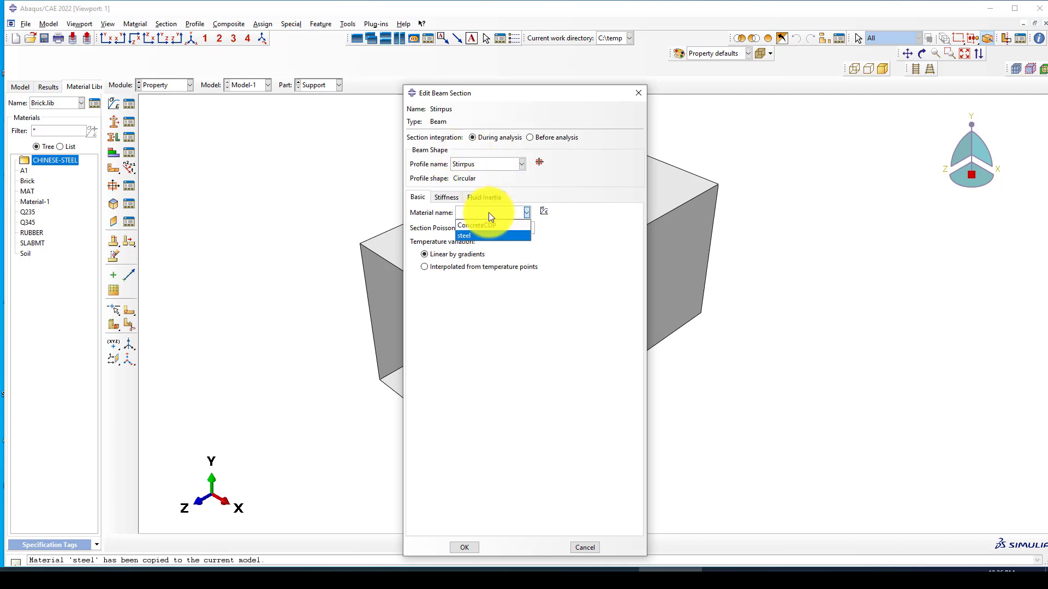
pyautogui.click(483, 232)
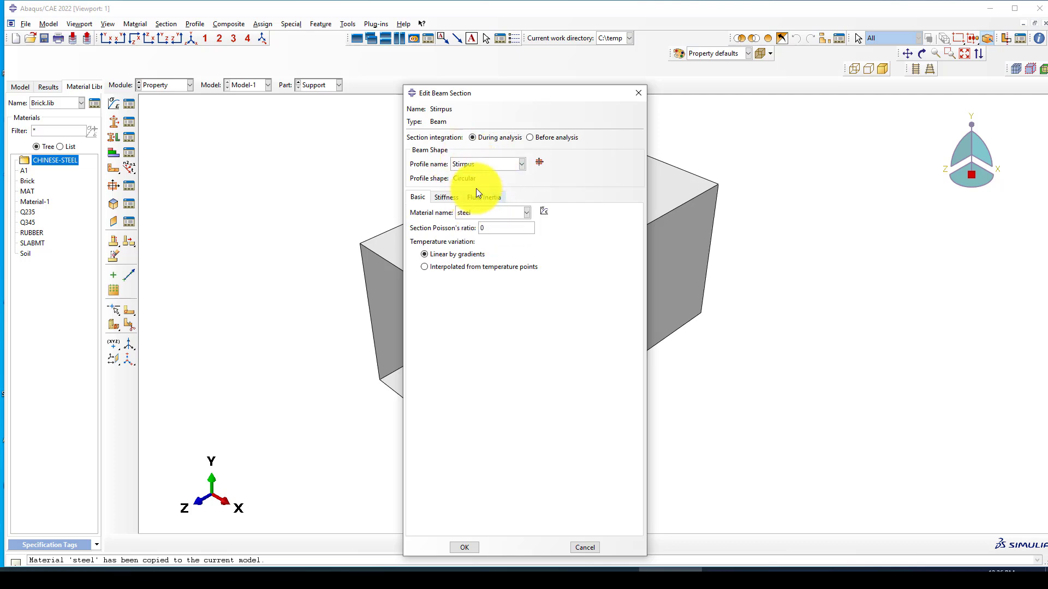
pyautogui.click(468, 548)
pyautogui.scroll(-2, 358, 251)
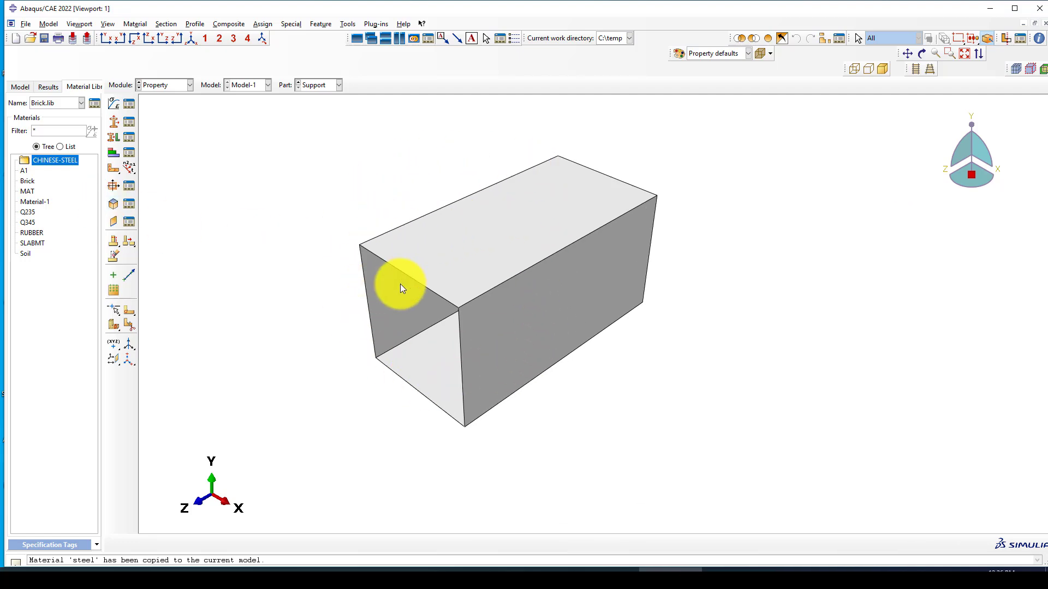
pyautogui.scroll(1, 429, 283)
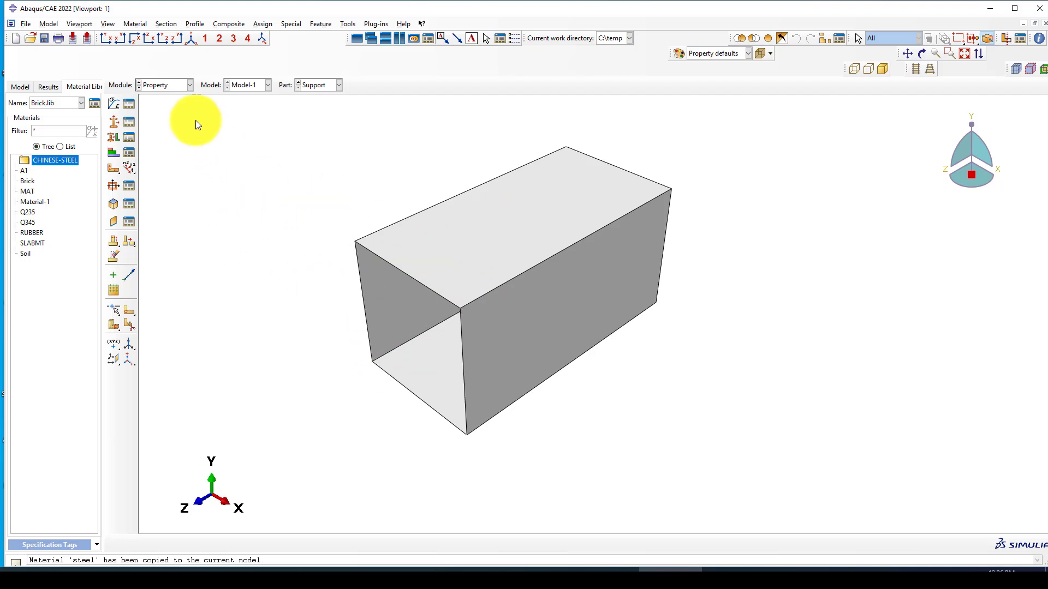
# Step: Assign the Concrete section to the whole C-Beam part
pyautogui.click(113, 137)
pyautogui.click(603, 253)
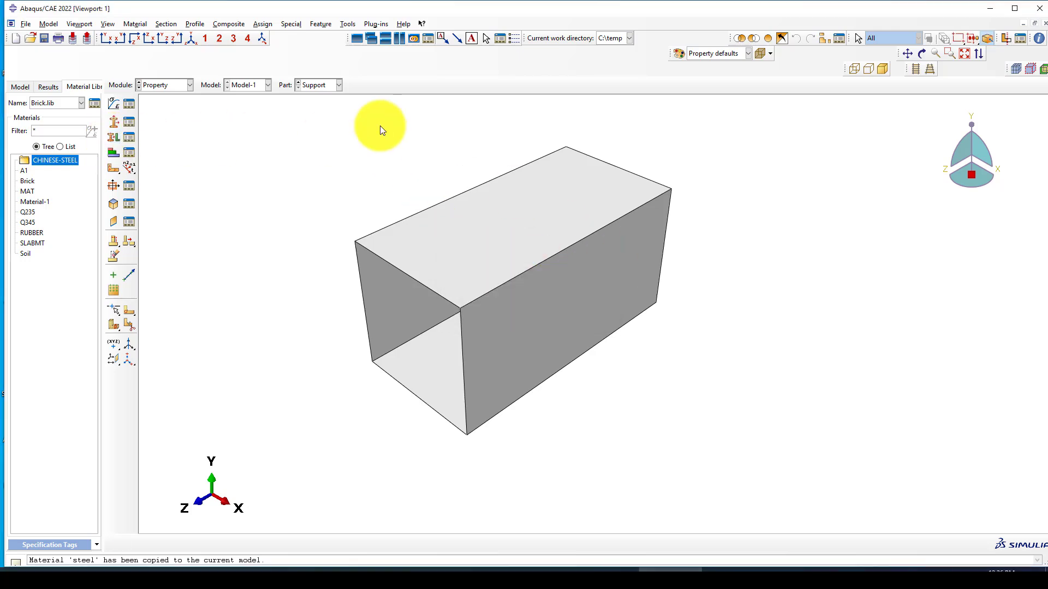
pyautogui.click(323, 86)
pyautogui.click(319, 99)
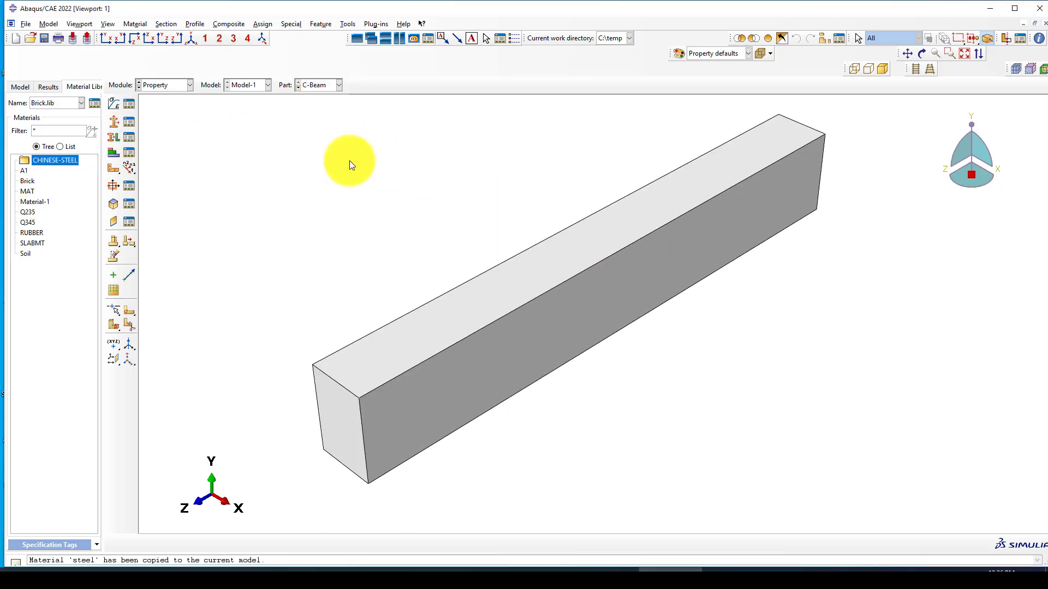
pyautogui.click(115, 137)
pyautogui.moveTo(562, 398); pyautogui.dragTo(426, 223)
pyautogui.middleClick(241, 230)
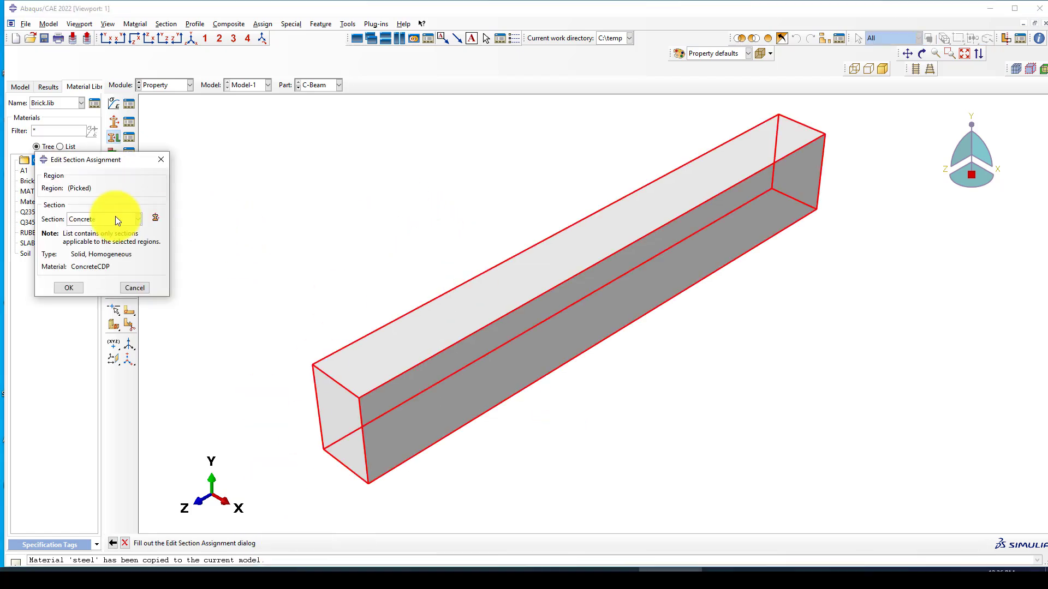
pyautogui.click(113, 218)
pyautogui.click(101, 227)
pyautogui.click(71, 287)
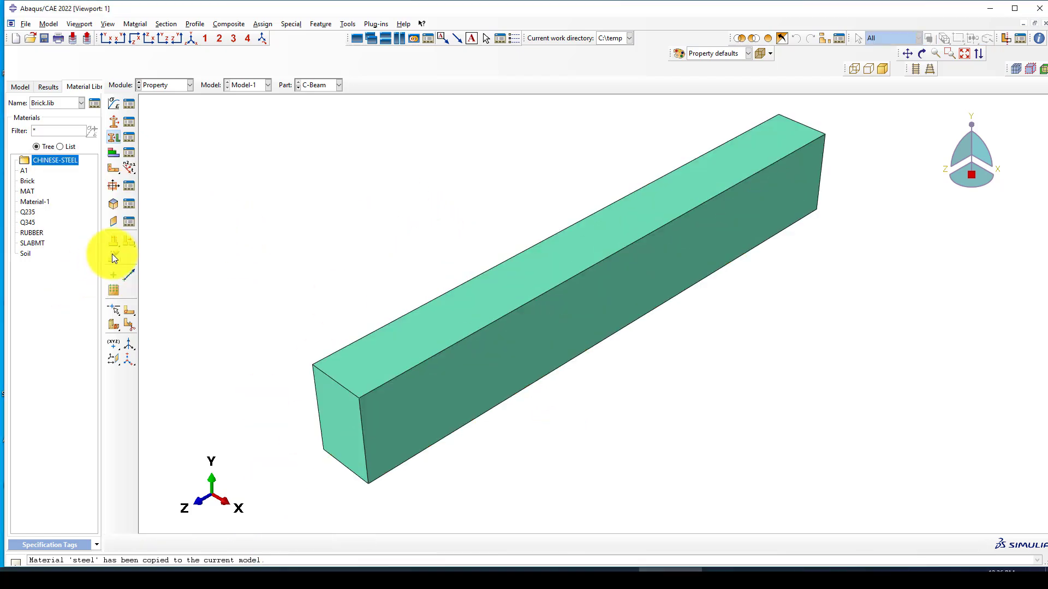
# Step: Assign the Rebars section to the Rebar part's line
pyautogui.click(309, 85)
pyautogui.click(316, 118)
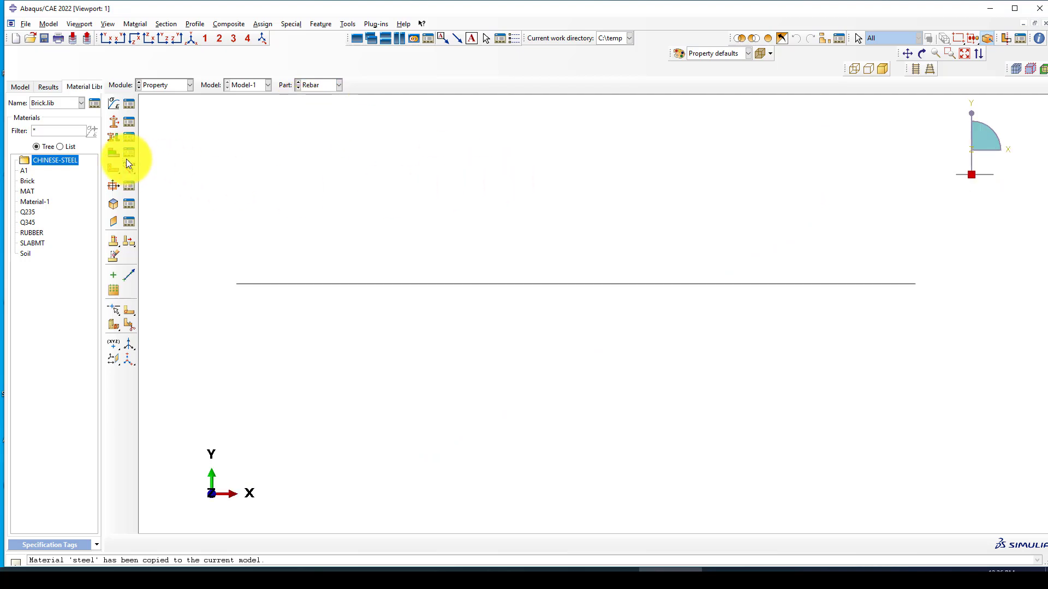
pyautogui.click(115, 151)
pyautogui.moveTo(459, 360); pyautogui.dragTo(382, 202)
pyautogui.middleClick(382, 202)
pyautogui.click(67, 222)
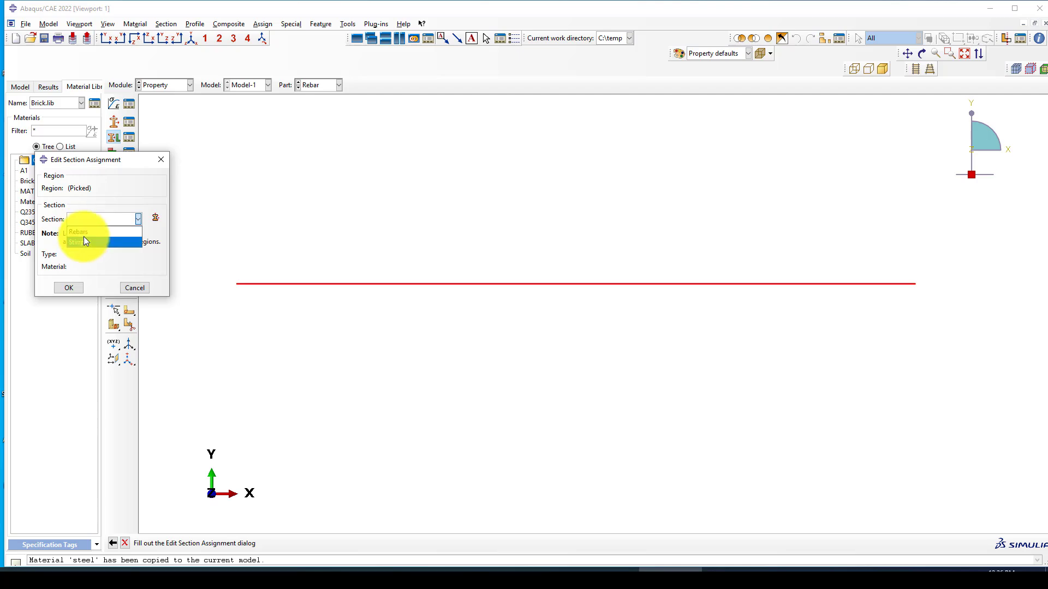
pyautogui.click(84, 237)
pyautogui.click(69, 288)
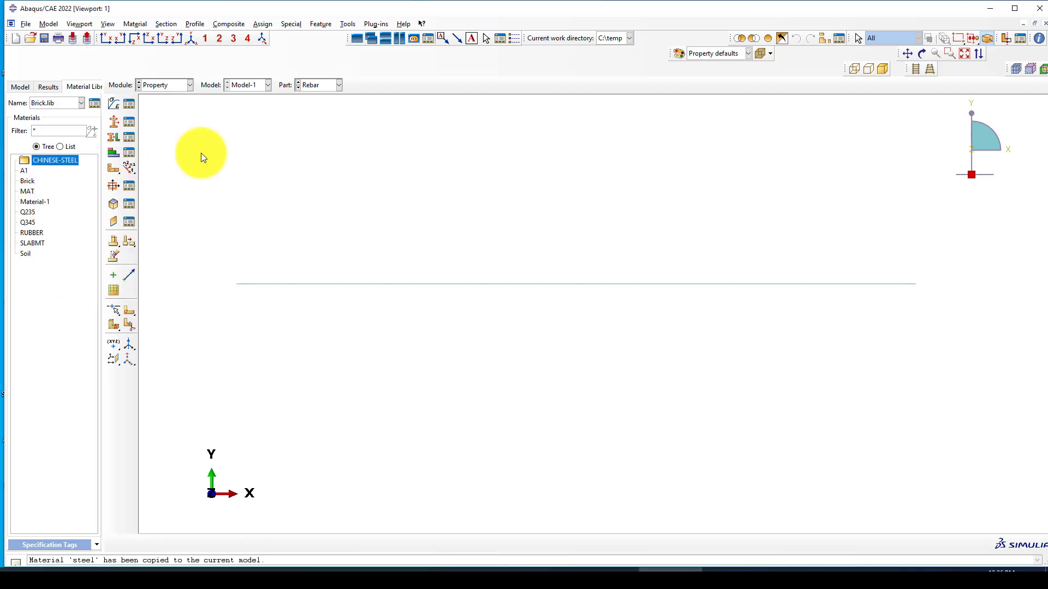
# Step: Assign the Stirrpus section to the whole Stirrups outline
pyautogui.click(320, 86)
pyautogui.click(315, 121)
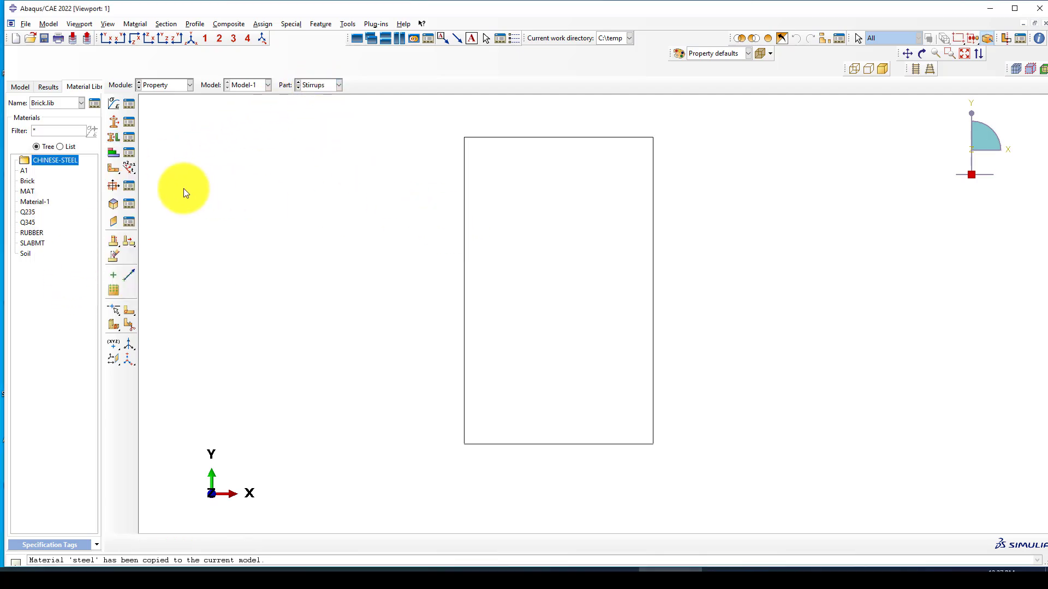
pyautogui.click(118, 136)
pyautogui.moveTo(434, 111); pyautogui.dragTo(704, 521)
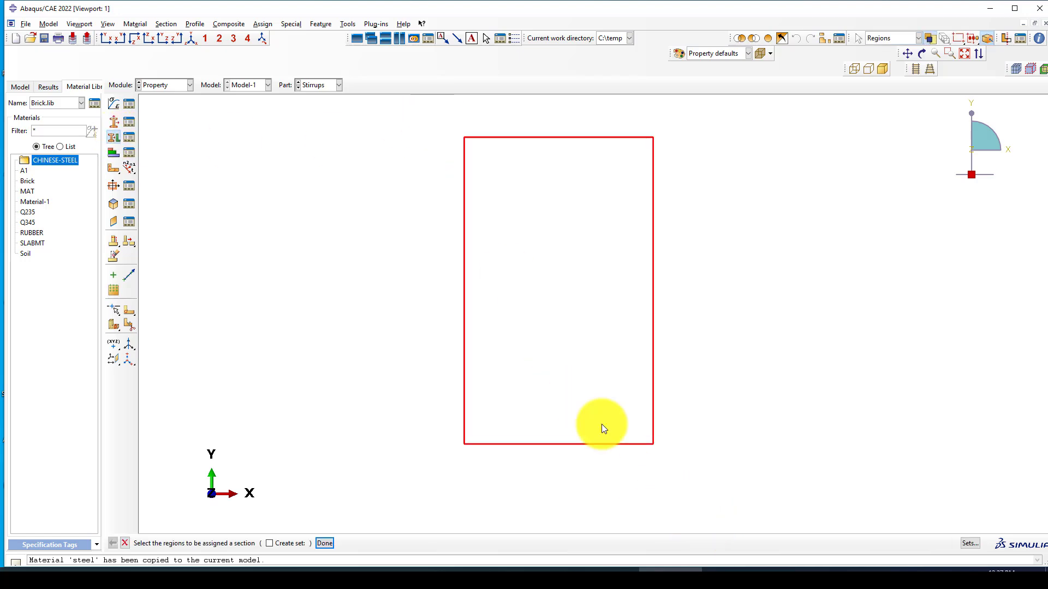
pyautogui.middleClick(368, 317)
pyautogui.click(90, 217)
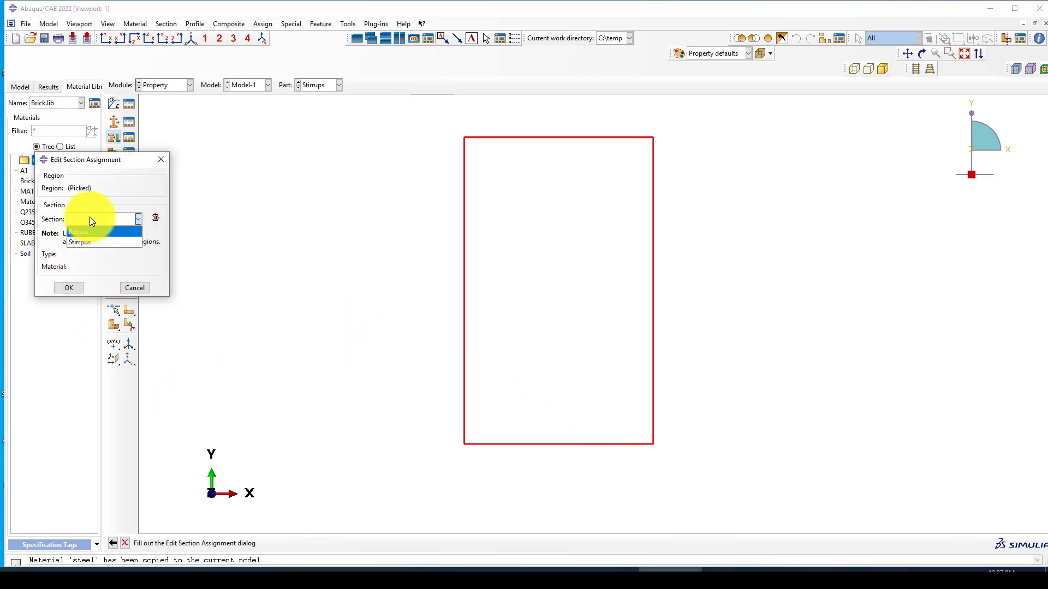
pyautogui.click(83, 243)
pyautogui.click(70, 288)
pyautogui.scroll(2, 456, 302)
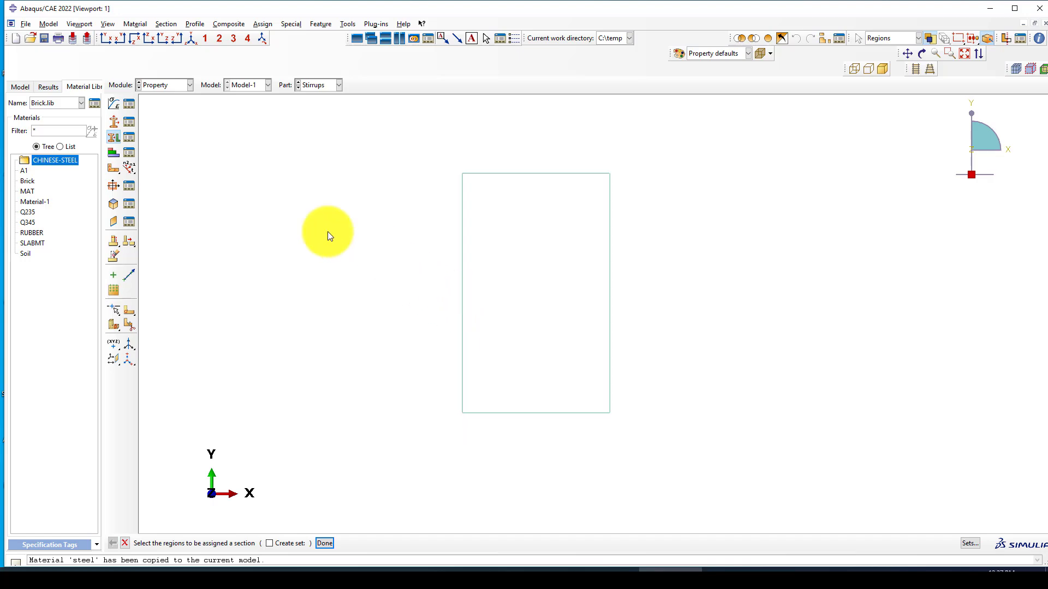
# Step: Give the Stirrups outline a beam orientation with n1 direction 0.0,0.0,-1.0
pyautogui.click(130, 168)
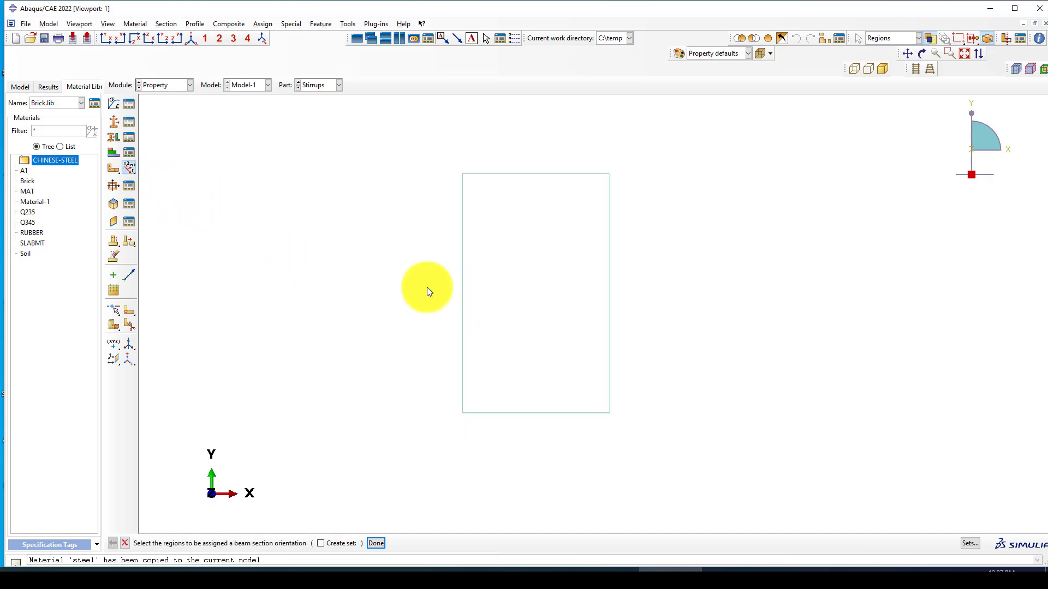
pyautogui.moveTo(427, 149); pyautogui.dragTo(683, 455)
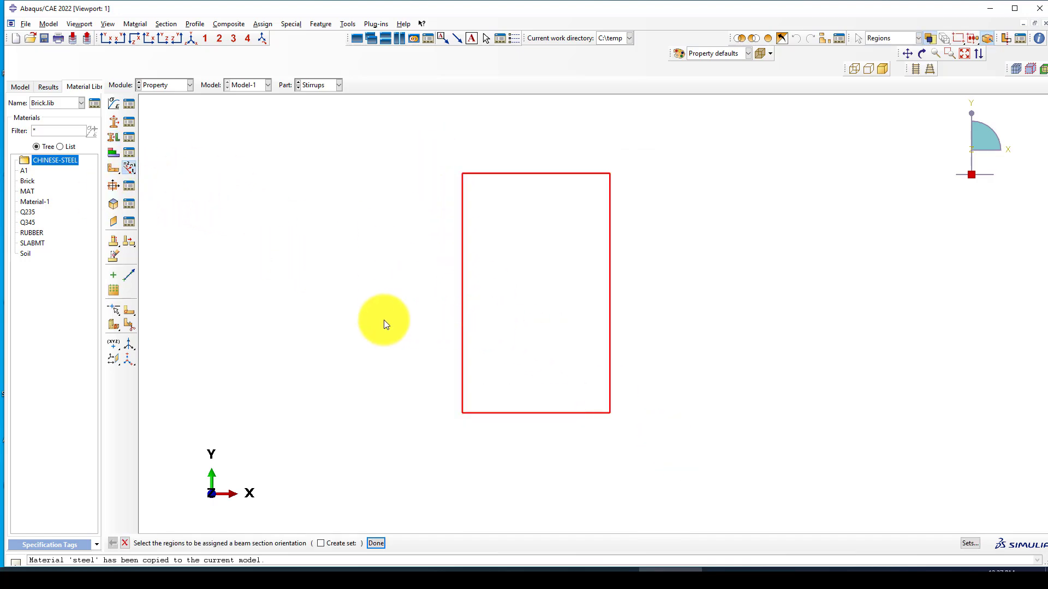
pyautogui.middleClick(384, 320)
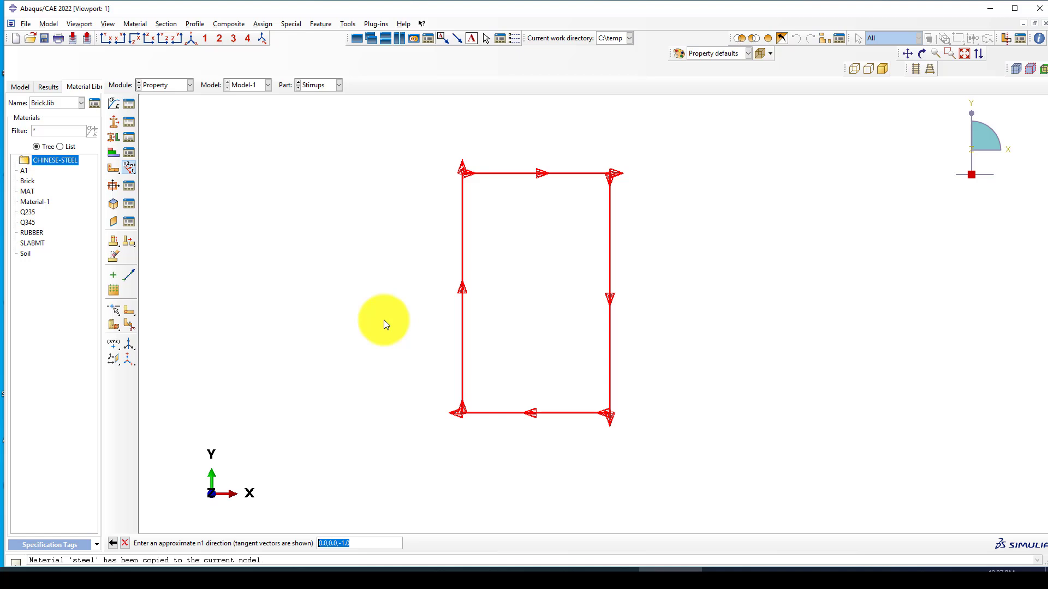
pyautogui.middleClick(348, 336)
pyautogui.click(221, 542)
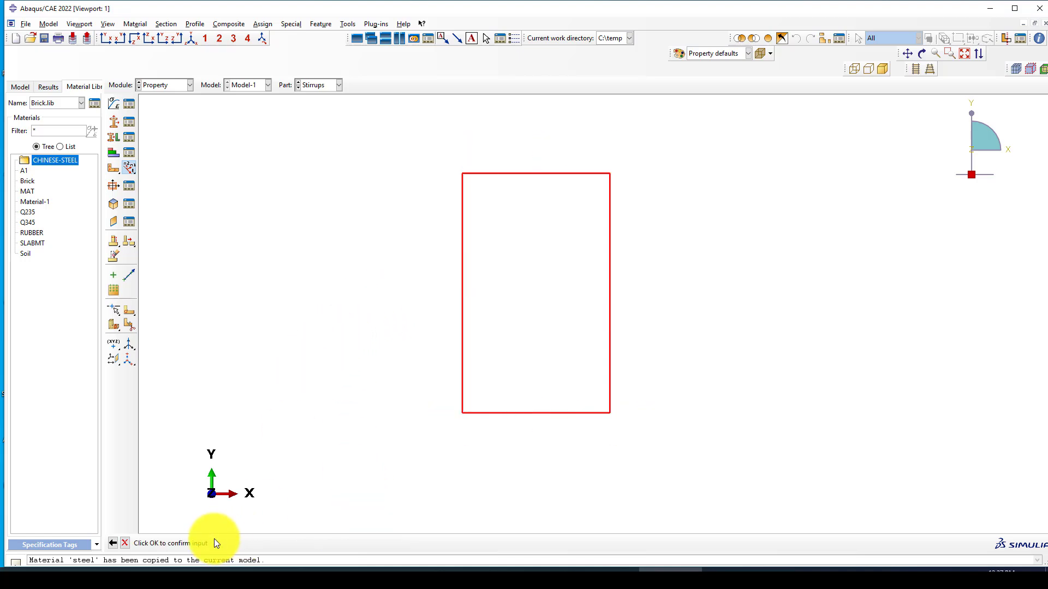
# Step: Give the Rebar line a beam orientation with n1 direction 0.0,0.0,-1.0
pyautogui.click(314, 86)
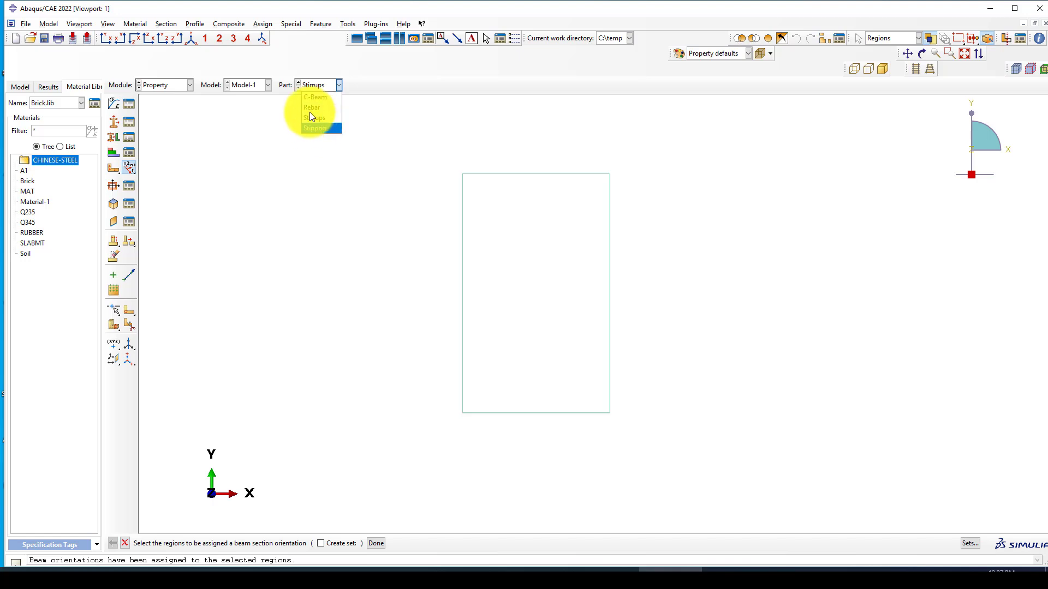
pyautogui.click(310, 108)
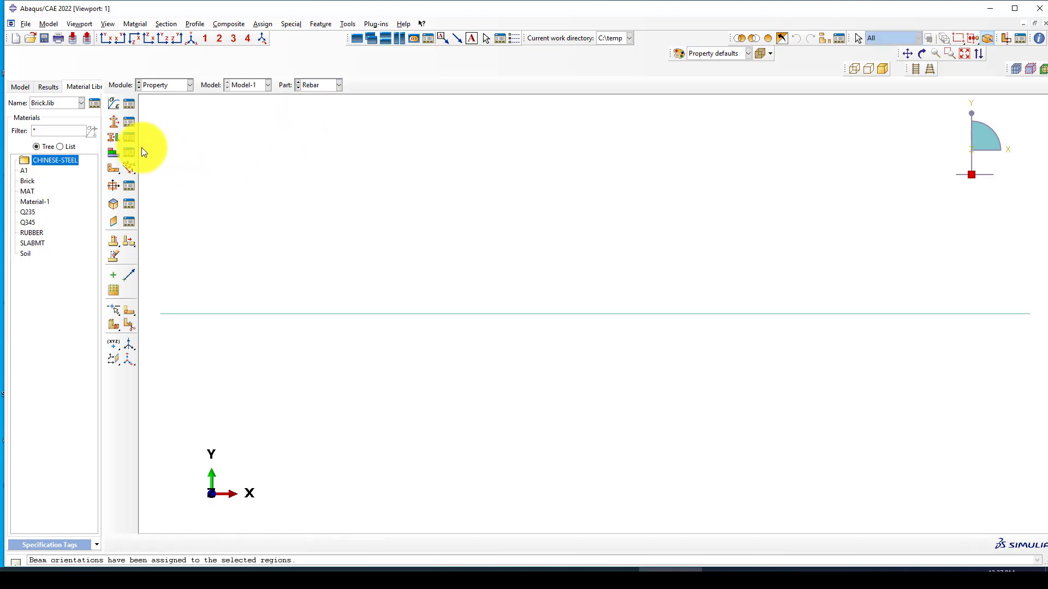
pyautogui.click(129, 166)
pyautogui.moveTo(444, 385); pyautogui.dragTo(348, 224)
pyautogui.middleClick(349, 224)
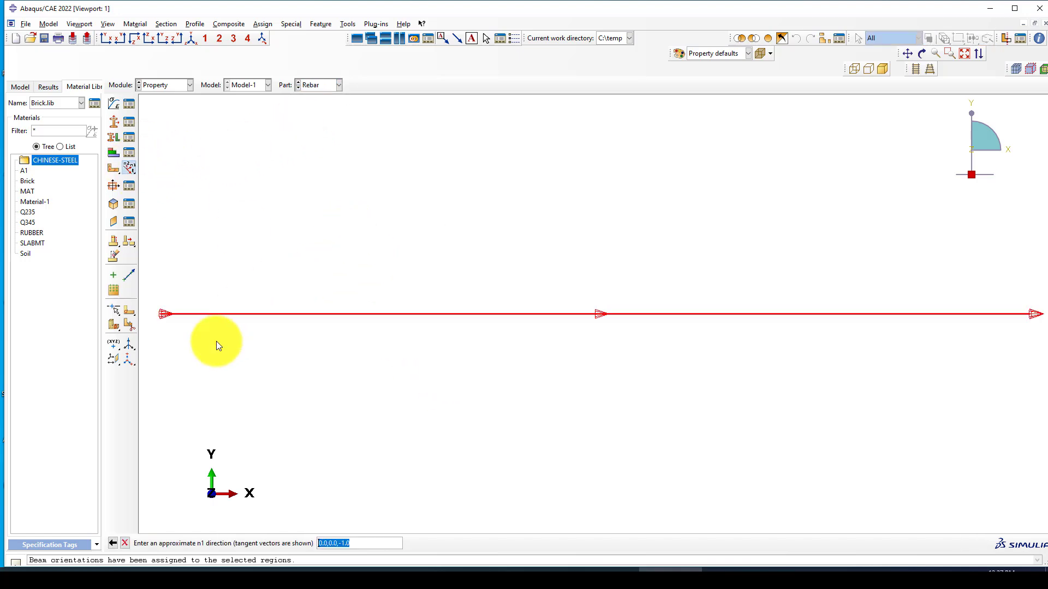
pyautogui.middleClick(363, 363)
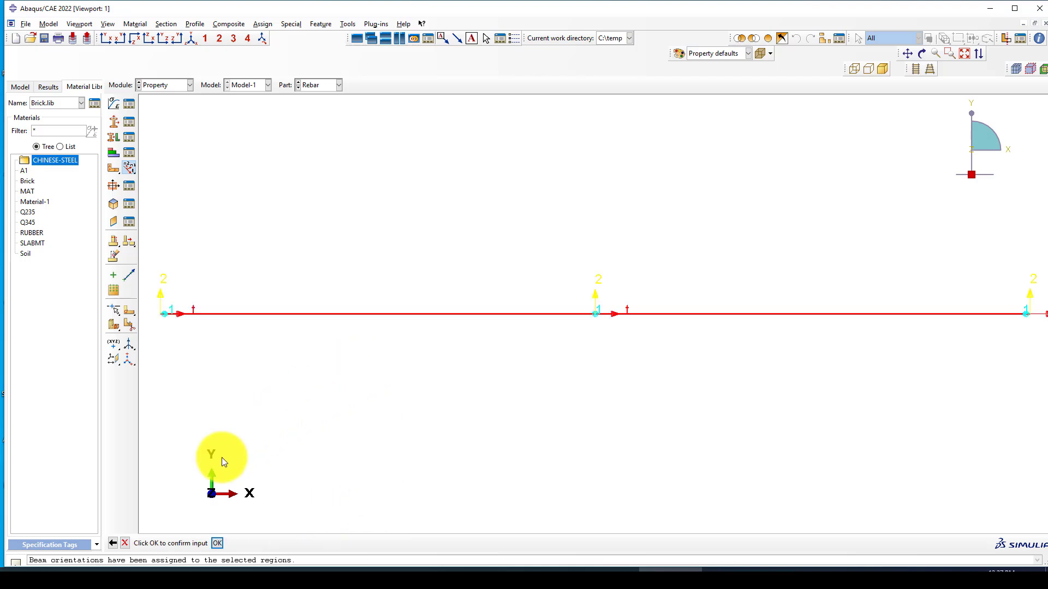
pyautogui.click(217, 542)
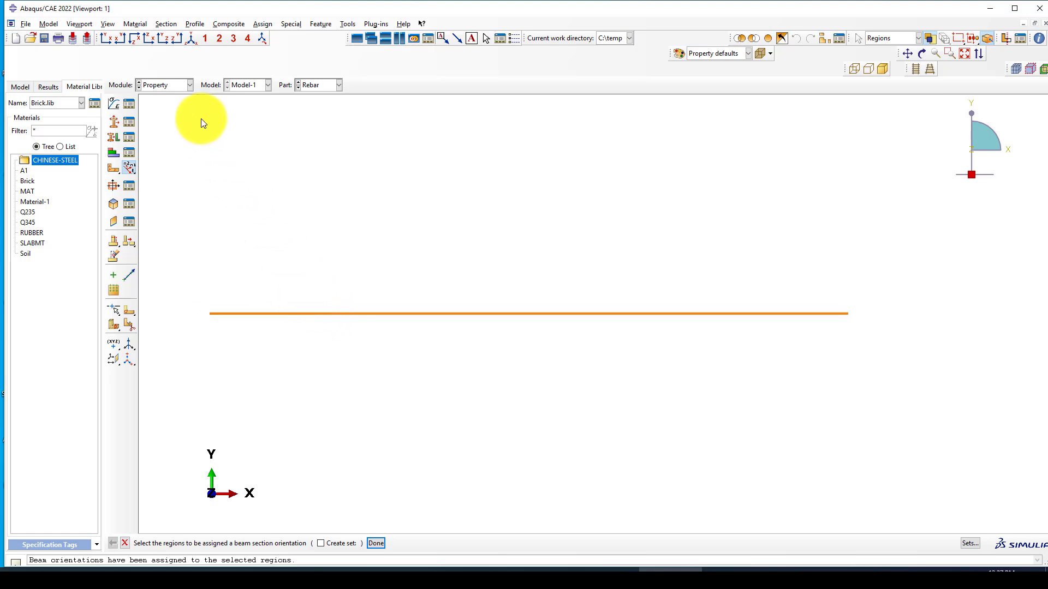
pyautogui.click(162, 83)
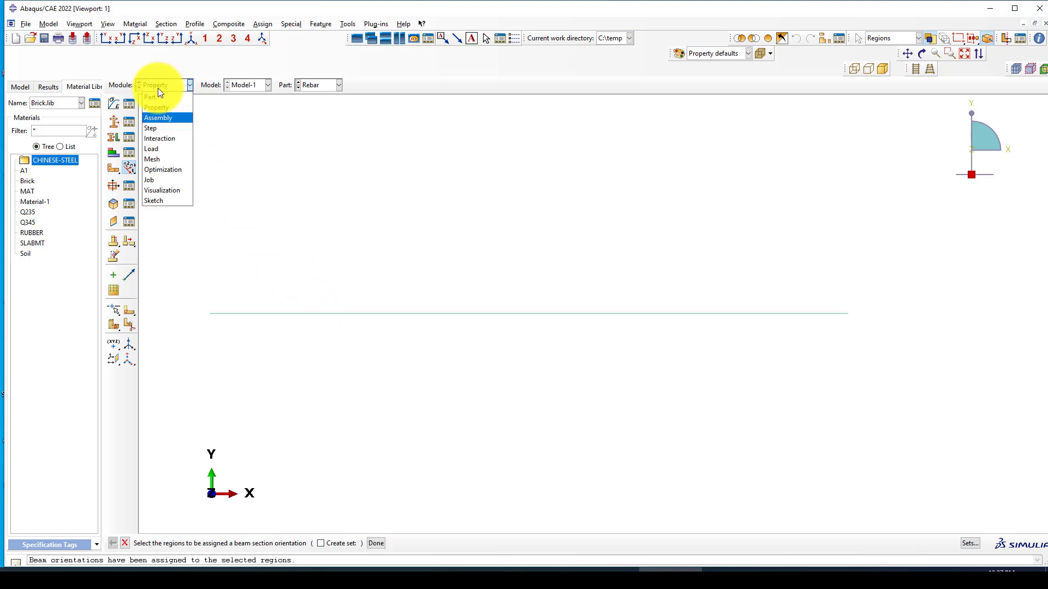
# Step: In the Assembly module, add a C-Beam instance and display it as wireframe
pyautogui.click(152, 119)
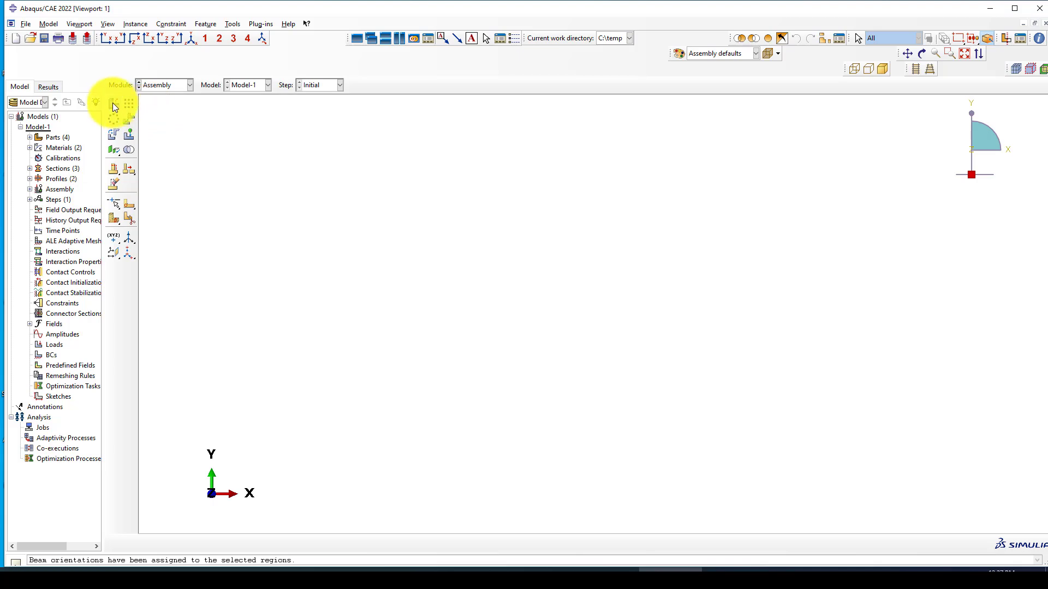
pyautogui.click(113, 104)
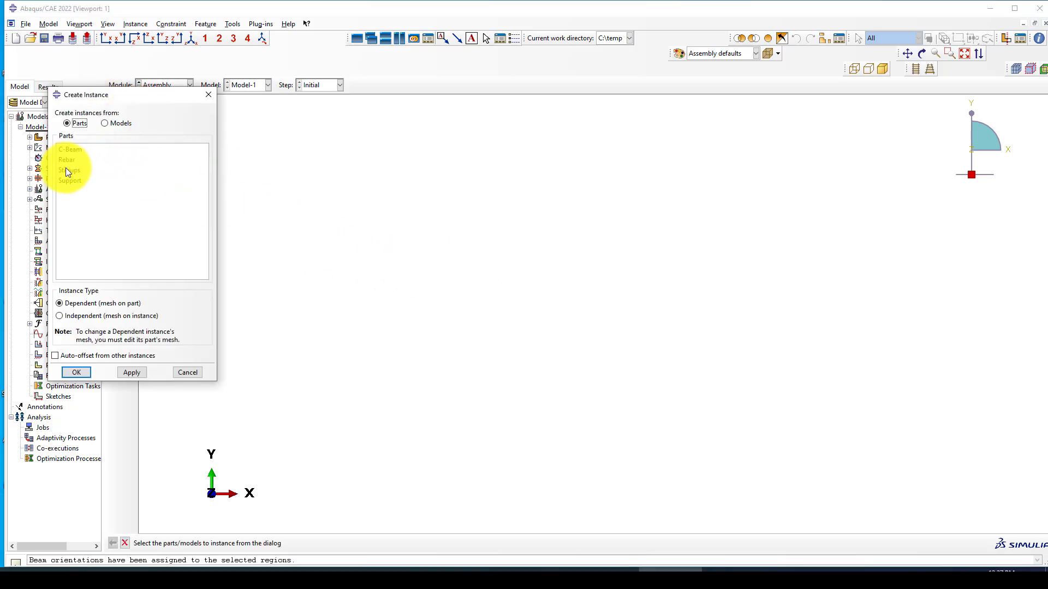
pyautogui.click(70, 149)
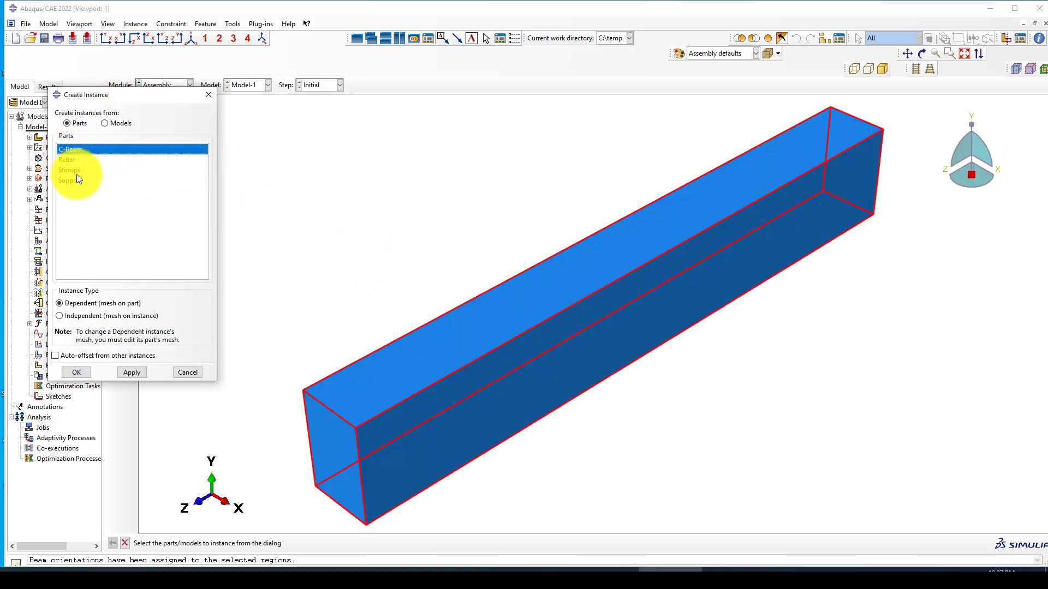
pyautogui.click(76, 372)
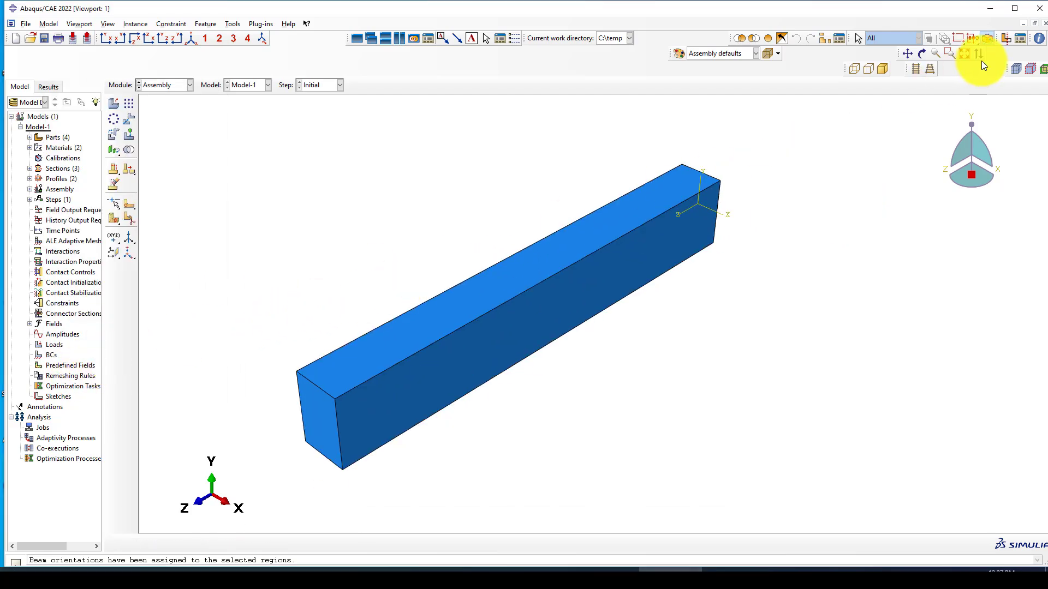
pyautogui.click(854, 68)
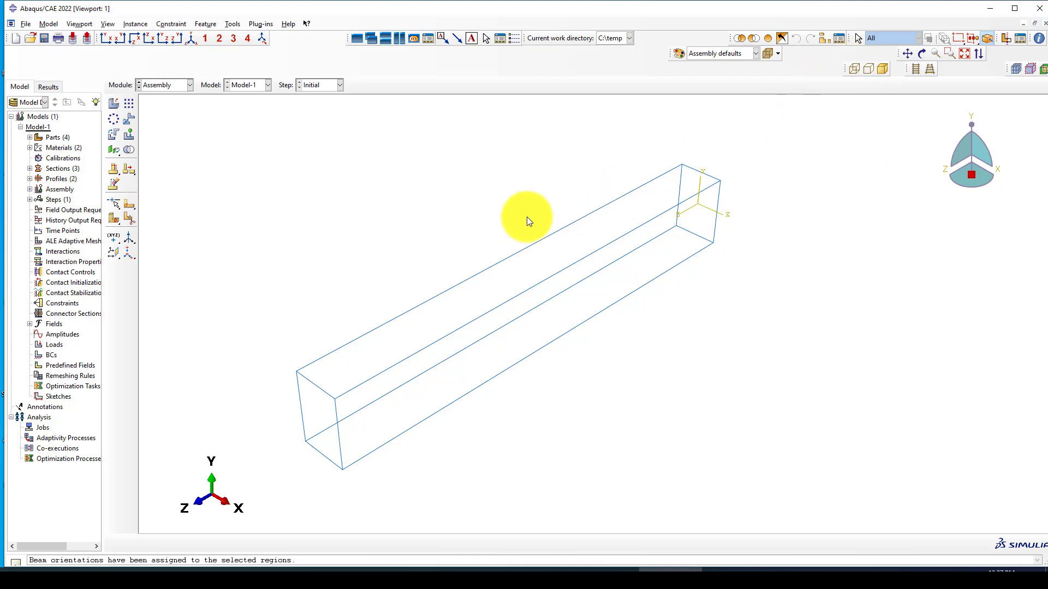
# Step: Add instances of the Stirrups and Rebar parts to the assembly
pyautogui.click(114, 106)
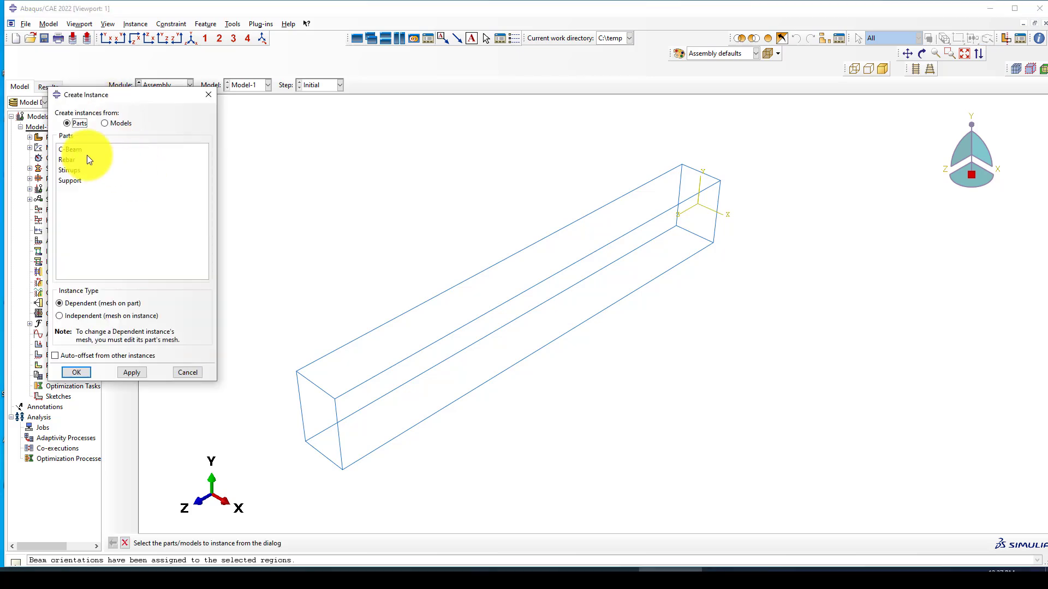
pyautogui.click(73, 173)
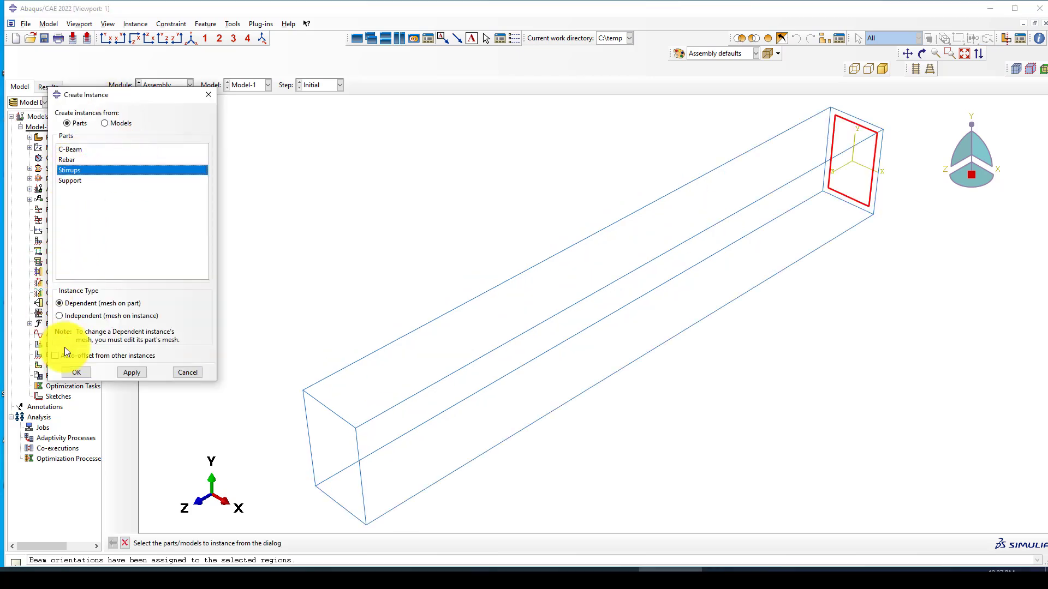
pyautogui.click(77, 375)
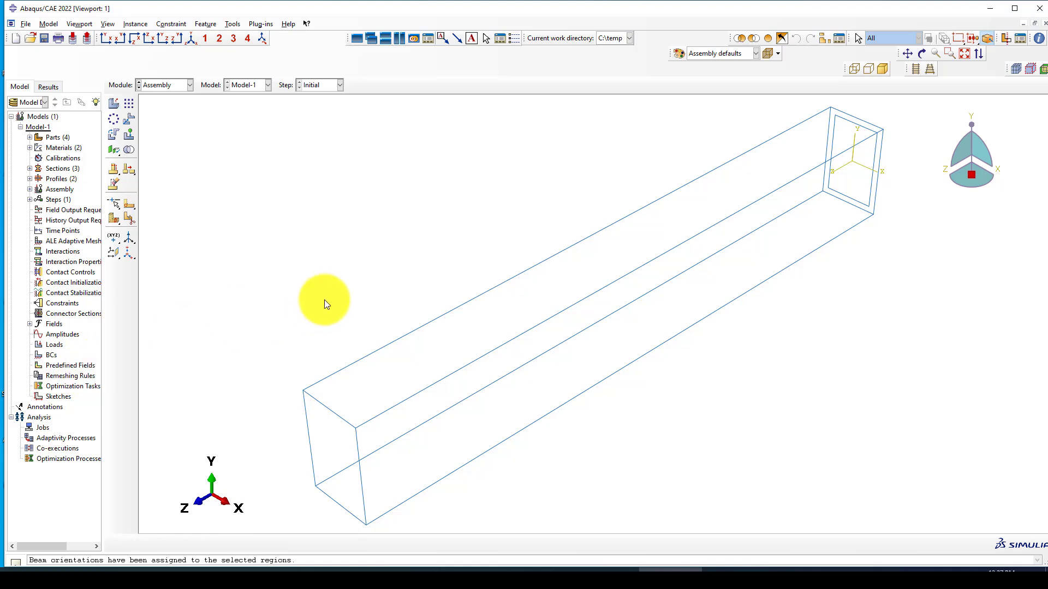
pyautogui.click(113, 102)
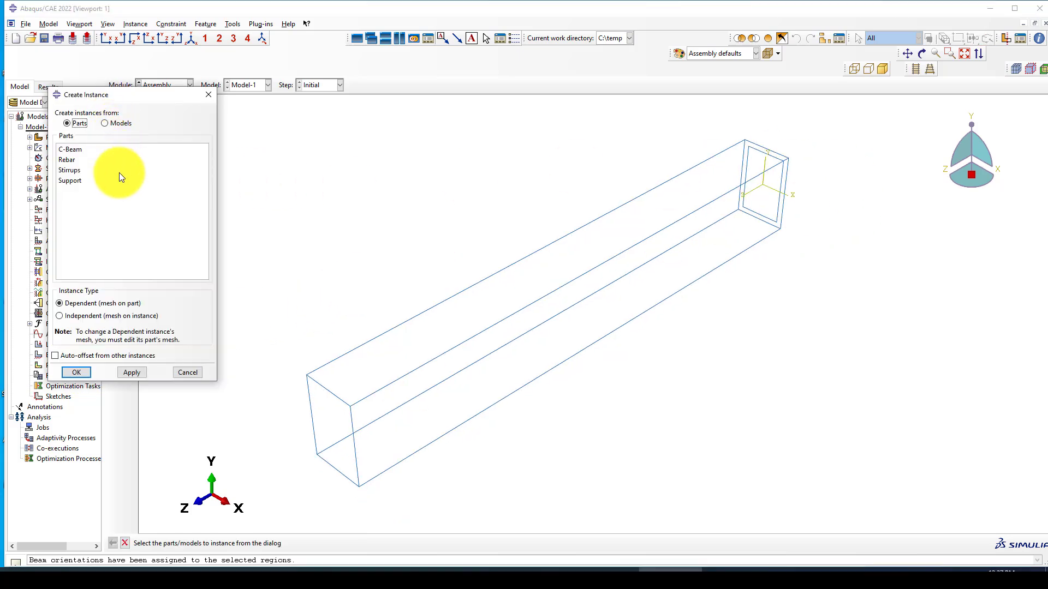
pyautogui.click(65, 160)
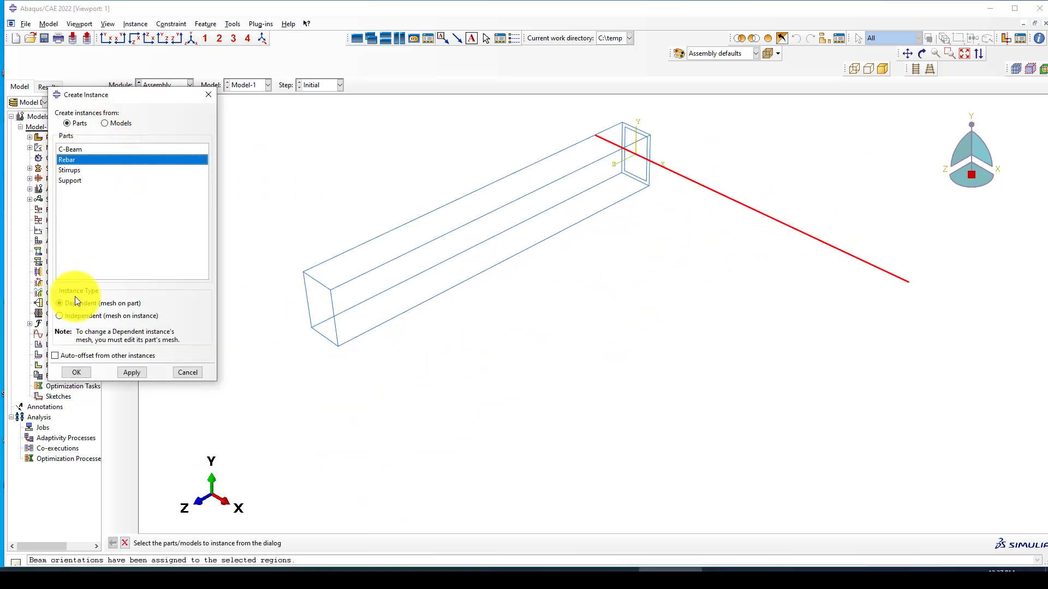
pyautogui.click(75, 373)
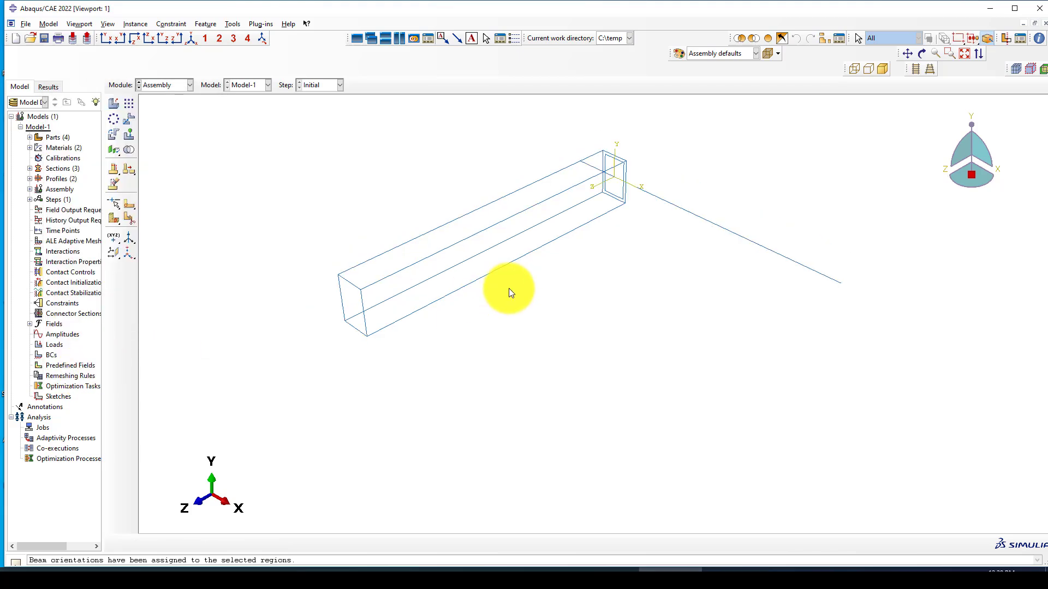
# Step: Rotate the Rebar-1 instance by 90 degrees about the chosen axis
pyautogui.click(113, 135)
pyautogui.click(673, 232)
pyautogui.middleClick(627, 234)
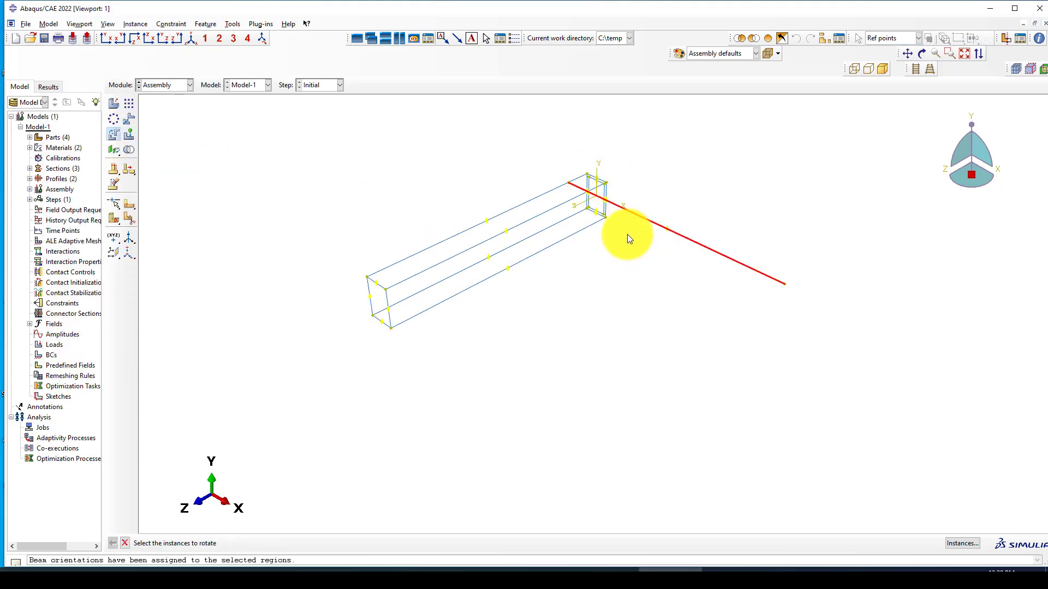
pyautogui.click(600, 200)
pyautogui.press('Return')
pyautogui.press('Return')
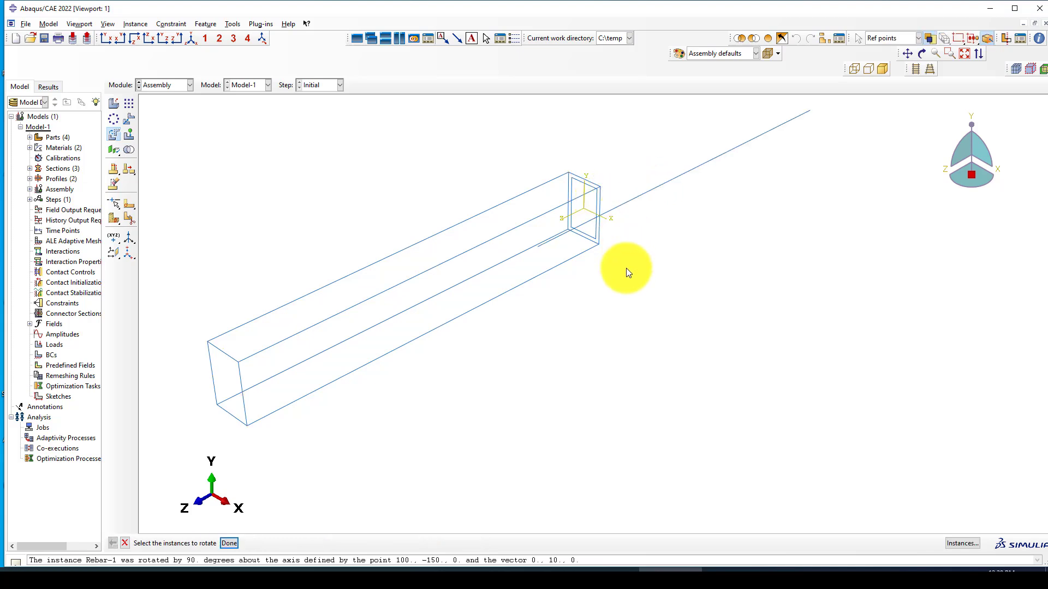
# Step: Translate Rebar-1 from its end point to the beam's corner vertex (-180, -130, 1600)
pyautogui.click(128, 119)
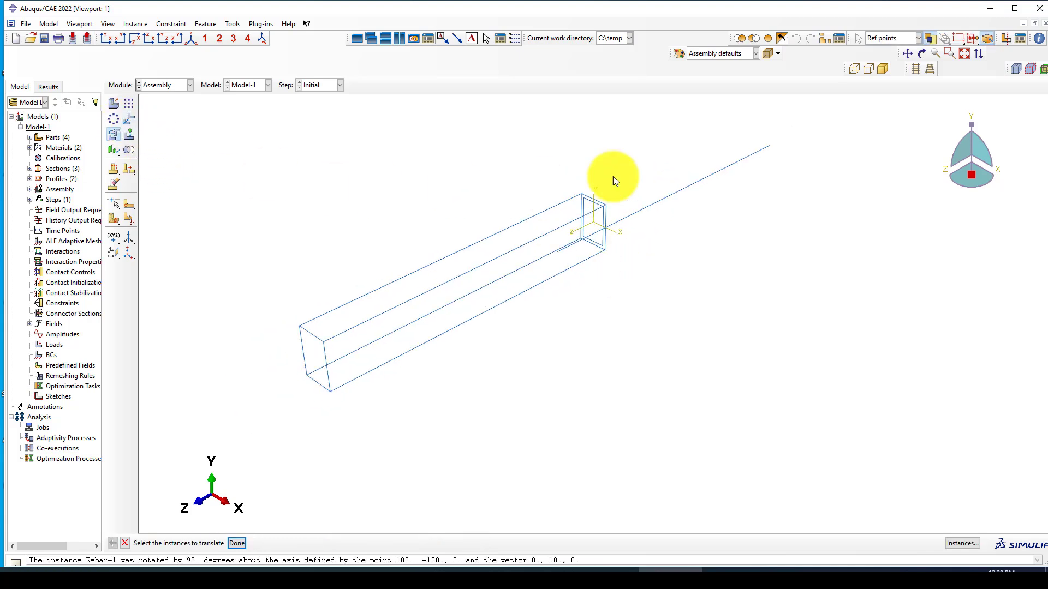
pyautogui.click(717, 174)
pyautogui.press('Return')
pyautogui.scroll(5, 775, 137)
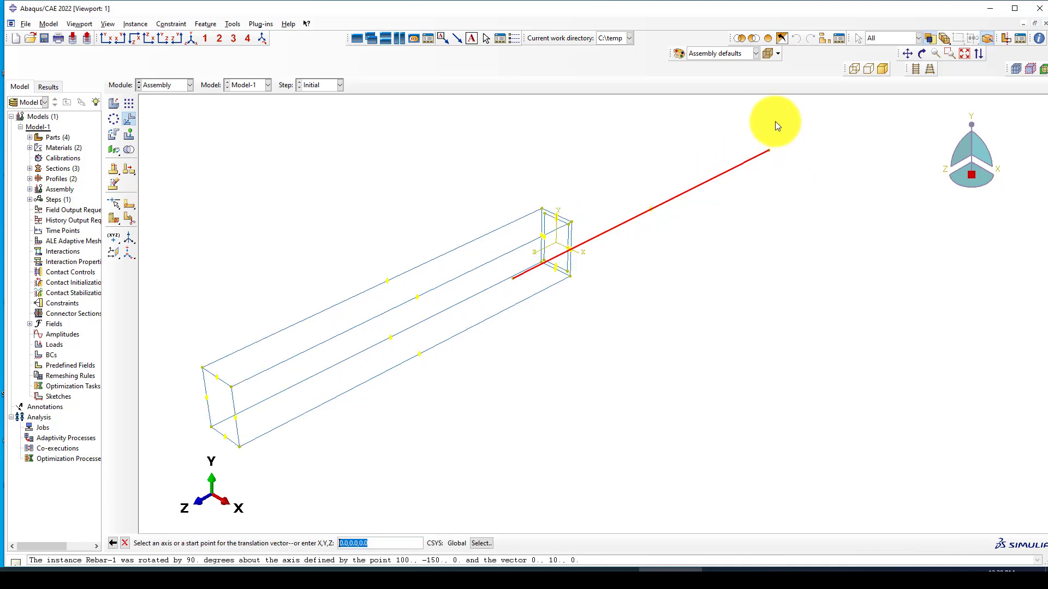
pyautogui.click(767, 157)
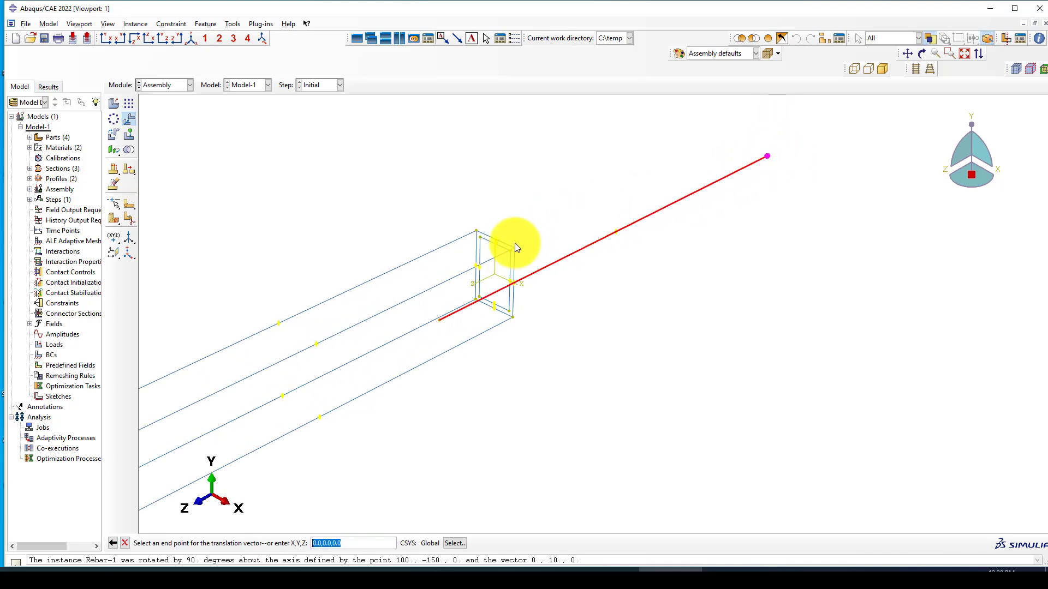
pyautogui.scroll(3, 471, 320)
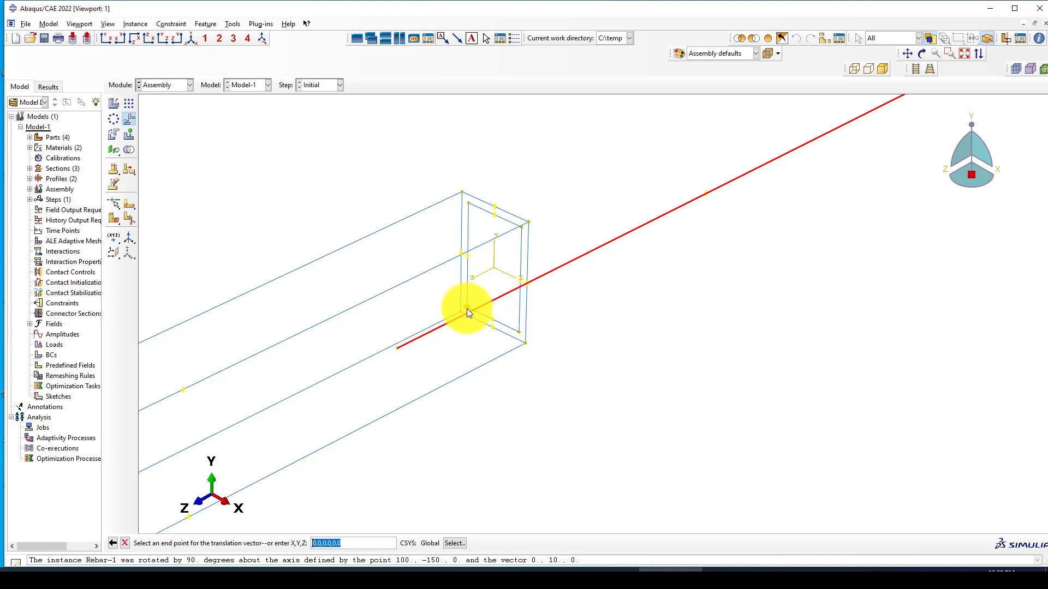
pyautogui.click(467, 309)
pyautogui.middleClick(627, 283)
pyautogui.scroll(-3, 619, 248)
pyautogui.scroll(-2, 619, 248)
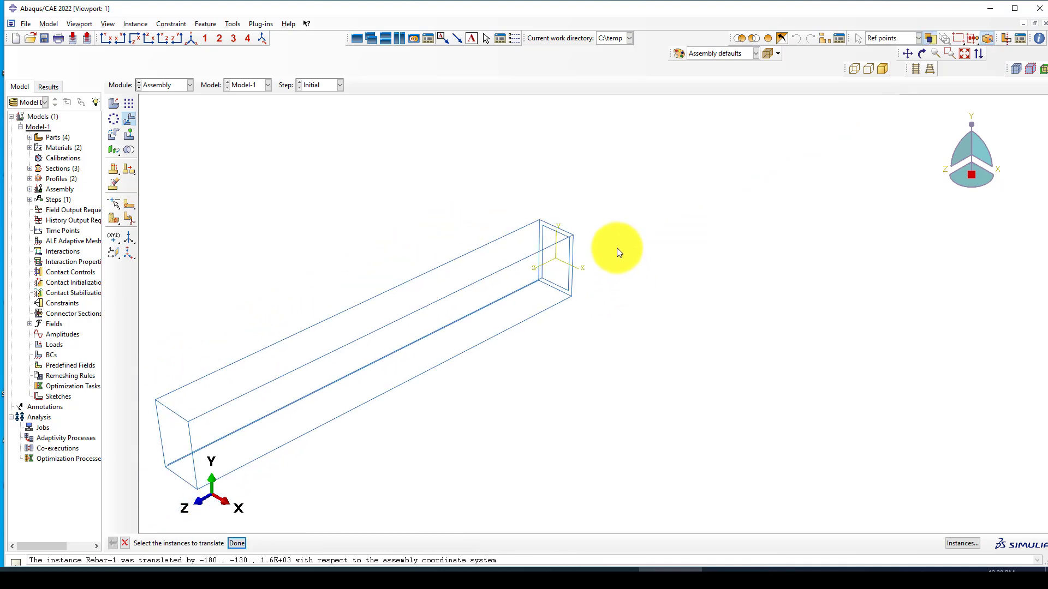
pyautogui.scroll(-2, 372, 229)
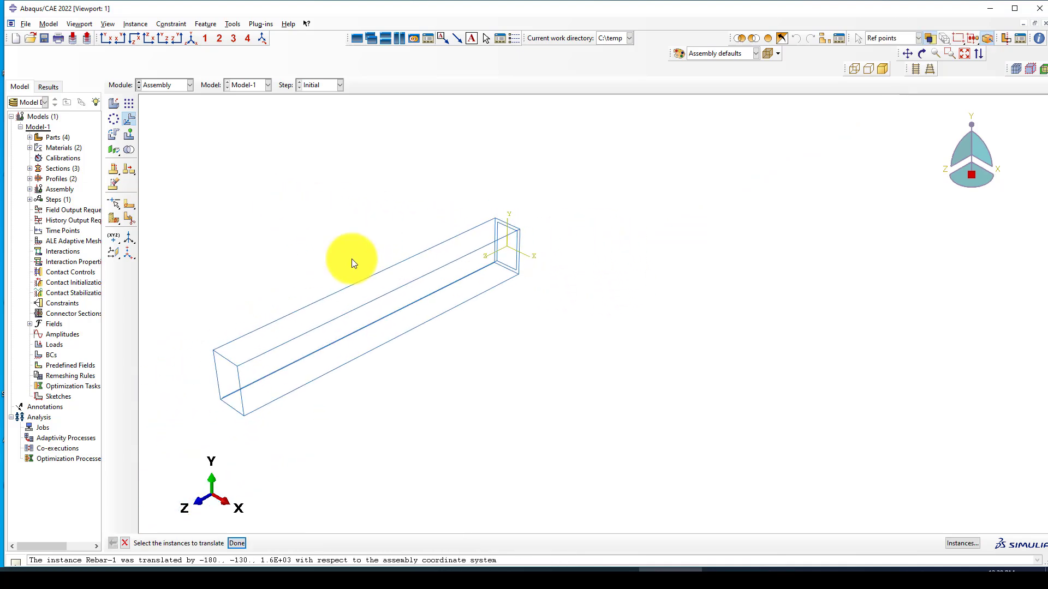
pyautogui.scroll(1, 163, 141)
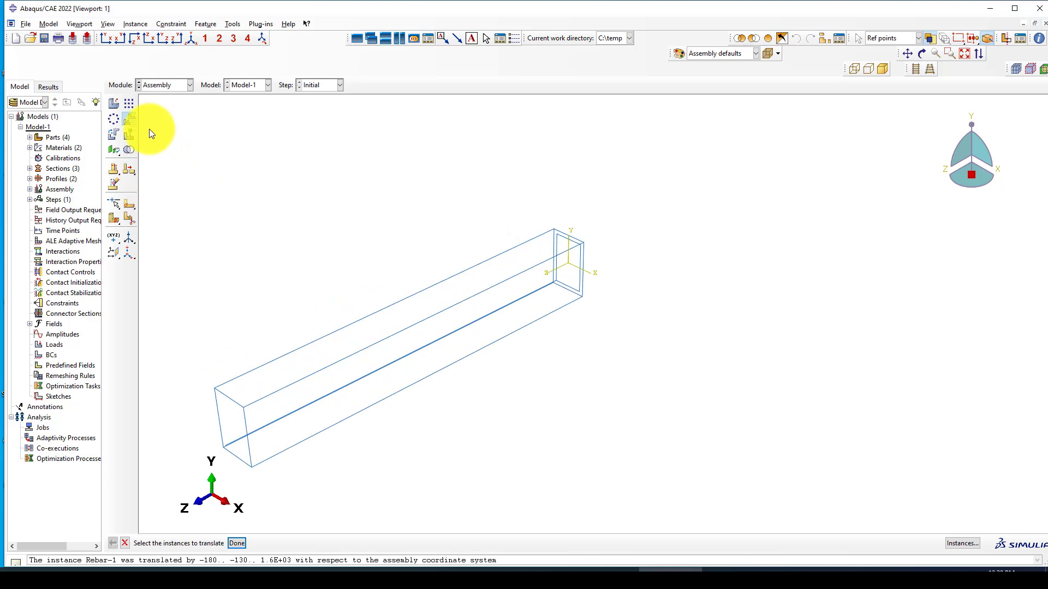
pyautogui.click(130, 104)
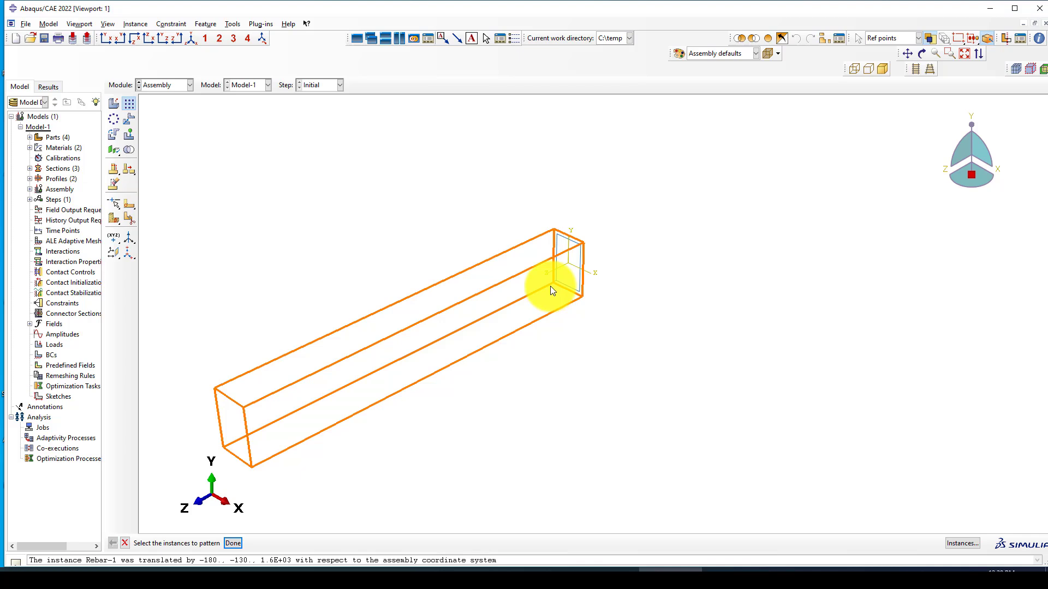
# Step: Hide the C-Beam-1 instance with a display group, leaving only the stirrup and rebar visible
pyautogui.scroll(2, 551, 284)
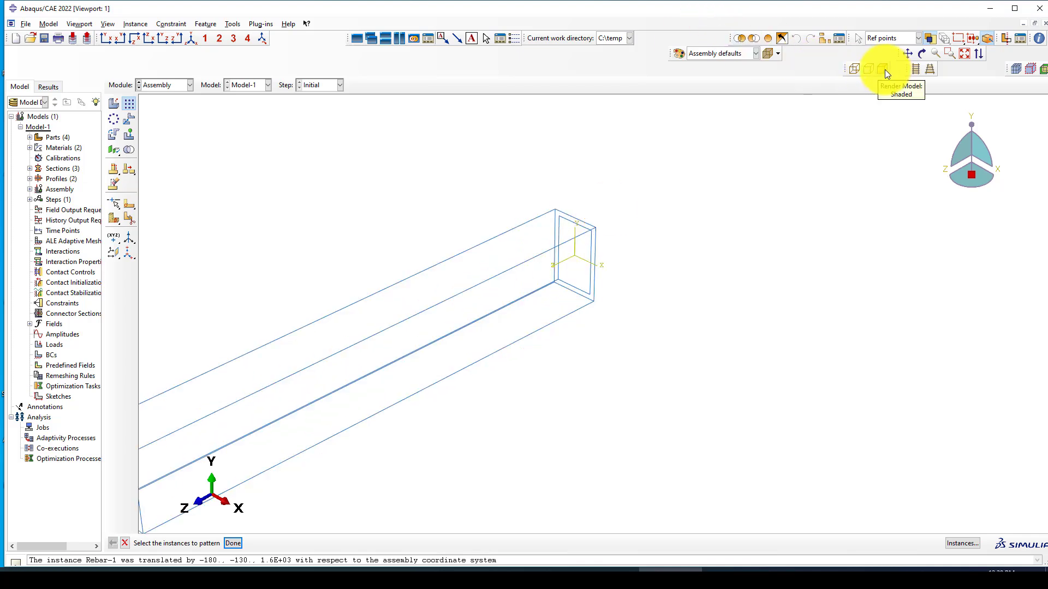
pyautogui.click(523, 233)
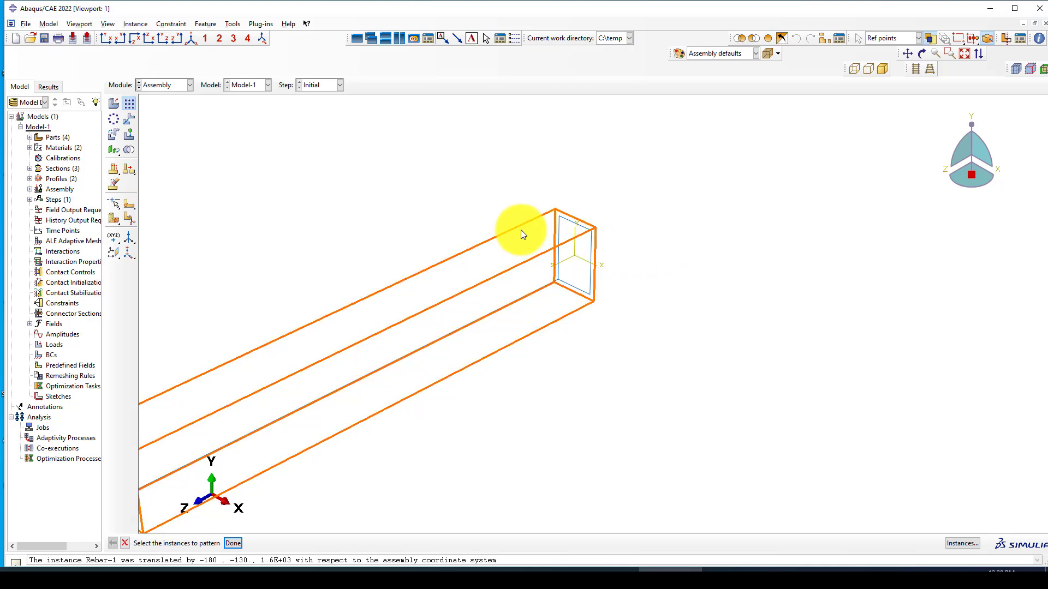
pyautogui.rightClick(497, 246)
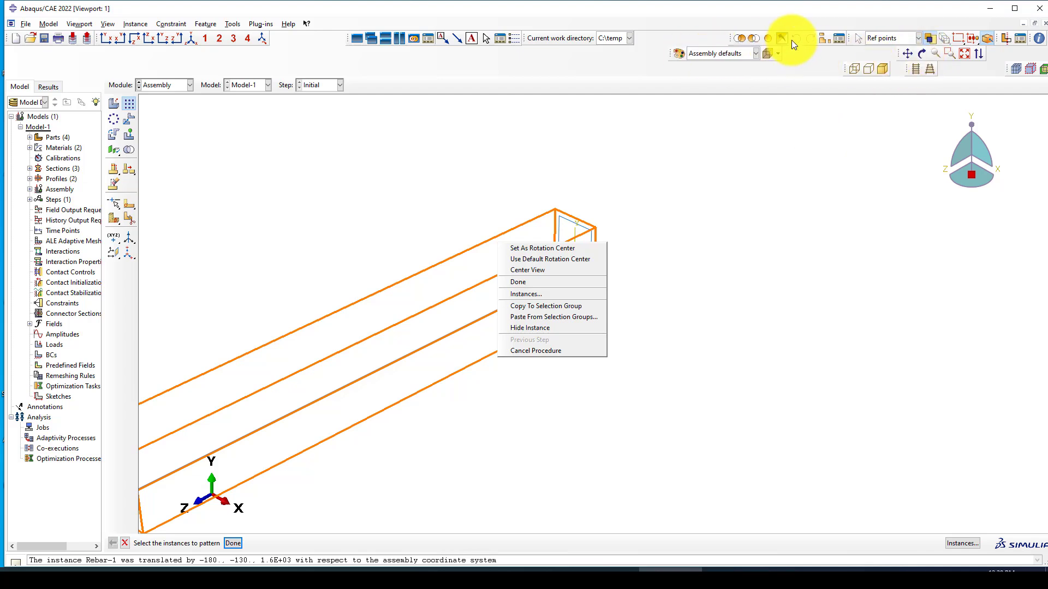
pyautogui.click(819, 36)
pyautogui.click(825, 39)
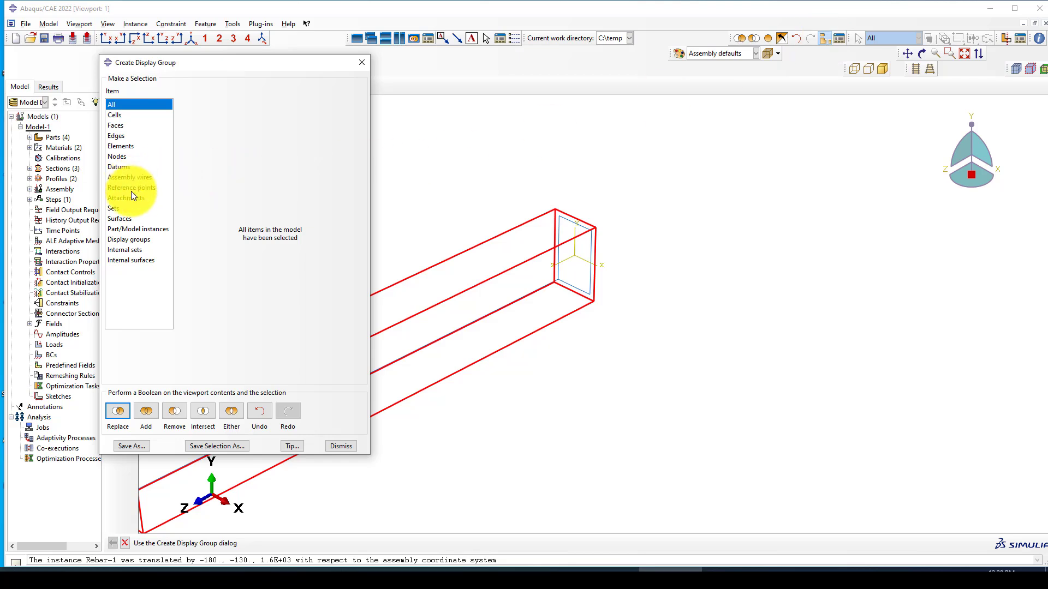
pyautogui.click(136, 229)
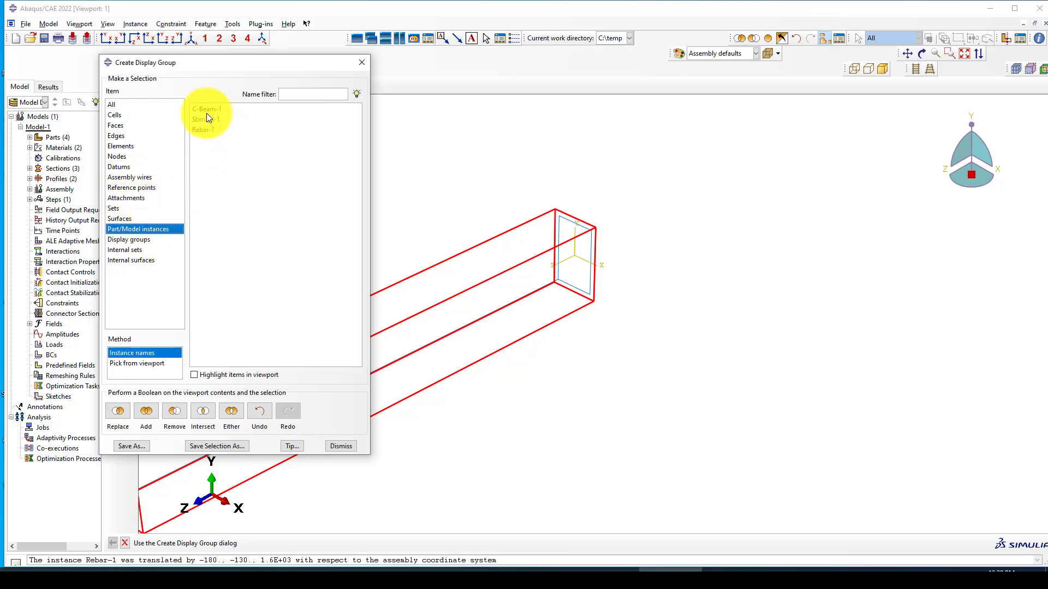
pyautogui.click(175, 411)
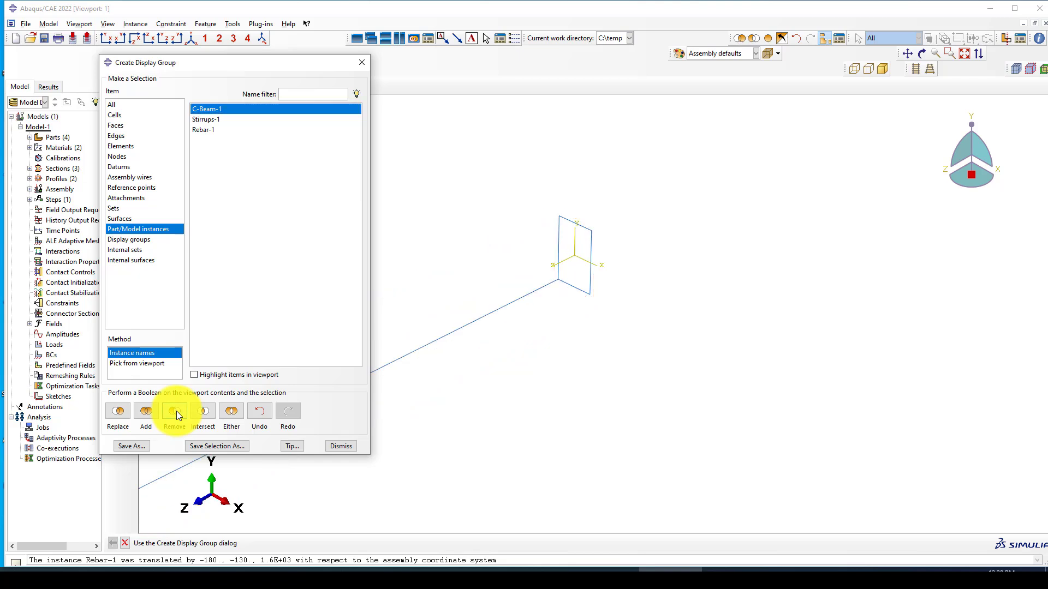
pyautogui.click(361, 63)
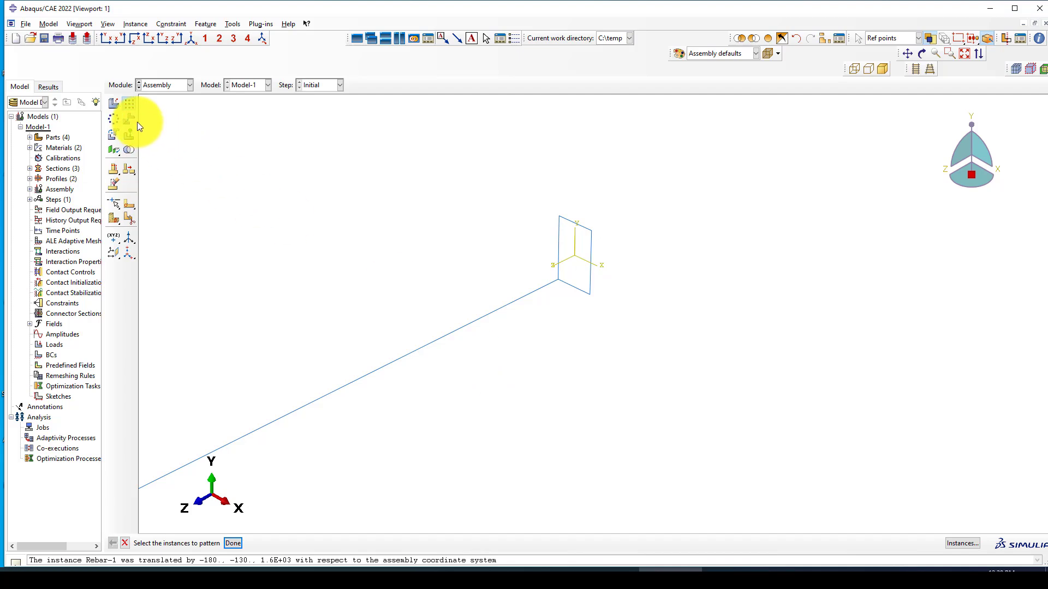
# Step: Pattern the rebar with a first-direction offset of 260 along the vertical stirrup edge
pyautogui.moveTo(431, 396); pyautogui.dragTo(379, 303)
pyautogui.middleClick(378, 298)
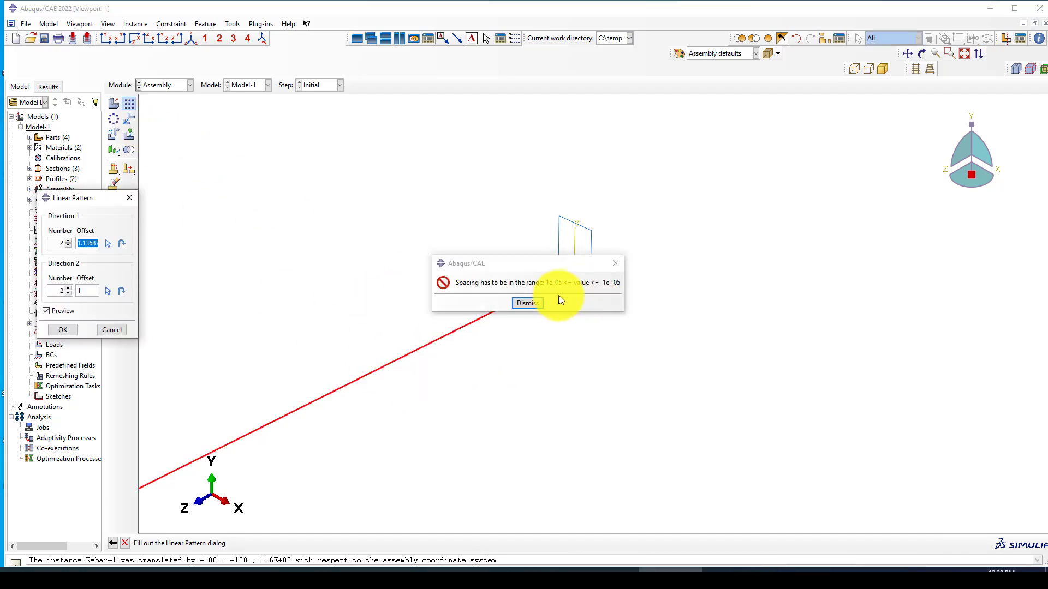
pyautogui.click(615, 263)
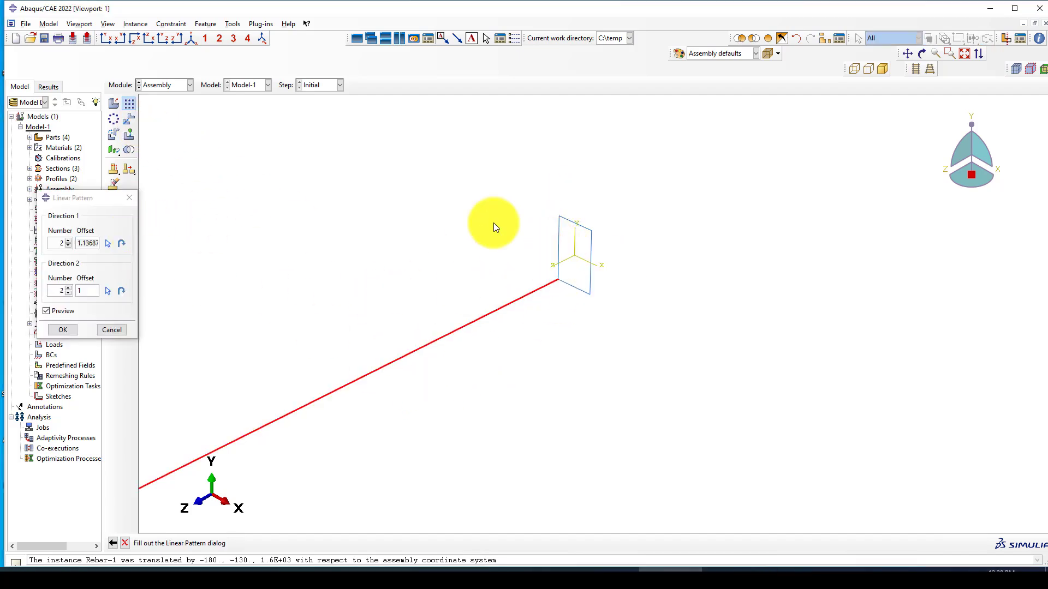
pyautogui.moveTo(77, 243); pyautogui.dragTo(103, 243)
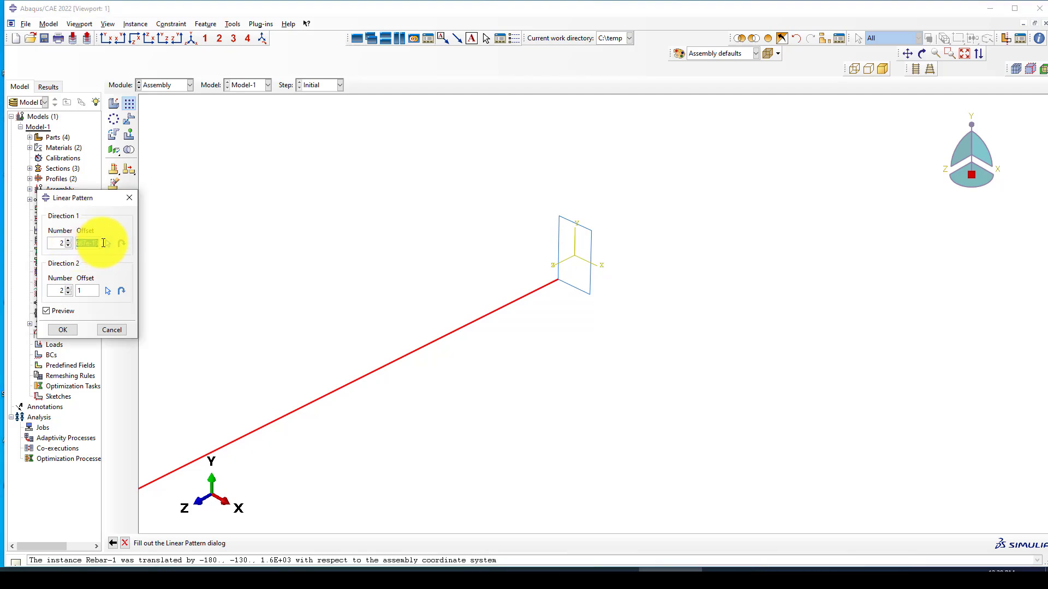
pyautogui.write('260')
pyautogui.click(110, 245)
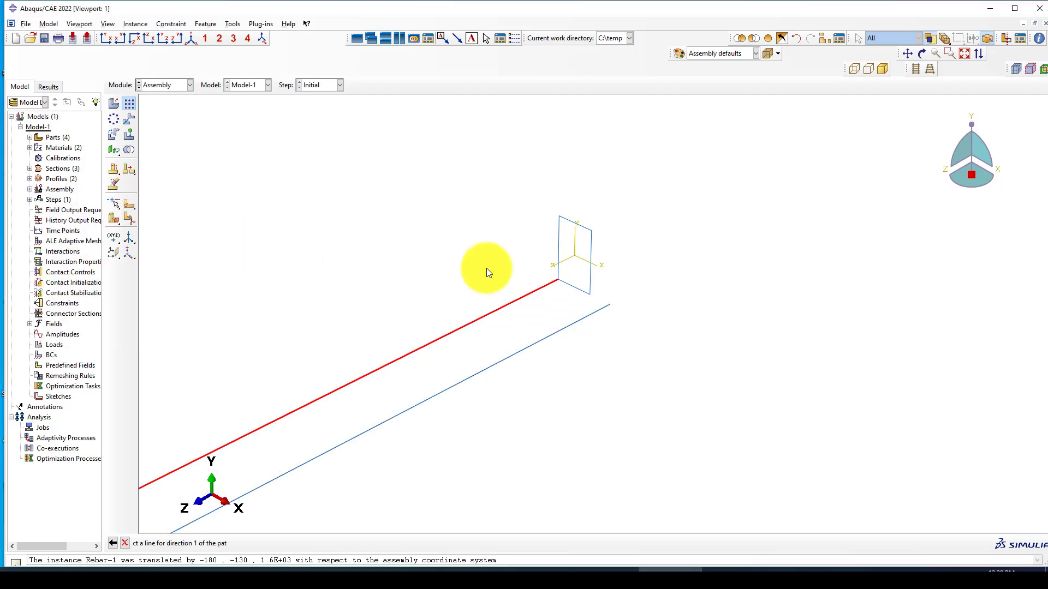
pyautogui.click(559, 236)
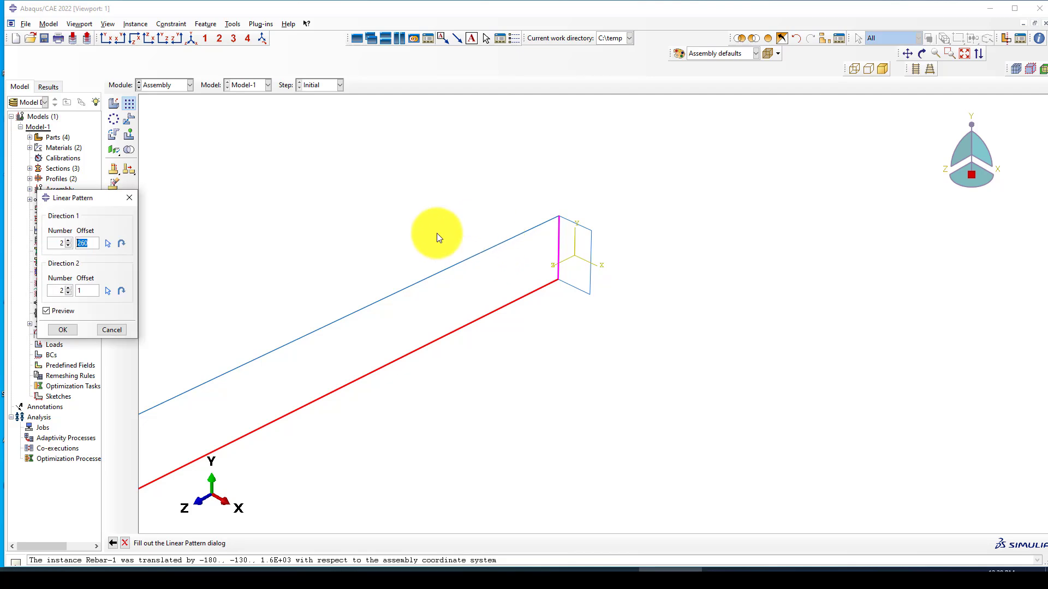
# Step: Set a reversed second-direction offset of 160 along an edge, creating four corner rebars
pyautogui.click(79, 290)
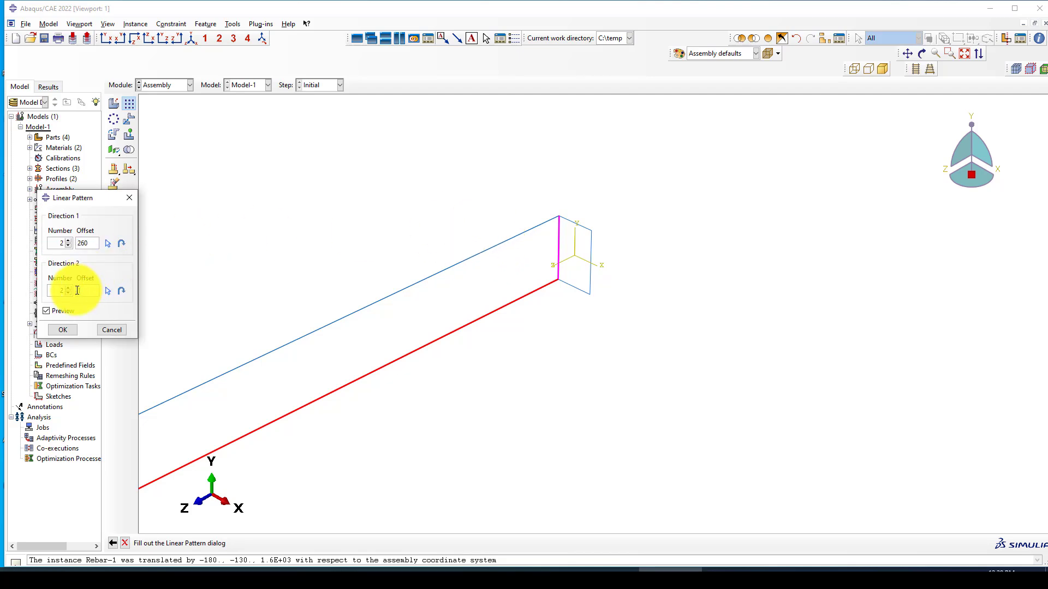
pyautogui.write('160')
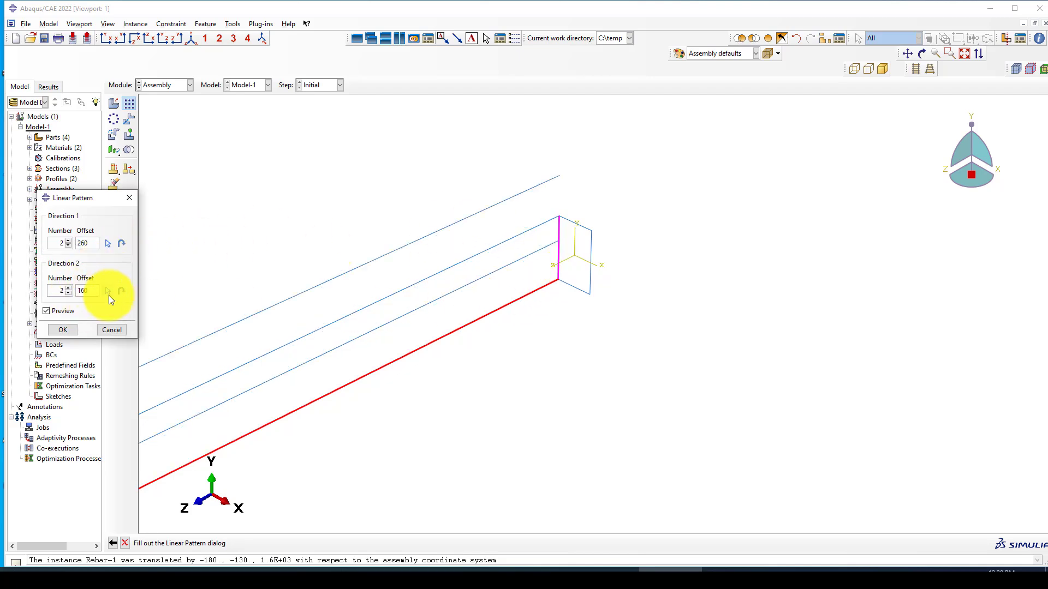
pyautogui.click(119, 291)
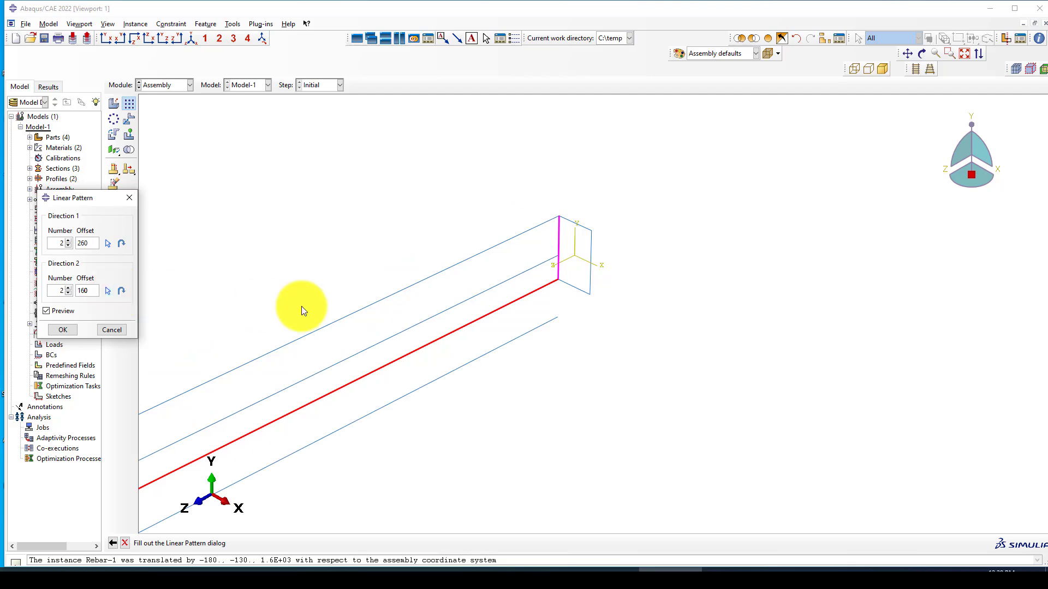
pyautogui.click(107, 292)
pyautogui.click(578, 289)
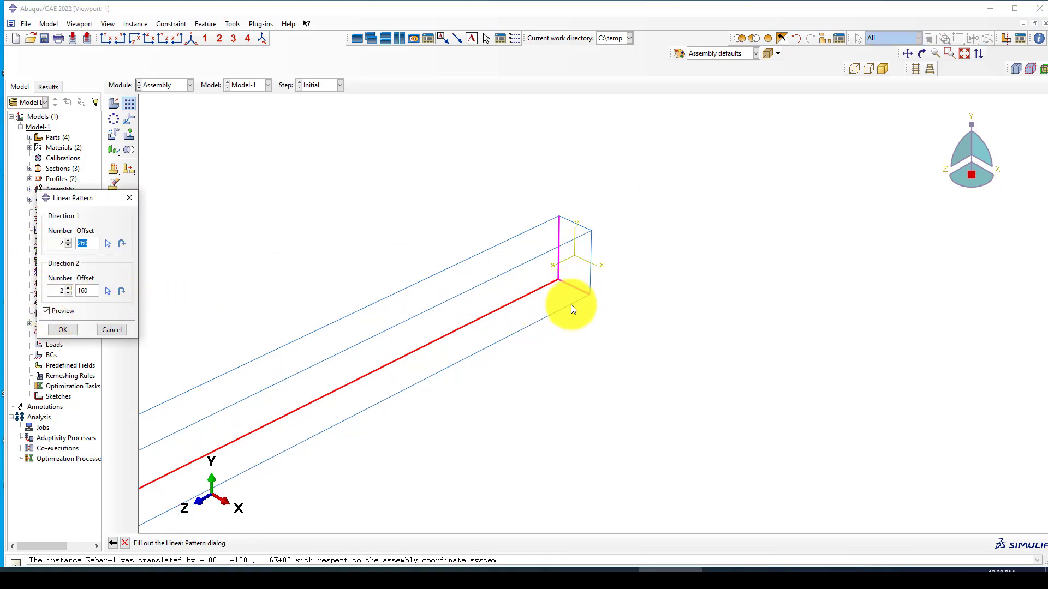
pyautogui.scroll(-1, 654, 246)
pyautogui.click(63, 330)
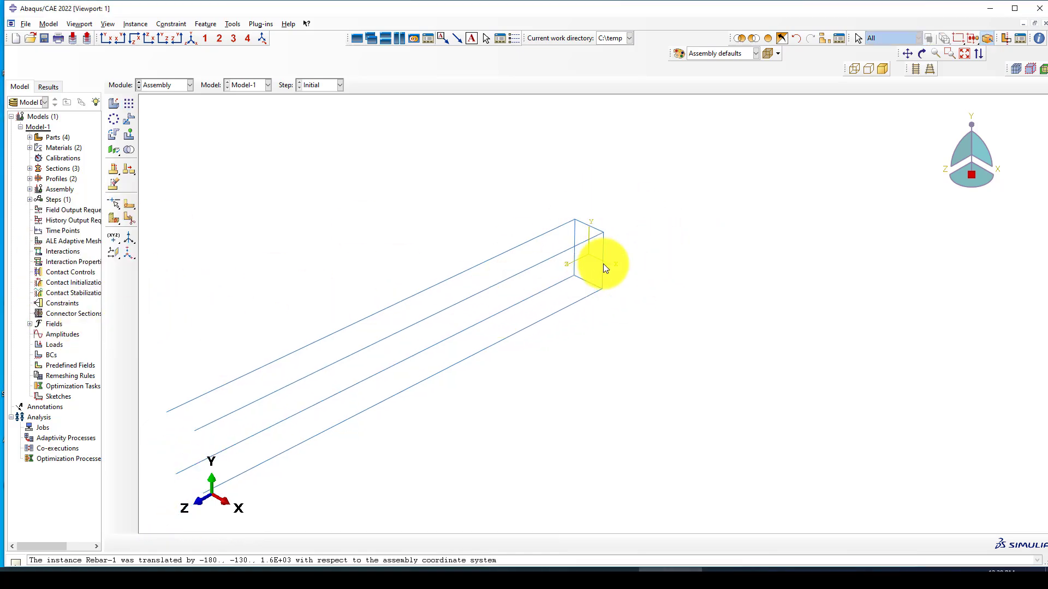
pyautogui.scroll(-1, 606, 265)
pyautogui.click(122, 119)
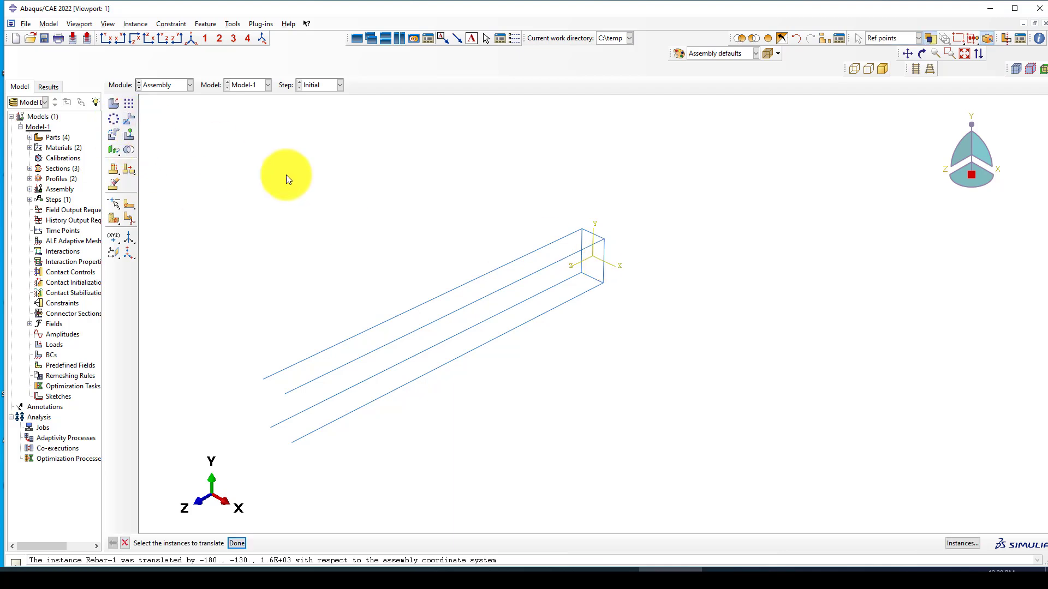
pyautogui.scroll(1, 608, 229)
# Step: Select the stirrup instance to translate and accept the default start point
pyautogui.click(593, 238)
pyautogui.middleClick(625, 248)
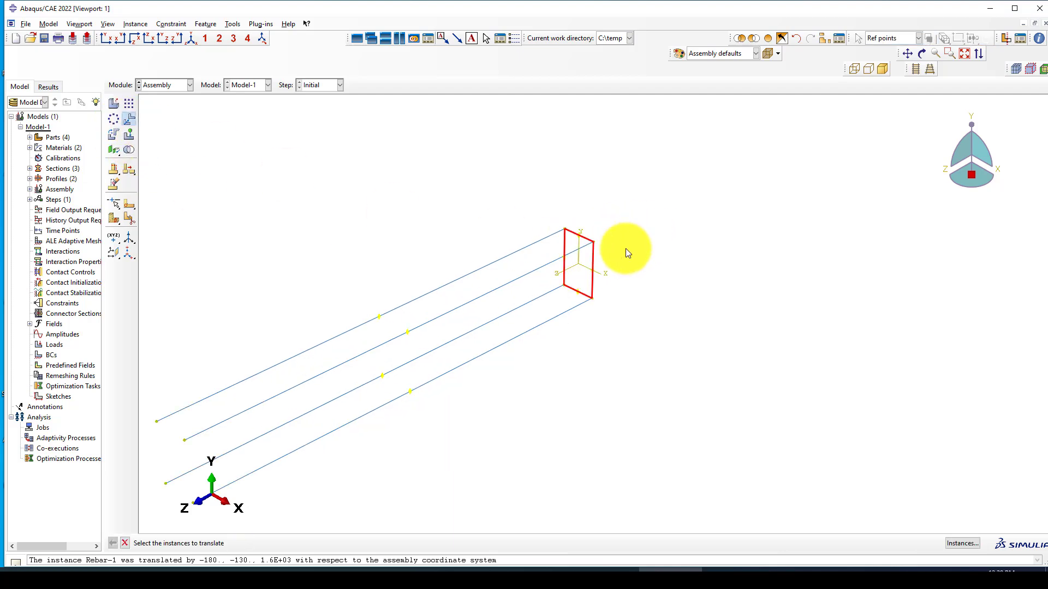
pyautogui.scroll(1, 532, 290)
pyautogui.scroll(1, 542, 279)
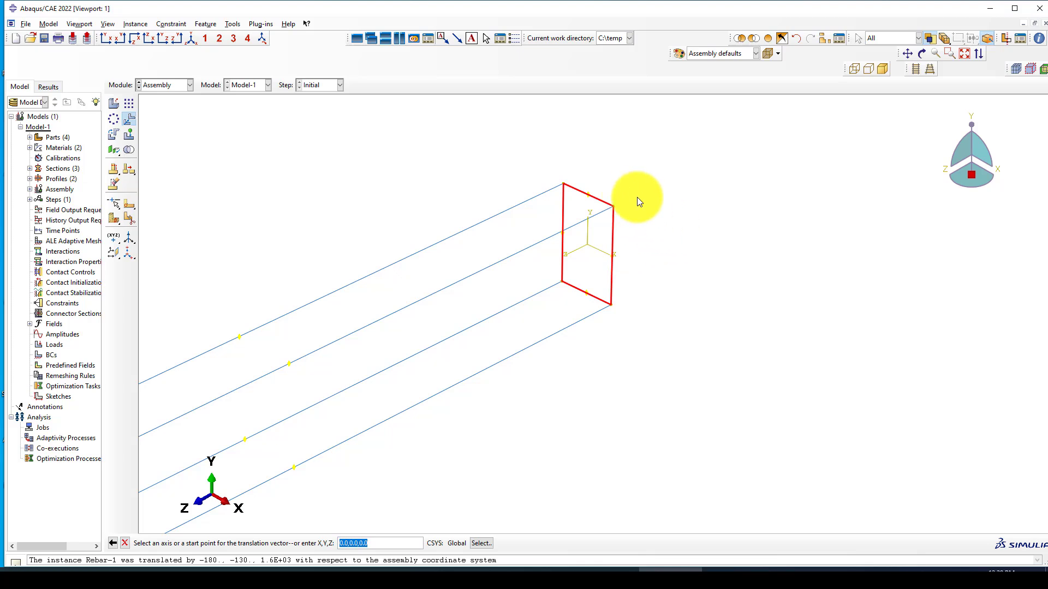
pyautogui.scroll(-1, 637, 198)
pyautogui.scroll(-1, 653, 245)
pyautogui.middleClick(652, 244)
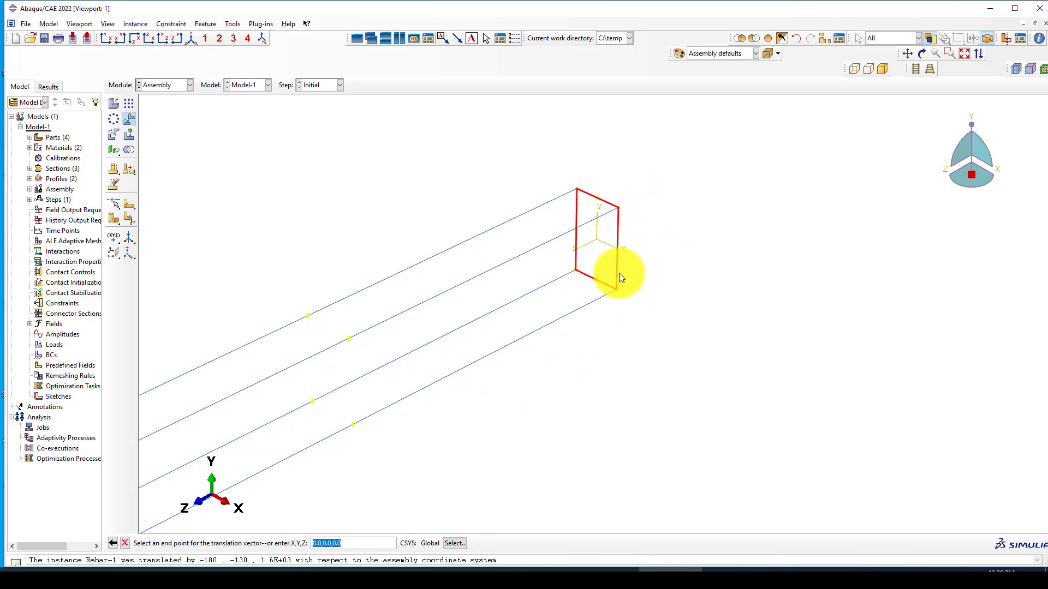
pyautogui.scroll(-1, 619, 278)
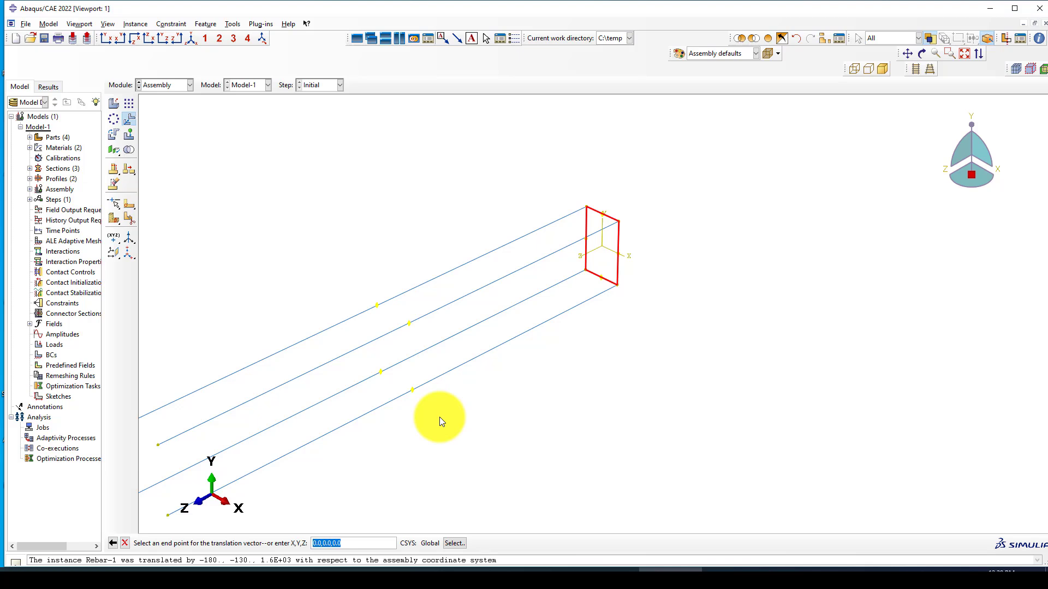
# Step: Enter end point 0,0,20, correct the mistyped coordinates, and accept the stirrup's new position
pyautogui.write('0')
pyautogui.write(',0,20')
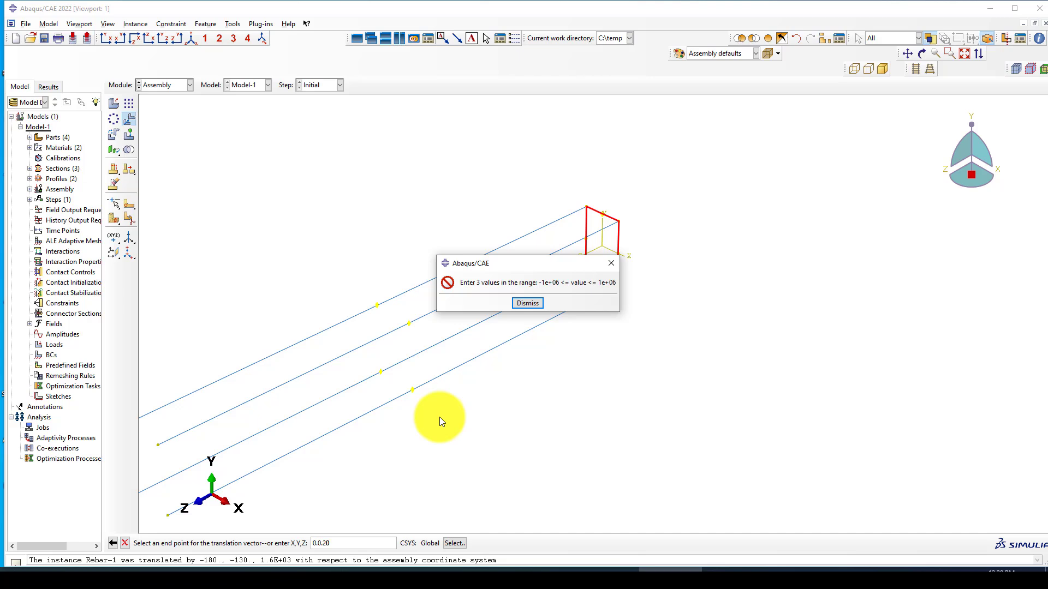
pyautogui.click(524, 306)
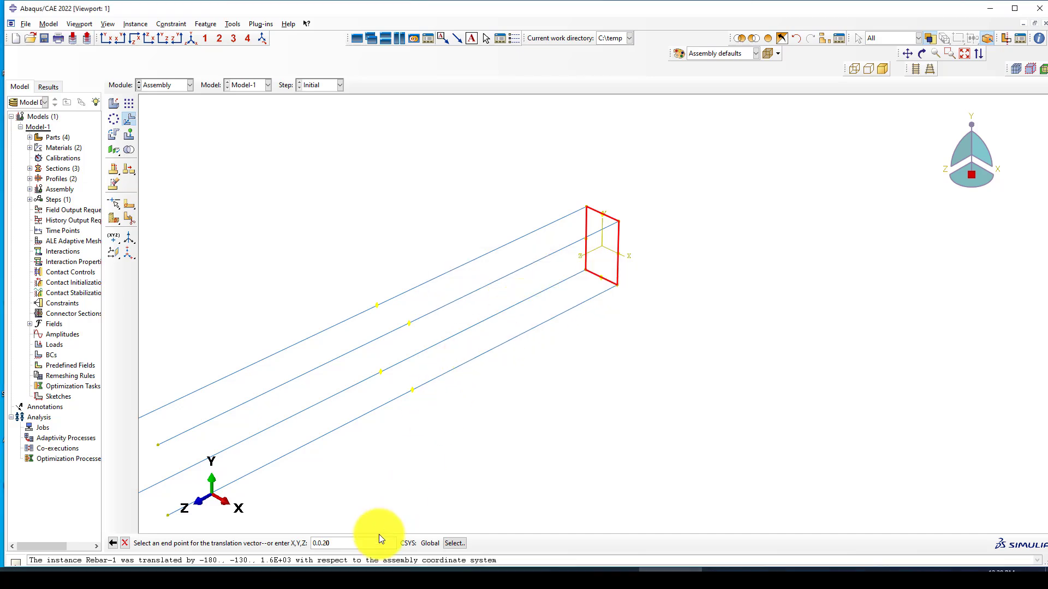
pyautogui.moveTo(329, 543); pyautogui.dragTo(310, 544)
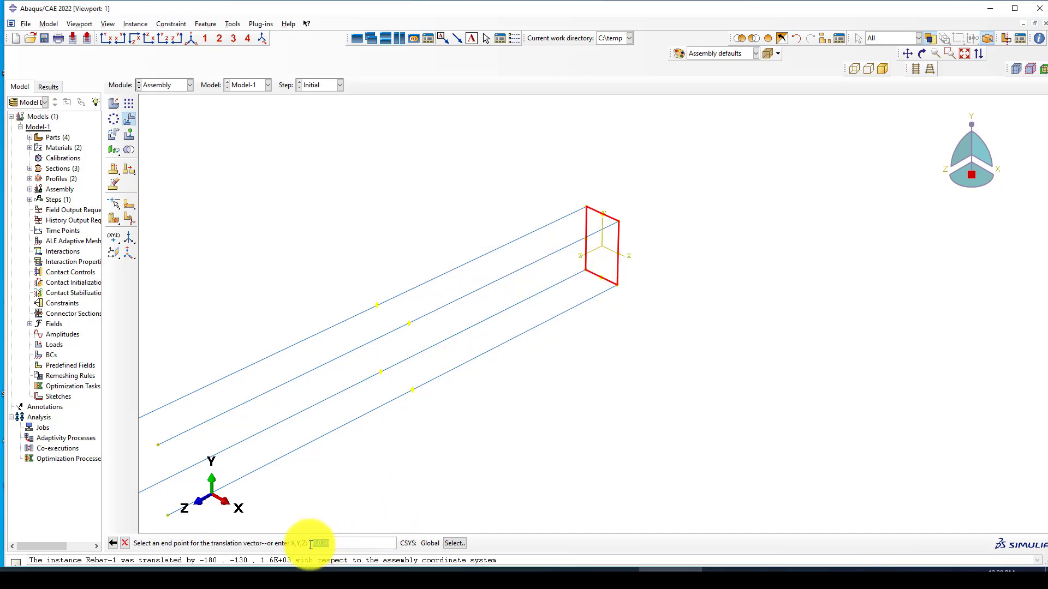
pyautogui.write('0')
pyautogui.press('Return')
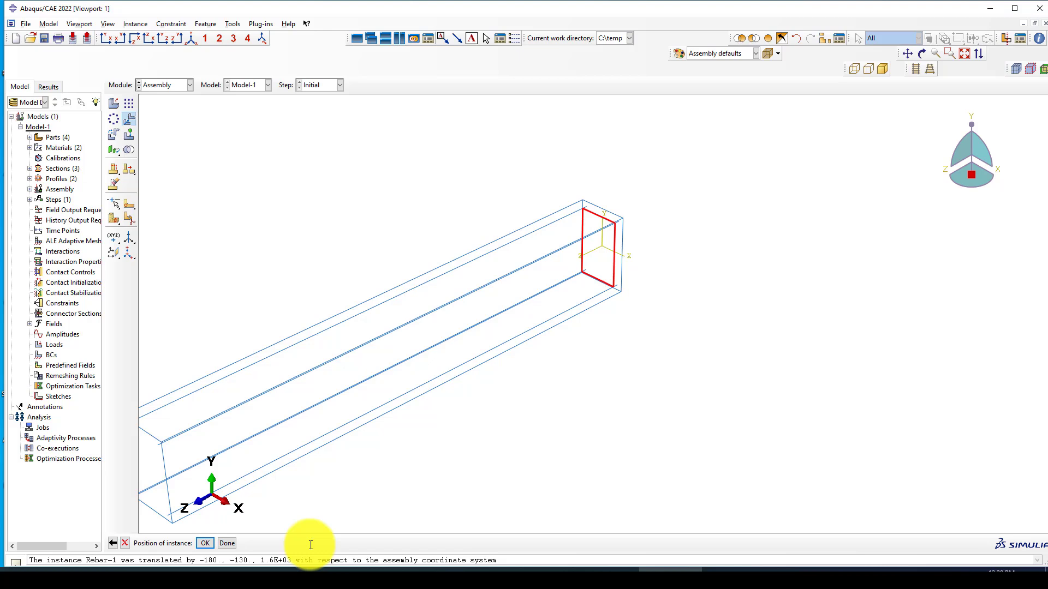
pyautogui.middleClick(704, 400)
pyautogui.scroll(-3, 620, 254)
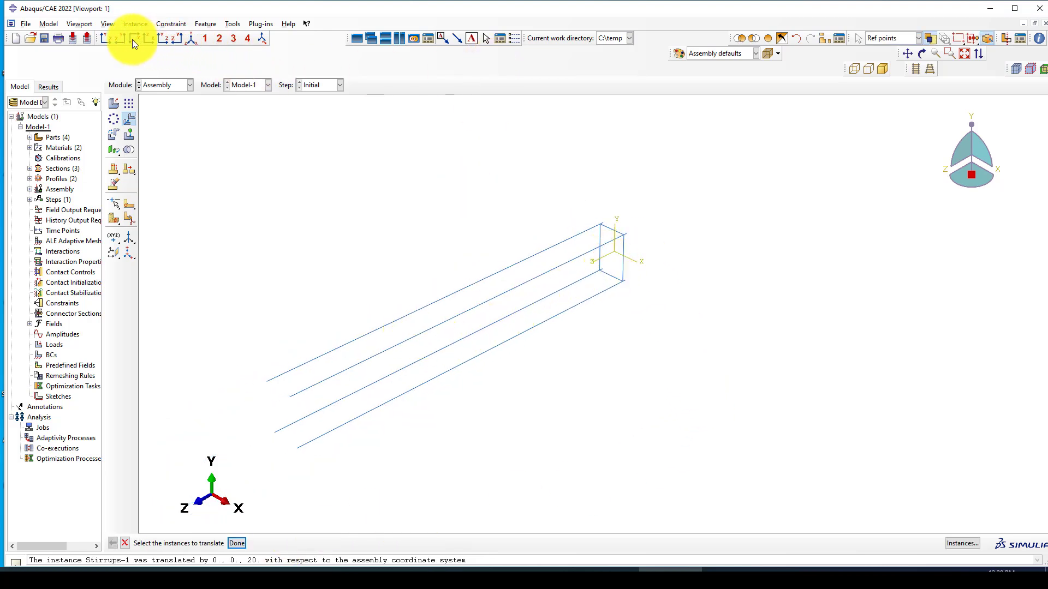
pyautogui.click(177, 38)
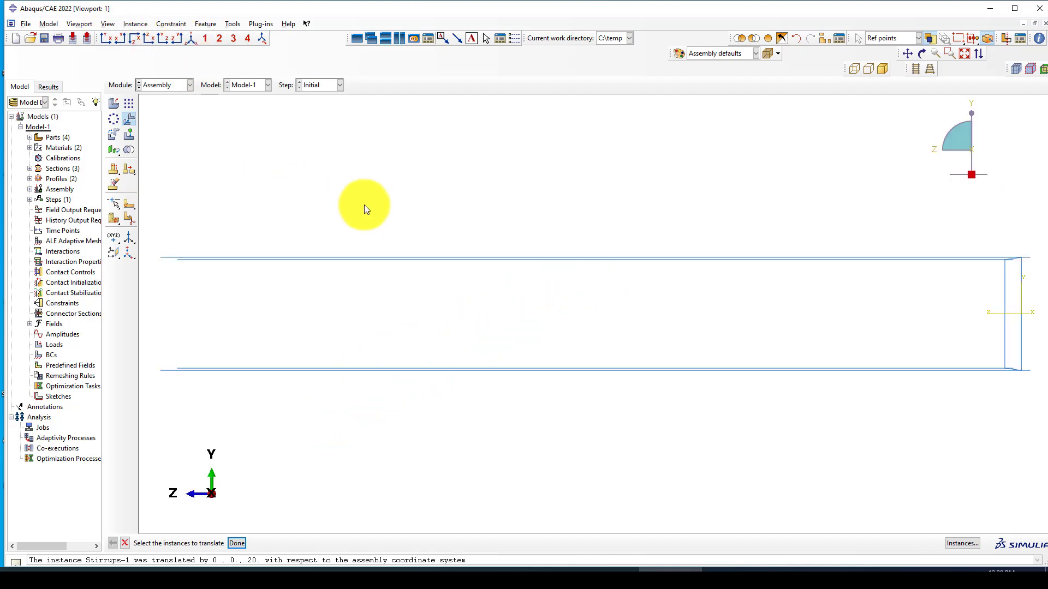
pyautogui.scroll(-2, 365, 204)
pyautogui.scroll(-2, 722, 225)
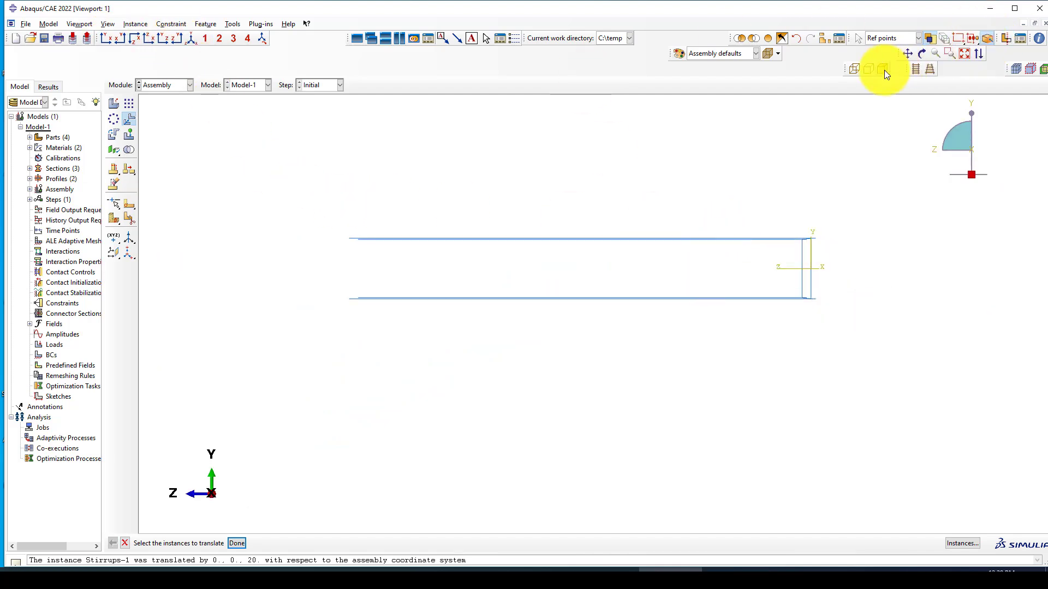
pyautogui.scroll(1, 780, 259)
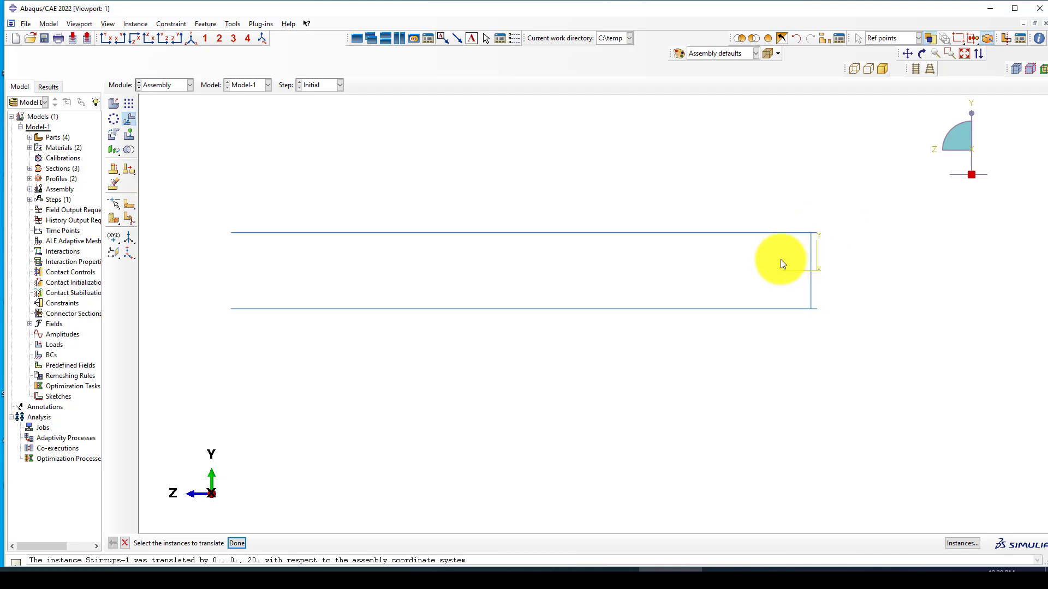
pyautogui.scroll(-1, 682, 262)
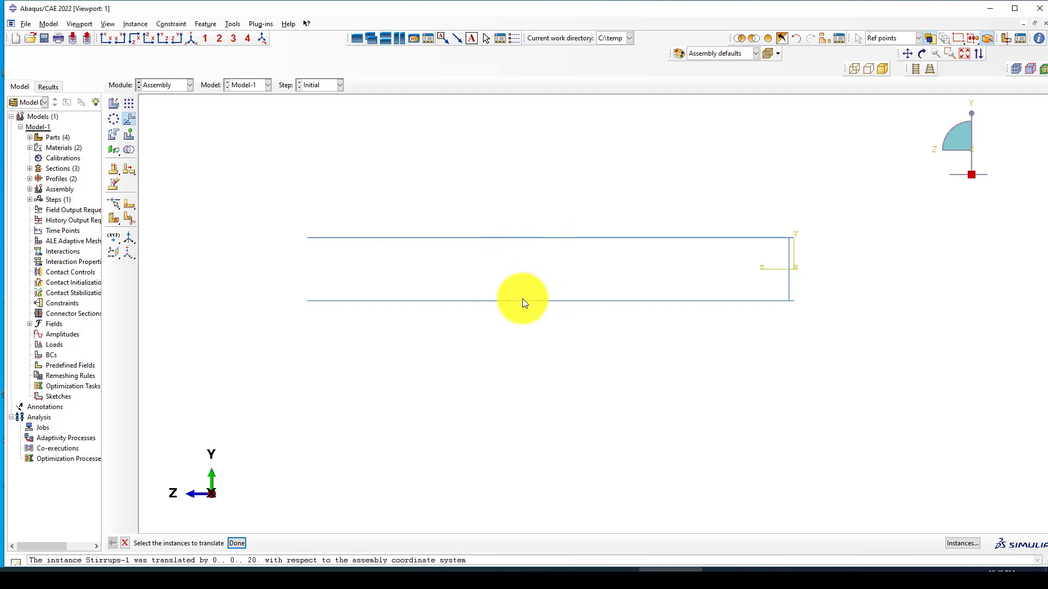
pyautogui.click(191, 38)
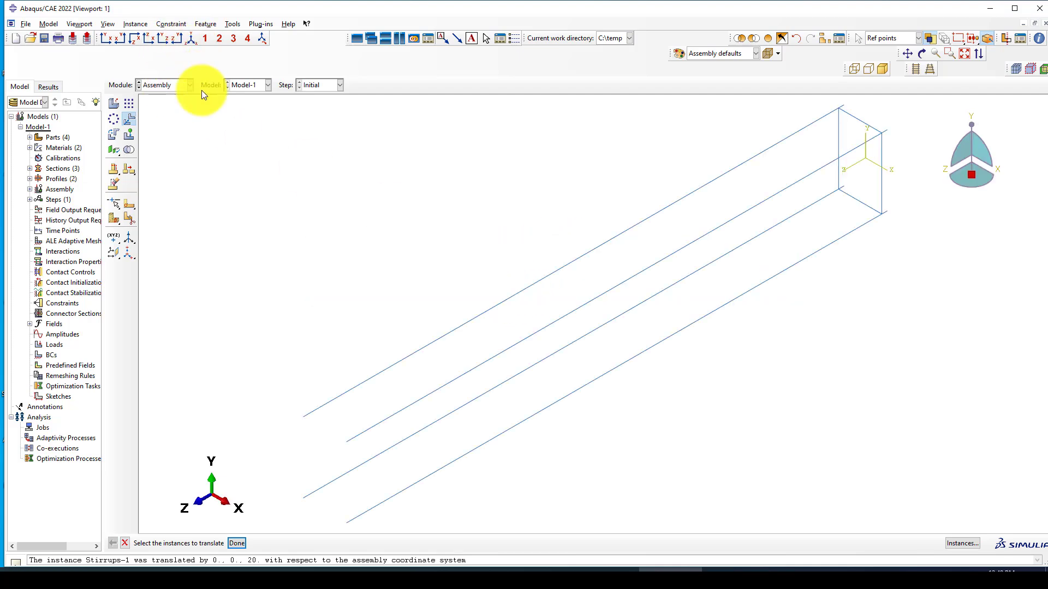
pyautogui.scroll(-1, 215, 164)
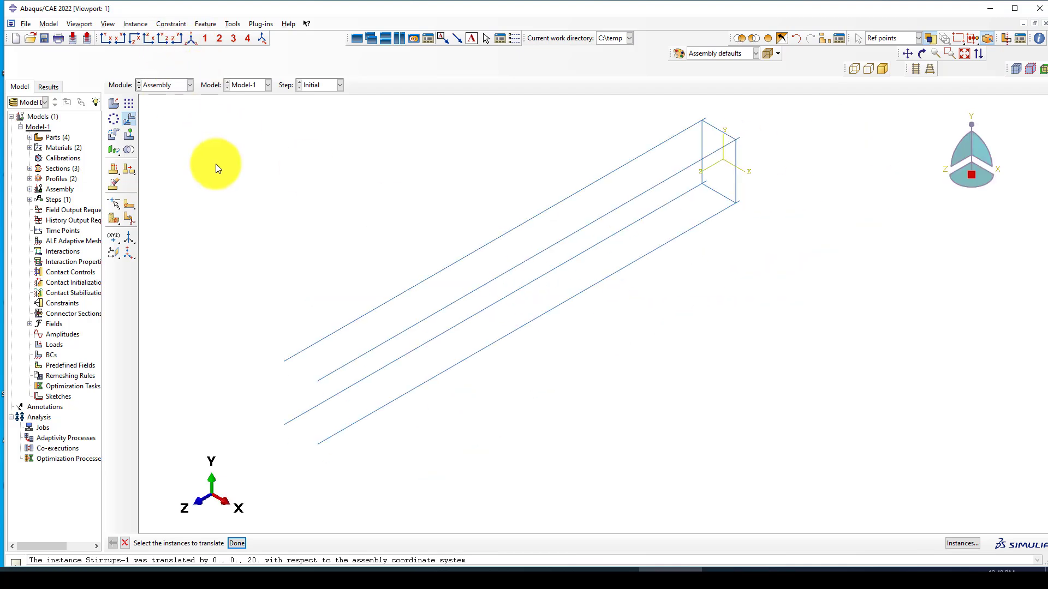
# Step: Start a linear pattern of the stirrup with Direction 1 along a rebar
pyautogui.click(129, 103)
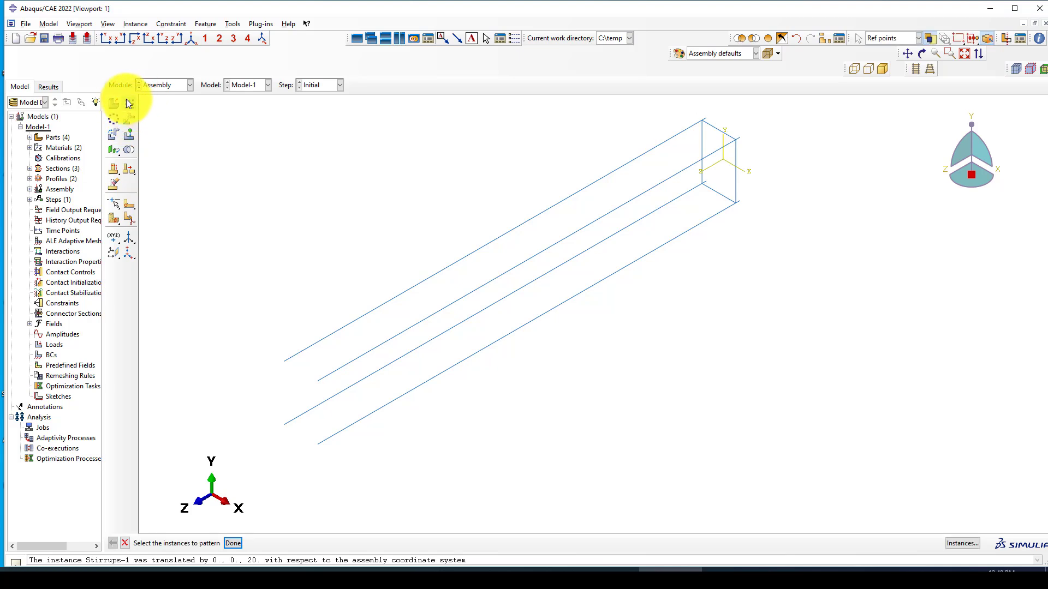
pyautogui.click(730, 163)
pyautogui.middleClick(710, 243)
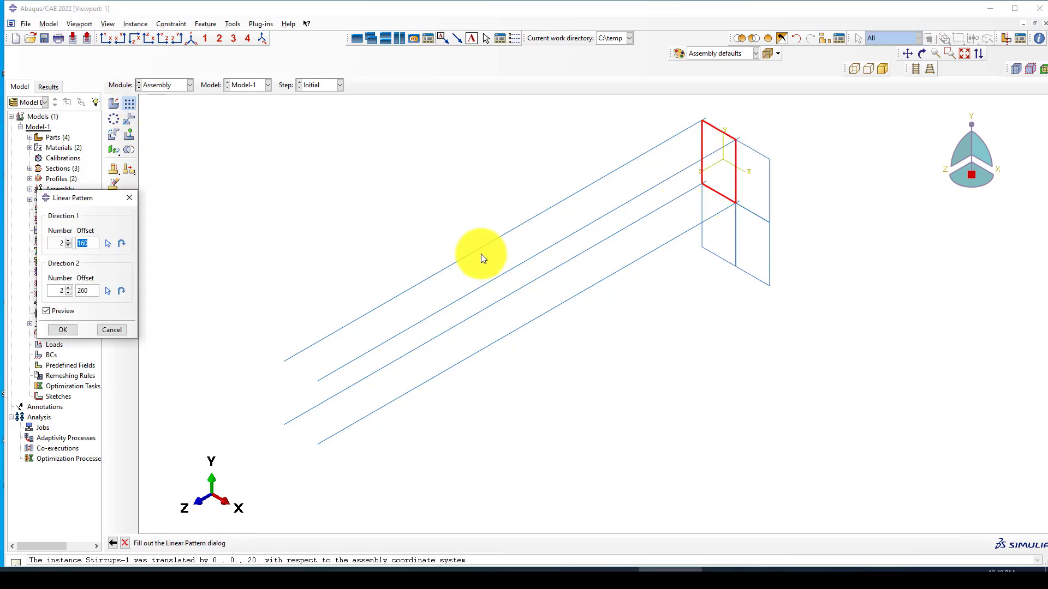
pyautogui.click(107, 243)
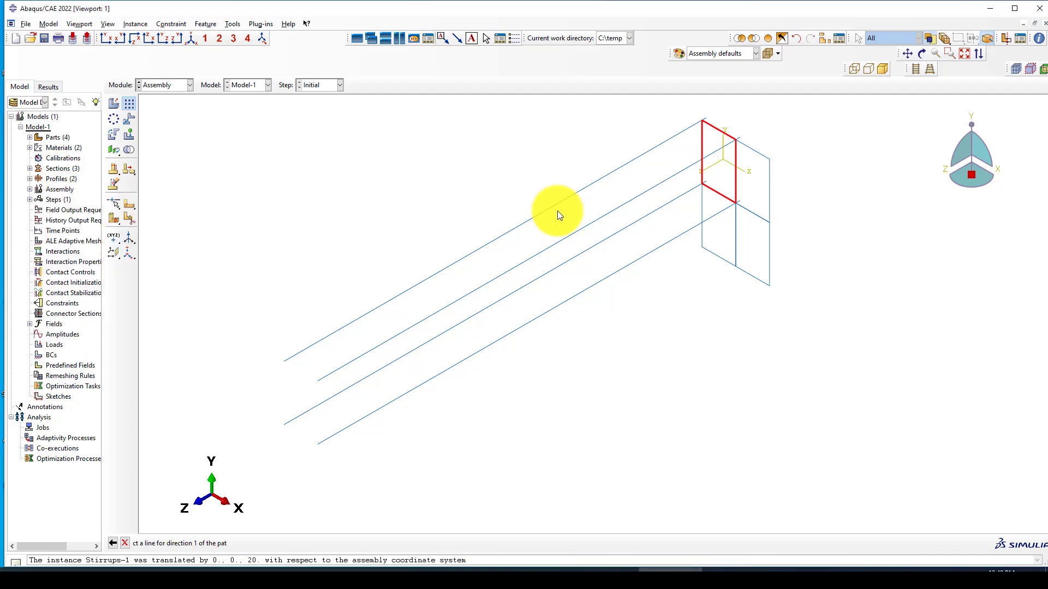
pyautogui.click(678, 198)
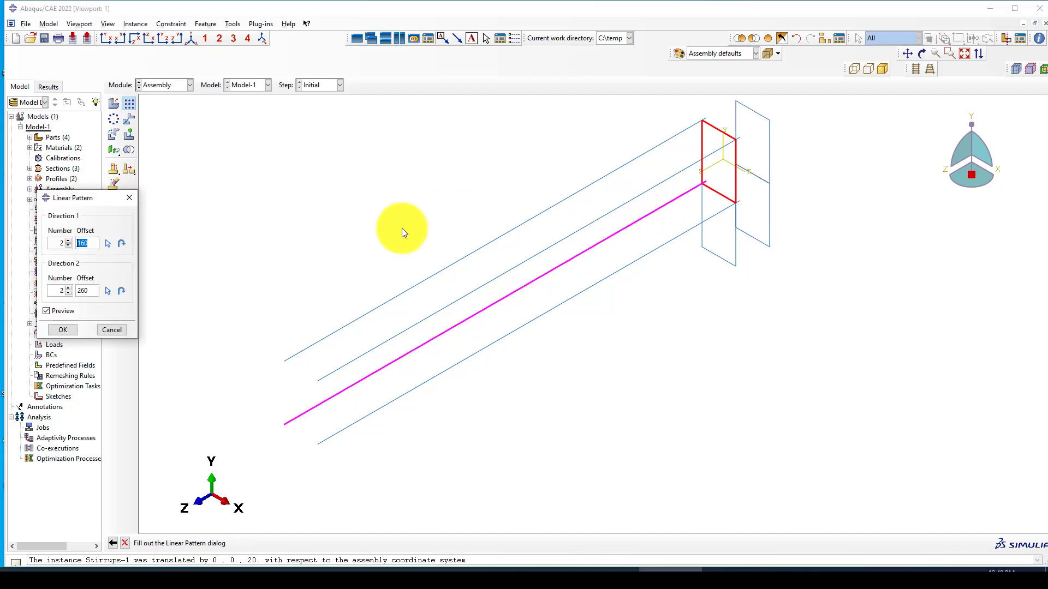
# Step: Flip Direction 1, set offset 100 with six copies, one copy in Direction 2, and apply
pyautogui.click(67, 294)
pyautogui.click(121, 244)
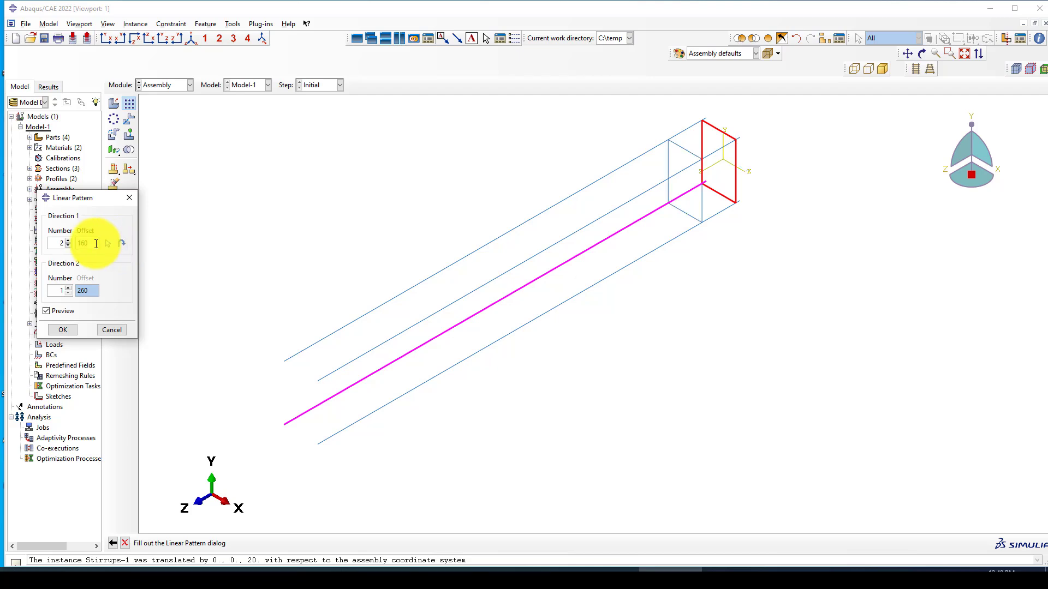
pyautogui.write('100')
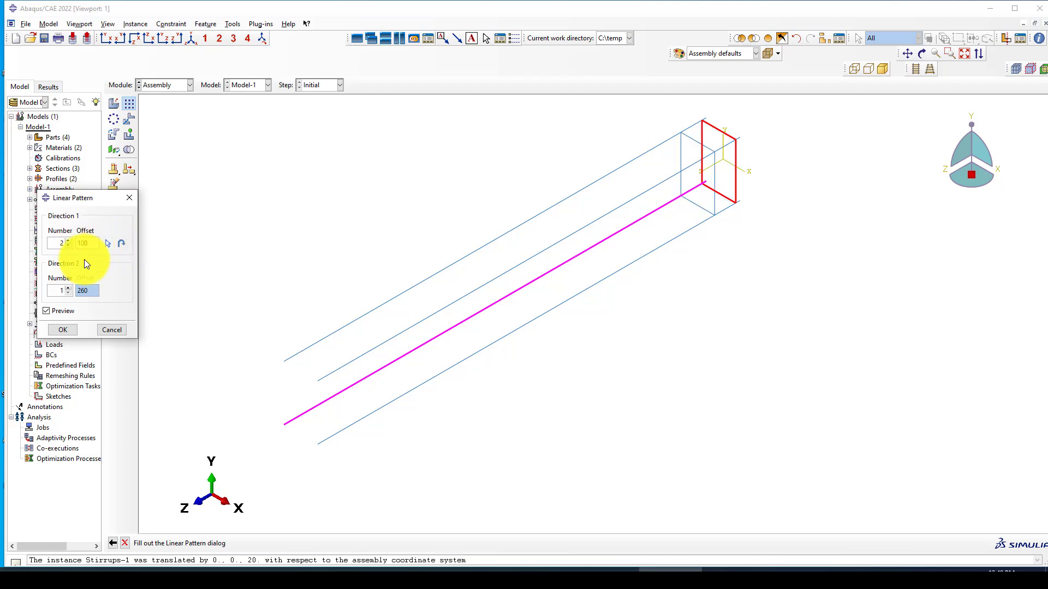
pyautogui.click(68, 240)
pyautogui.click(67, 240)
pyautogui.click(67, 240)
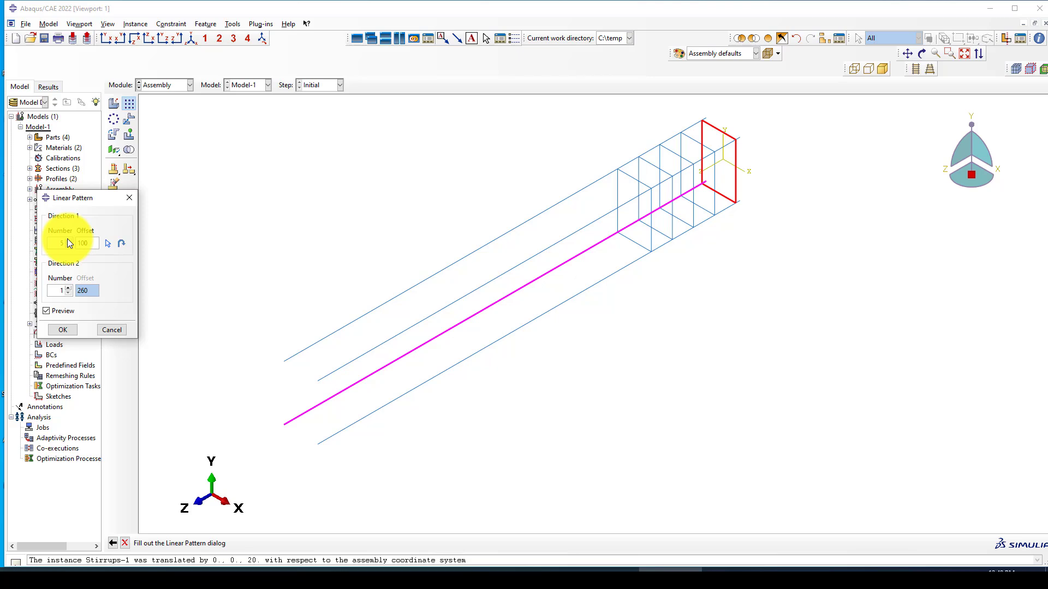
pyautogui.click(67, 241)
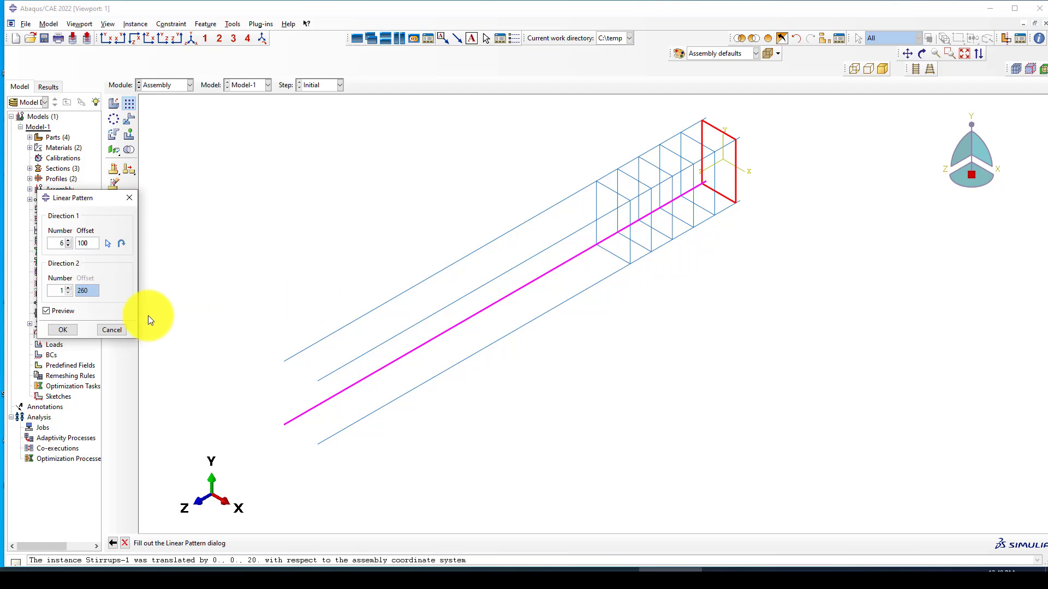
pyautogui.click(64, 328)
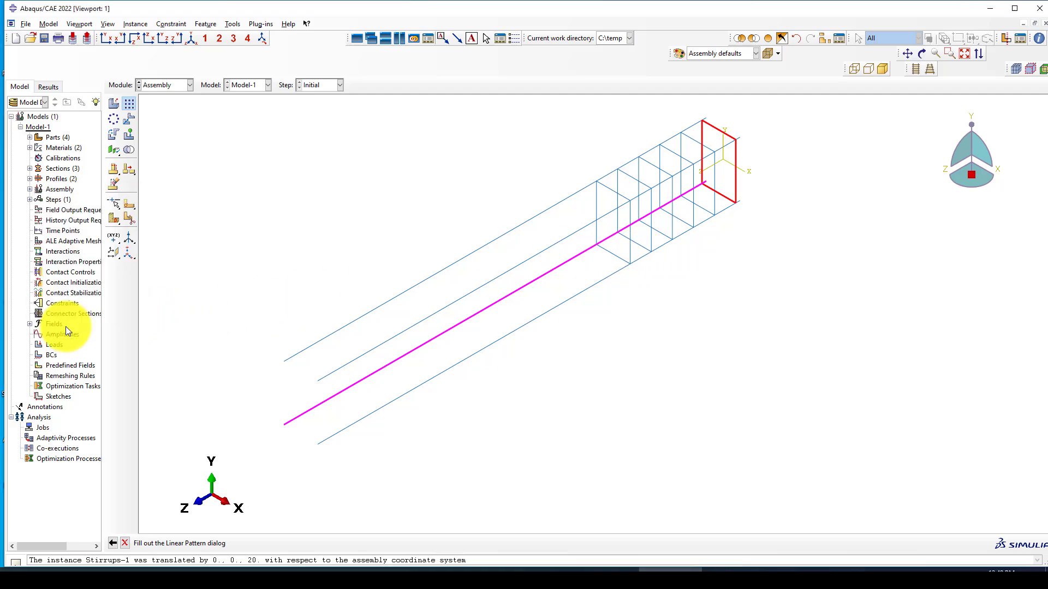
pyautogui.click(128, 104)
# Step: Pattern the last stirrup along the long rebar line, reversed toward the beam's far end
pyautogui.click(607, 187)
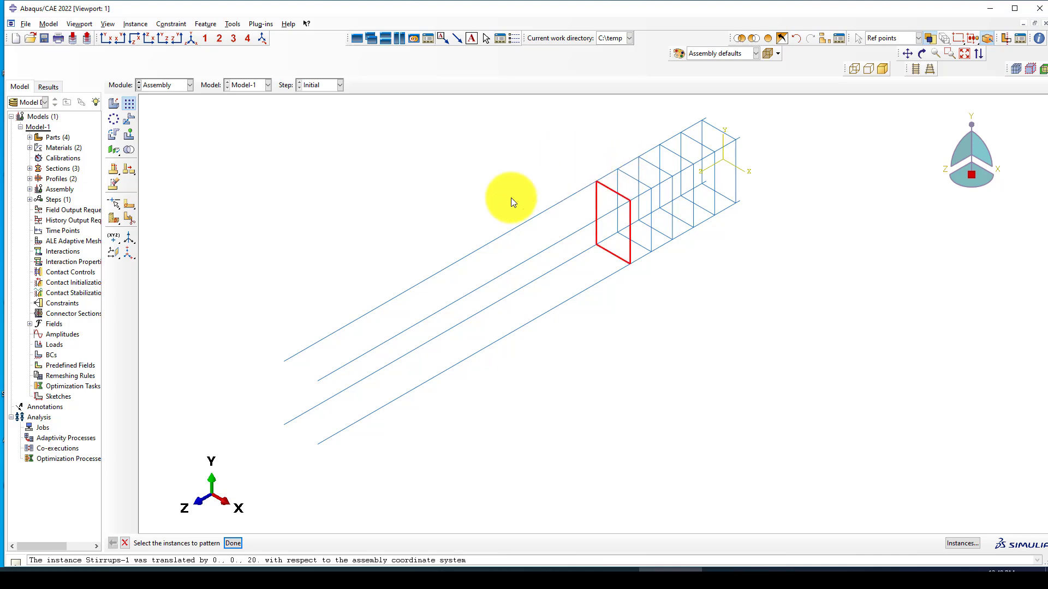
pyautogui.middleClick(467, 204)
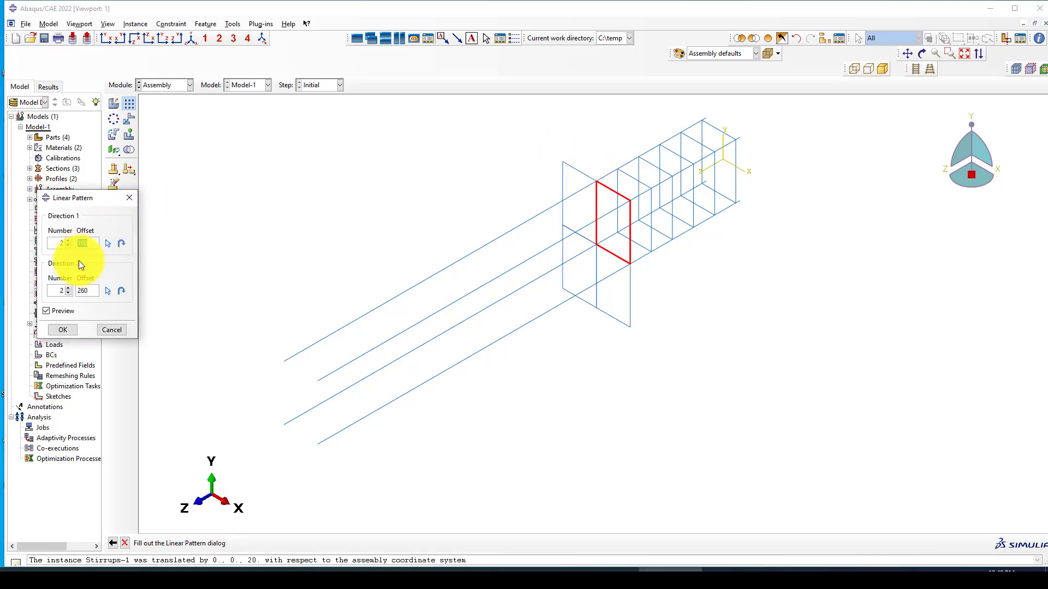
pyautogui.click(108, 243)
pyautogui.click(529, 257)
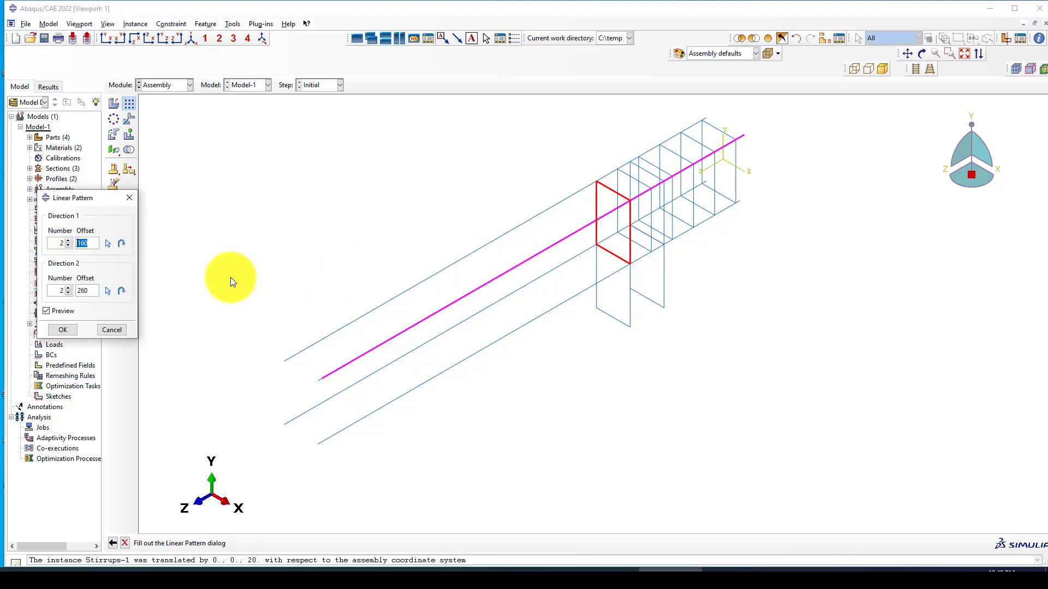
pyautogui.click(122, 244)
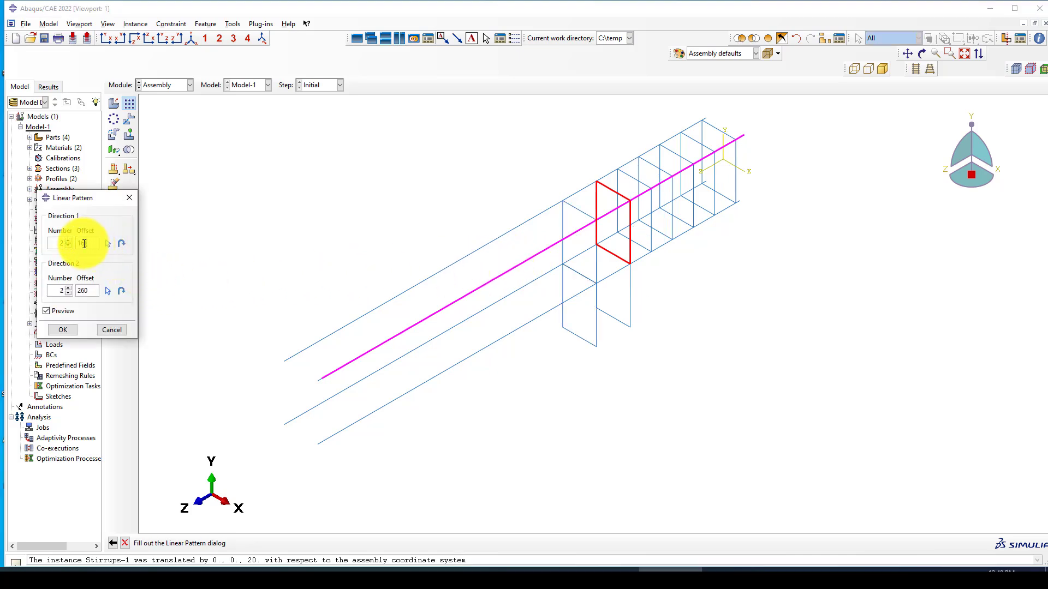
# Step: Set offset 150 with seven copies, one copy in Direction 2, and apply the pattern
pyautogui.doubleClick(83, 243)
pyautogui.write('150')
pyautogui.click(67, 293)
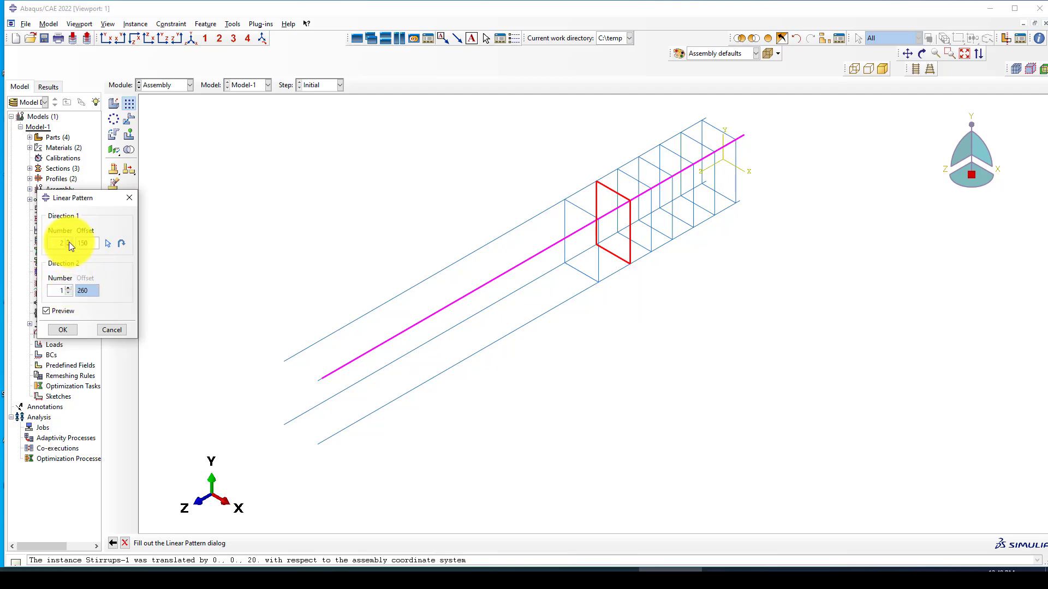
pyautogui.click(70, 241)
pyautogui.click(70, 240)
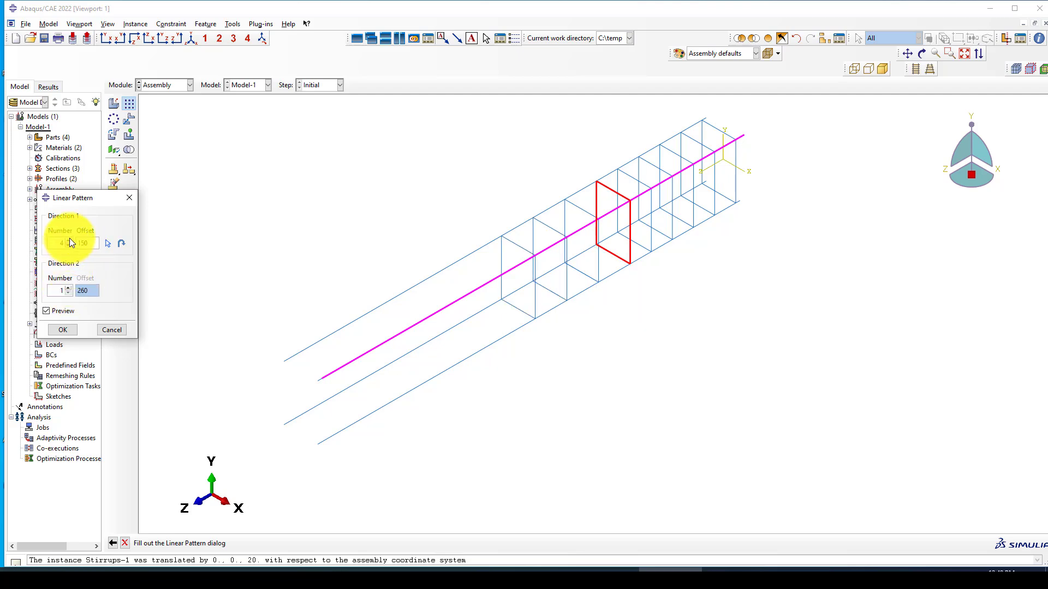
pyautogui.click(70, 240)
pyautogui.click(70, 240)
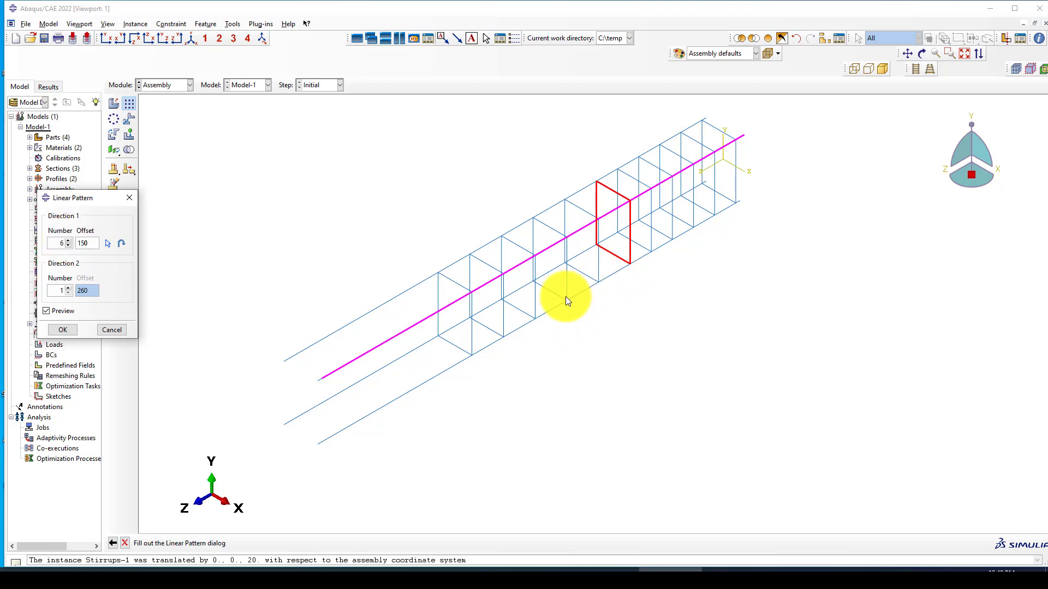
pyautogui.click(66, 241)
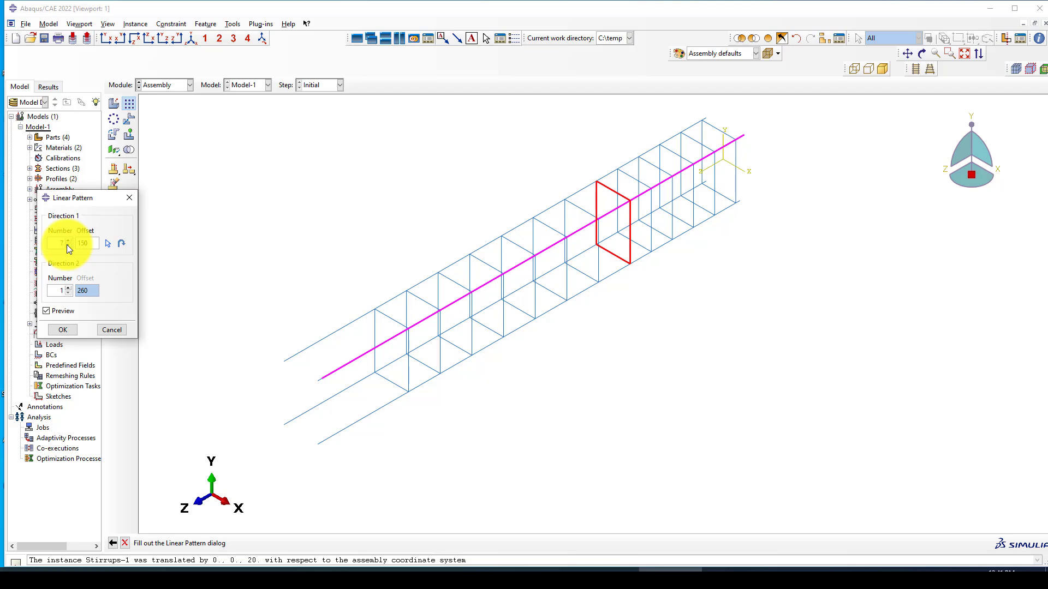
pyautogui.click(67, 244)
pyautogui.click(62, 330)
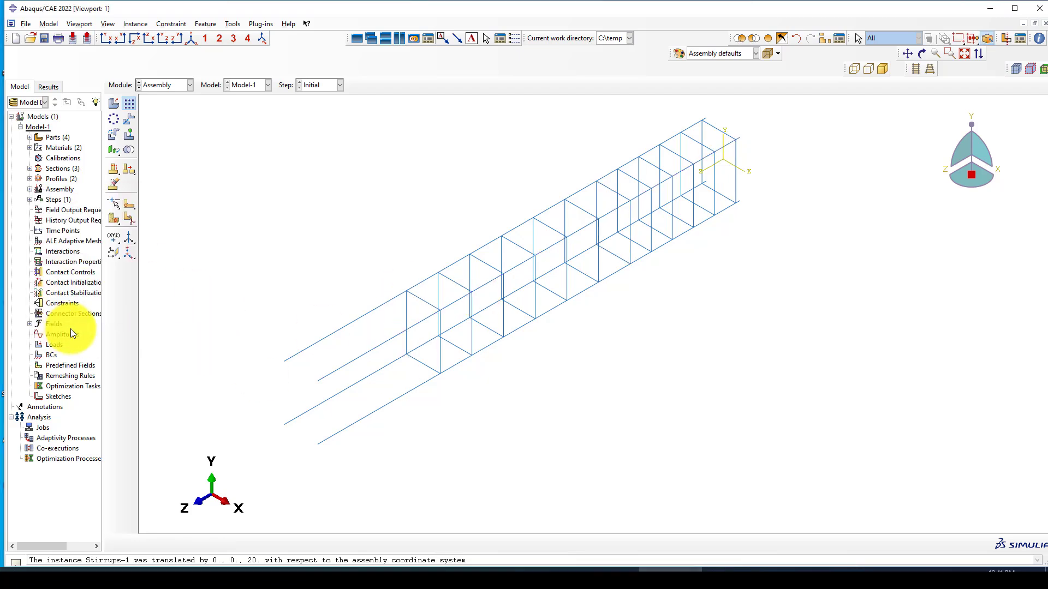
pyautogui.click(127, 106)
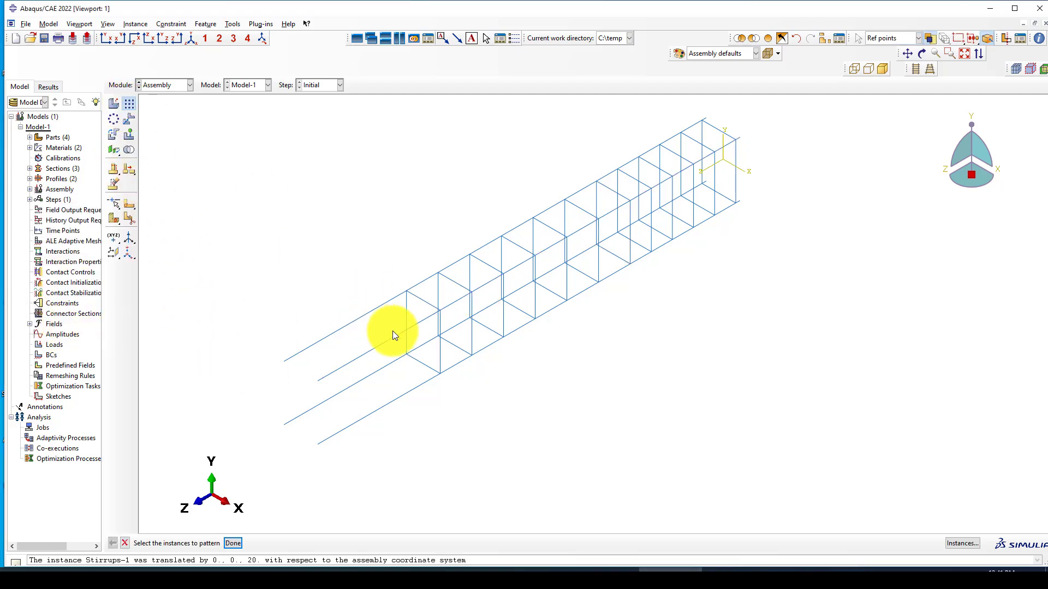
# Step: Pattern the furthest stirrup with offset 100 along the rebar line
pyautogui.click(421, 301)
pyautogui.middleClick(311, 257)
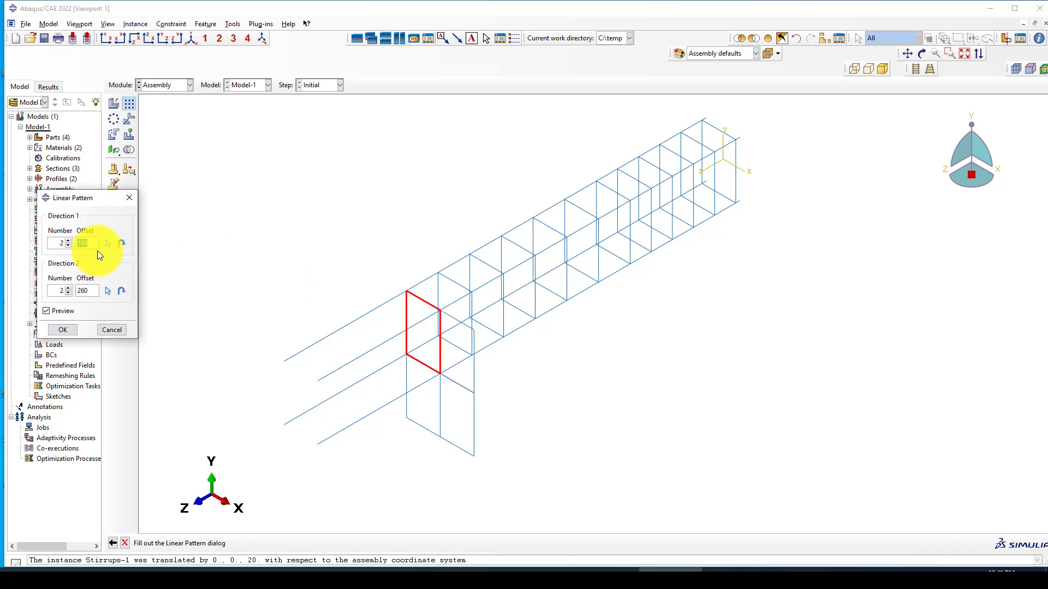
pyautogui.moveTo(92, 244); pyautogui.dragTo(83, 241)
pyautogui.write('00')
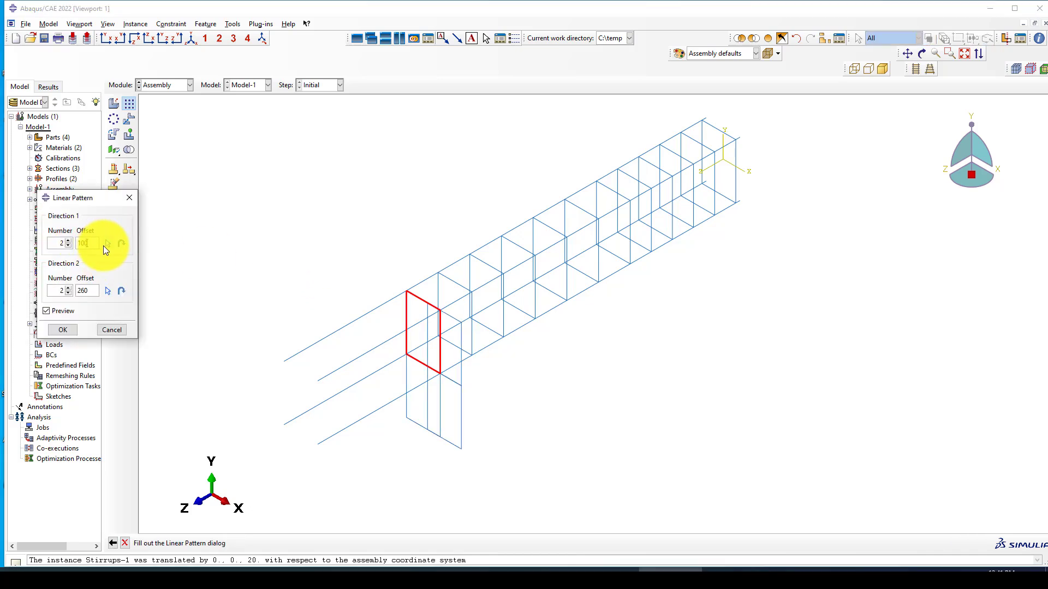
pyautogui.click(106, 244)
pyautogui.click(359, 356)
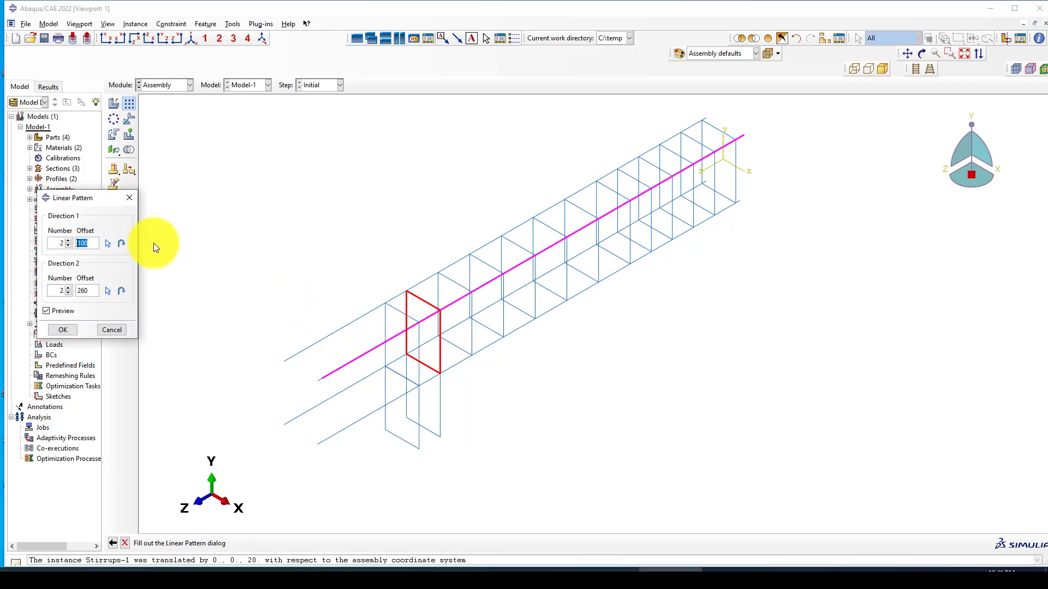
# Step: Set one copy in Direction 2 and six copies in Direction 1, then apply
pyautogui.click(68, 293)
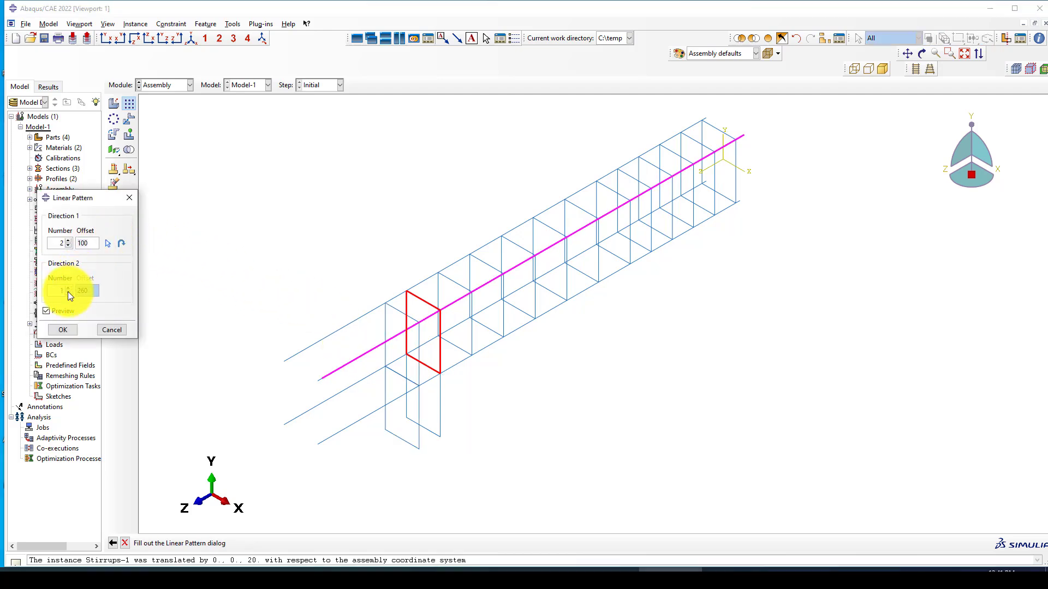
pyautogui.click(68, 241)
pyautogui.click(68, 240)
pyautogui.click(67, 241)
pyautogui.click(67, 241)
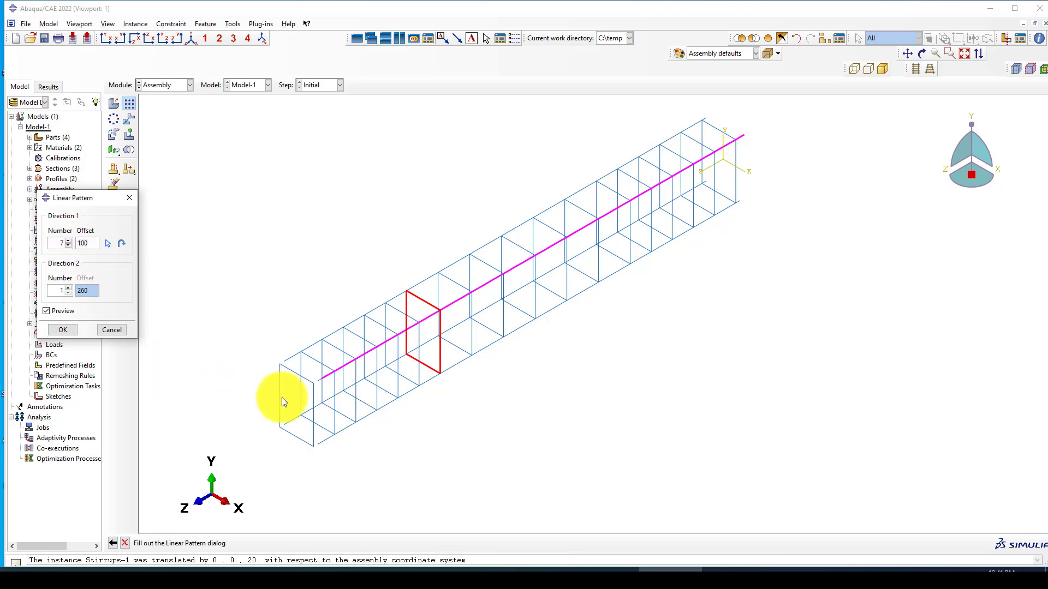
pyautogui.click(67, 244)
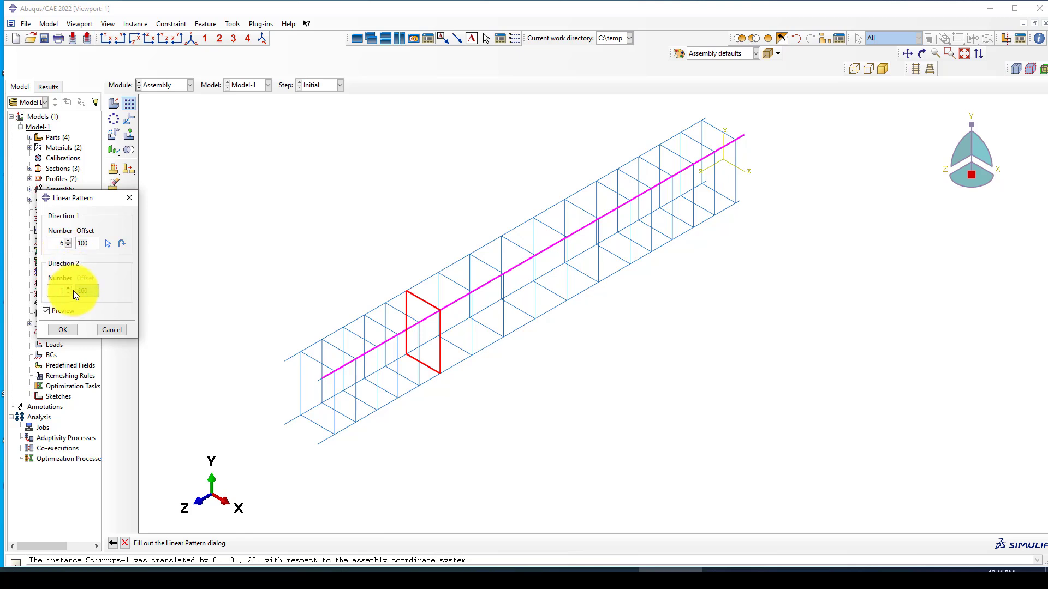
pyautogui.click(68, 333)
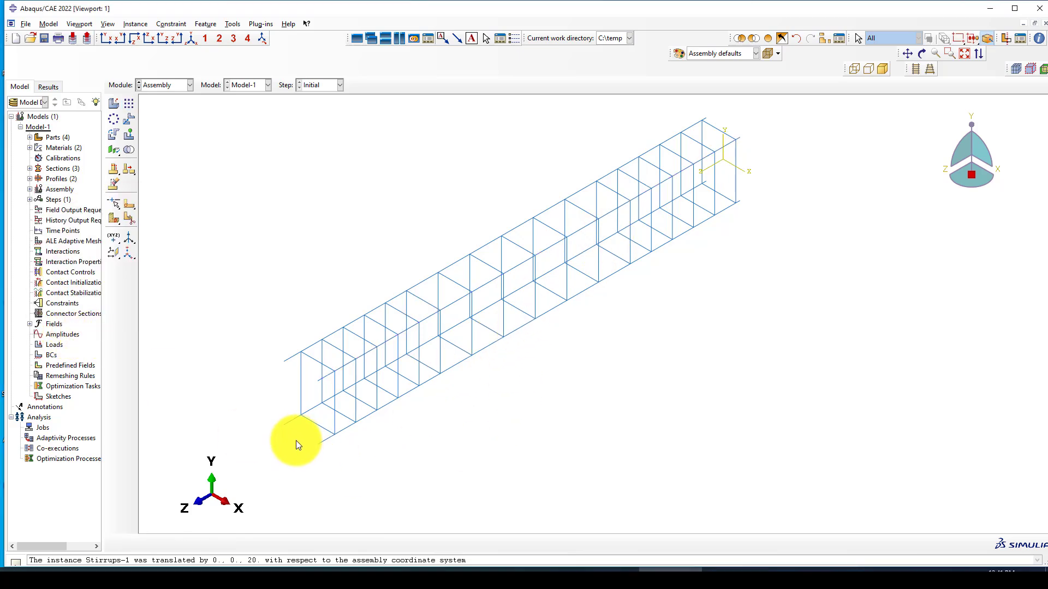
# Step: Start the Translate Instance tool and zoom toward the beam's left-end stirrup
pyautogui.click(129, 119)
pyautogui.scroll(2, 298, 361)
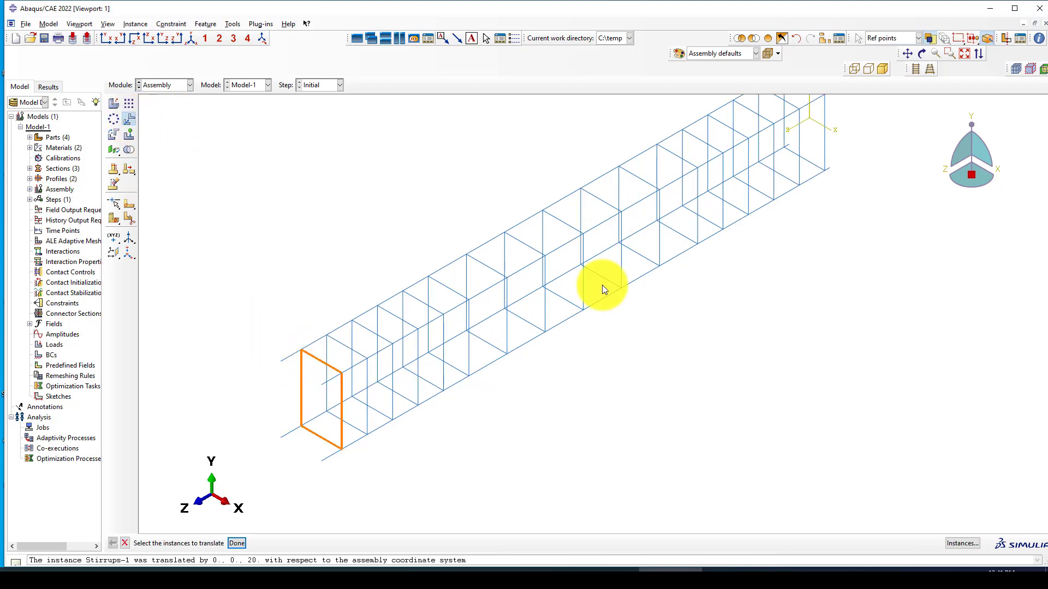
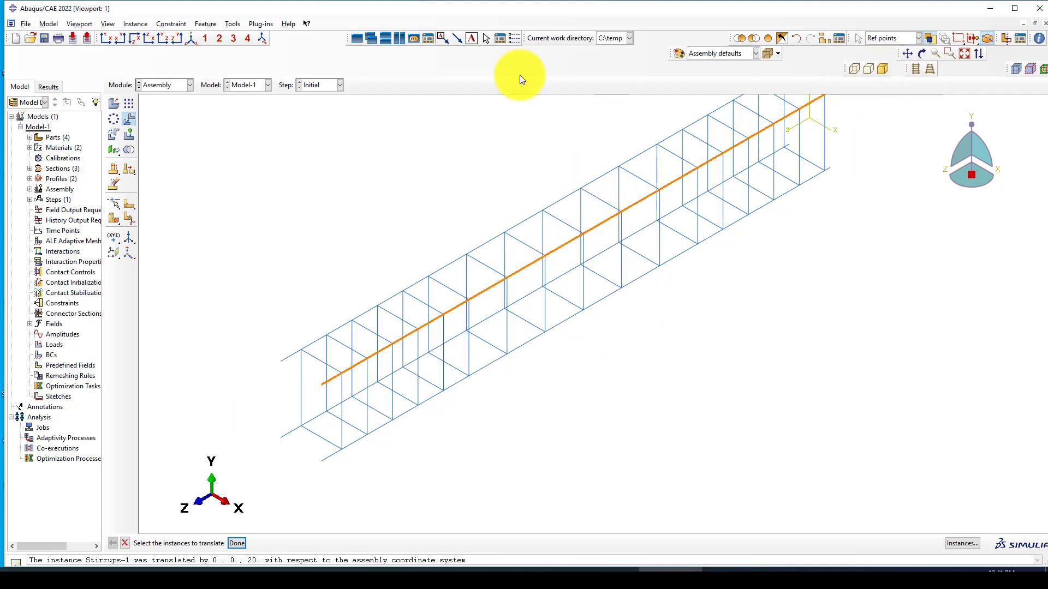
# Step: Translate the eight left-half stirrups from start point 0,0,0 to end point 0,0,50
pyautogui.click(174, 38)
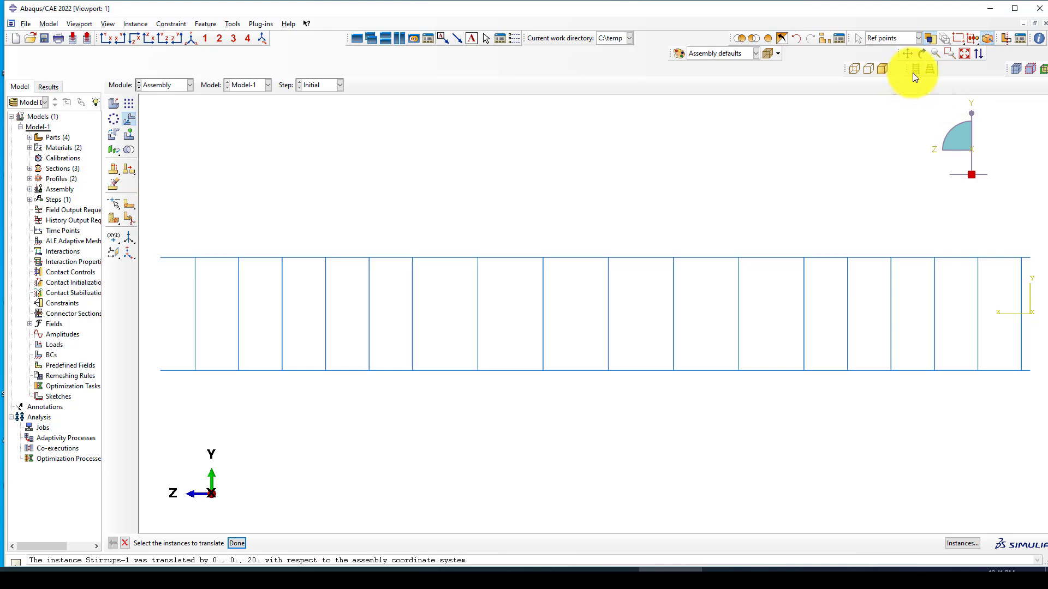
pyautogui.scroll(-3, 651, 198)
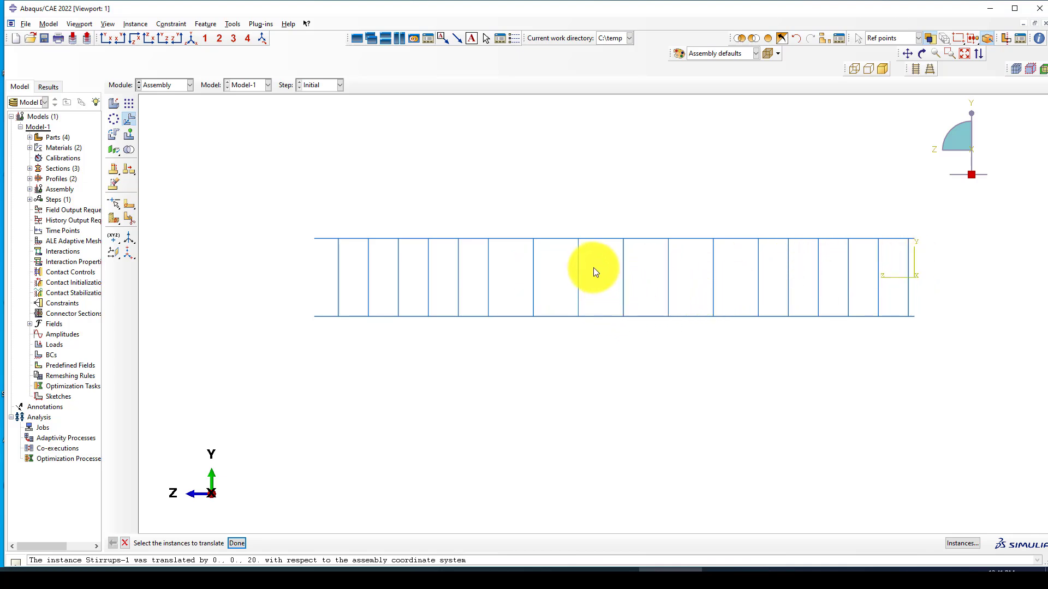
pyautogui.moveTo(588, 263); pyautogui.dragTo(299, 283)
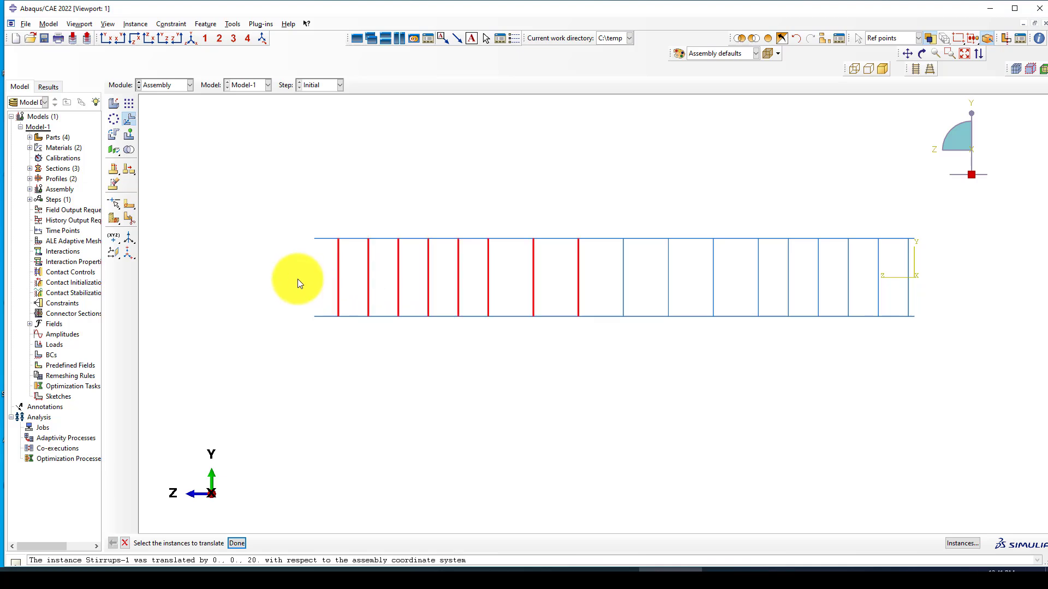
pyautogui.middleClick(192, 162)
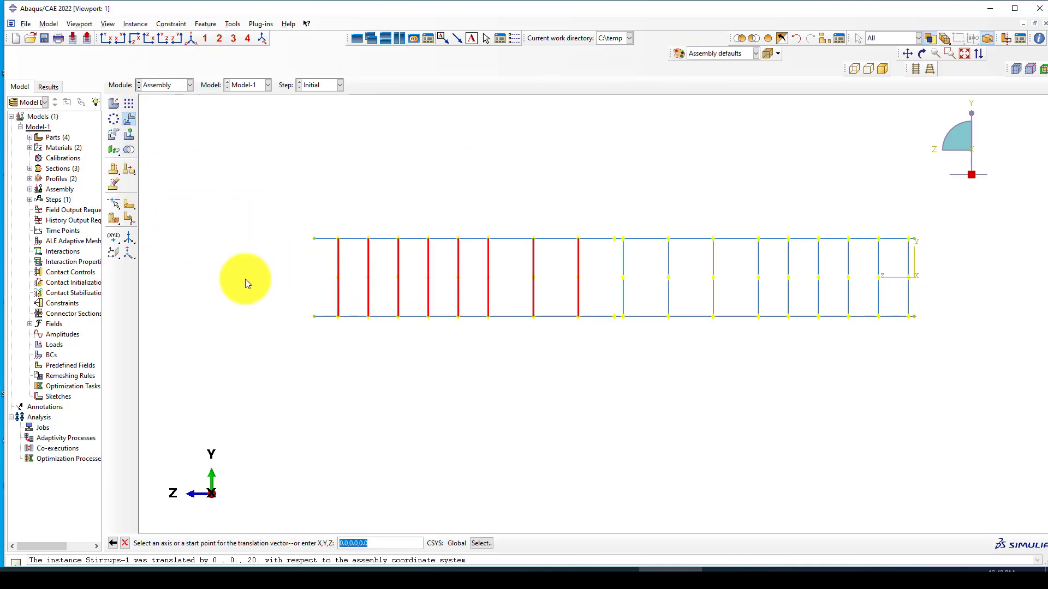
pyautogui.scroll(1, 218, 322)
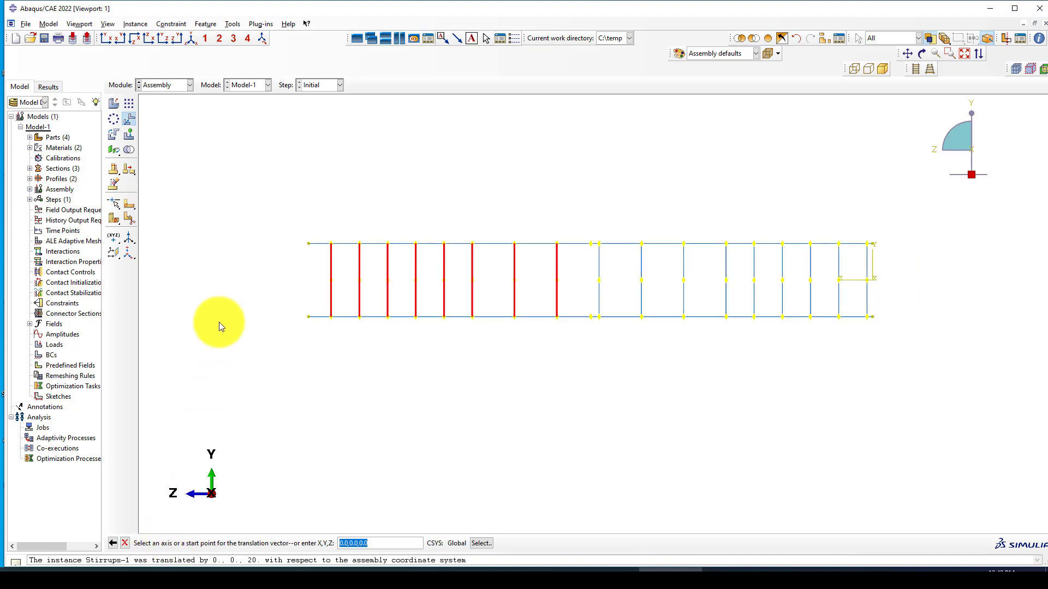
pyautogui.press('Return')
pyautogui.write('0,0')
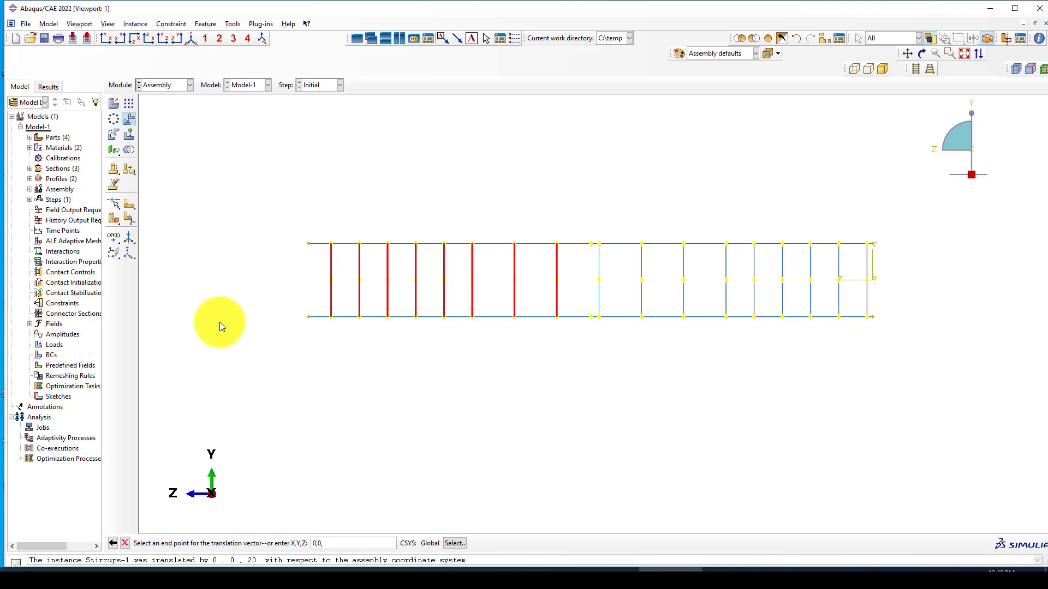
pyautogui.write(',50')
pyautogui.press('Return')
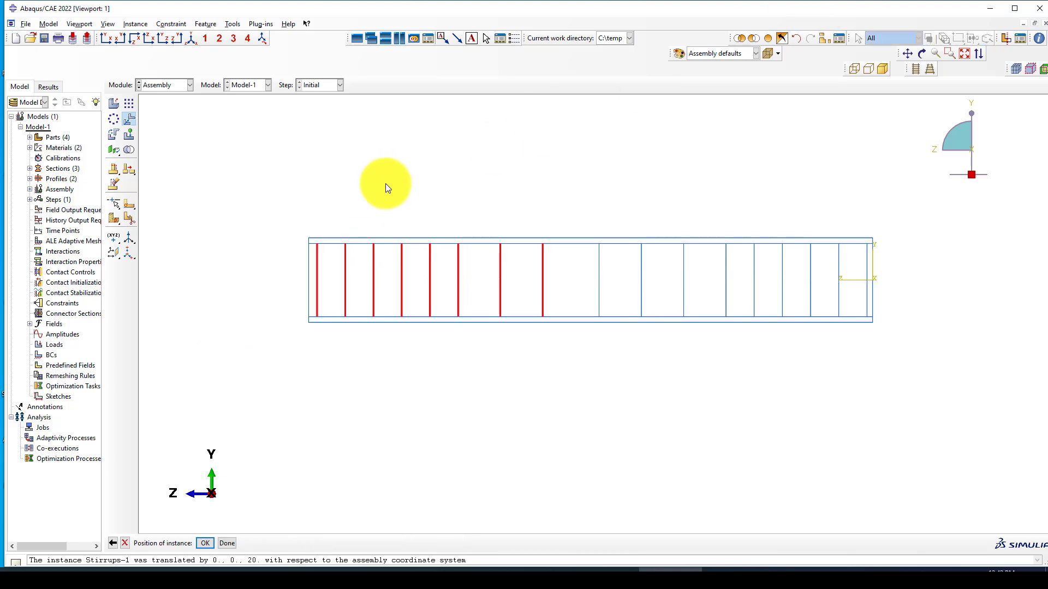
pyautogui.middleClick(275, 274)
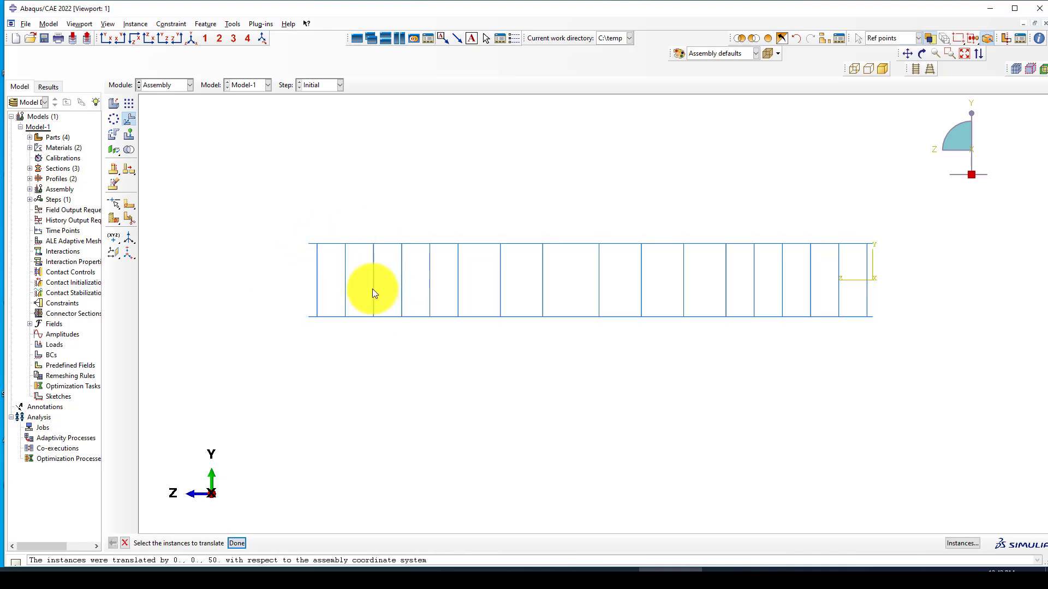
# Step: In iso view, enable Render beam profiles in Assembly Display Options, leaving shell thickness off
pyautogui.click(192, 38)
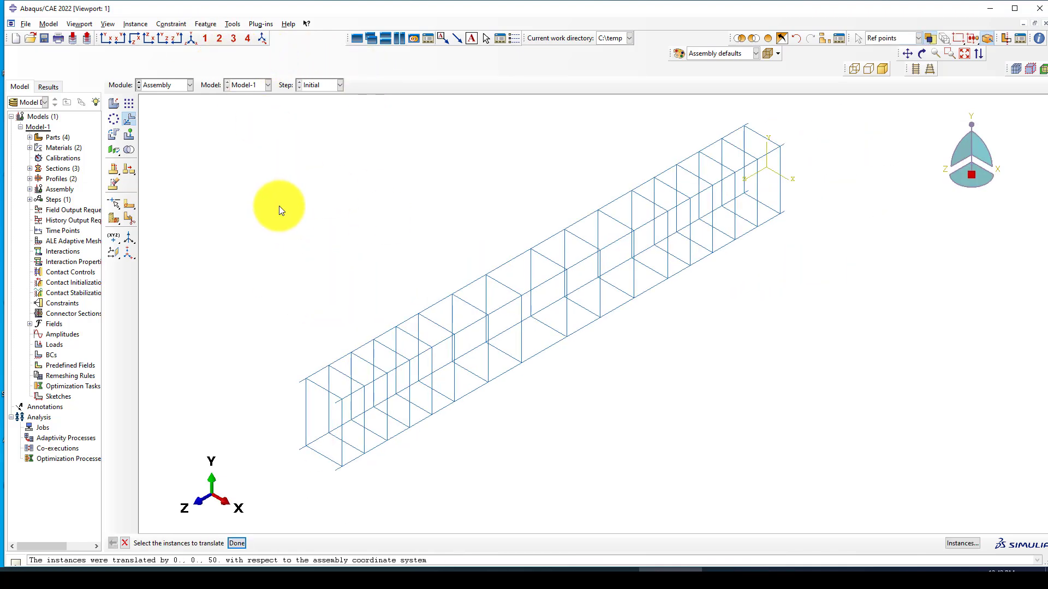
pyautogui.click(115, 23)
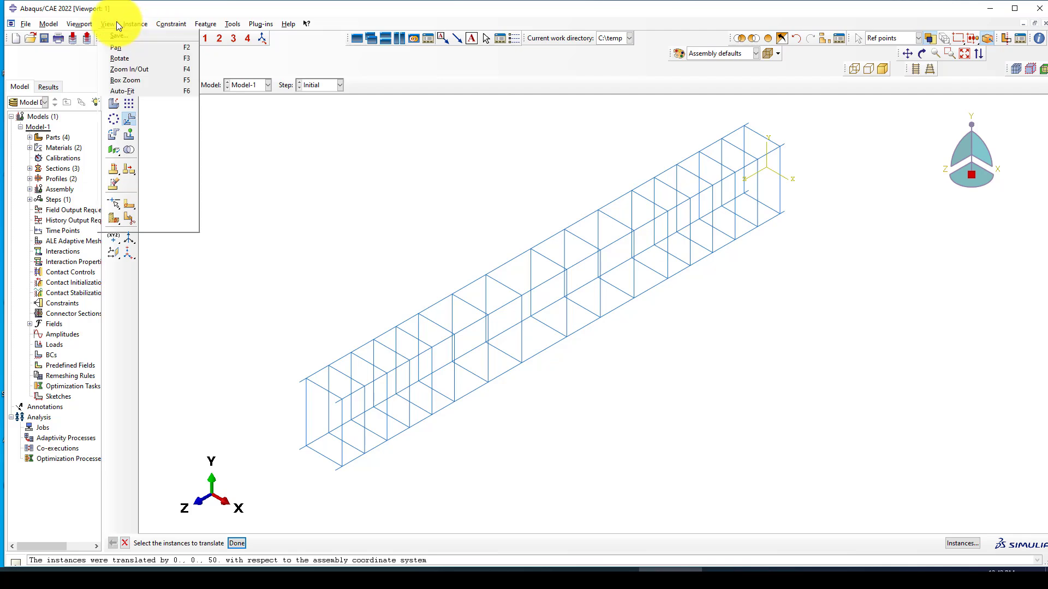
pyautogui.click(136, 227)
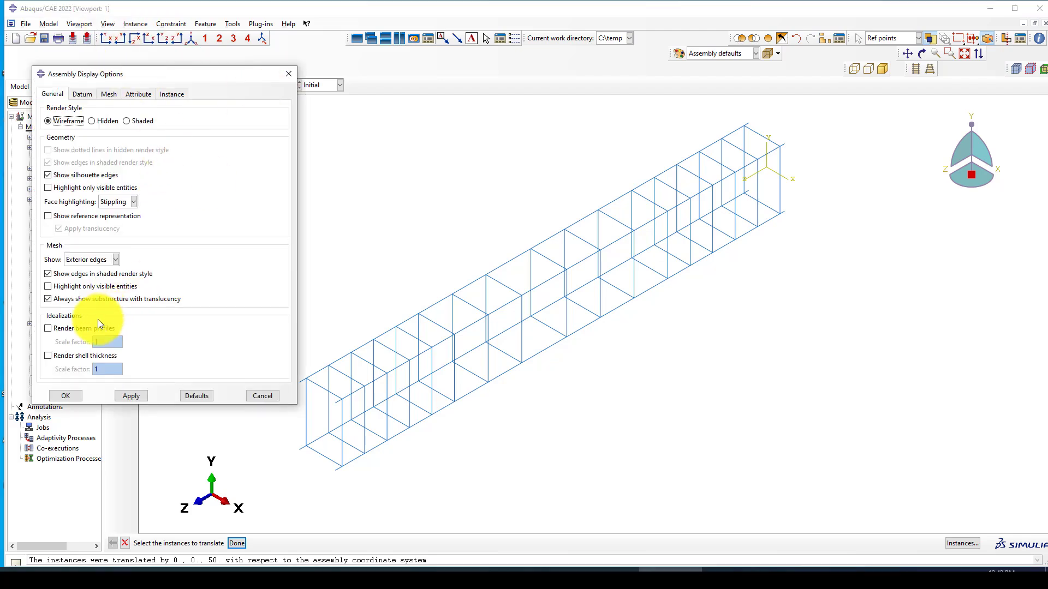
pyautogui.click(67, 355)
pyautogui.click(60, 328)
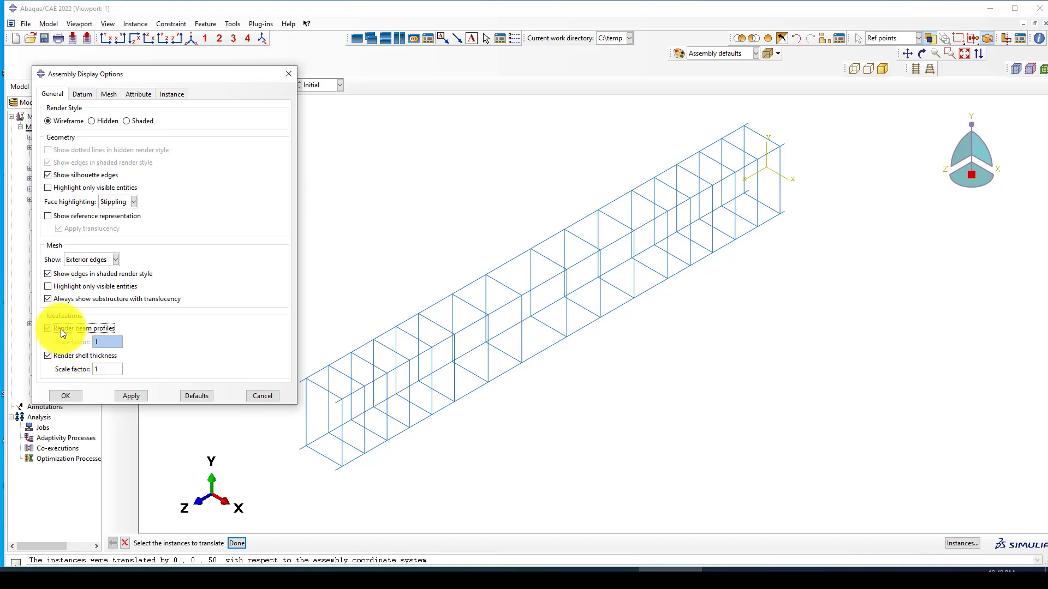
pyautogui.click(52, 354)
pyautogui.click(123, 395)
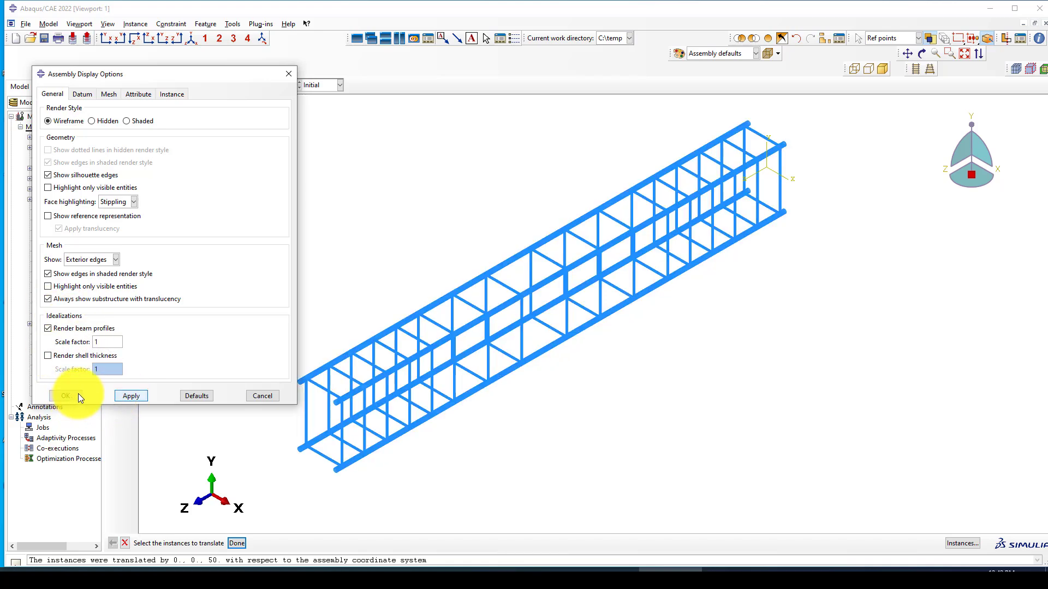
pyautogui.doubleClick(63, 397)
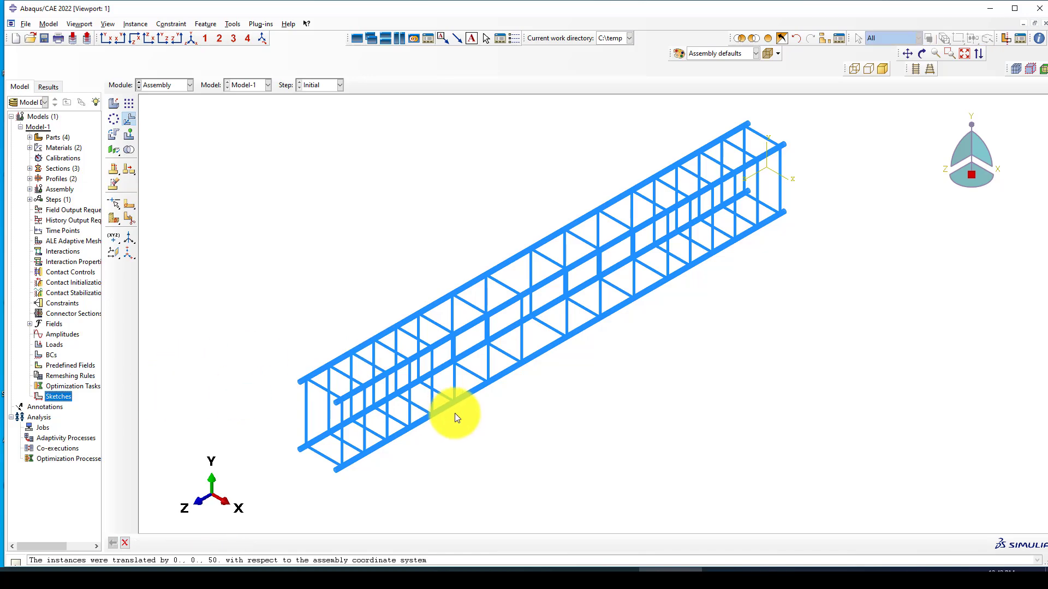
pyautogui.scroll(-5, 450, 402)
pyautogui.scroll(5, 450, 402)
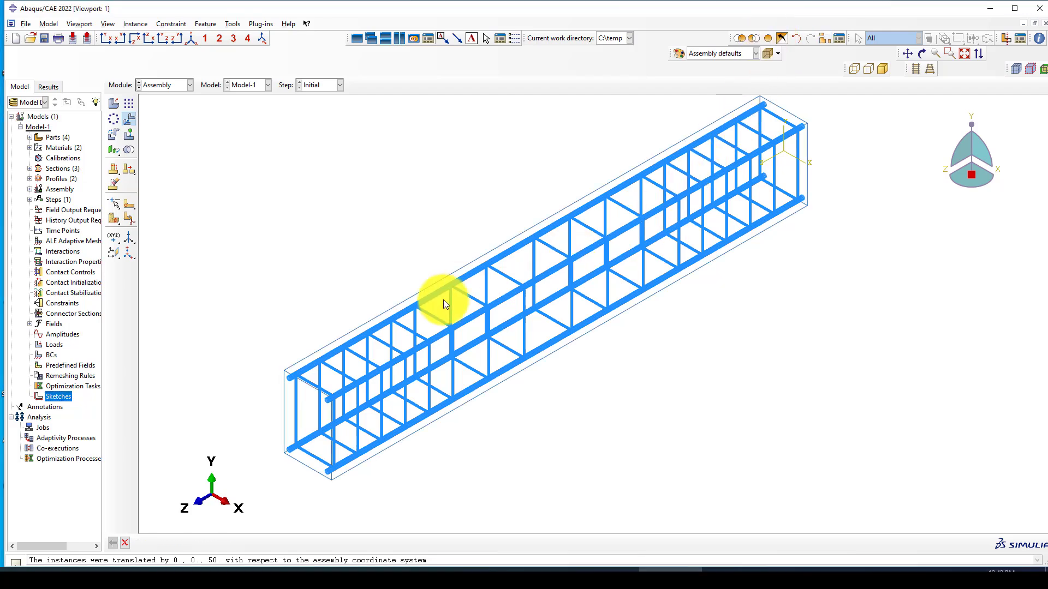
pyautogui.scroll(1, 388, 260)
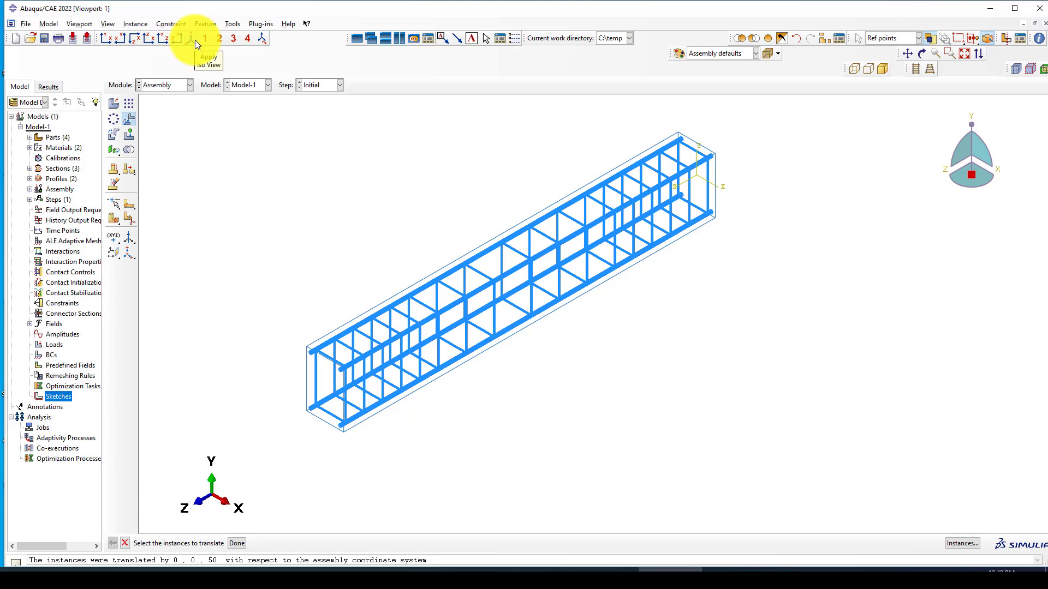
pyautogui.scroll(3, 234, 201)
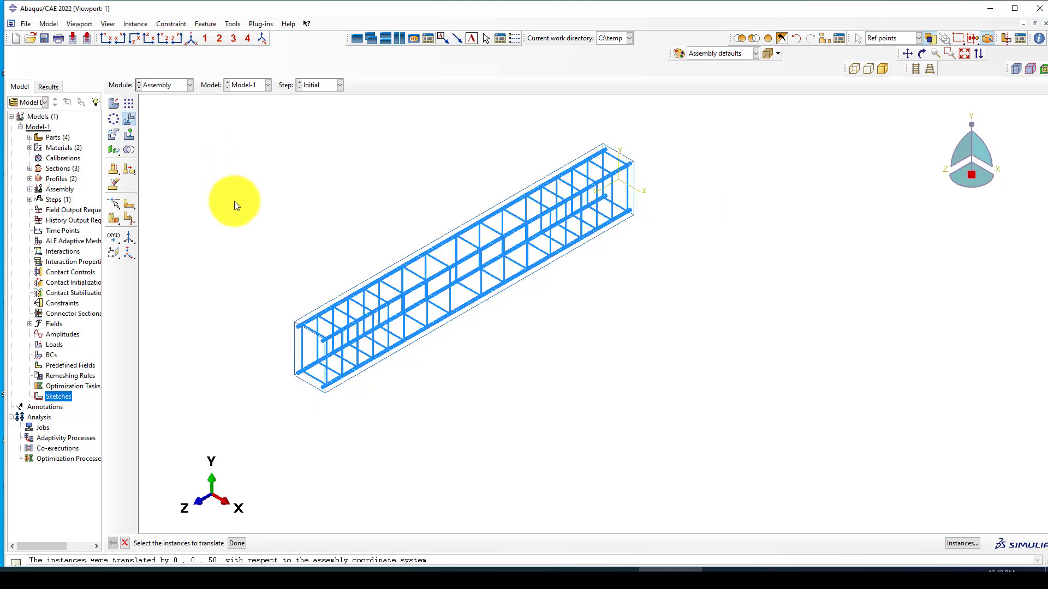
# Step: Select the whole beam and reinforcement cage for rotation and switch to shaded display
pyautogui.click(114, 137)
pyautogui.scroll(1, 274, 274)
pyautogui.moveTo(288, 267); pyautogui.dragTo(600, 396)
pyautogui.middleClick(522, 291)
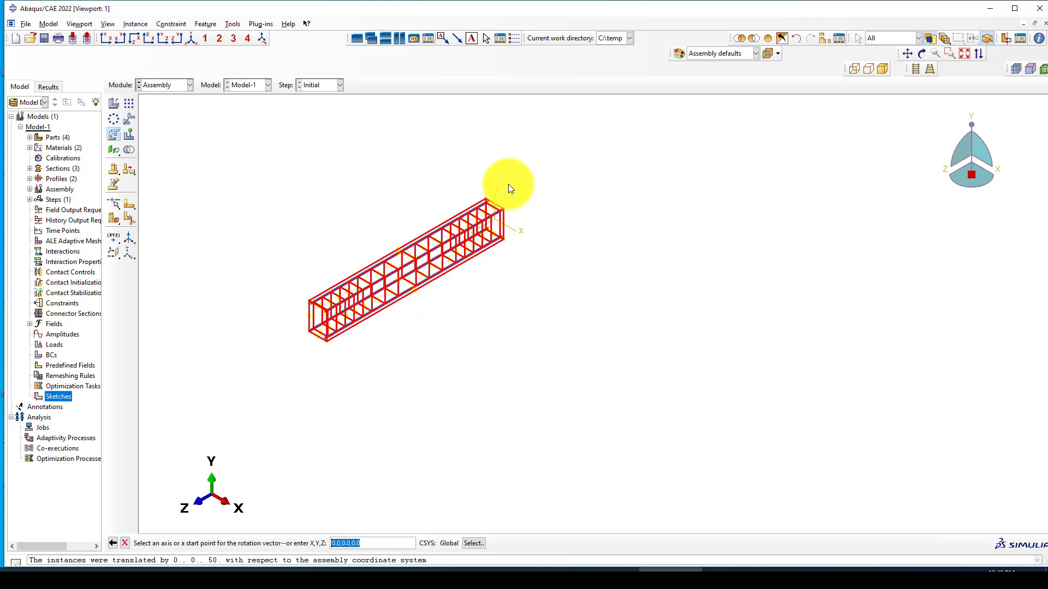
pyautogui.scroll(-2, 497, 166)
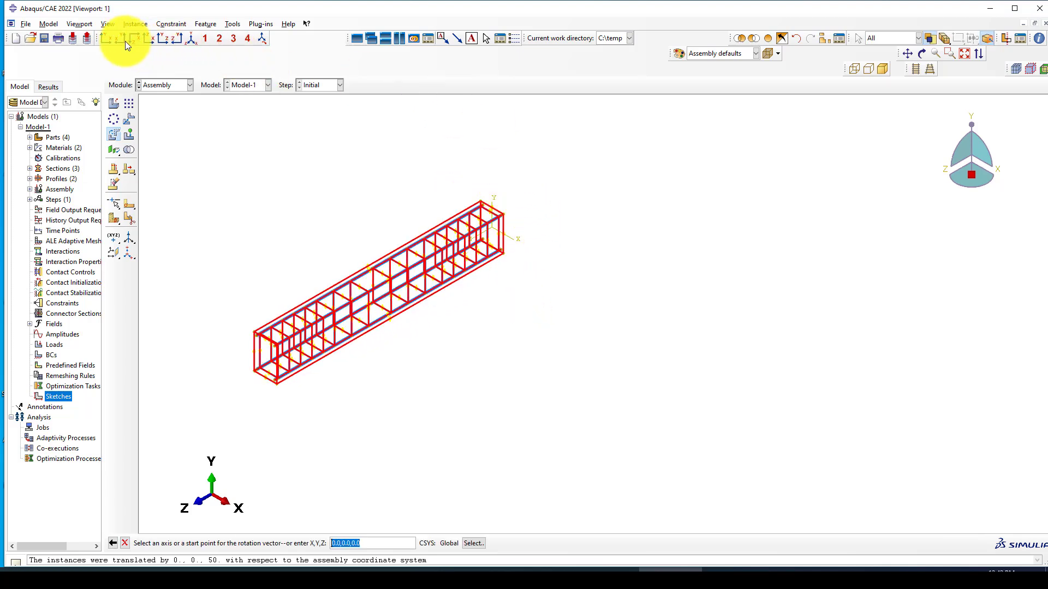
pyautogui.click(105, 39)
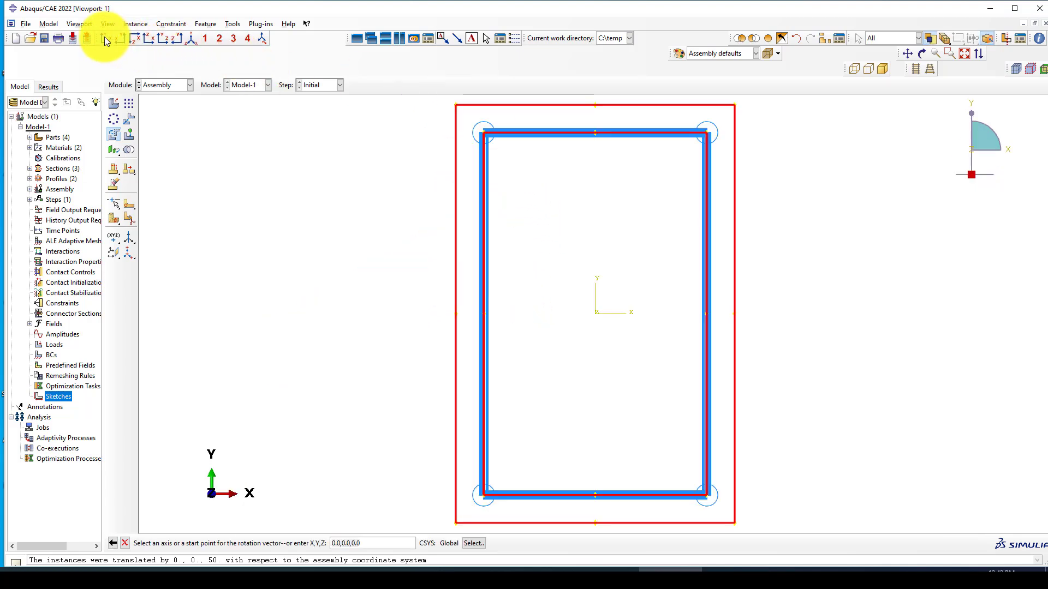
pyautogui.click(189, 40)
pyautogui.scroll(4, 370, 222)
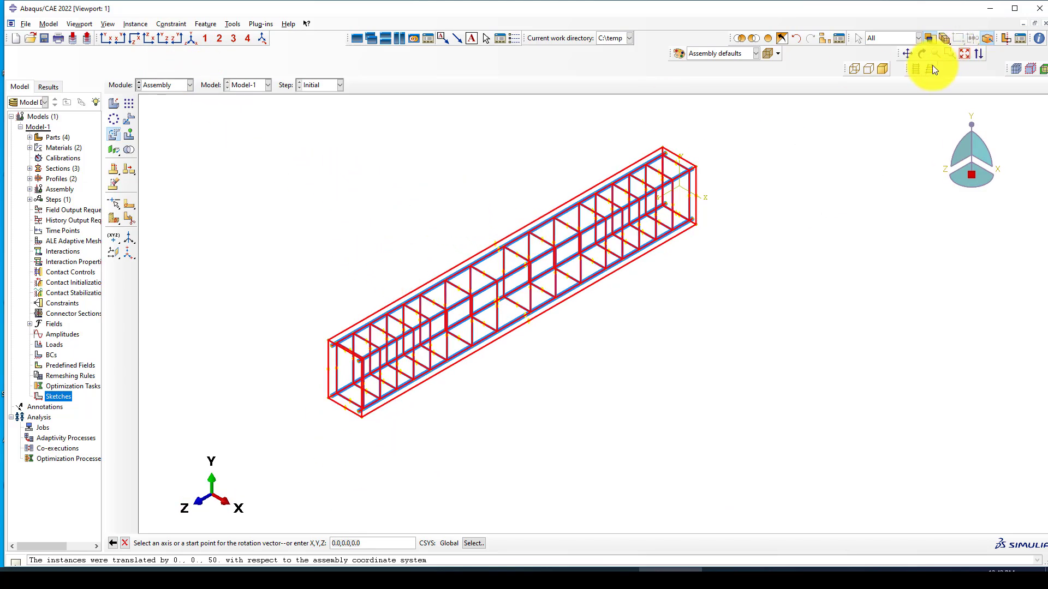
pyautogui.click(883, 70)
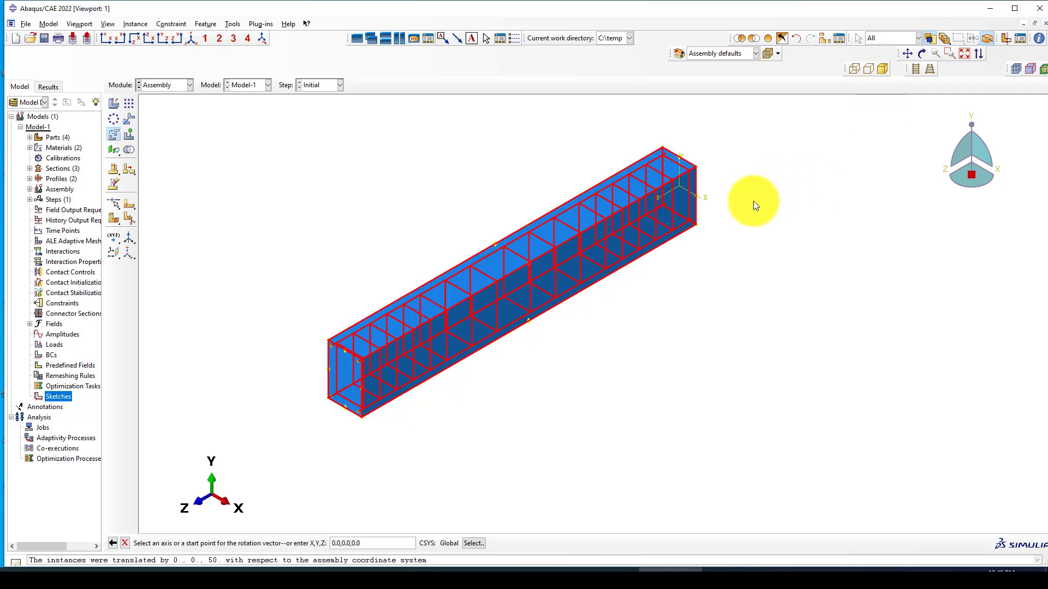
# Step: Rotate the selected instances 90 degrees about the vertical axis at the beam's right end
pyautogui.press('Return')
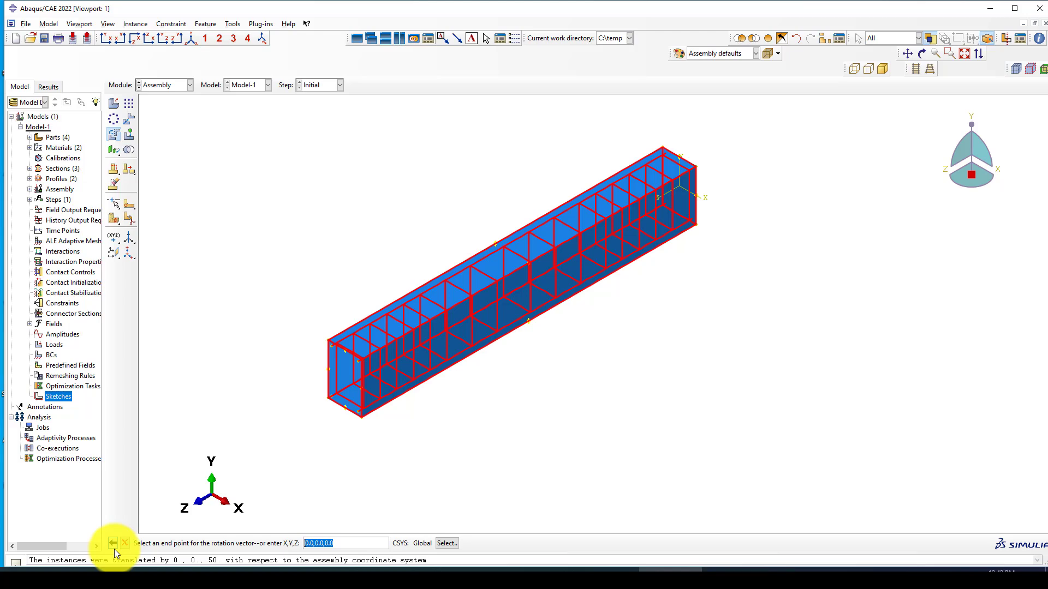
pyautogui.scroll(3, 696, 191)
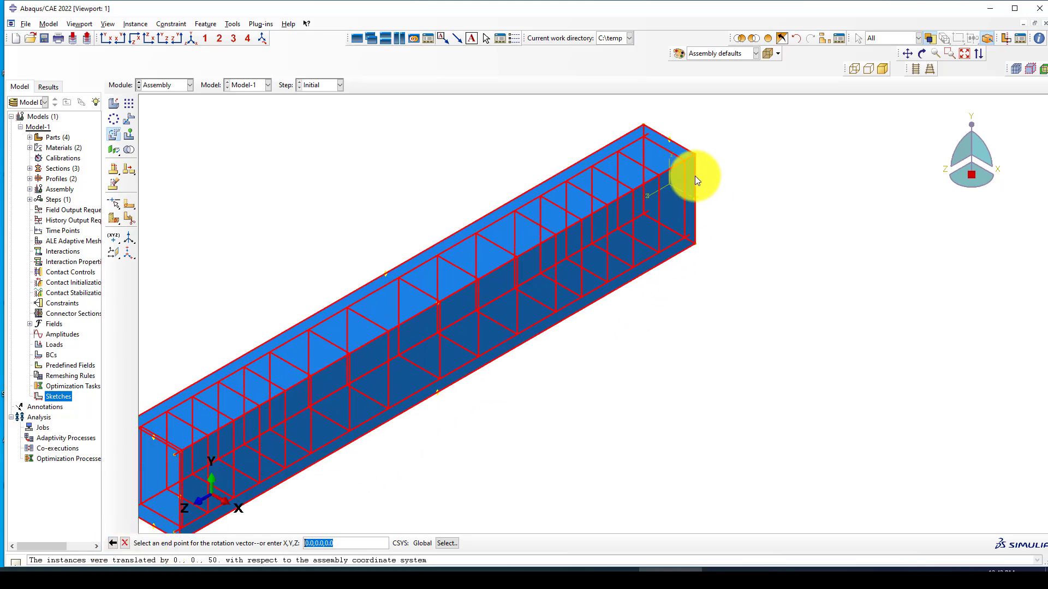
pyautogui.scroll(-3, 694, 182)
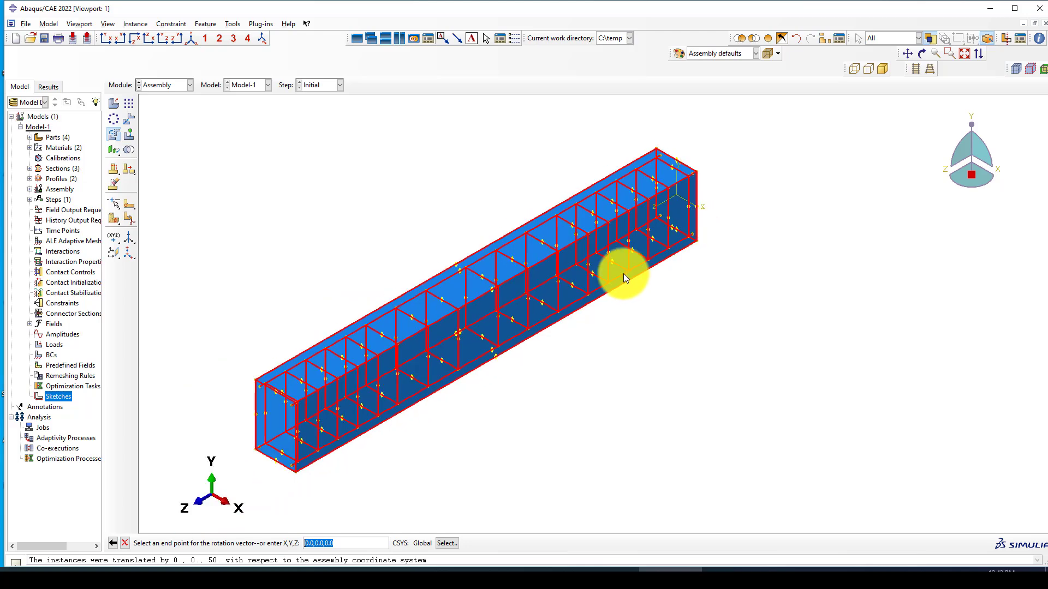
pyautogui.click(113, 543)
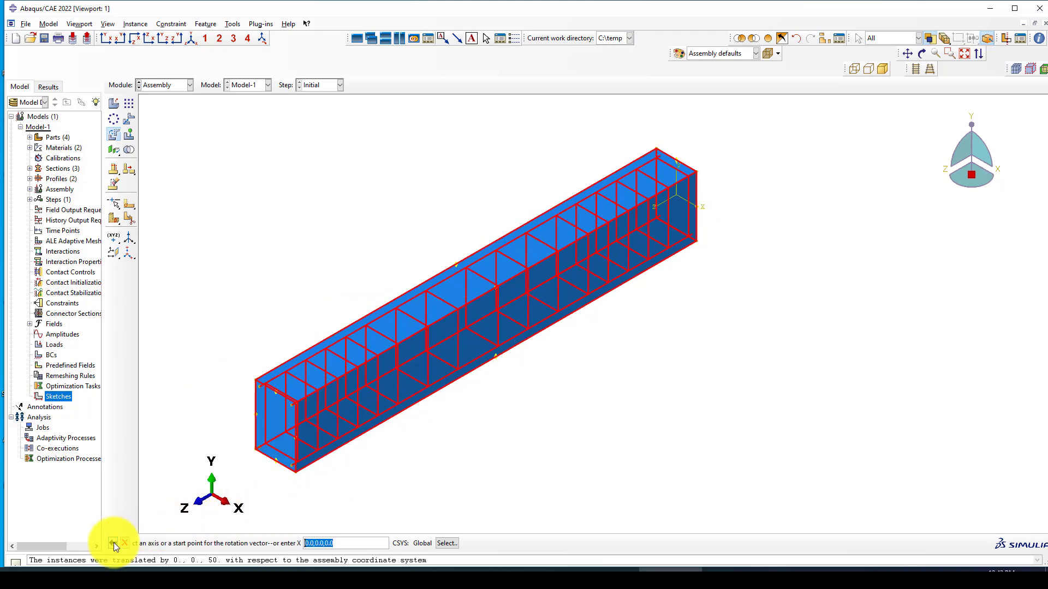
pyautogui.click(696, 184)
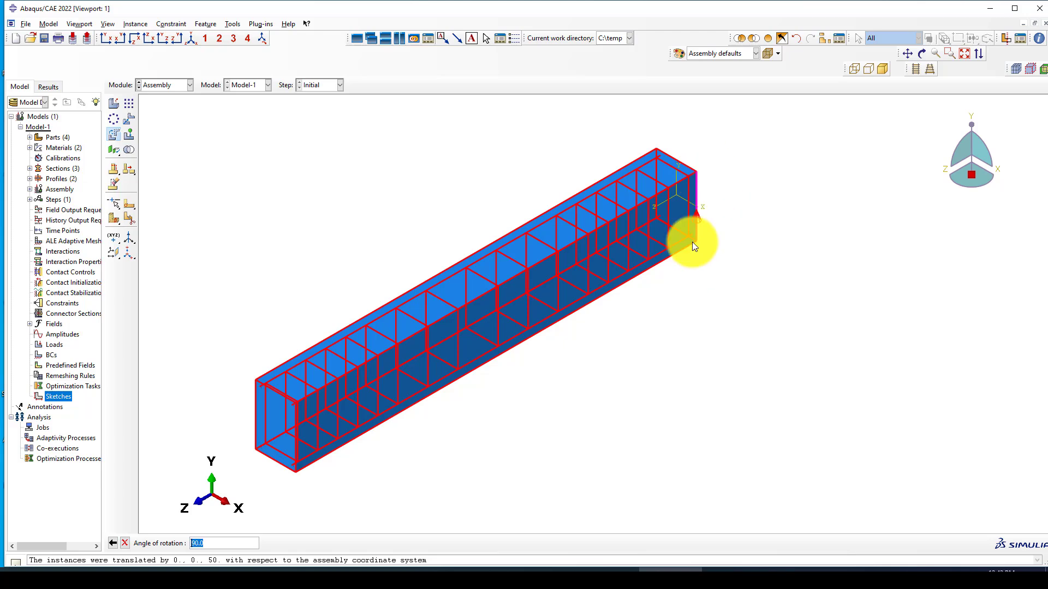
pyautogui.press('Return')
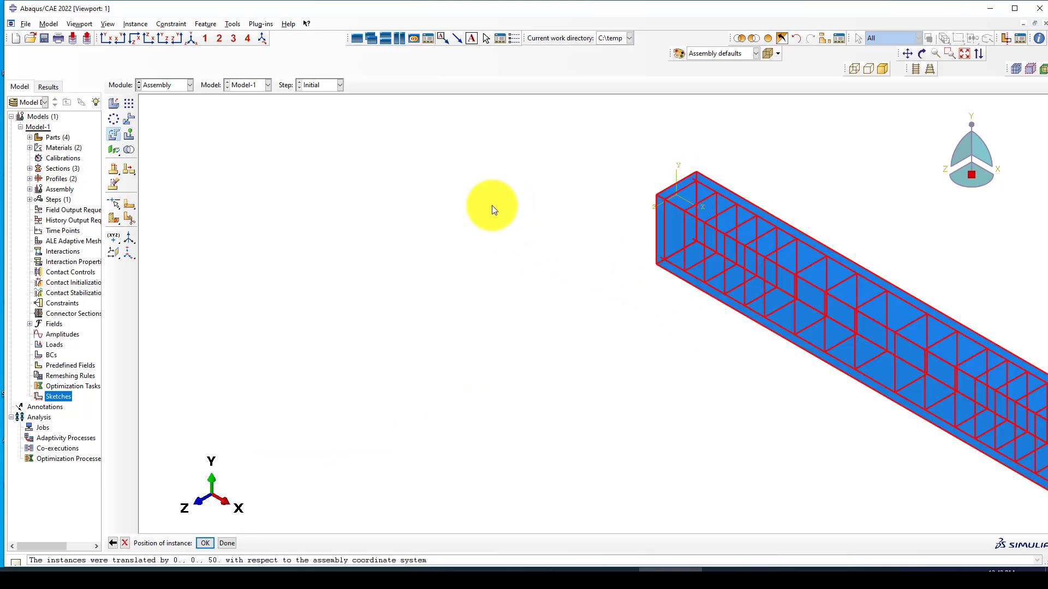
pyautogui.middleClick(492, 205)
pyautogui.scroll(6, 420, 196)
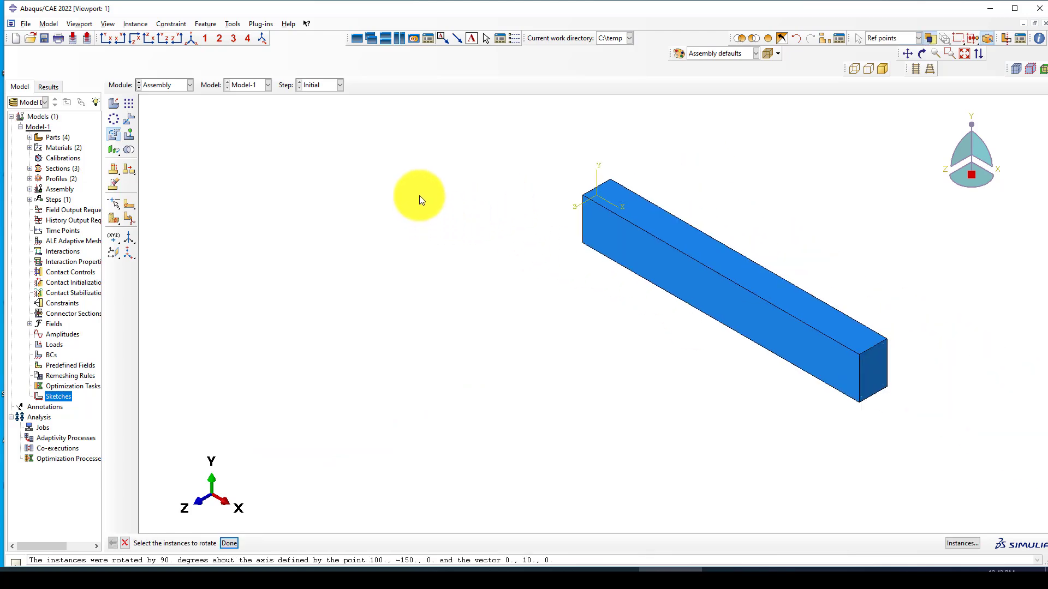
pyautogui.click(129, 118)
# Step: Translate the beam and cage by (100, -150, 0) using its corner as start point
pyautogui.moveTo(488, 162); pyautogui.dragTo(843, 388)
pyautogui.middleClick(600, 347)
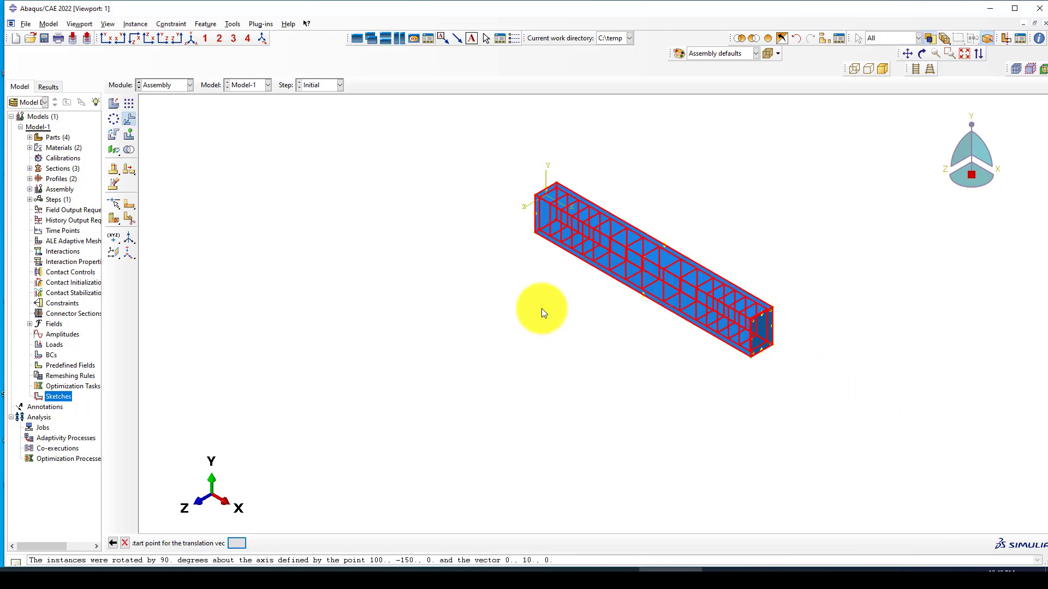
pyautogui.keyDown('ctrl'); pyautogui.keyDown('alt'); pyautogui.moveTo(483, 222); pyautogui.dragTo(585, 246); pyautogui.keyUp('alt'); pyautogui.keyUp('ctrl')
pyautogui.scroll(-4, 545, 178)
pyautogui.scroll(-4, 546, 185)
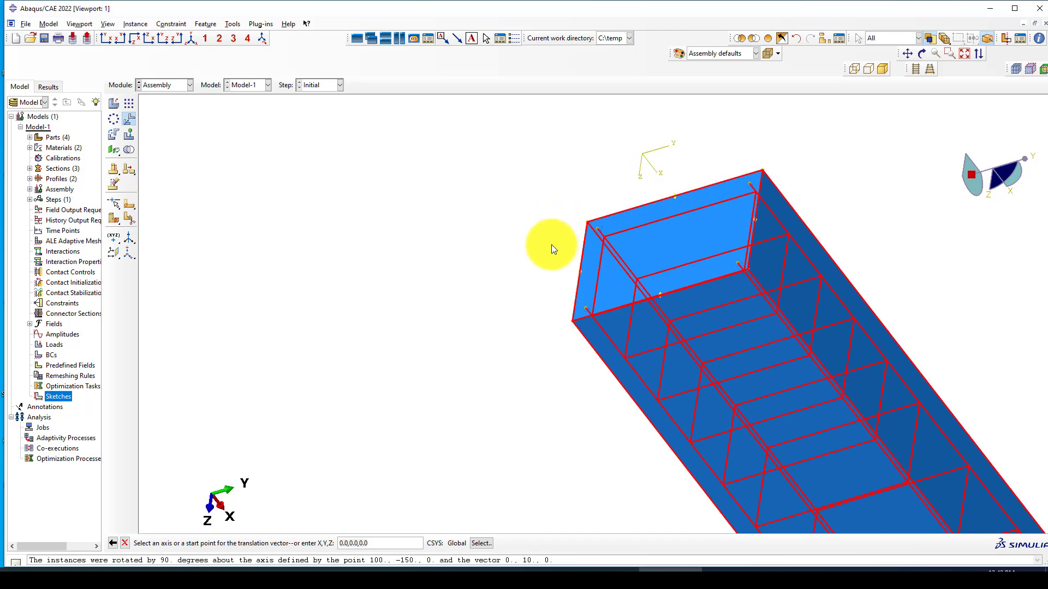
pyautogui.click(587, 225)
pyautogui.click(587, 224)
pyautogui.middleClick(552, 179)
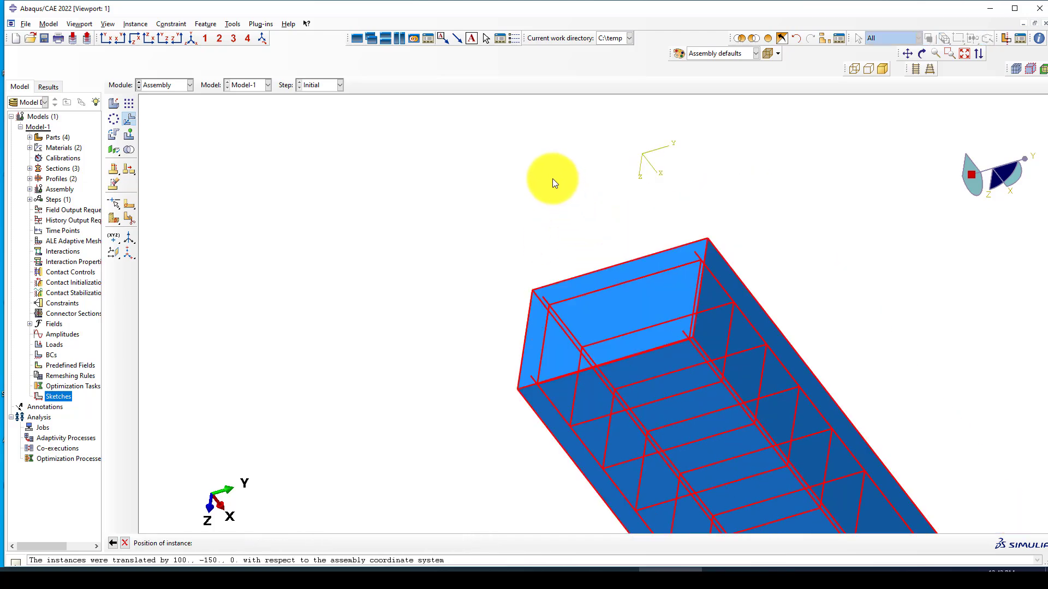
pyautogui.scroll(2, 368, 252)
pyautogui.scroll(5, 525, 172)
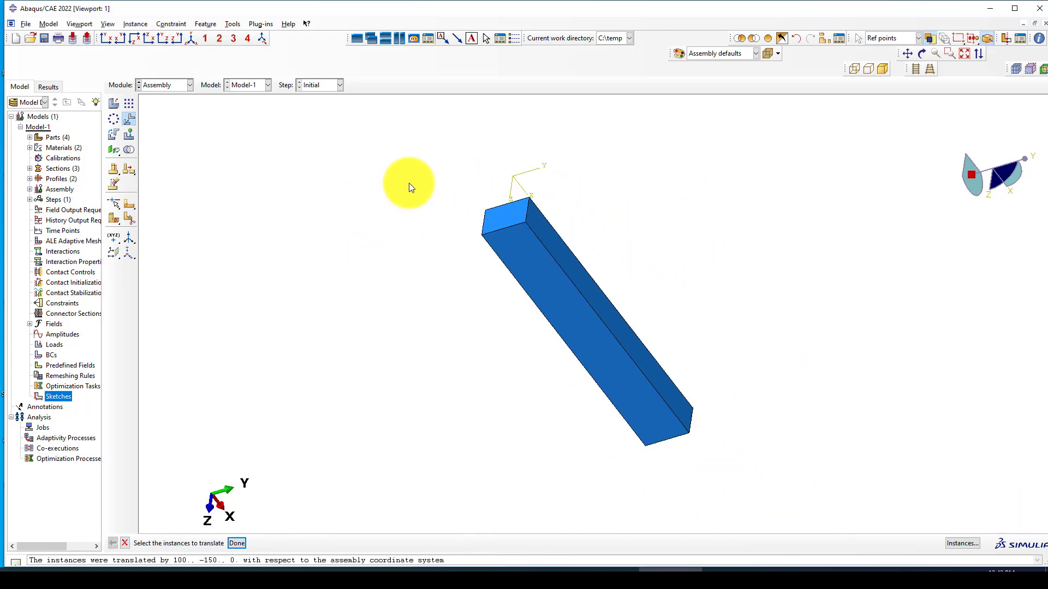
pyautogui.click(194, 41)
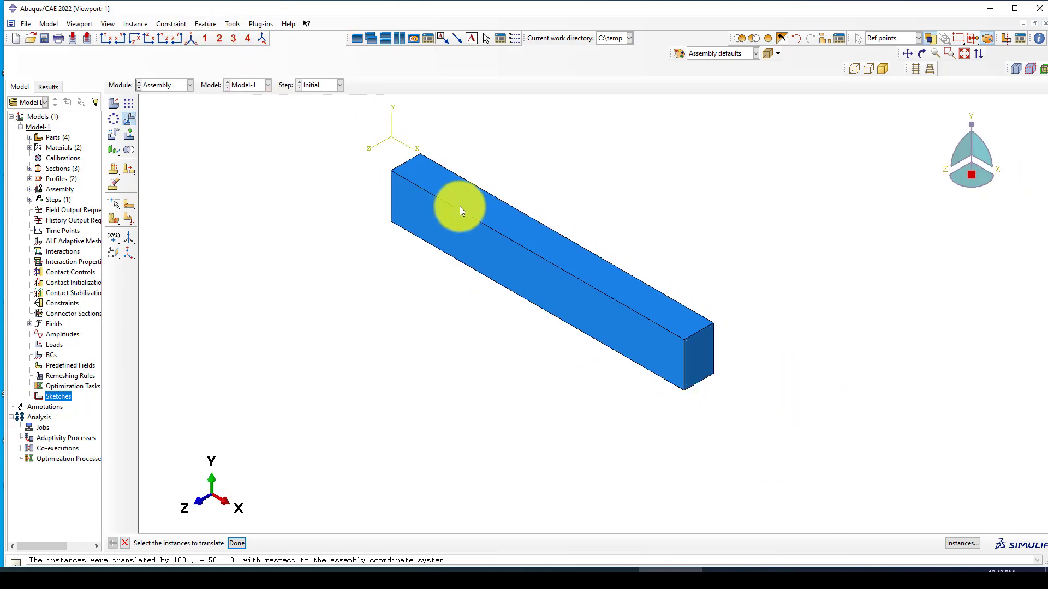
# Step: Translate the beam again from its corner to the origin, a shift of (-200, 300, 0)
pyautogui.moveTo(363, 154); pyautogui.dragTo(764, 407)
pyautogui.middleClick(346, 297)
pyautogui.scroll(-4, 372, 161)
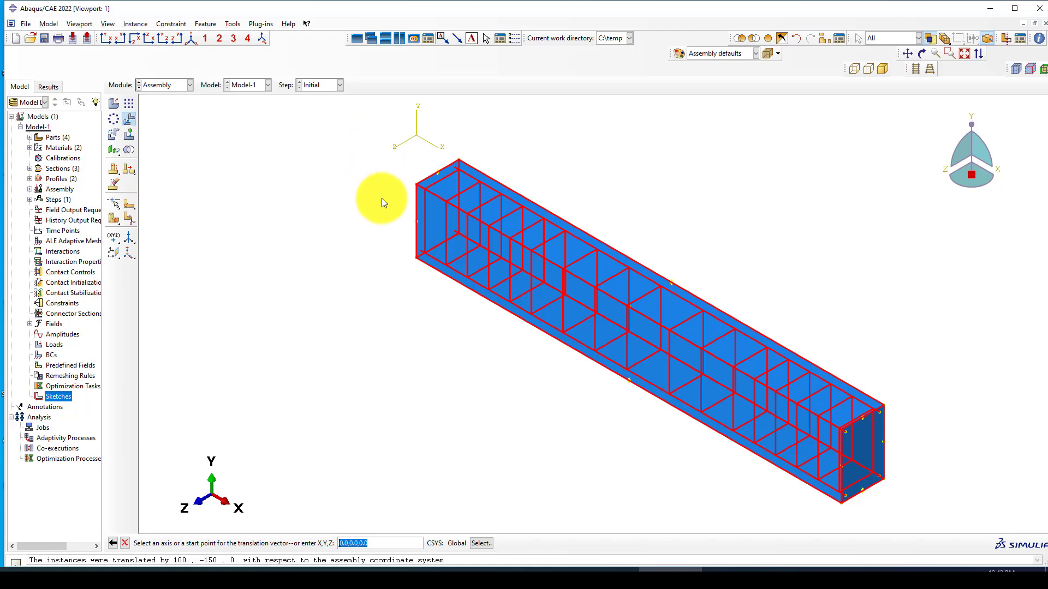
pyautogui.keyDown('ctrl'); pyautogui.keyDown('alt'); pyautogui.moveTo(381, 198); pyautogui.dragTo(449, 188); pyautogui.keyUp('alt'); pyautogui.keyUp('ctrl')
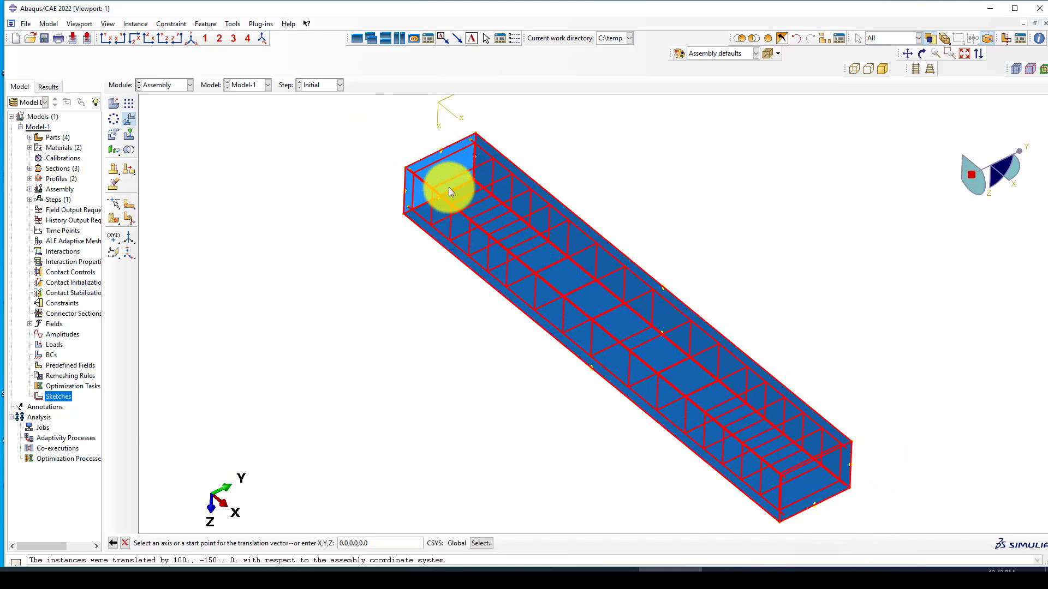
pyautogui.click(404, 168)
pyautogui.middleClick(375, 170)
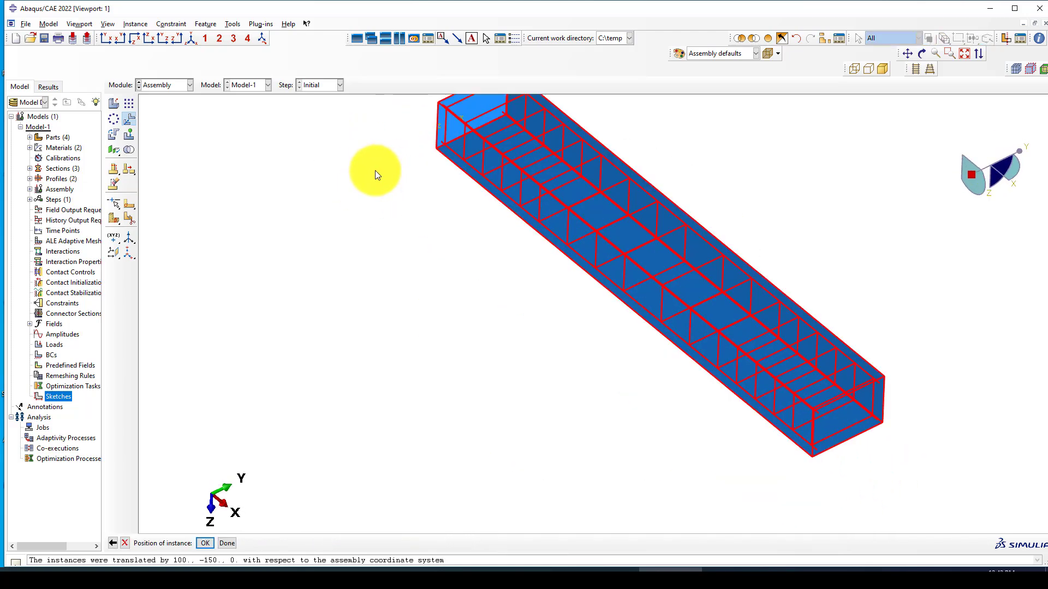
pyautogui.middleClick(375, 170)
pyautogui.click(190, 38)
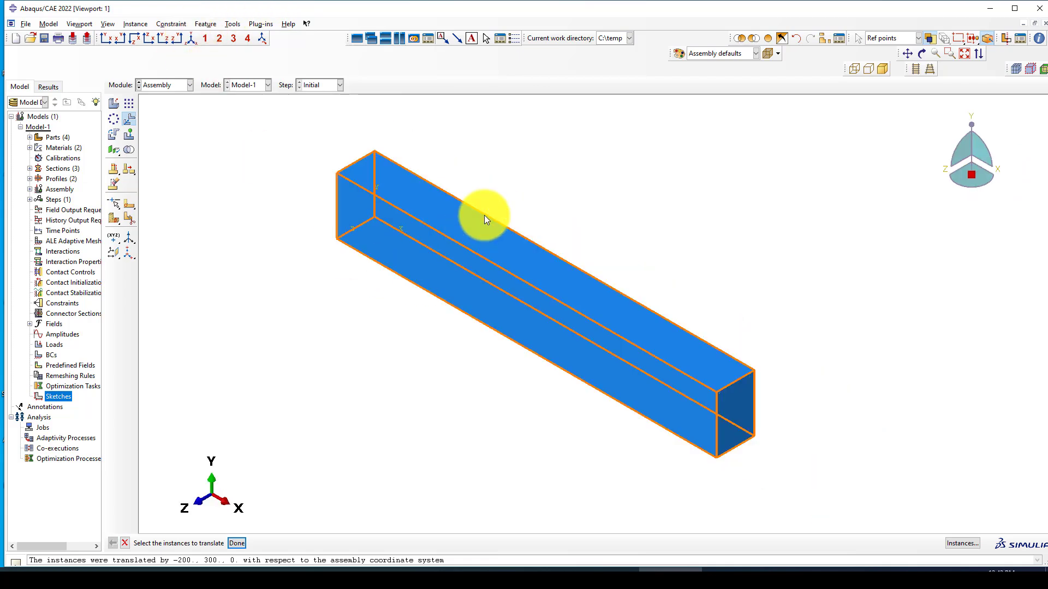
# Step: Create a Support part instance with Auto-offset from other instances enabled
pyautogui.click(114, 103)
pyautogui.click(77, 180)
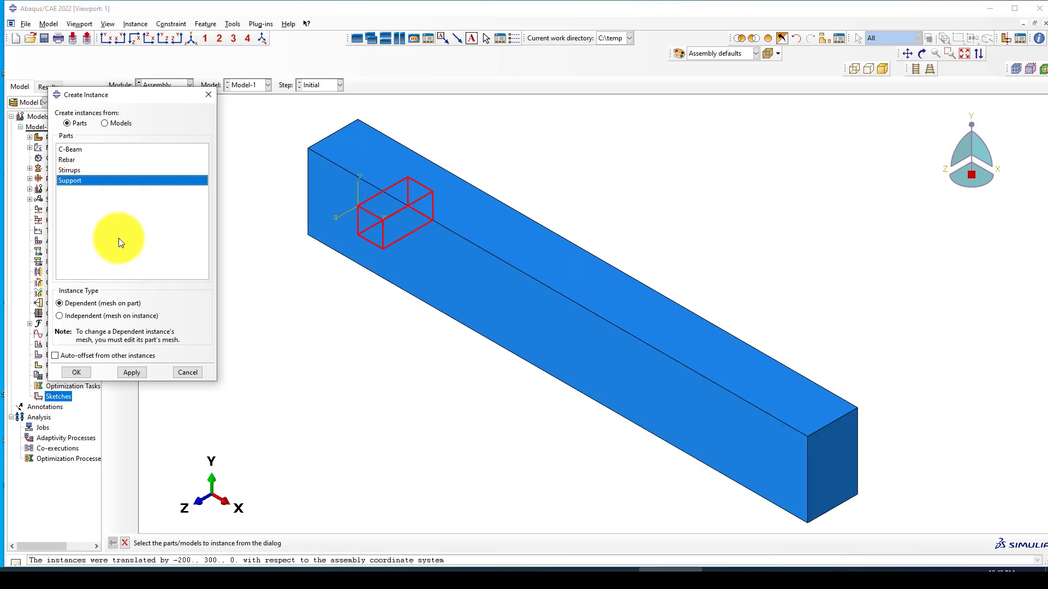
pyautogui.click(80, 358)
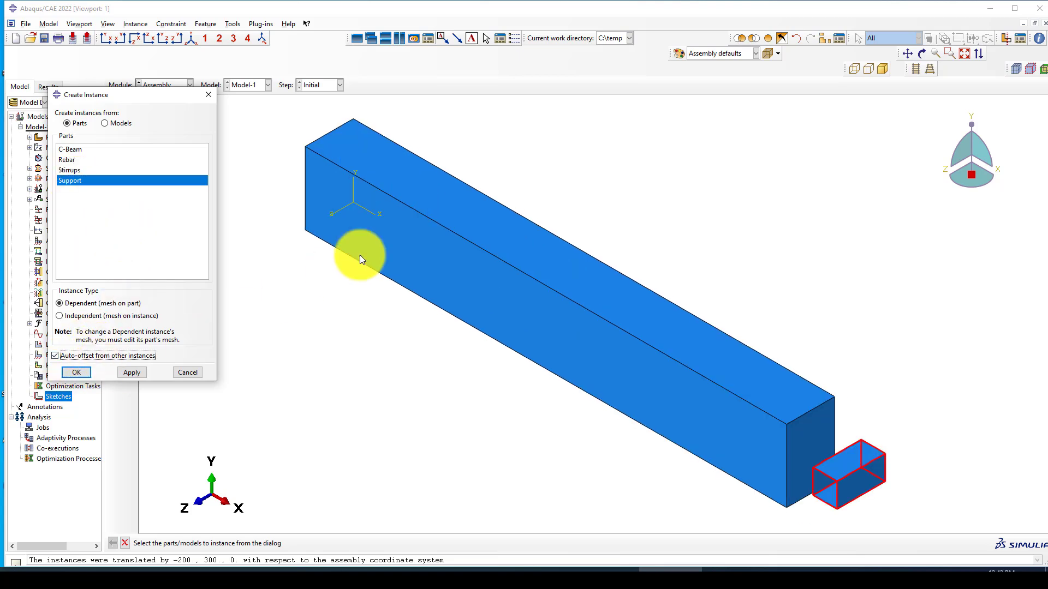
pyautogui.click(77, 373)
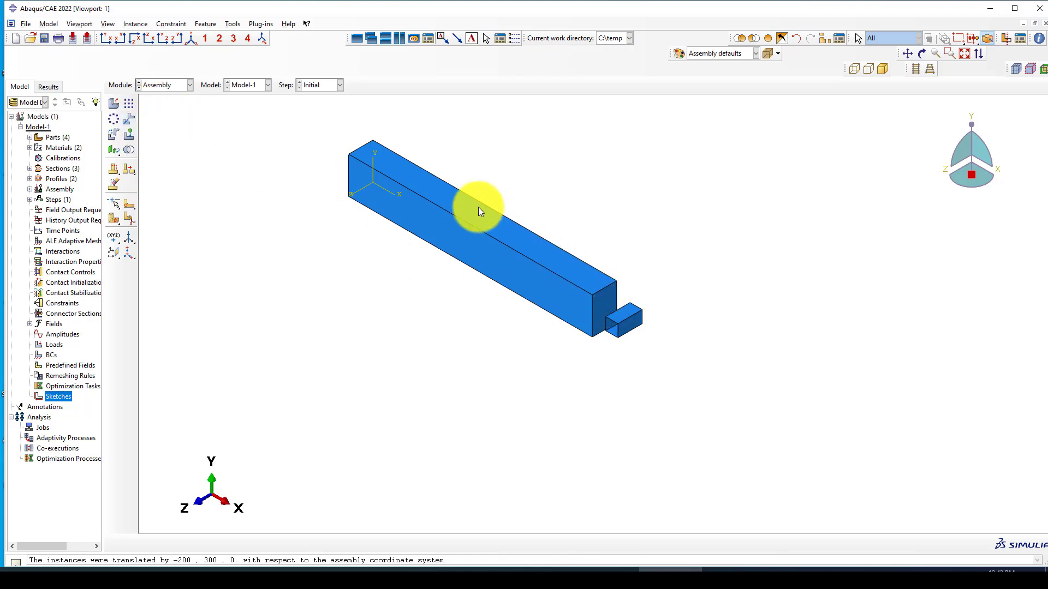
pyautogui.scroll(1, 451, 209)
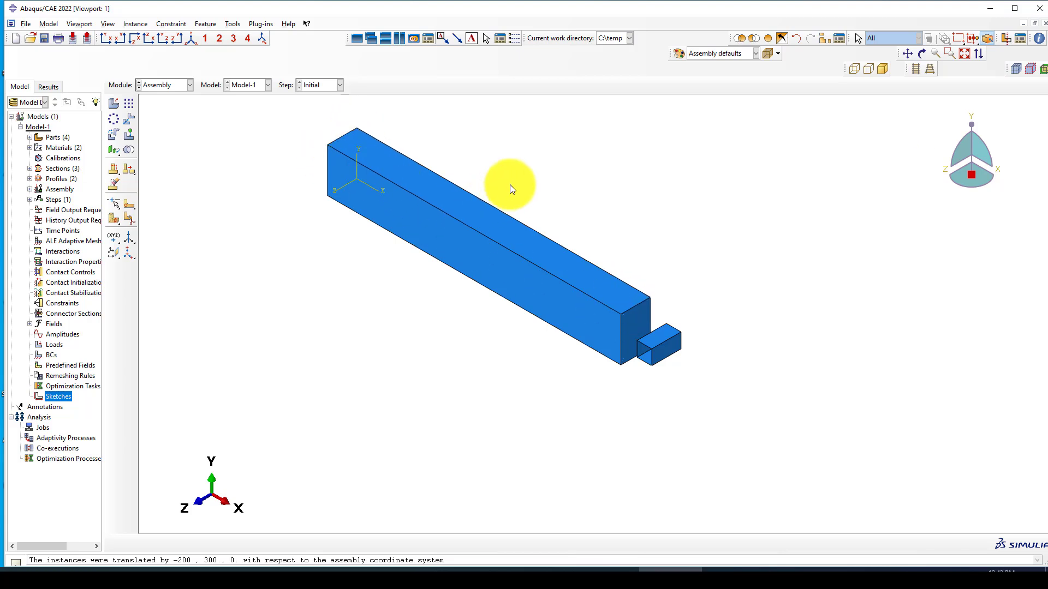
# Step: Switch to the Part module and display the C-Beam part
pyautogui.click(161, 89)
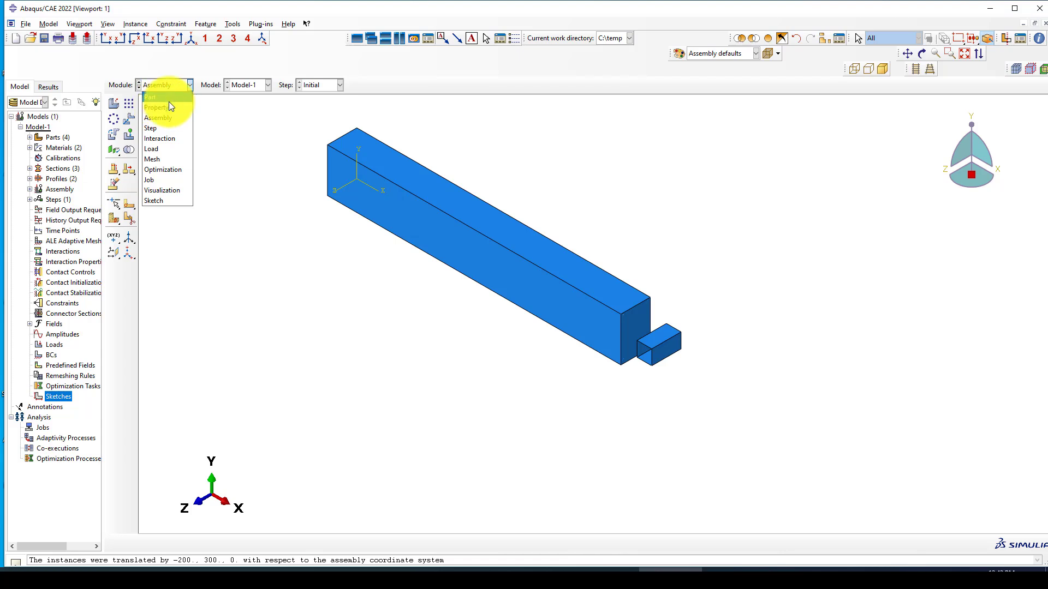
pyautogui.click(167, 98)
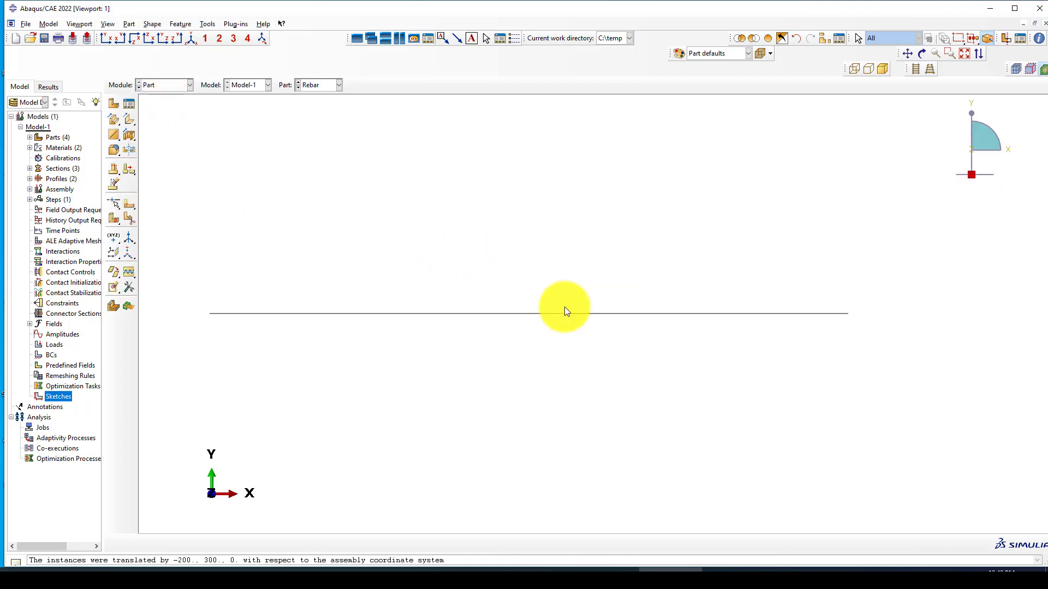
pyautogui.click(310, 87)
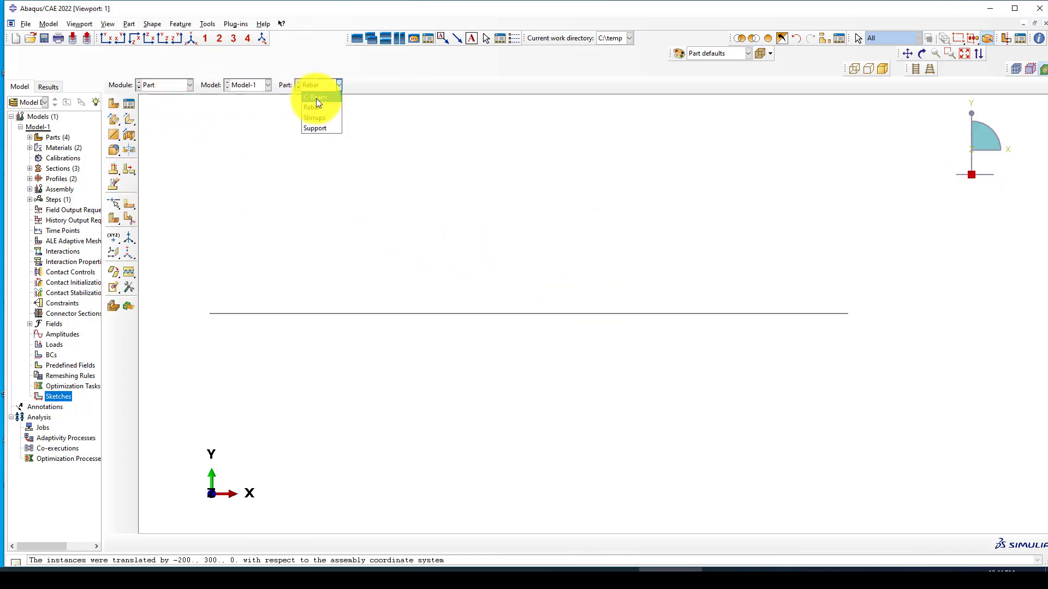
pyautogui.click(316, 98)
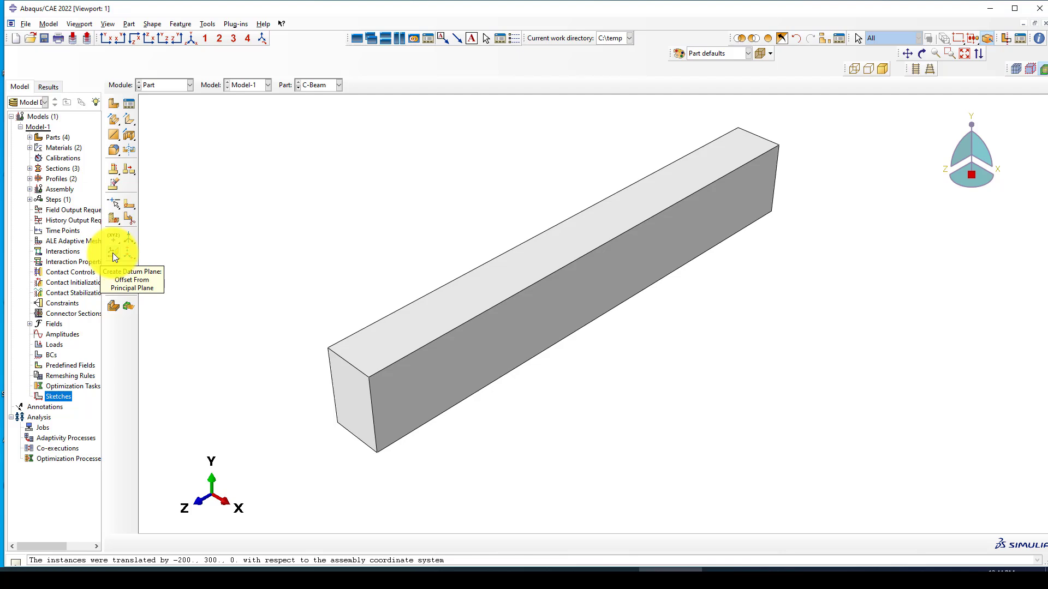
# Step: Create a datum plane offset 100 inward from the C-Beam's end face
pyautogui.click(113, 253)
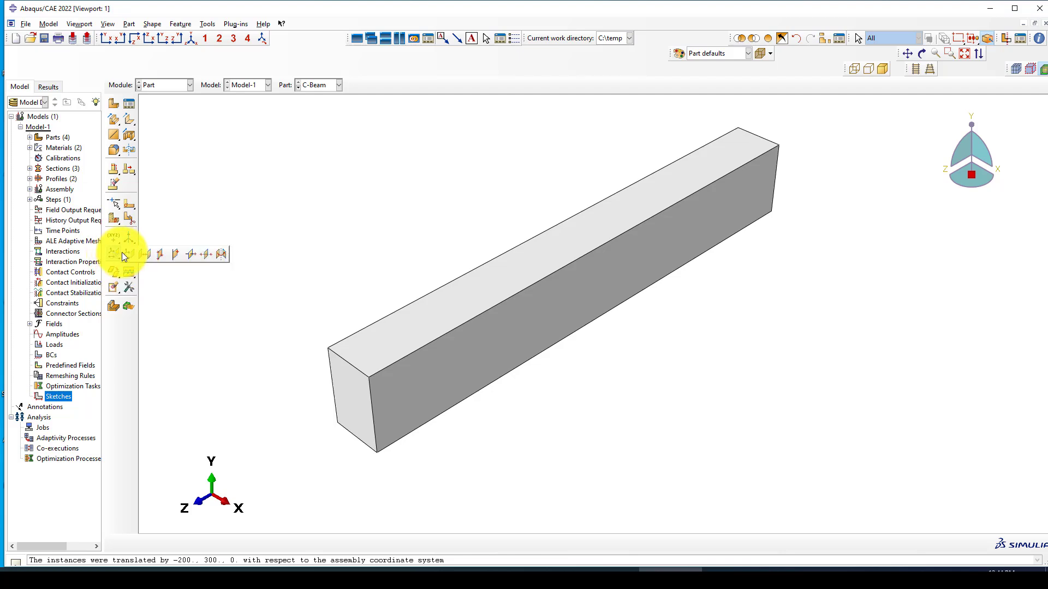
pyautogui.click(132, 253)
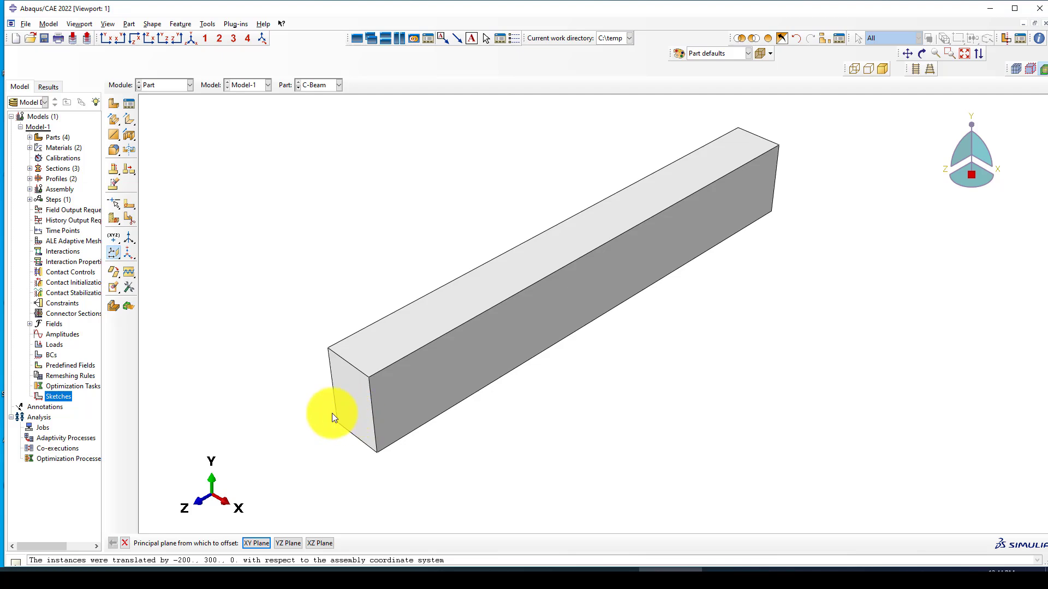
pyautogui.click(116, 254)
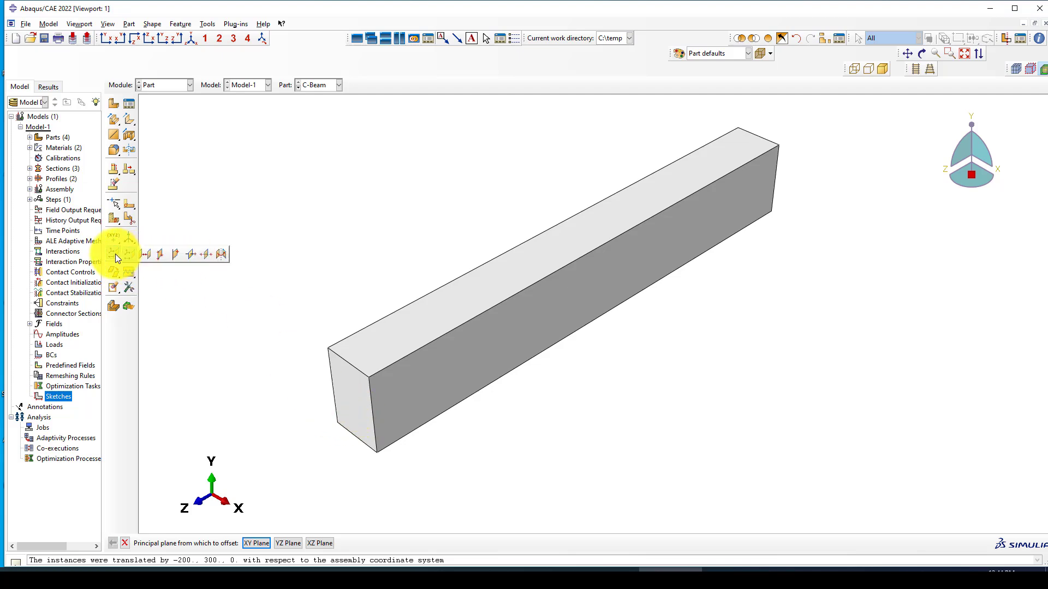
pyautogui.click(145, 256)
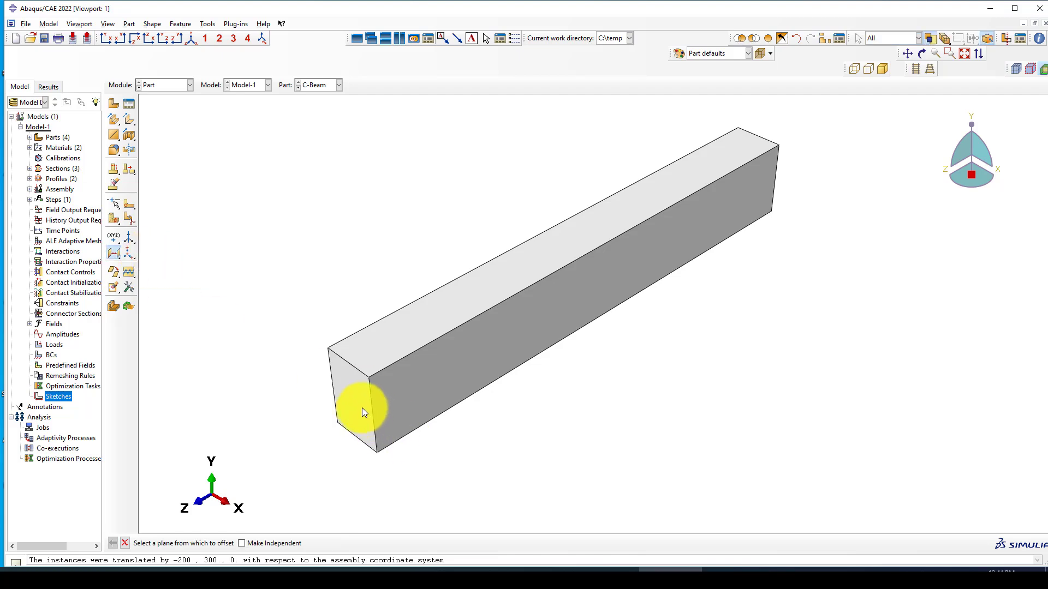
pyautogui.click(362, 408)
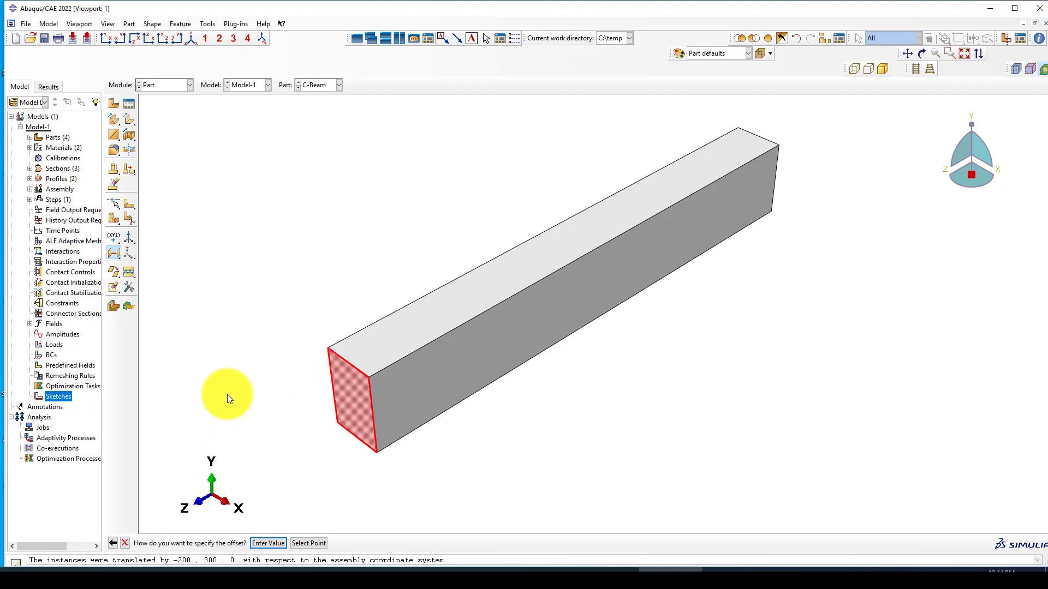
pyautogui.press('Return')
pyautogui.click(255, 543)
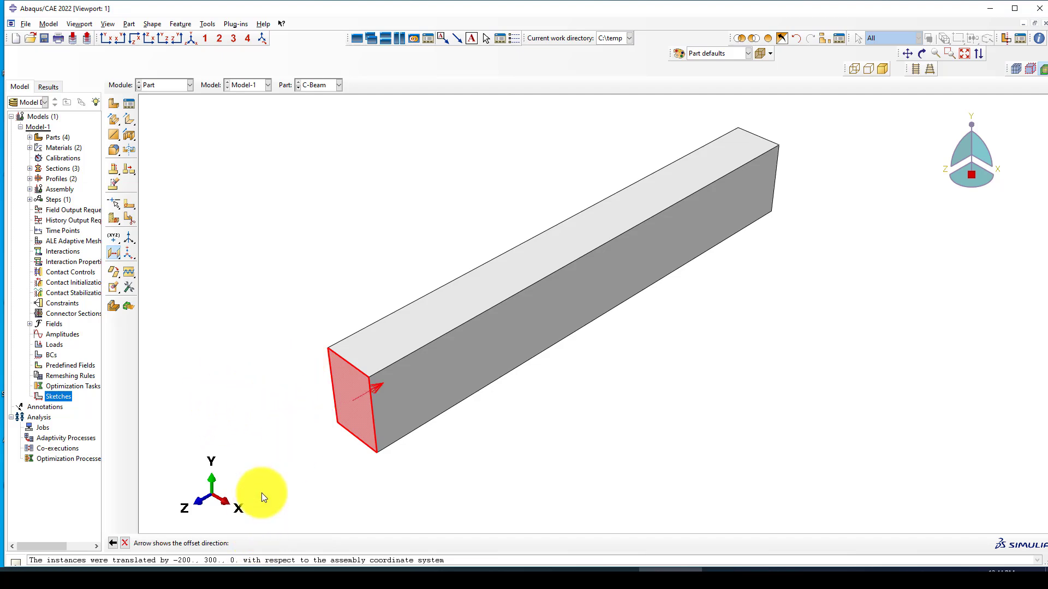
pyautogui.press('Return')
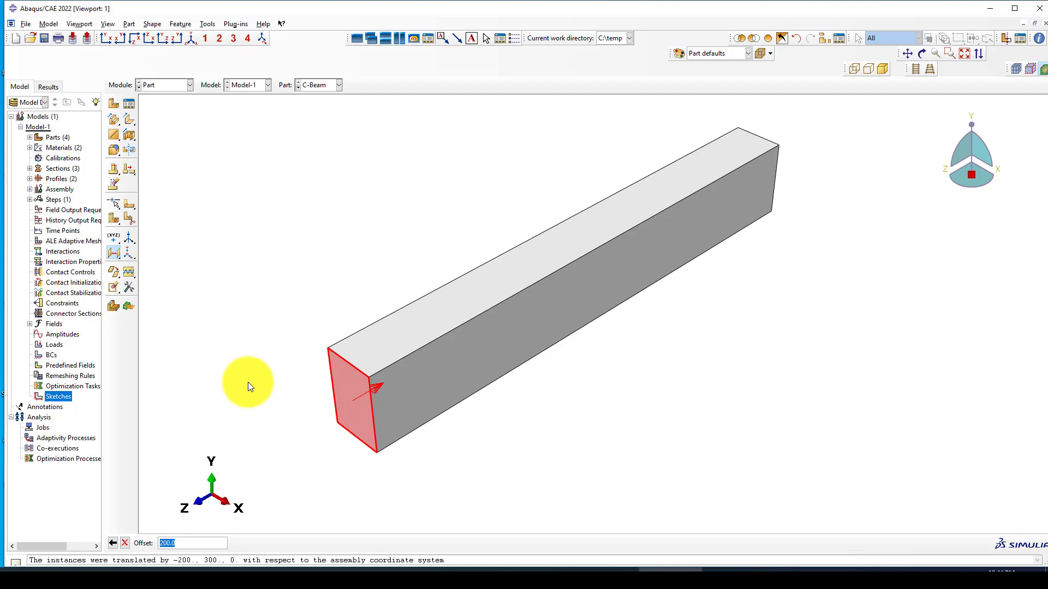
pyautogui.write('100')
pyautogui.press('Return')
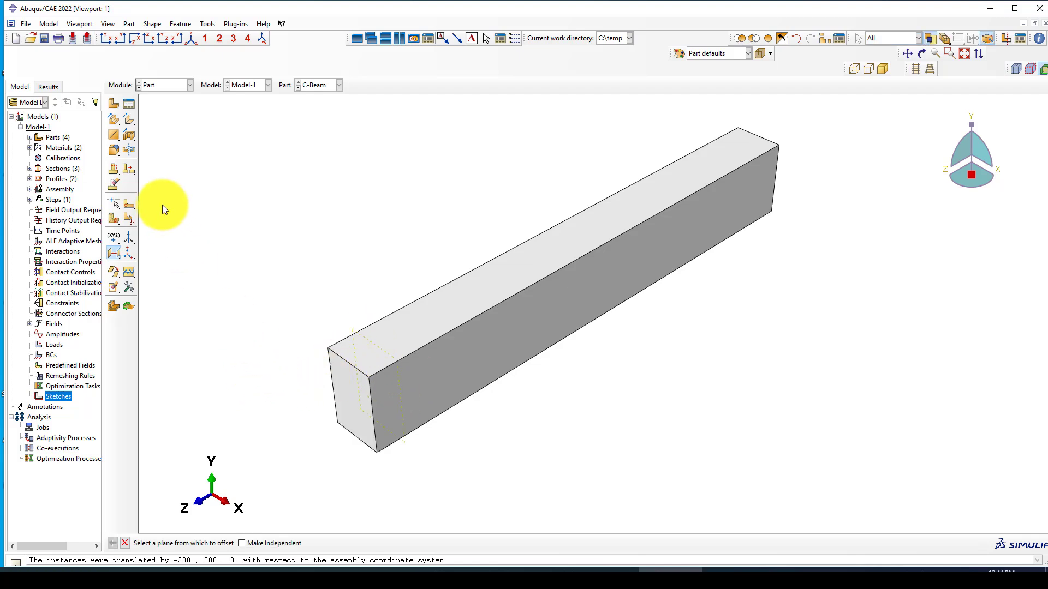
# Step: Create a second datum plane offset 900 inward from the same end face
pyautogui.click(353, 387)
pyautogui.press('Return')
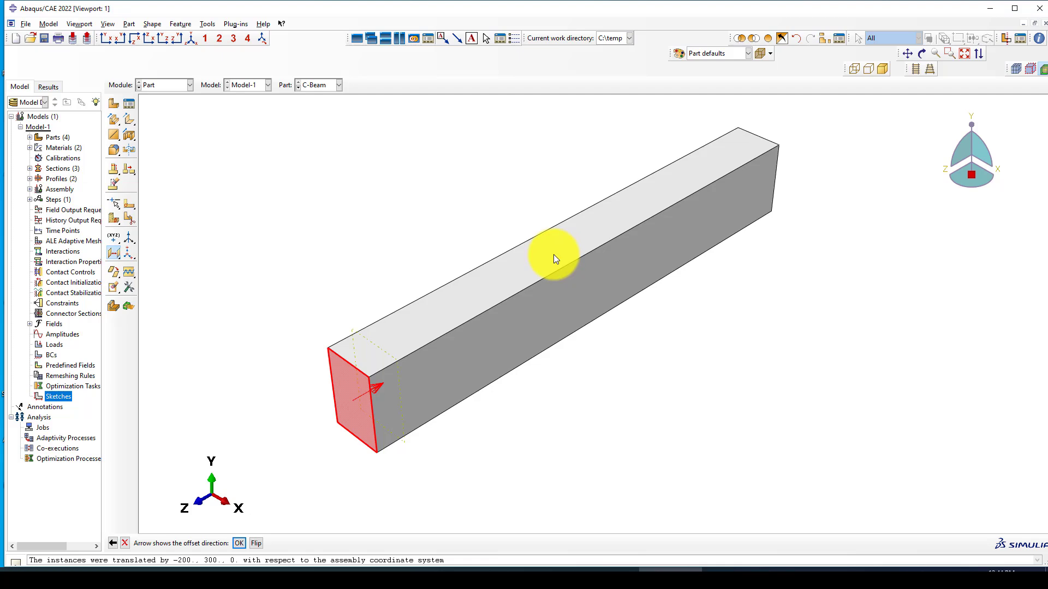
pyautogui.click(239, 543)
pyautogui.write('9')
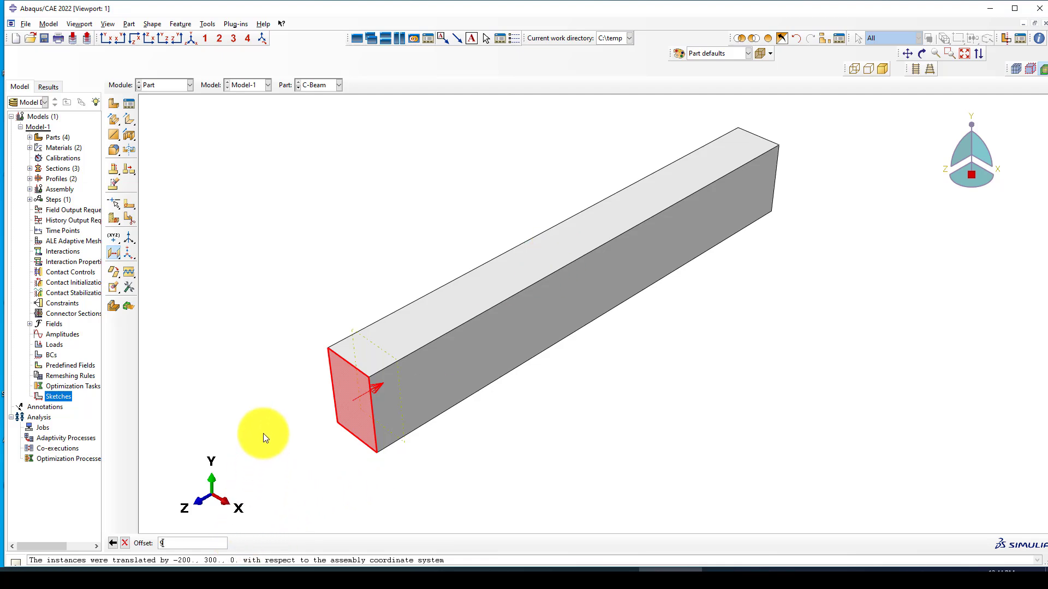
pyautogui.write('00')
pyautogui.press('Return')
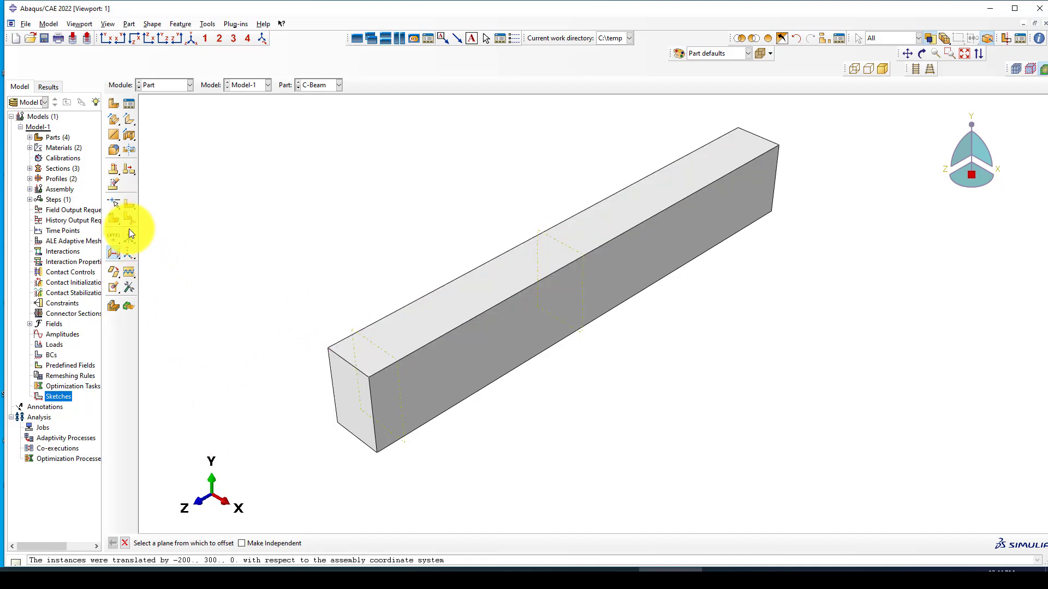
# Step: Delete the old mid-beam feature from the C-Beam
pyautogui.click(117, 186)
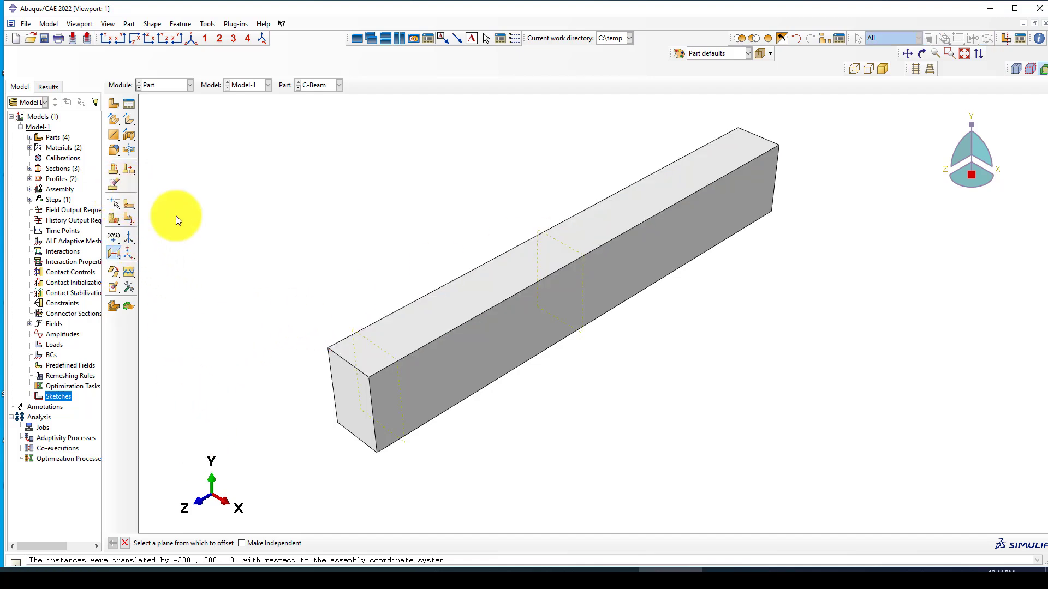
pyautogui.click(558, 241)
pyautogui.middleClick(430, 217)
pyautogui.click(247, 544)
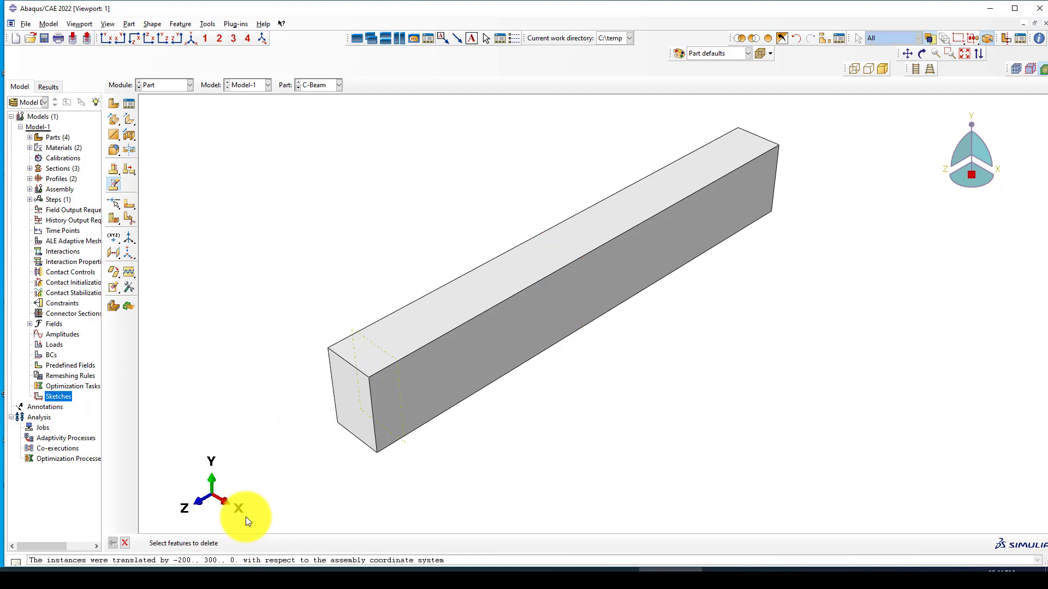
# Step: Create two mid-span datum planes offset 95 and 105 inward from the end face
pyautogui.click(114, 217)
pyautogui.click(117, 256)
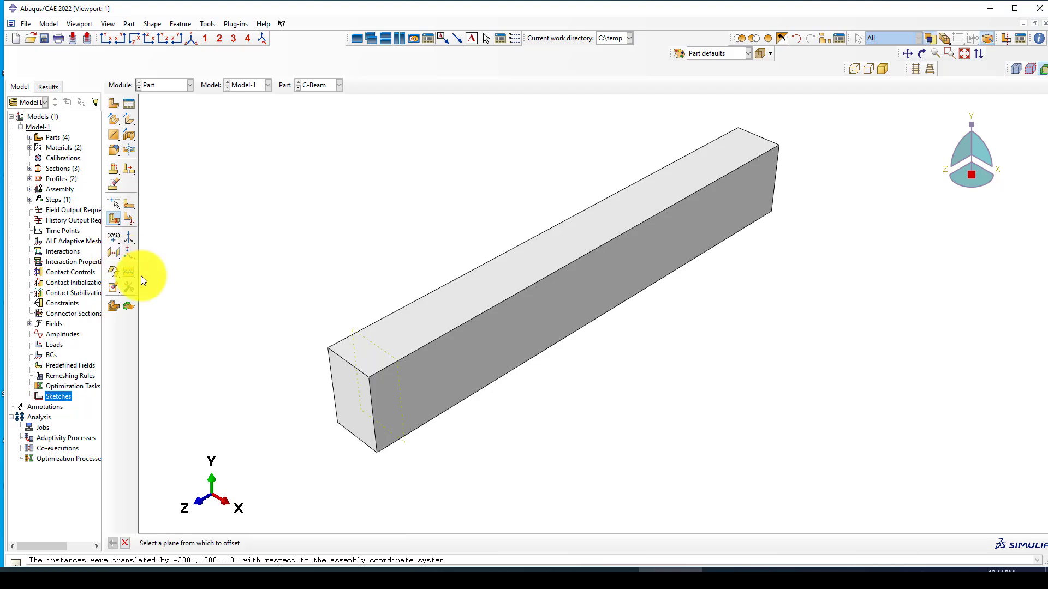
pyautogui.click(361, 408)
pyautogui.press('Return')
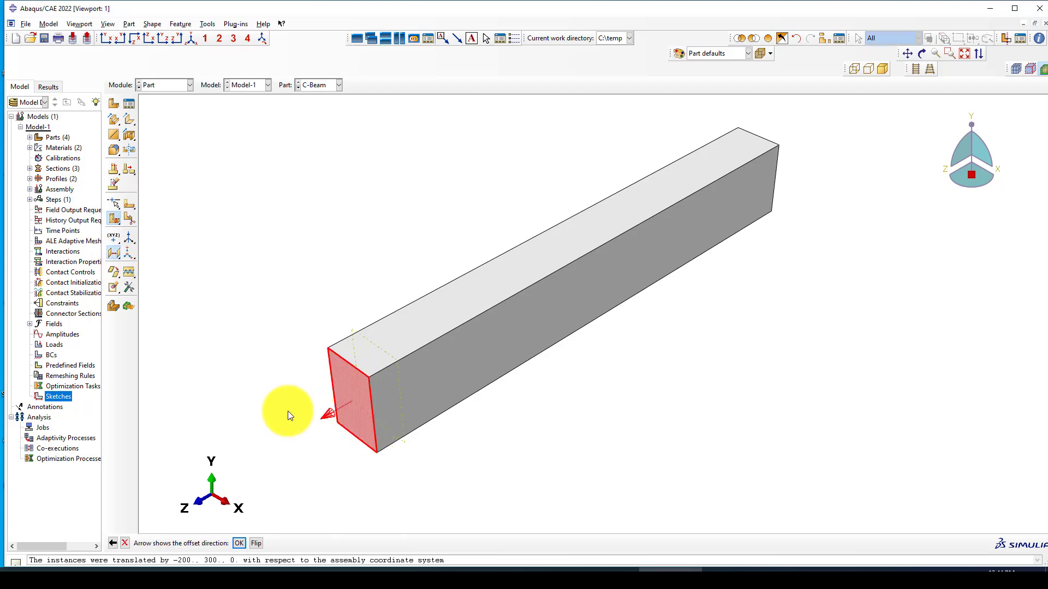
pyautogui.click(257, 544)
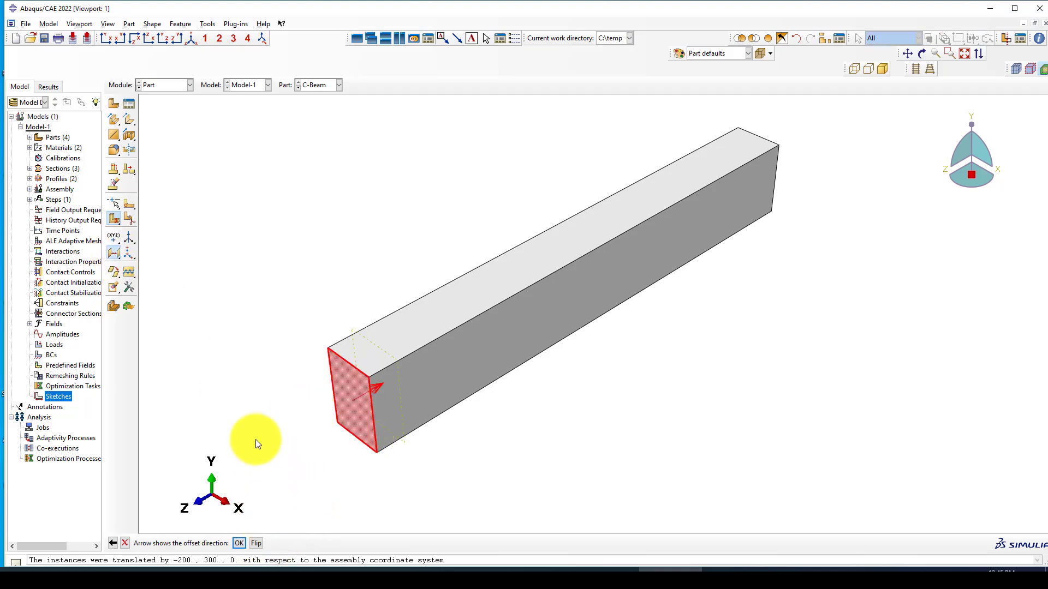
pyautogui.press('Return')
pyautogui.write('950')
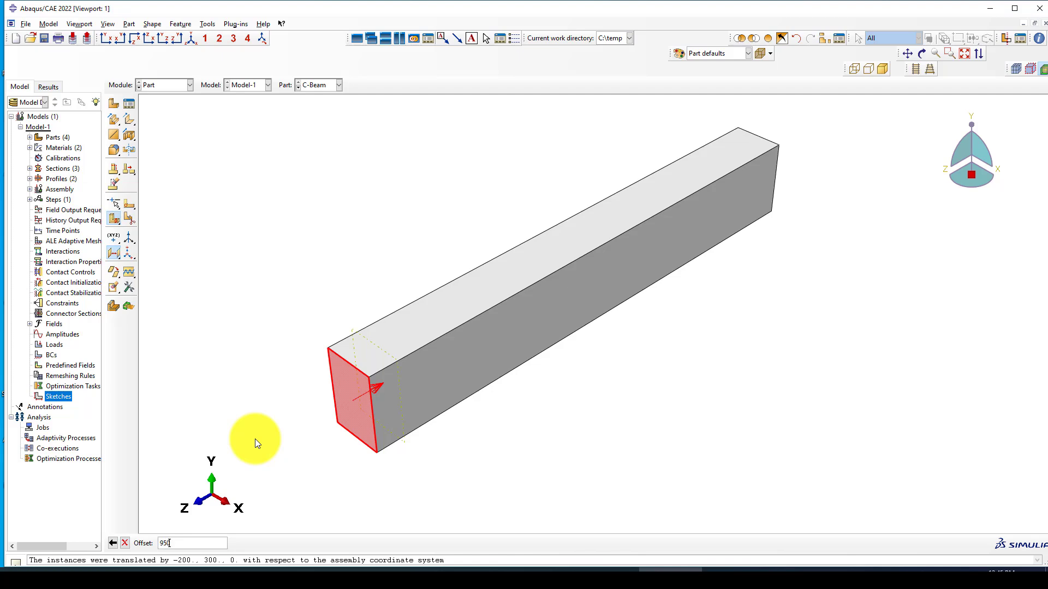
pyautogui.press('Return')
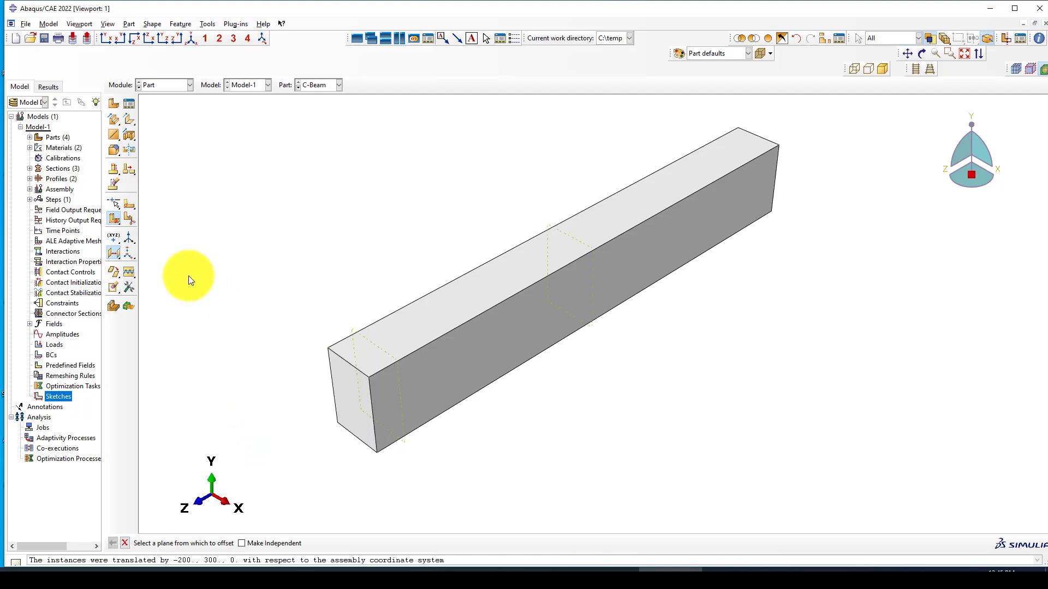
pyautogui.click(342, 392)
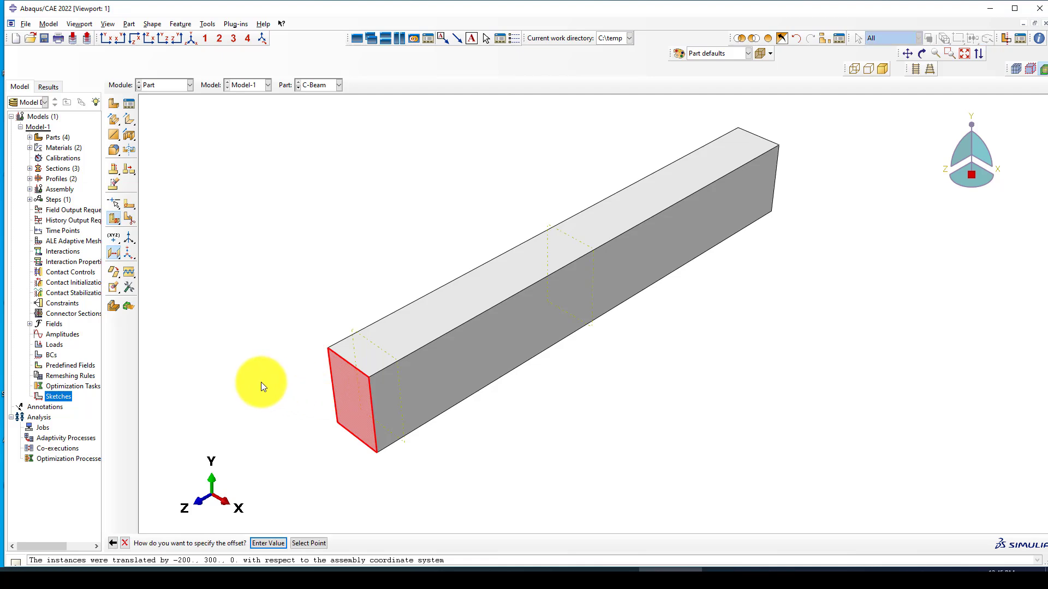
pyautogui.press('Return')
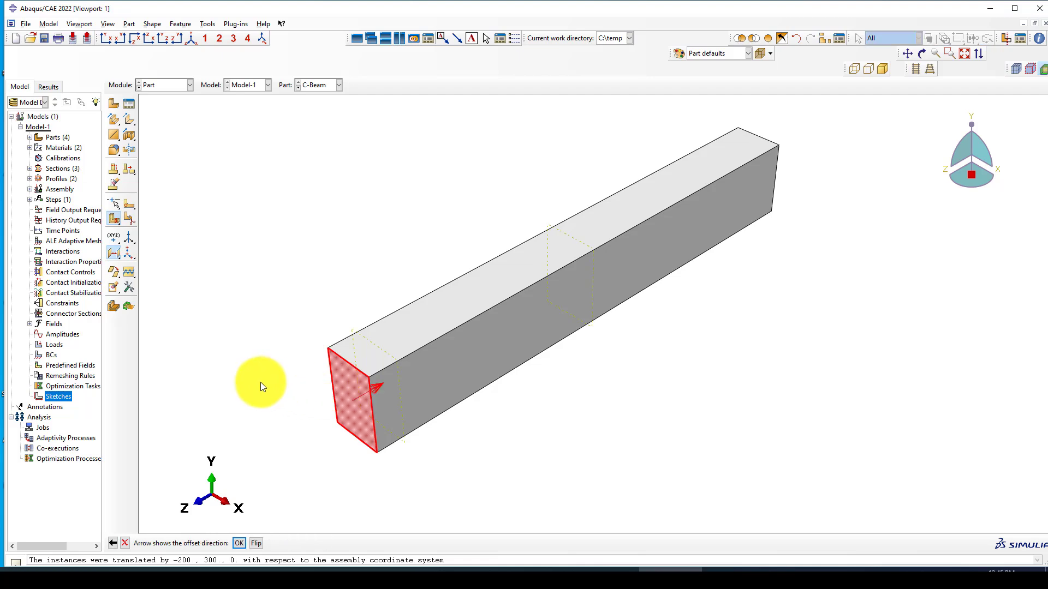
pyautogui.press('Return')
pyautogui.write('1050')
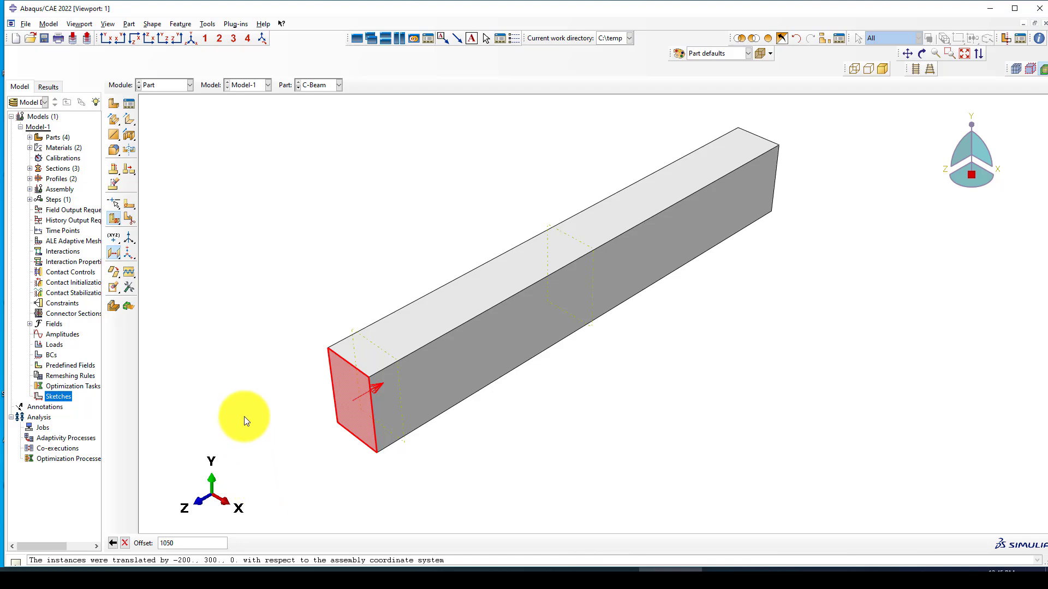
pyautogui.press('Return')
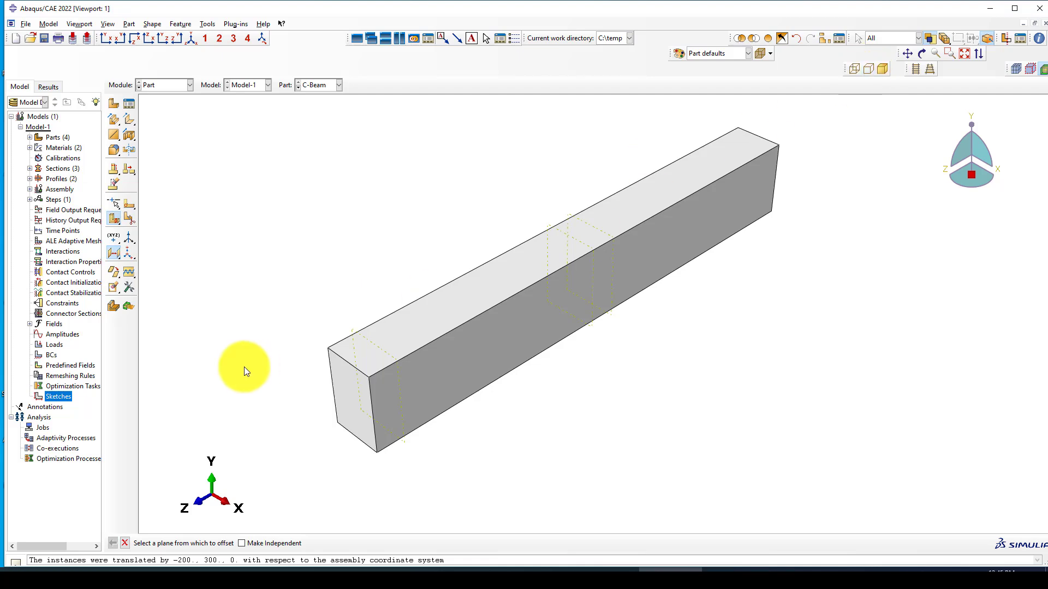
# Step: Create a datum plane offset 1900 inward from the end face
pyautogui.click(355, 391)
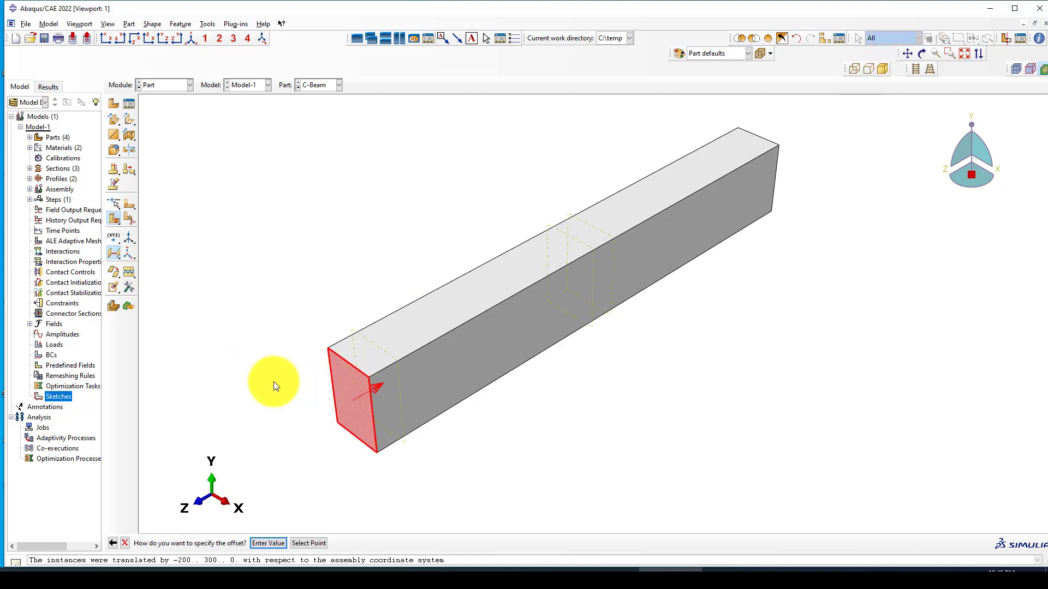
pyautogui.press('Return')
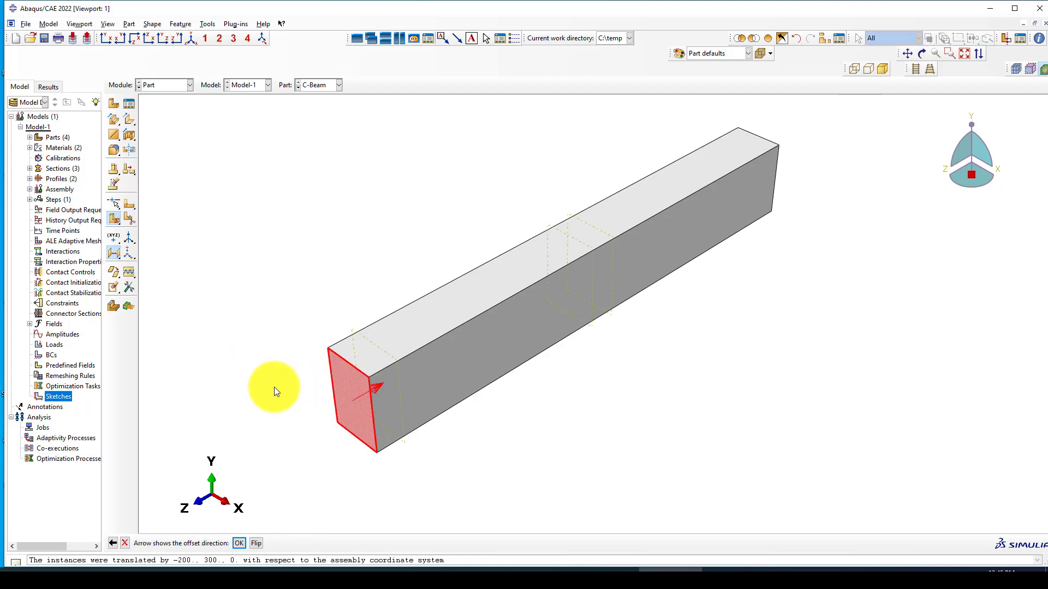
pyautogui.click(241, 543)
pyautogui.write('19')
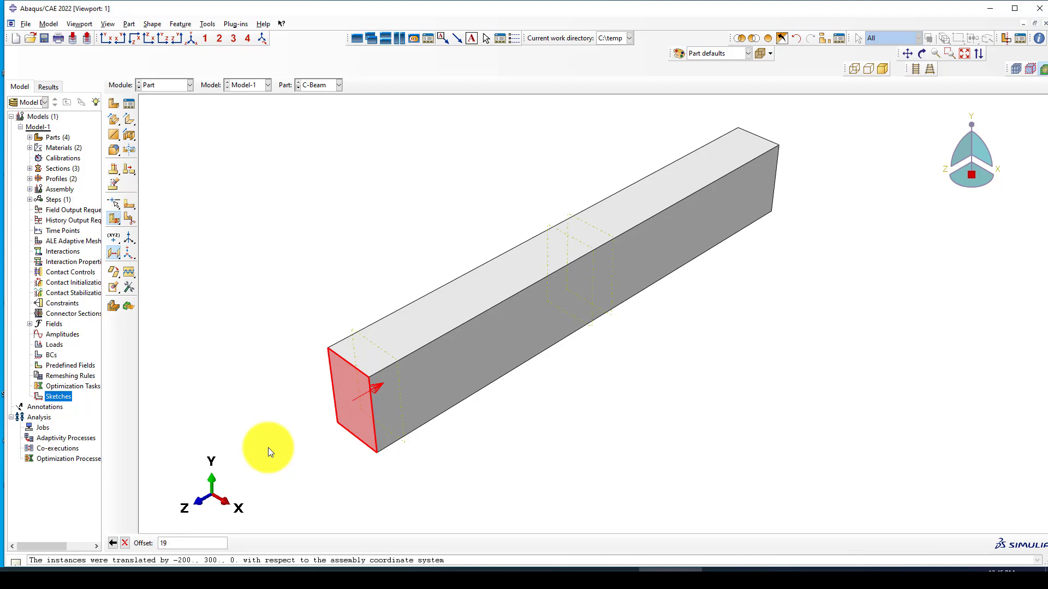
pyautogui.write('00')
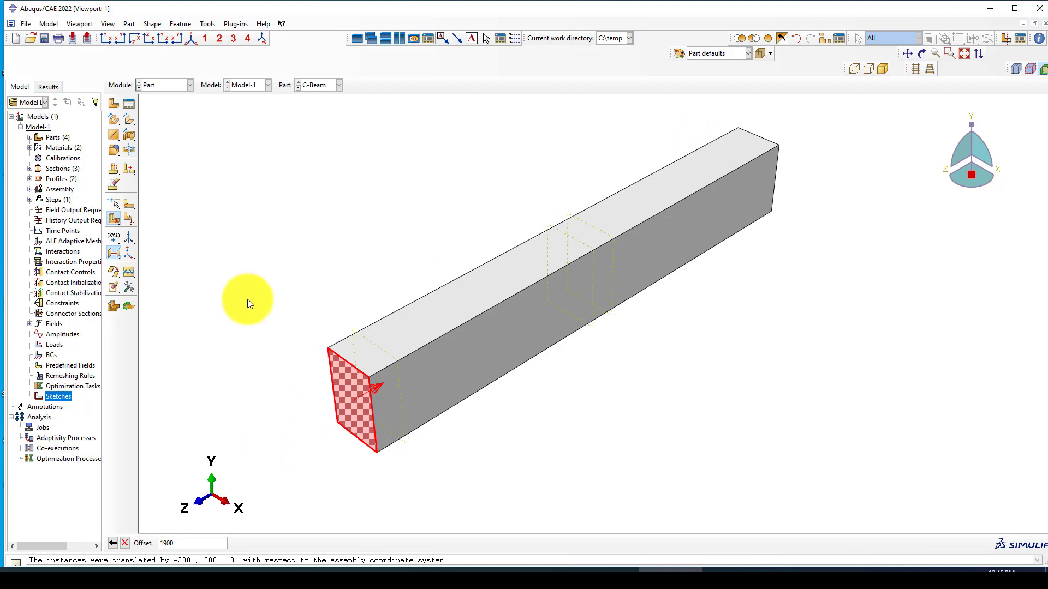
pyautogui.press('Return')
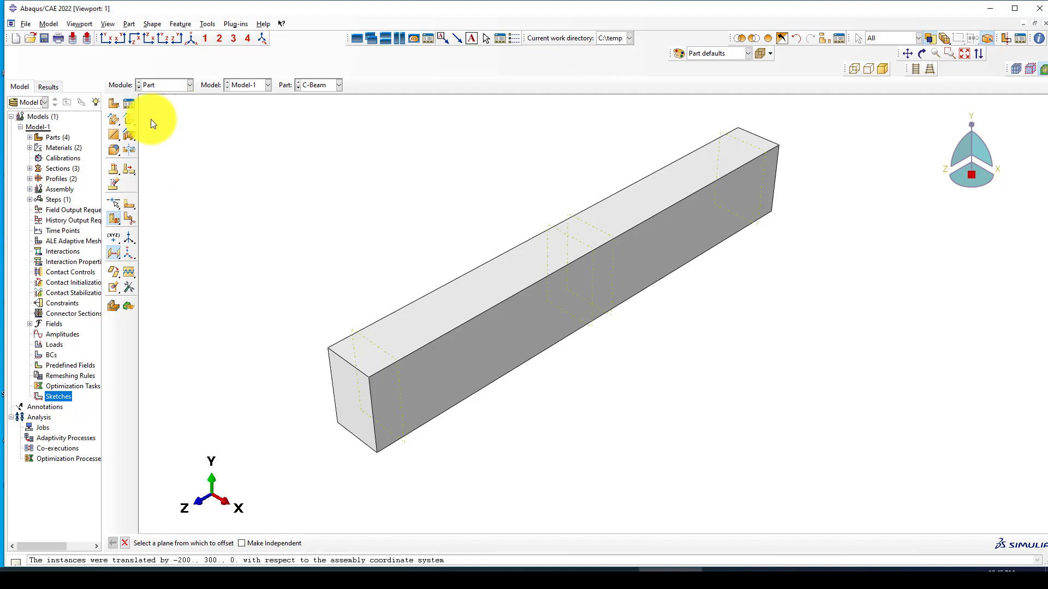
# Step: Split the C-Beam cell with Partition Cell: Use Datum Plane at the left-end datum plane
pyautogui.press('Escape')
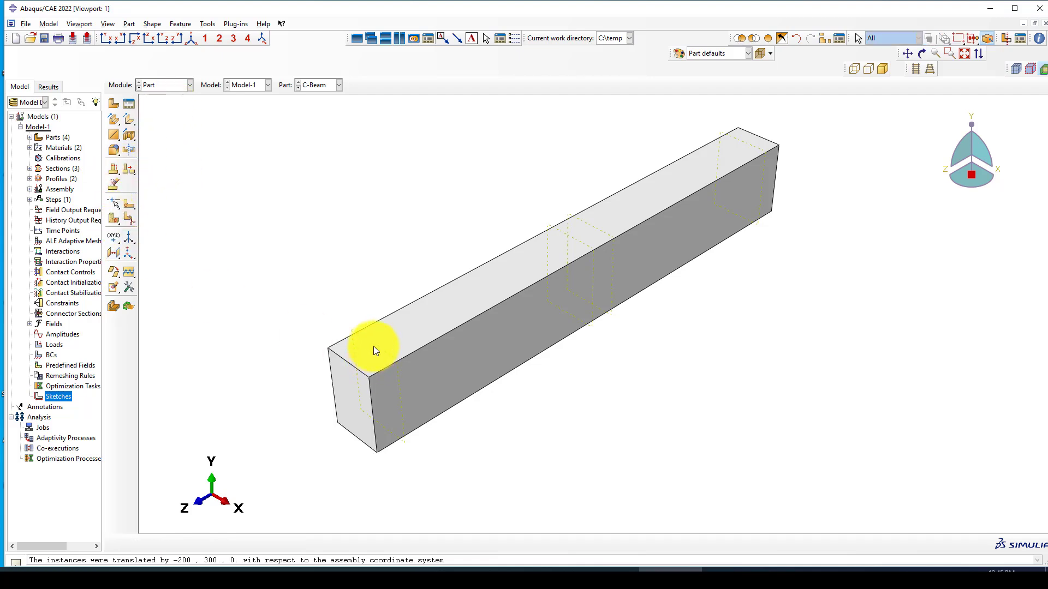
pyautogui.click(116, 220)
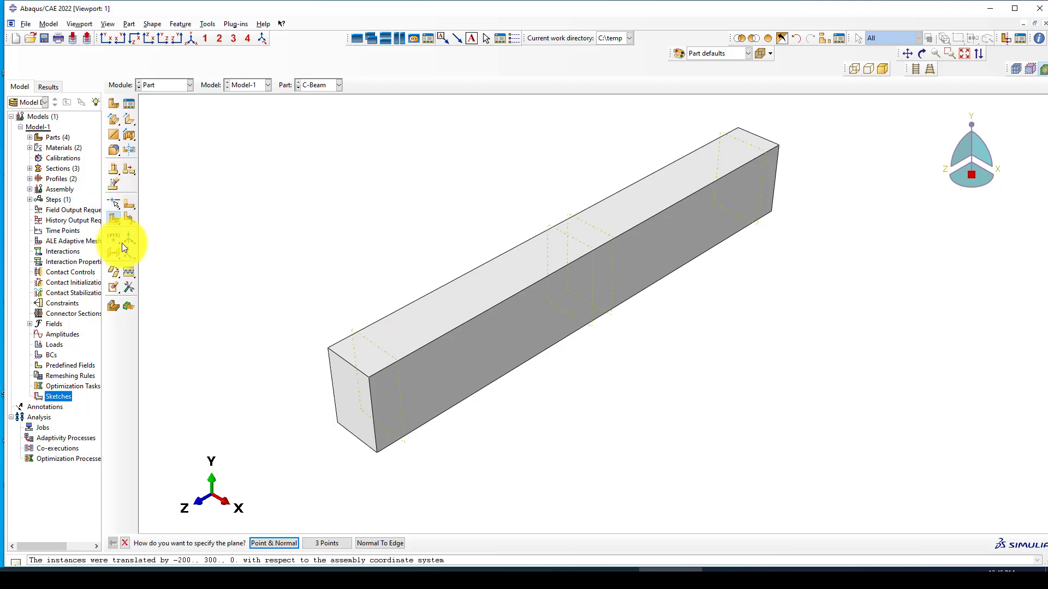
pyautogui.click(118, 220)
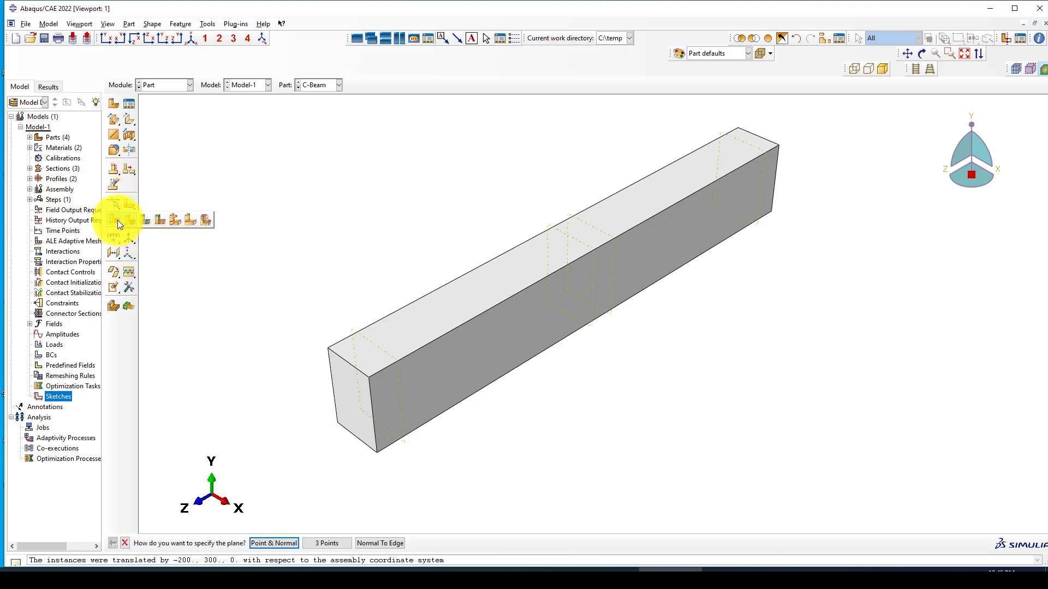
pyautogui.click(131, 222)
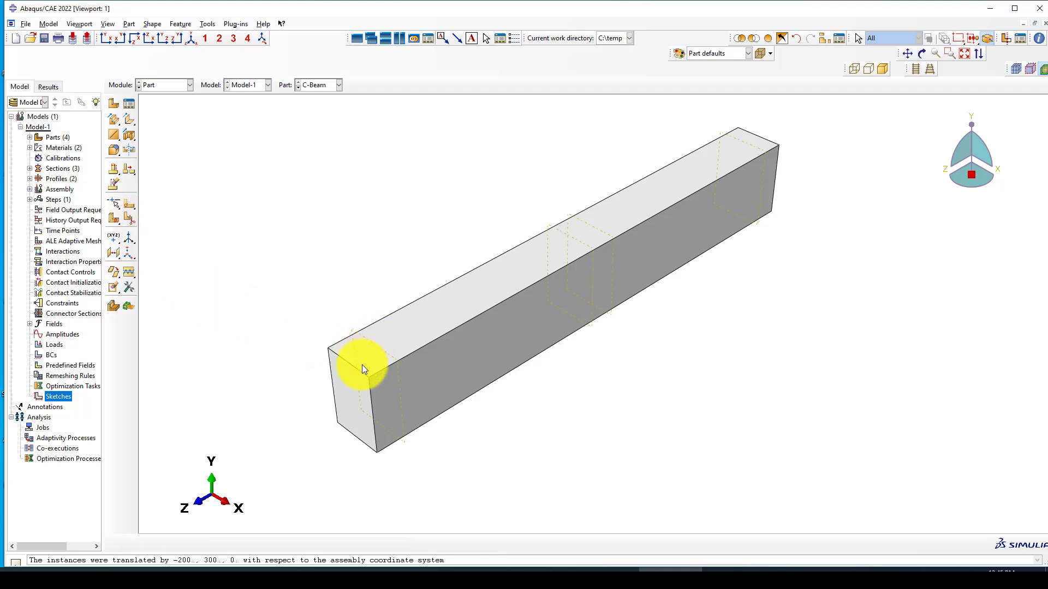
pyautogui.click(113, 221)
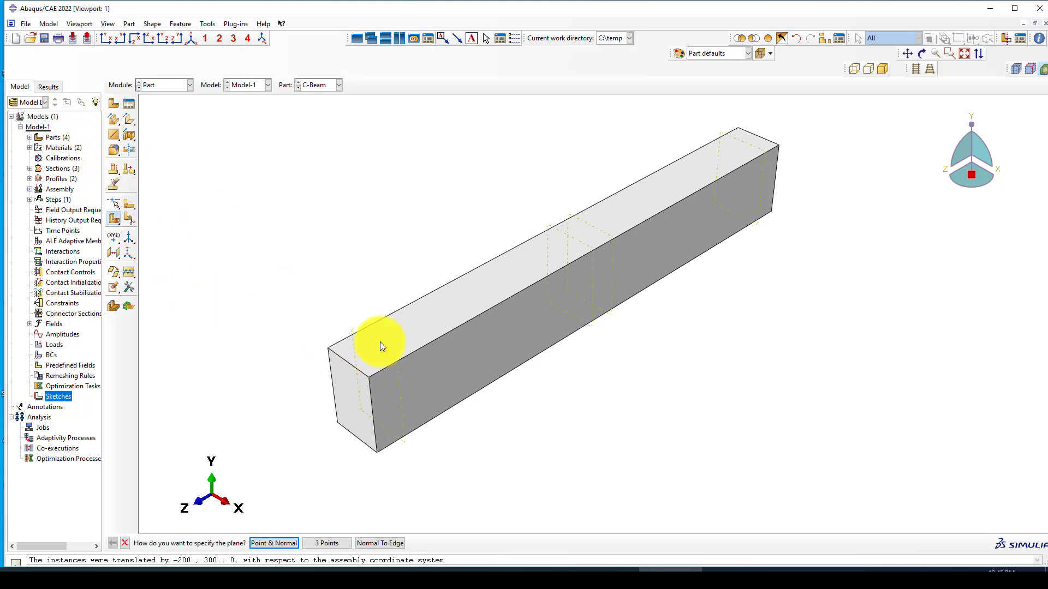
pyautogui.click(113, 219)
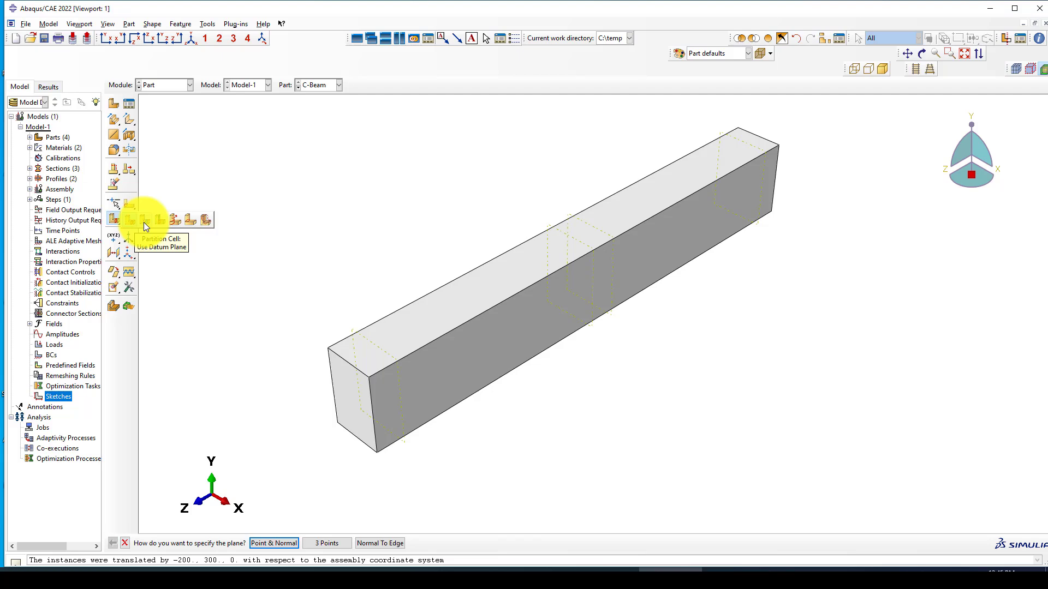
pyautogui.click(144, 221)
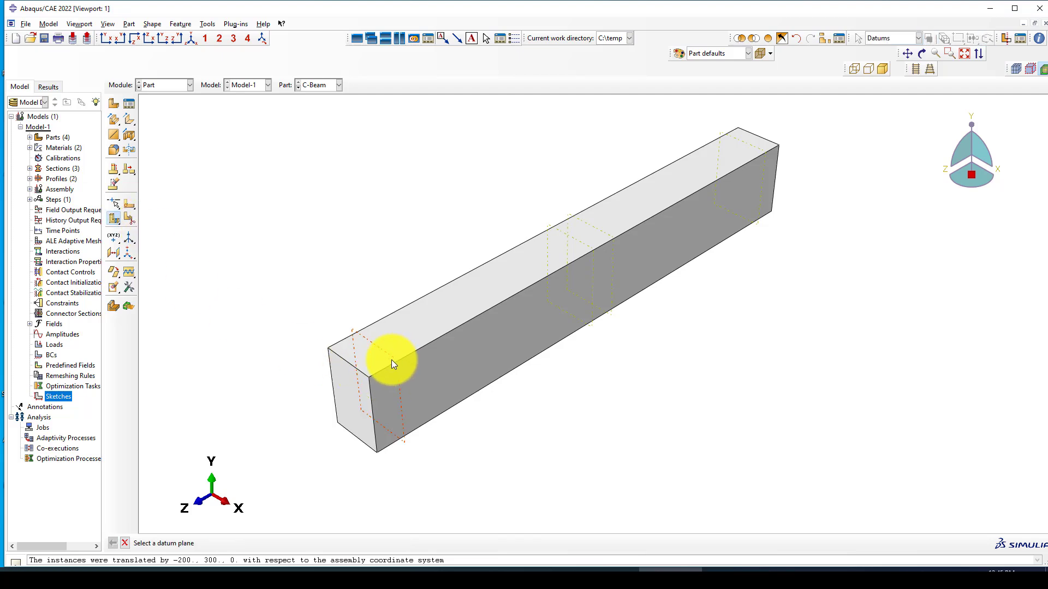
pyautogui.click(376, 362)
pyautogui.middleClick(296, 407)
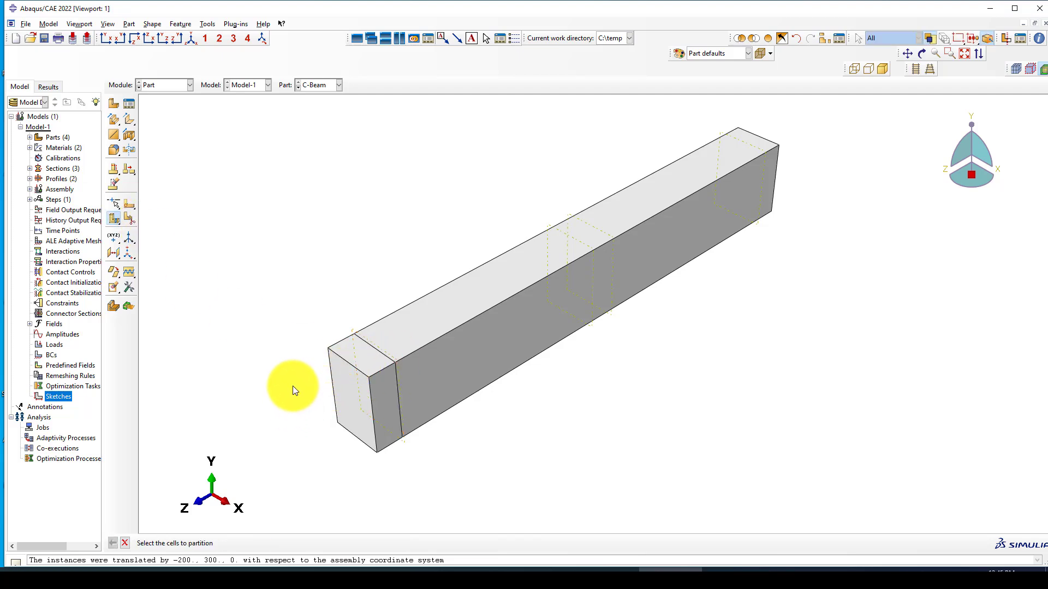
# Step: Split the remaining cells at the two mid-span datum planes and the far-end plane
pyautogui.click(535, 291)
pyautogui.middleClick(562, 244)
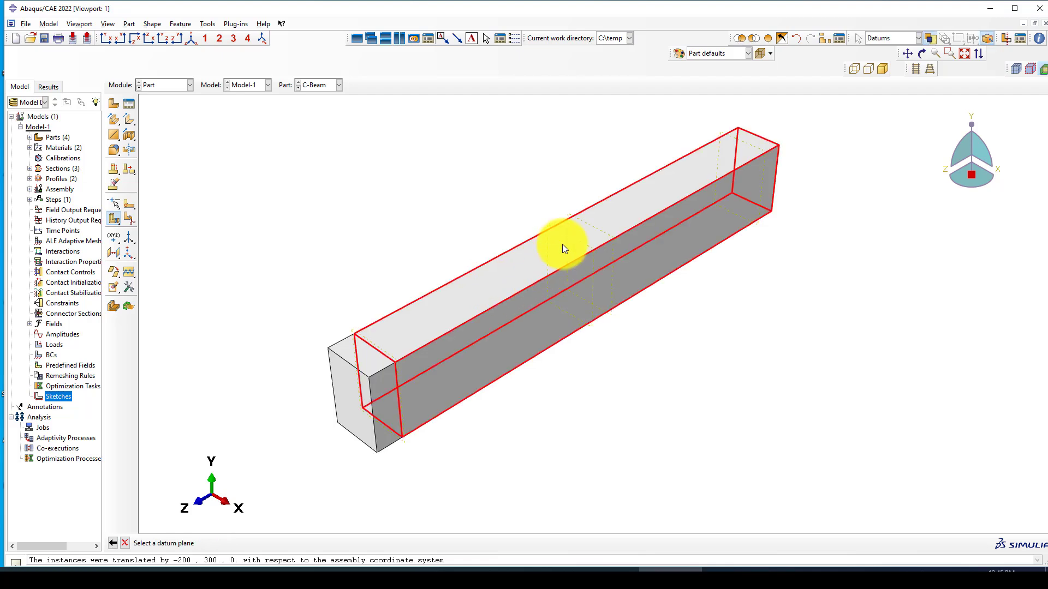
pyautogui.scroll(1, 552, 256)
pyautogui.click(551, 254)
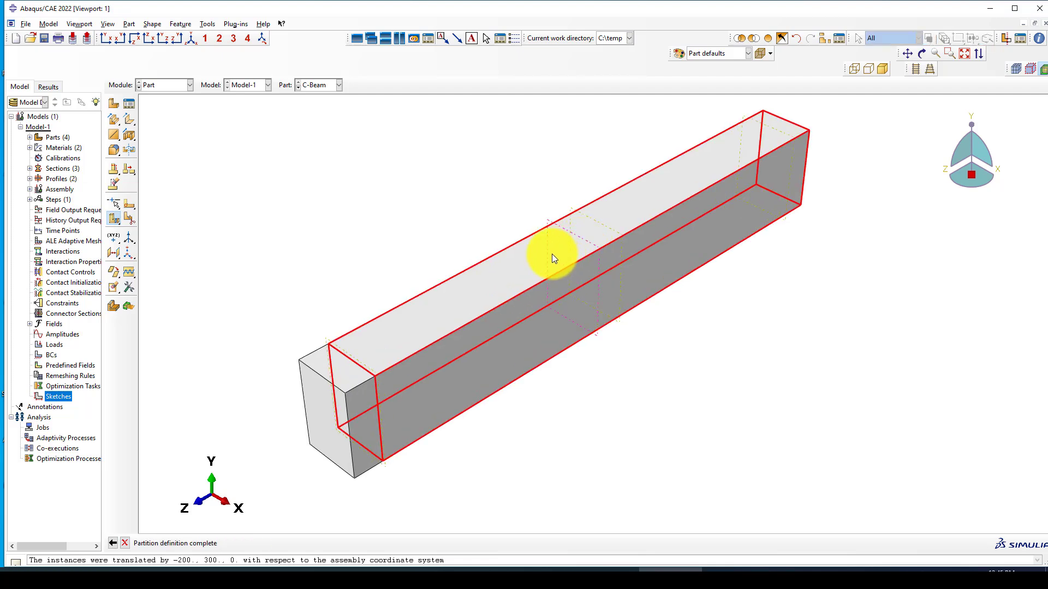
pyautogui.middleClick(552, 254)
pyautogui.click(599, 231)
pyautogui.middleClick(599, 230)
pyautogui.click(598, 225)
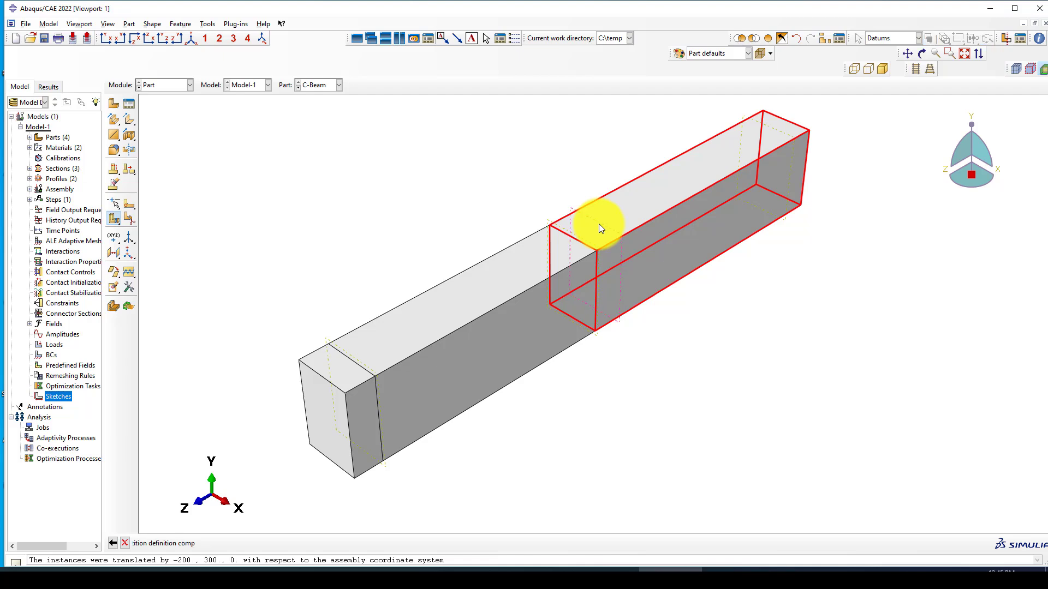
pyautogui.middleClick(599, 225)
pyautogui.scroll(-1, 550, 242)
pyautogui.click(743, 162)
pyautogui.scroll(1, 735, 162)
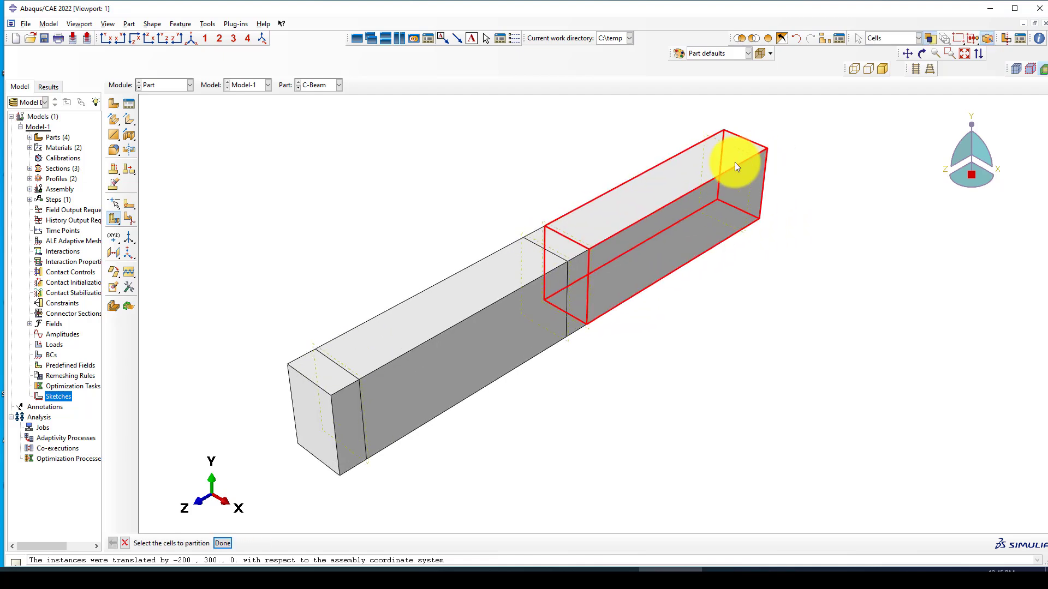
pyautogui.middleClick(732, 152)
pyautogui.click(732, 148)
pyautogui.middleClick(697, 163)
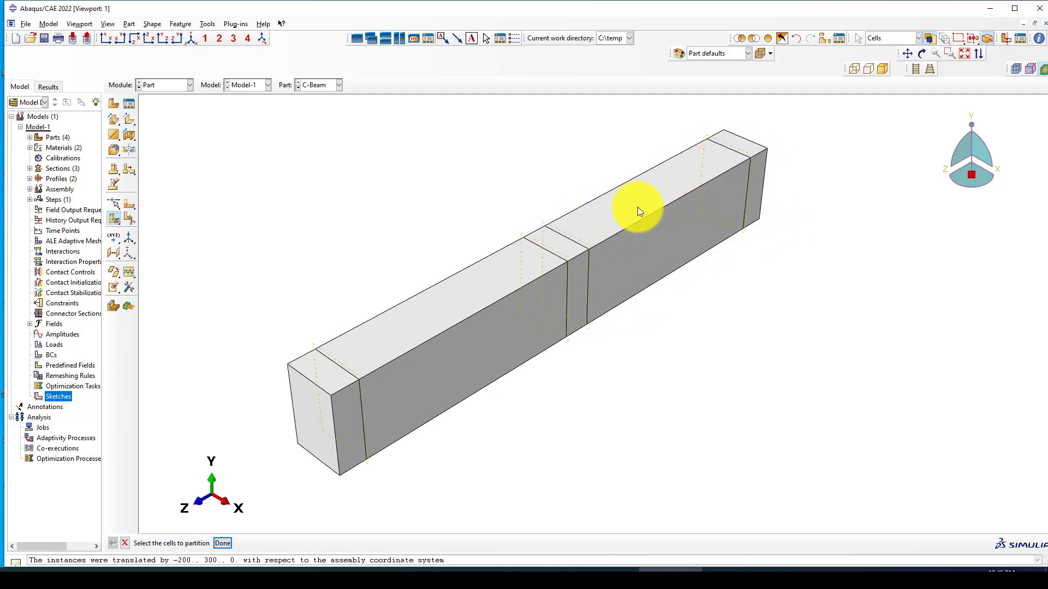
# Step: Zoom around the partitioned C-Beam and open the Module dropdown list
pyautogui.scroll(-1, 595, 240)
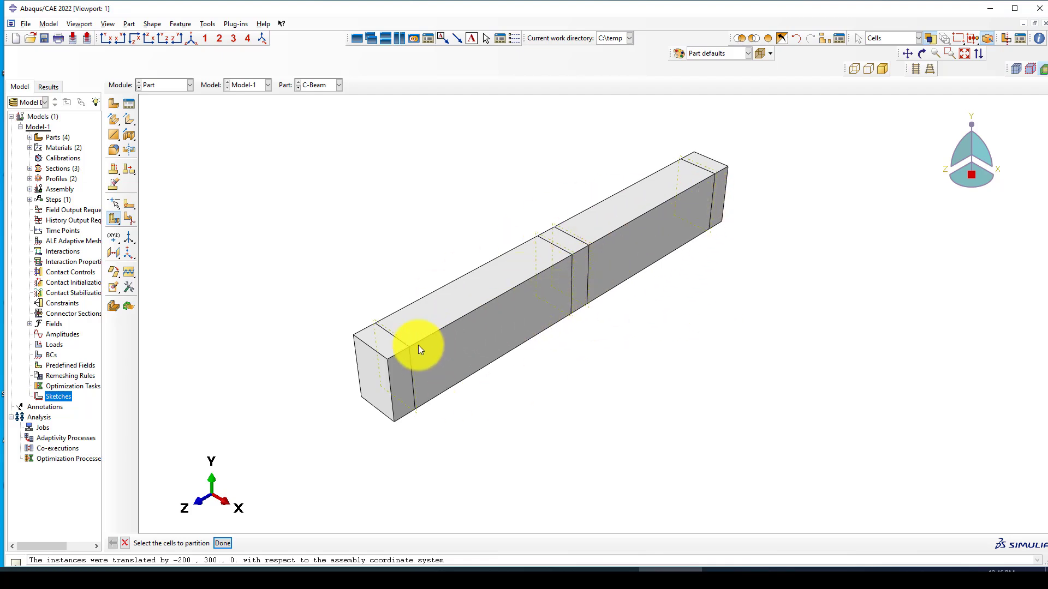
pyautogui.scroll(1, 419, 346)
pyautogui.scroll(1, 403, 343)
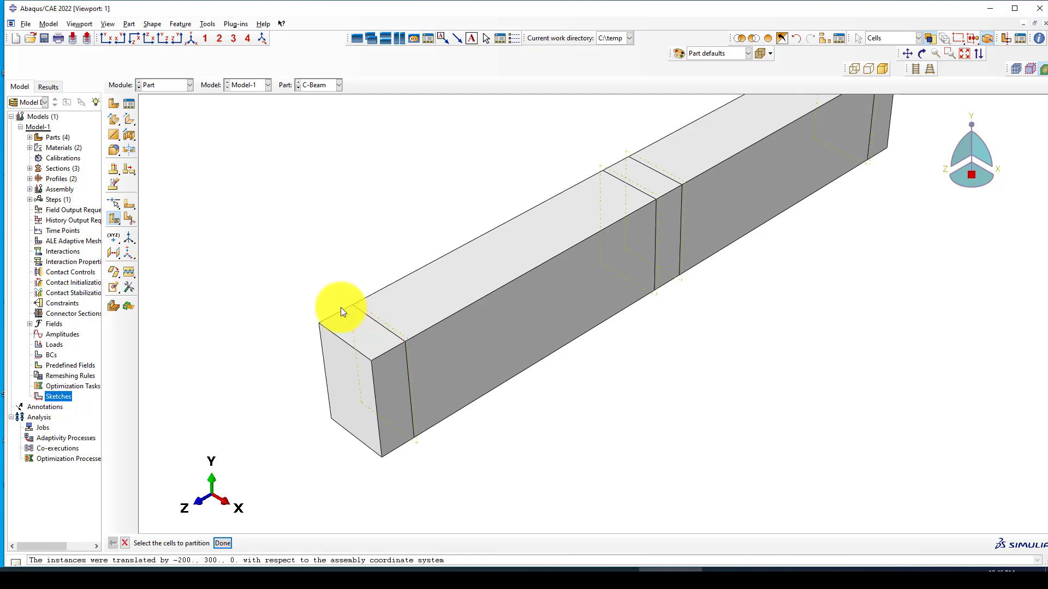
pyautogui.scroll(-2, 378, 381)
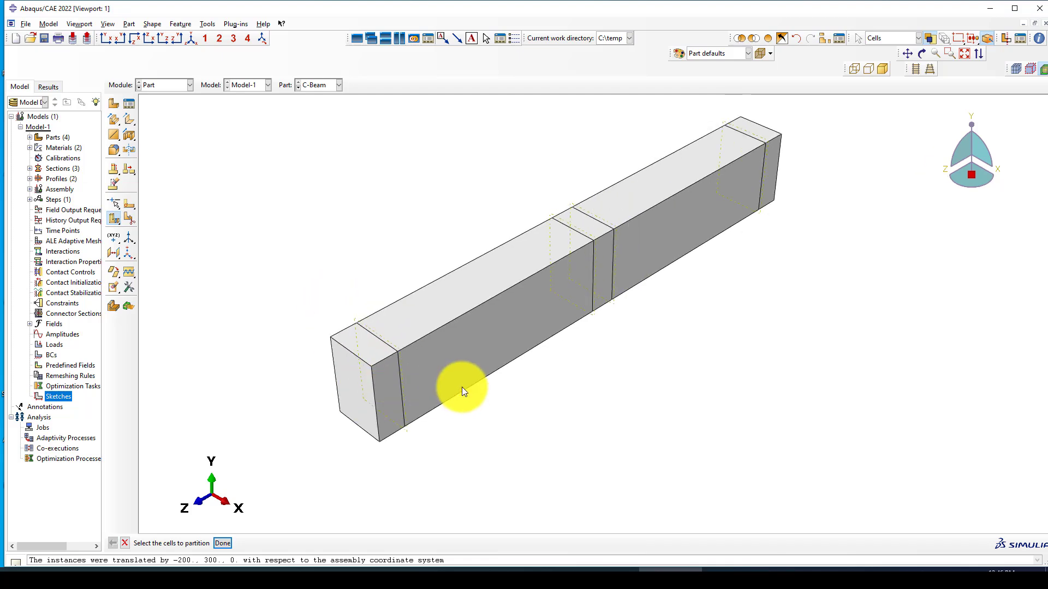
pyautogui.scroll(2, 390, 368)
pyautogui.scroll(-1, 391, 367)
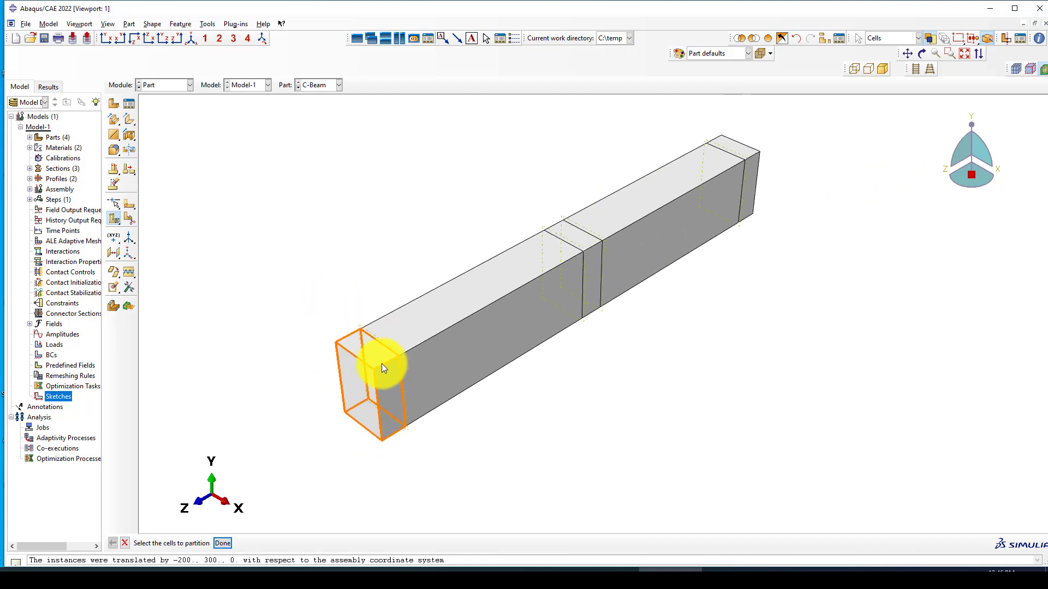
pyautogui.scroll(2, 379, 361)
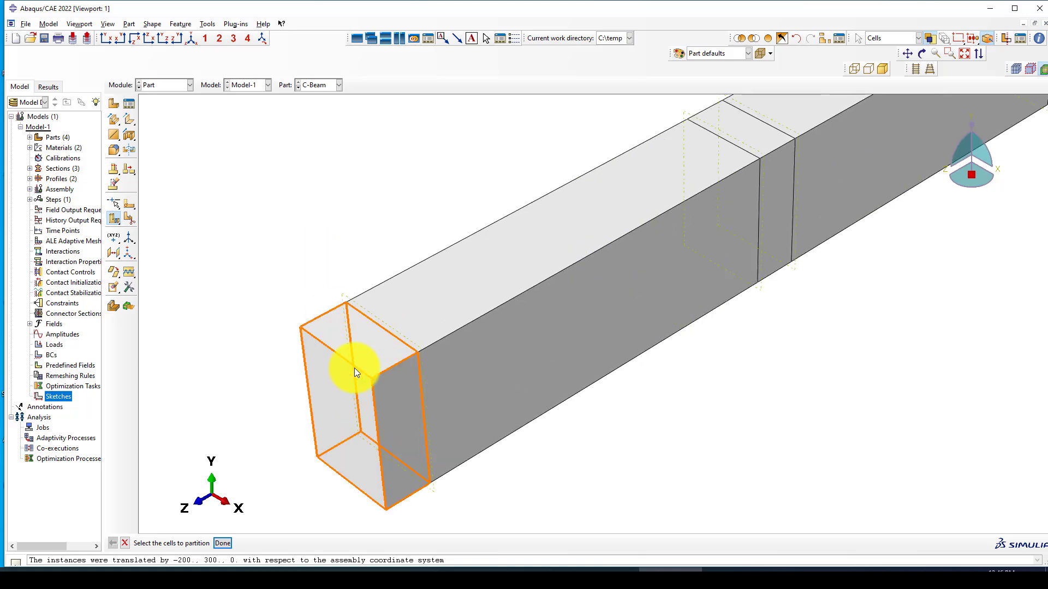
pyautogui.scroll(-1, 344, 376)
pyautogui.scroll(1, 384, 354)
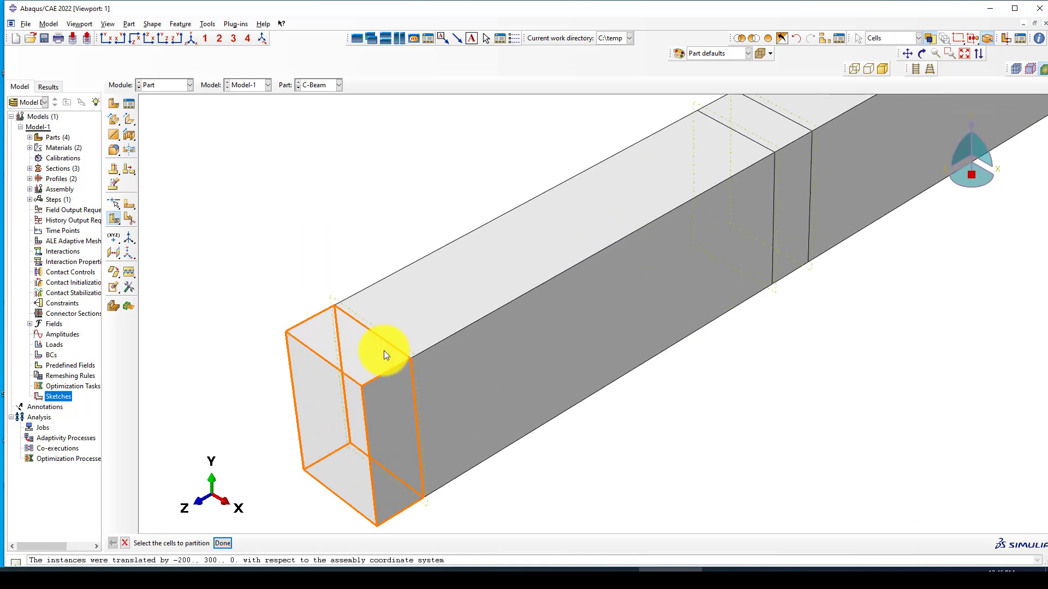
pyautogui.scroll(1, 339, 358)
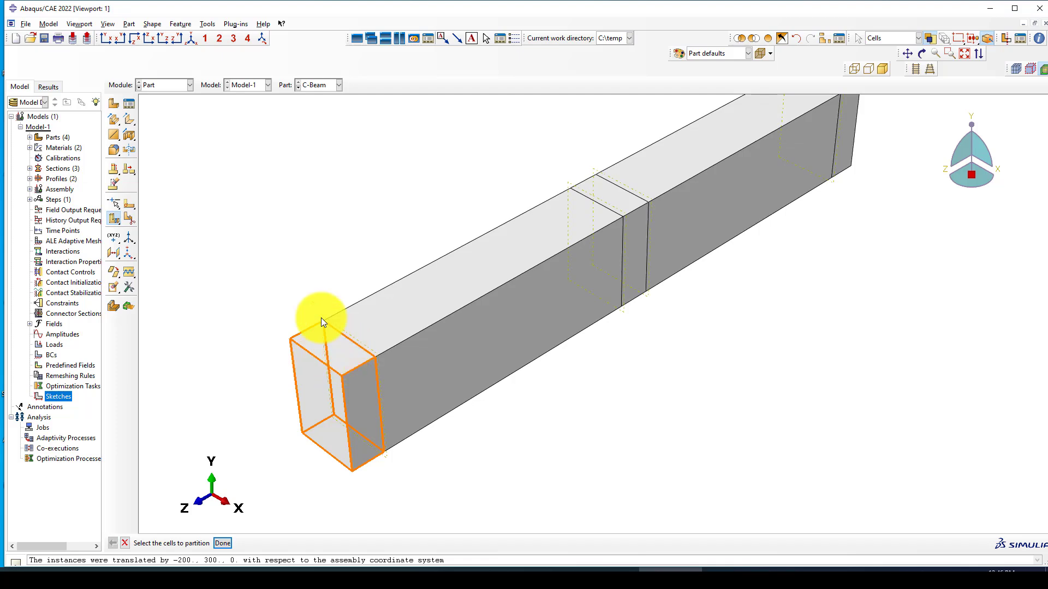
pyautogui.click(162, 86)
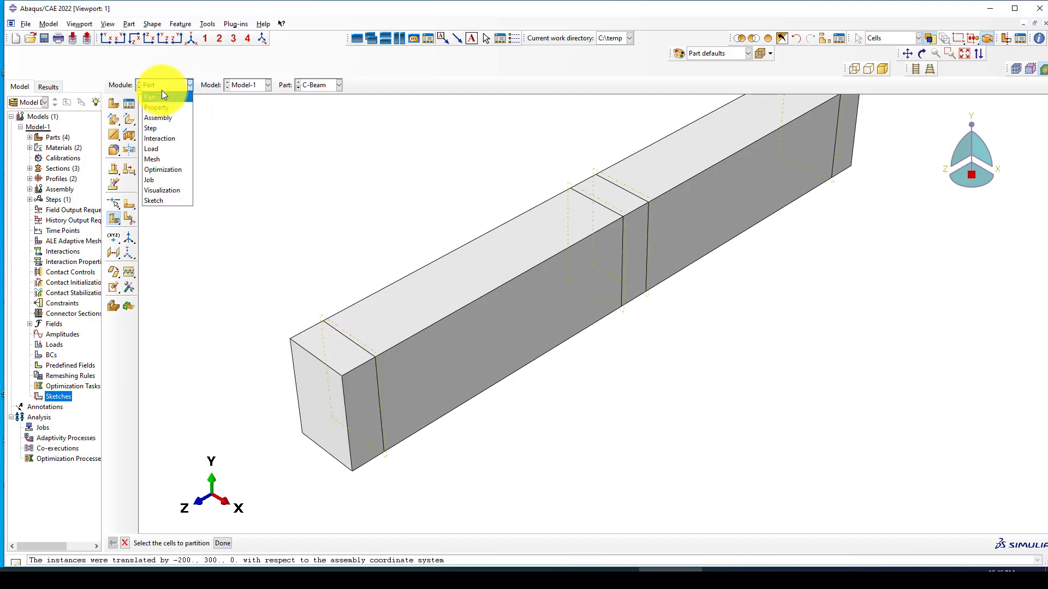
# Step: Switch to the Assembly module and zoom to inspect the beam and its small support block
pyautogui.click(164, 118)
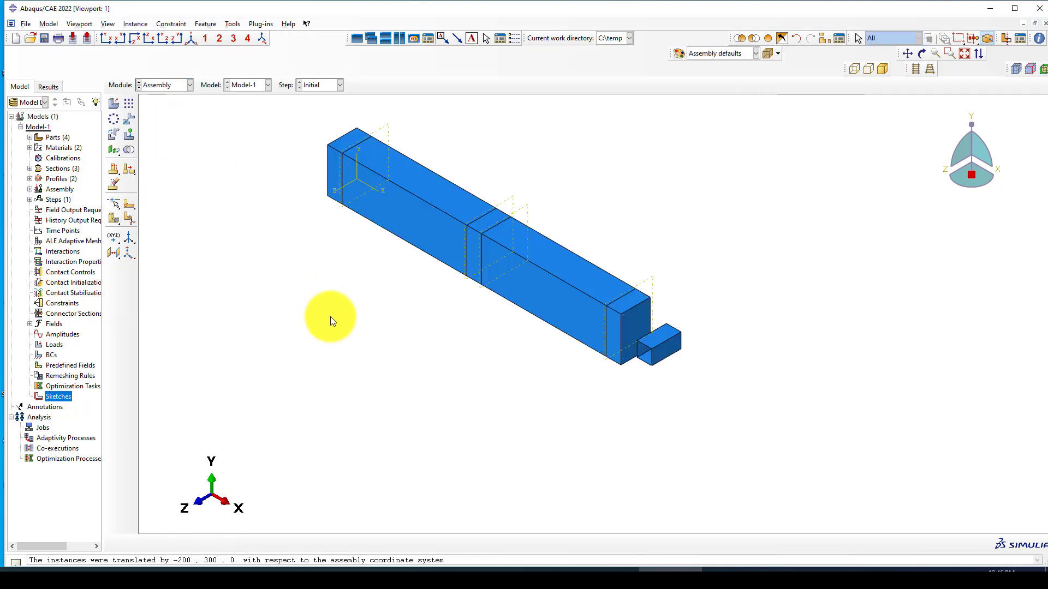
pyautogui.scroll(5, 529, 301)
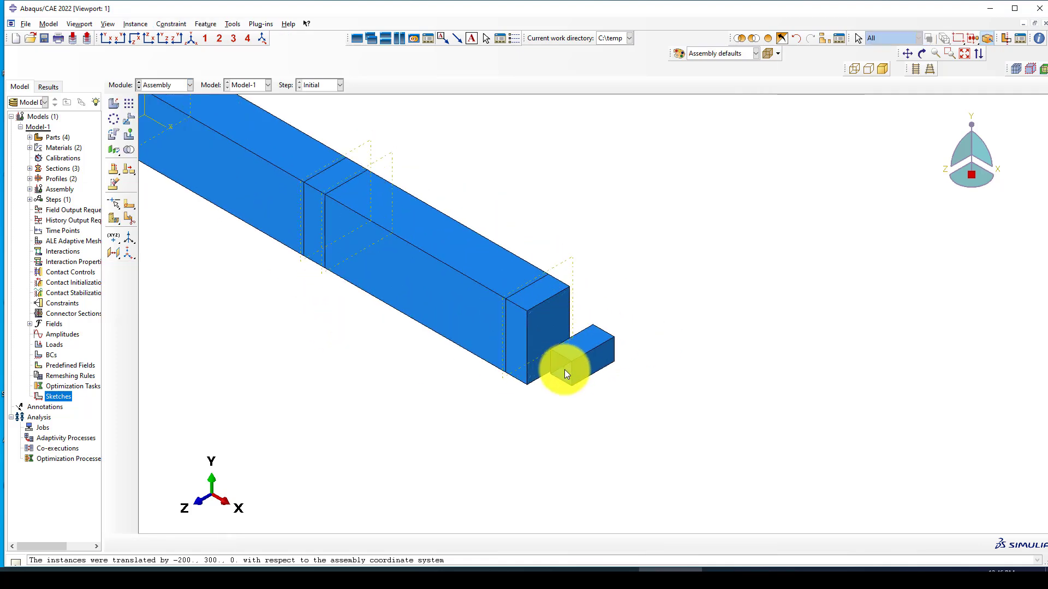
pyautogui.scroll(-2, 517, 377)
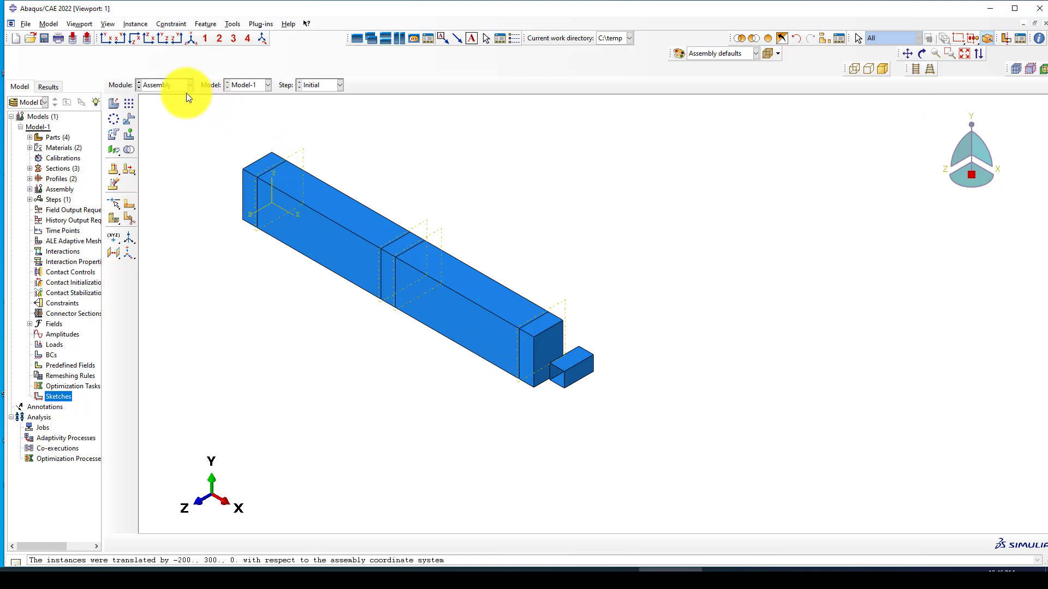
pyautogui.click(171, 85)
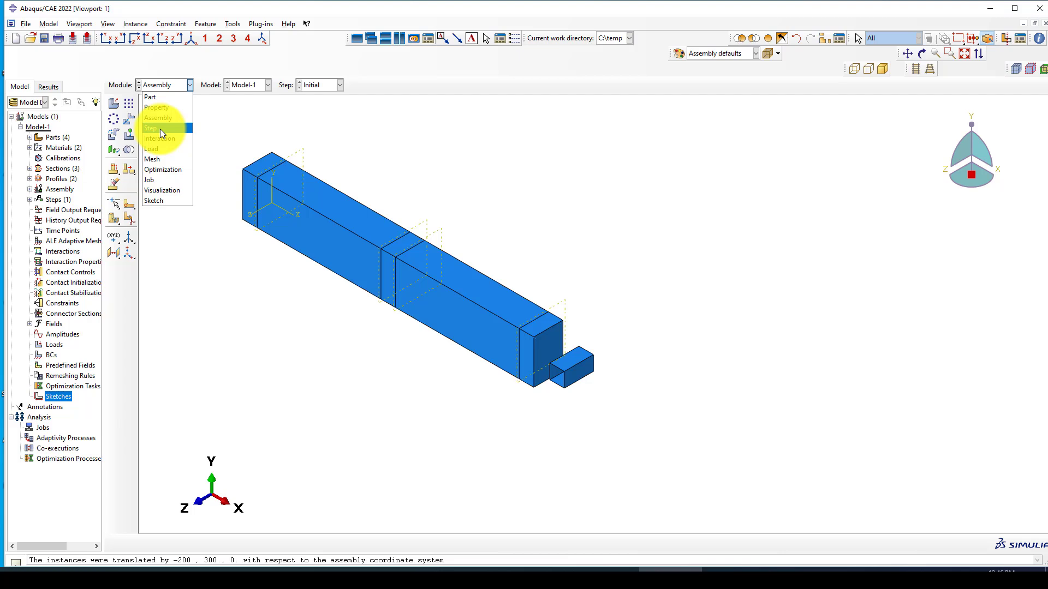
pyautogui.click(538, 221)
# Step: Linearly pattern the small end box into 3 copies along direction 1 and 1 in direction 2
pyautogui.click(130, 104)
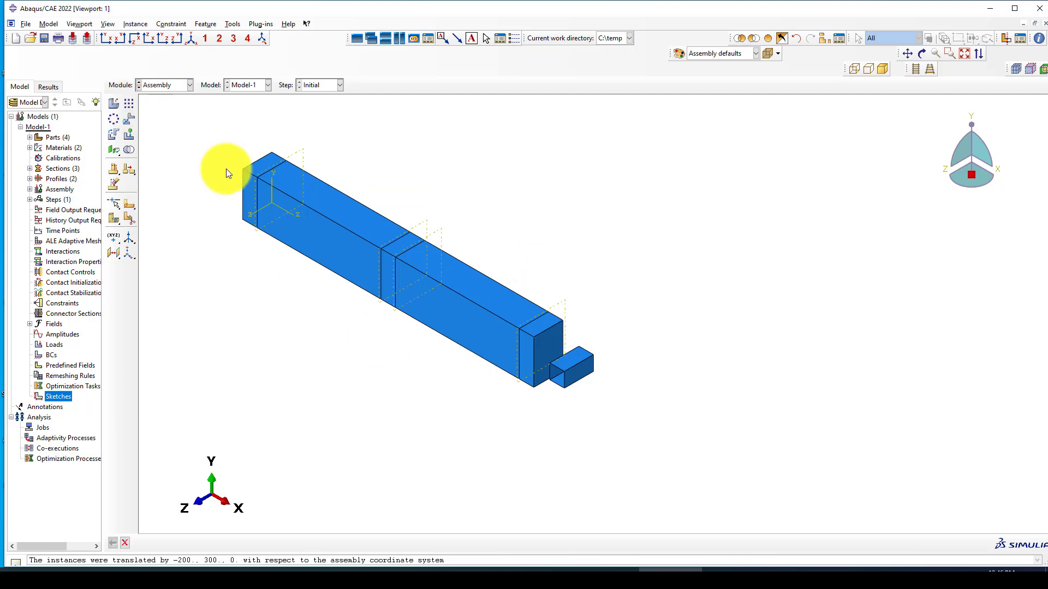
pyautogui.click(566, 382)
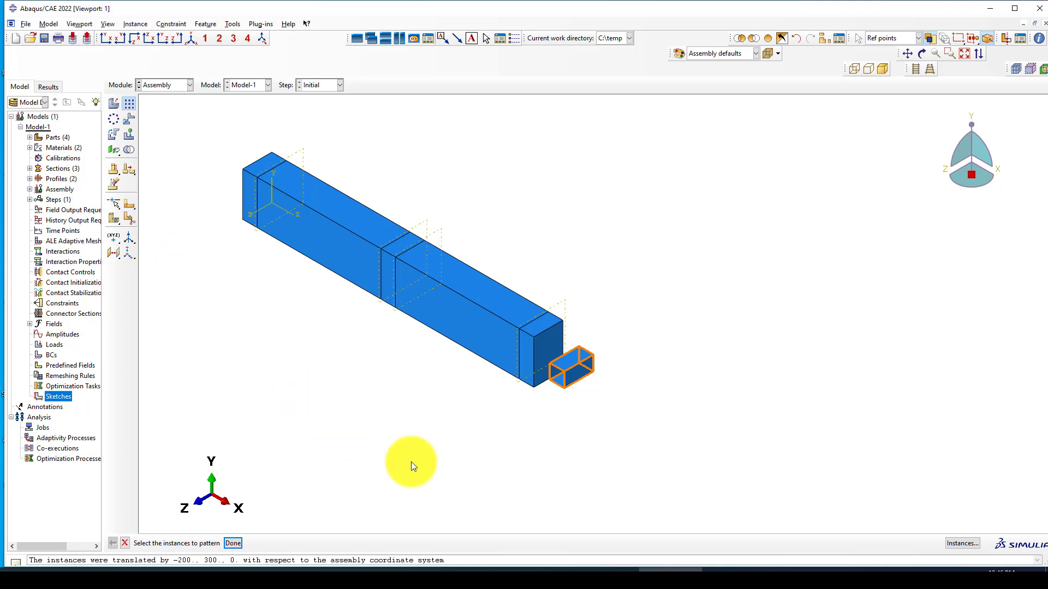
pyautogui.scroll(2, 502, 407)
pyautogui.middleClick(480, 412)
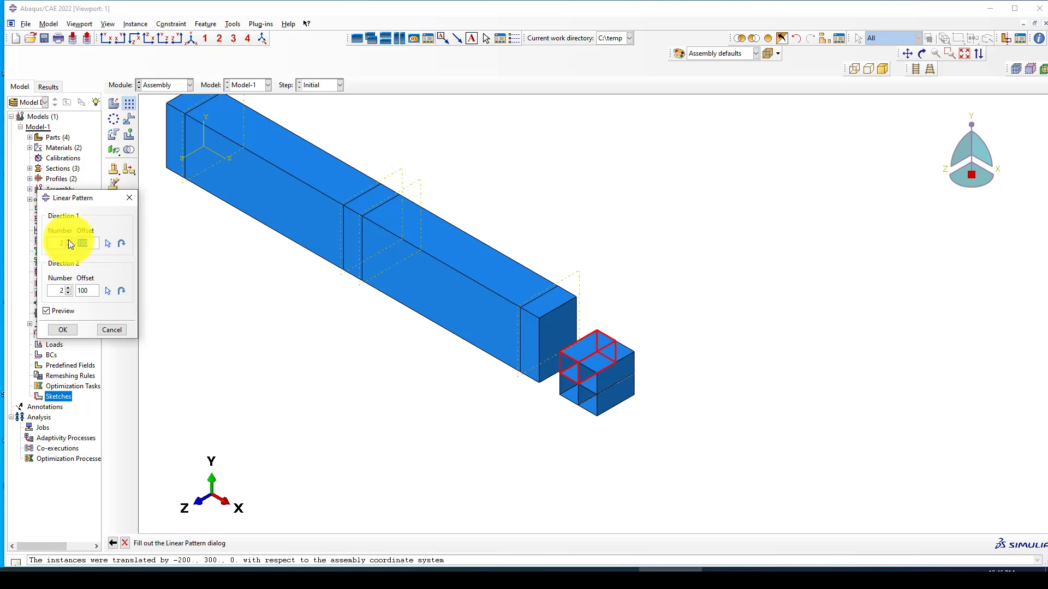
pyautogui.click(66, 294)
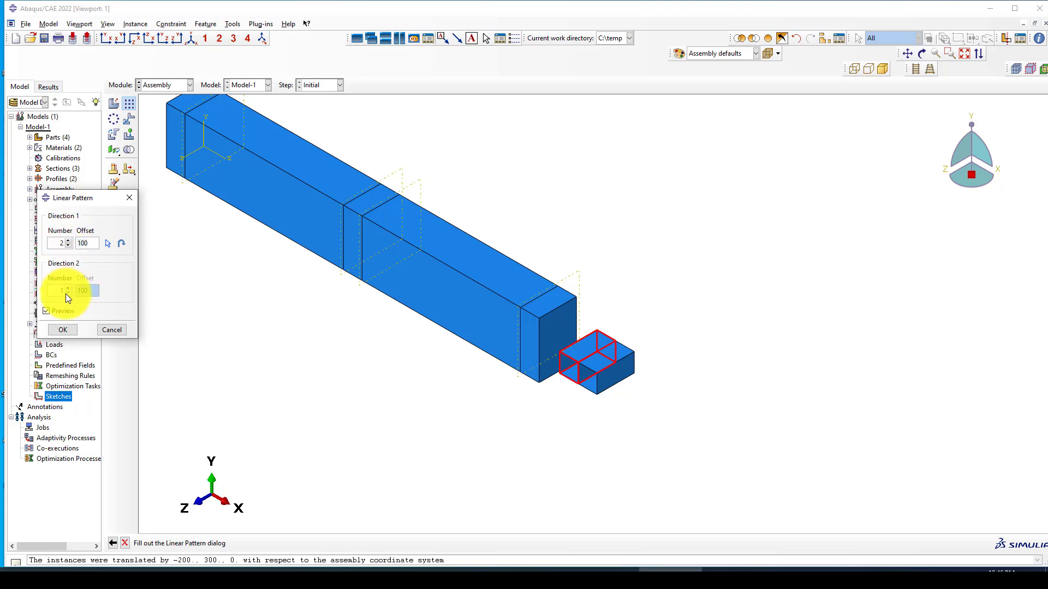
pyautogui.click(68, 240)
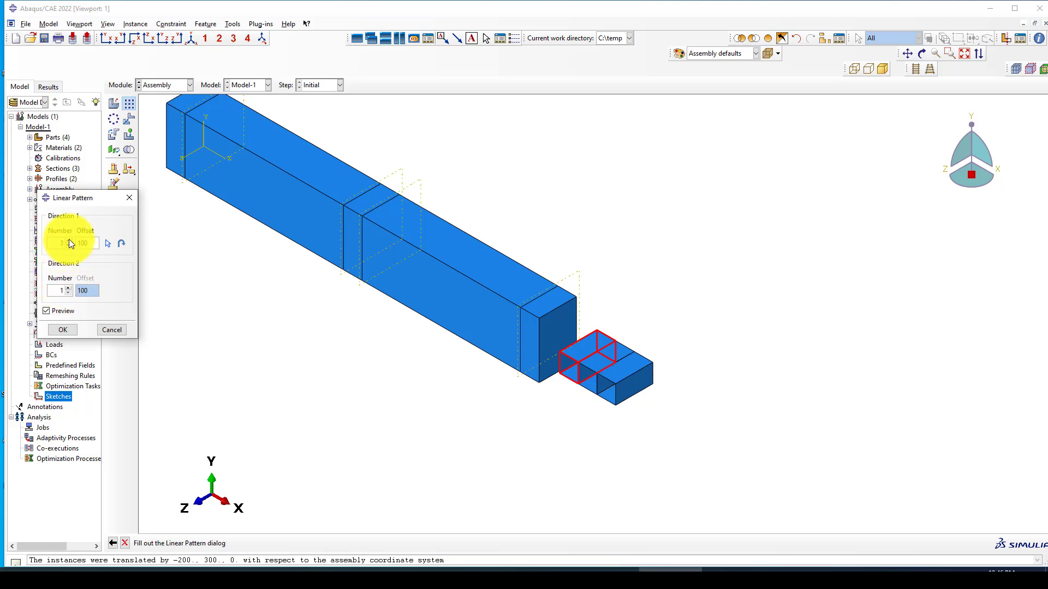
pyautogui.click(57, 329)
# Step: Translate the first support box onto the top of the beam at midspan
pyautogui.click(129, 120)
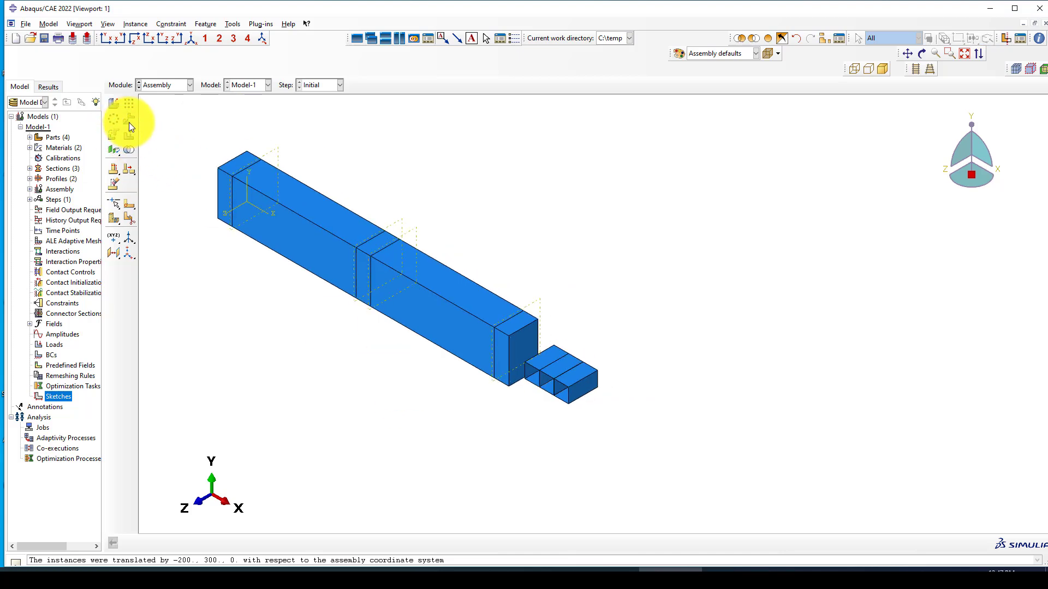
pyautogui.middleClick(522, 409)
pyautogui.scroll(2, 523, 408)
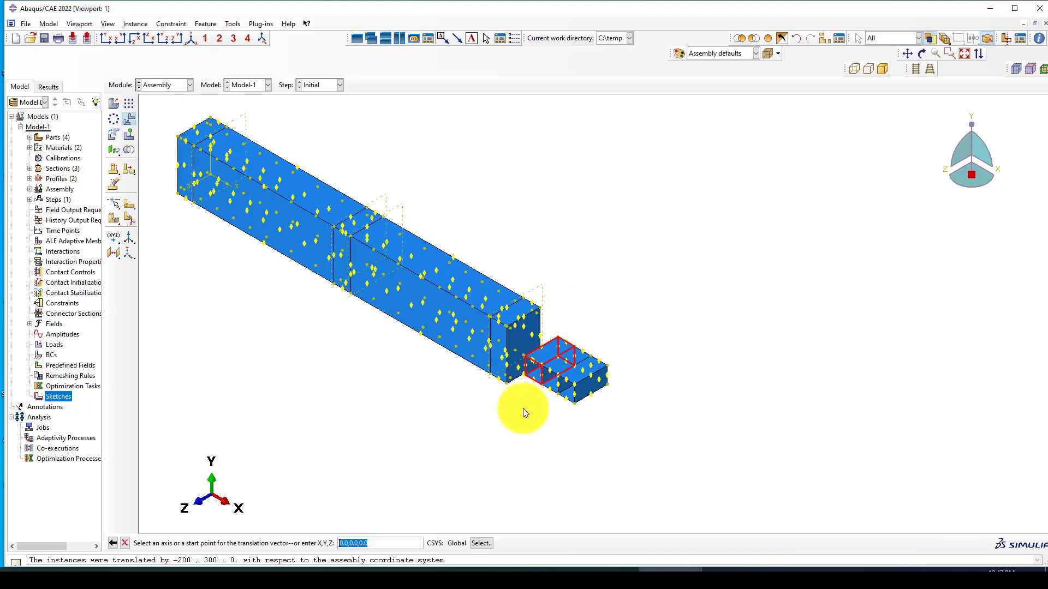
pyautogui.click(535, 377)
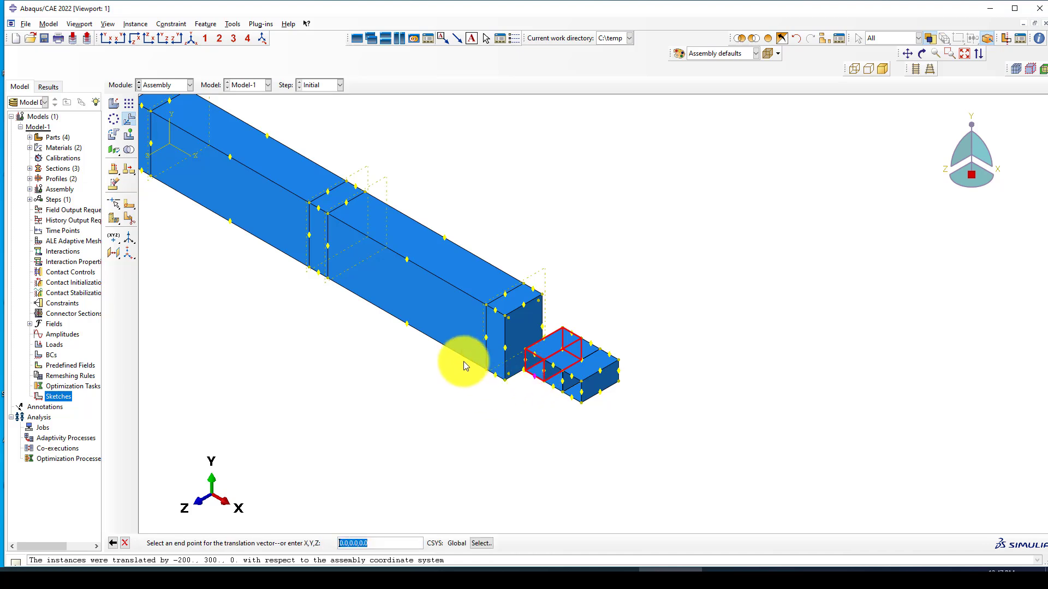
pyautogui.click(318, 211)
pyautogui.middleClick(563, 236)
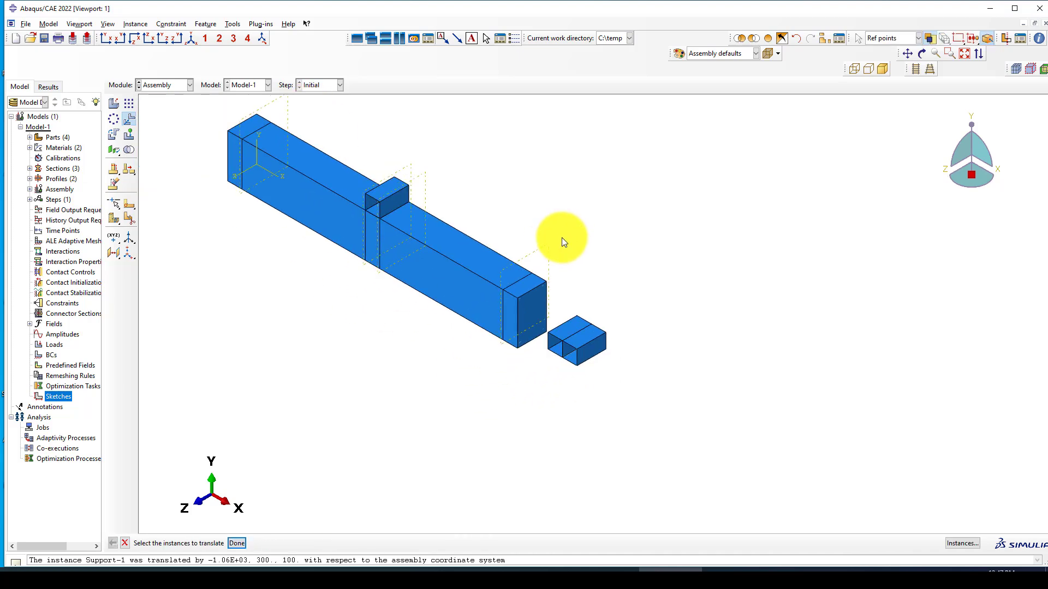
# Step: Move the second support box under the beam's right end
pyautogui.middleClick(532, 360)
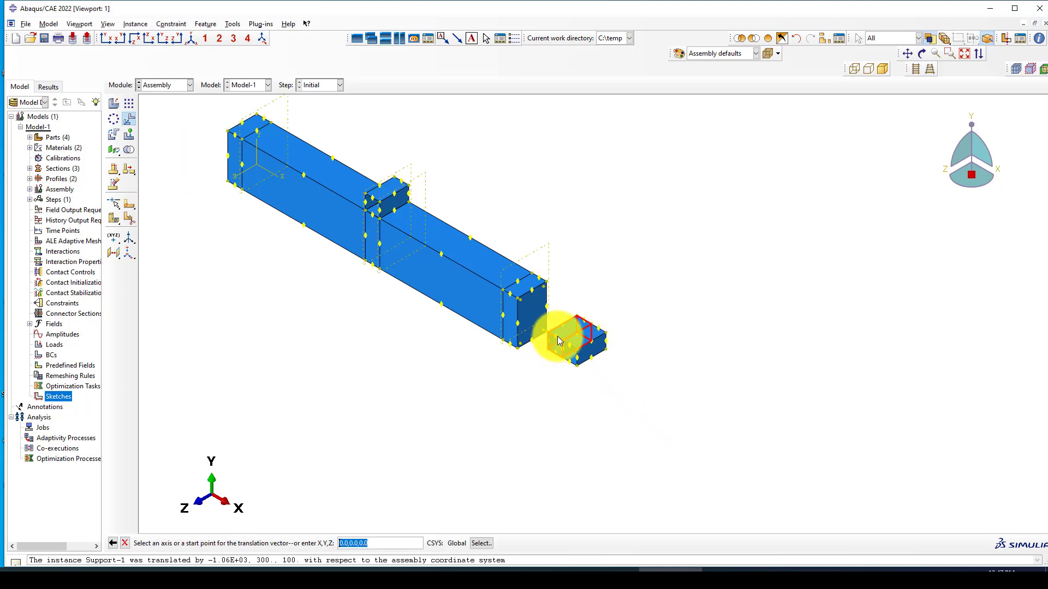
pyautogui.click(557, 338)
pyautogui.click(511, 346)
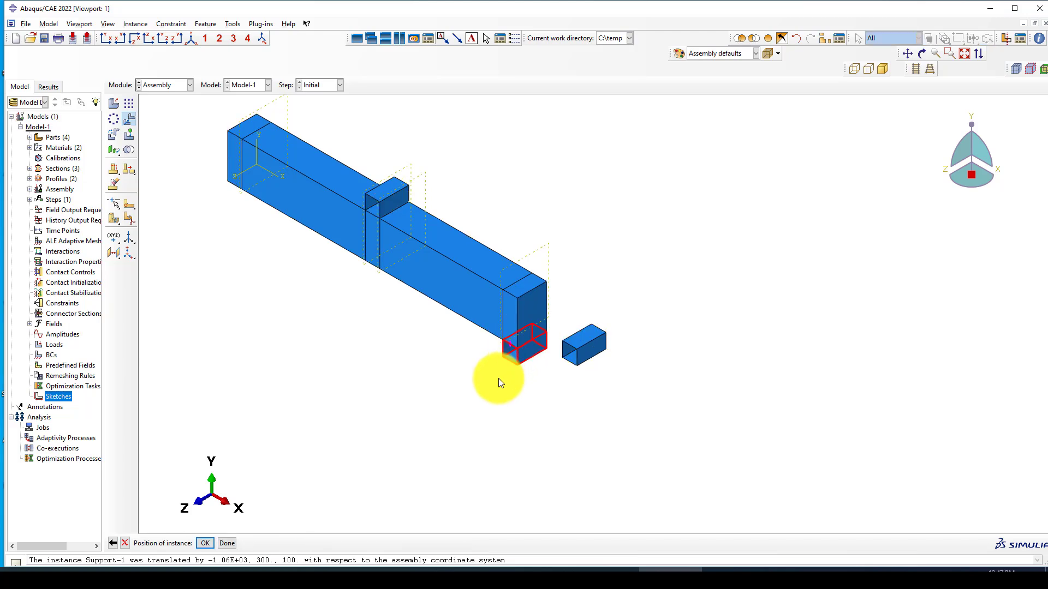
pyautogui.middleClick(499, 378)
# Step: Move the last support box under the beam's left end, then select the top support instance
pyautogui.middleClick(567, 365)
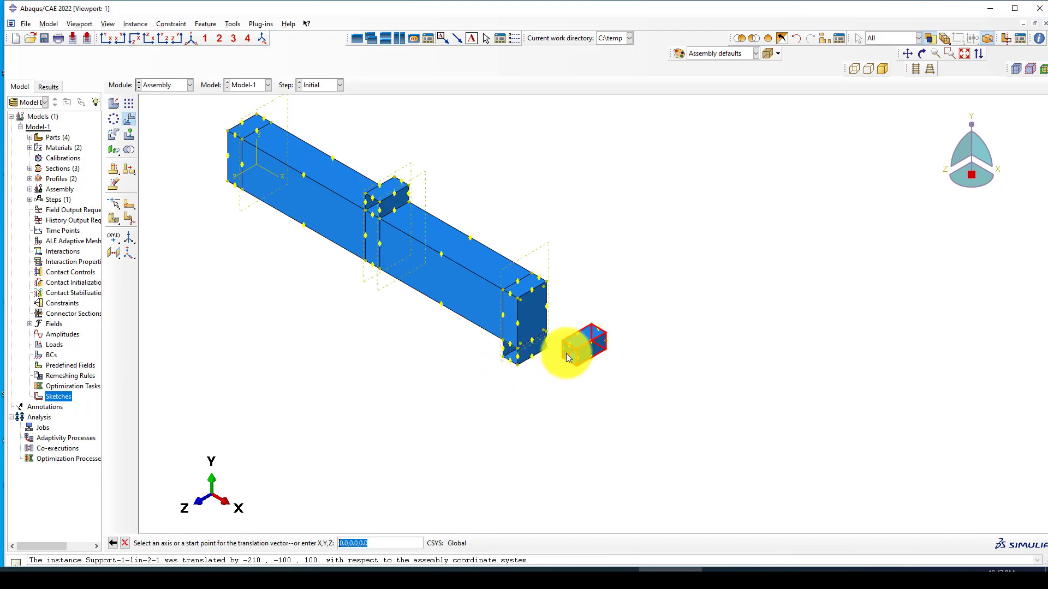
pyautogui.click(571, 345)
pyautogui.scroll(-1, 509, 316)
pyautogui.scroll(4, 270, 207)
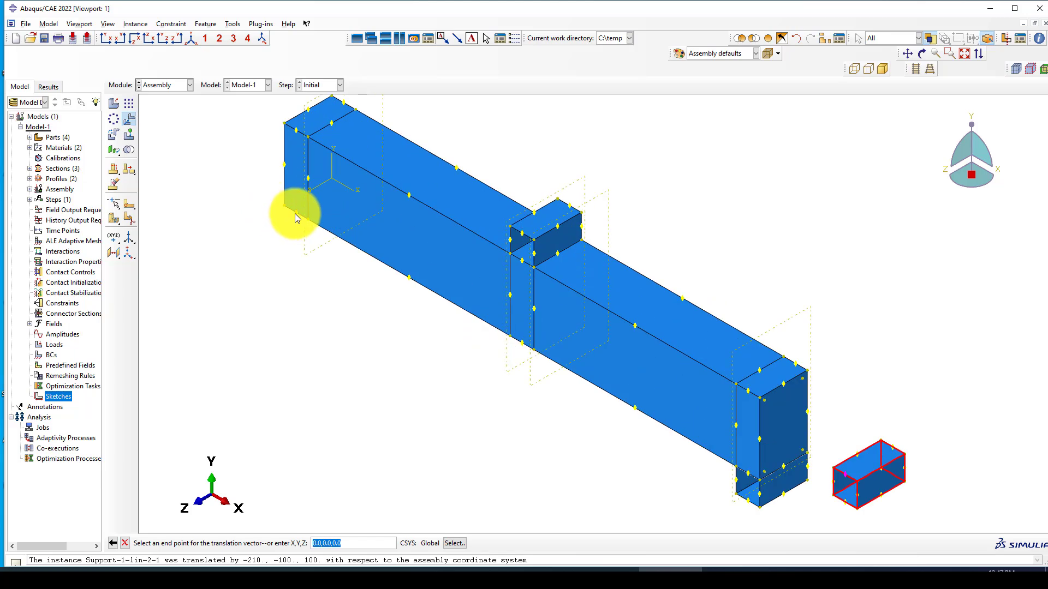
pyautogui.click(295, 214)
pyautogui.scroll(-1, 279, 227)
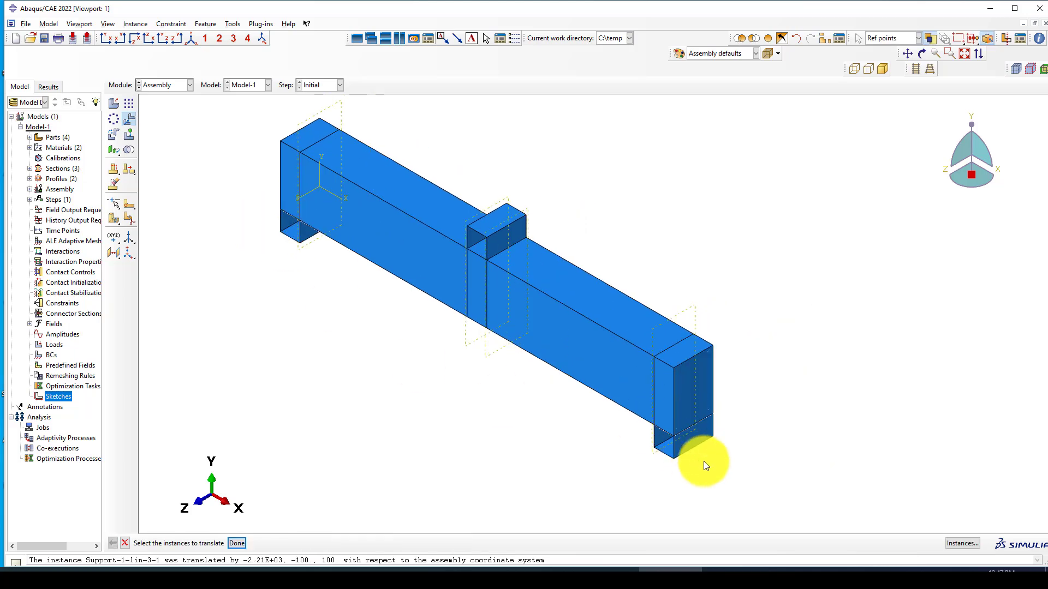
pyautogui.scroll(-2, 437, 281)
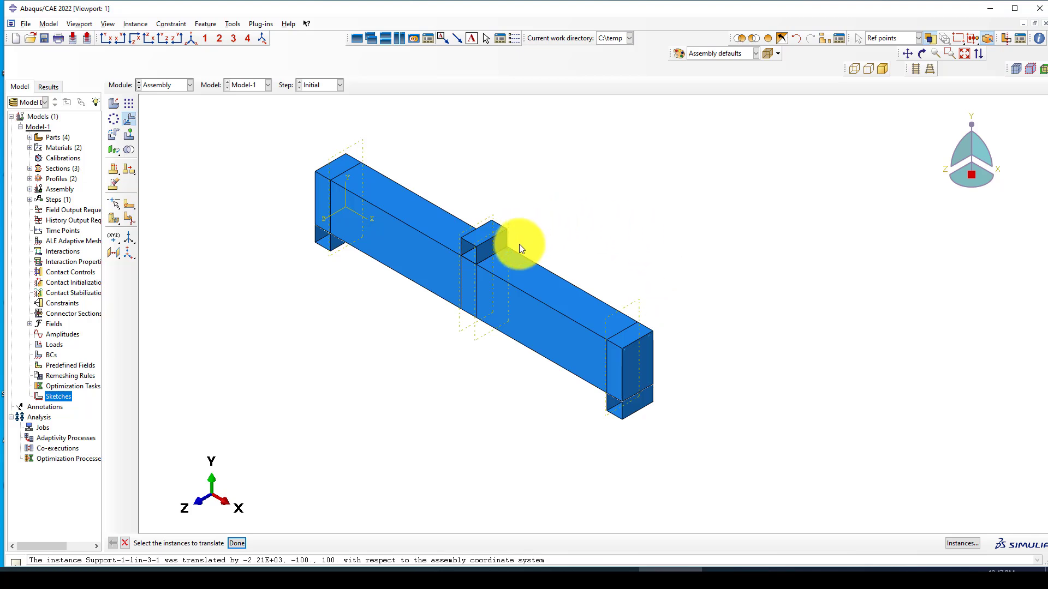
pyautogui.scroll(1, 494, 271)
pyautogui.scroll(2, 382, 317)
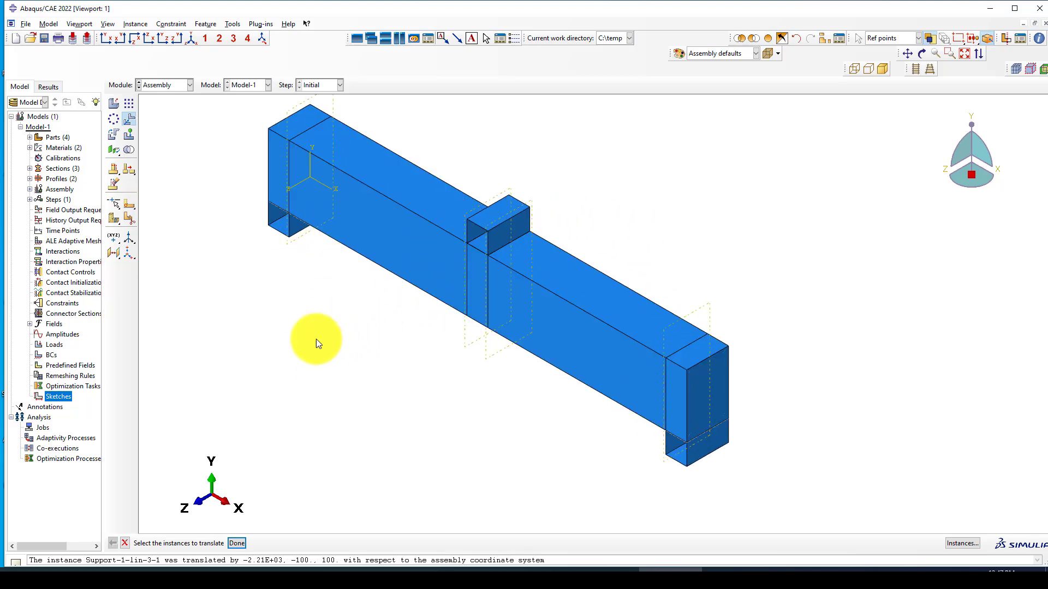
pyautogui.scroll(-1, 284, 333)
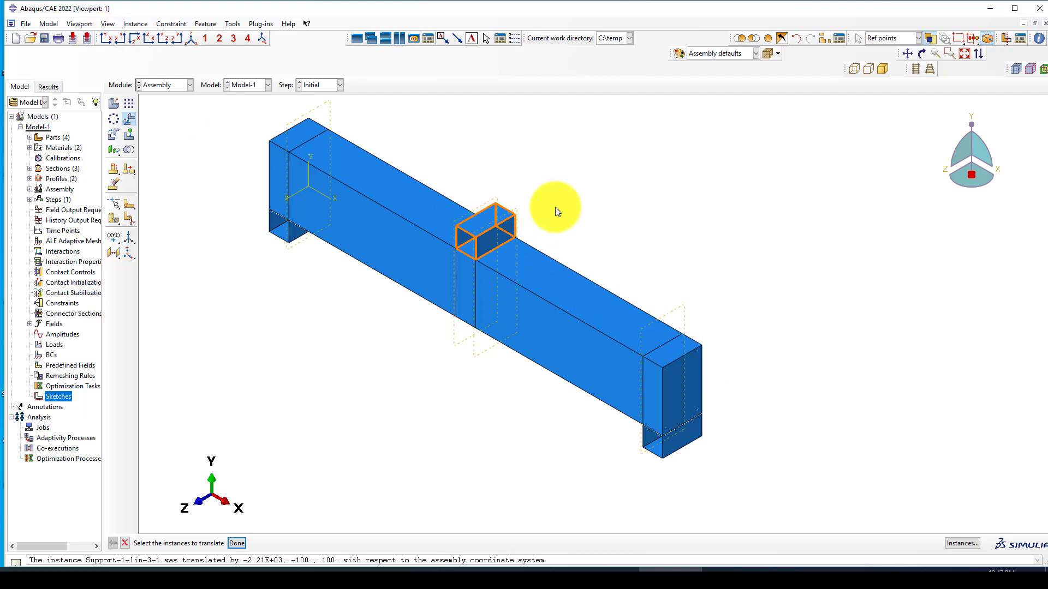
pyautogui.click(487, 226)
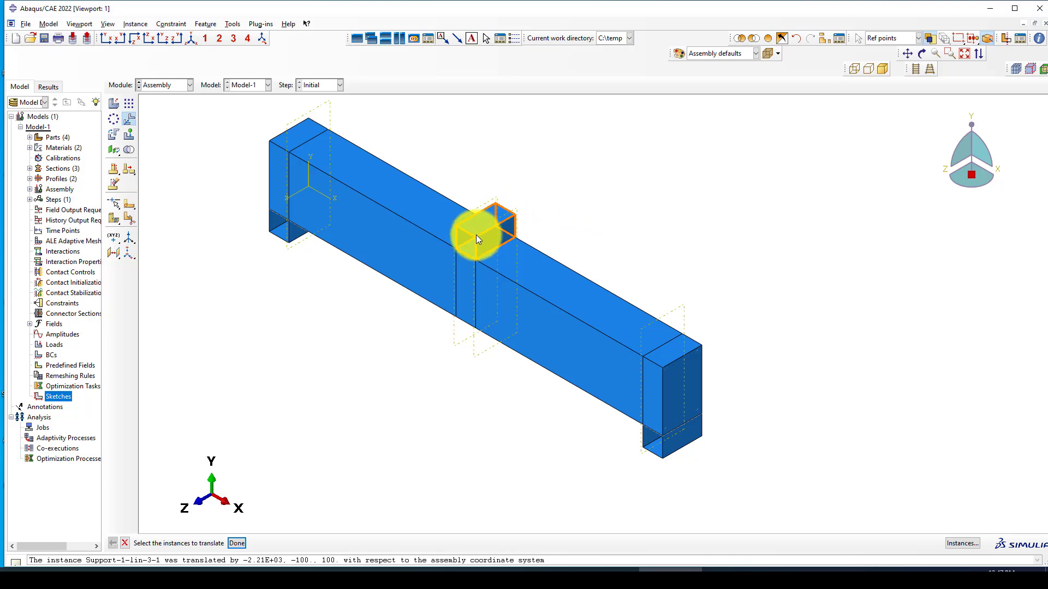
pyautogui.click(162, 85)
pyautogui.click(156, 131)
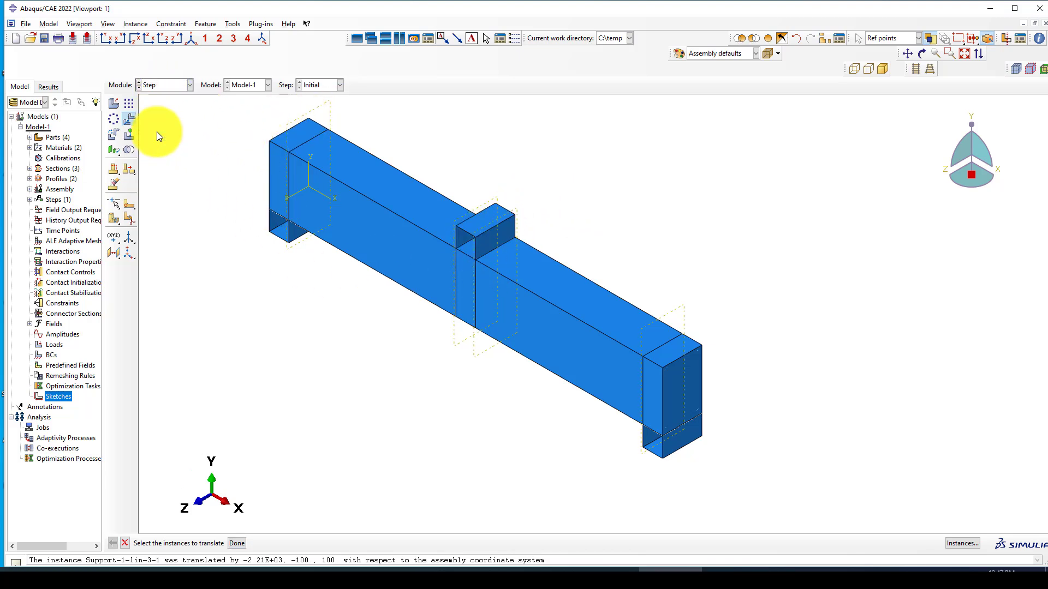
pyautogui.click(106, 39)
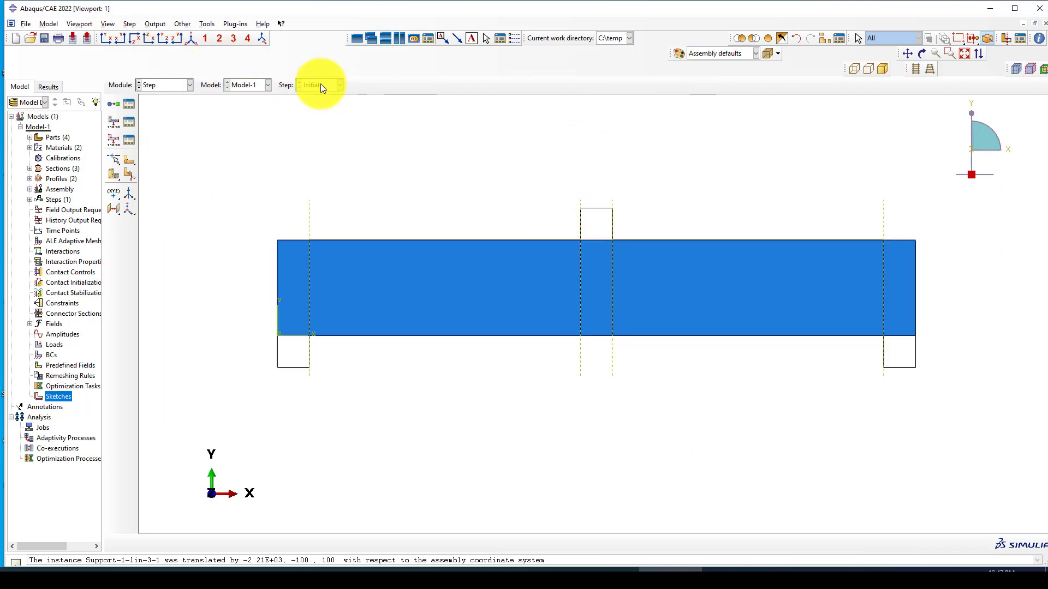
pyautogui.click(195, 38)
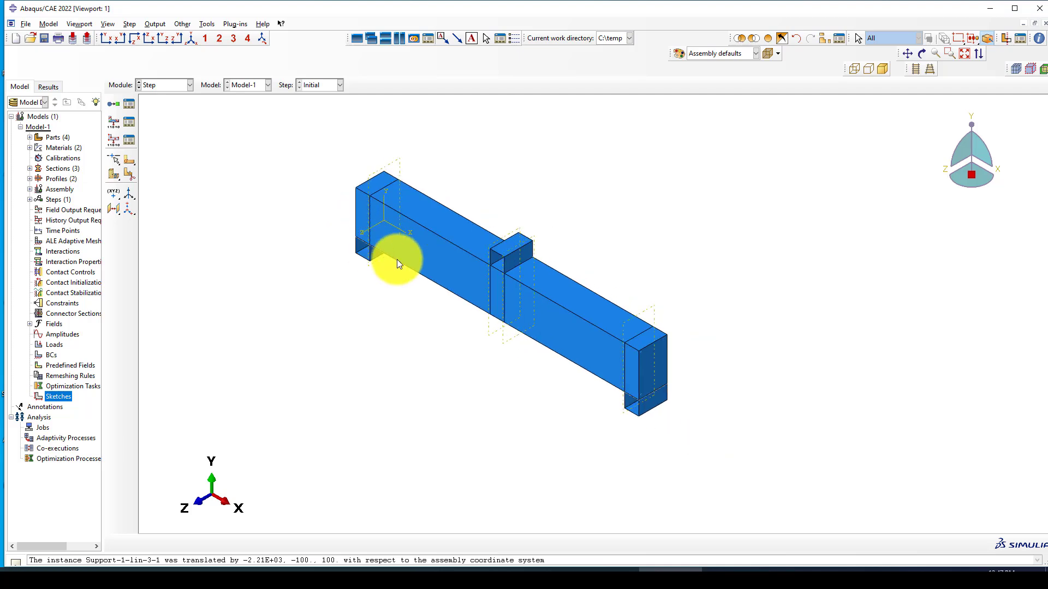
pyautogui.scroll(1, 603, 320)
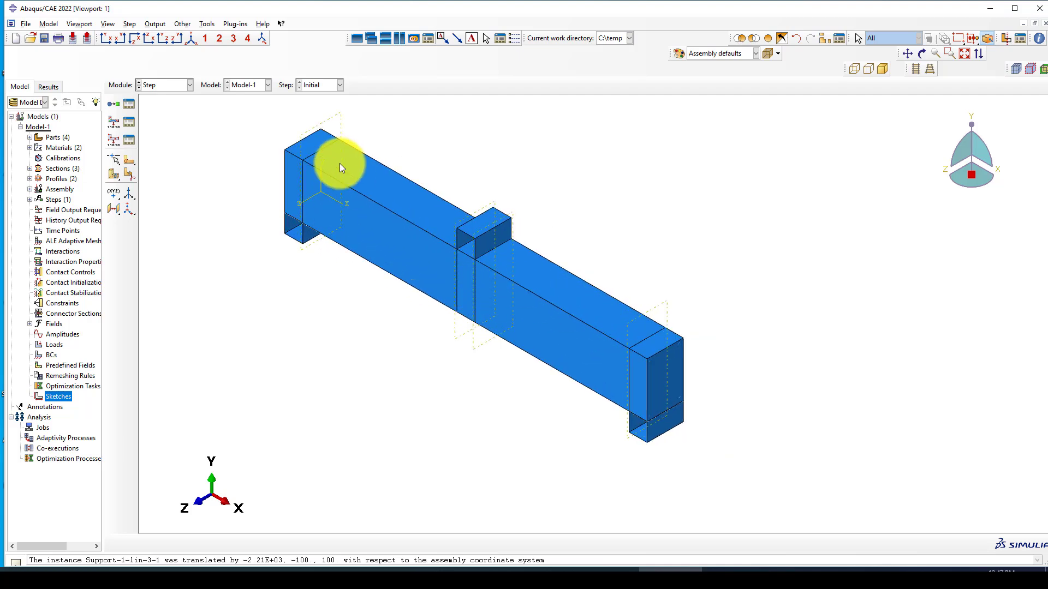
pyautogui.scroll(2, 314, 161)
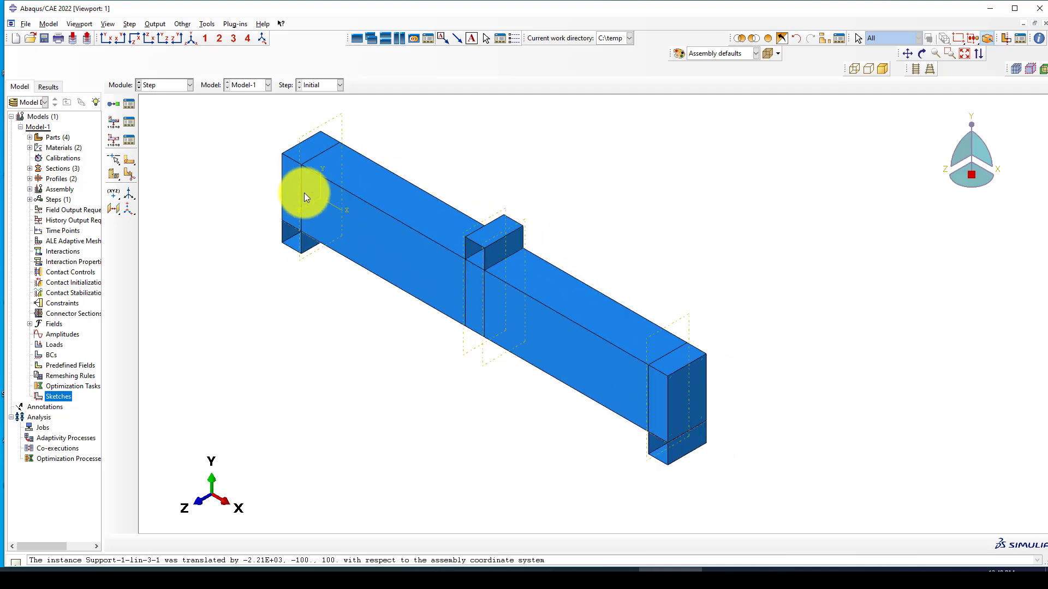
pyautogui.scroll(1, 378, 278)
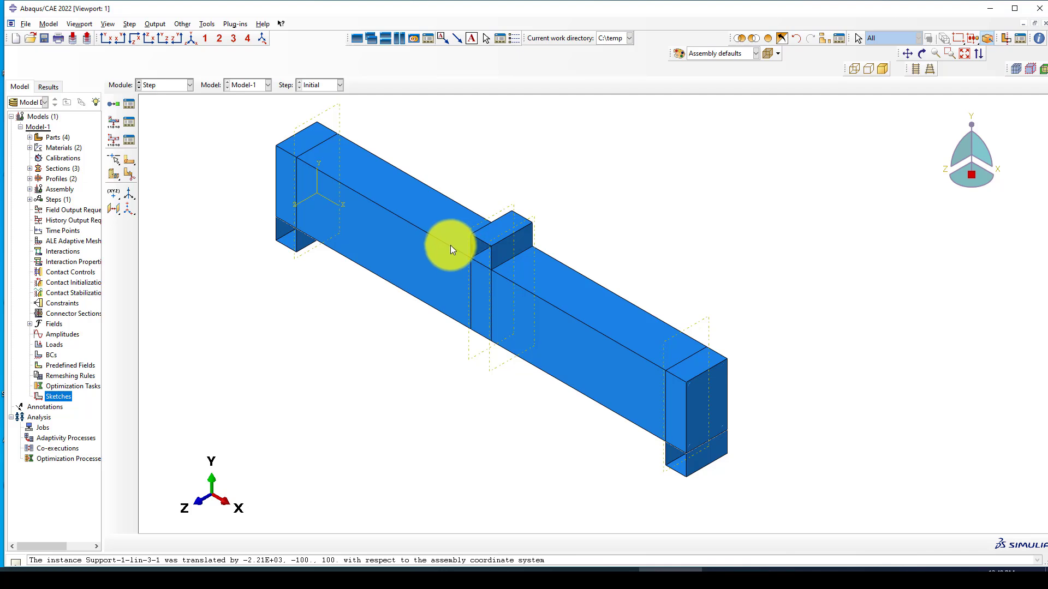
pyautogui.scroll(1, 466, 270)
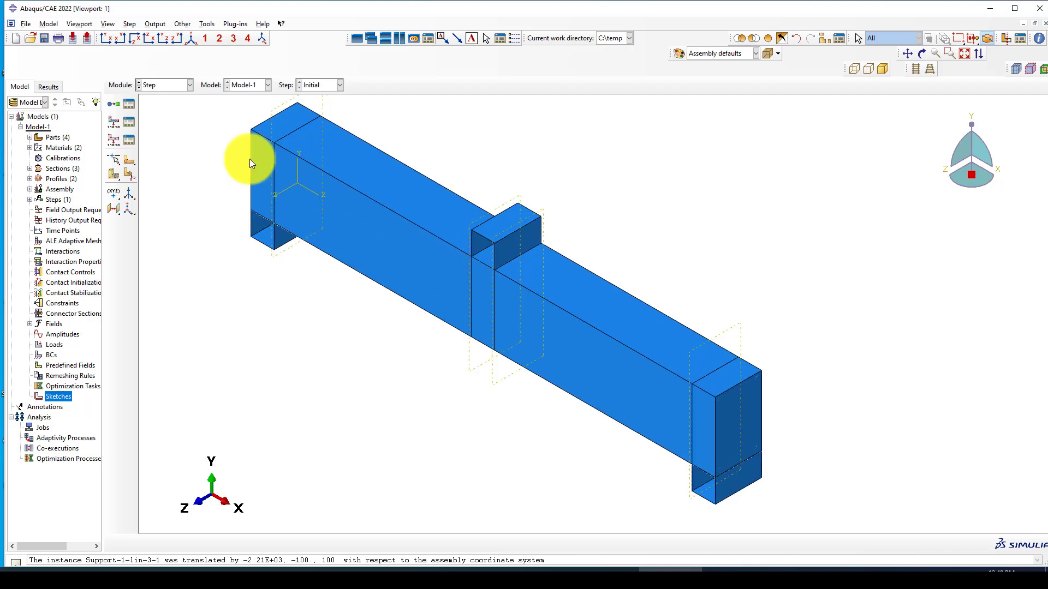
pyautogui.scroll(-1, 265, 206)
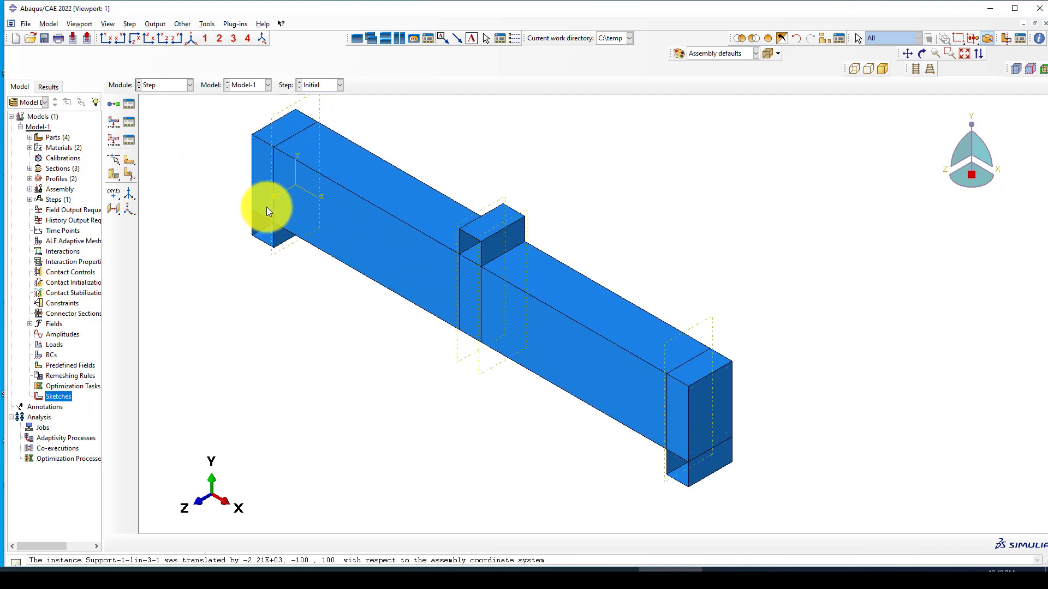
# Step: Create a Static, General analysis step named 'Static'
pyautogui.click(115, 103)
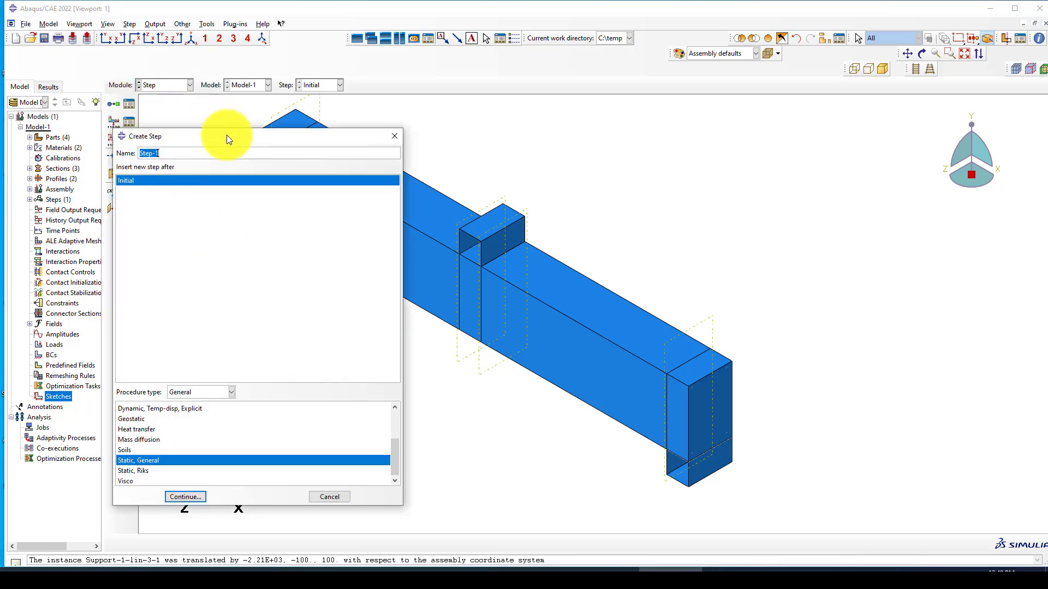
pyautogui.moveTo(227, 135); pyautogui.dragTo(216, 120)
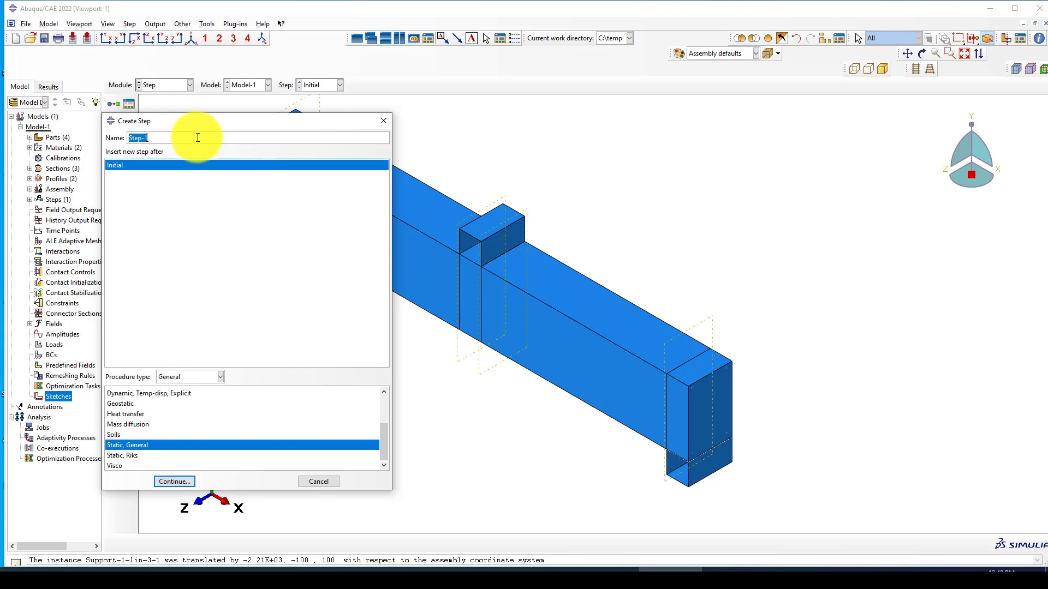
pyautogui.write('Static')
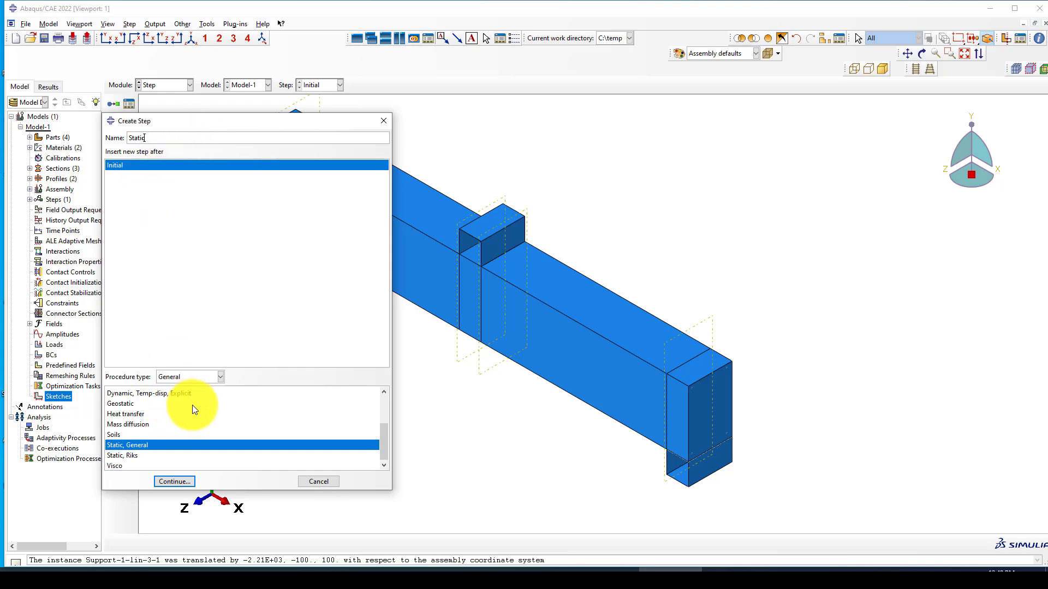
pyautogui.click(181, 476)
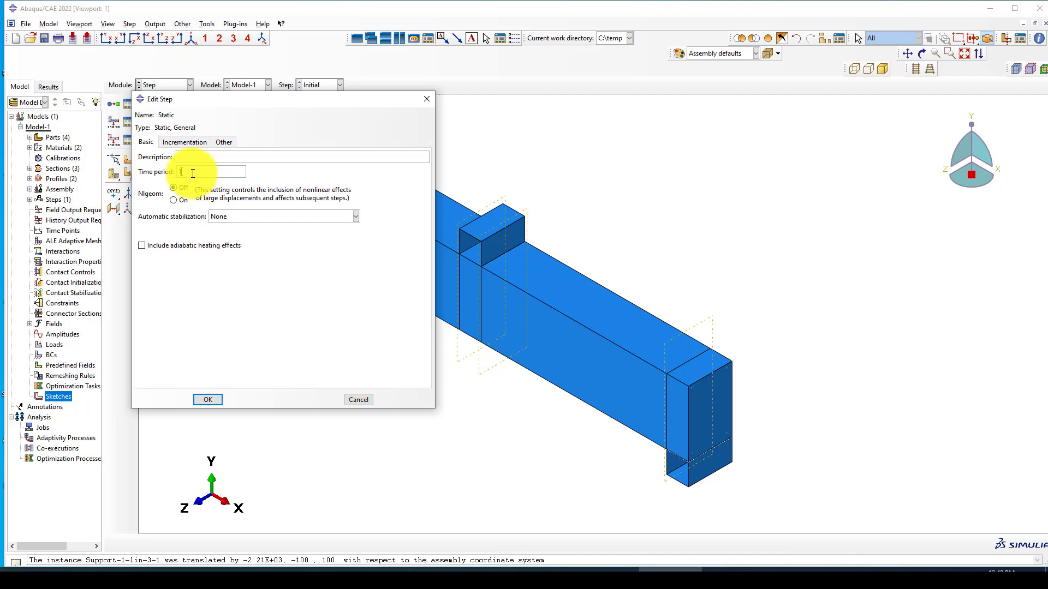
# Step: Set the step's automatic stabilization to a dissipated energy fraction of 0.0002
pyautogui.scroll(-2, 730, 241)
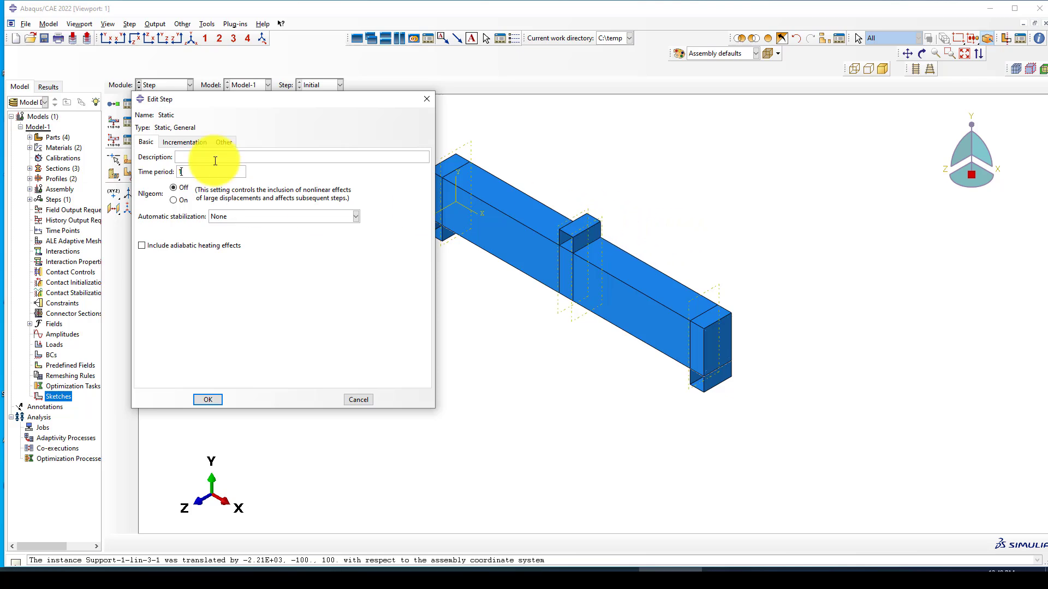
pyautogui.click(235, 216)
pyautogui.click(236, 240)
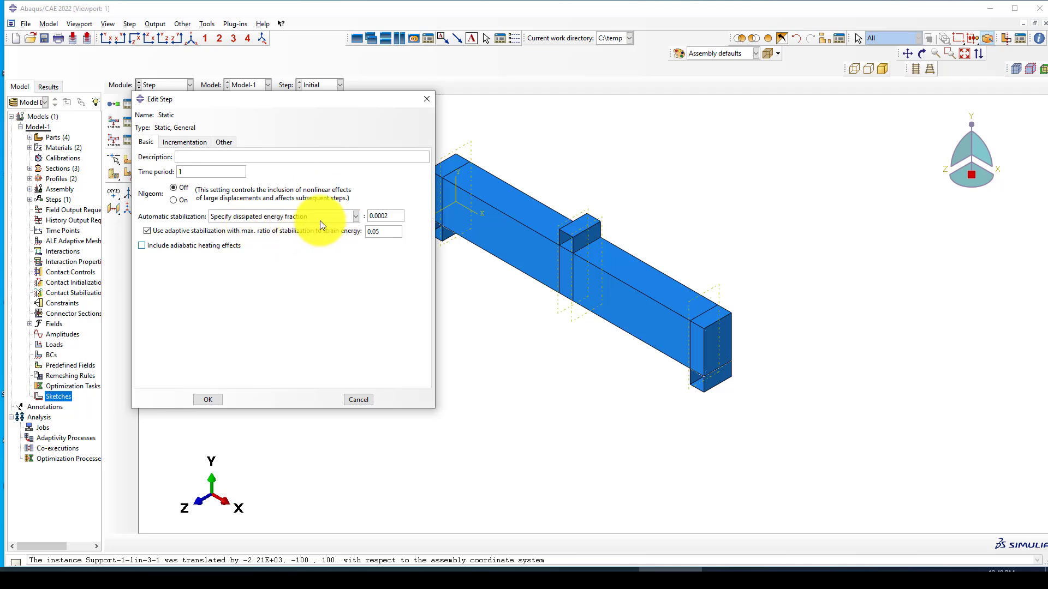
pyautogui.scroll(-2, 558, 260)
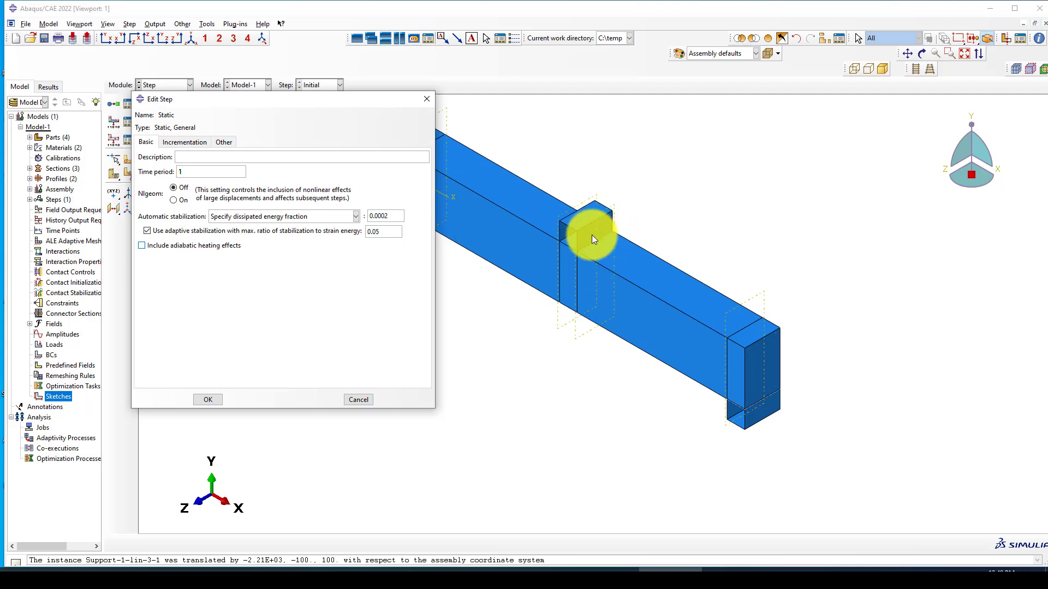
pyautogui.scroll(1, 665, 278)
pyautogui.scroll(-2, 515, 234)
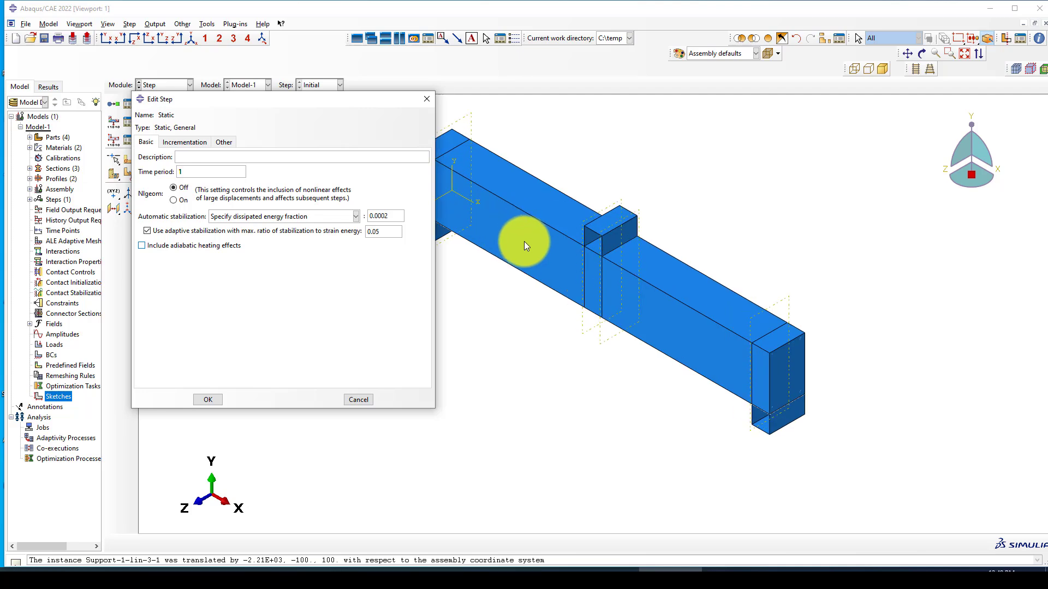
pyautogui.scroll(3, 633, 254)
pyautogui.scroll(-1, 603, 261)
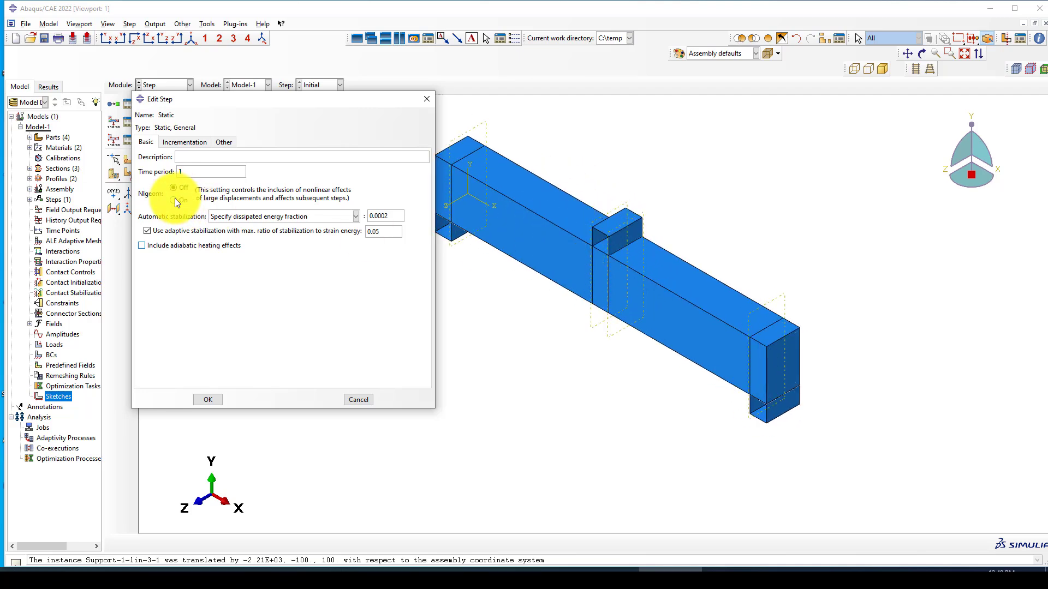
# Step: Set the Static step incrementation: 100000 maximum increments, initial 0.01, minimum 1E-15
pyautogui.click(186, 143)
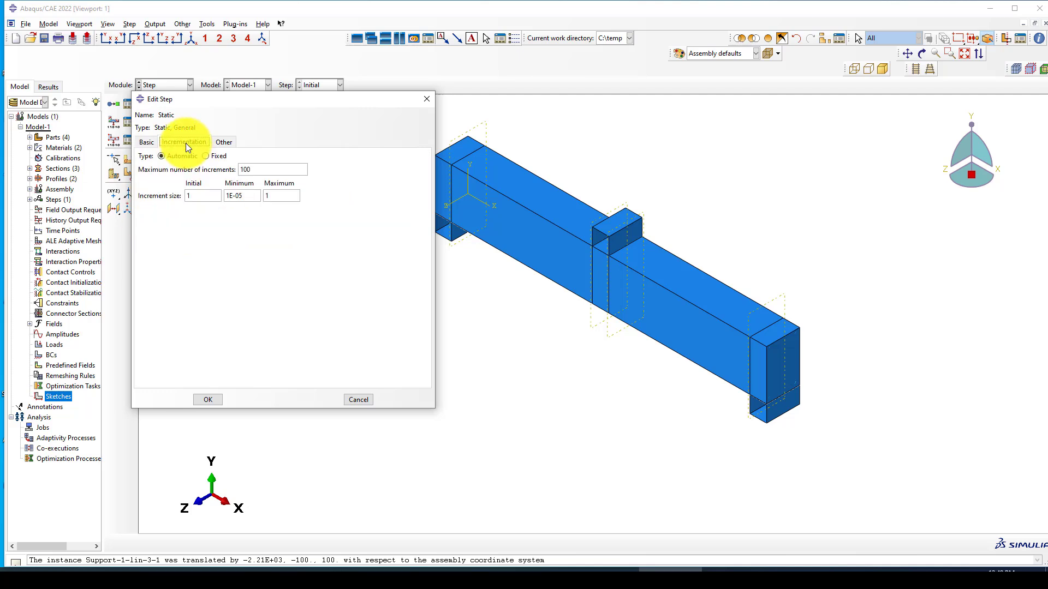
pyautogui.click(261, 170)
pyautogui.write('000')
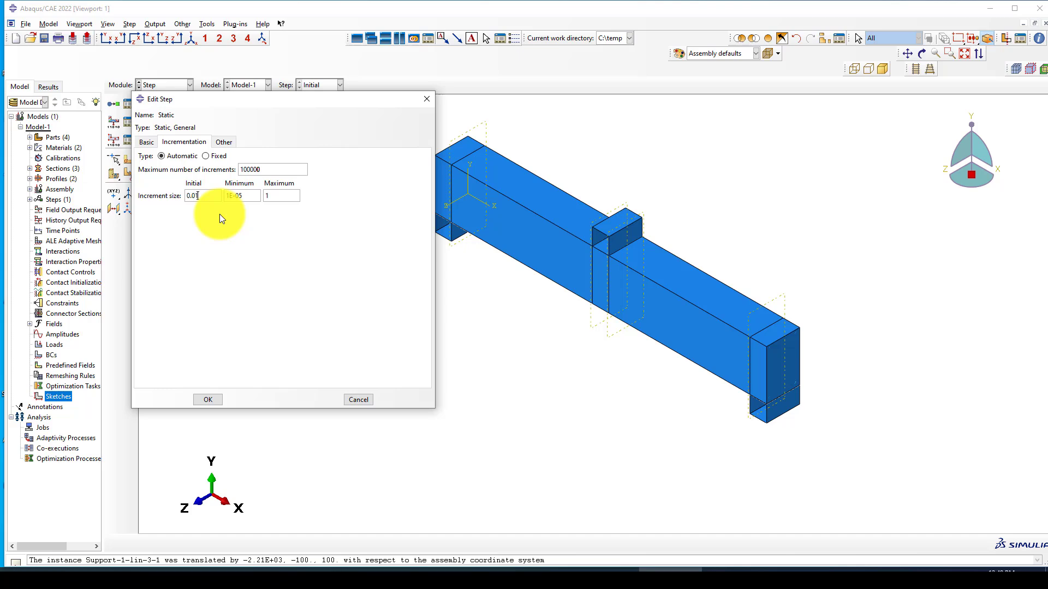
pyautogui.write('1')
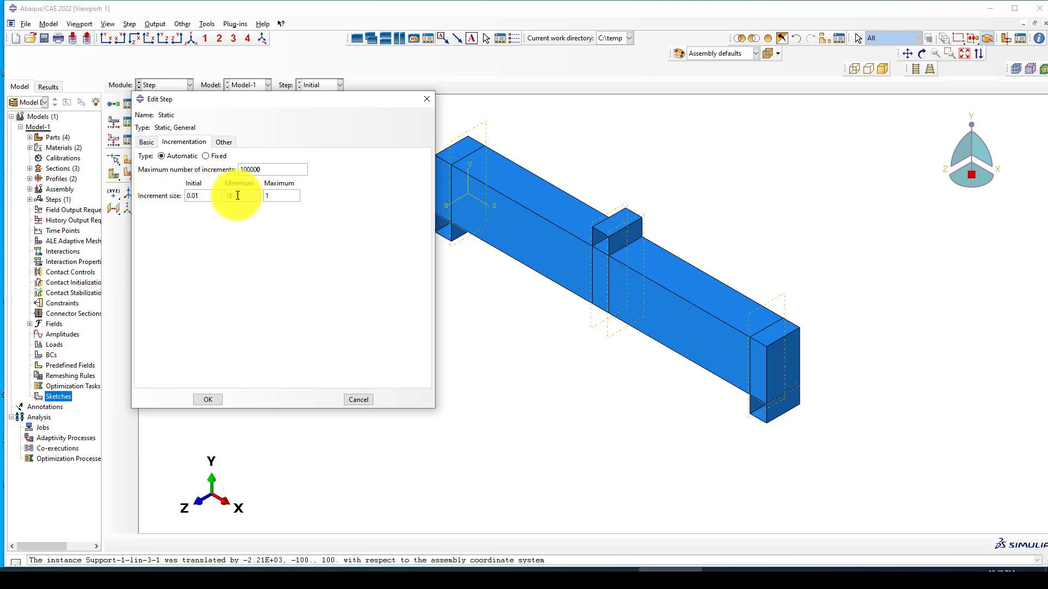
pyautogui.doubleClick(269, 196)
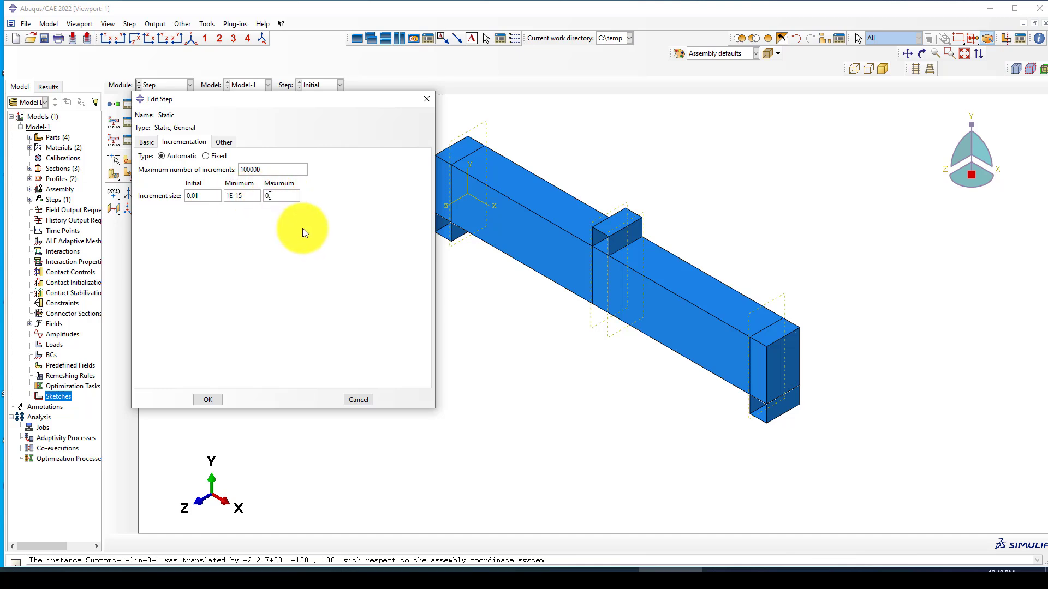
# Step: Finish the Static step and select DAMAGEC and DAMAGET in F-Output-1's Failure/Fracture variables
pyautogui.click(221, 394)
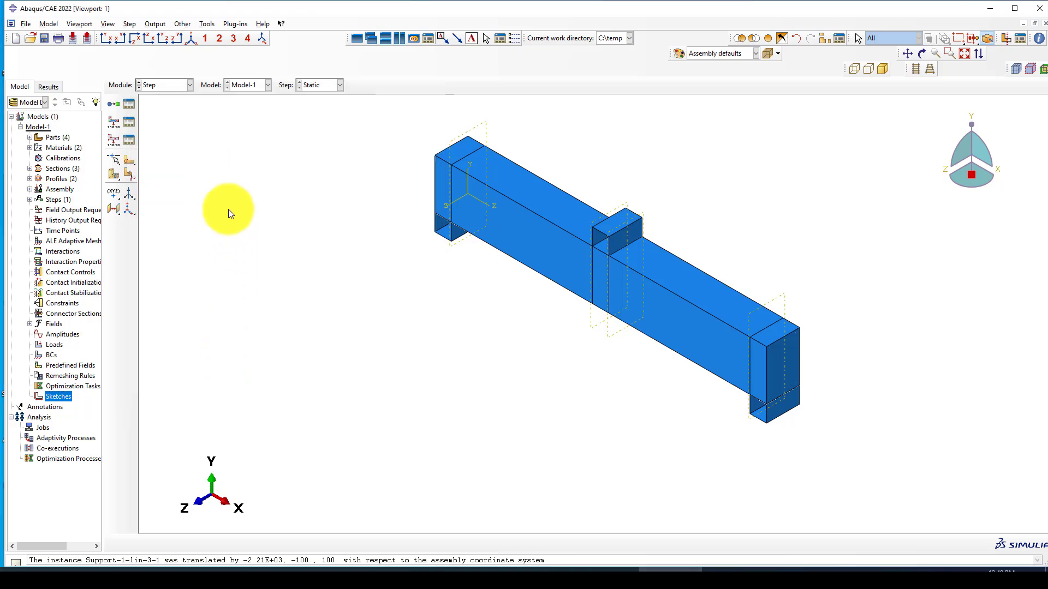
pyautogui.click(129, 123)
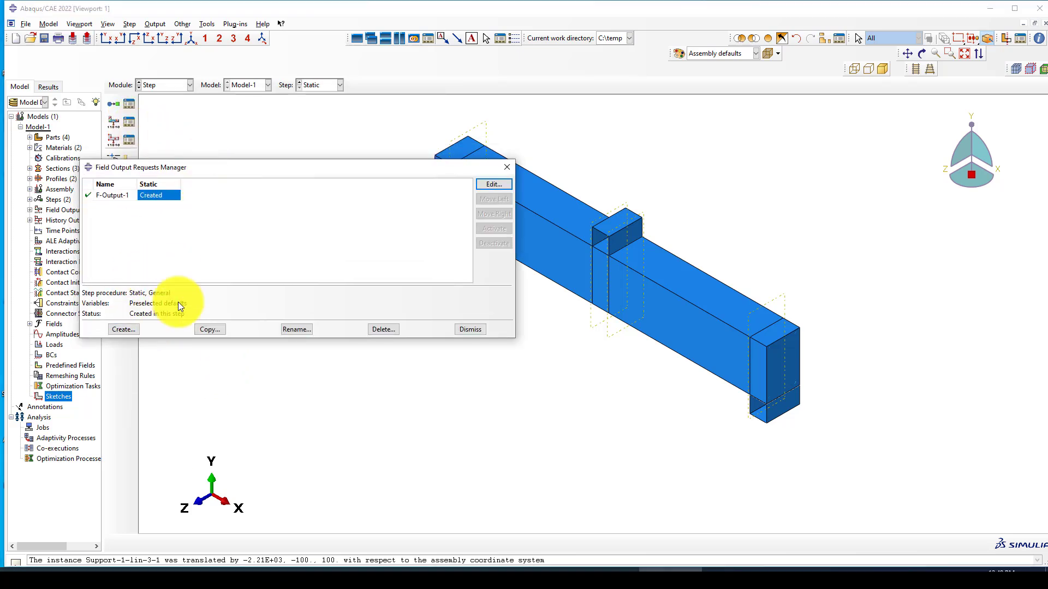
pyautogui.click(480, 186)
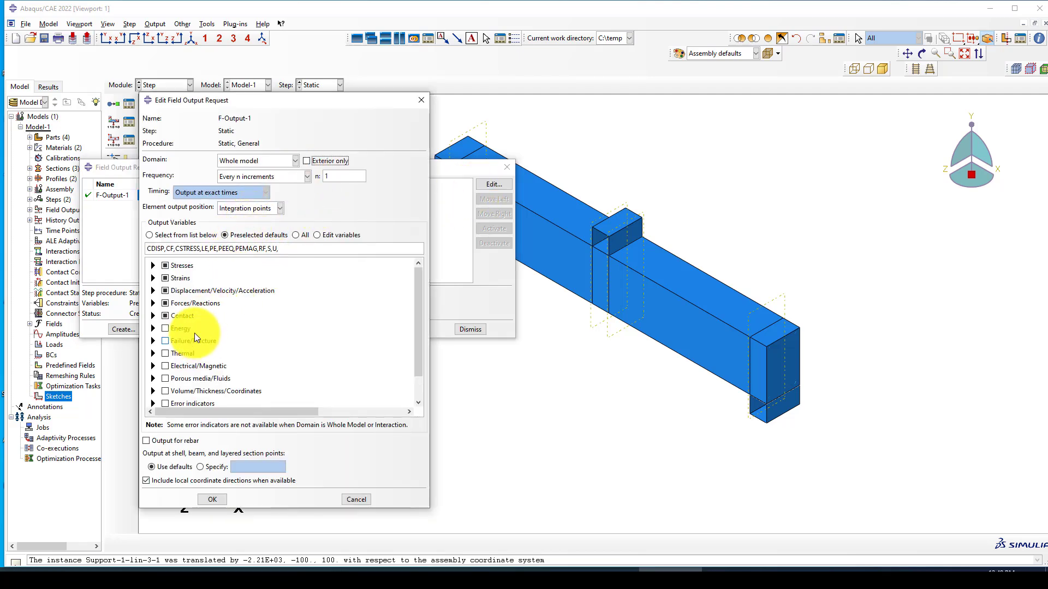
pyautogui.scroll(-2, 214, 343)
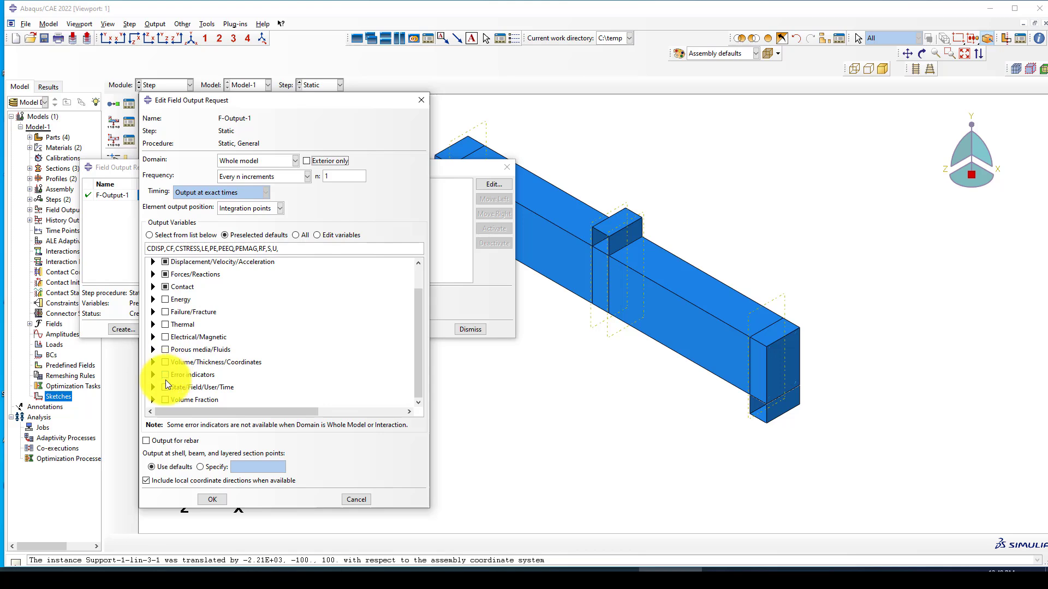
pyautogui.click(153, 312)
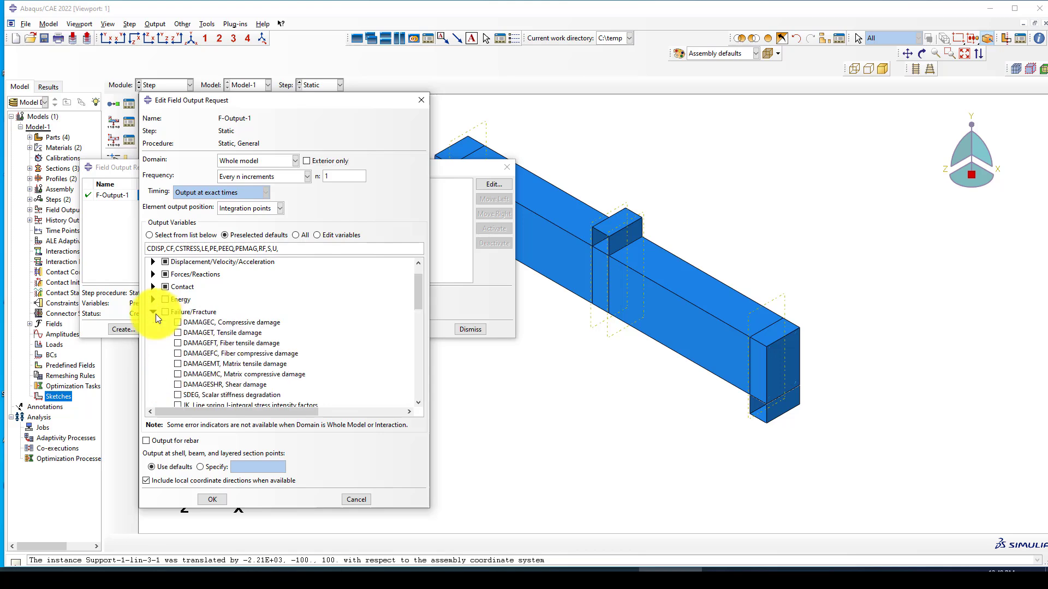
pyautogui.click(178, 323)
pyautogui.click(178, 332)
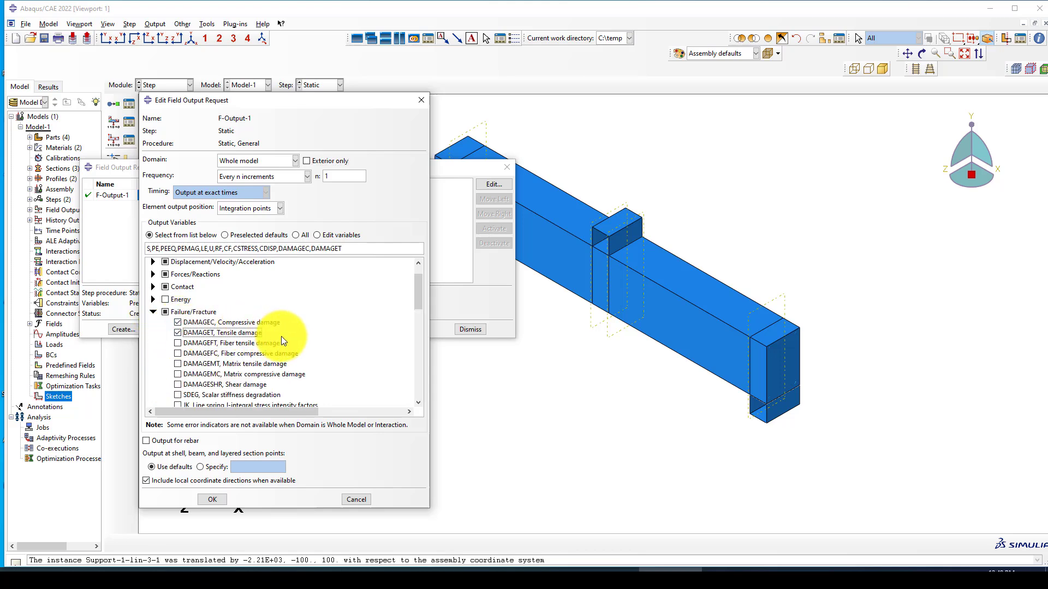
# Step: Add CSDMG and STATUS to F-Output-1 and confirm the field output request
pyautogui.scroll(-3, 280, 336)
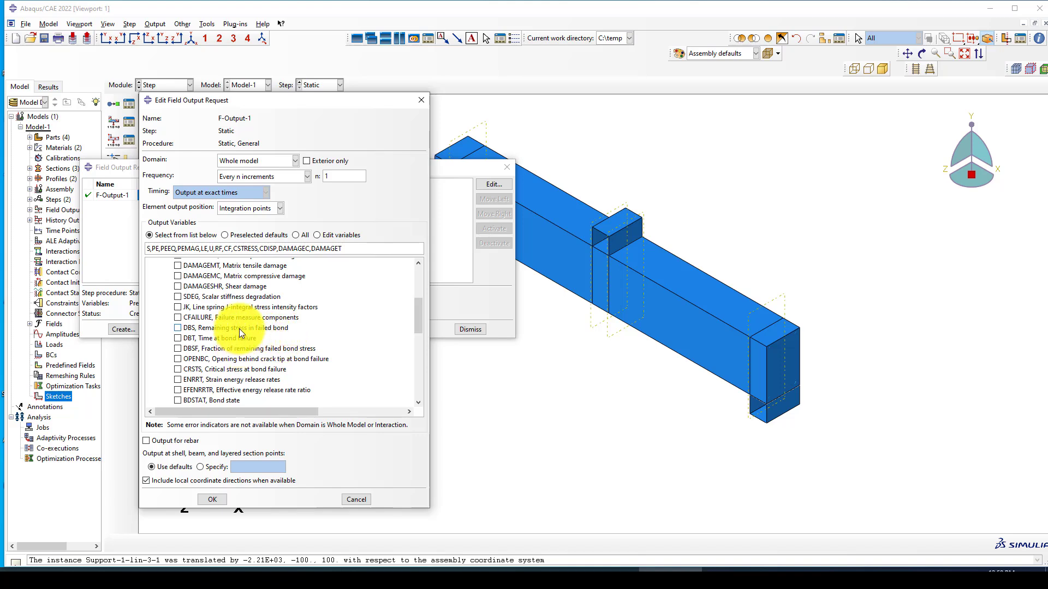
pyautogui.scroll(-1, 302, 348)
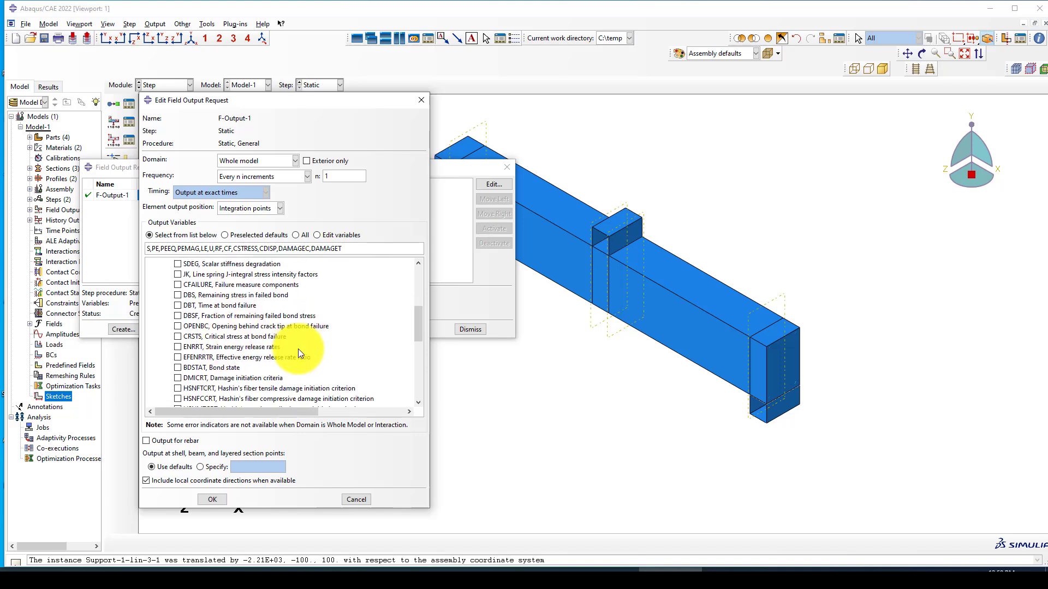
pyautogui.scroll(-2, 260, 349)
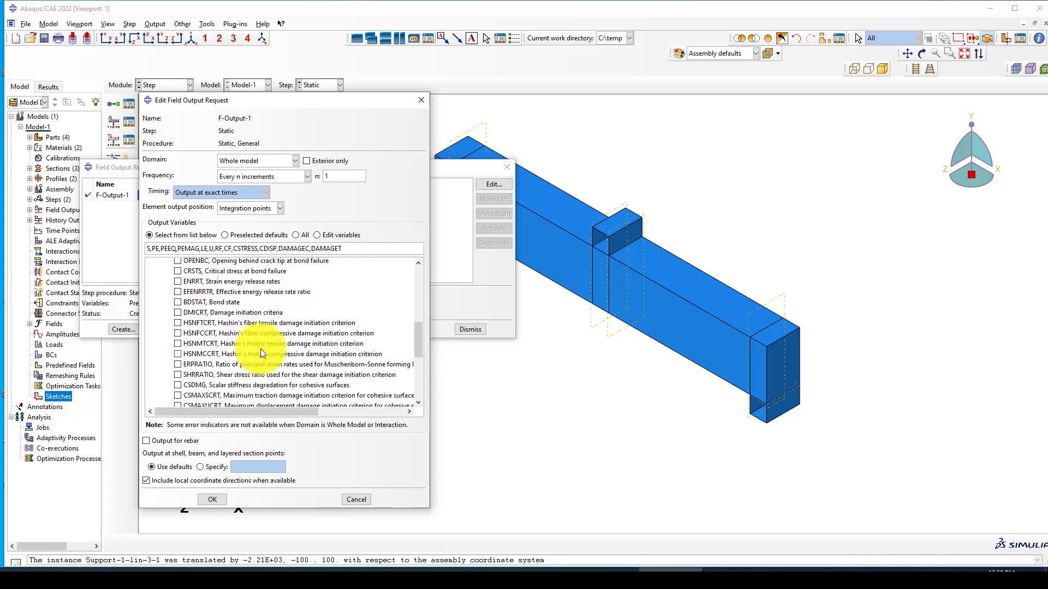
pyautogui.scroll(-1, 243, 354)
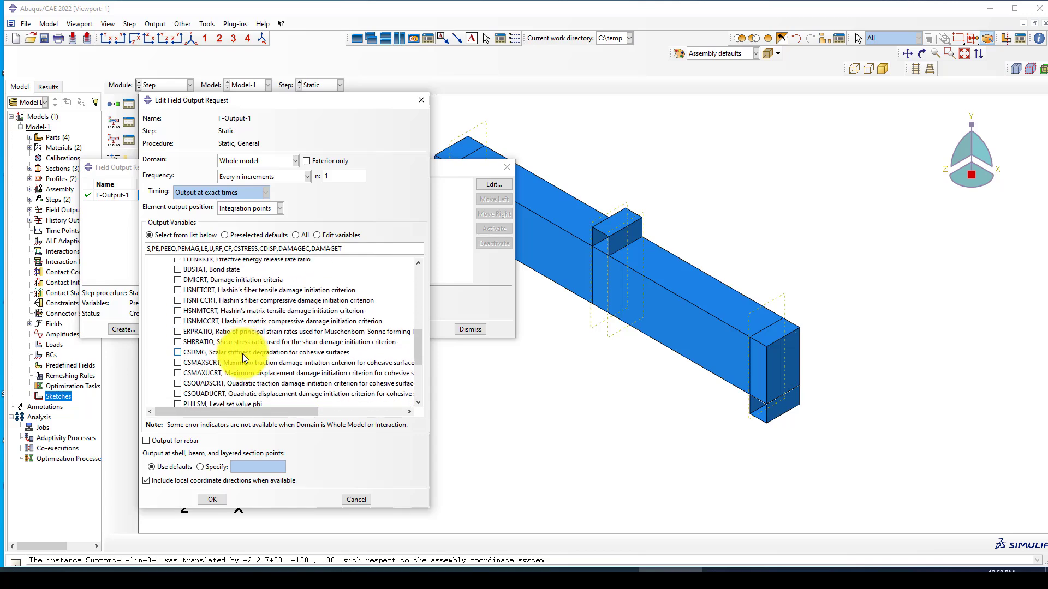
pyautogui.click(178, 353)
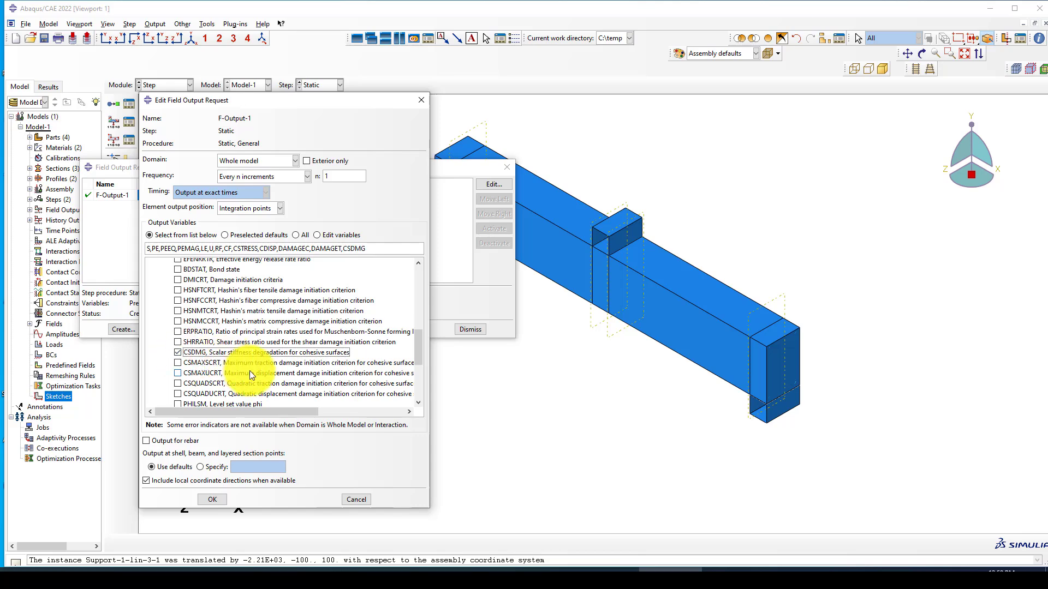
pyautogui.scroll(-4, 250, 361)
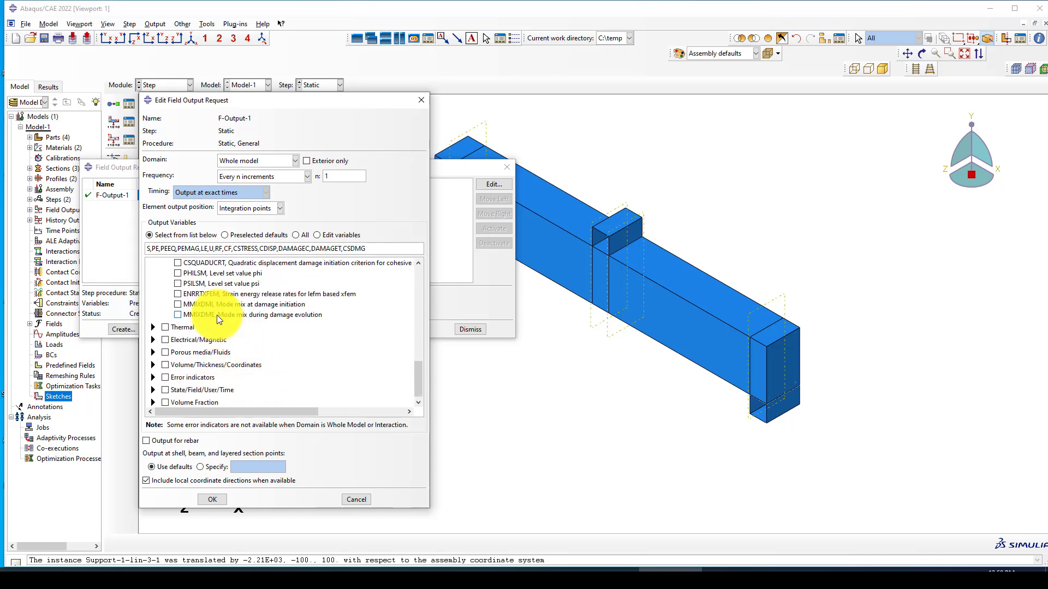
pyautogui.scroll(1, 218, 315)
pyautogui.scroll(-1, 212, 316)
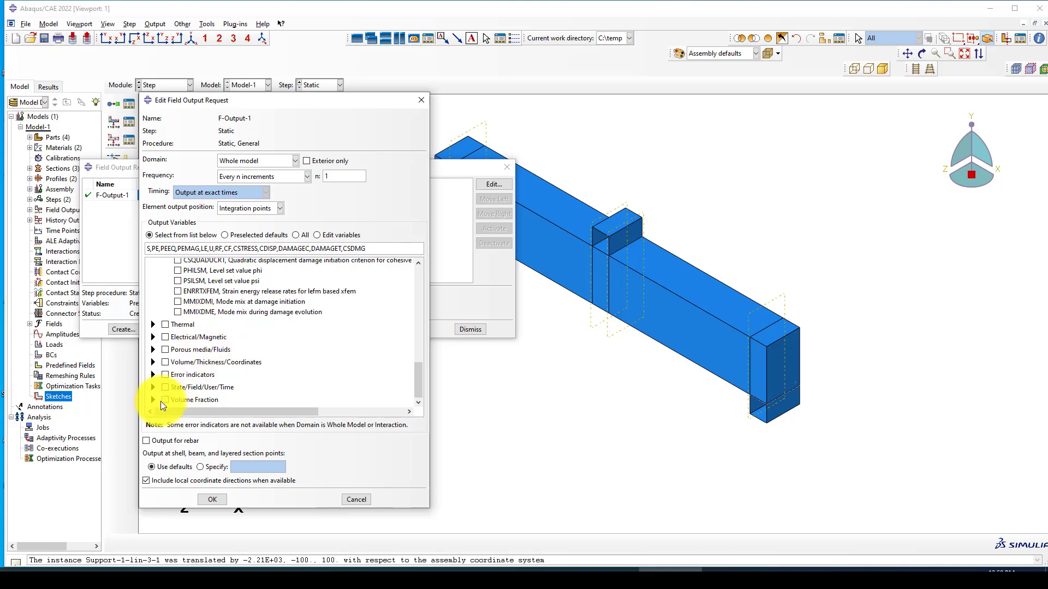
pyautogui.click(152, 387)
pyautogui.scroll(-3, 206, 386)
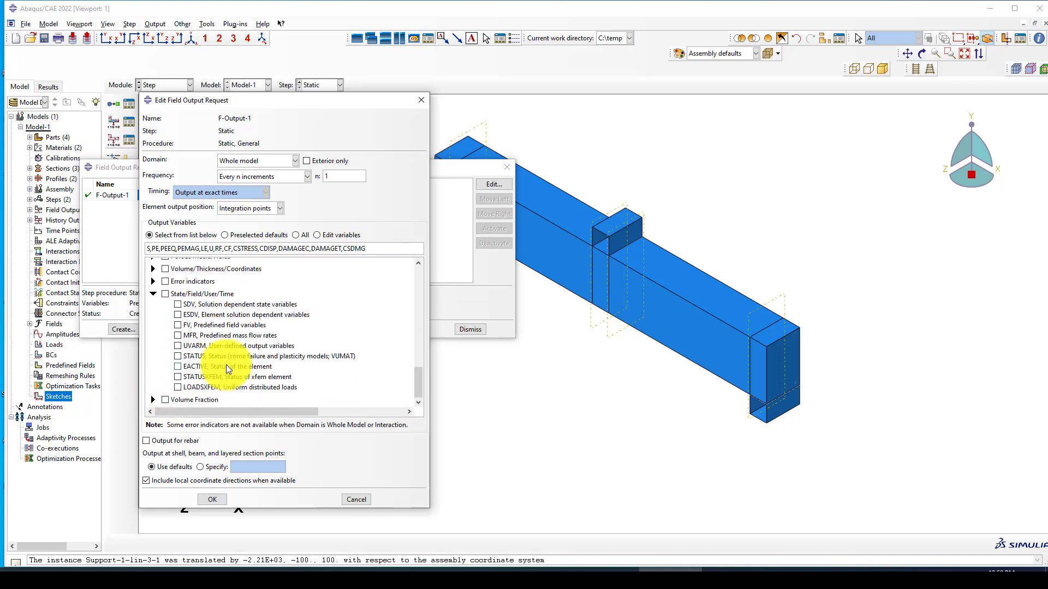
pyautogui.click(177, 357)
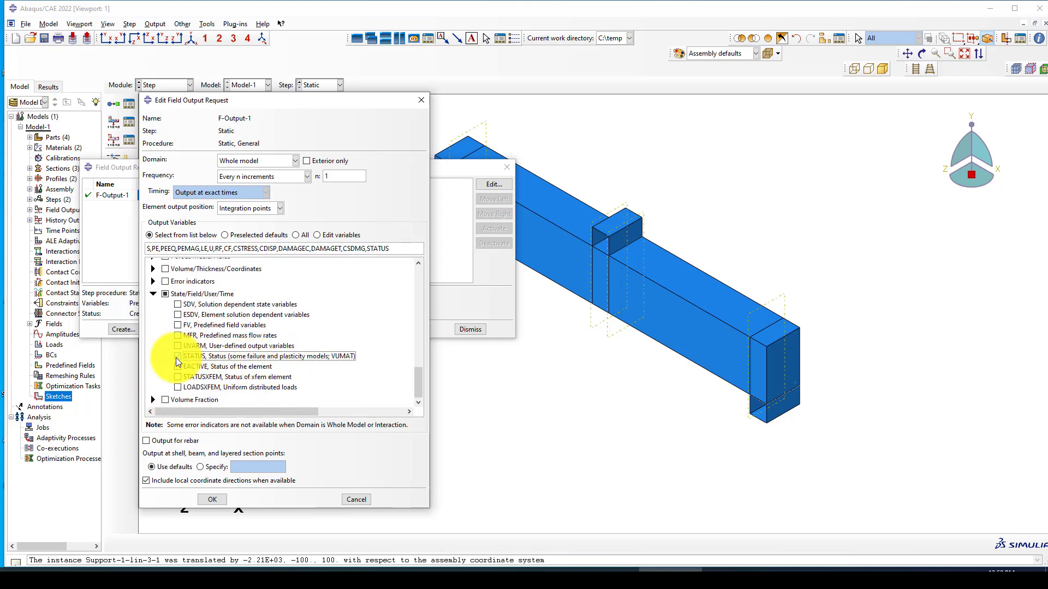
pyautogui.click(212, 499)
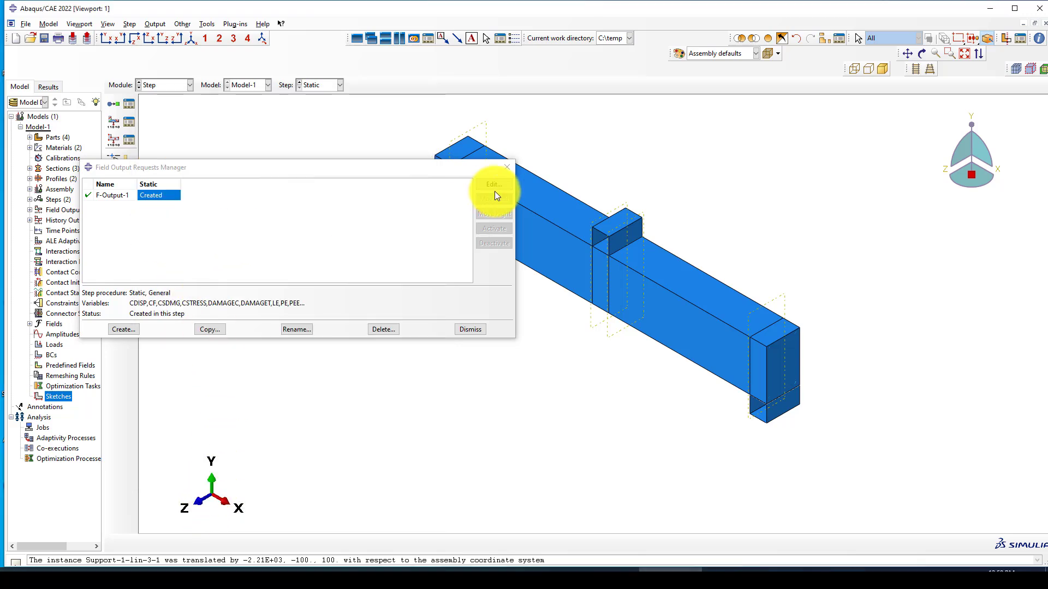
# Step: Create a midpoint datum between two opposite corners on the loading block's top face
pyautogui.click(505, 172)
pyautogui.scroll(-2, 315, 280)
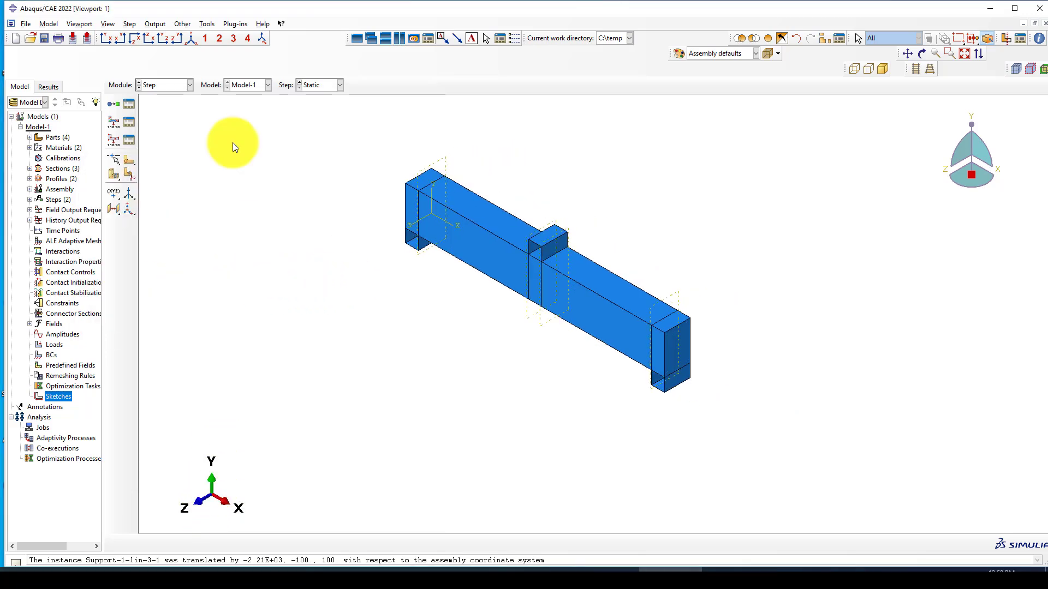
pyautogui.scroll(3, 561, 229)
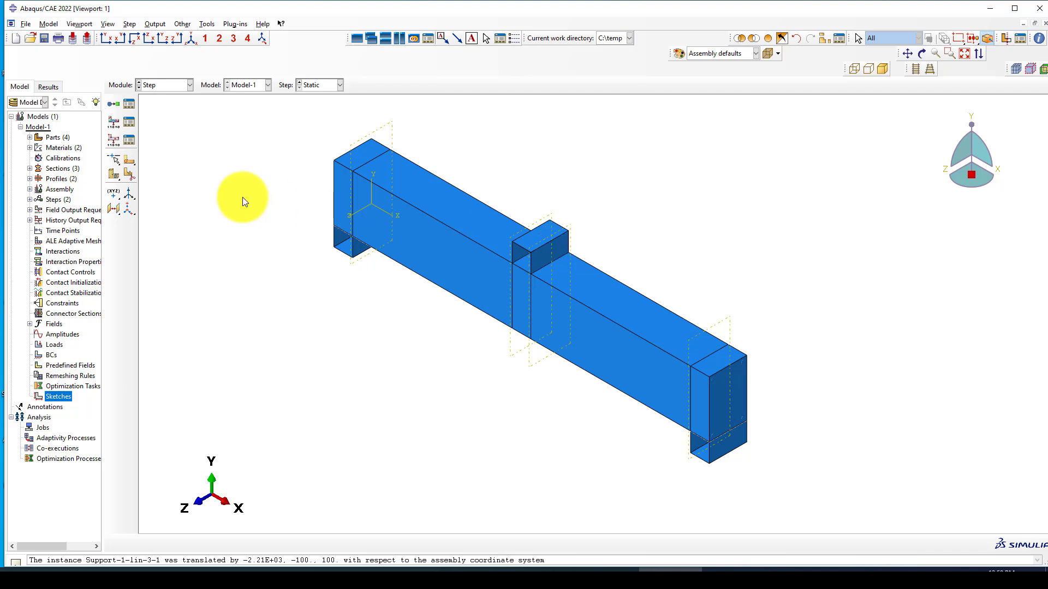
pyautogui.moveTo(117, 195); pyautogui.dragTo(158, 196)
pyautogui.scroll(2, 581, 202)
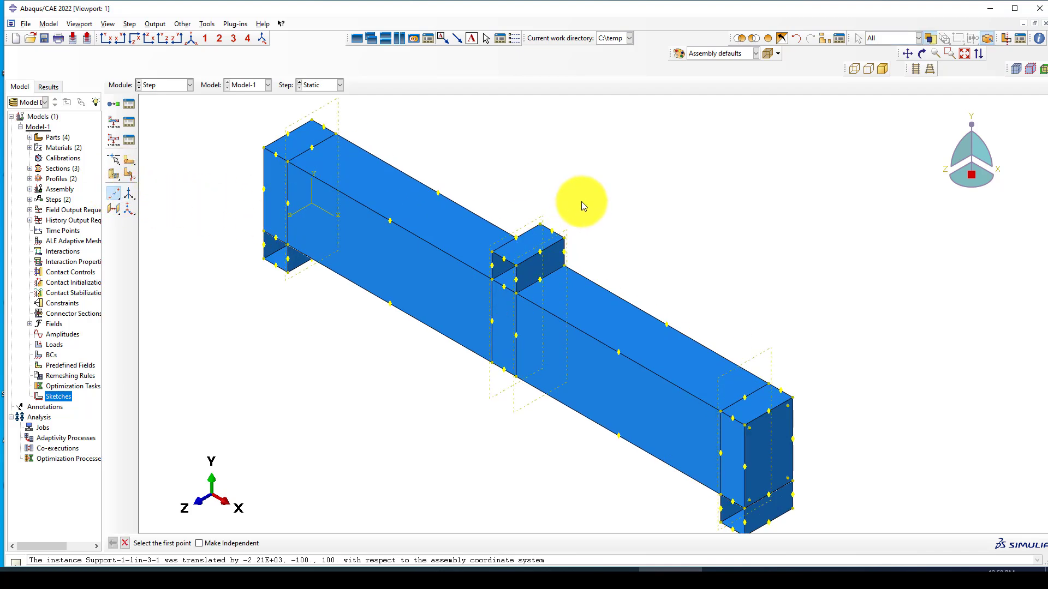
pyautogui.click(517, 239)
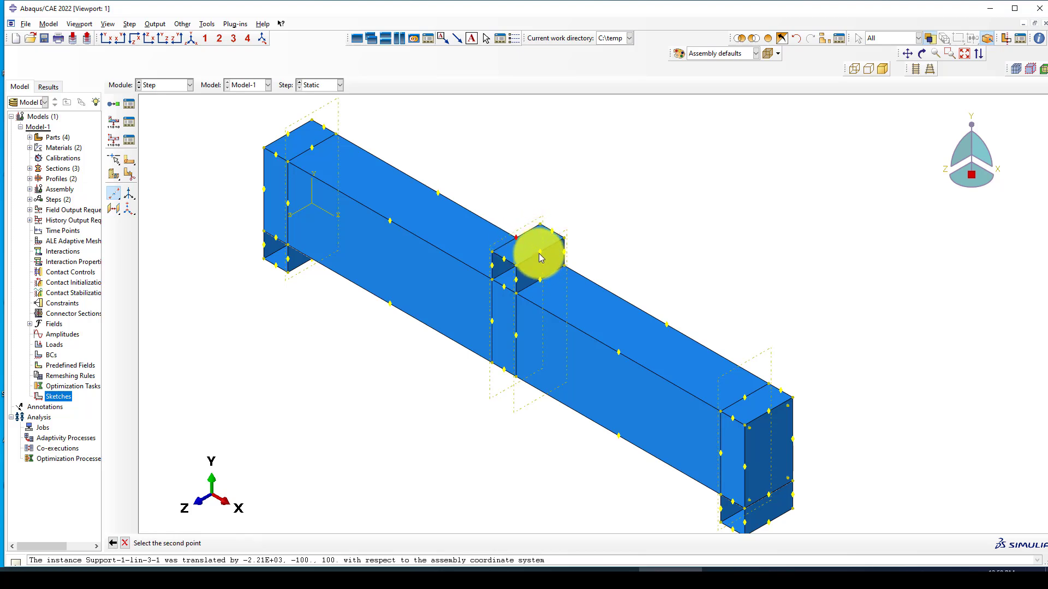
pyautogui.click(539, 252)
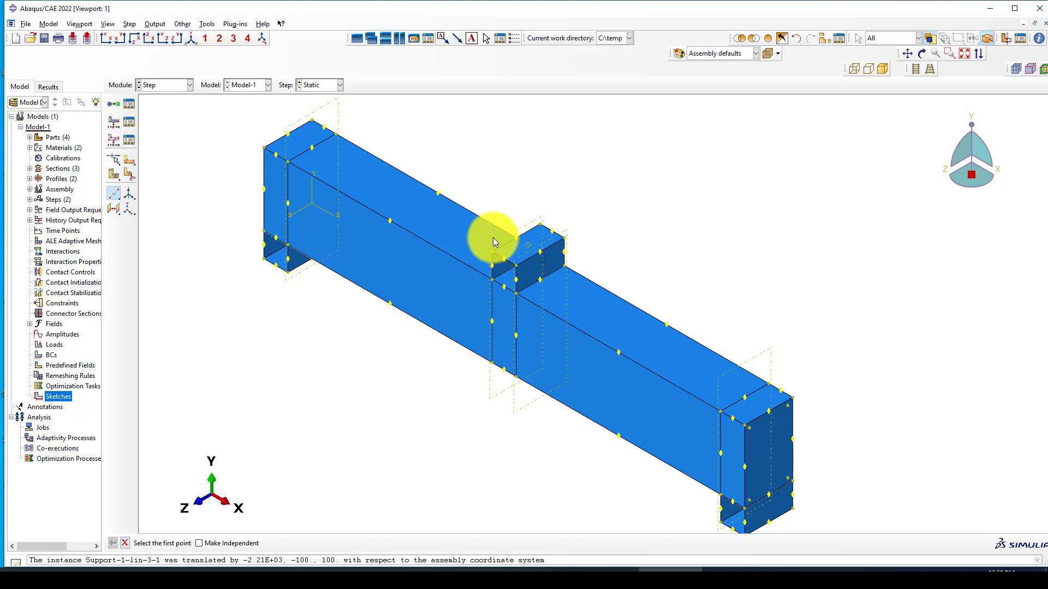
# Step: Add reference point RP-1 on the loading block and create midpoint datums at both beam ends
pyautogui.click(182, 24)
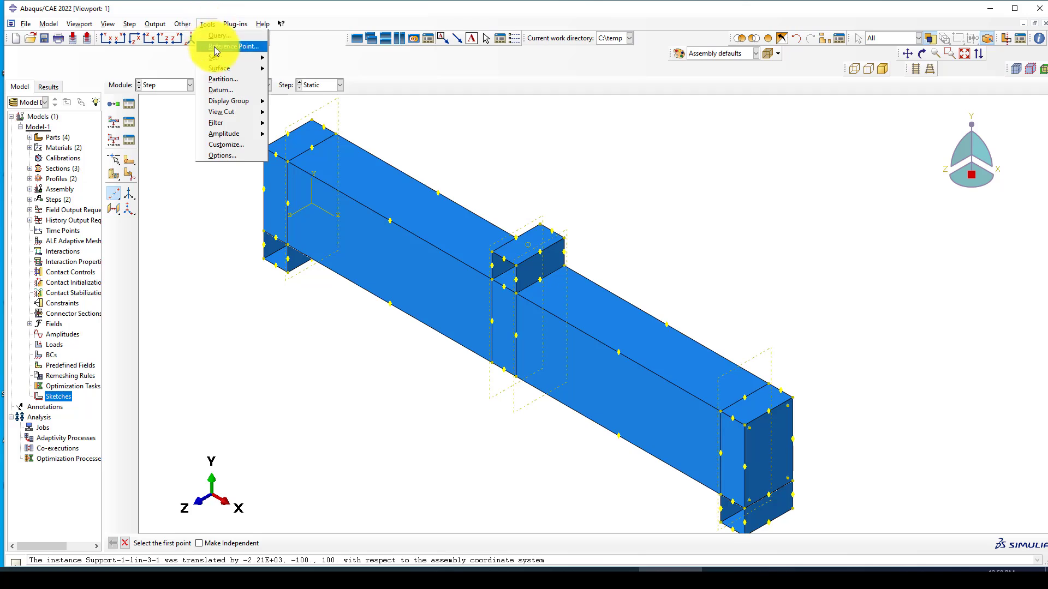
pyautogui.click(226, 36)
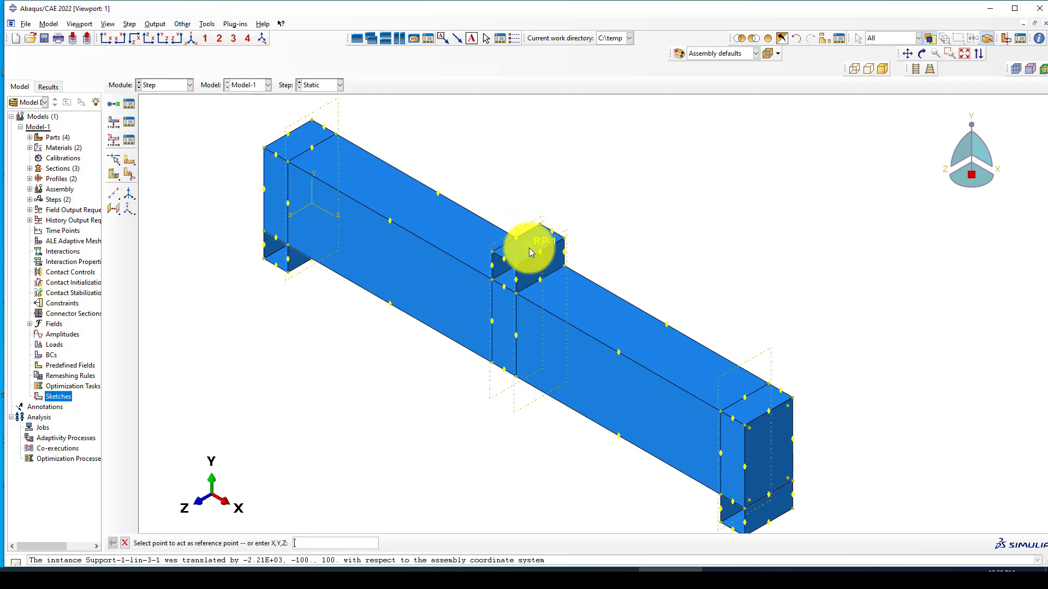
pyautogui.scroll(-2, 529, 248)
pyautogui.scroll(1, 533, 251)
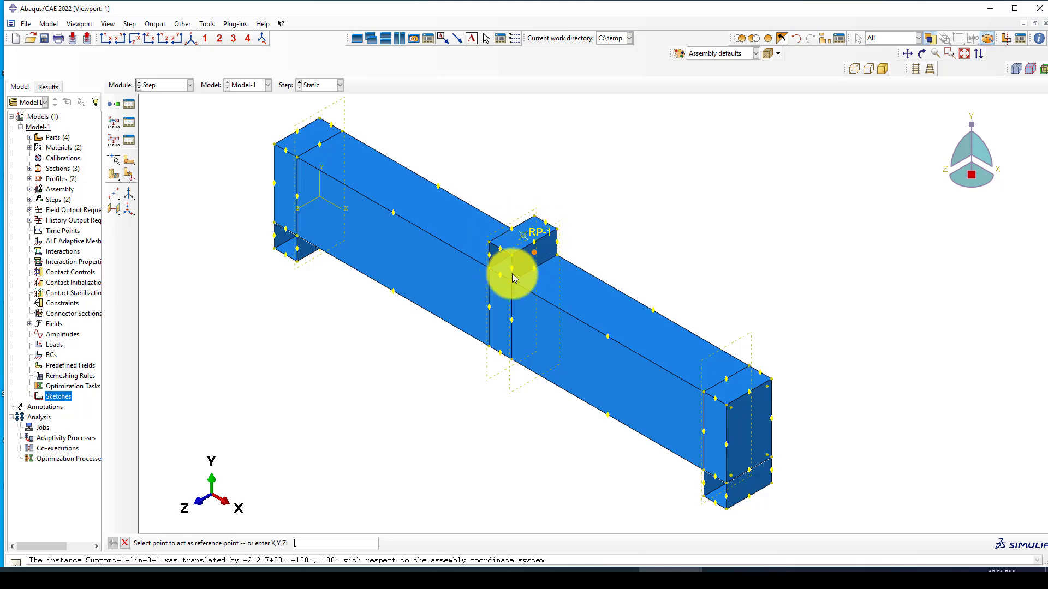
pyautogui.scroll(2, 492, 225)
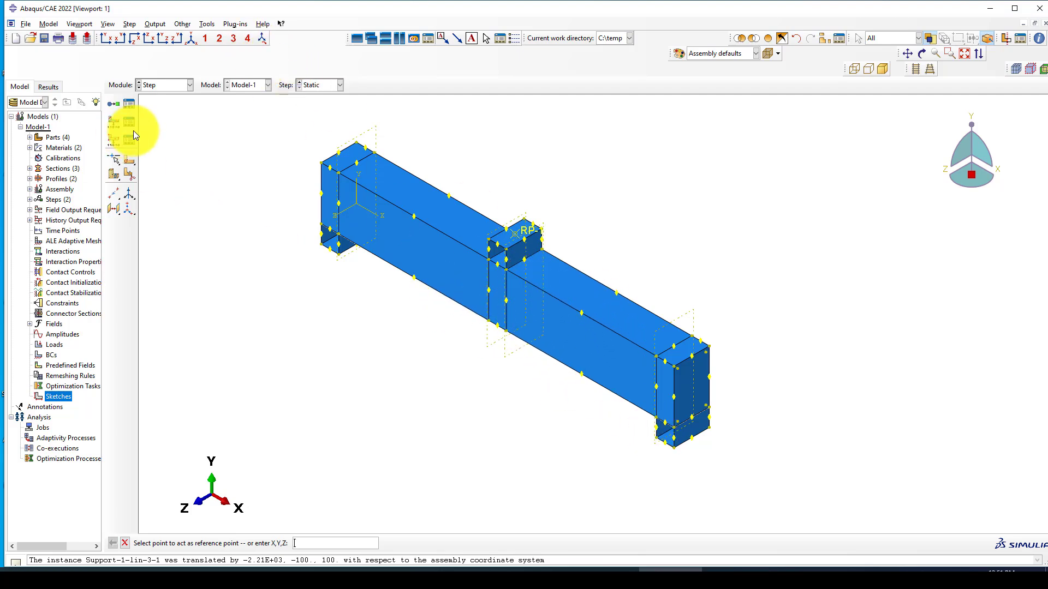
pyautogui.keyDown('ctrl'); pyautogui.keyDown('alt'); pyautogui.moveTo(522, 311); pyautogui.dragTo(482, 303); pyautogui.keyUp('alt'); pyautogui.keyUp('ctrl')
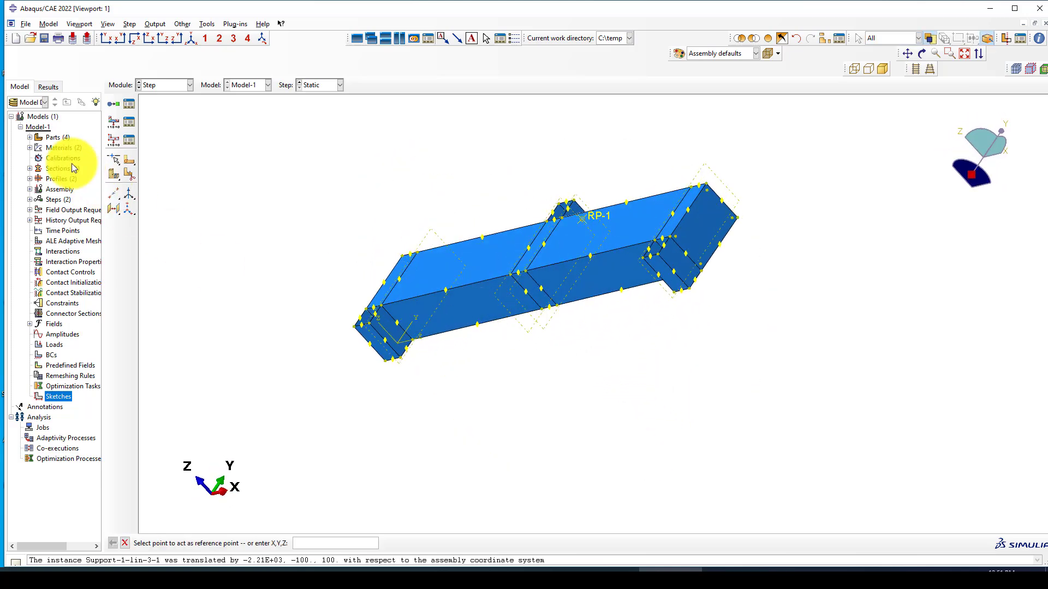
pyautogui.scroll(4, 696, 289)
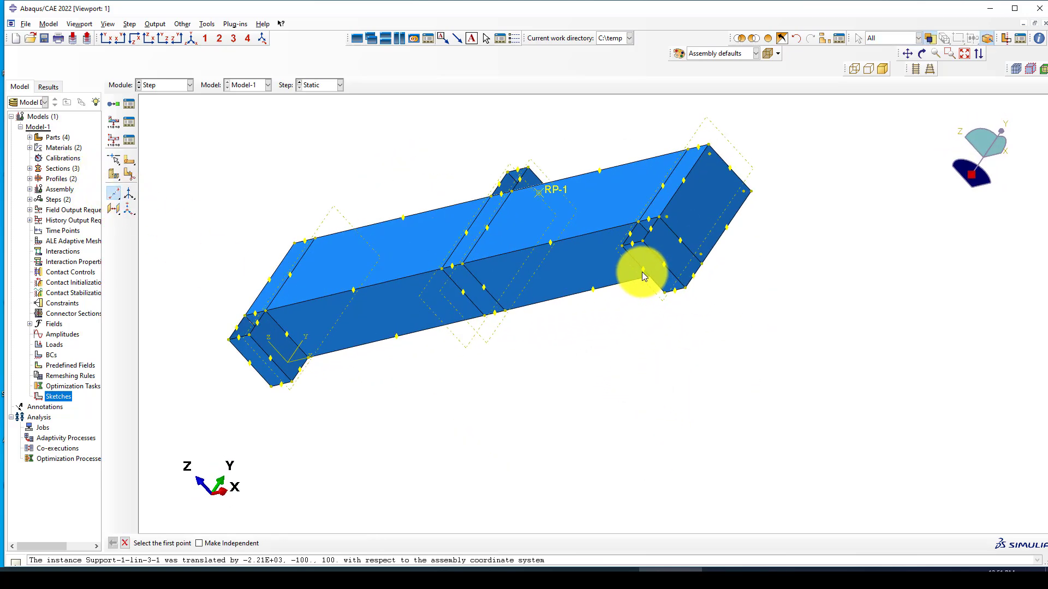
pyautogui.click(643, 271)
pyautogui.click(662, 265)
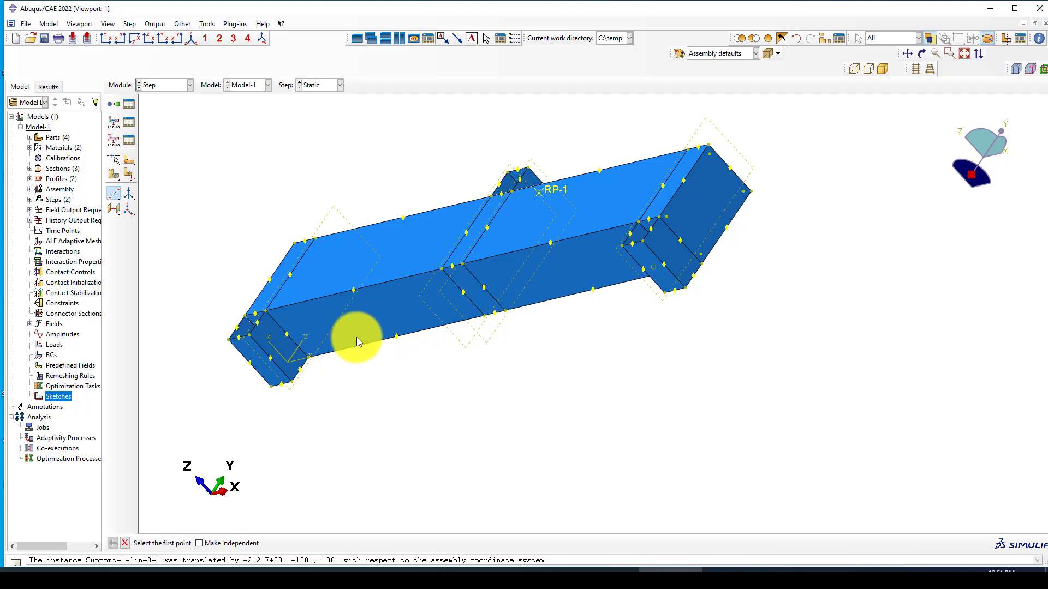
pyautogui.click(251, 364)
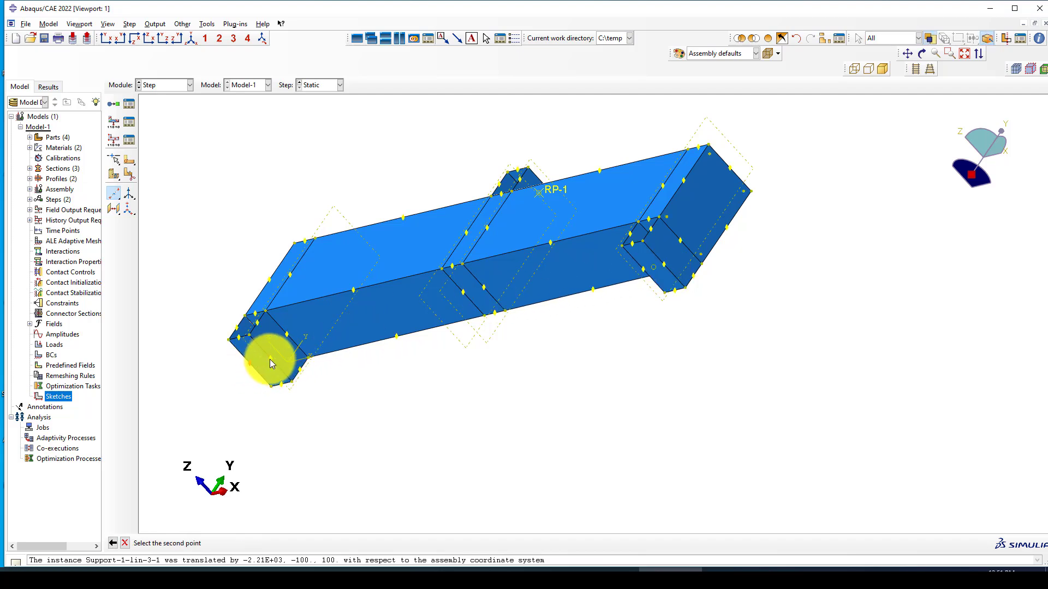
pyautogui.click(271, 358)
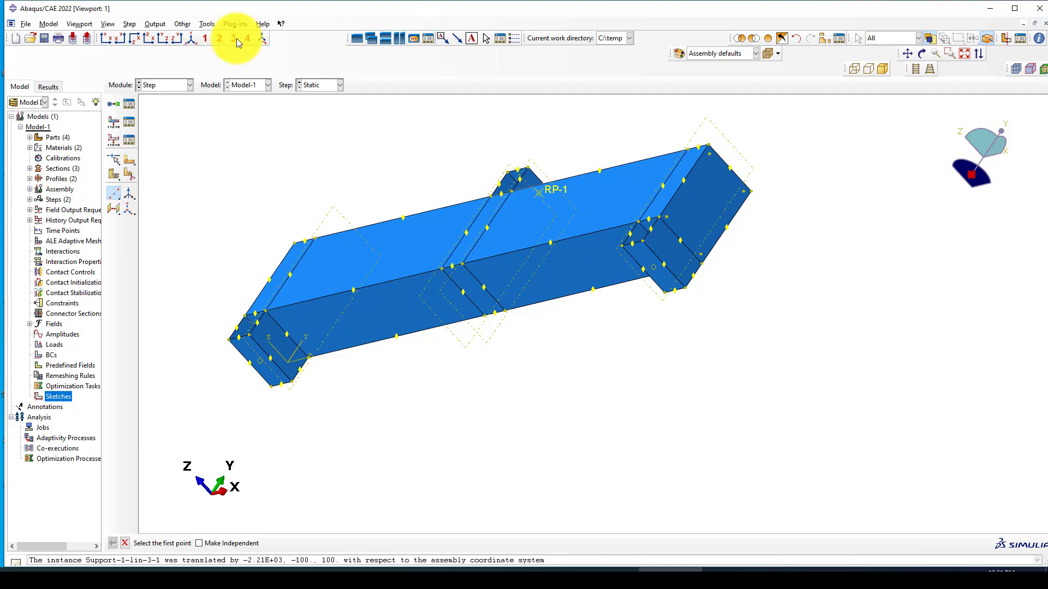
# Step: Place RP-2 at the left-end midpoint and RP-3 at the right support, then restore isometric view
pyautogui.click(206, 24)
pyautogui.click(213, 40)
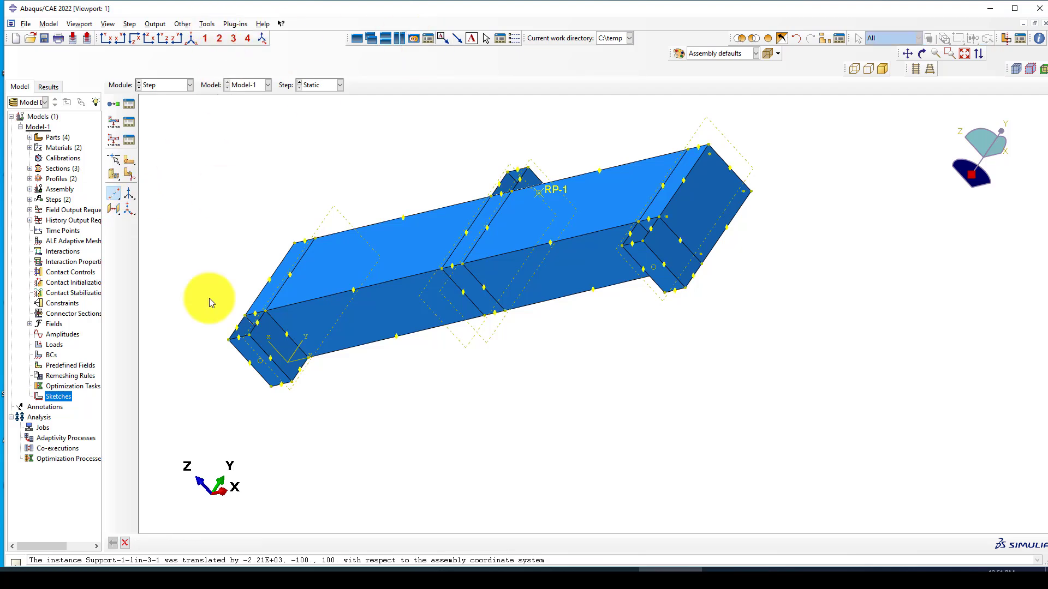
pyautogui.click(260, 362)
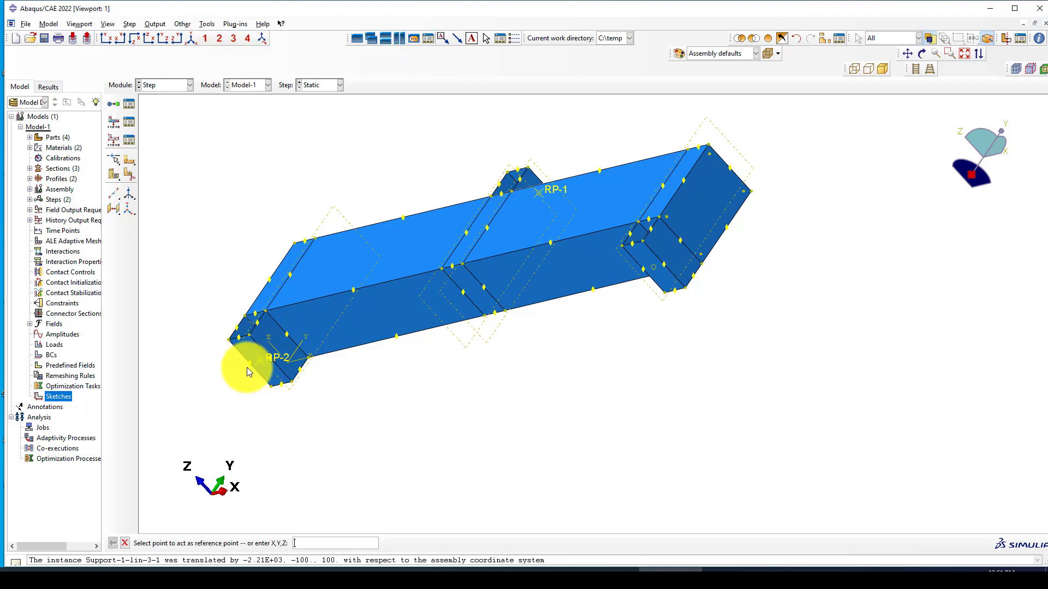
pyautogui.click(653, 268)
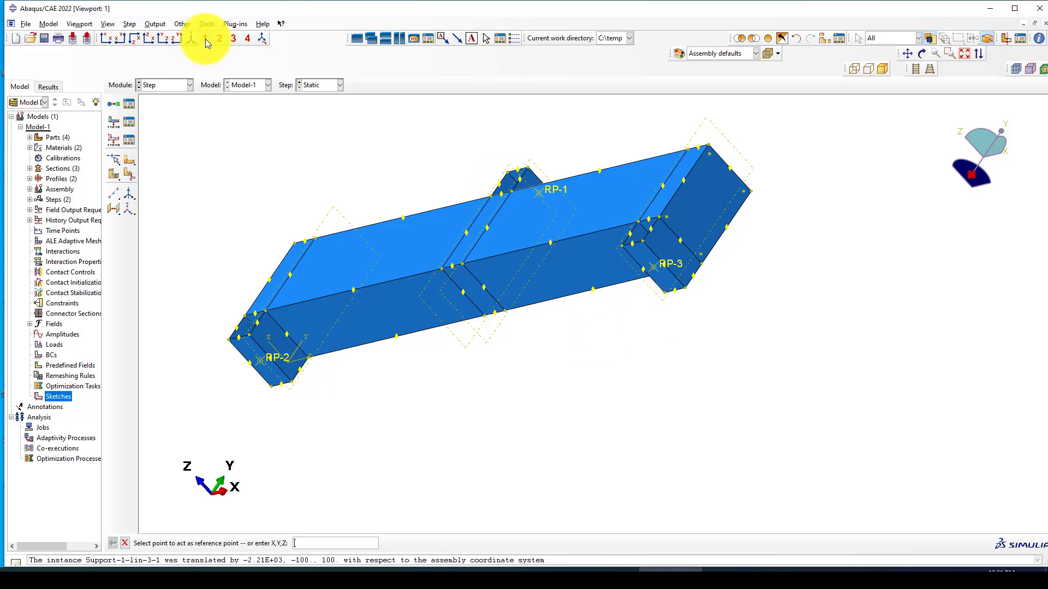
pyautogui.click(191, 43)
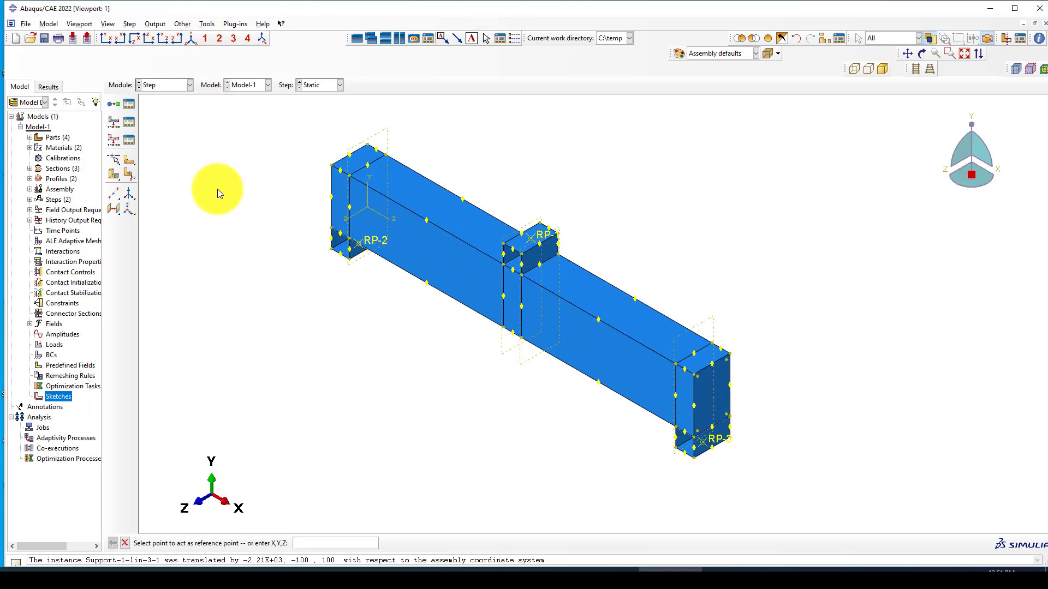
# Step: Open H-Output-1, uncheck Energy variables, then close the editor without saving the changes
pyautogui.click(132, 137)
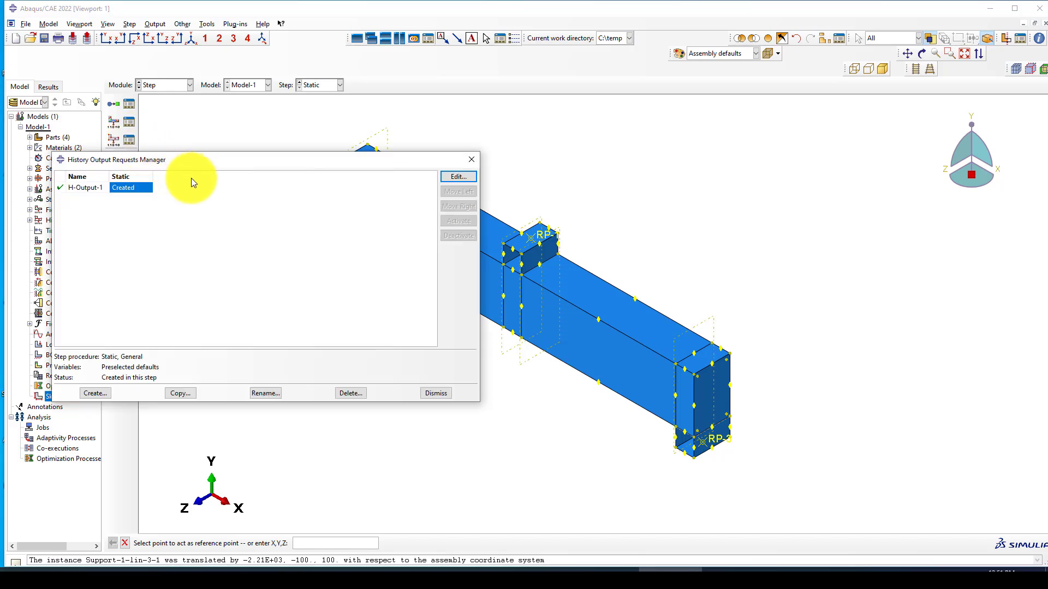
pyautogui.click(462, 178)
pyautogui.scroll(-2, 672, 221)
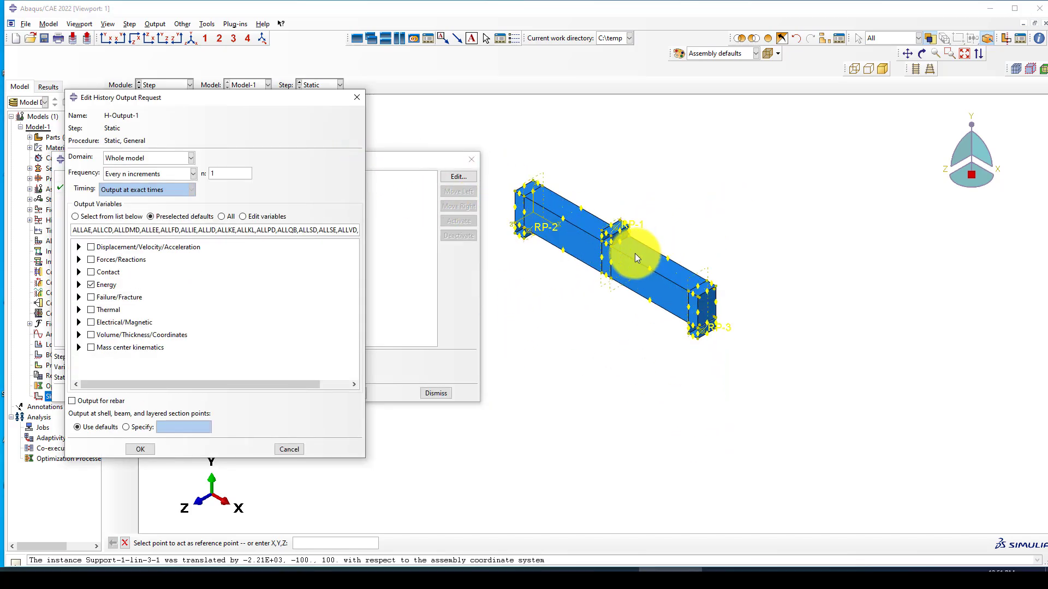
pyautogui.scroll(3, 530, 225)
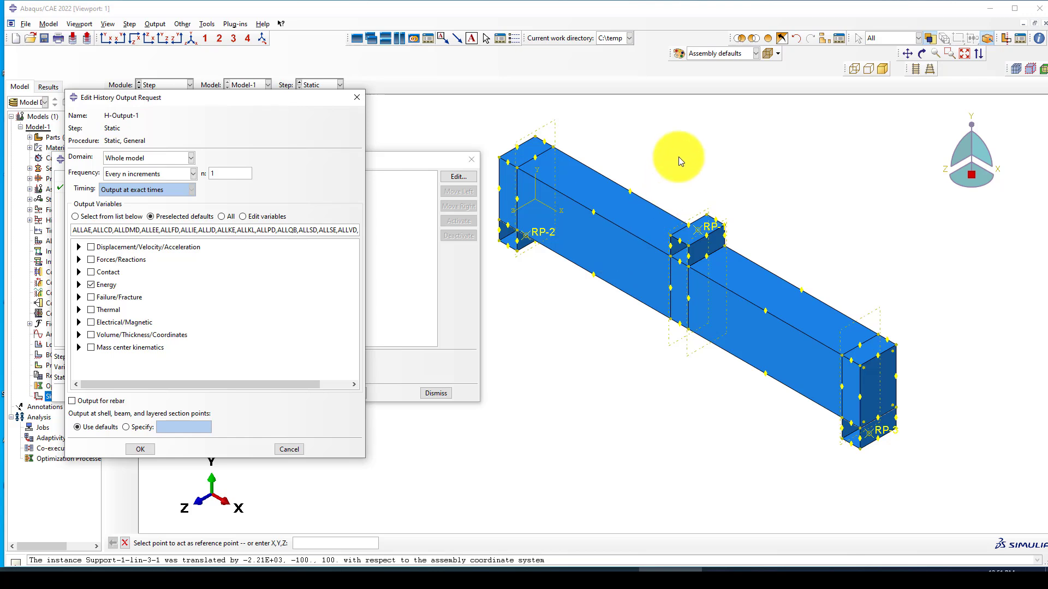
pyautogui.scroll(-1, 679, 156)
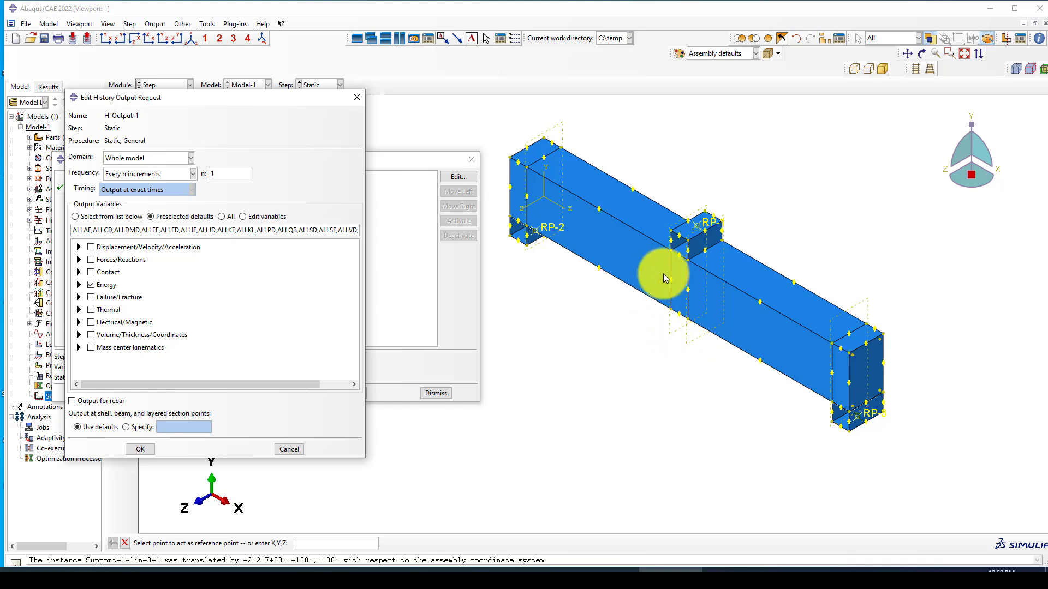
pyautogui.scroll(-1, 667, 318)
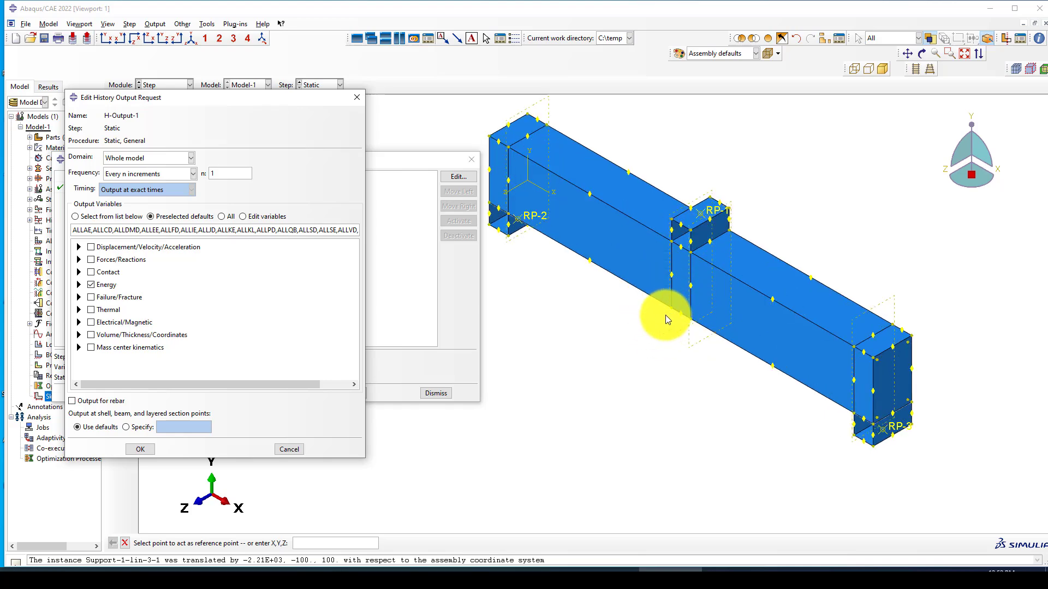
pyautogui.scroll(2, 694, 290)
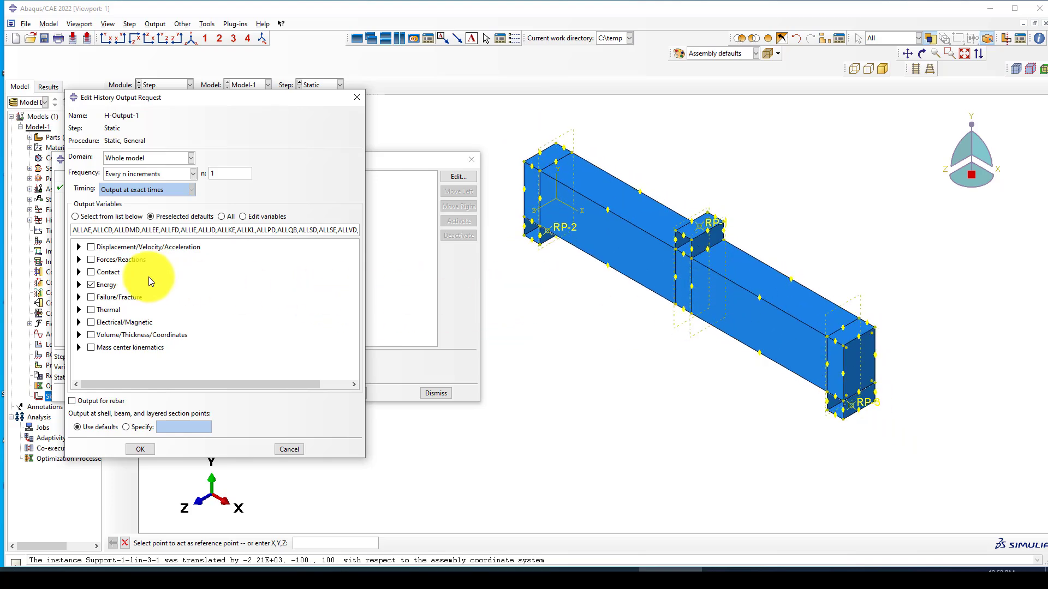
pyautogui.click(91, 285)
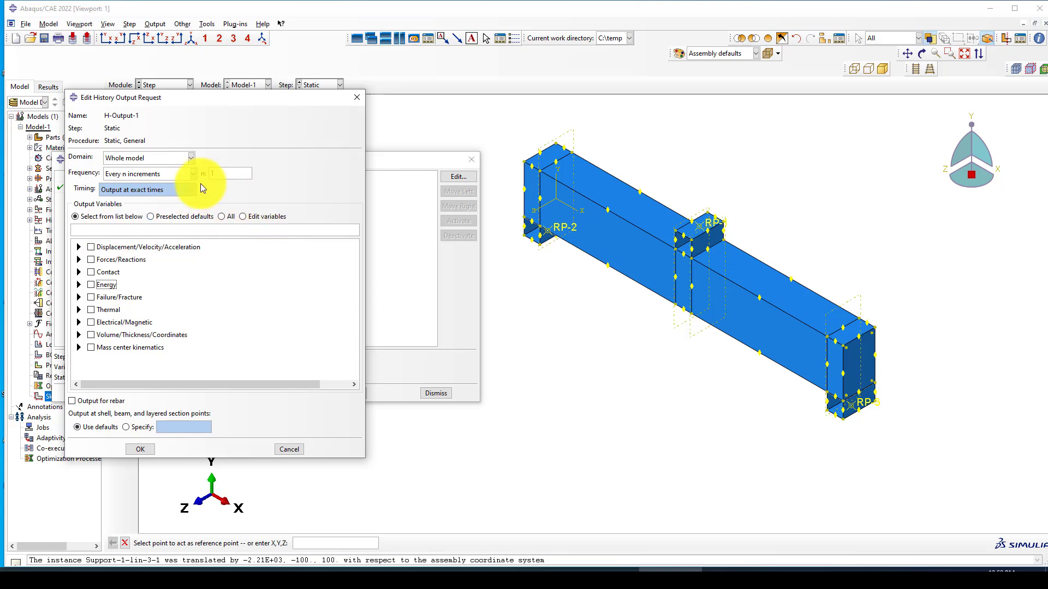
pyautogui.click(355, 98)
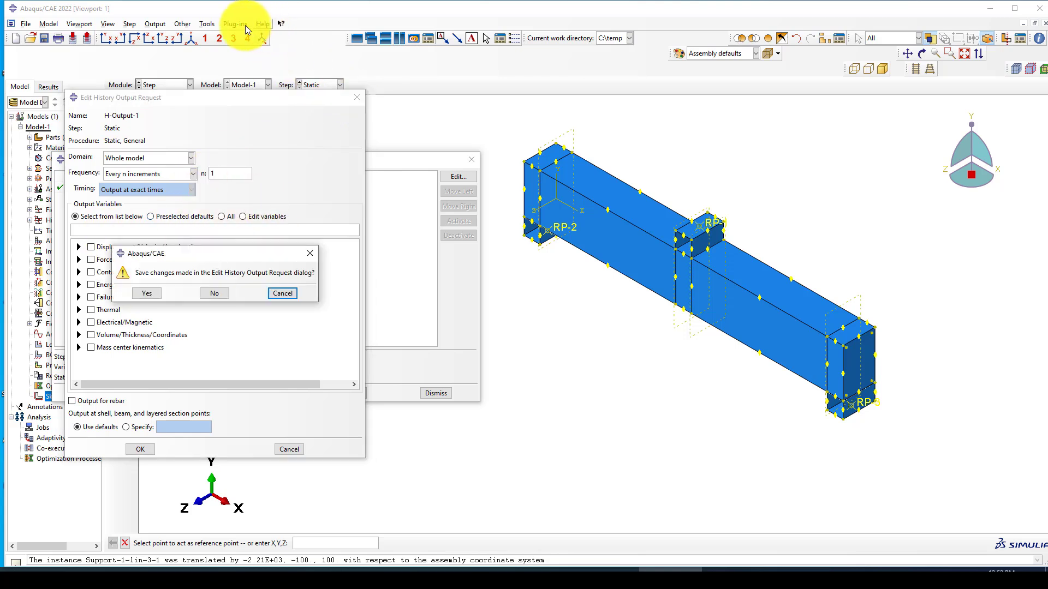
pyautogui.click(201, 296)
# Step: Create a geometry set named U1 containing reference point RP-3
pyautogui.click(206, 24)
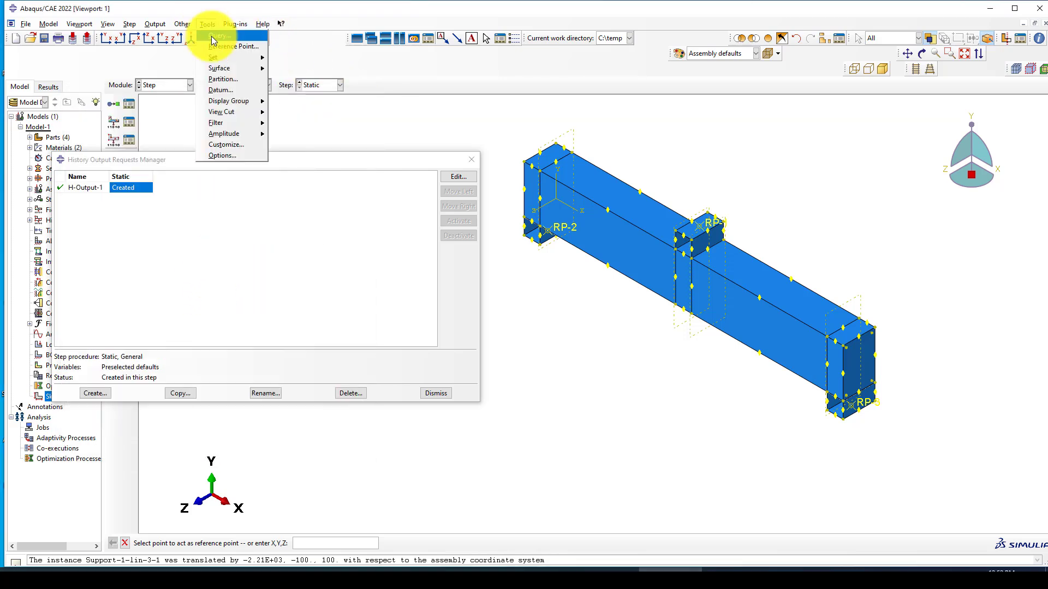
pyautogui.moveTo(225, 58)
pyautogui.click(287, 70)
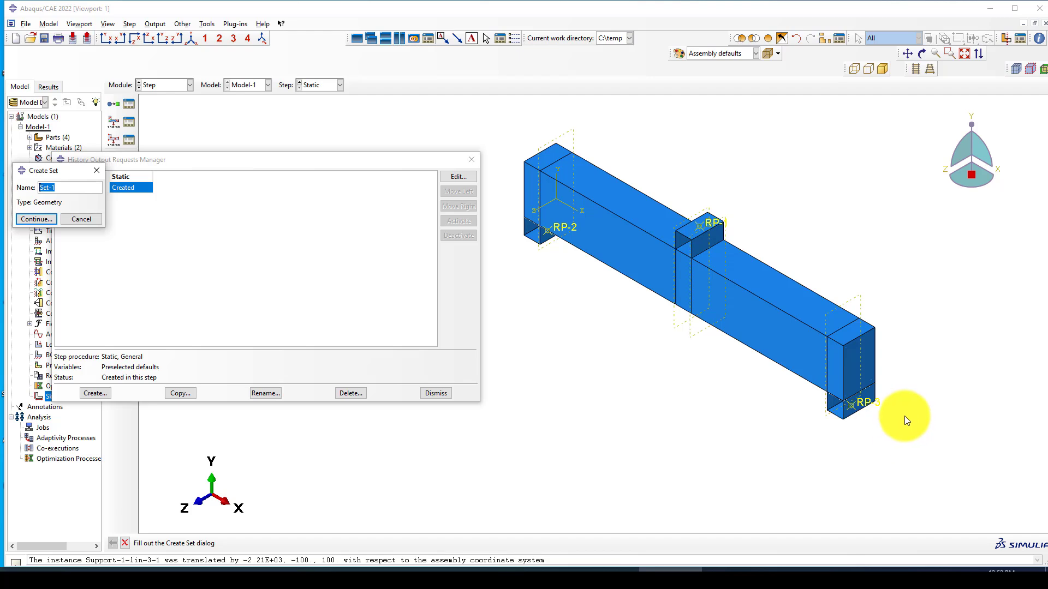
pyautogui.click(45, 218)
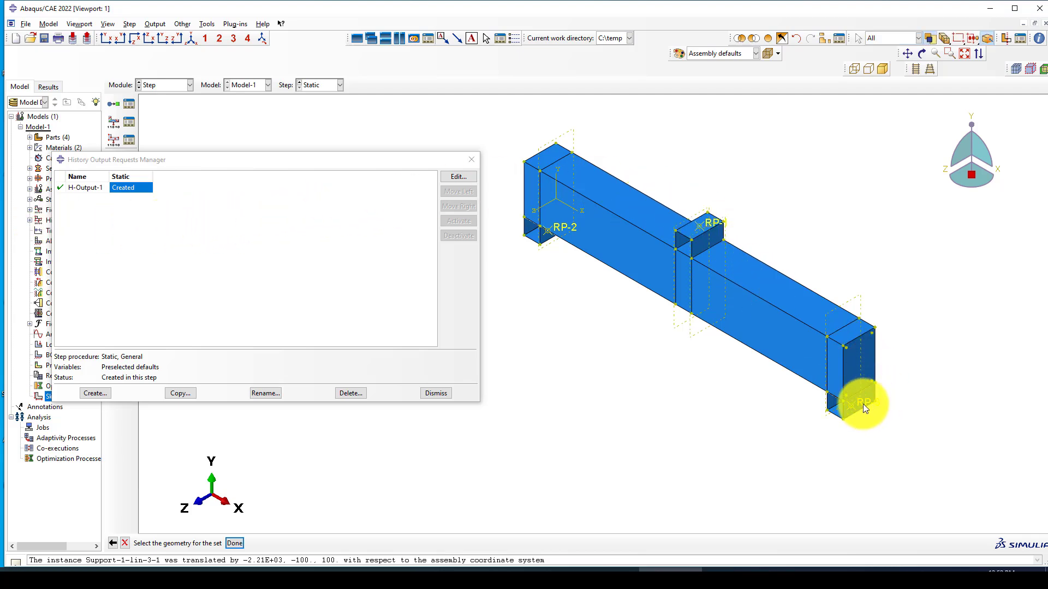
pyautogui.middleClick(652, 414)
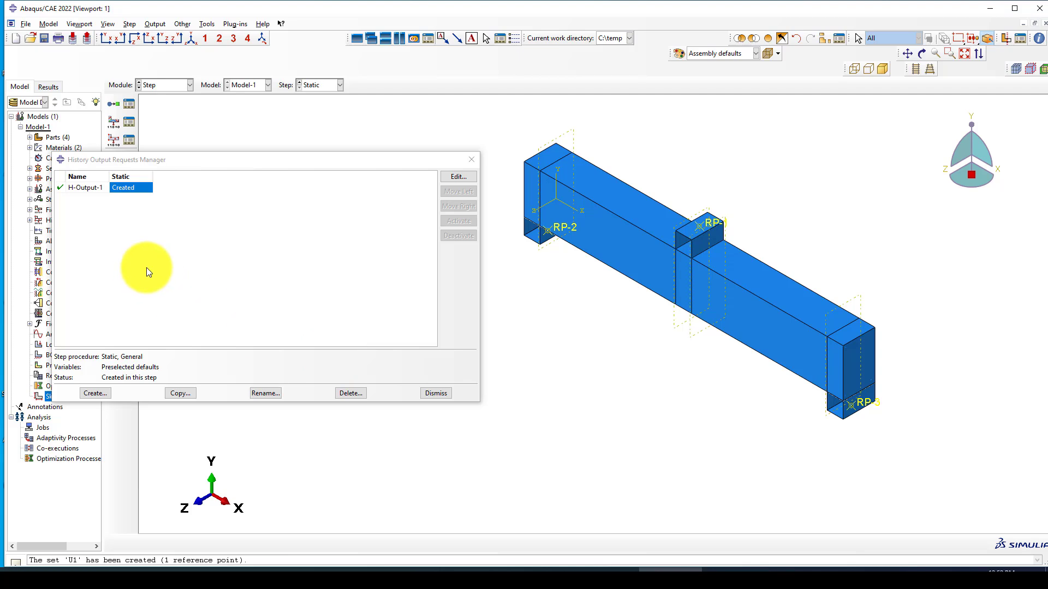
pyautogui.click(95, 393)
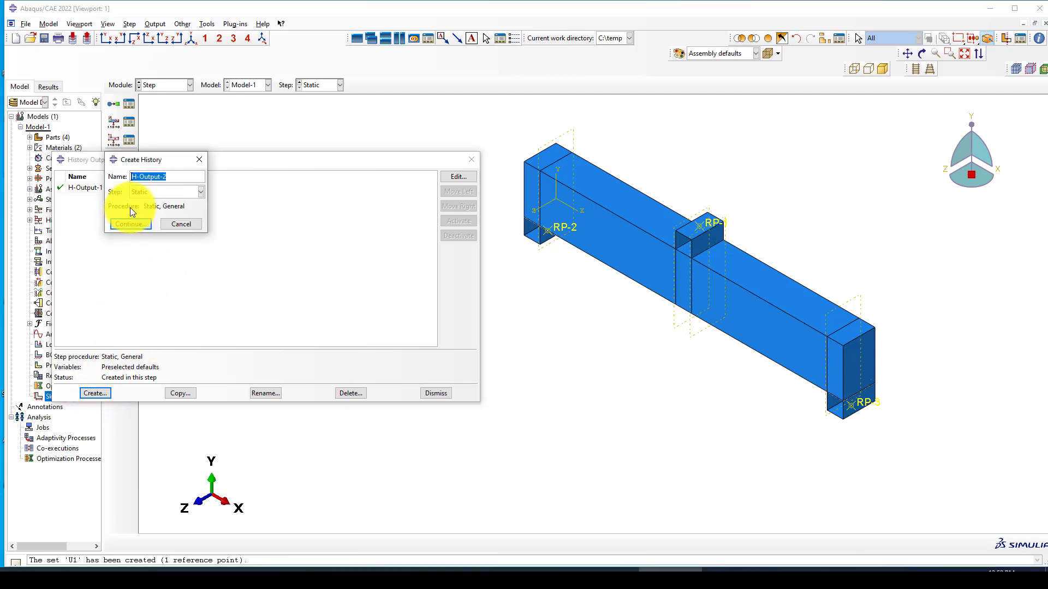
# Step: Start a history request named RFU, then close its editor without creating it
pyautogui.write('RFU')
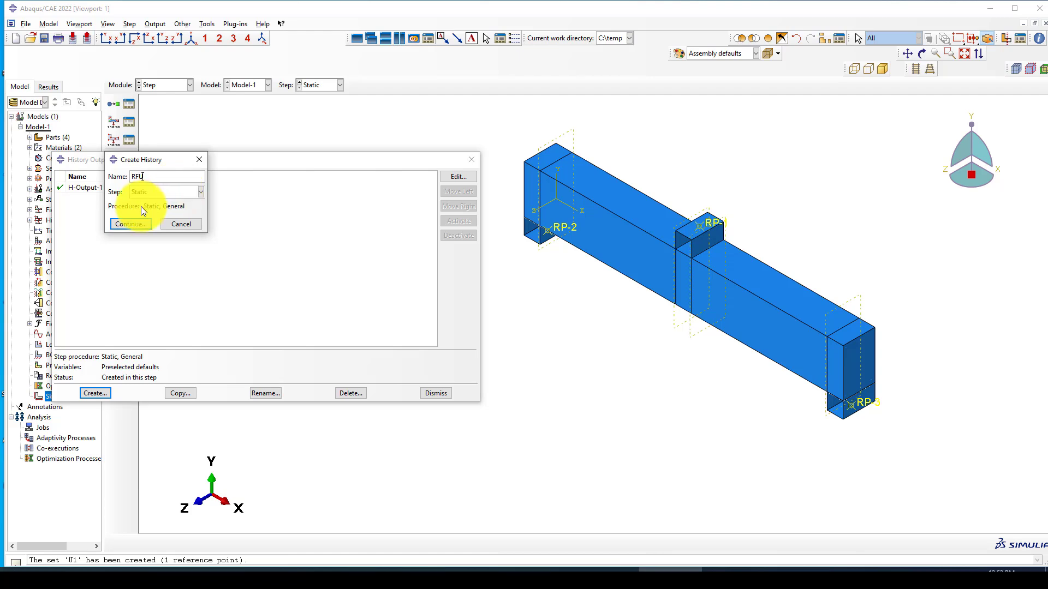
pyautogui.click(129, 224)
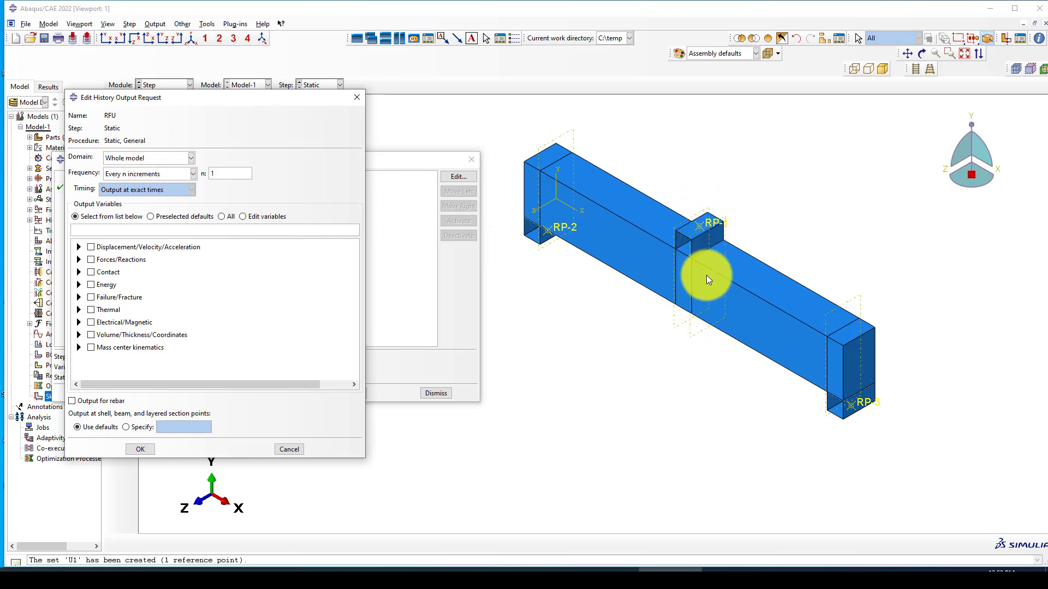
pyautogui.click(150, 162)
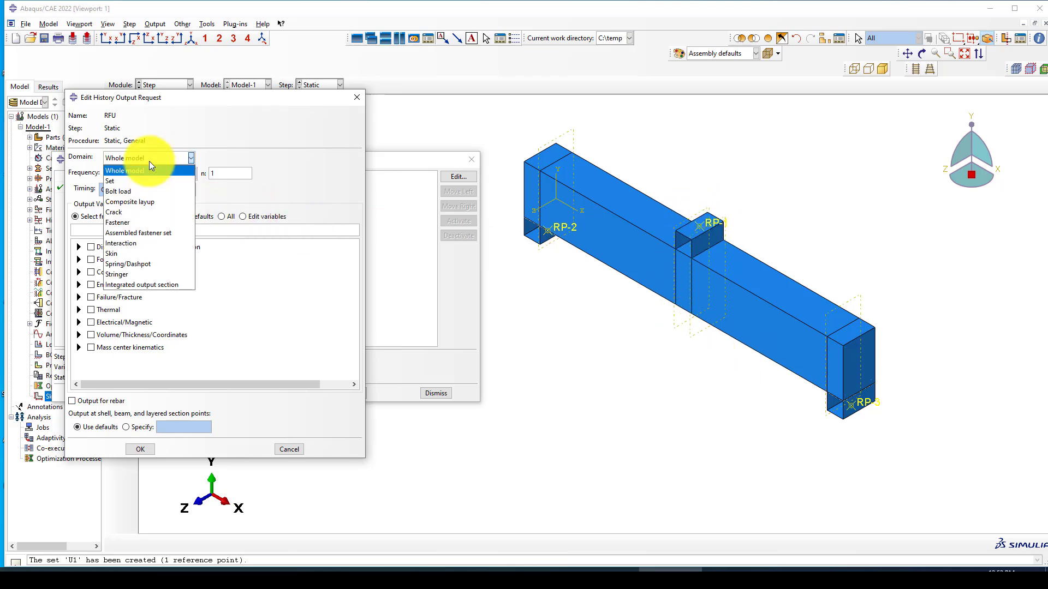
pyautogui.click(149, 162)
pyautogui.click(352, 99)
# Step: Create geometry set RFU2 from reference point RP-1 and restore the isometric view
pyautogui.click(208, 24)
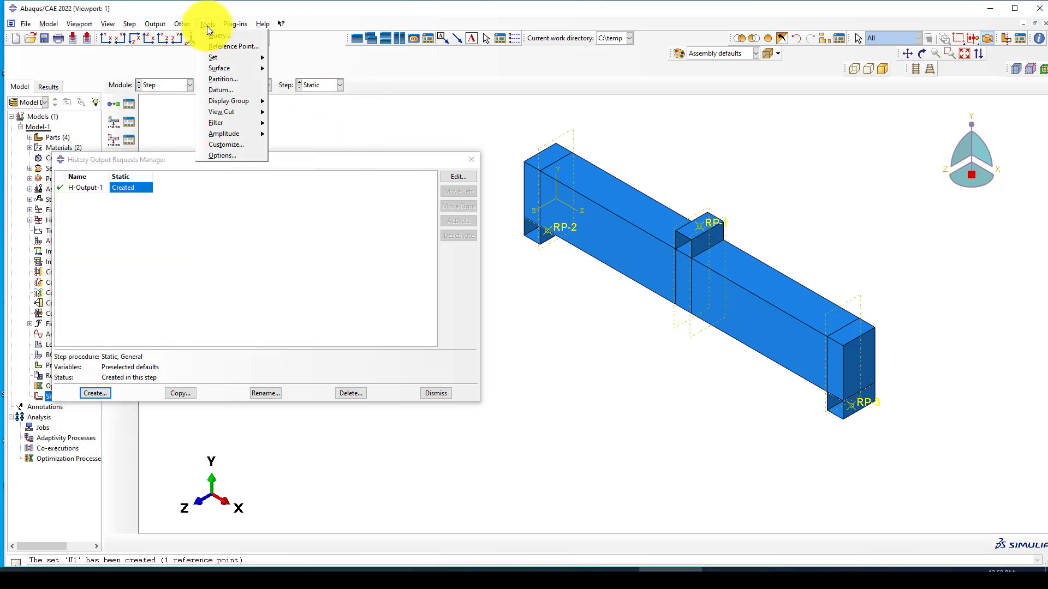
pyautogui.moveTo(221, 58)
pyautogui.click(295, 70)
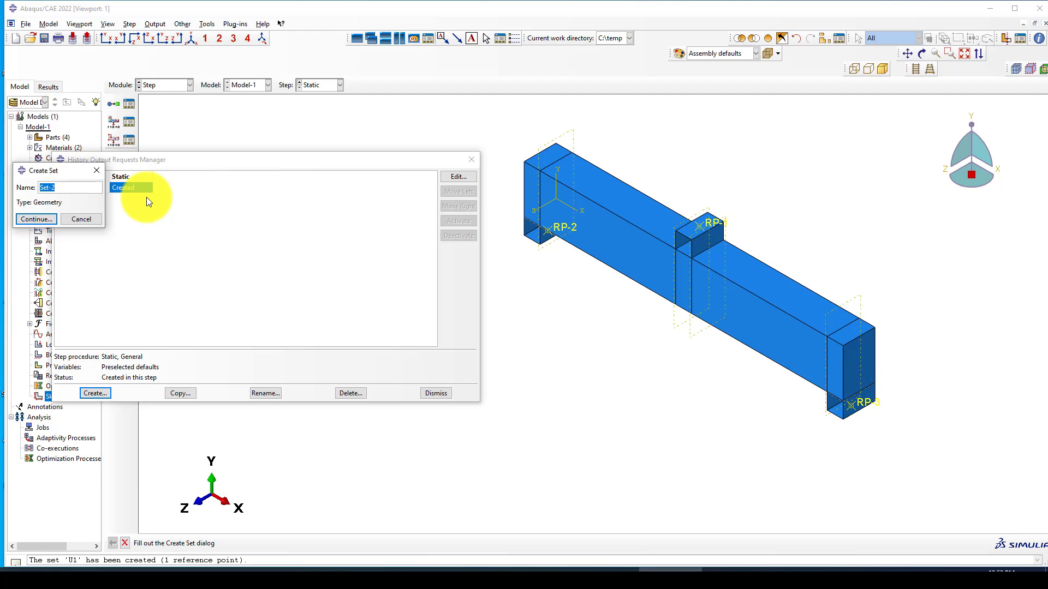
pyautogui.write('U2')
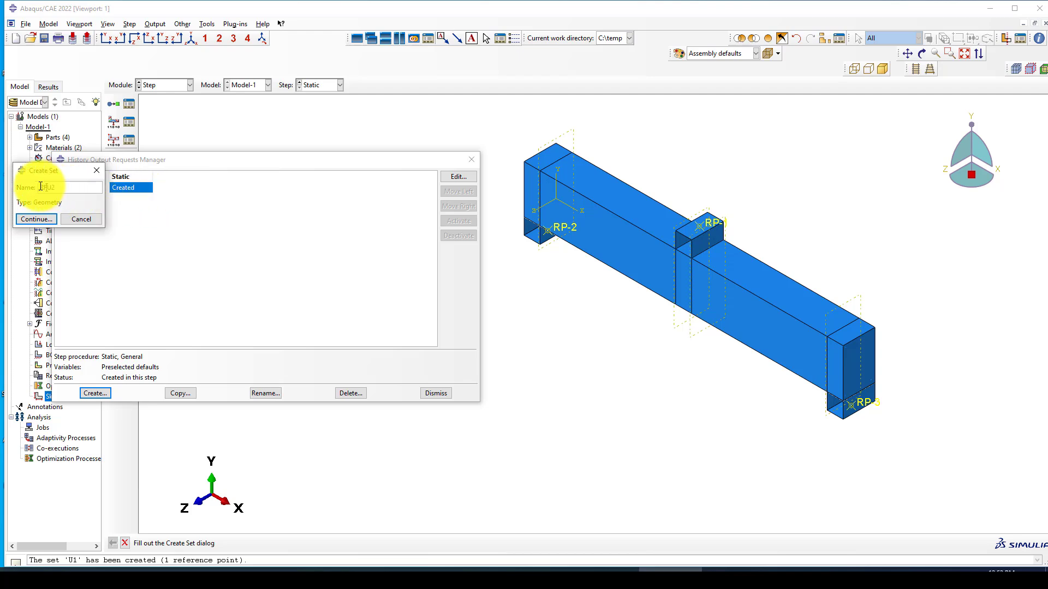
pyautogui.click(40, 216)
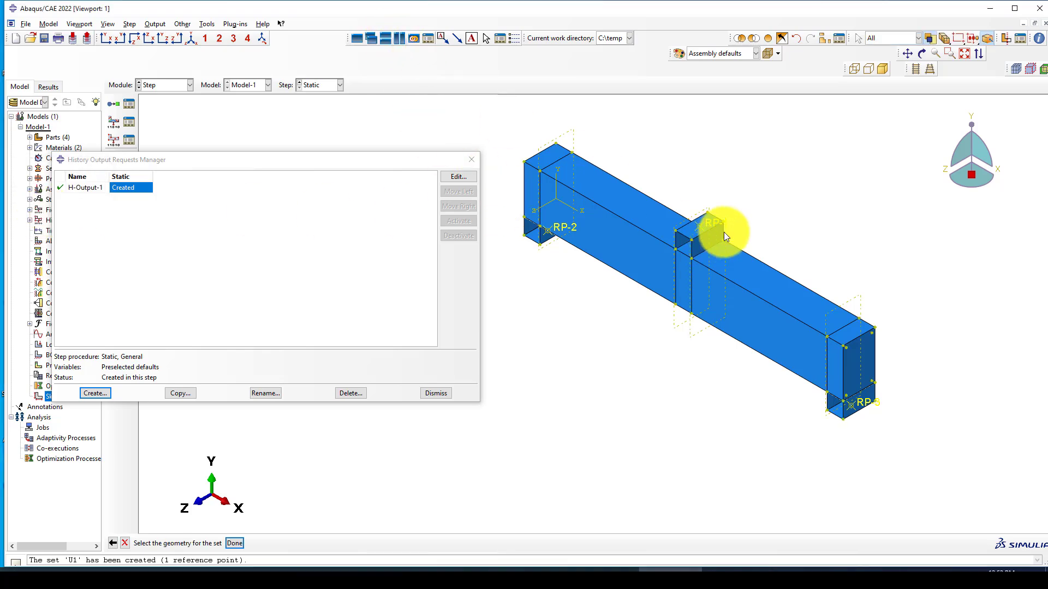
pyautogui.click(712, 220)
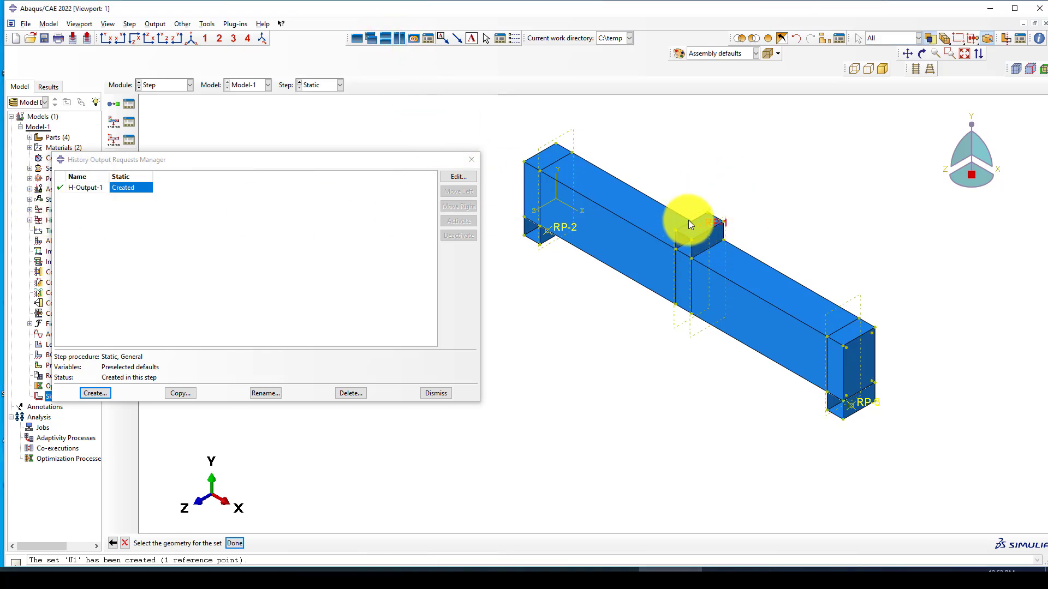
pyautogui.keyDown('ctrl'); pyautogui.keyDown('alt'); pyautogui.moveTo(595, 275); pyautogui.dragTo(602, 319); pyautogui.keyUp('alt'); pyautogui.keyUp('ctrl')
pyautogui.middleClick(603, 319)
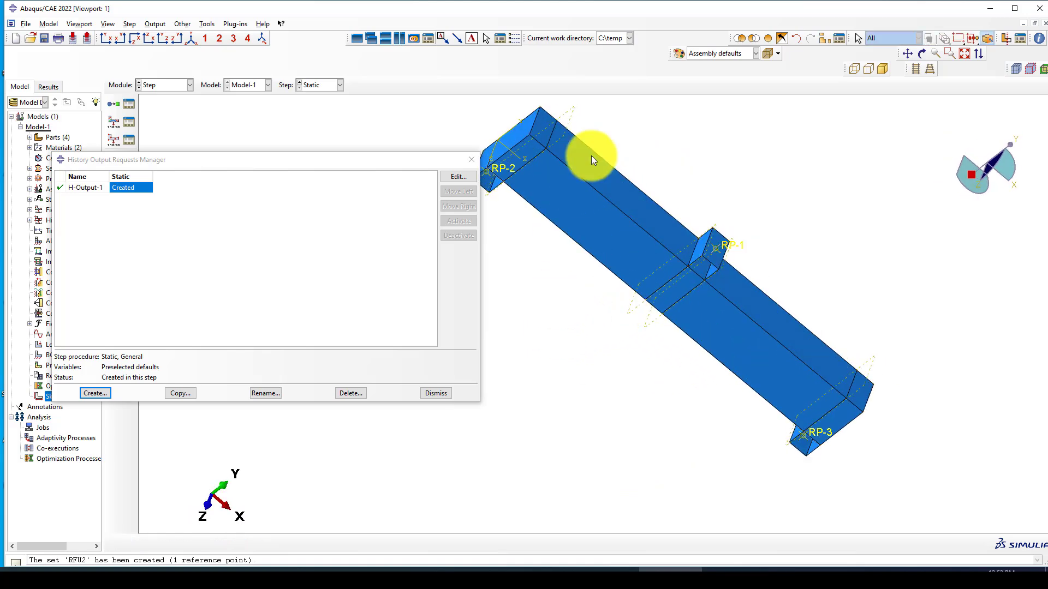
pyautogui.click(191, 43)
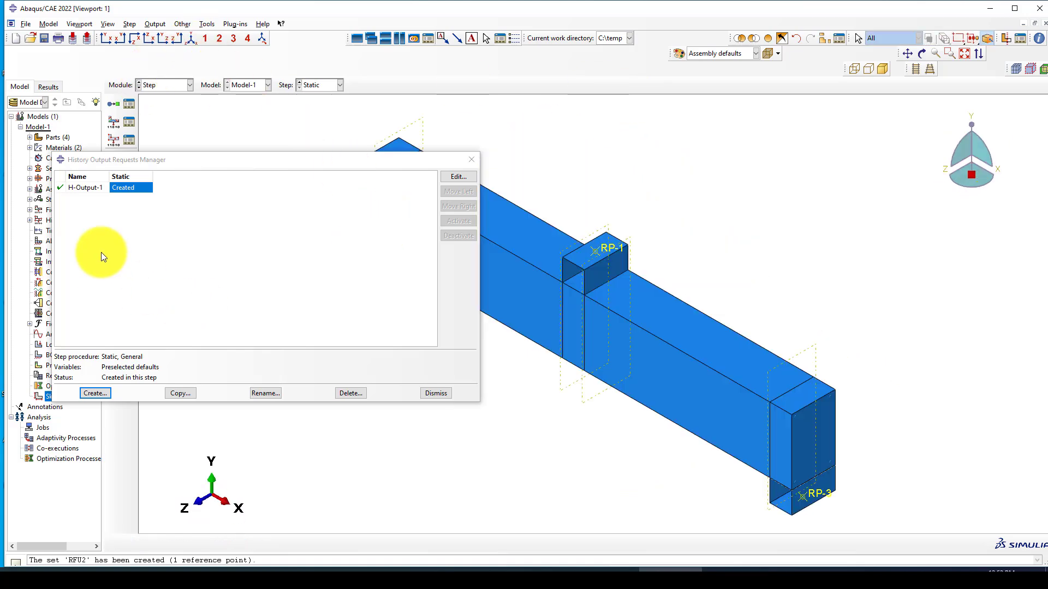
# Step: Cancel a new request and rename H-Output-1 to U1 instead
pyautogui.click(111, 391)
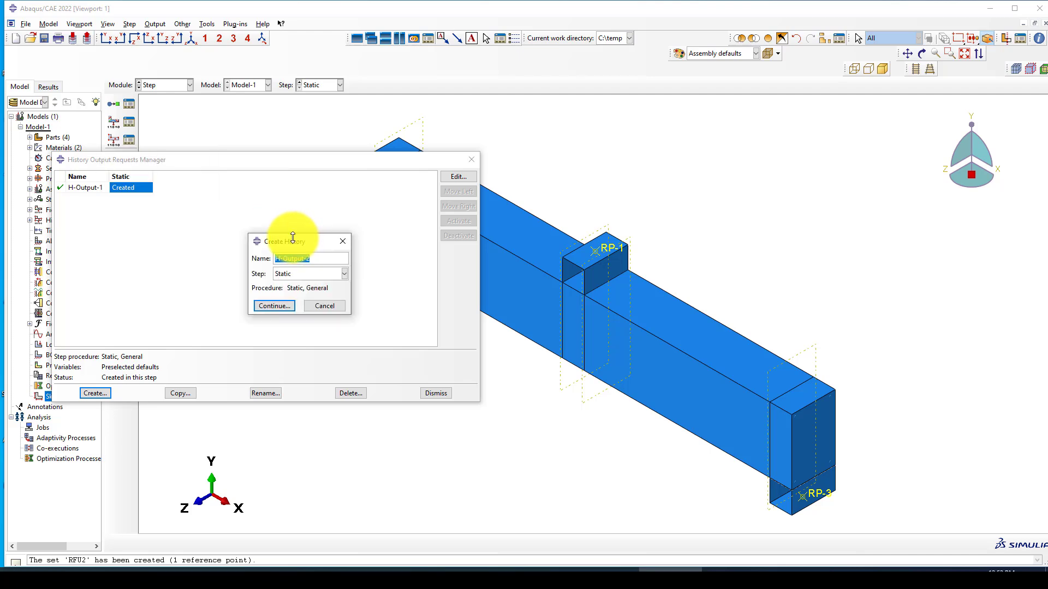
pyautogui.click(342, 241)
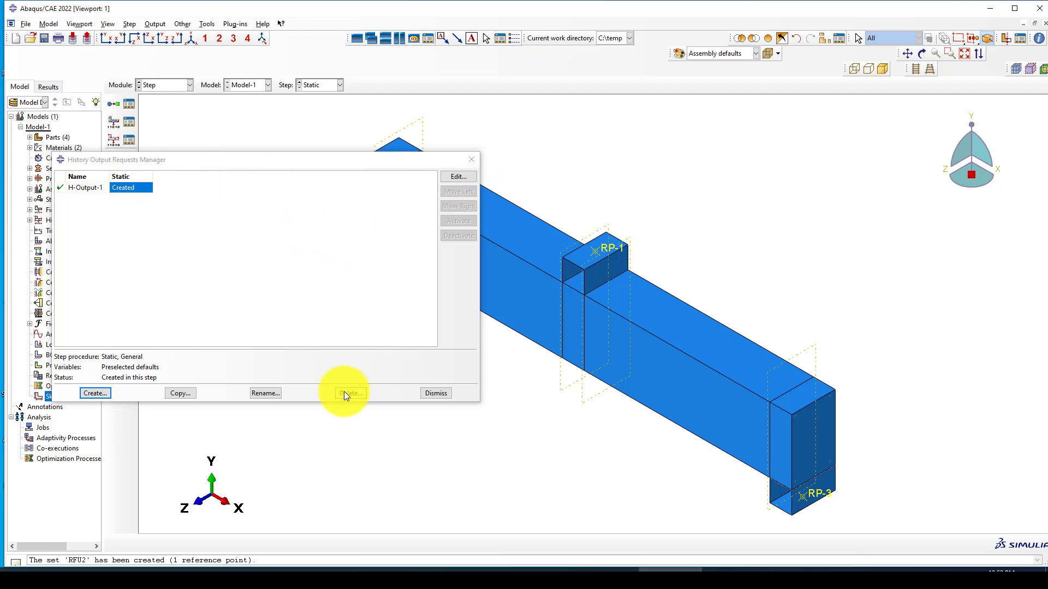
pyautogui.click(266, 393)
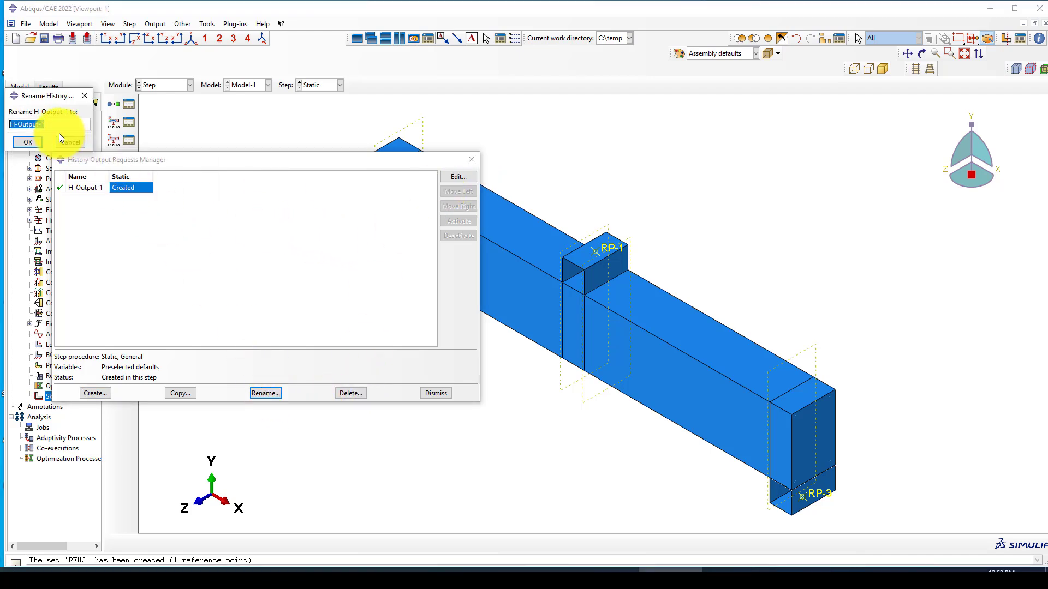
pyautogui.write('U1')
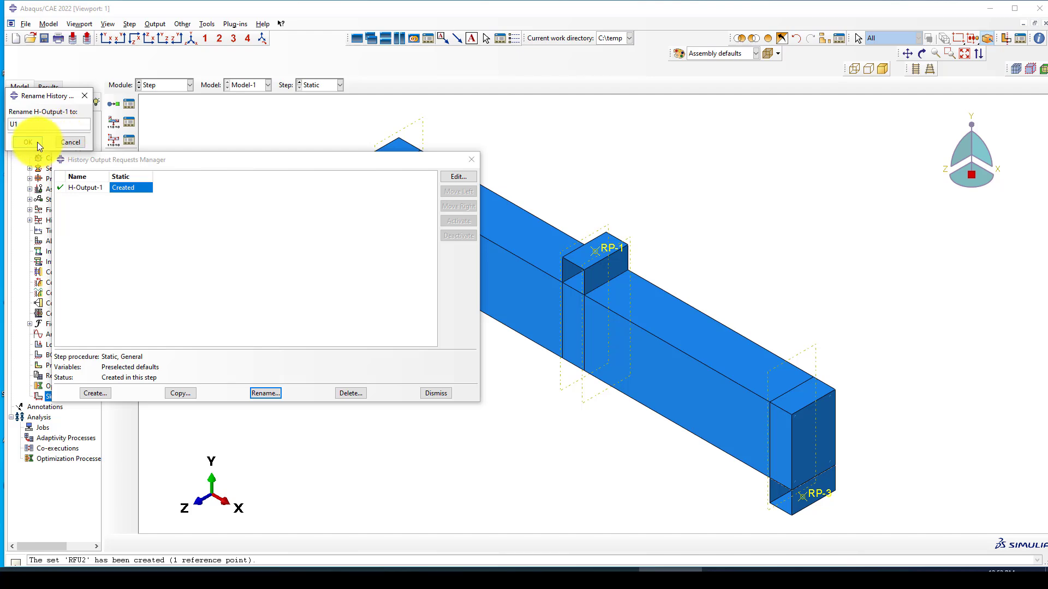
pyautogui.click(32, 142)
# Step: Restrict the U1 request's output domain to set U1
pyautogui.click(457, 177)
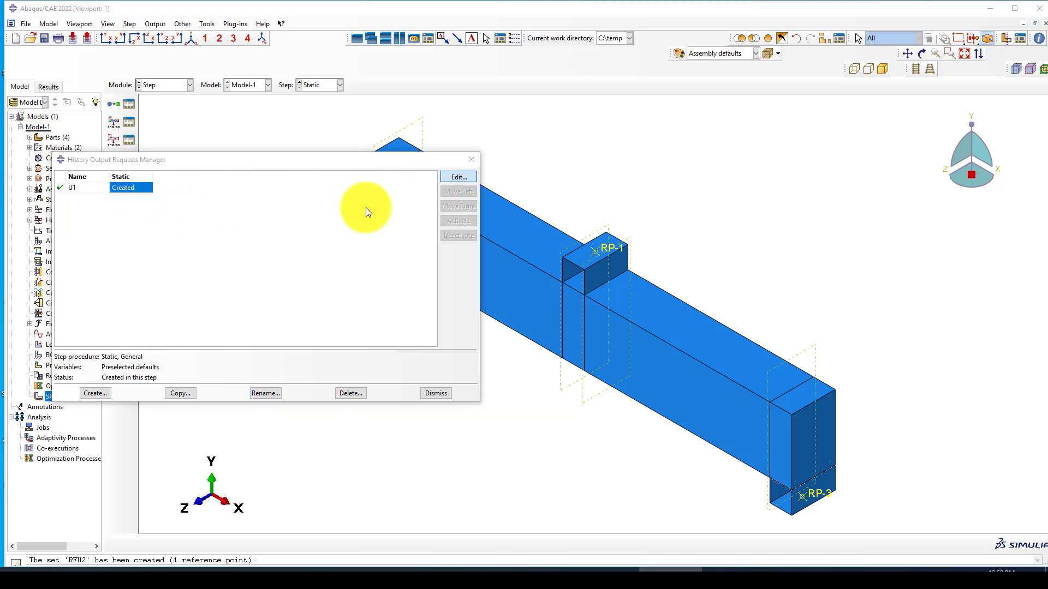
pyautogui.click(158, 158)
pyautogui.click(134, 178)
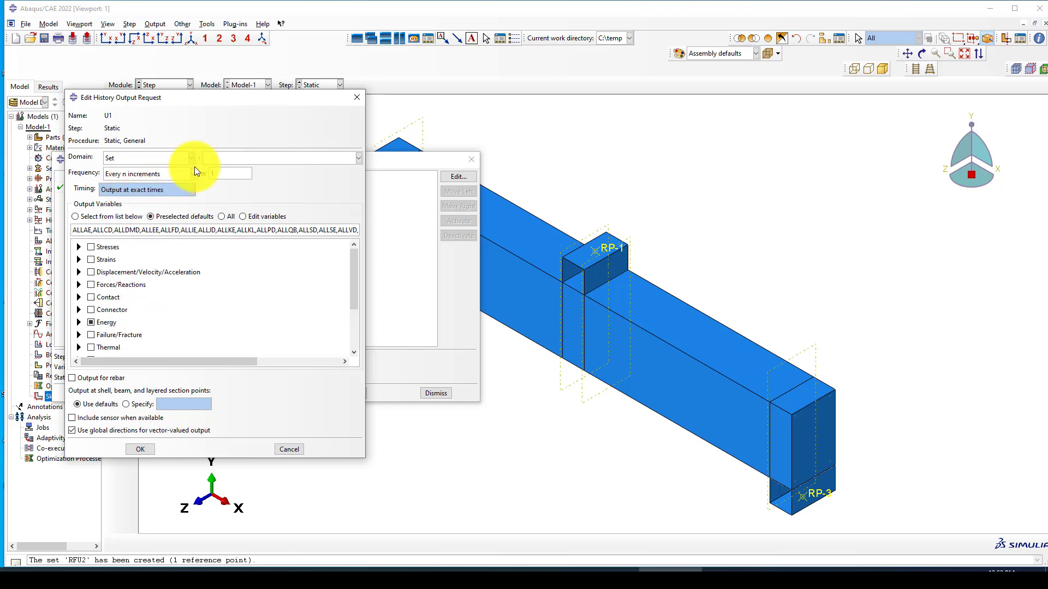
pyautogui.click(228, 159)
pyautogui.click(220, 179)
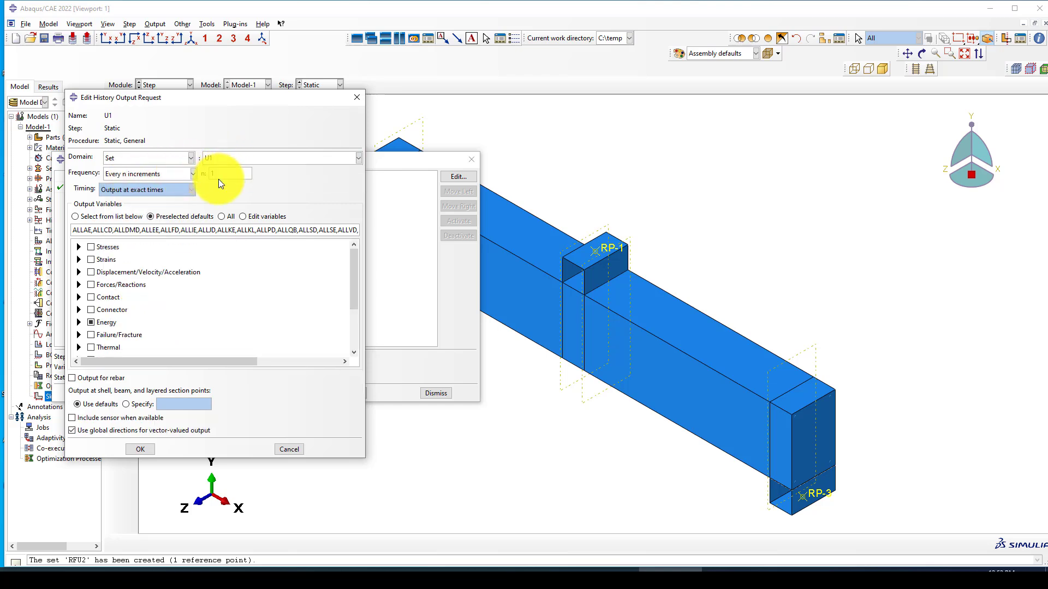
# Step: Select only displacement U1 as the request's output variable and save it
pyautogui.click(90, 322)
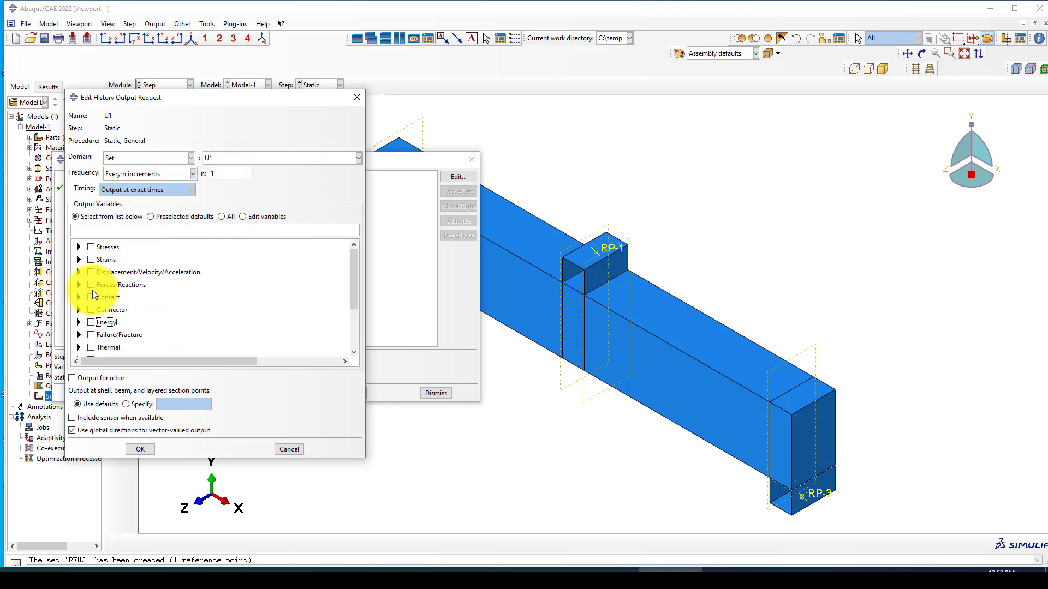
pyautogui.click(79, 273)
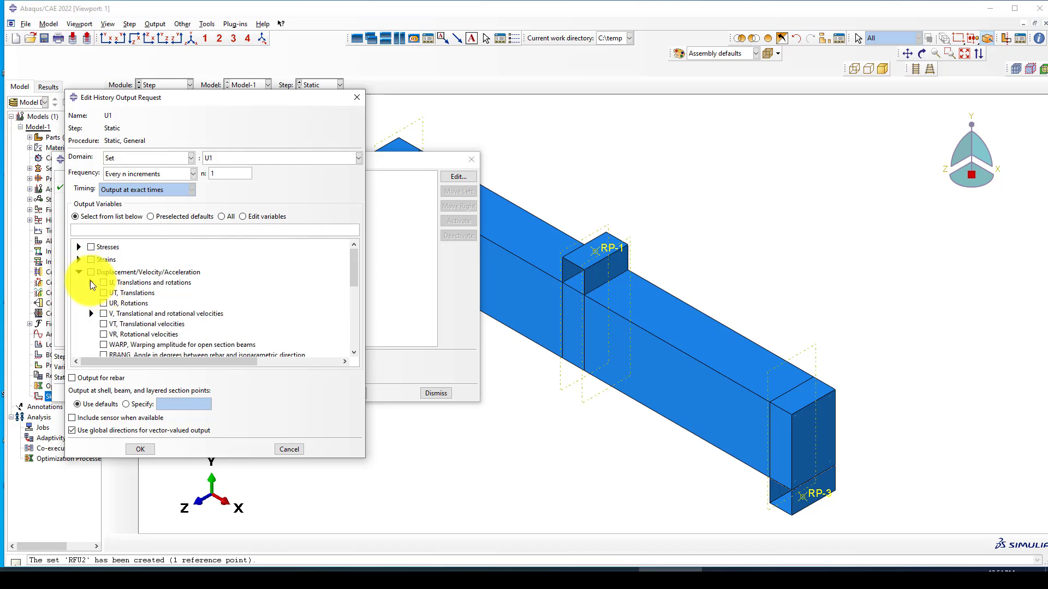
pyautogui.click(90, 282)
pyautogui.click(115, 293)
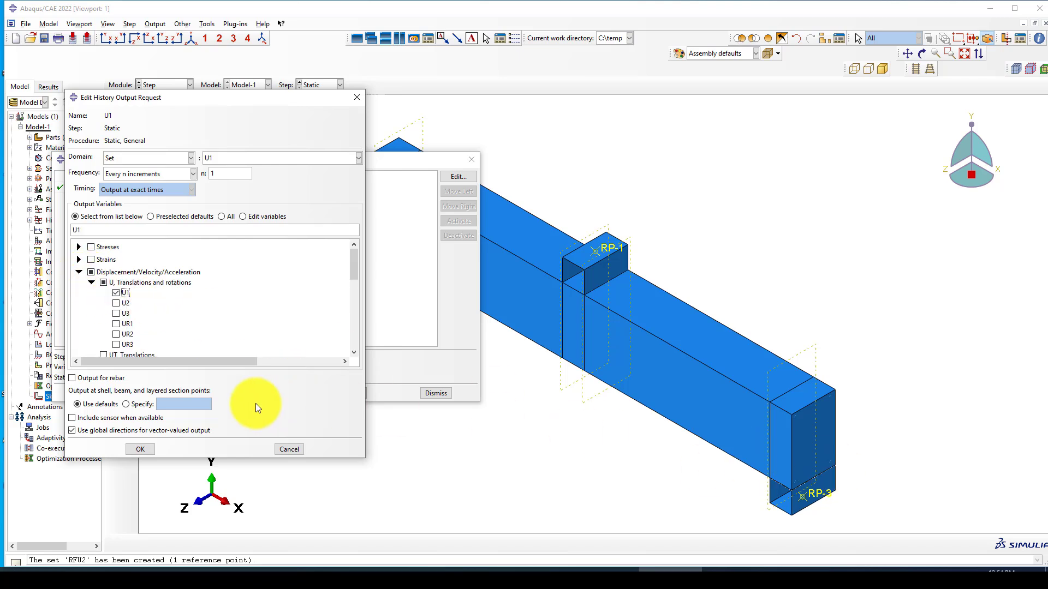
pyautogui.click(140, 449)
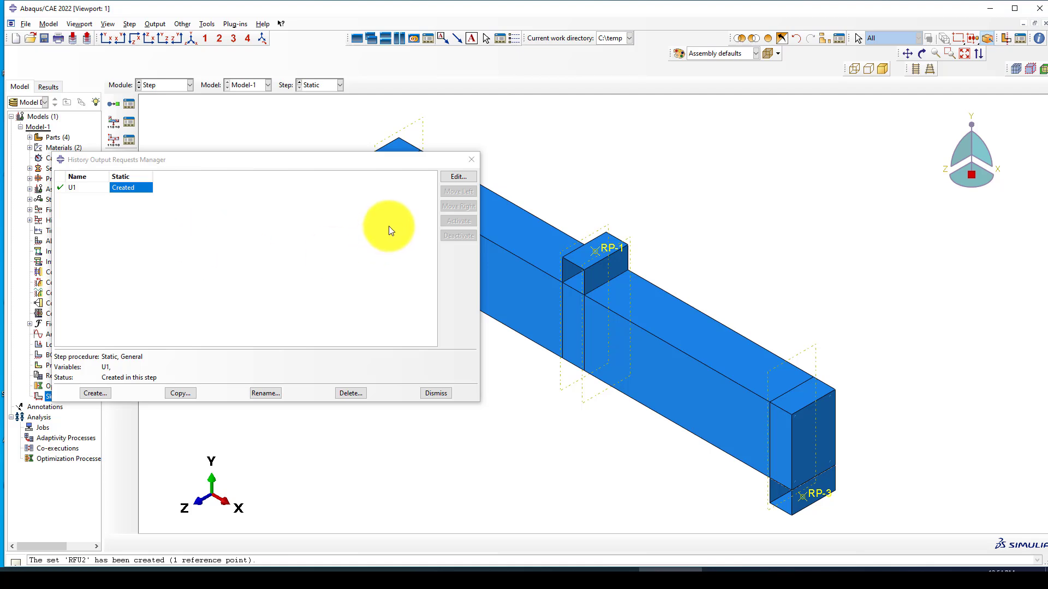
pyautogui.click(88, 393)
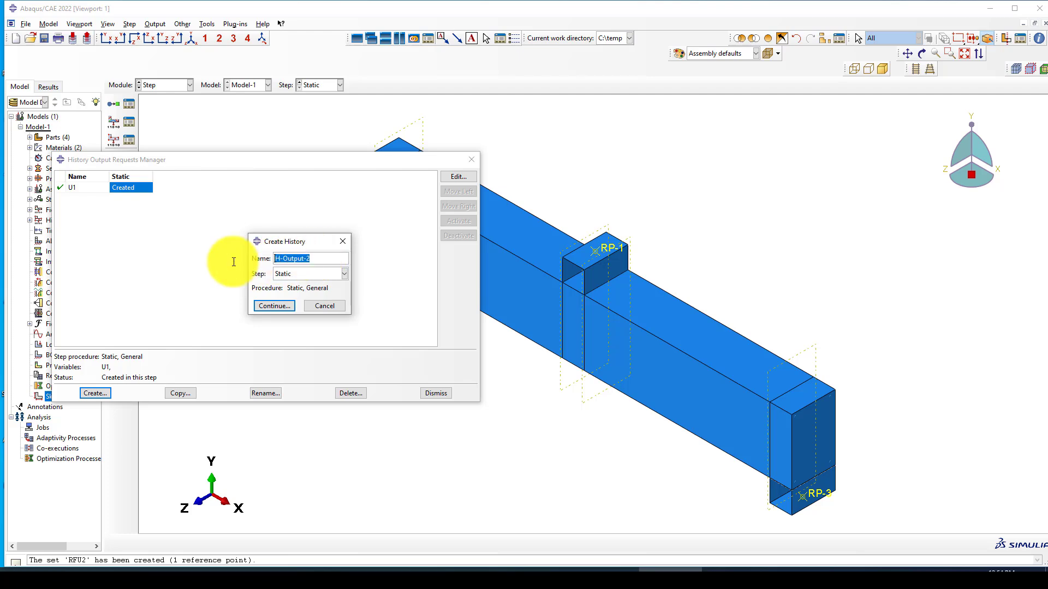
# Step: Name the new history output request RFU2 and keep it in the Static step
pyautogui.write('RFu')
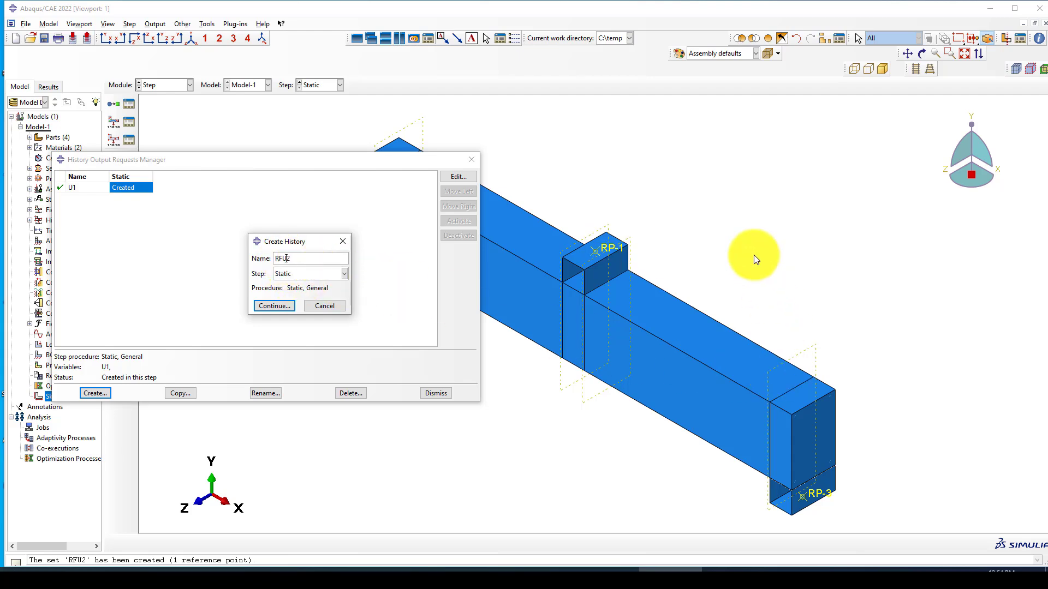
pyautogui.scroll(-1, 754, 254)
pyautogui.scroll(-1, 781, 363)
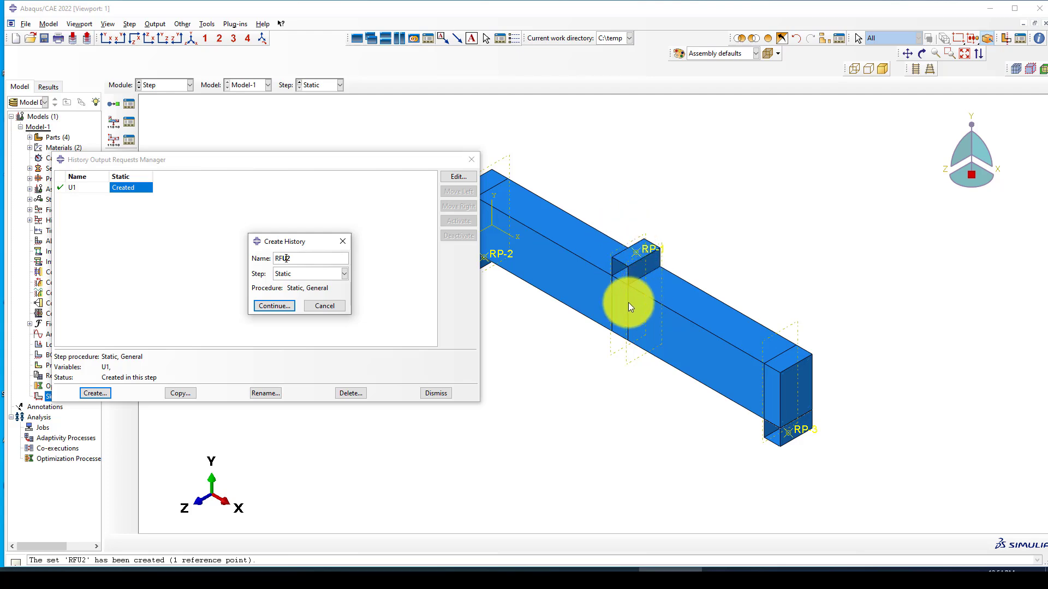
pyautogui.scroll(1, 601, 327)
pyautogui.scroll(2, 604, 290)
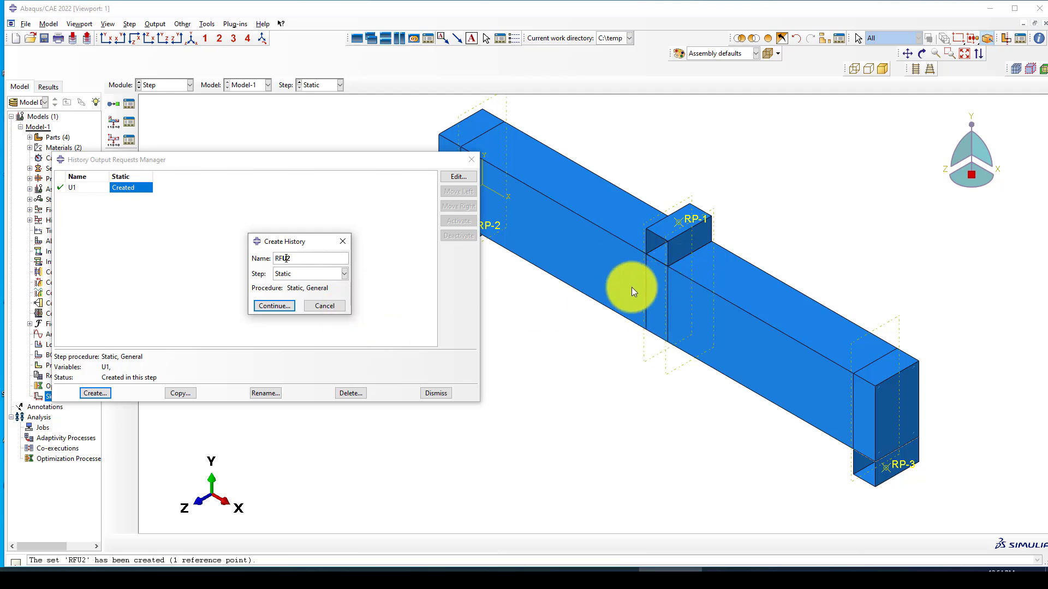
pyautogui.scroll(-2, 631, 287)
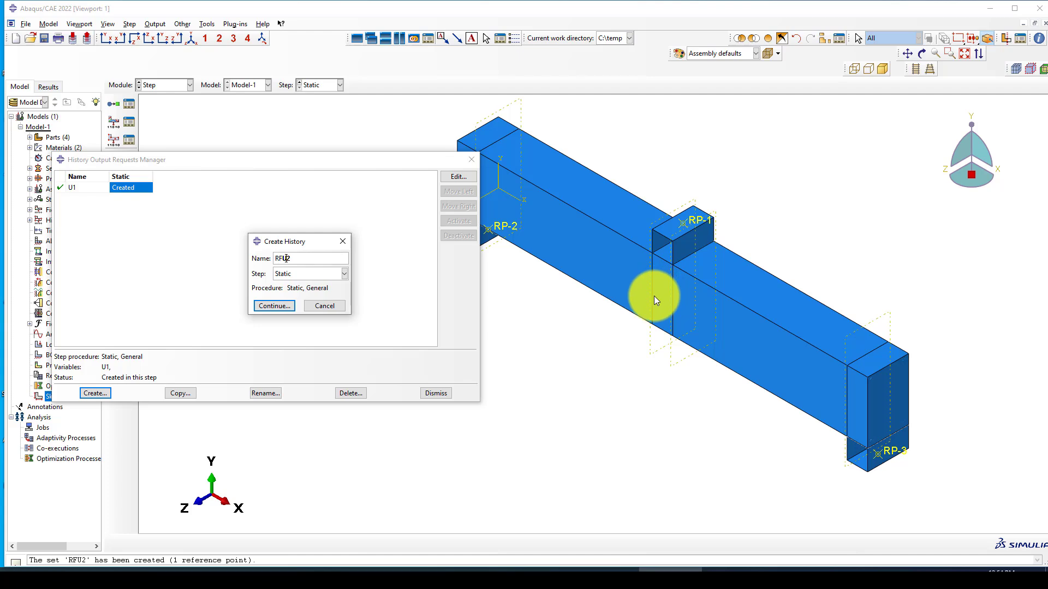
pyautogui.scroll(1, 654, 296)
pyautogui.scroll(1, 788, 257)
pyautogui.scroll(-1, 788, 257)
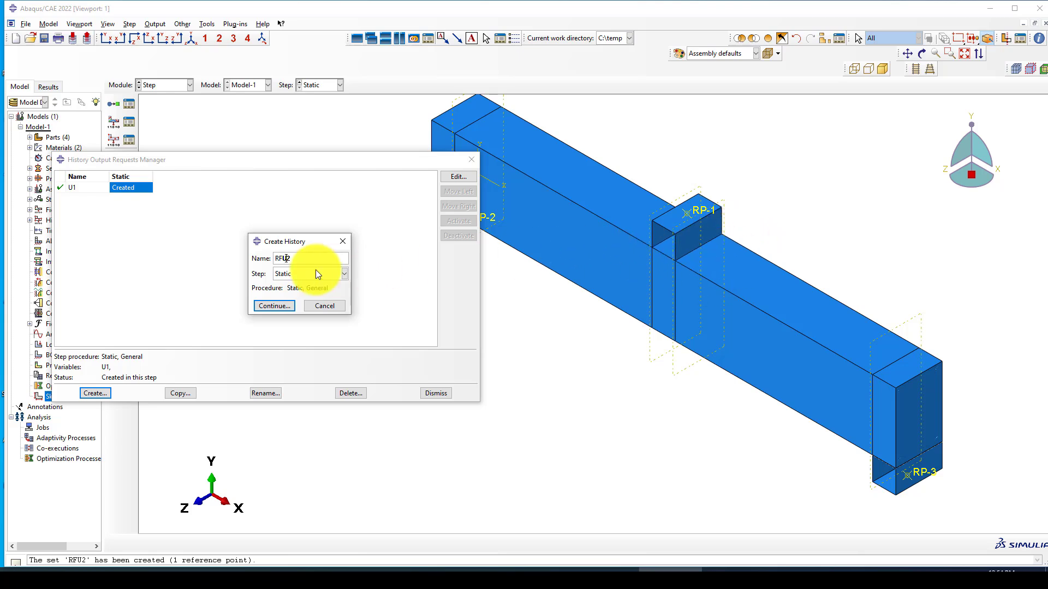
pyautogui.click(300, 258)
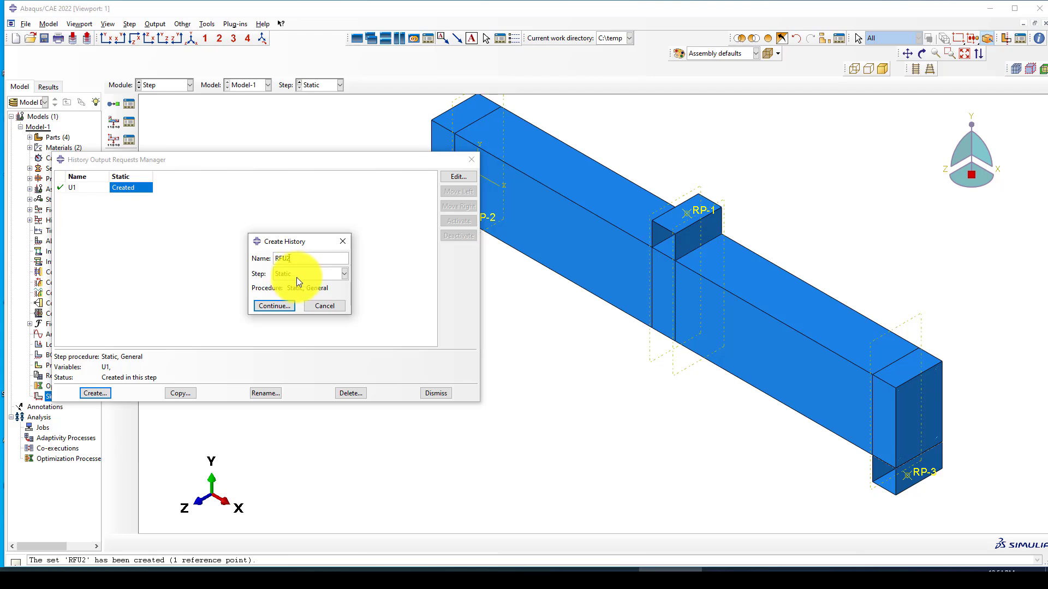
pyautogui.click(302, 273)
pyautogui.click(304, 273)
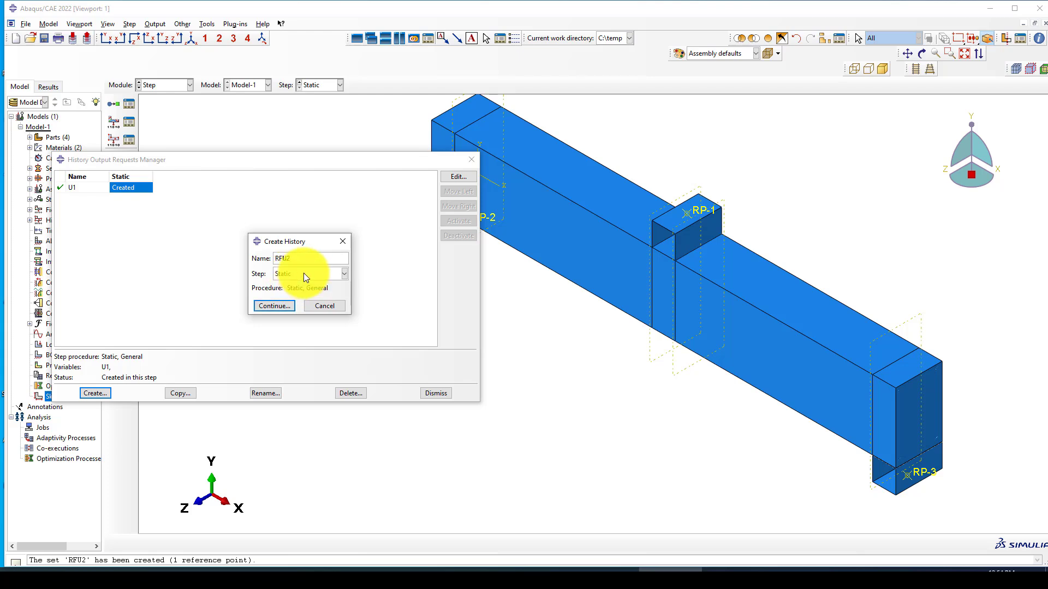
pyautogui.click(267, 306)
# Step: Output U2 and RF2 for set RFU2, save the request, and close the manager
pyautogui.click(140, 158)
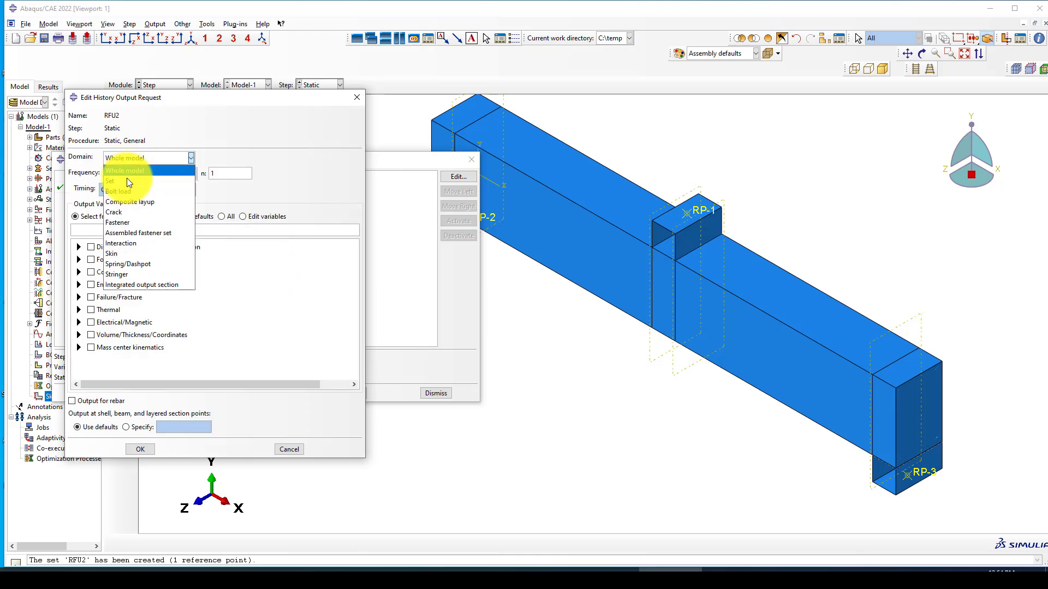
pyautogui.click(127, 181)
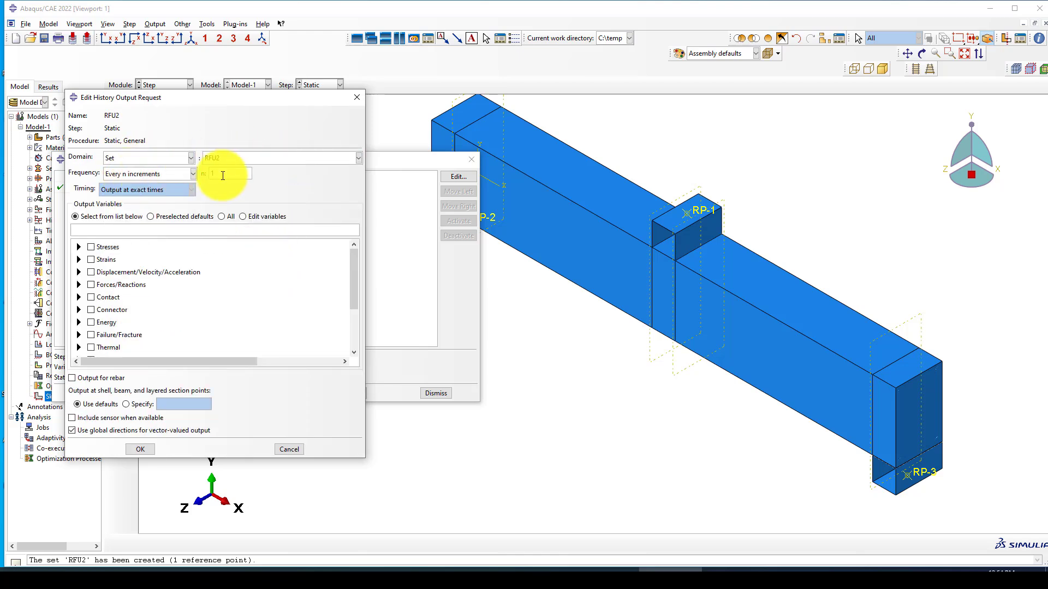
pyautogui.click(79, 272)
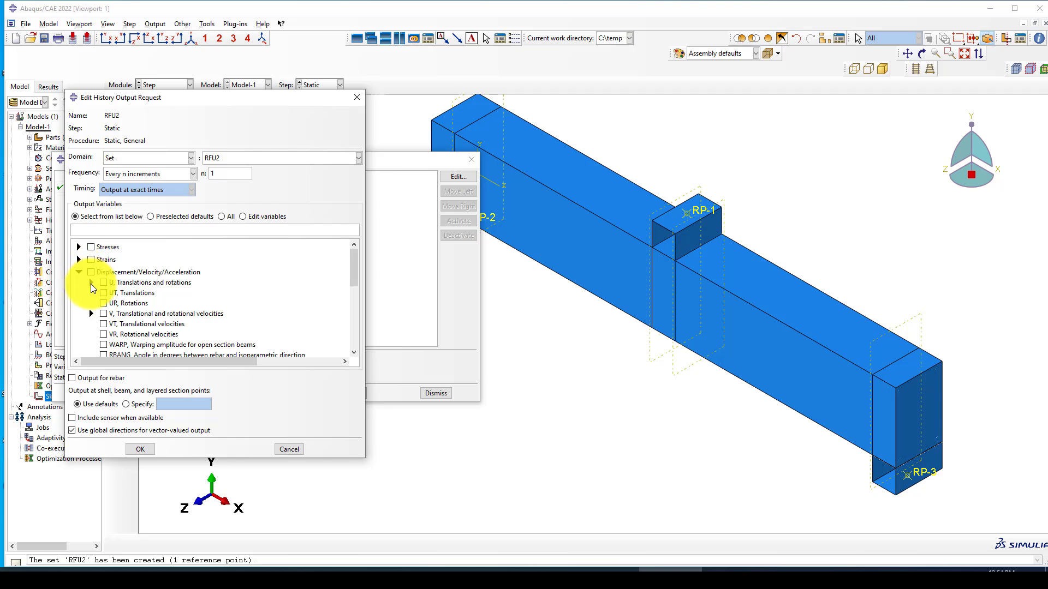
pyautogui.click(91, 283)
pyautogui.click(116, 303)
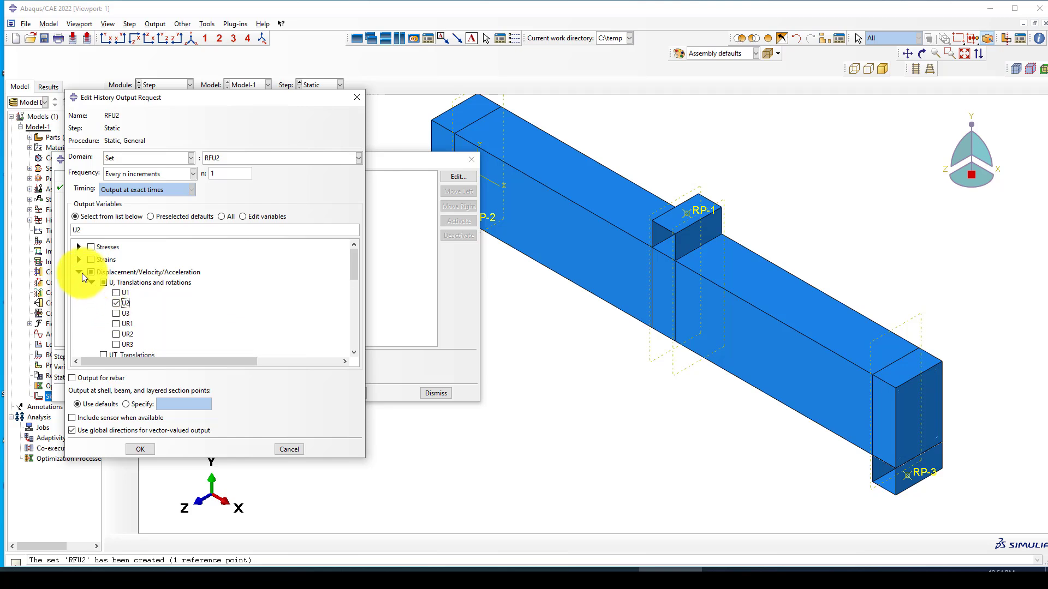
pyautogui.click(79, 272)
pyautogui.click(78, 285)
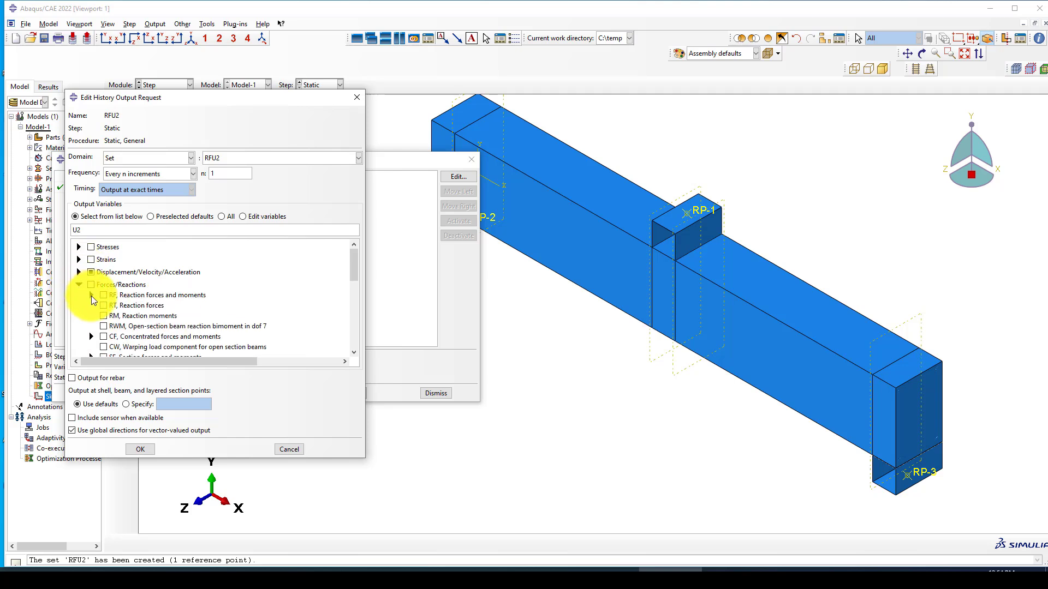
pyautogui.click(91, 296)
pyautogui.click(116, 315)
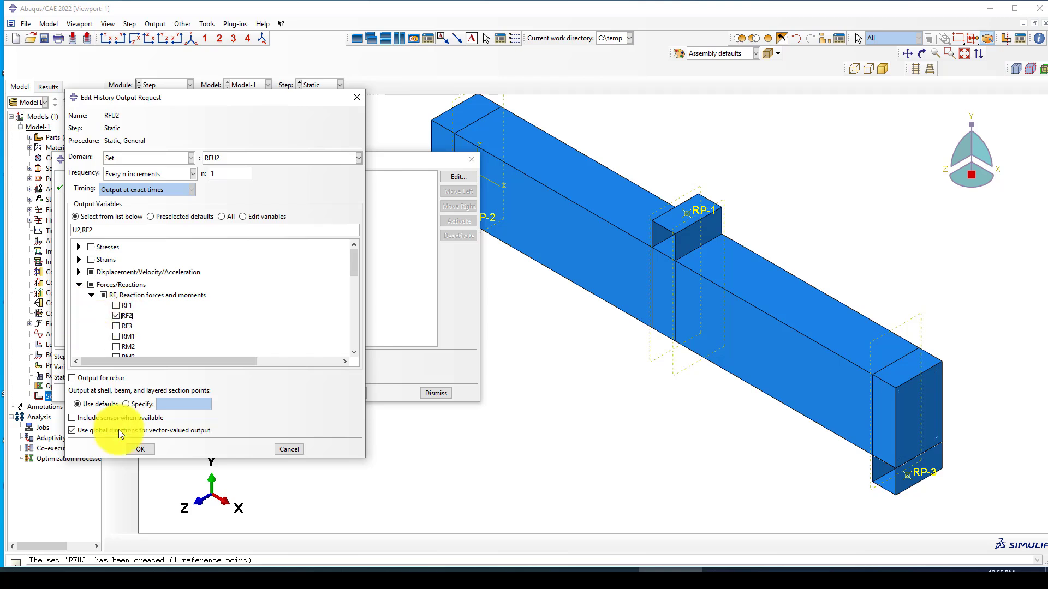
pyautogui.click(140, 449)
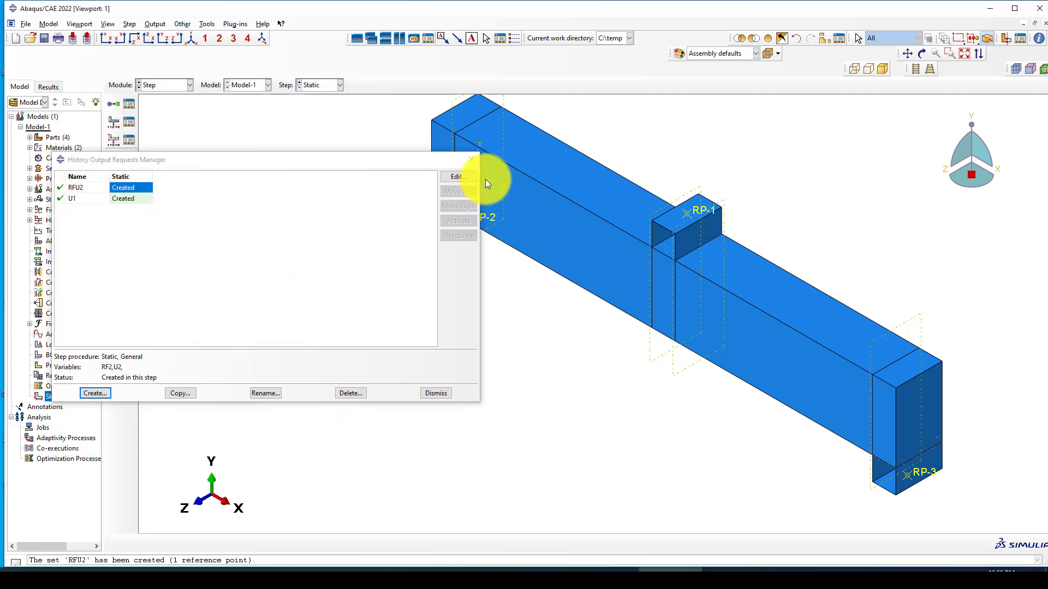
pyautogui.click(468, 159)
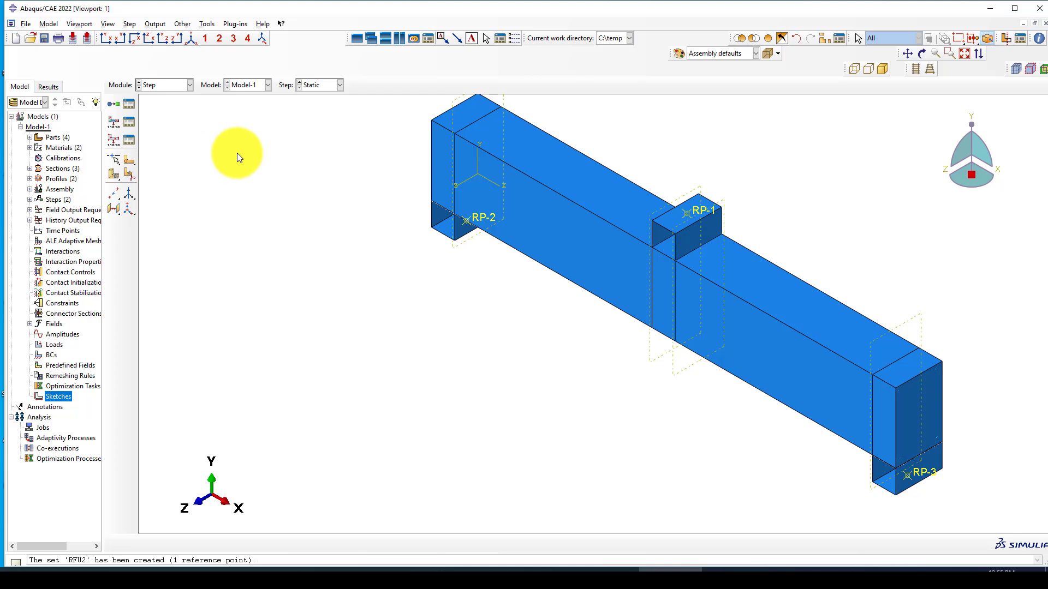
# Step: Switch to the Interaction module and open the empty Constraint Manager, moving it aside
pyautogui.scroll(3, 208, 165)
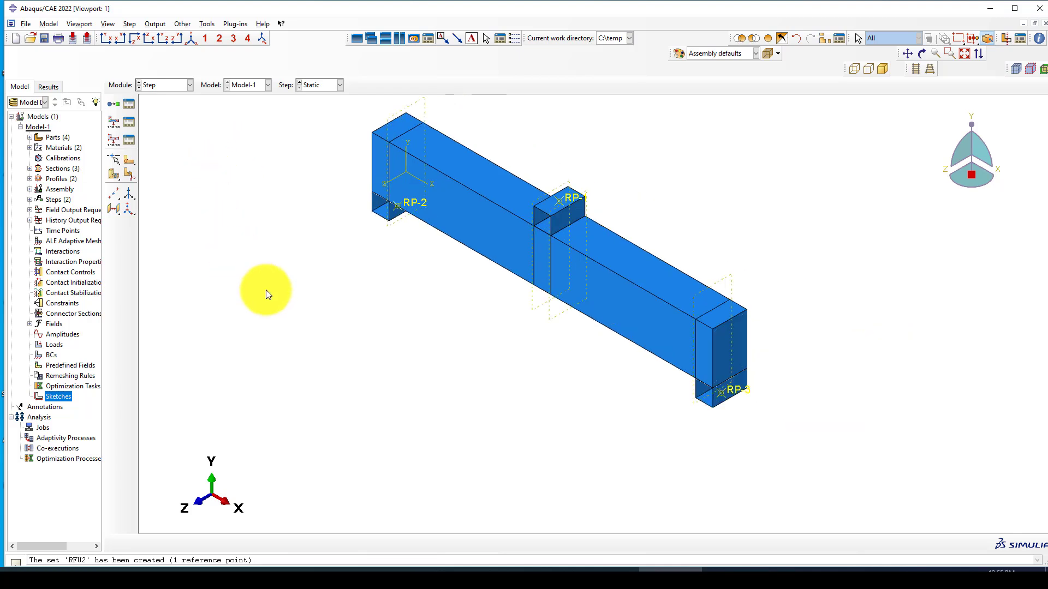
pyautogui.scroll(-1, 555, 253)
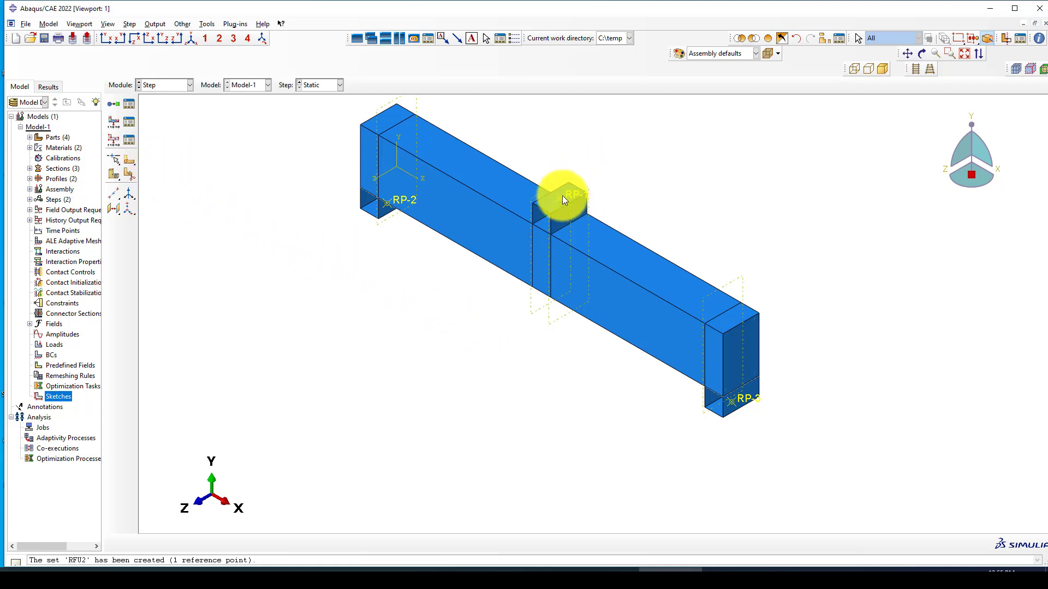
pyautogui.scroll(-1, 557, 215)
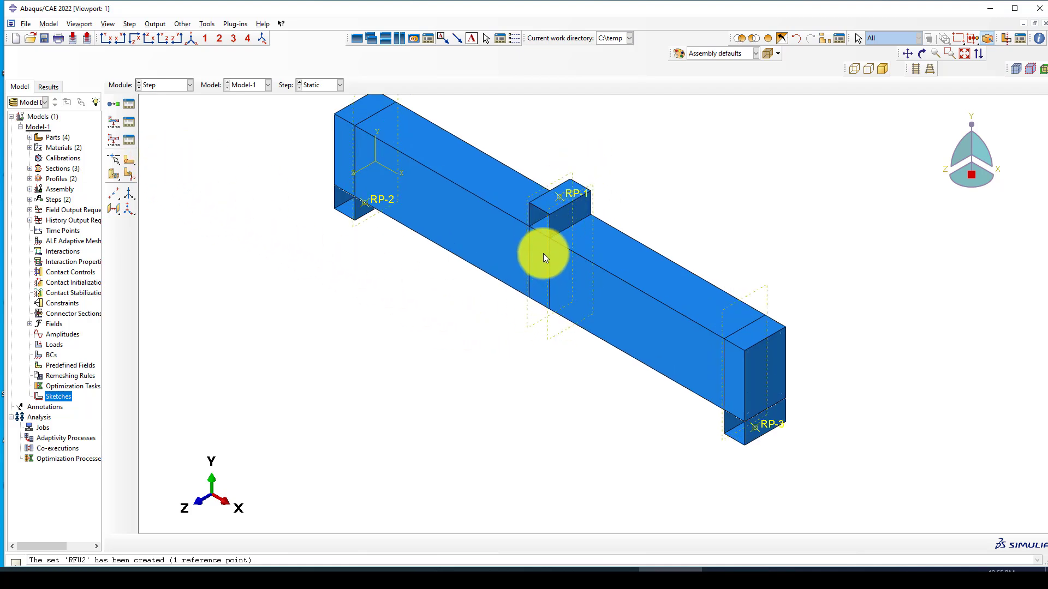
pyautogui.click(165, 86)
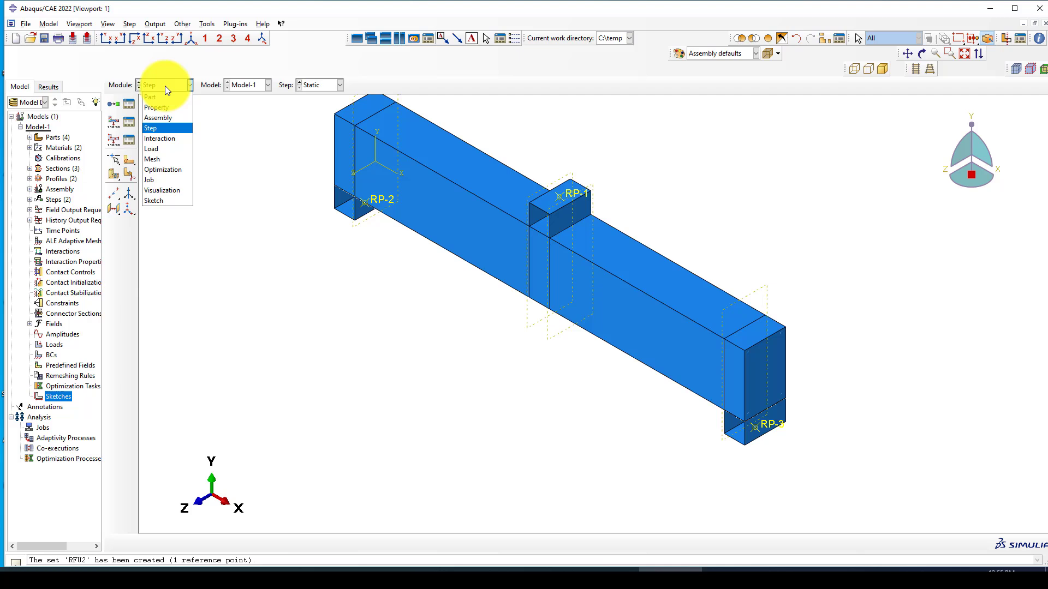
pyautogui.click(153, 136)
pyautogui.scroll(2, 457, 214)
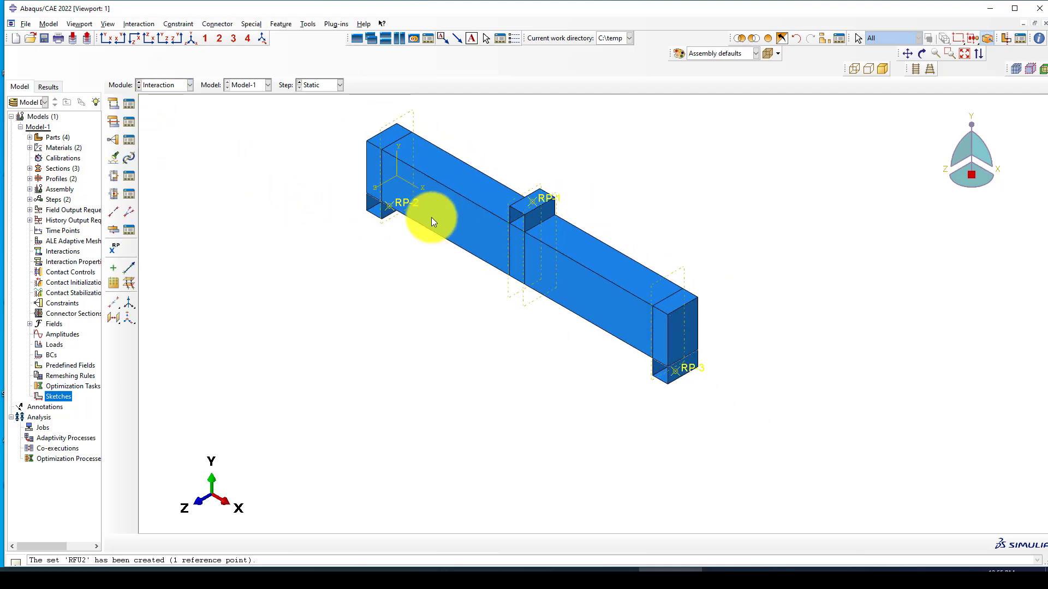
pyautogui.click(128, 140)
pyautogui.scroll(3, 667, 233)
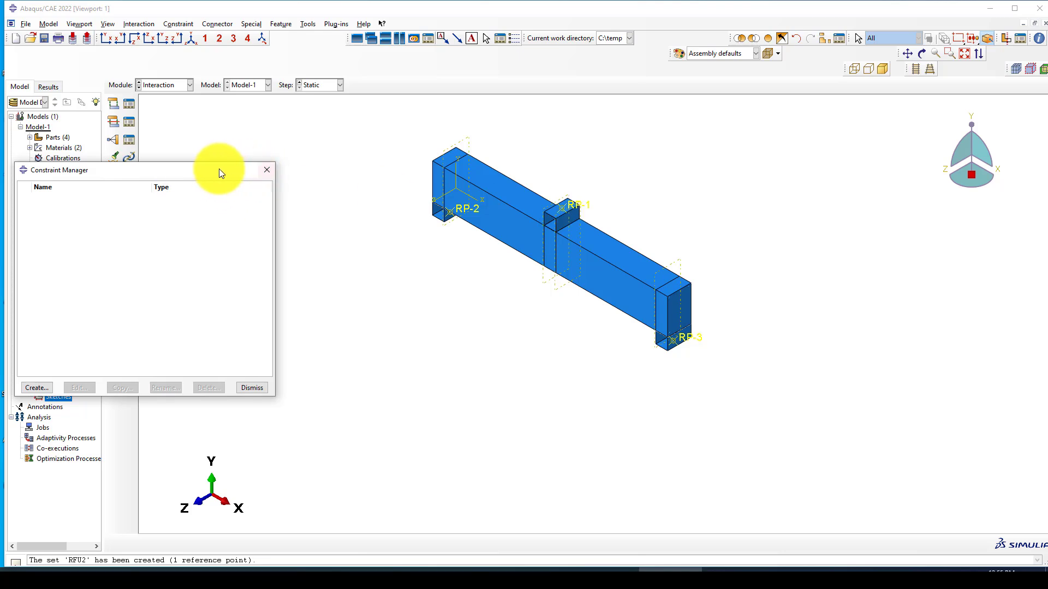
pyautogui.moveTo(218, 170); pyautogui.dragTo(226, 224)
pyautogui.scroll(-2, 534, 280)
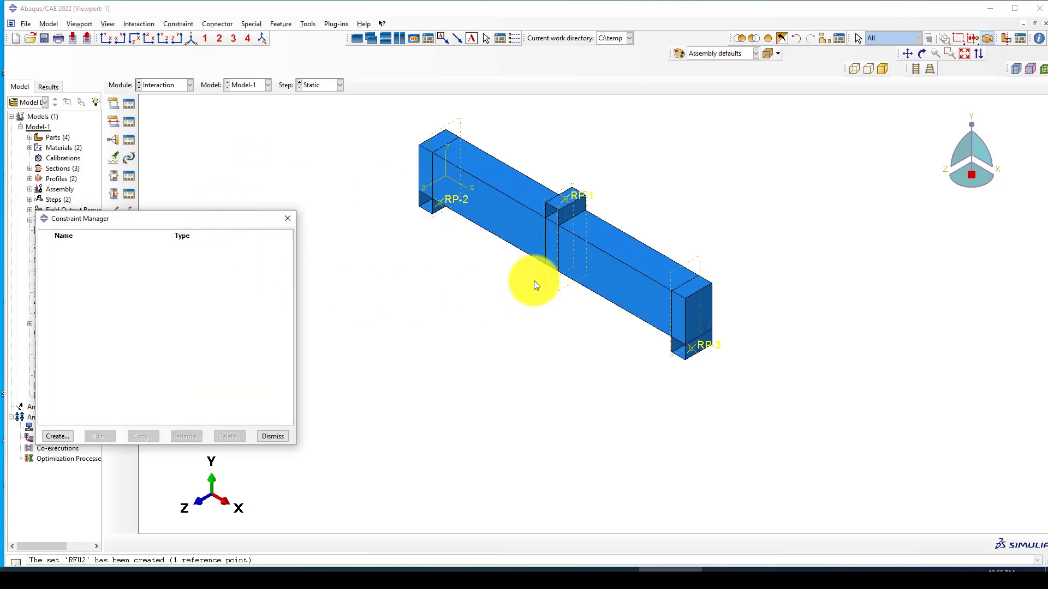
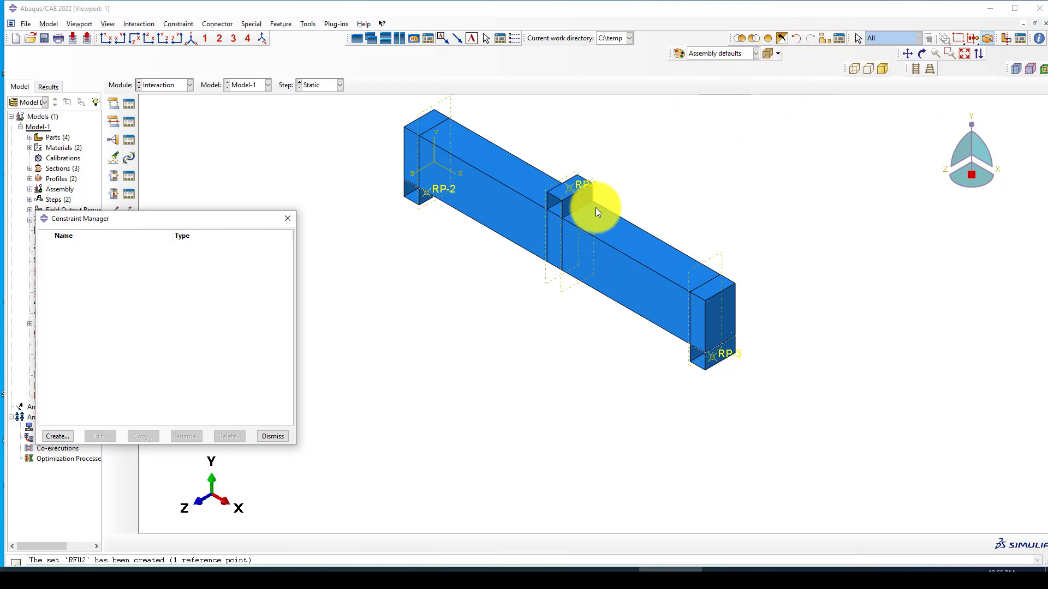
# Step: Dismiss the empty Constraint Manager so the Interaction module's model tree and toolbox are visible
pyautogui.click(472, 193)
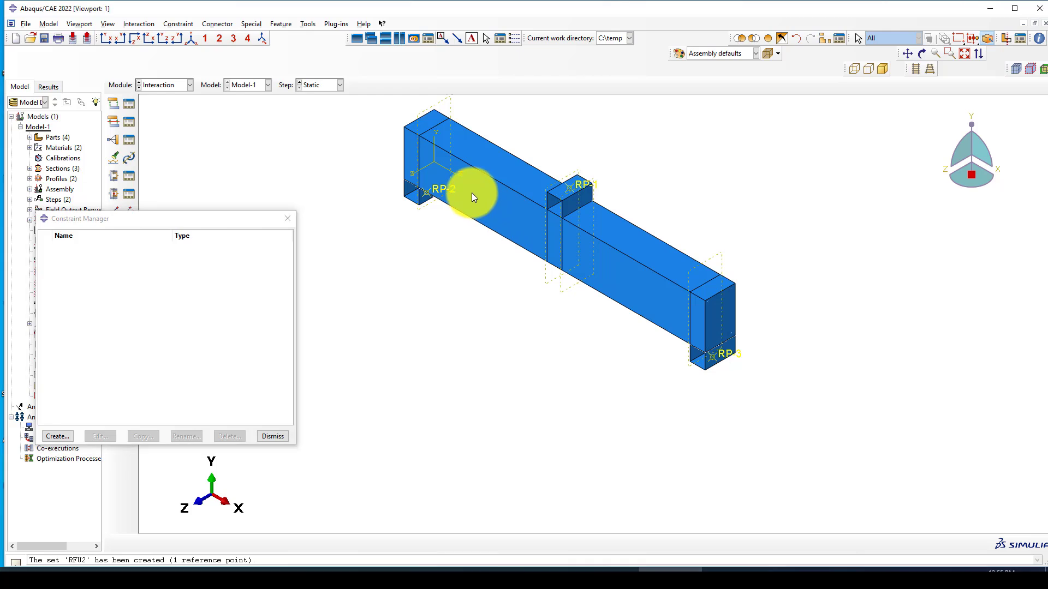
pyautogui.click(284, 215)
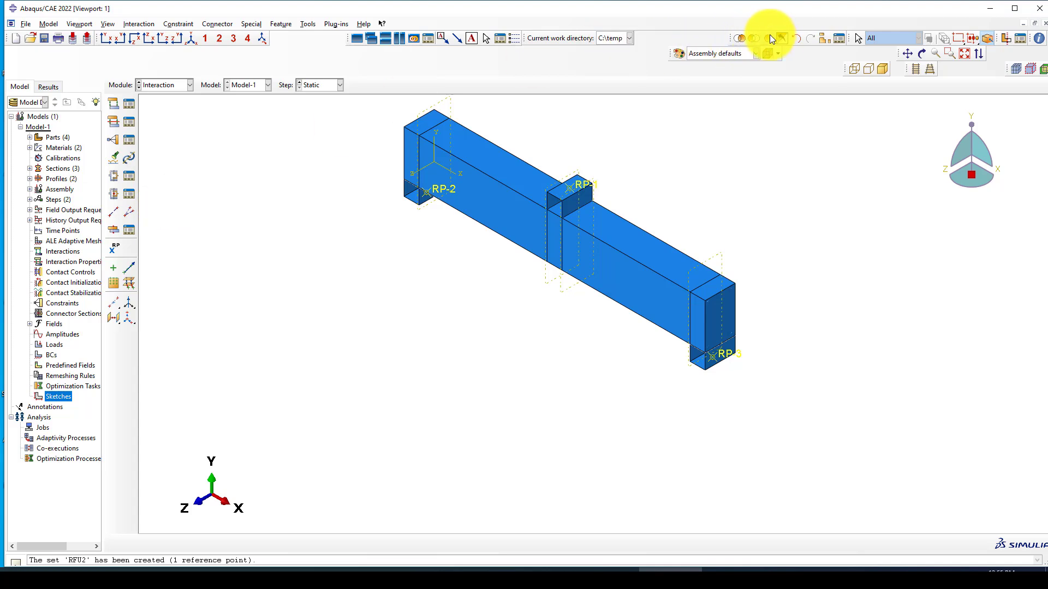
# Step: Remove the C-Beam-1 concrete instance from the display
pyautogui.click(824, 39)
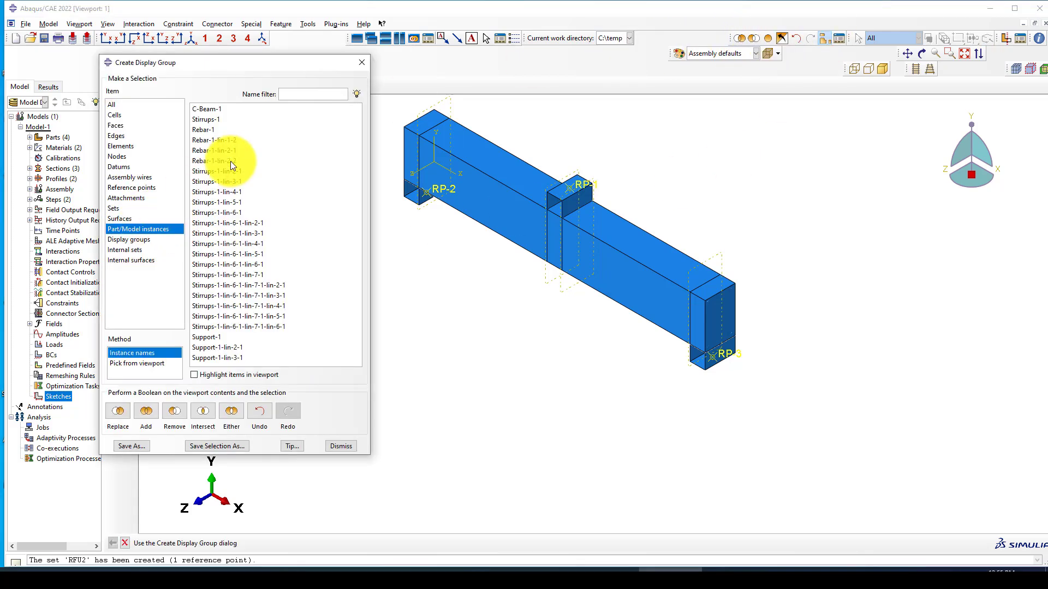
pyautogui.click(205, 110)
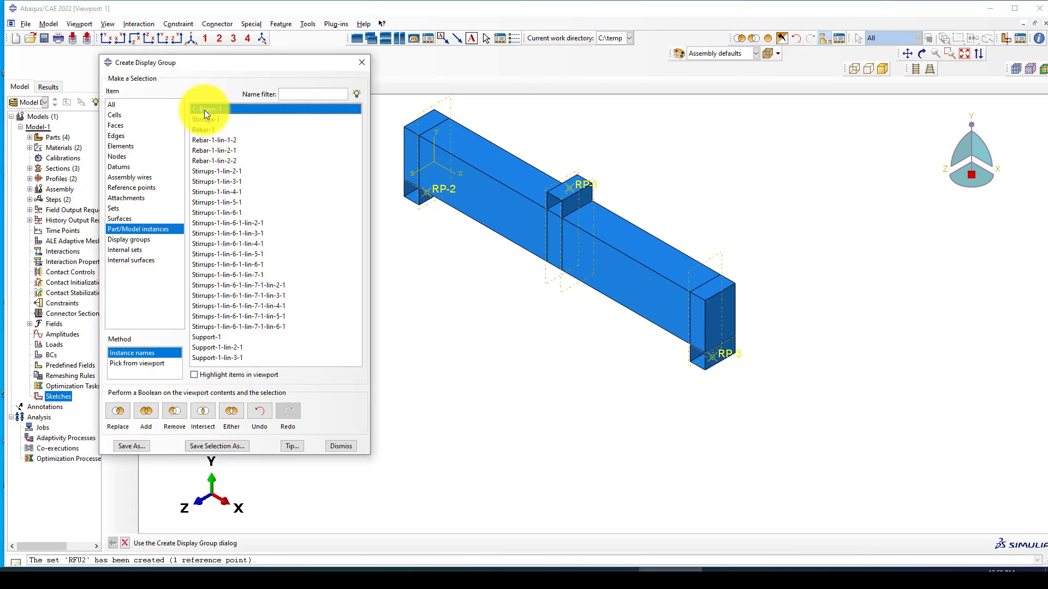
pyautogui.click(175, 411)
pyautogui.click(360, 64)
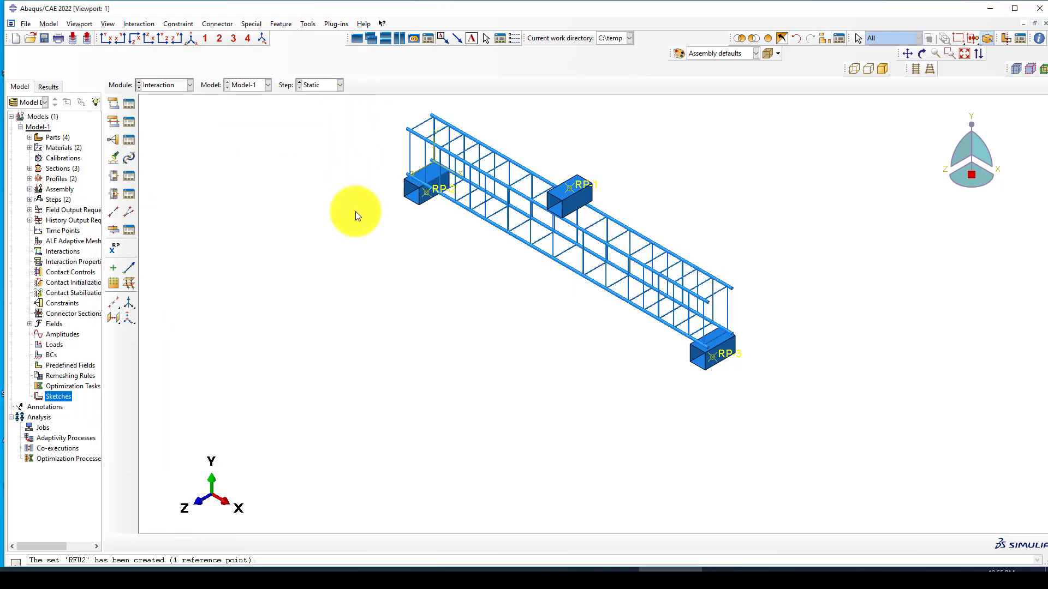
# Step: Also hide the three Support instances, leaving only the rebar cage and RP-1 to RP-3
pyautogui.click(827, 39)
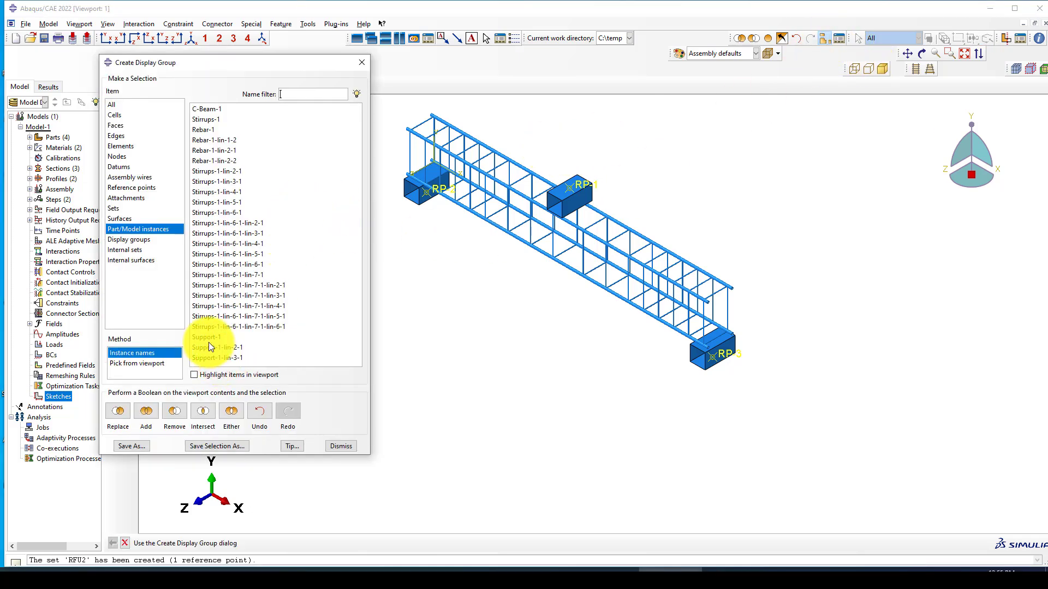
pyautogui.moveTo(207, 340); pyautogui.dragTo(208, 358)
pyautogui.click(175, 412)
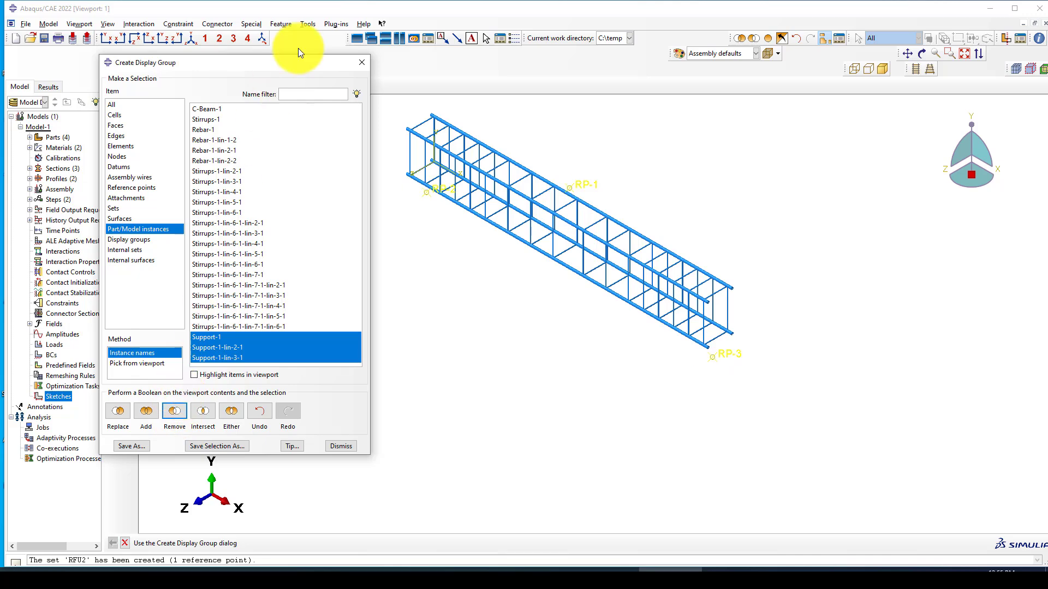
pyautogui.click(361, 63)
pyautogui.scroll(-1, 394, 261)
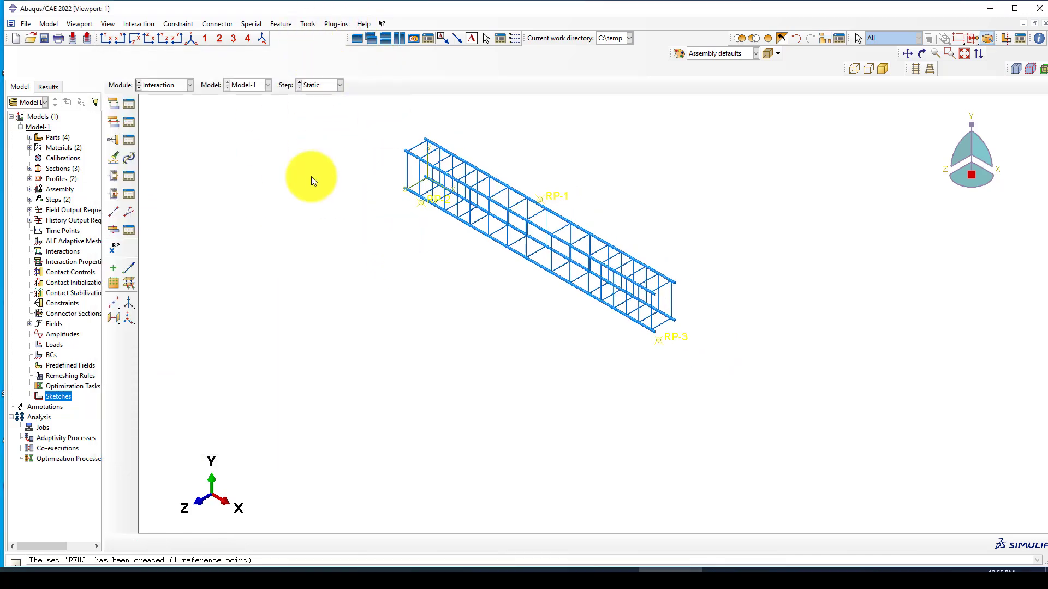
# Step: Create embedded-region constraint EMMB with the whole rebar cage box-selected as the embedded region
pyautogui.click(124, 137)
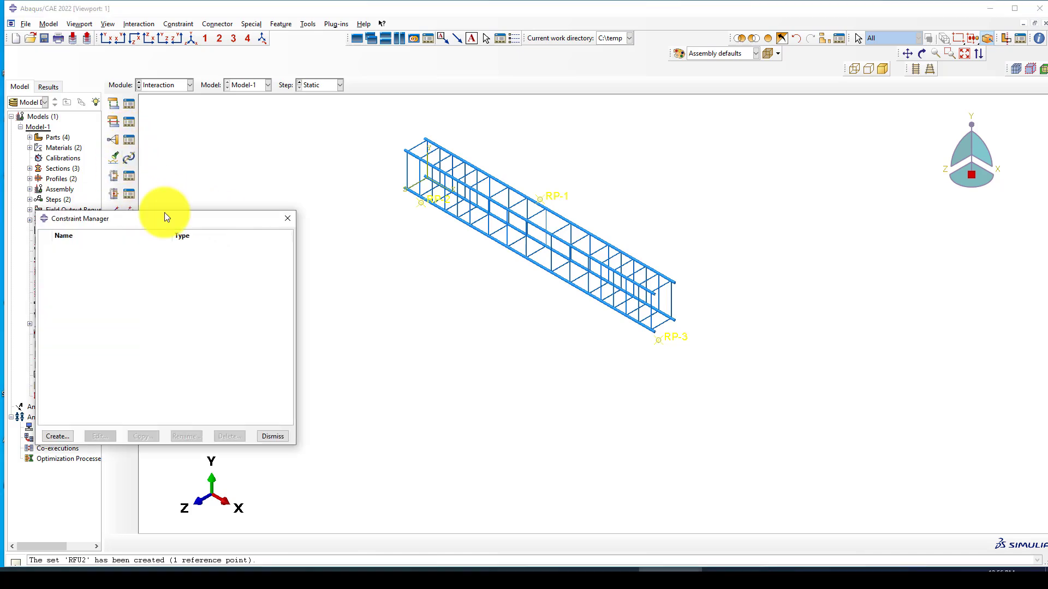
pyautogui.click(73, 437)
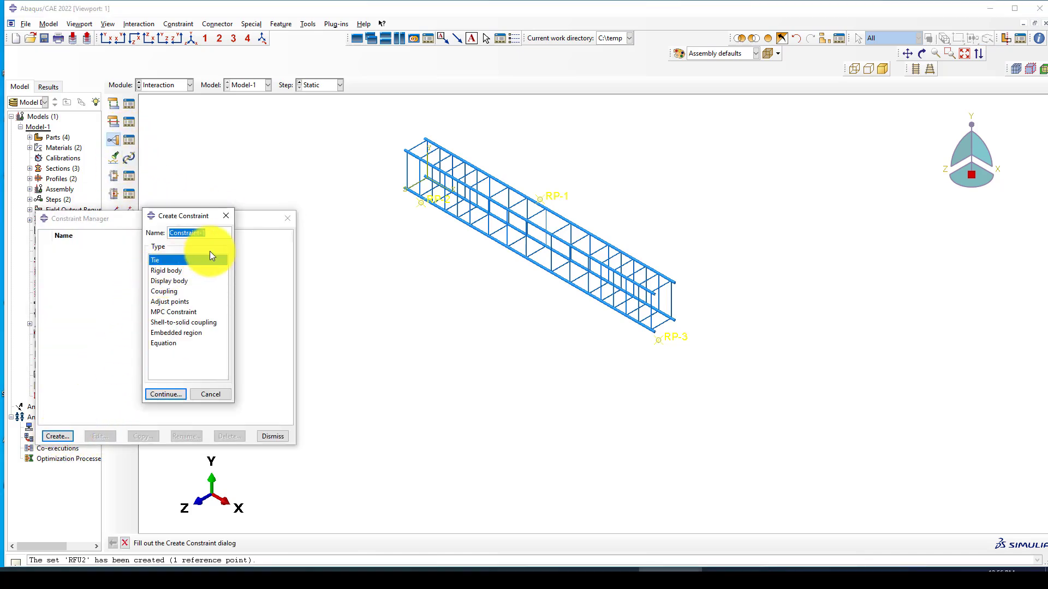
pyautogui.click(168, 334)
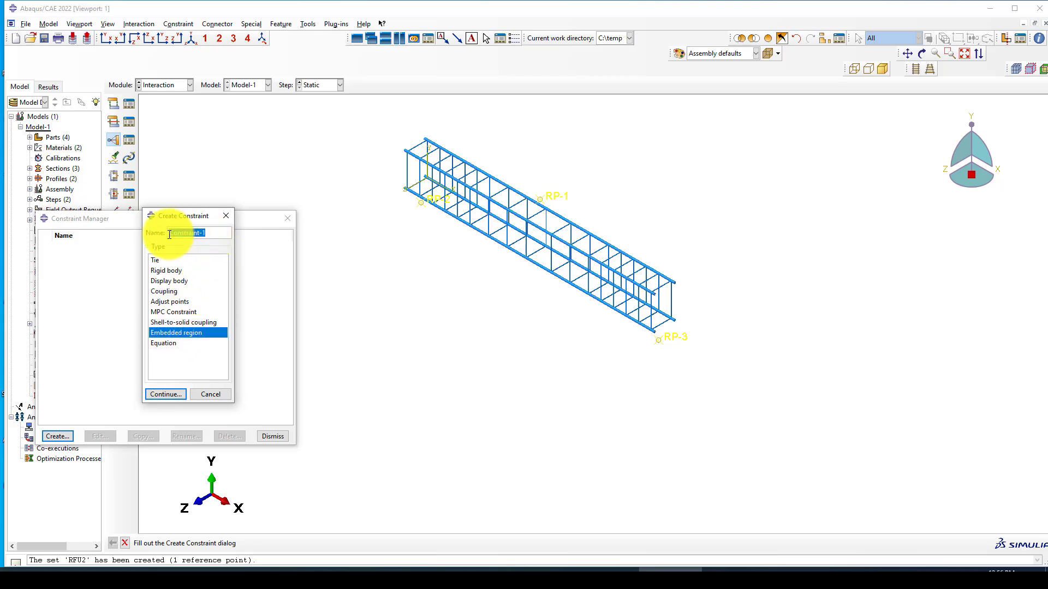
pyautogui.write('EMMB')
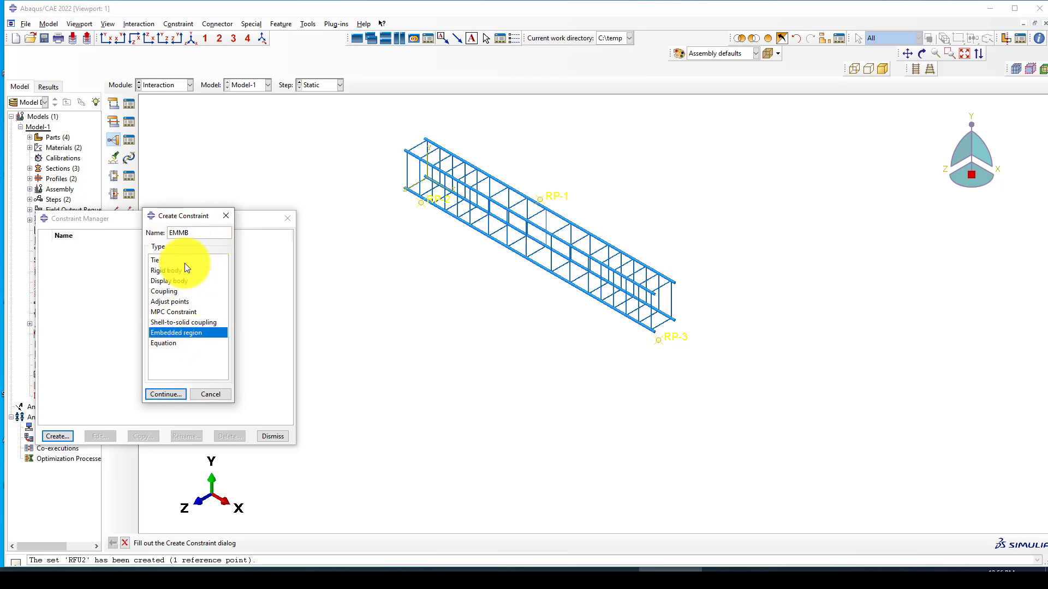
pyautogui.click(166, 396)
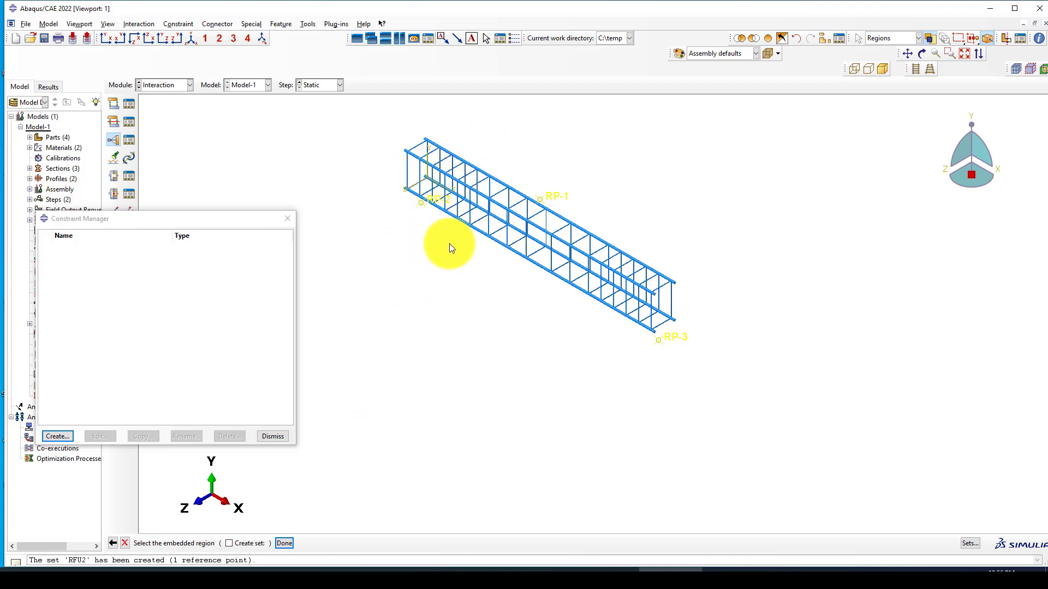
pyautogui.moveTo(383, 124); pyautogui.dragTo(690, 339)
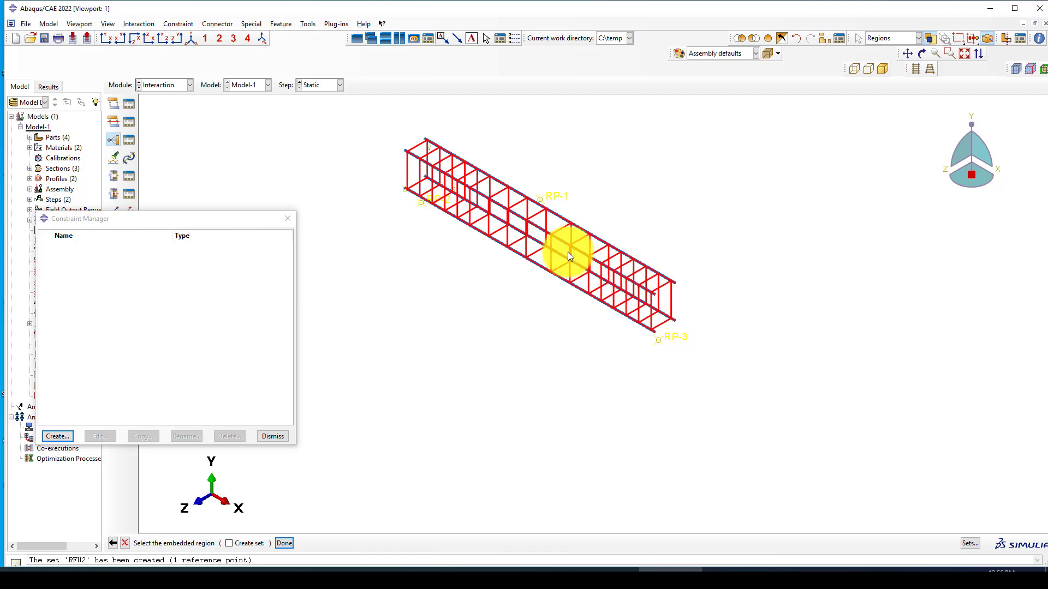
pyautogui.middleClick(499, 284)
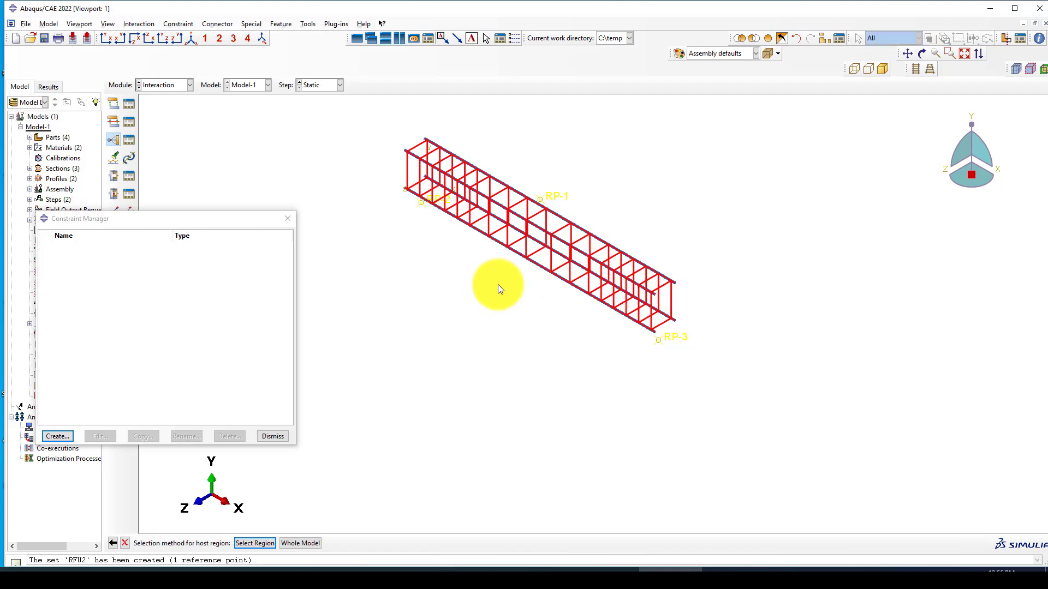
# Step: Redisplay all instances and pick the concrete beam cells as EMMB's host region
pyautogui.click(265, 542)
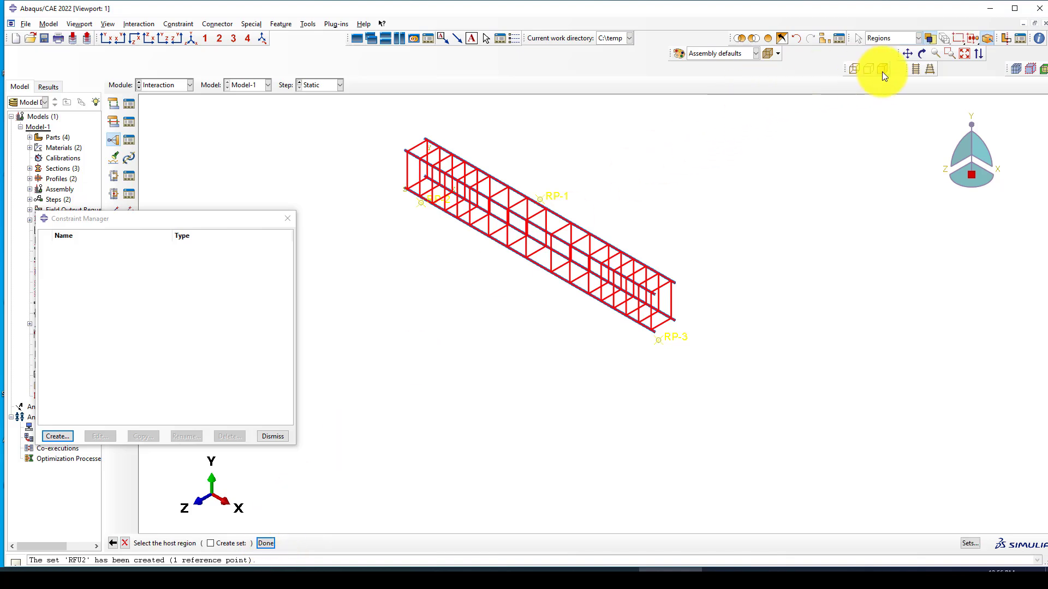
pyautogui.click(766, 40)
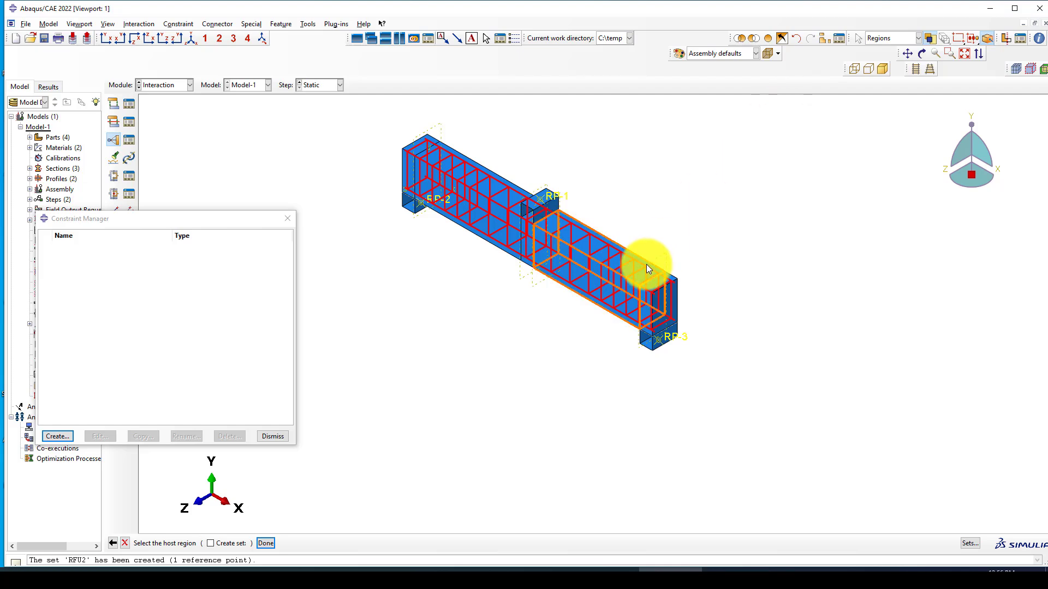
pyautogui.click(647, 264)
pyautogui.scroll(-2, 671, 286)
pyautogui.keyDown('shift'); pyautogui.click(676, 288); pyautogui.keyUp('shift')
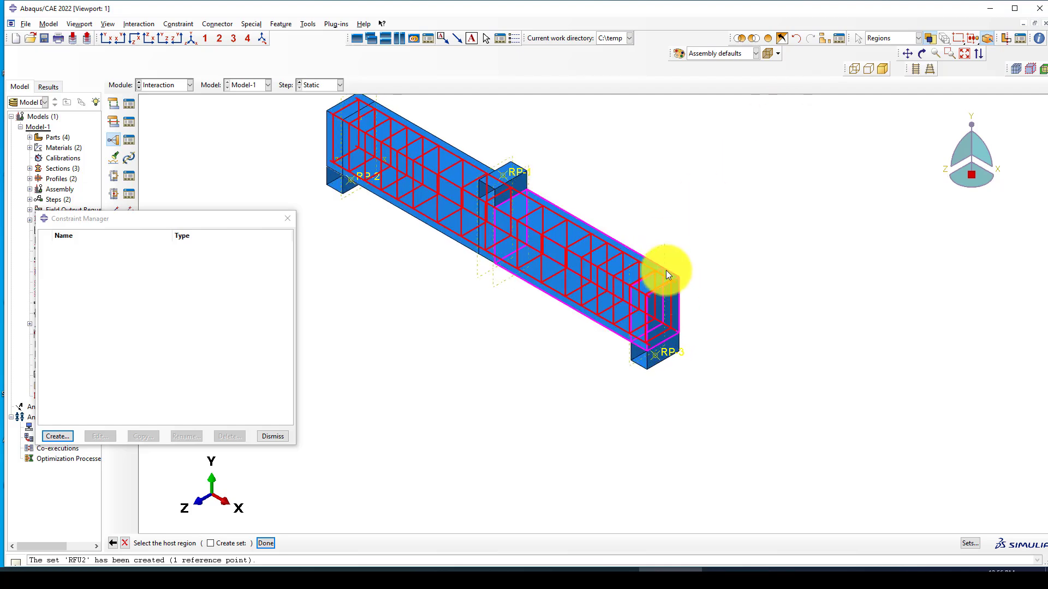
pyautogui.keyDown('shift'); pyautogui.click(484, 168); pyautogui.keyUp('shift')
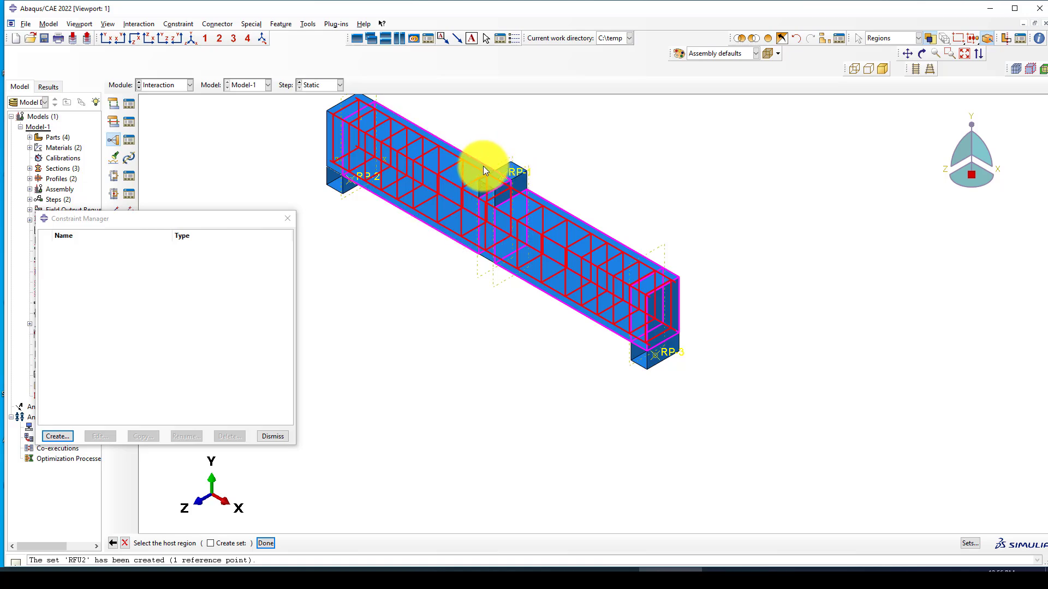
pyautogui.keyDown('shift'); pyautogui.click(338, 108); pyautogui.keyUp('shift')
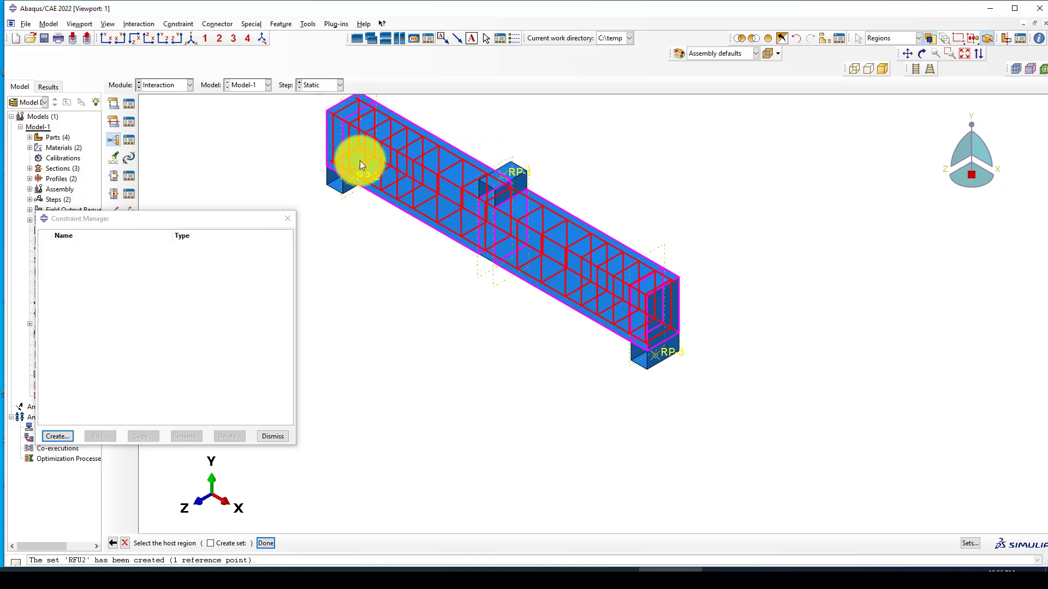
pyautogui.scroll(-2, 456, 244)
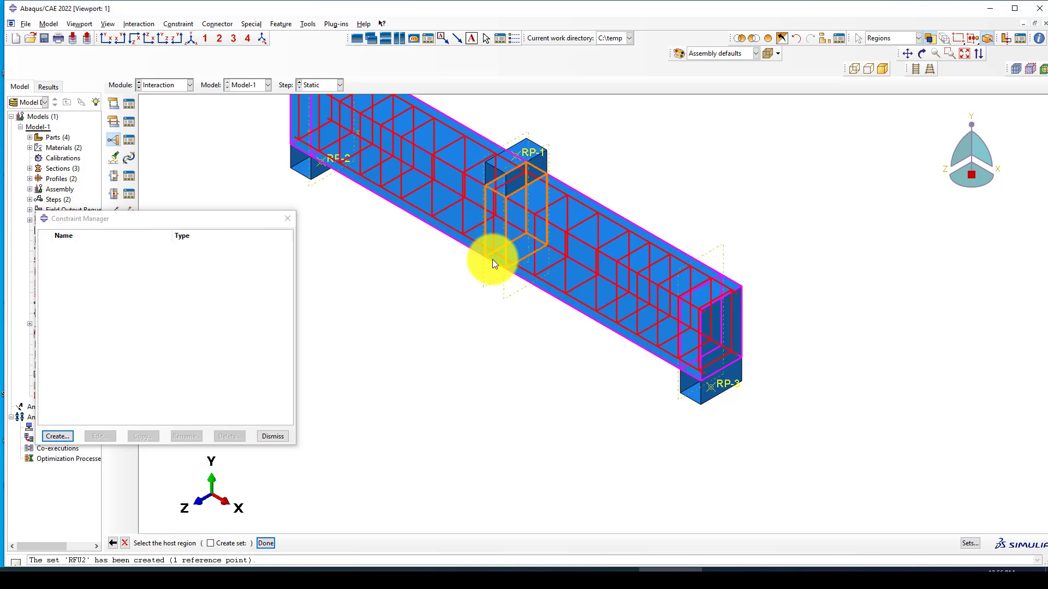
pyautogui.scroll(2, 482, 282)
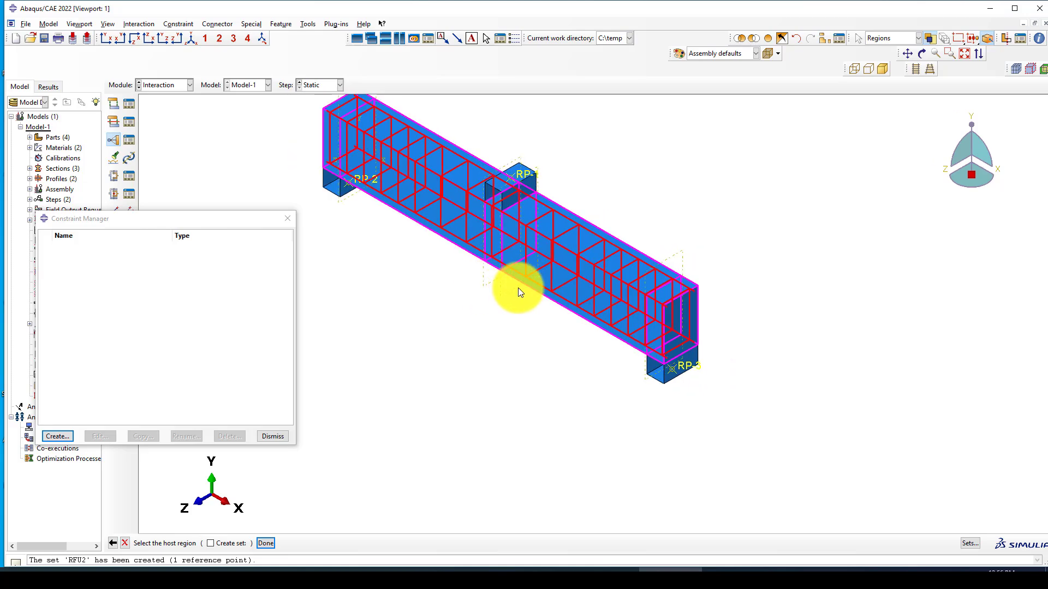
pyautogui.scroll(1, 519, 288)
pyautogui.middleClick(454, 312)
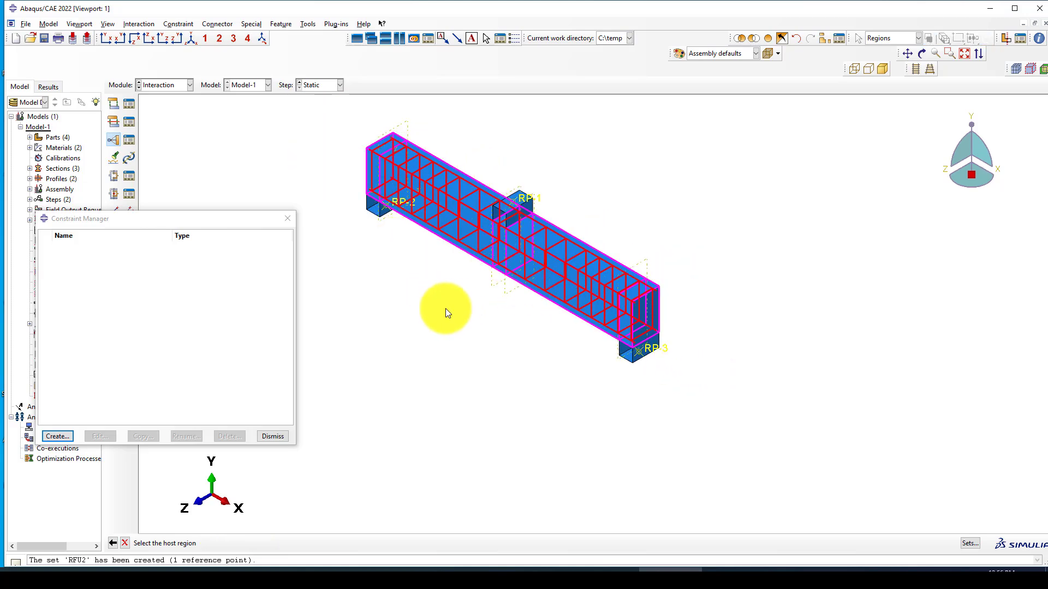
# Step: Confirm the EMMB embedded constraint so it appears in the Constraint Manager
pyautogui.click(55, 244)
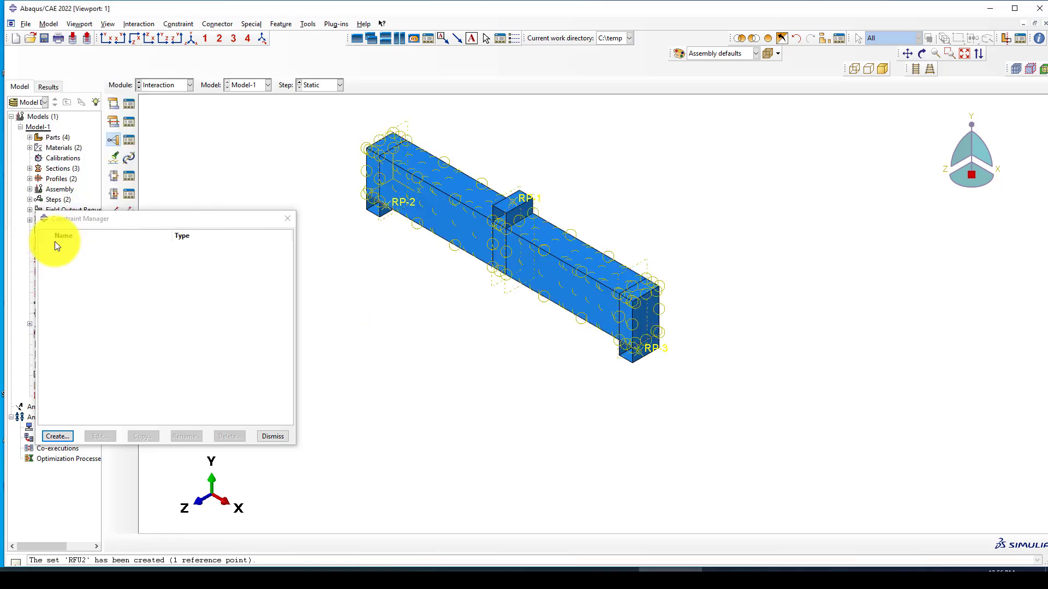
pyautogui.scroll(1, 543, 360)
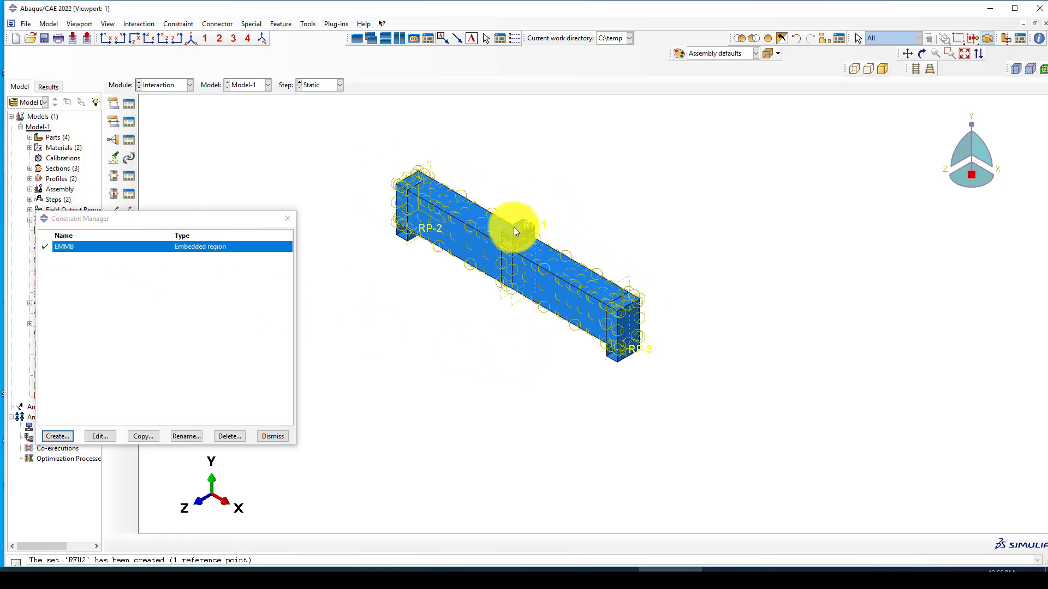
pyautogui.scroll(-2, 525, 315)
pyautogui.scroll(1, 510, 327)
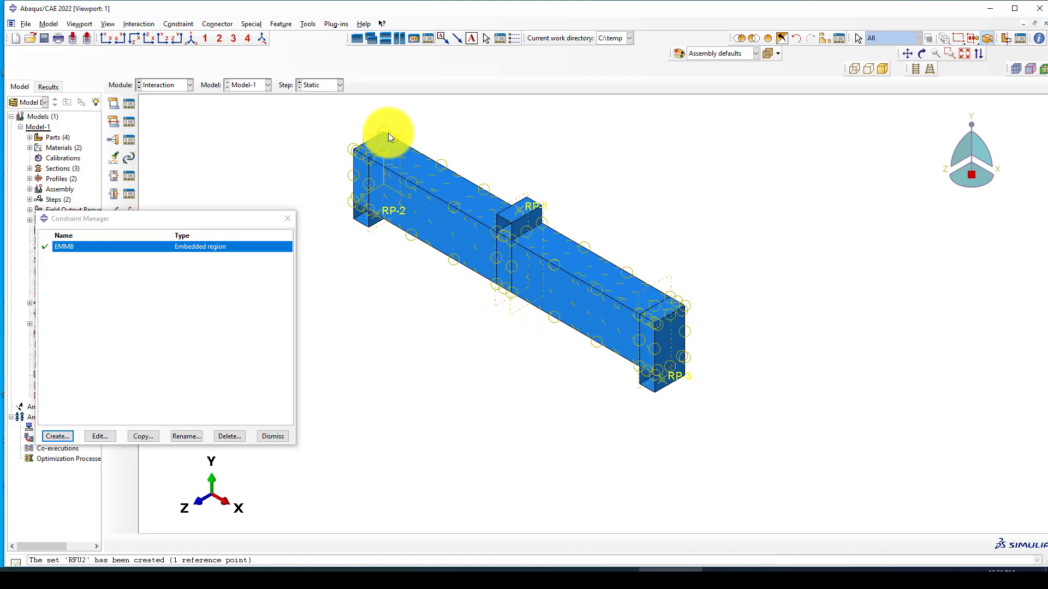
pyautogui.moveTo(231, 219); pyautogui.dragTo(240, 231)
pyautogui.scroll(2, 660, 221)
pyautogui.scroll(-1, 619, 228)
pyautogui.scroll(-2, 548, 217)
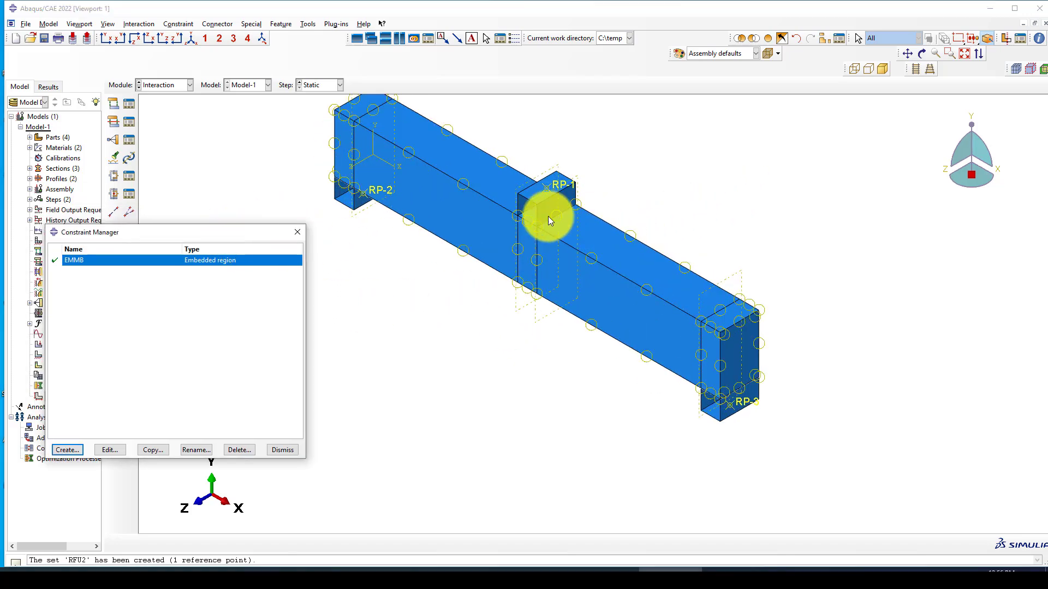
pyautogui.scroll(1, 479, 243)
pyautogui.scroll(-2, 381, 205)
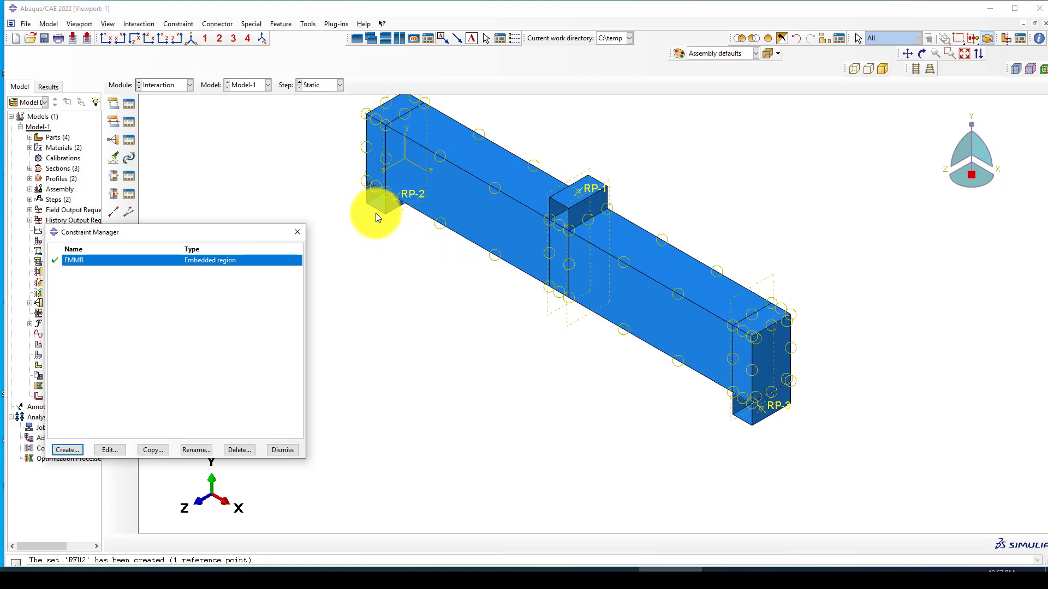
pyautogui.scroll(-1, 602, 189)
pyautogui.scroll(1, 600, 218)
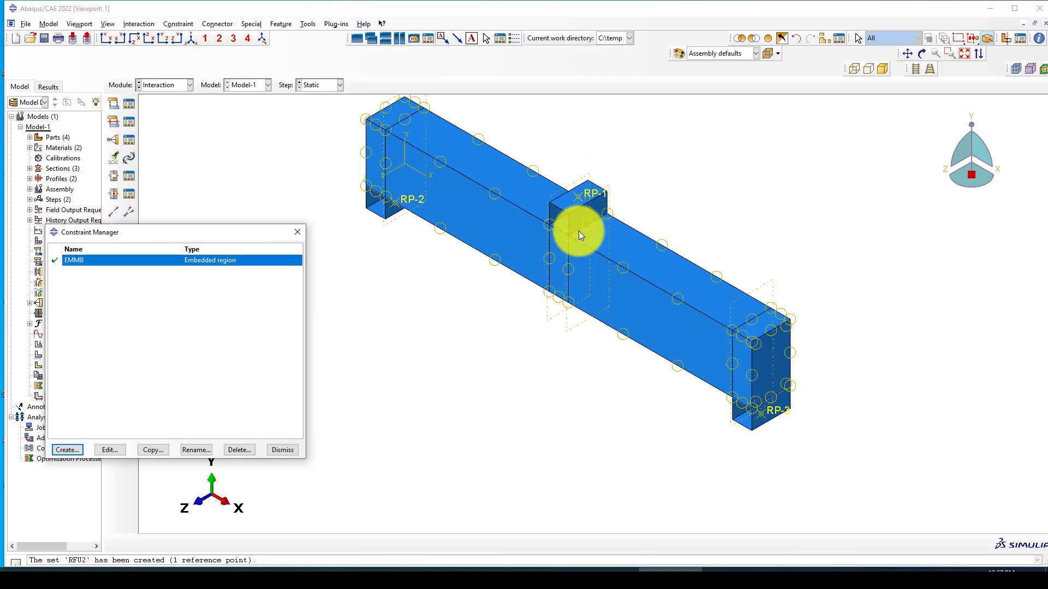
pyautogui.scroll(-3, 778, 404)
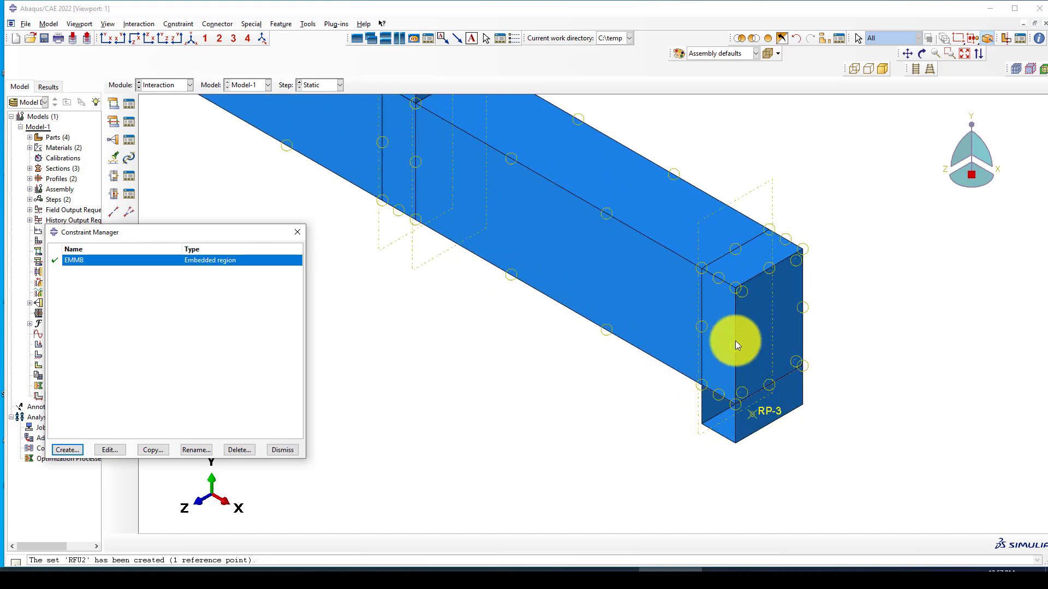
pyautogui.scroll(3, 739, 355)
pyautogui.scroll(-1, 743, 357)
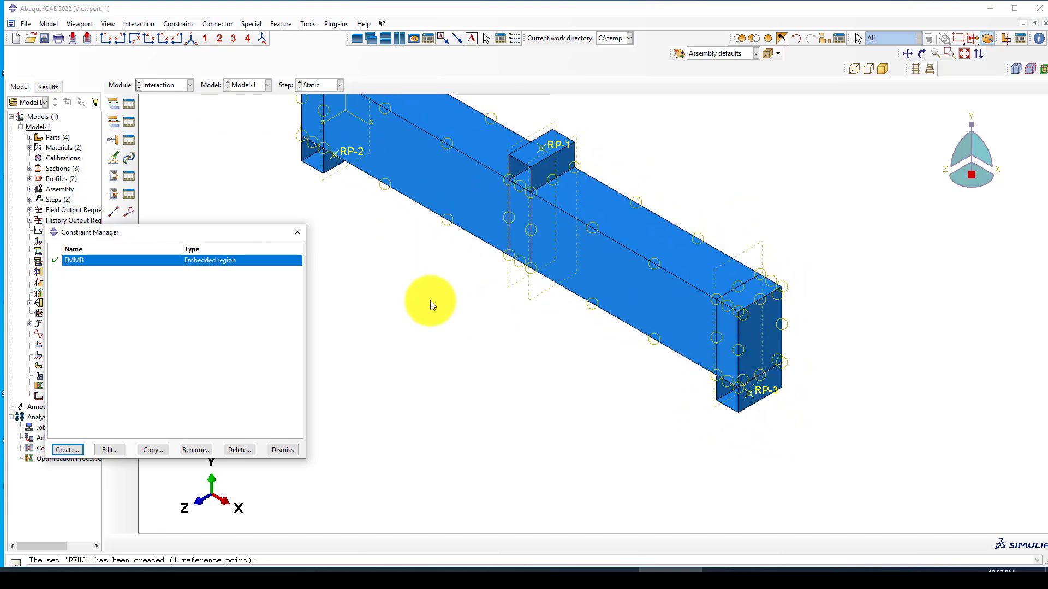
# Step: Move the Constraint Manager clear of the beam and begin a second constraint
pyautogui.moveTo(274, 234); pyautogui.dragTo(305, 235)
pyautogui.scroll(2, 507, 344)
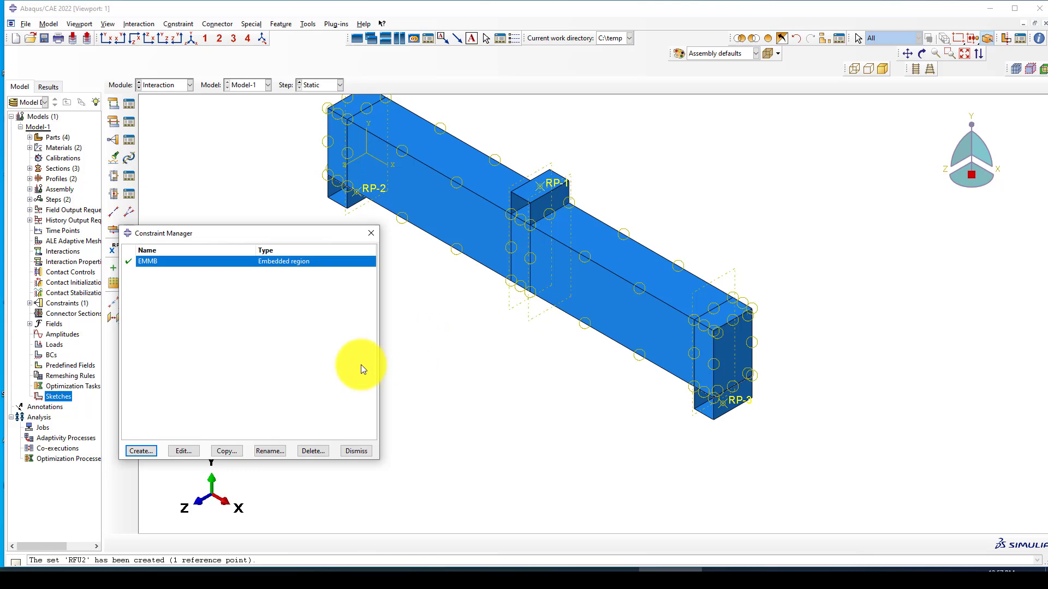
pyautogui.click(137, 452)
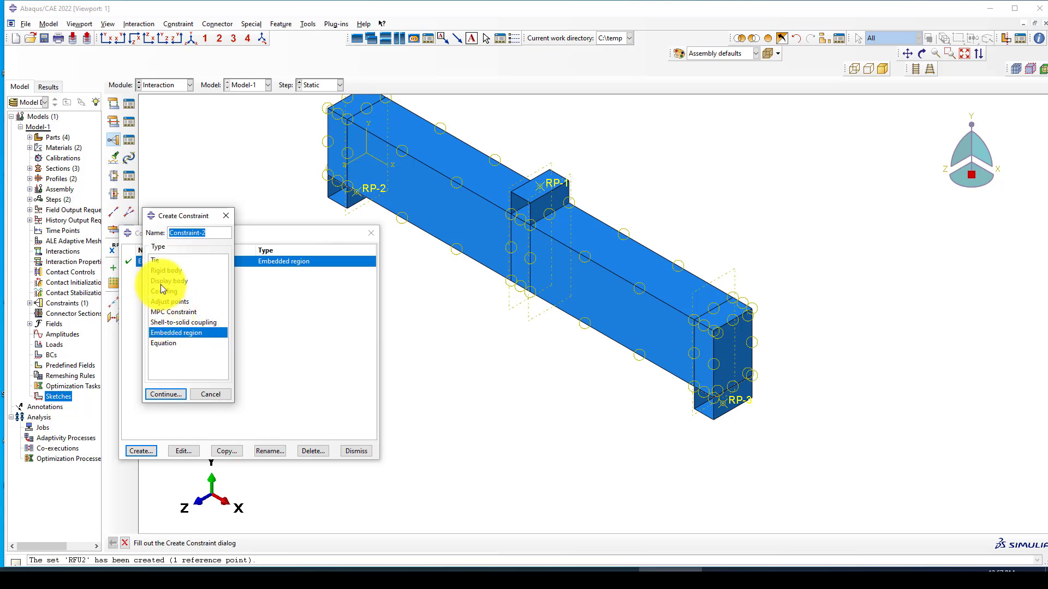
# Step: Start a Tie constraint, replacing the default name with T1
pyautogui.click(156, 261)
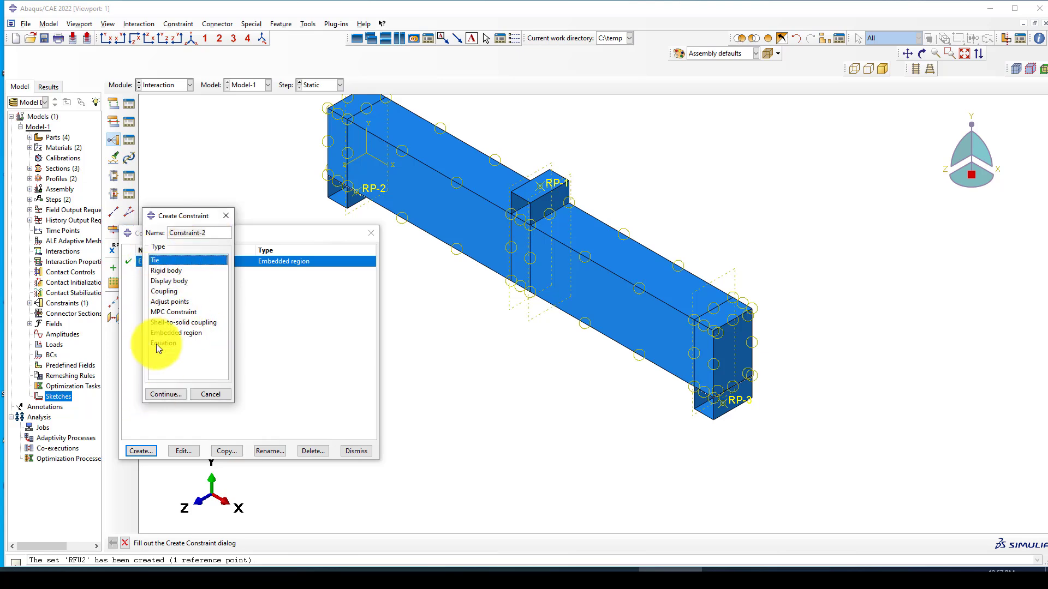
pyautogui.moveTo(217, 236); pyautogui.dragTo(154, 239)
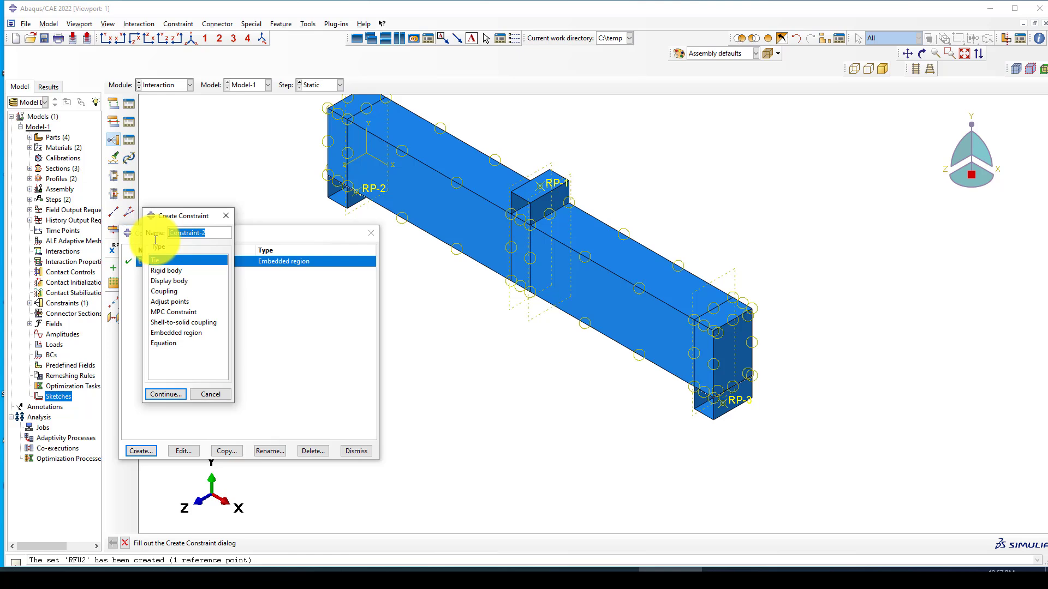
pyautogui.press('BackSpace')
pyautogui.write('T1')
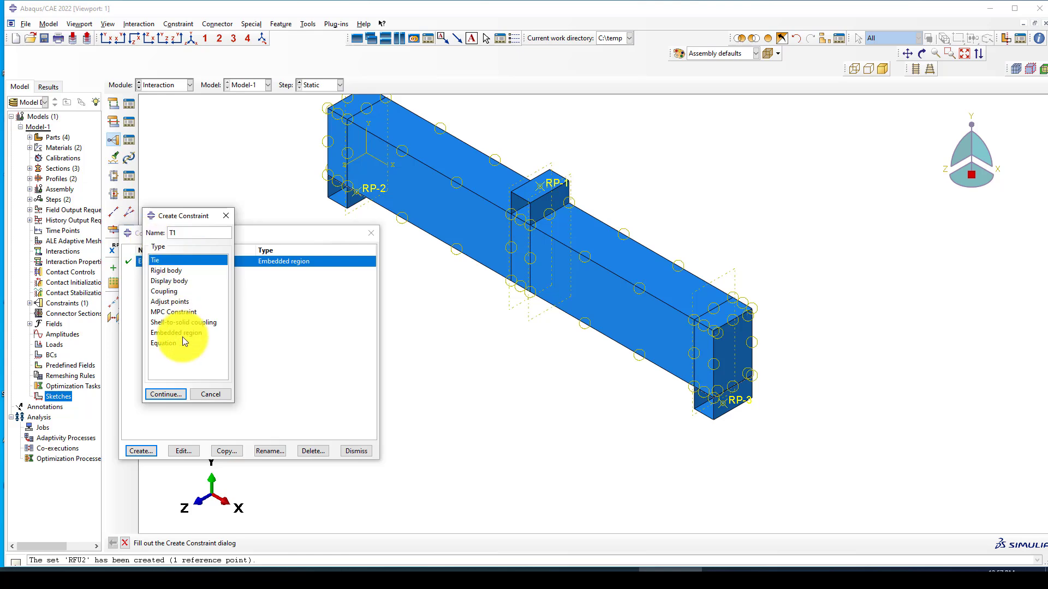
pyautogui.click(165, 394)
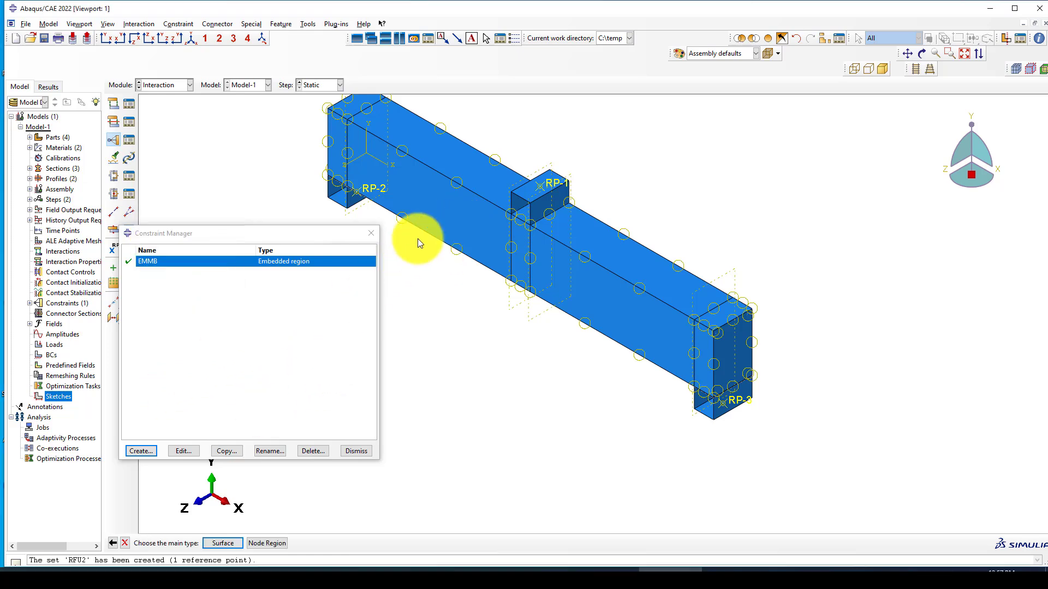
pyautogui.scroll(3, 513, 221)
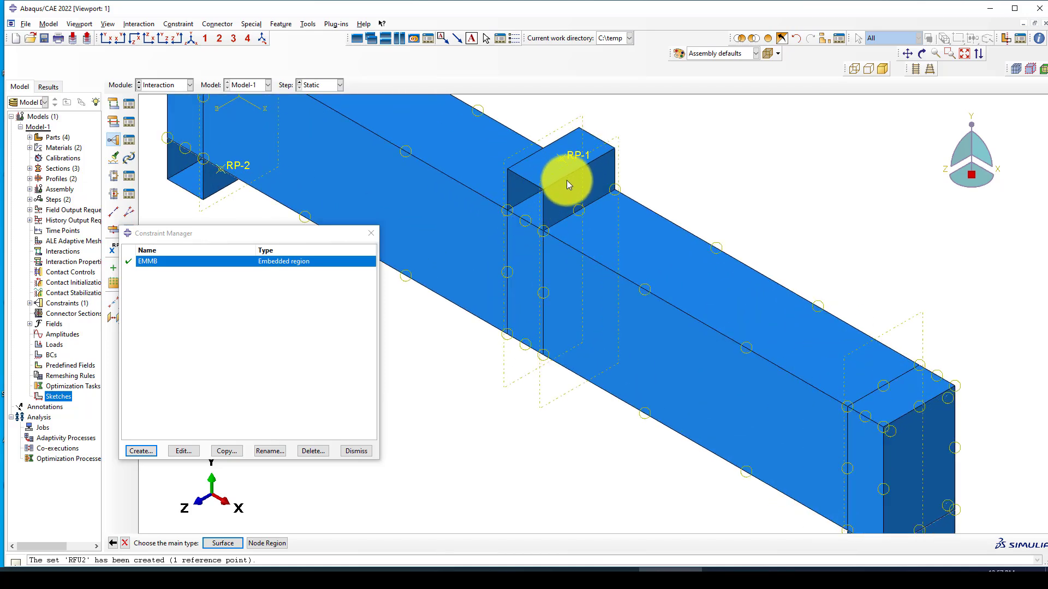
pyautogui.scroll(1, 566, 180)
pyautogui.scroll(-1, 601, 231)
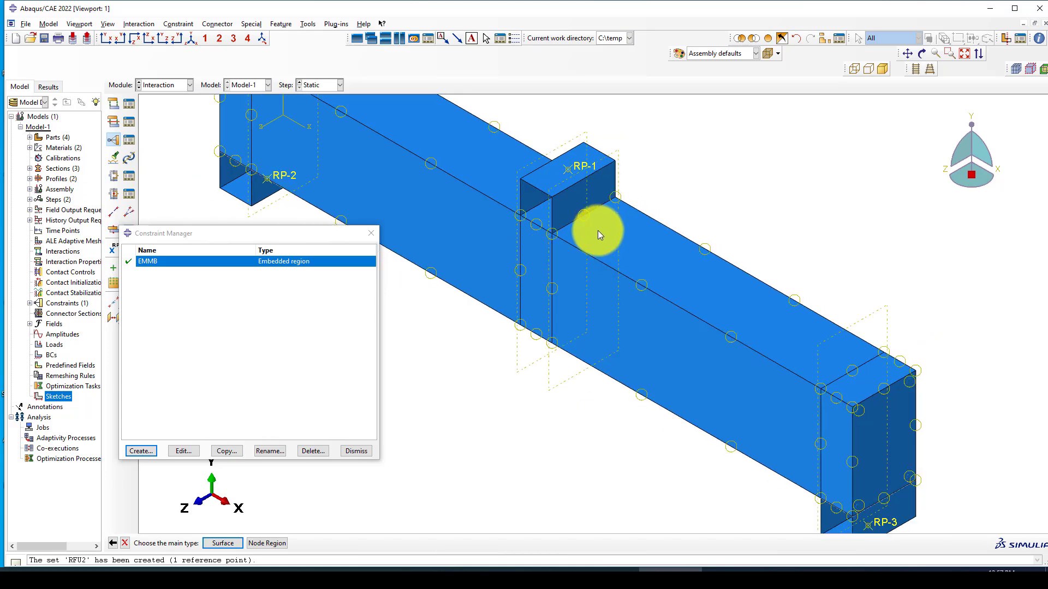
pyautogui.scroll(-1, 716, 140)
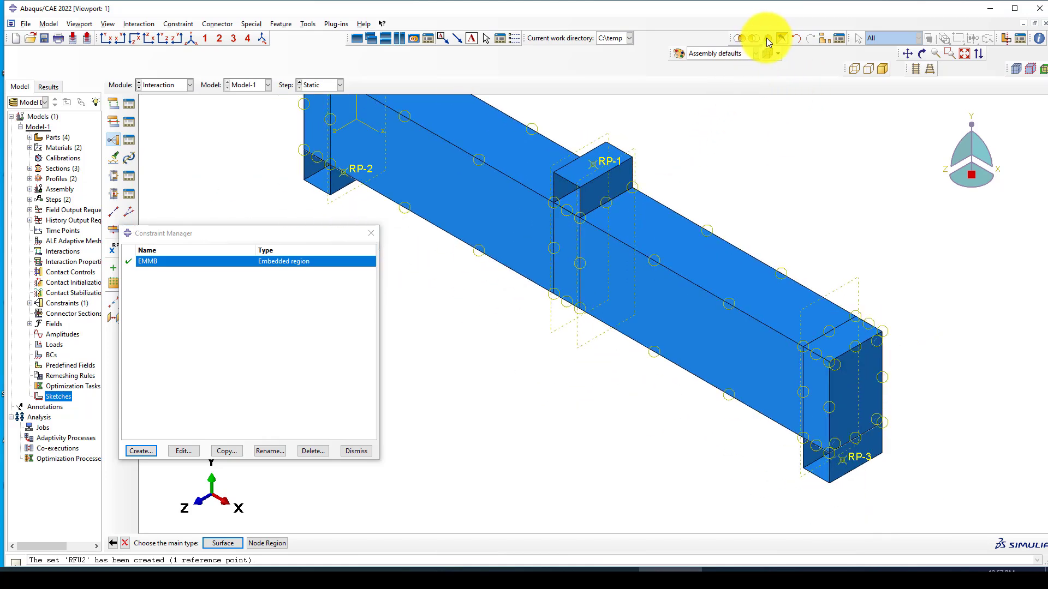
# Step: Build a display group showing C-Beam-1 together with the three support blocks
pyautogui.click(821, 39)
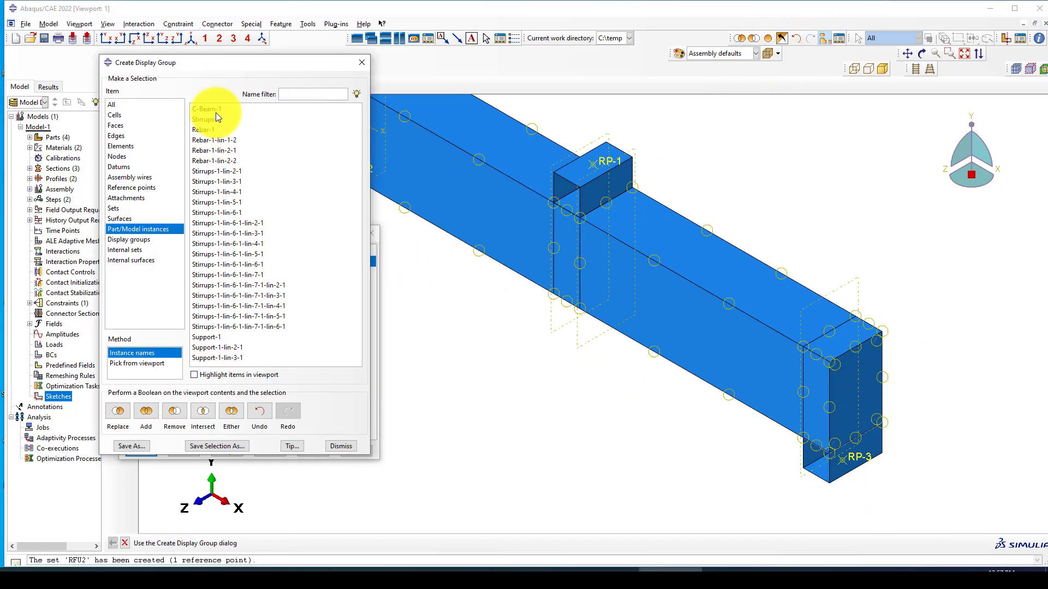
pyautogui.click(208, 109)
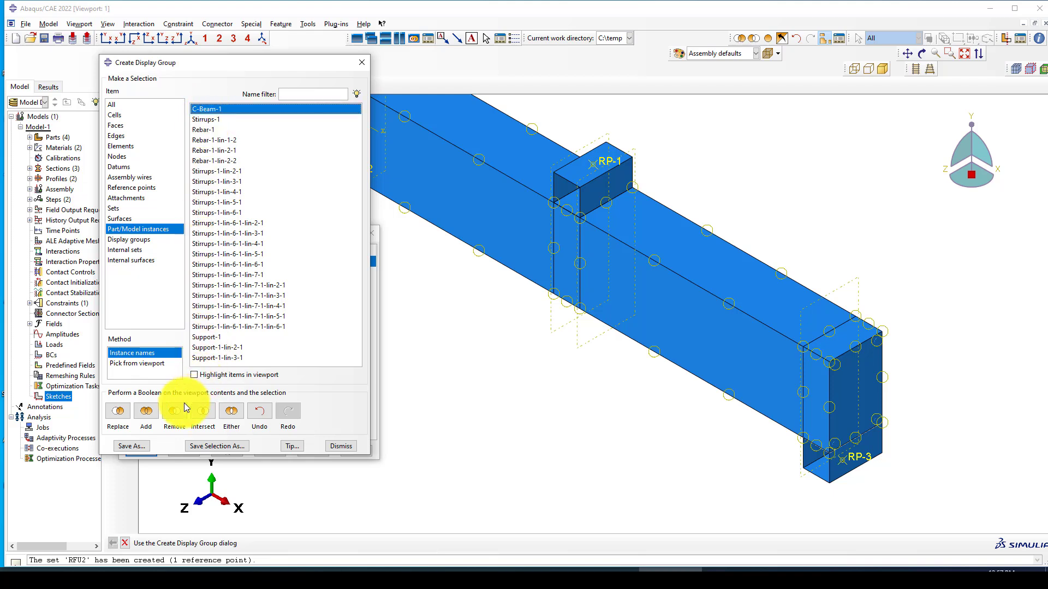
pyautogui.click(119, 415)
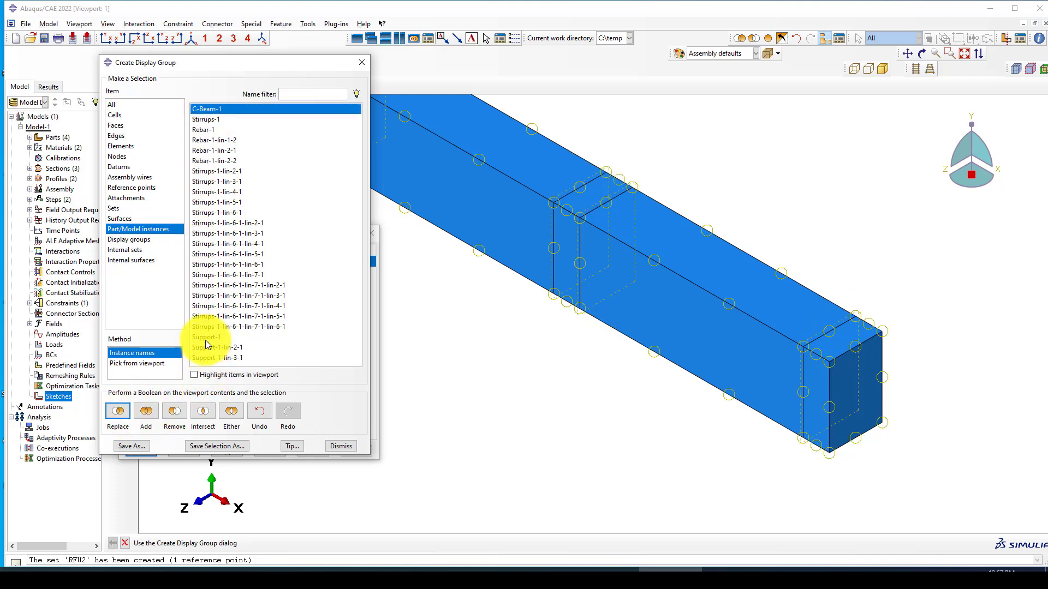
pyautogui.moveTo(205, 338); pyautogui.dragTo(205, 360)
pyautogui.click(146, 414)
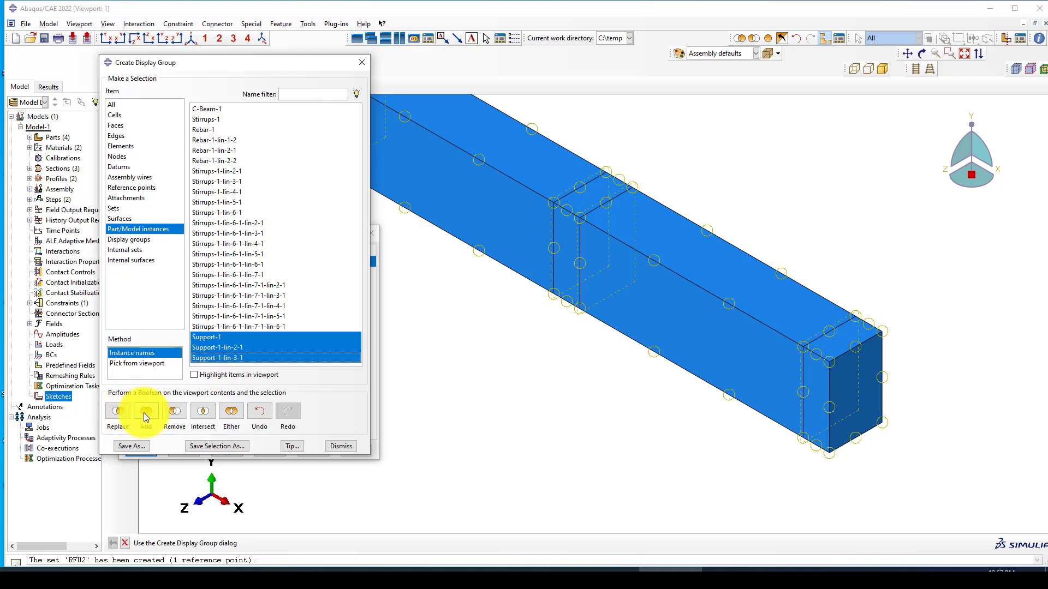
pyautogui.click(146, 414)
pyautogui.click(360, 63)
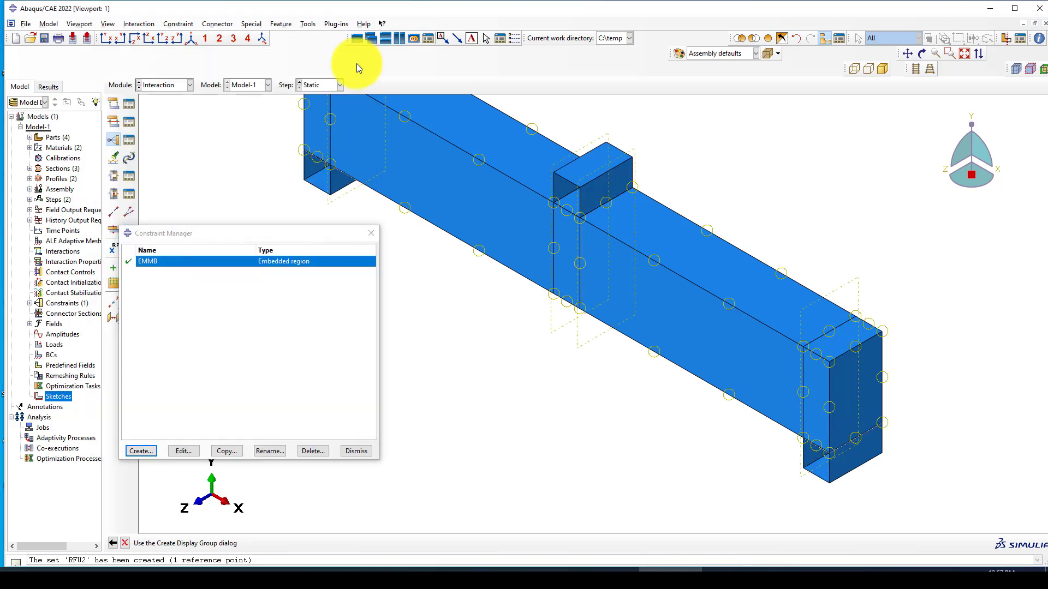
pyautogui.click(798, 42)
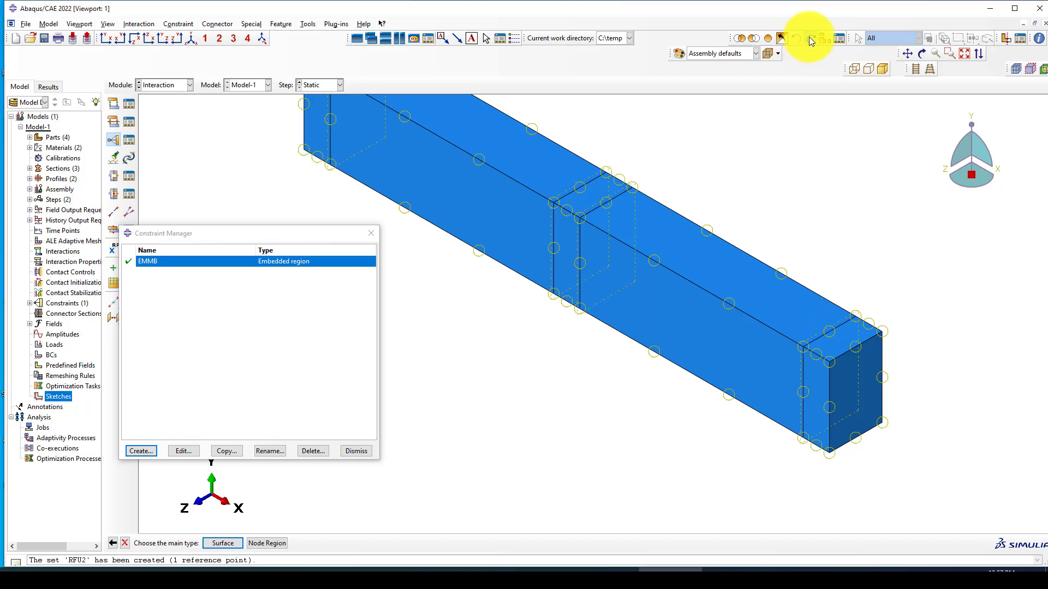
pyautogui.click(809, 38)
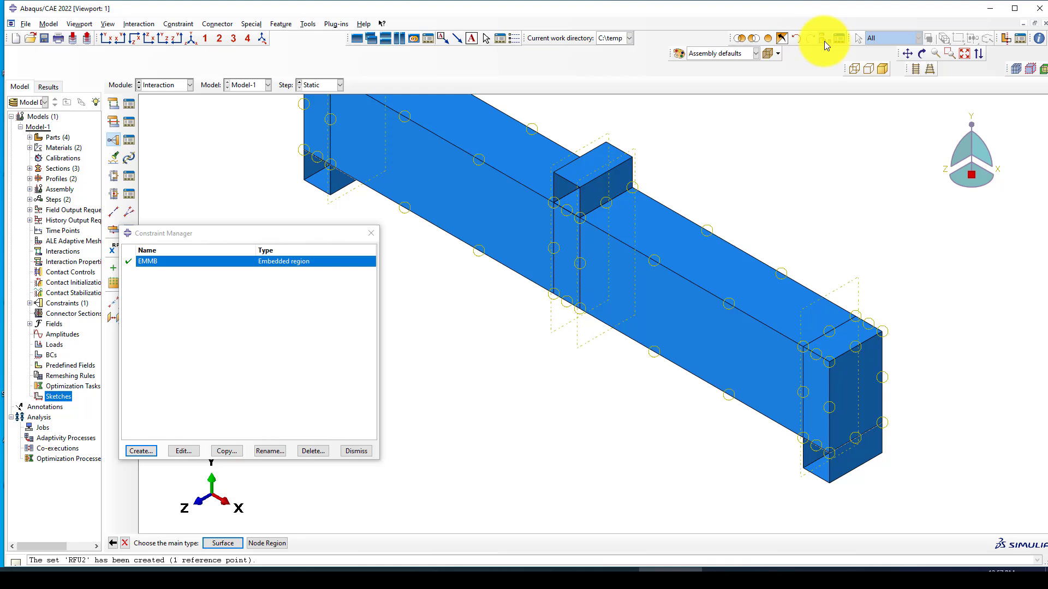
# Step: Hide C-Beam-1 so only the three support blocks are displayed
pyautogui.click(823, 39)
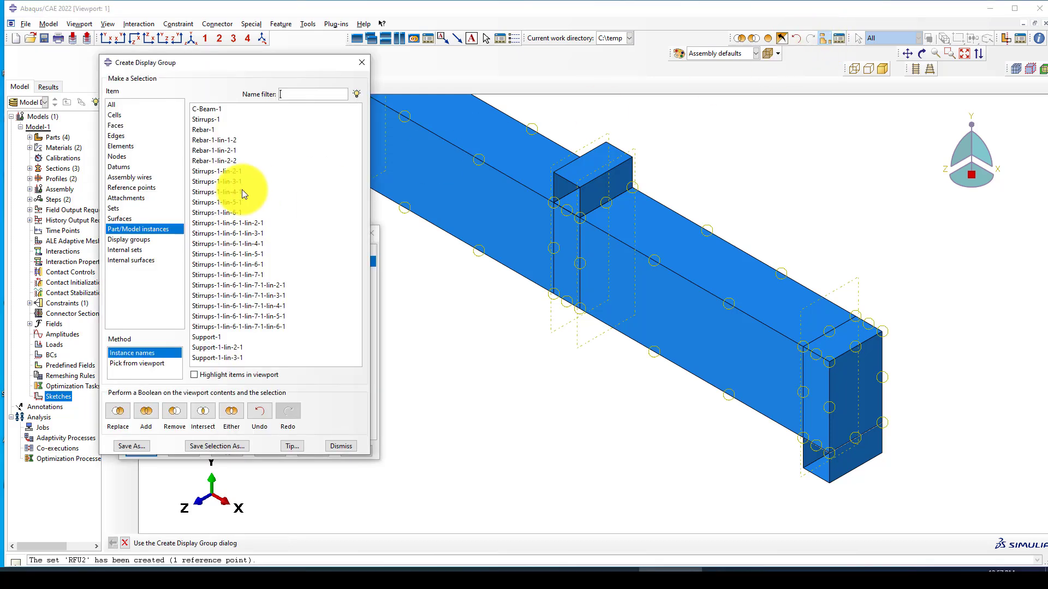
pyautogui.click(210, 110)
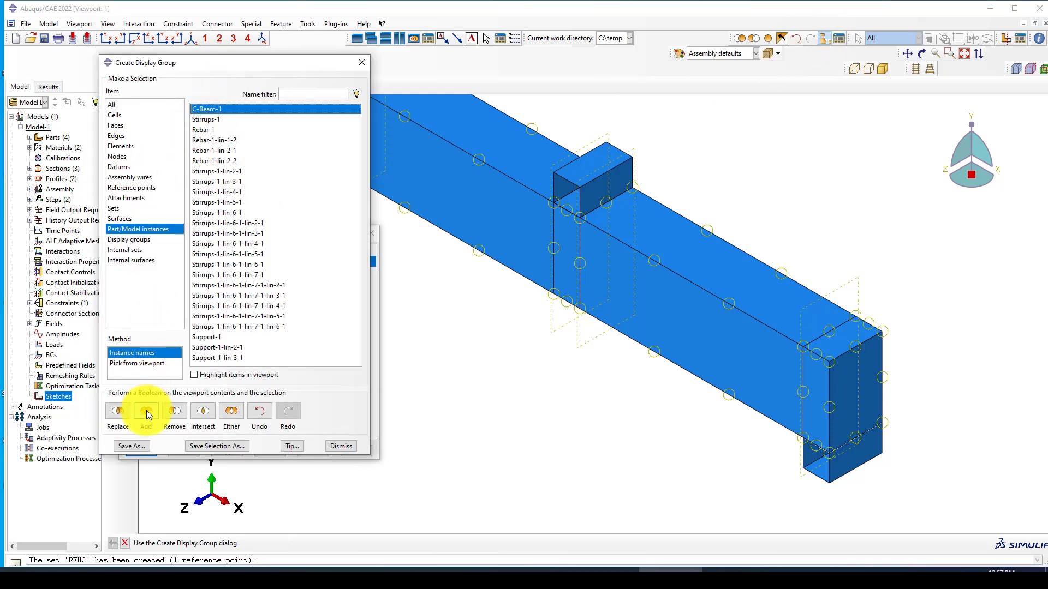
pyautogui.click(173, 413)
pyautogui.click(362, 63)
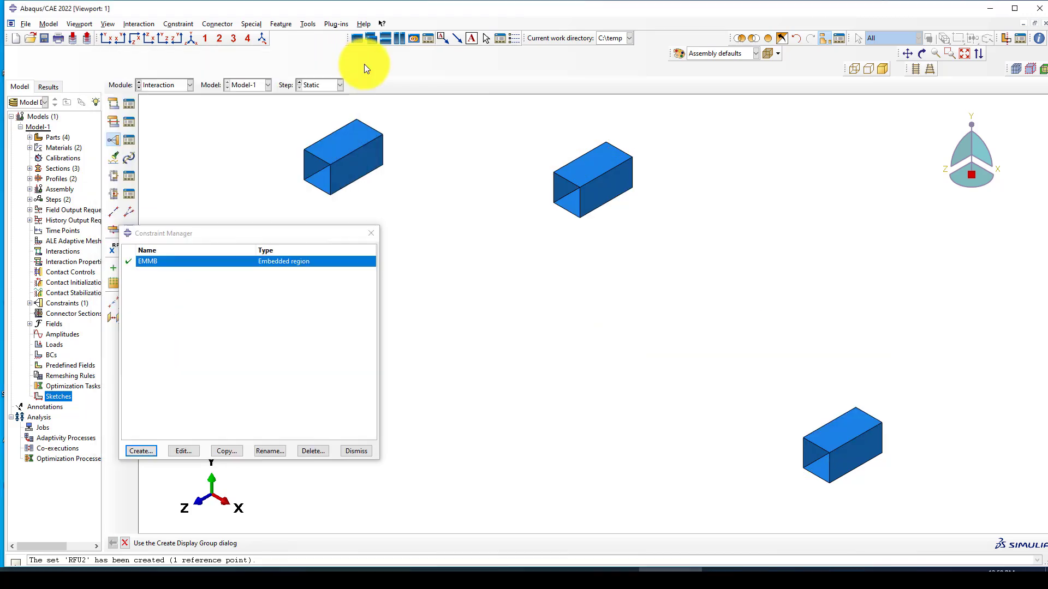
pyautogui.click(798, 37)
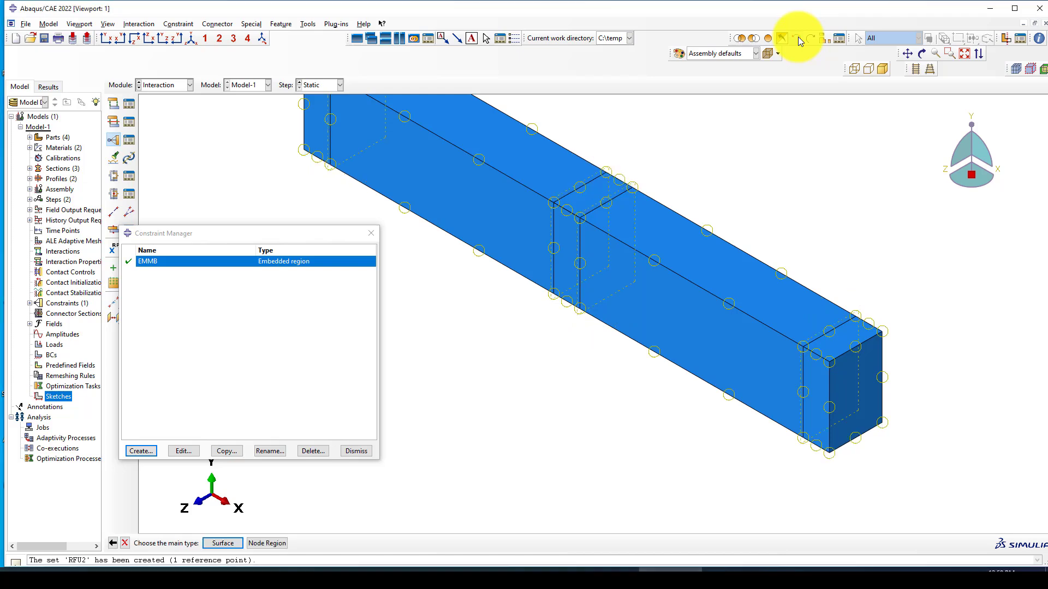
pyautogui.click(798, 37)
pyautogui.click(810, 40)
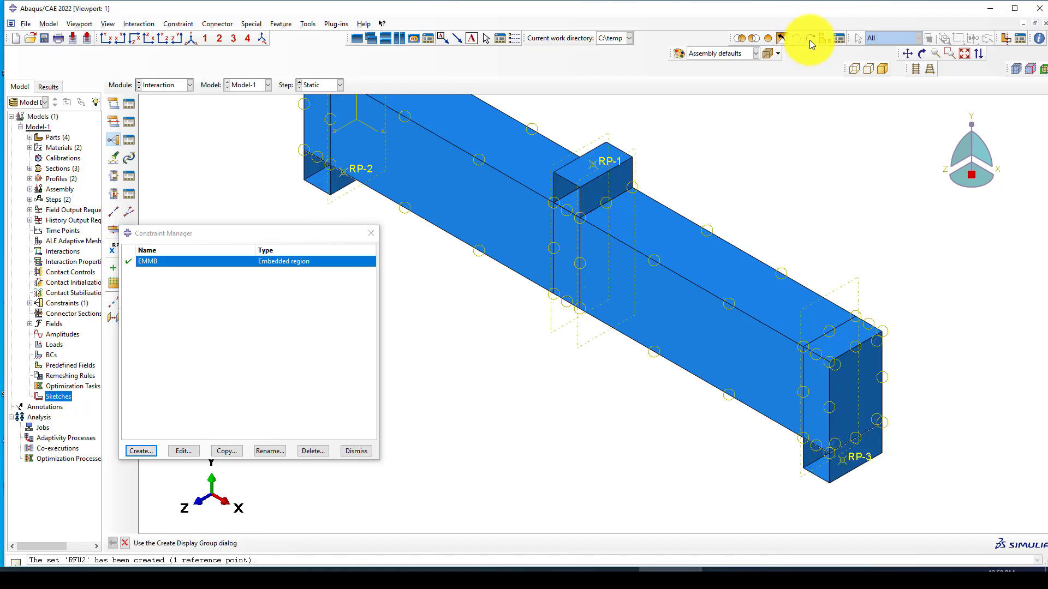
pyautogui.click(810, 40)
pyautogui.click(810, 40)
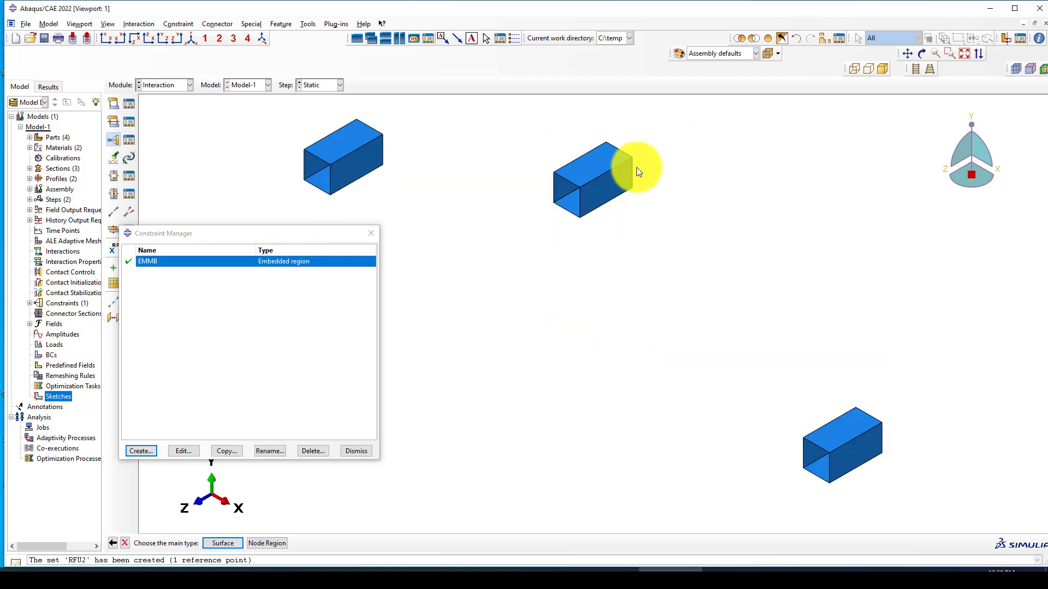
pyautogui.scroll(-1, 464, 313)
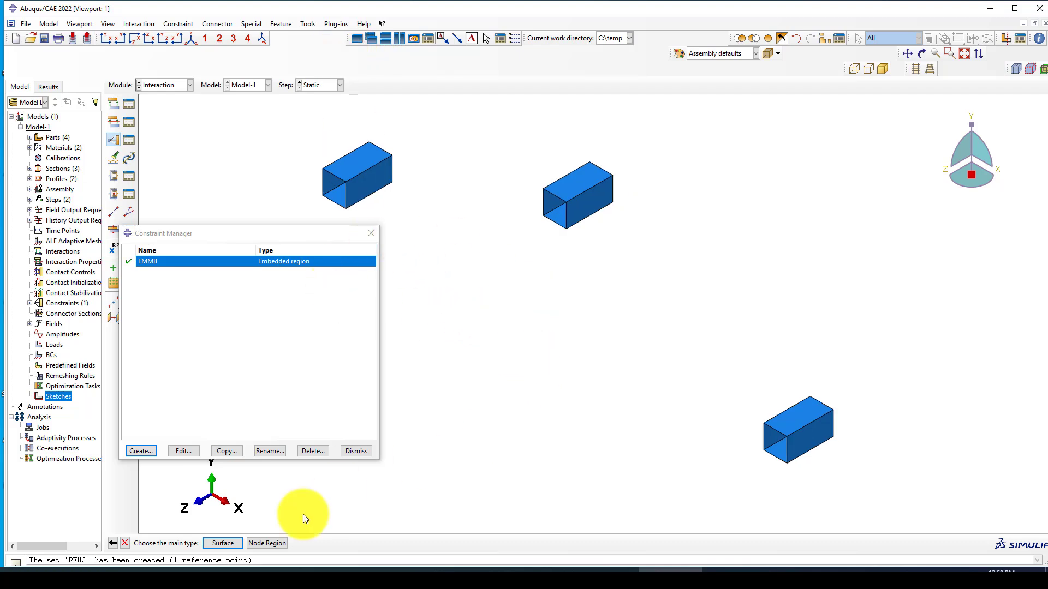
# Step: Pick the top loading plate surface as T1's main surface
pyautogui.click(237, 543)
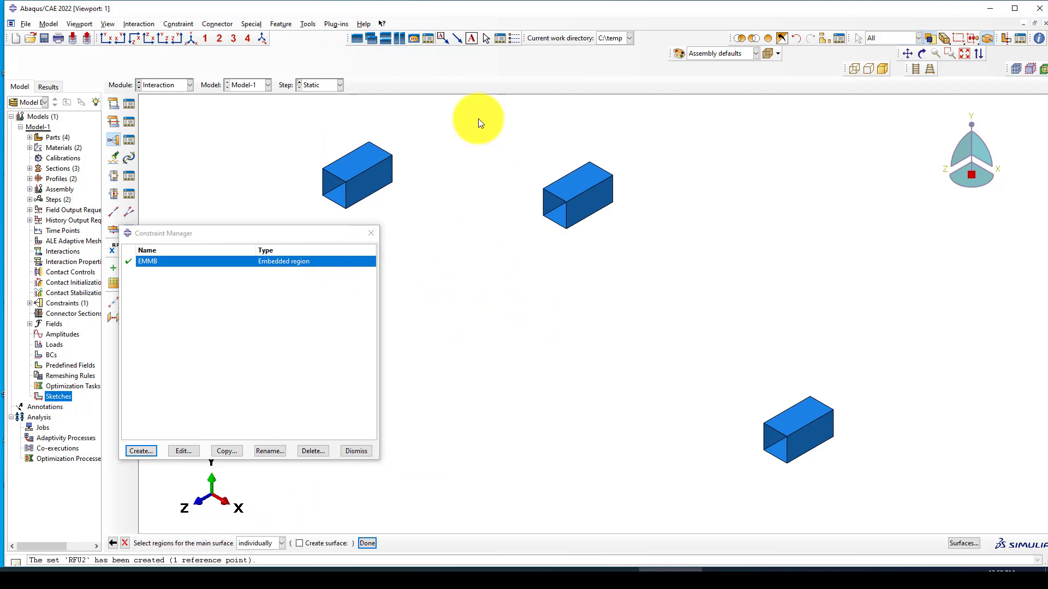
pyautogui.click(922, 53)
pyautogui.moveTo(709, 196); pyautogui.dragTo(631, 141)
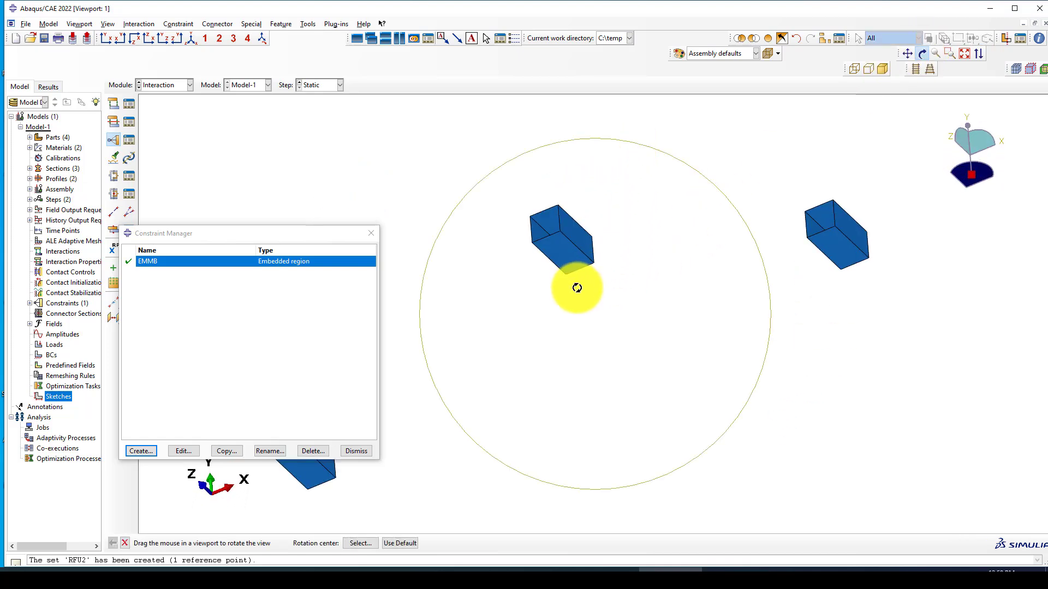
pyautogui.press('Escape')
pyautogui.click(564, 251)
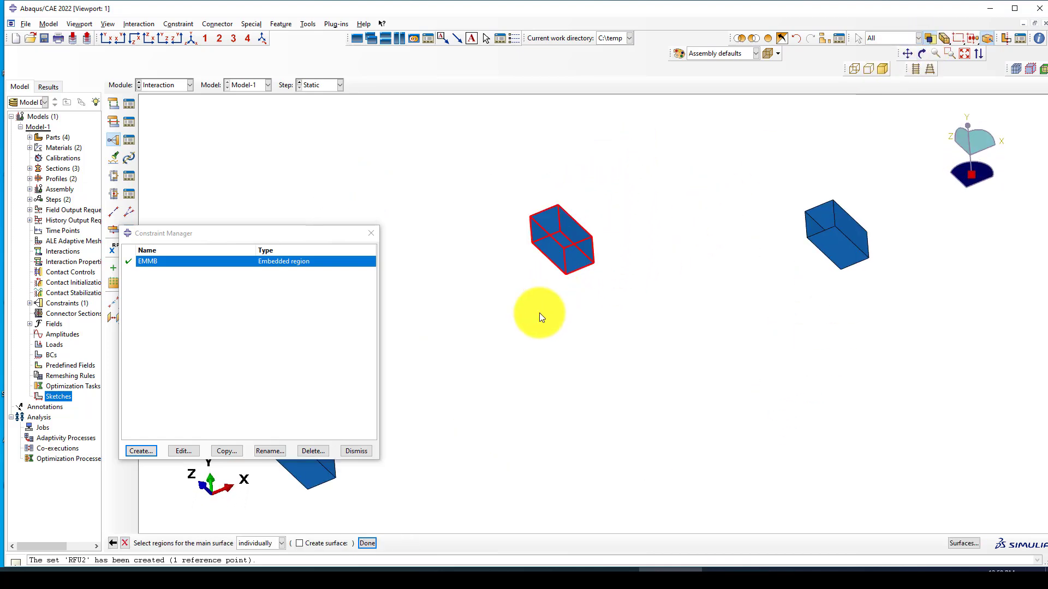
pyautogui.middleClick(538, 312)
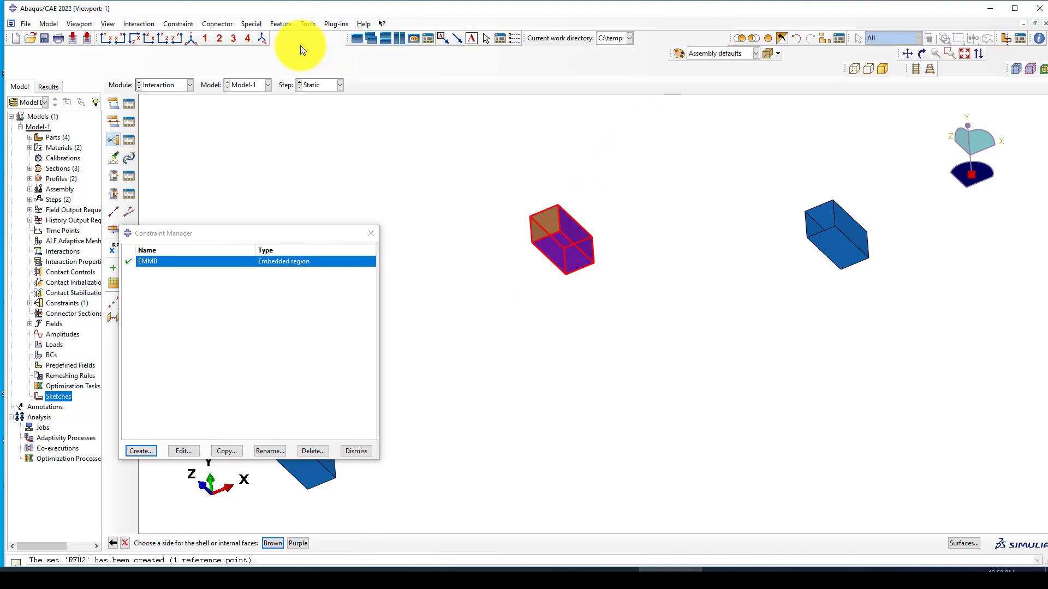
pyautogui.click(192, 39)
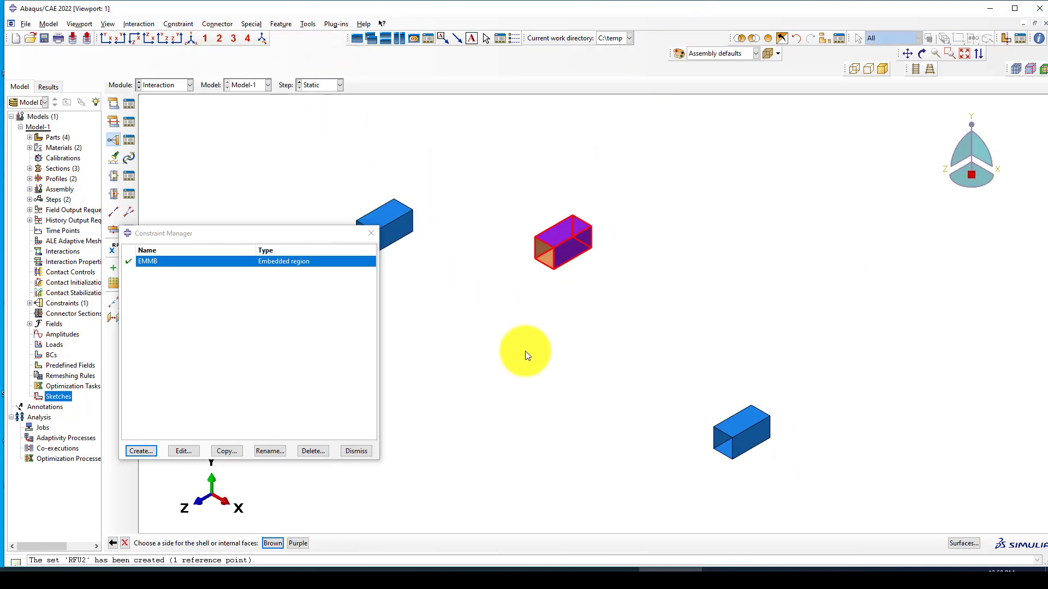
# Step: Choose the Purple side, select the beam's mid-span top face as secondary surface, and create T1
pyautogui.click(295, 544)
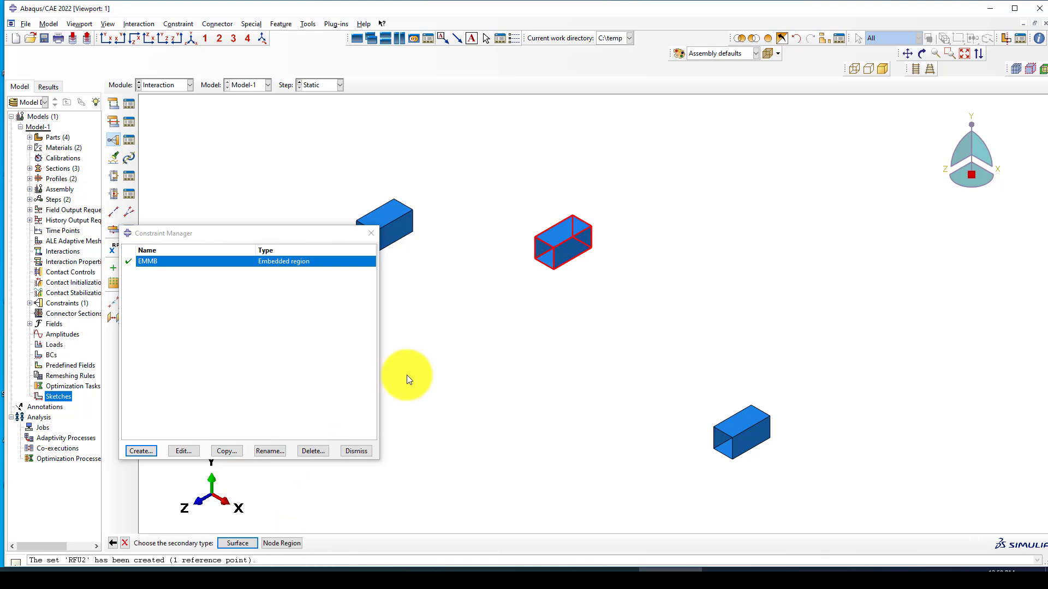
pyautogui.click(246, 543)
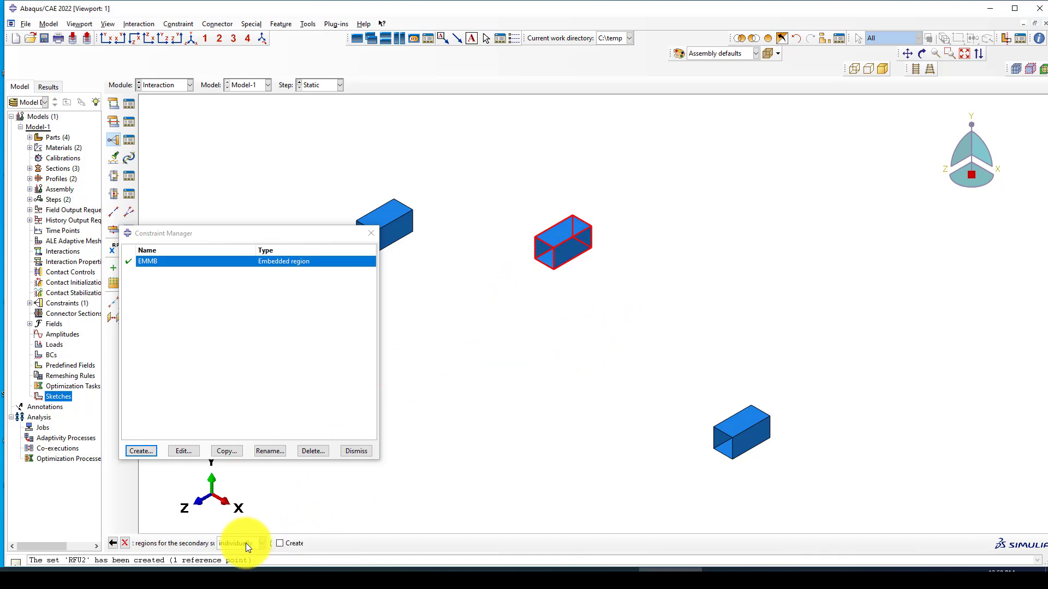
pyautogui.click(797, 37)
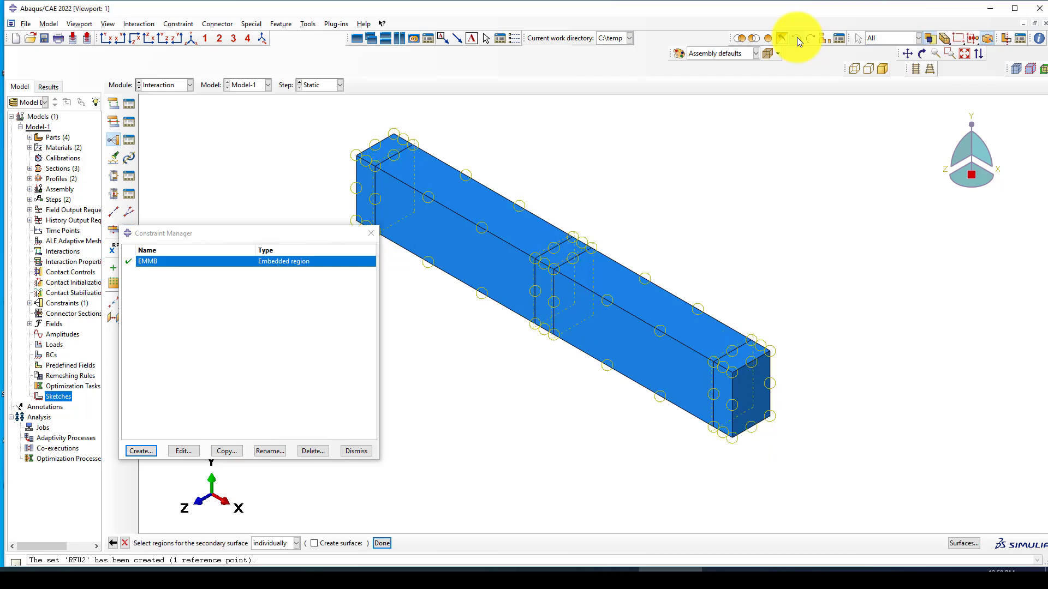
pyautogui.scroll(3, 555, 232)
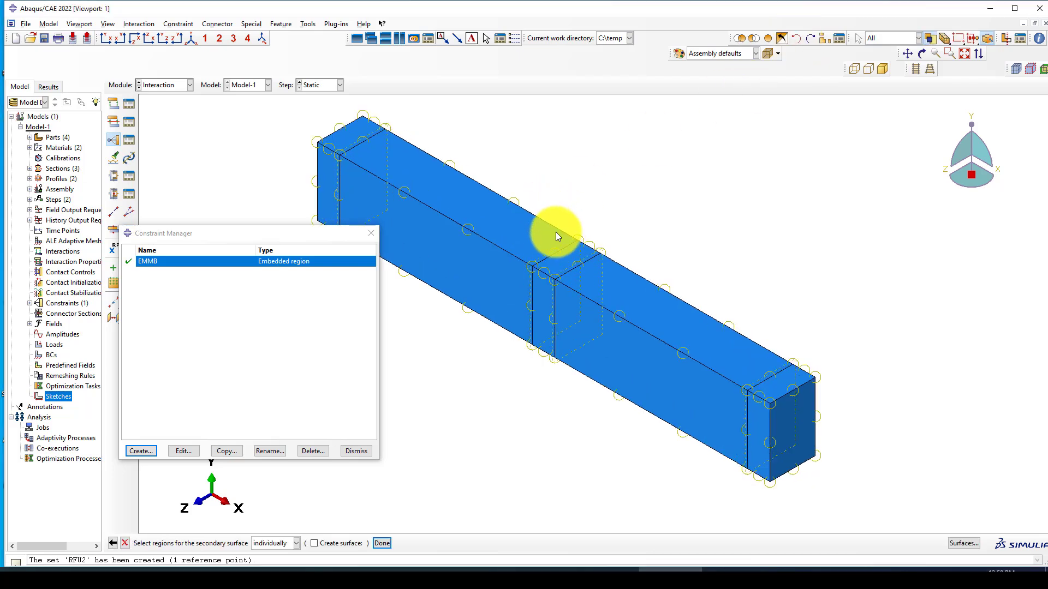
pyautogui.middleClick(600, 184)
pyautogui.click(76, 344)
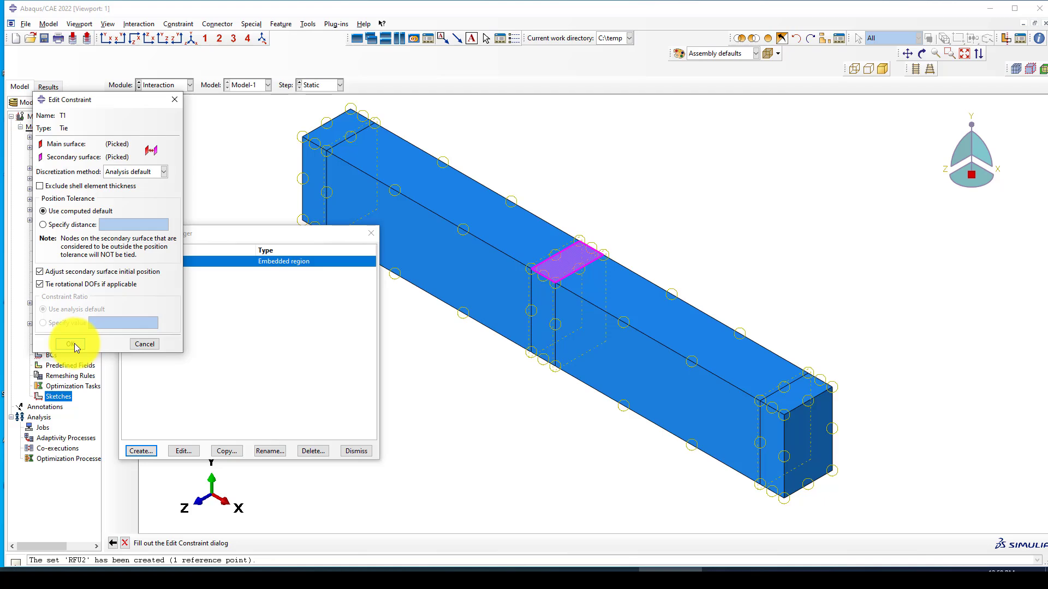
pyautogui.scroll(-2, 611, 226)
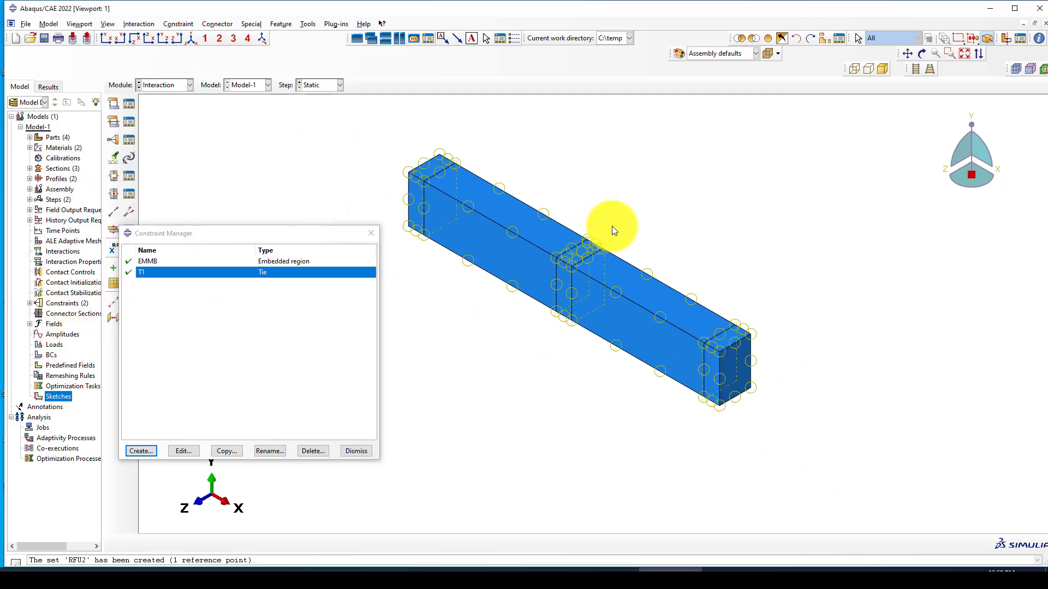
# Step: Start tie constraint T2 with the bottom-right support plate as main surface
pyautogui.click(142, 451)
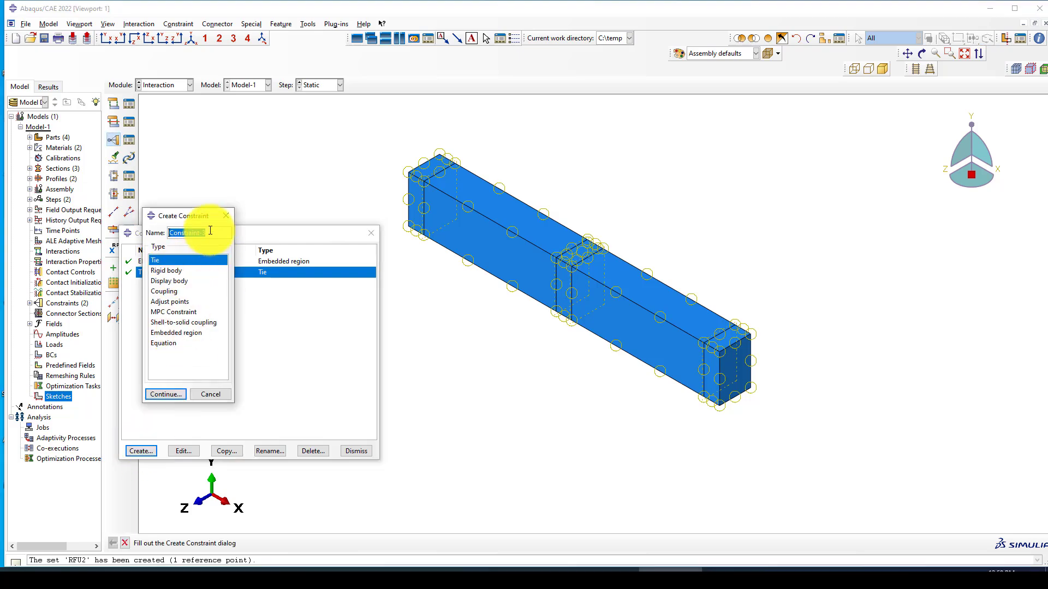
pyautogui.write('T2')
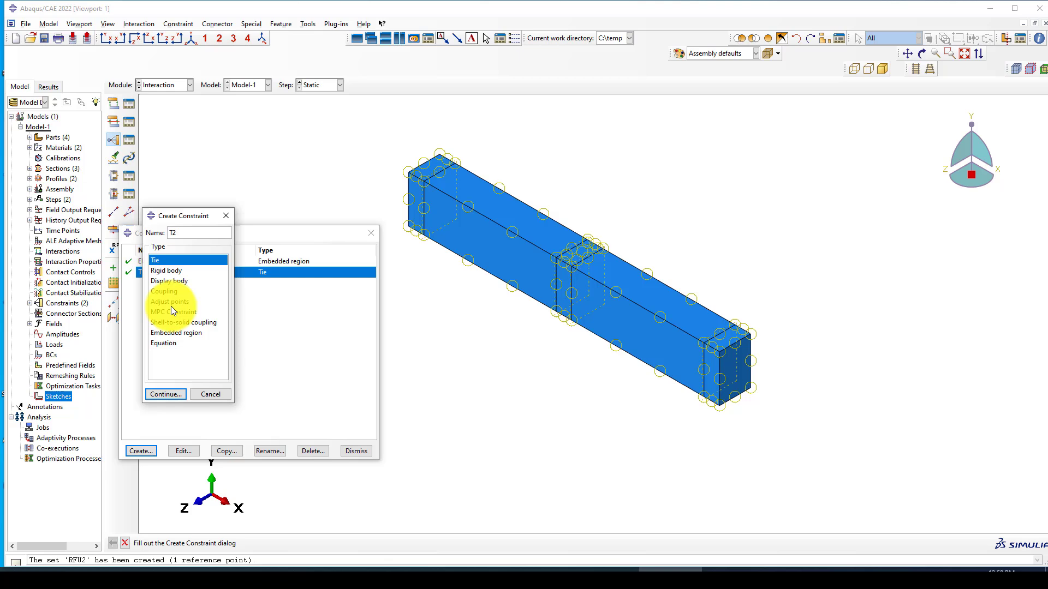
pyautogui.click(175, 393)
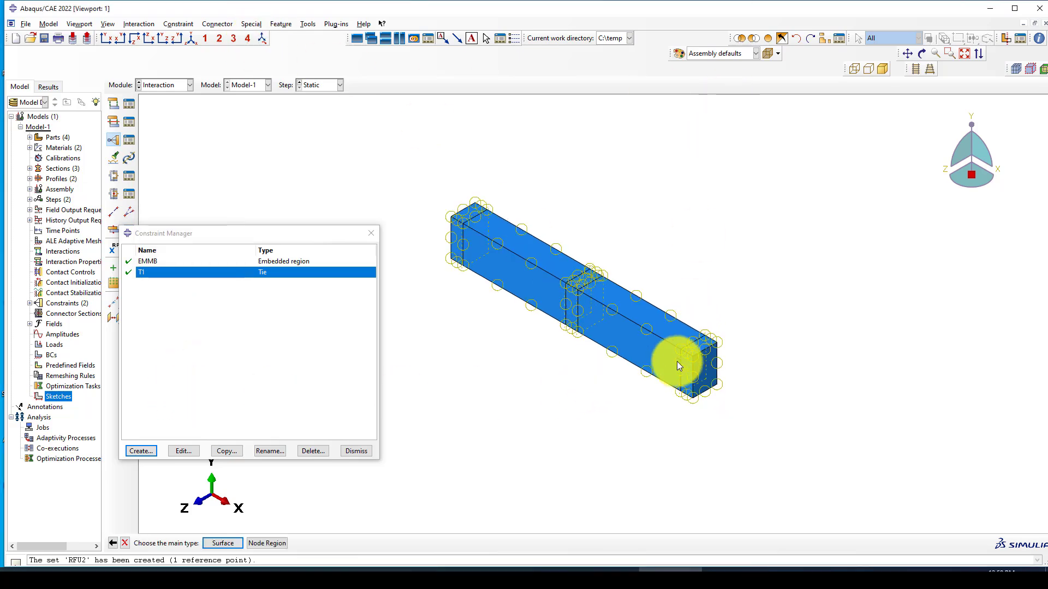
pyautogui.click(811, 36)
pyautogui.click(811, 37)
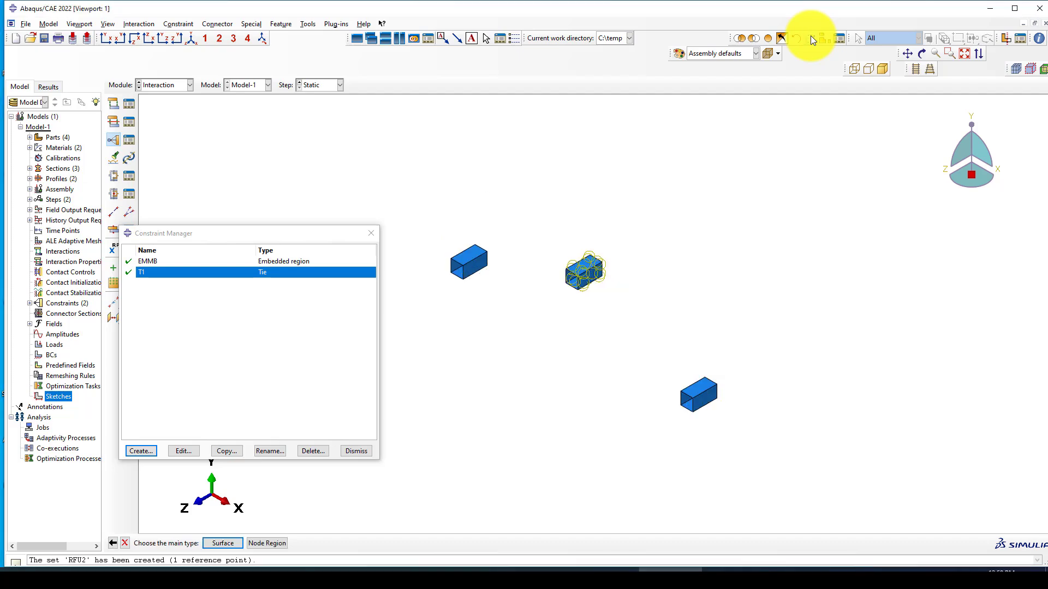
pyautogui.scroll(-1, 703, 394)
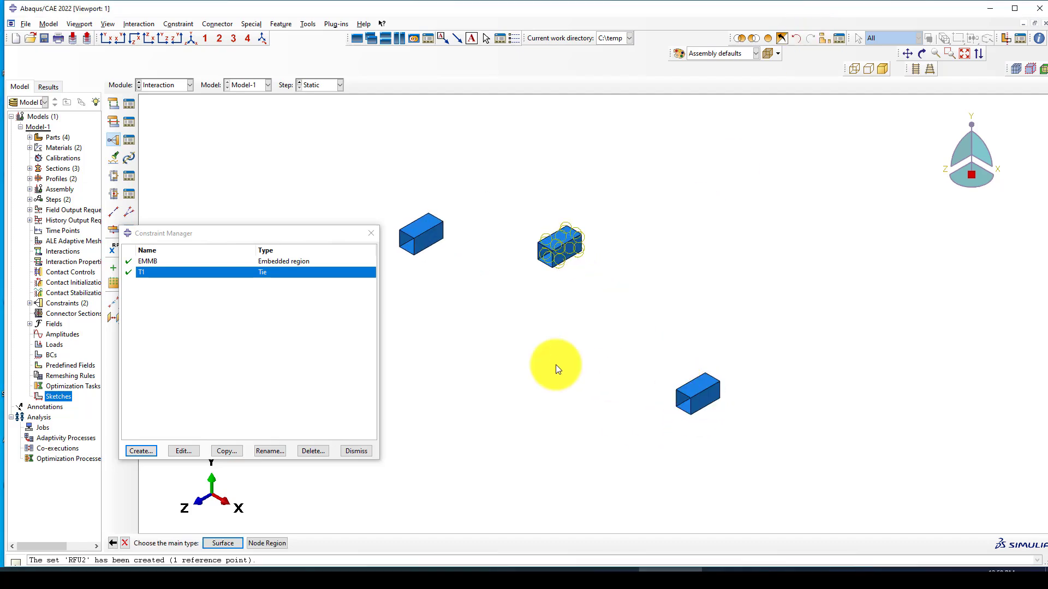
pyautogui.click(224, 547)
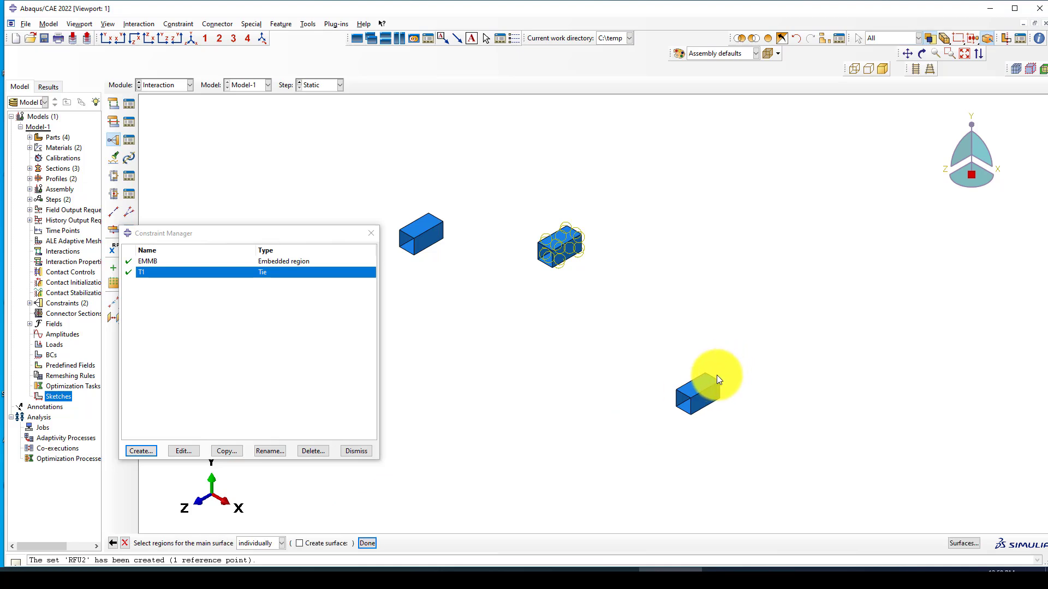
pyautogui.click(698, 388)
pyautogui.scroll(-1, 699, 388)
pyautogui.middleClick(603, 366)
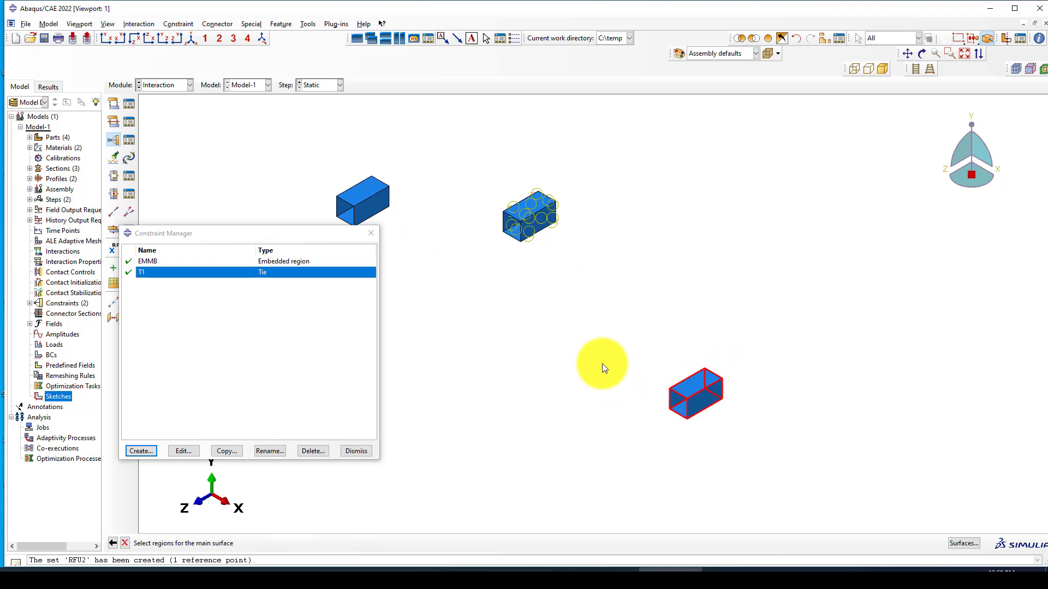
# Step: Choose the Purple side, tie it to the beam face beneath the plate, and create T2
pyautogui.click(295, 543)
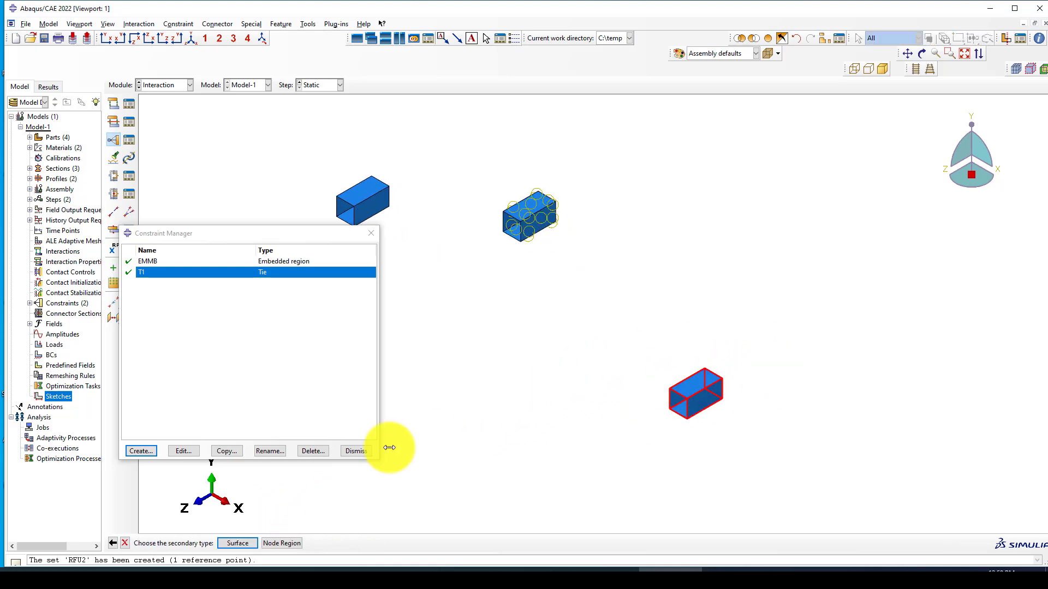
pyautogui.click(781, 37)
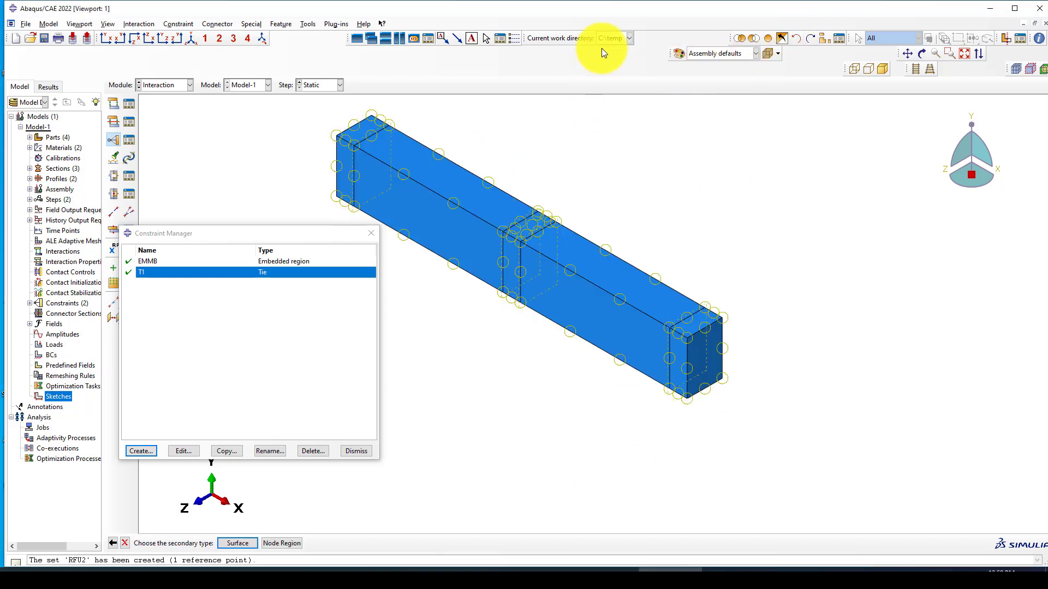
pyautogui.click(922, 53)
pyautogui.moveTo(682, 396); pyautogui.dragTo(608, 220)
pyautogui.press('Escape')
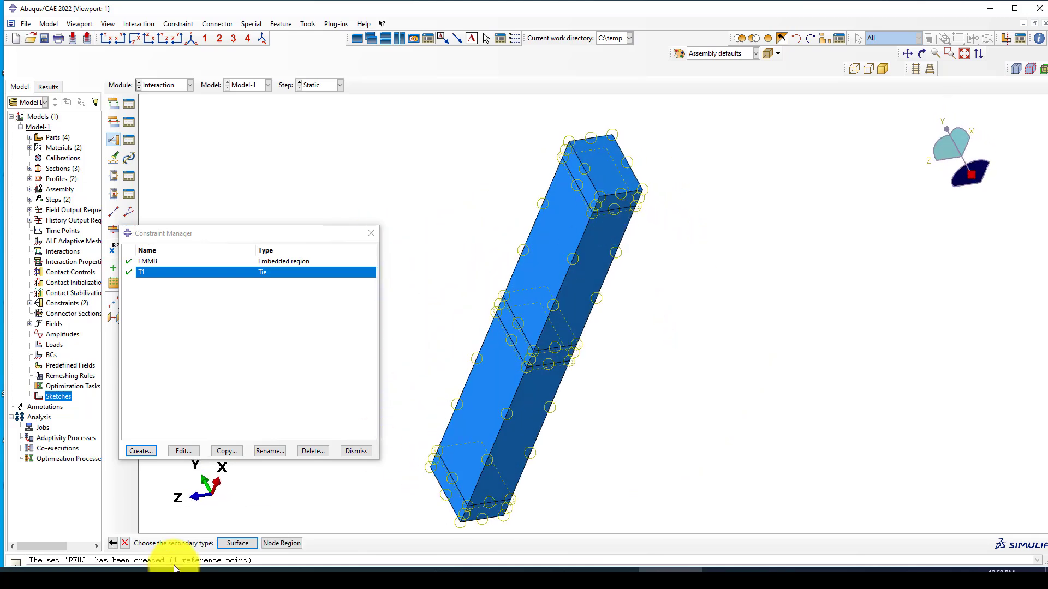
pyautogui.click(225, 544)
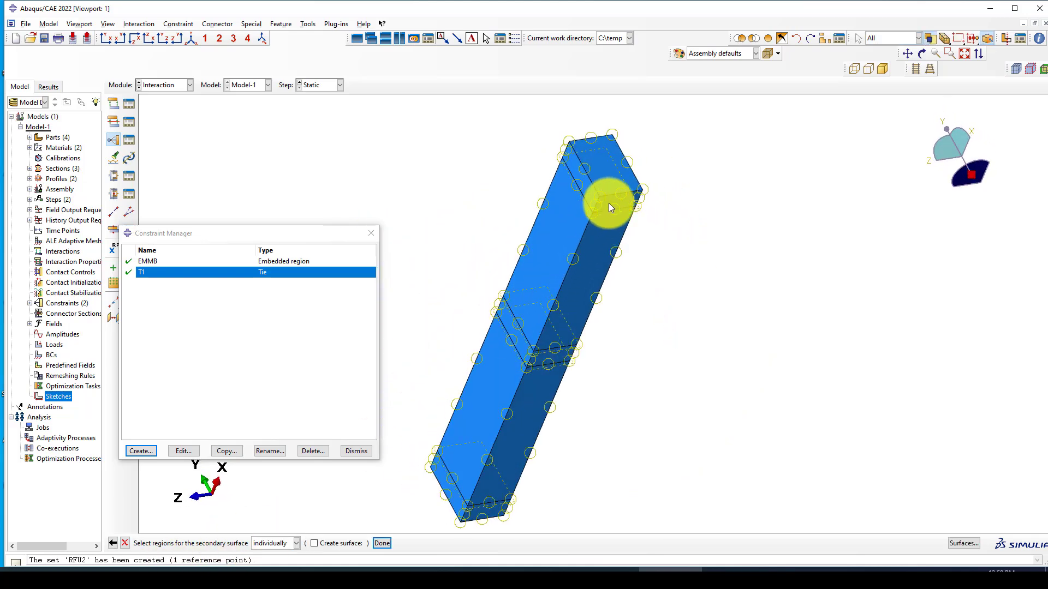
pyautogui.middleClick(685, 297)
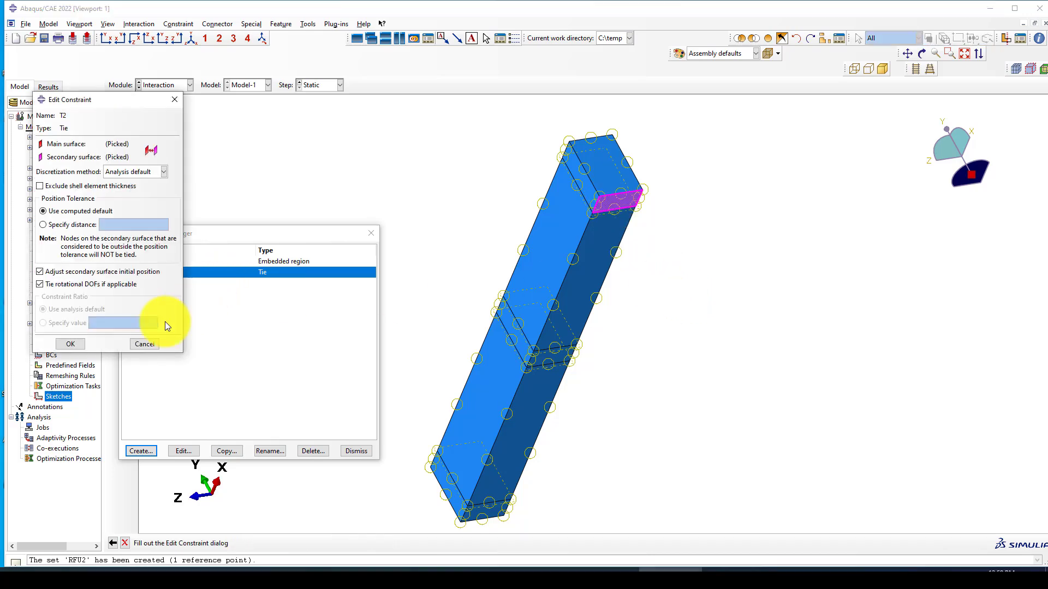
pyautogui.click(70, 344)
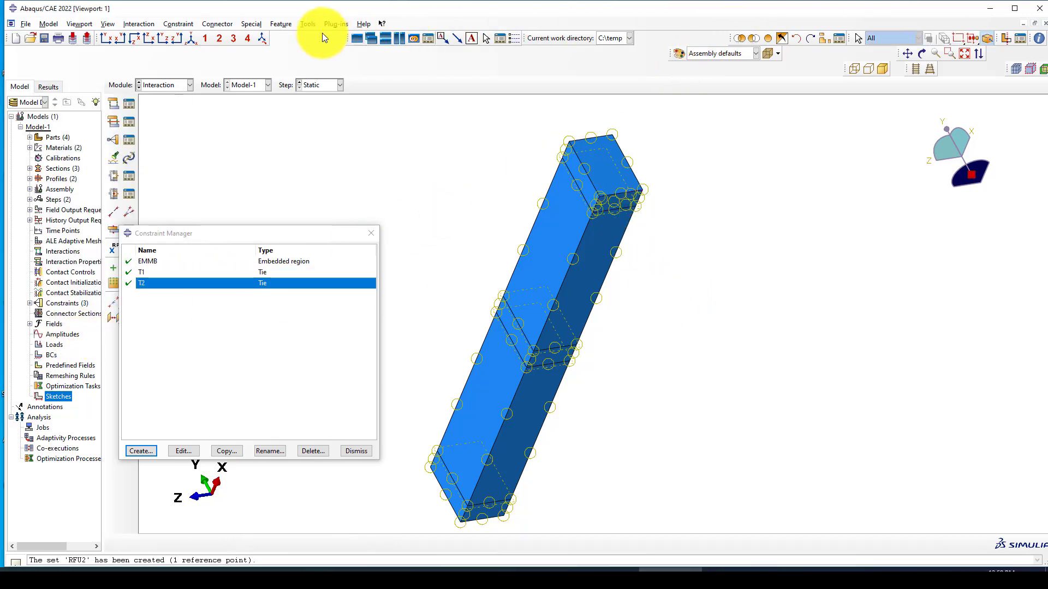
# Step: Start tie constraint T3 with the left support plate as main surface, Purple side
pyautogui.click(191, 42)
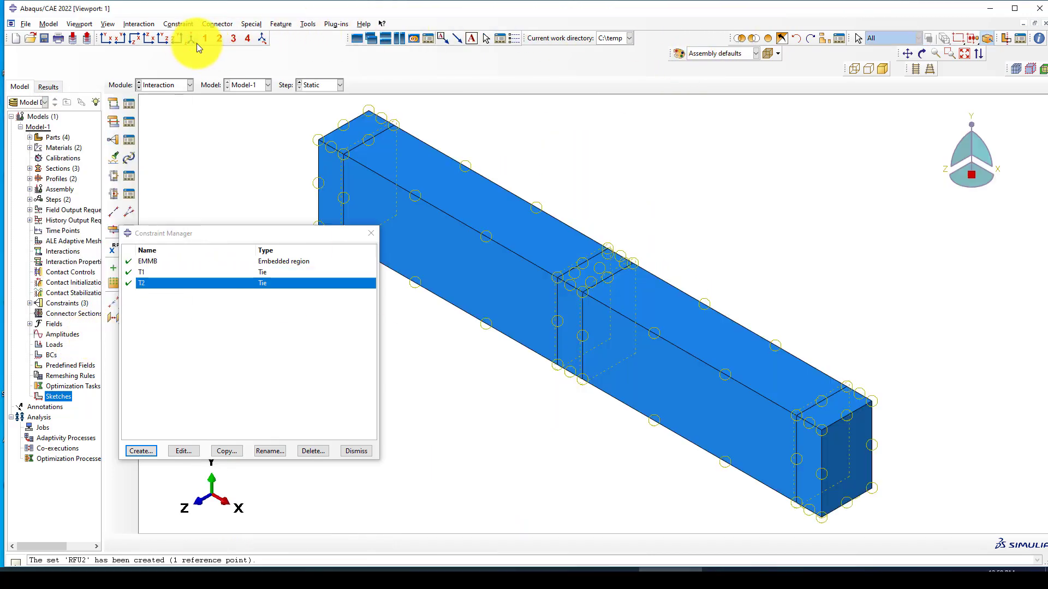
pyautogui.click(140, 451)
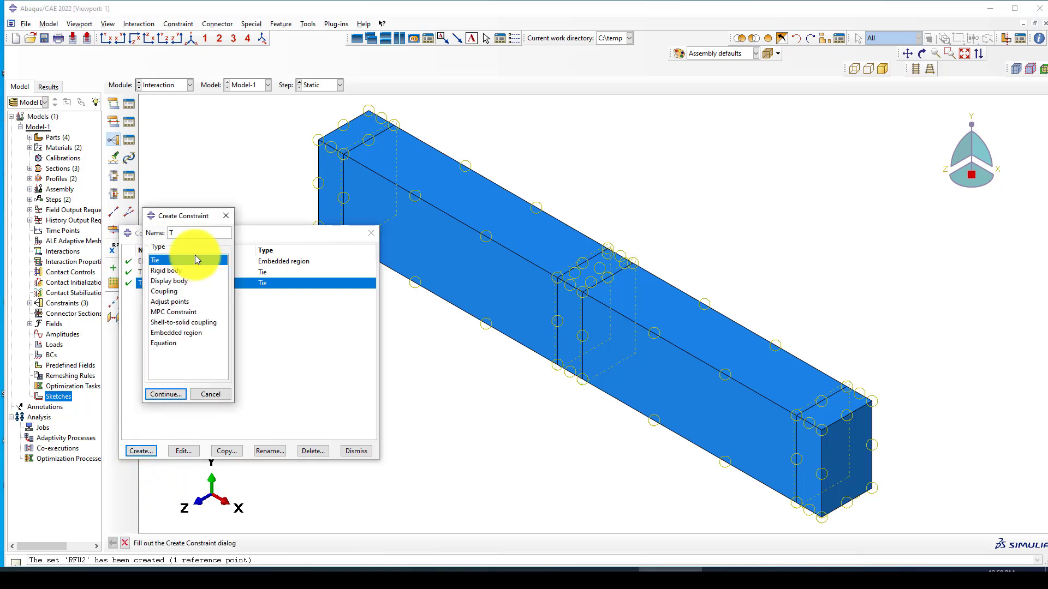
pyautogui.click(165, 394)
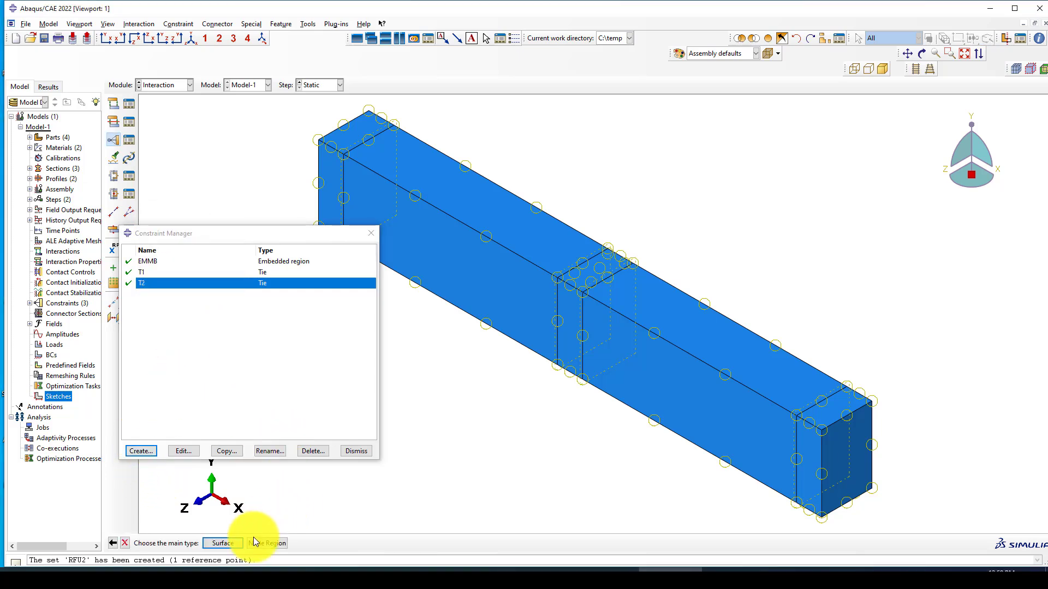
pyautogui.click(240, 543)
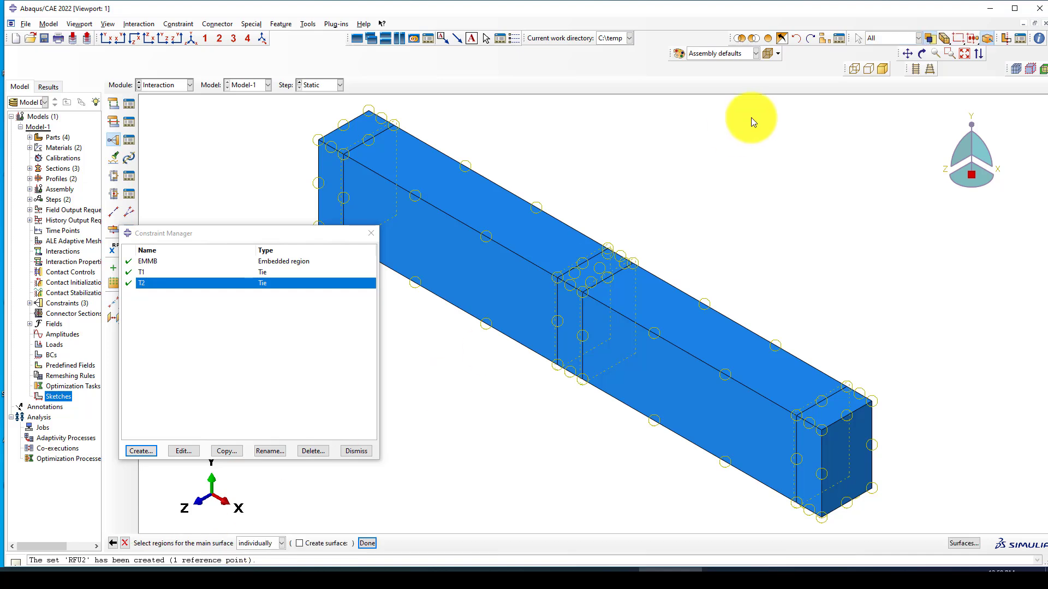
pyautogui.click(811, 38)
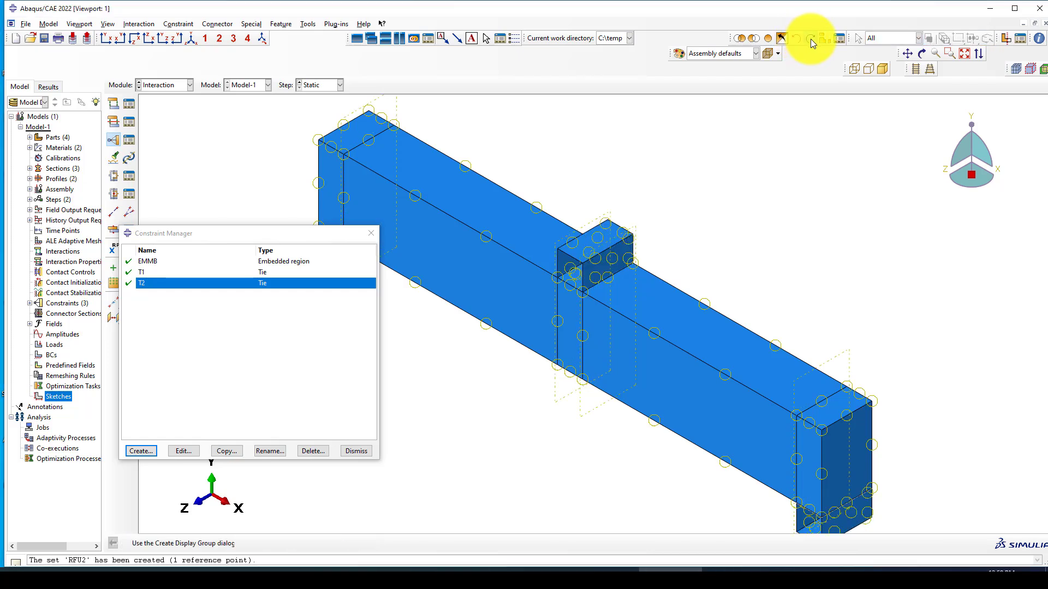
pyautogui.click(811, 38)
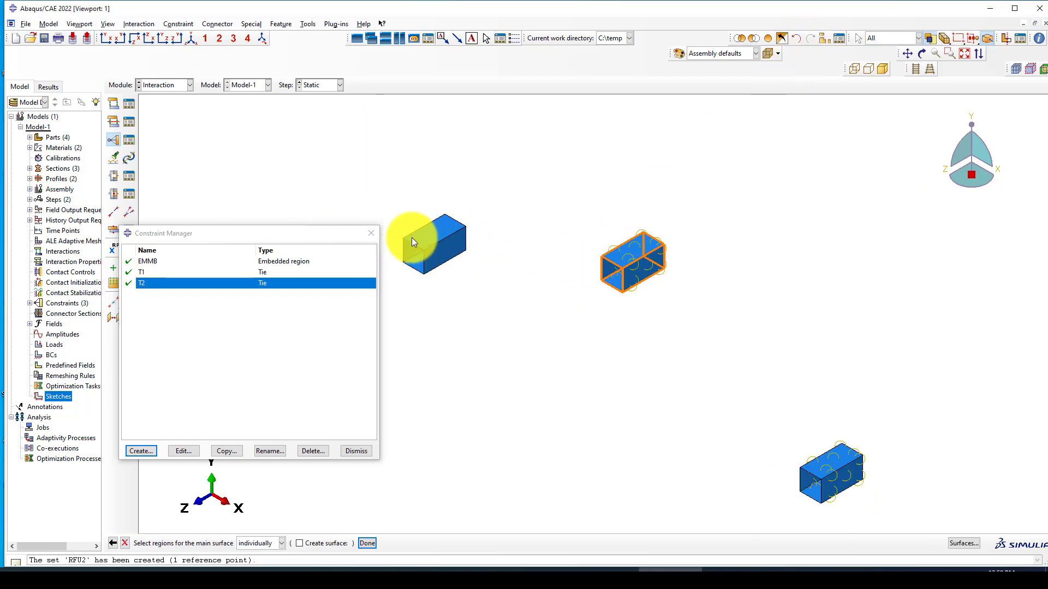
pyautogui.click(417, 237)
pyautogui.middleClick(431, 285)
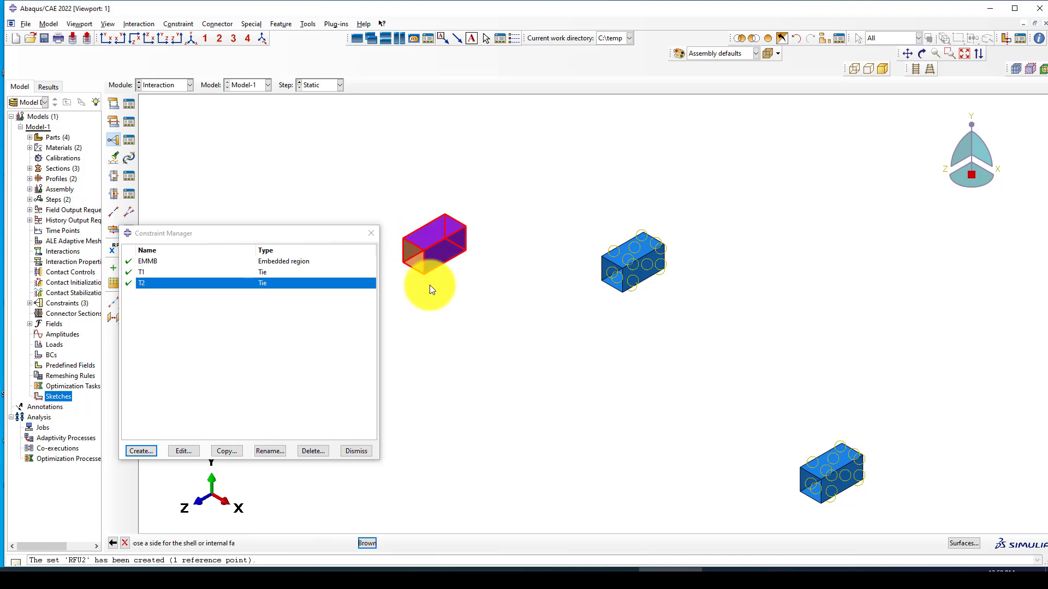
pyautogui.click(298, 543)
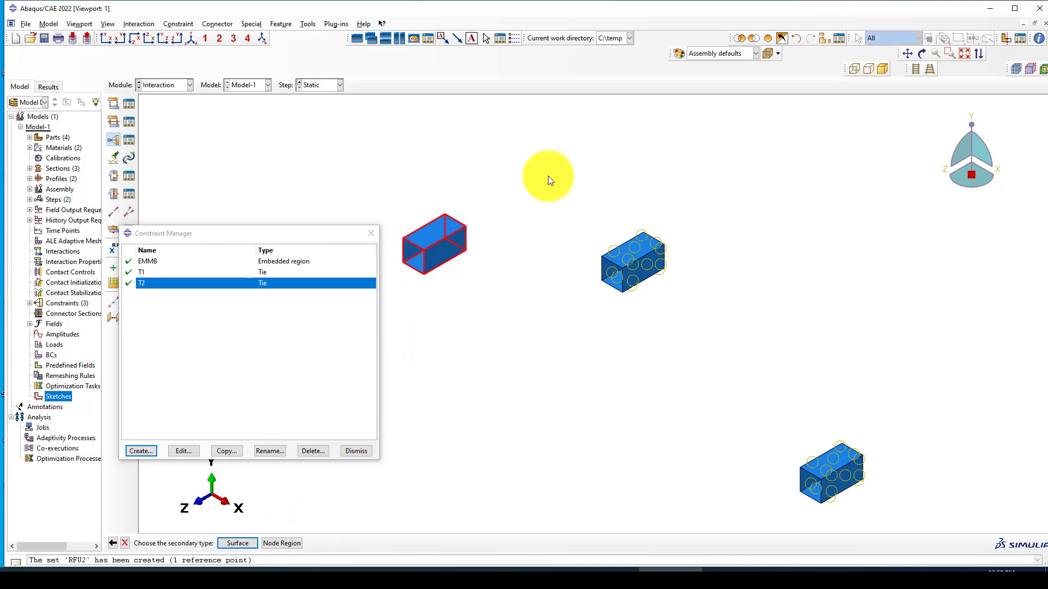
# Step: Select the beam's end face as T3's secondary surface and create the constraint
pyautogui.click(794, 38)
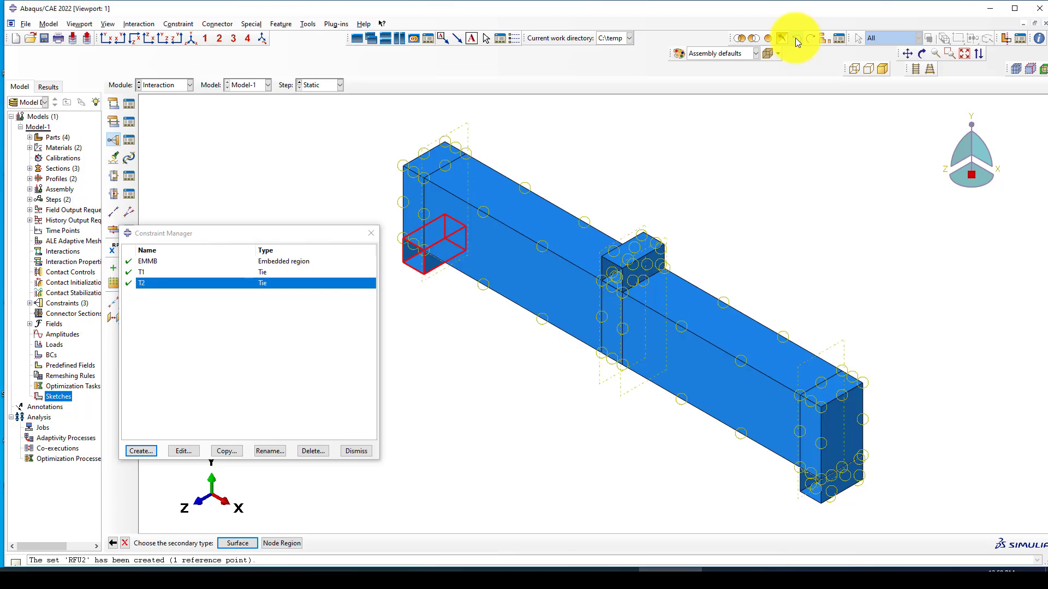
pyautogui.keyDown('ctrl'); pyautogui.keyDown('alt'); pyautogui.moveTo(663, 358); pyautogui.dragTo(498, 419); pyautogui.keyUp('alt'); pyautogui.keyUp('ctrl')
pyautogui.scroll(-3, 494, 404)
pyautogui.scroll(-2, 492, 401)
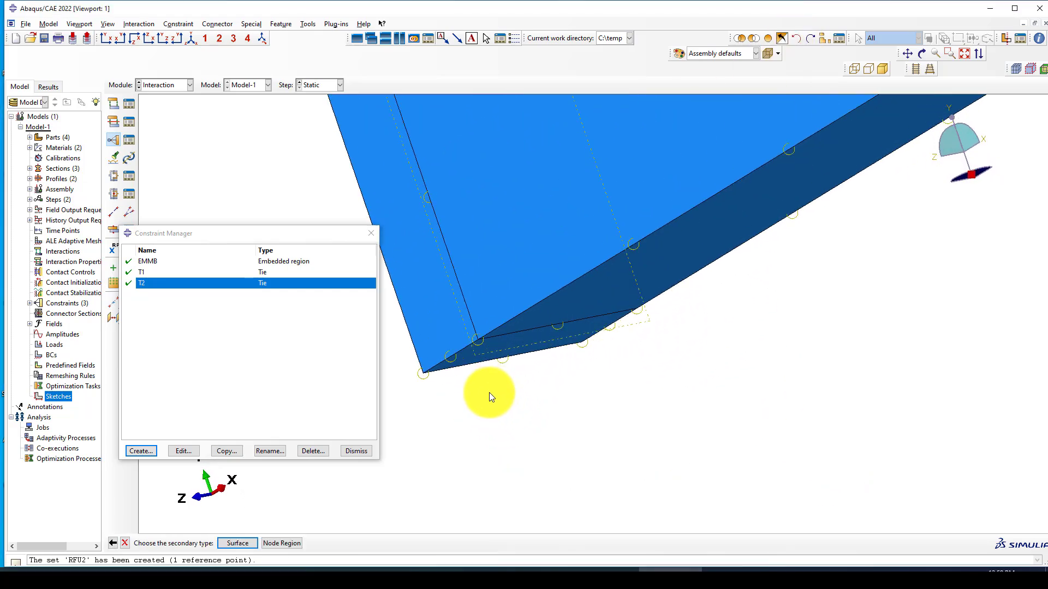
pyautogui.press('Return')
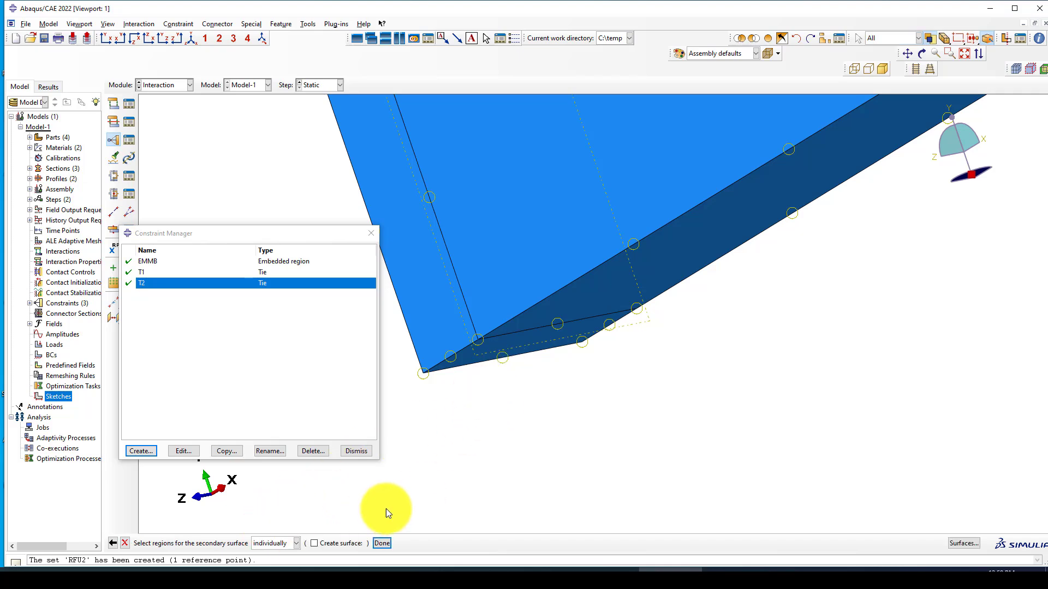
pyautogui.click(113, 543)
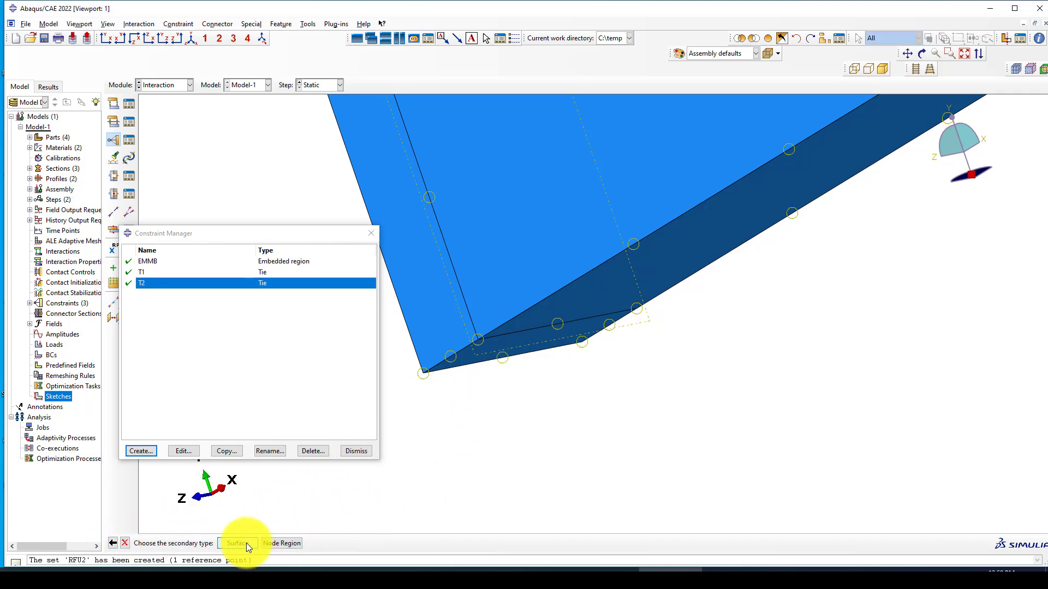
pyautogui.click(247, 543)
pyautogui.click(481, 352)
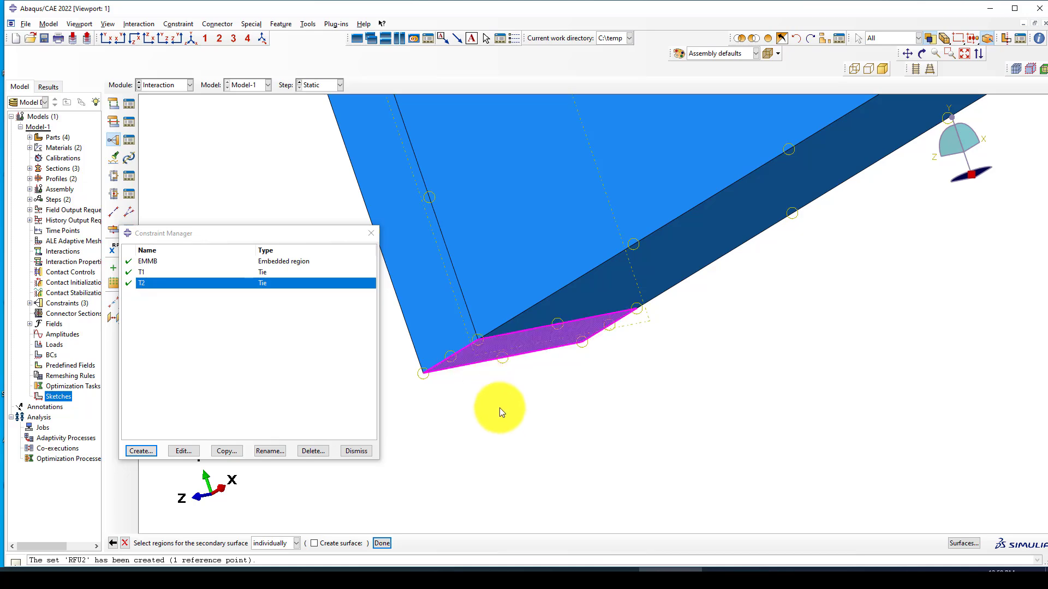
pyautogui.middleClick(466, 416)
pyautogui.scroll(2, 431, 421)
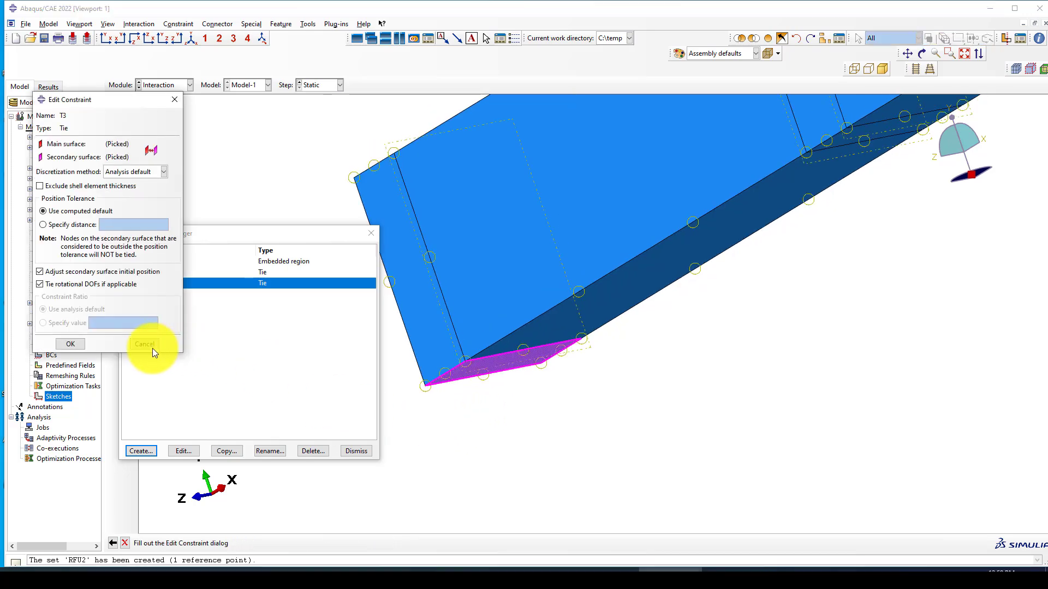
pyautogui.click(82, 343)
# Step: Review EMMB, T1 and T2, close the Constraint Manager, and redisplay the full assembly
pyautogui.click(191, 38)
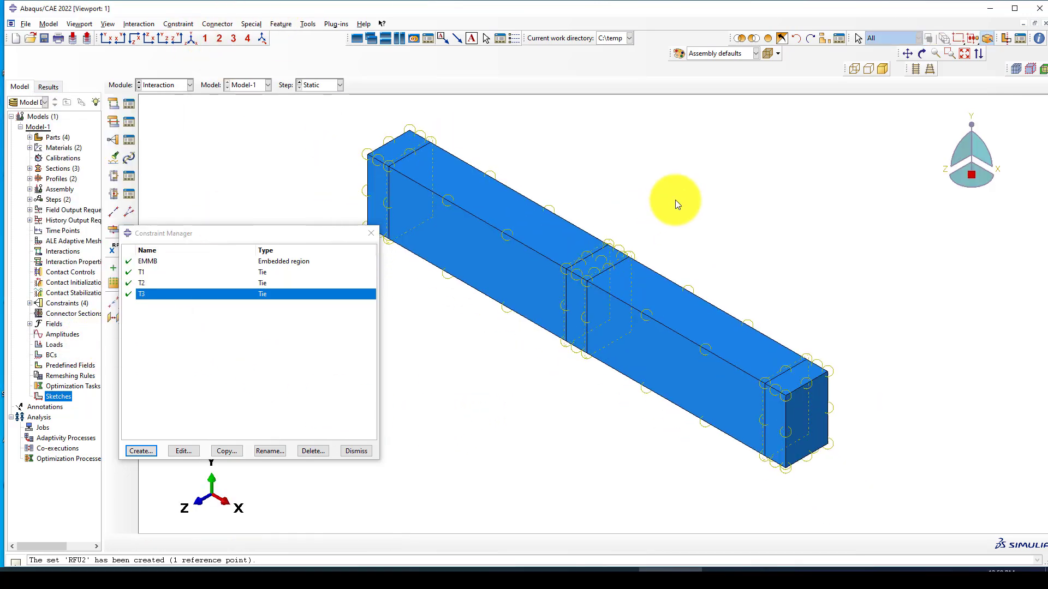
pyautogui.scroll(3, 678, 197)
pyautogui.scroll(-2, 642, 288)
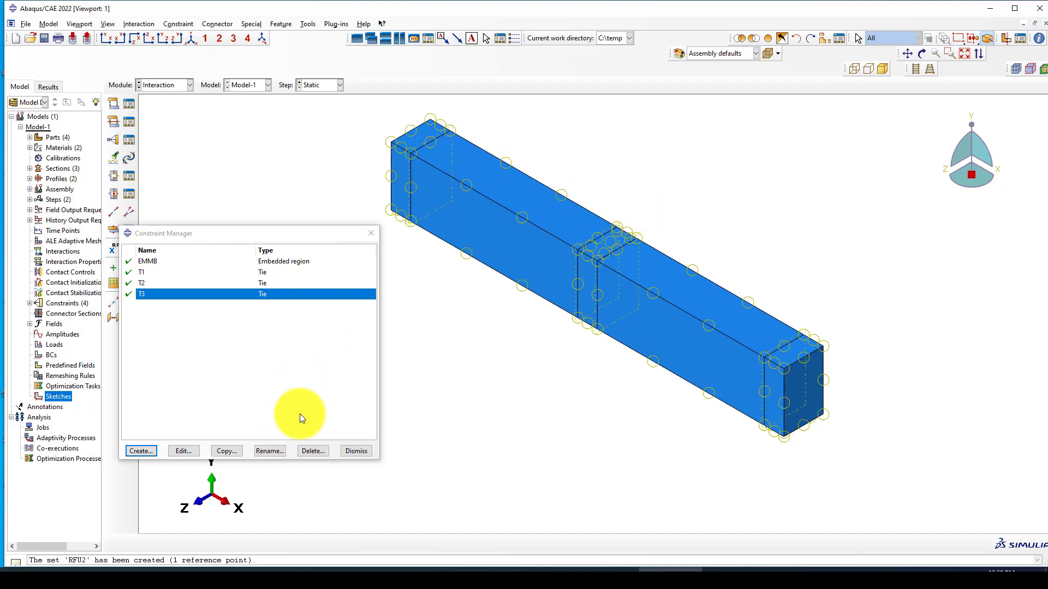
pyautogui.click(263, 275)
pyautogui.click(258, 264)
pyautogui.click(253, 274)
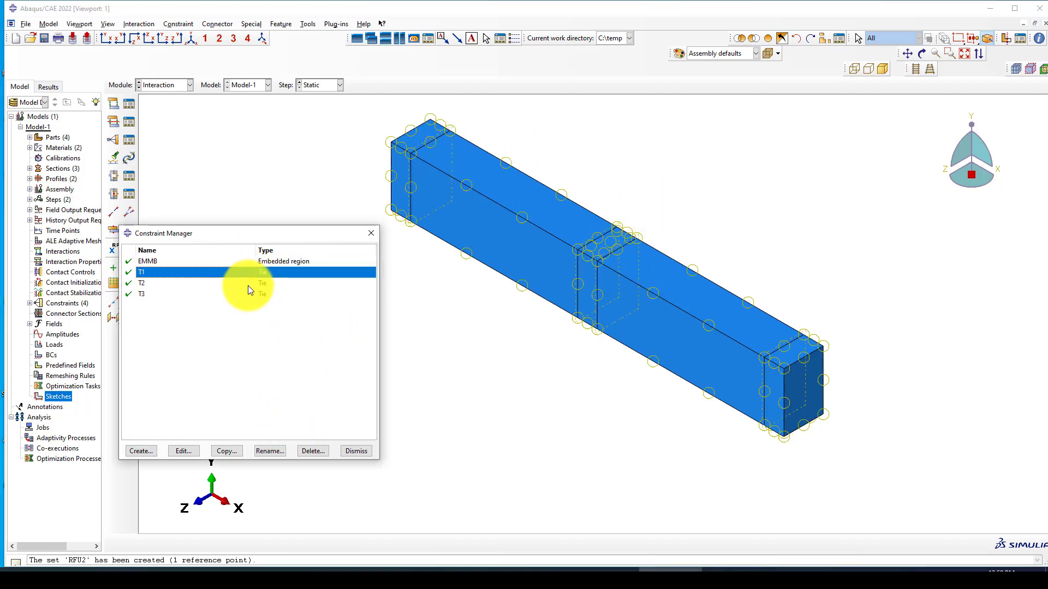
pyautogui.click(248, 285)
pyautogui.click(259, 263)
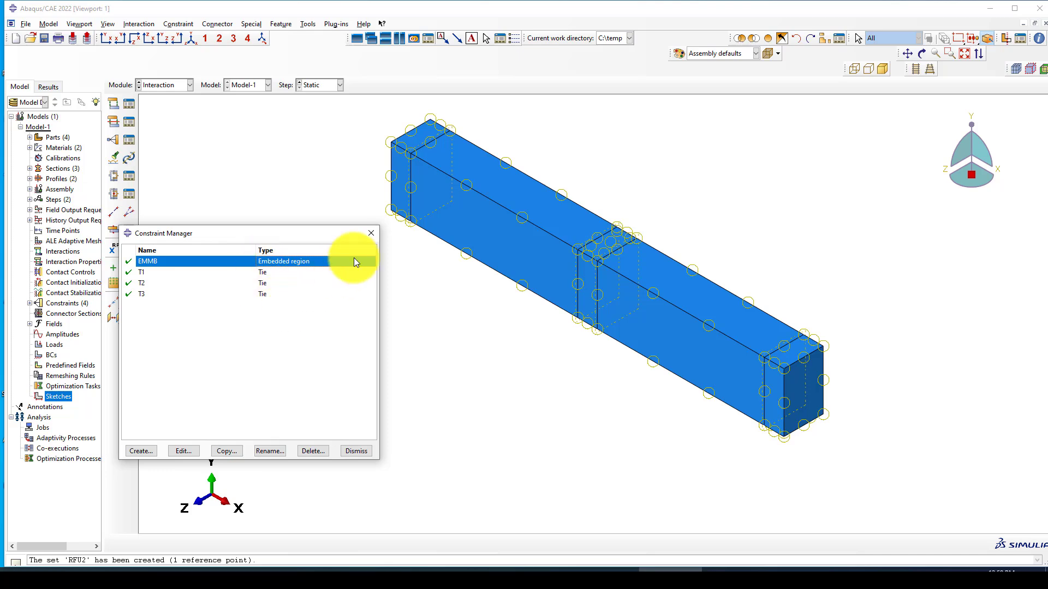
pyautogui.click(371, 234)
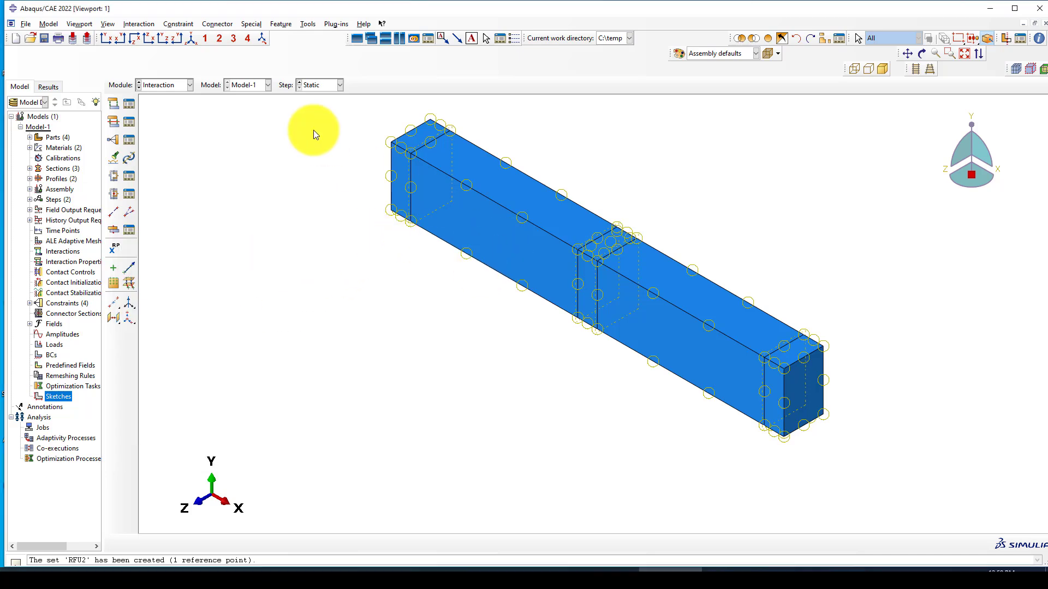
pyautogui.click(191, 36)
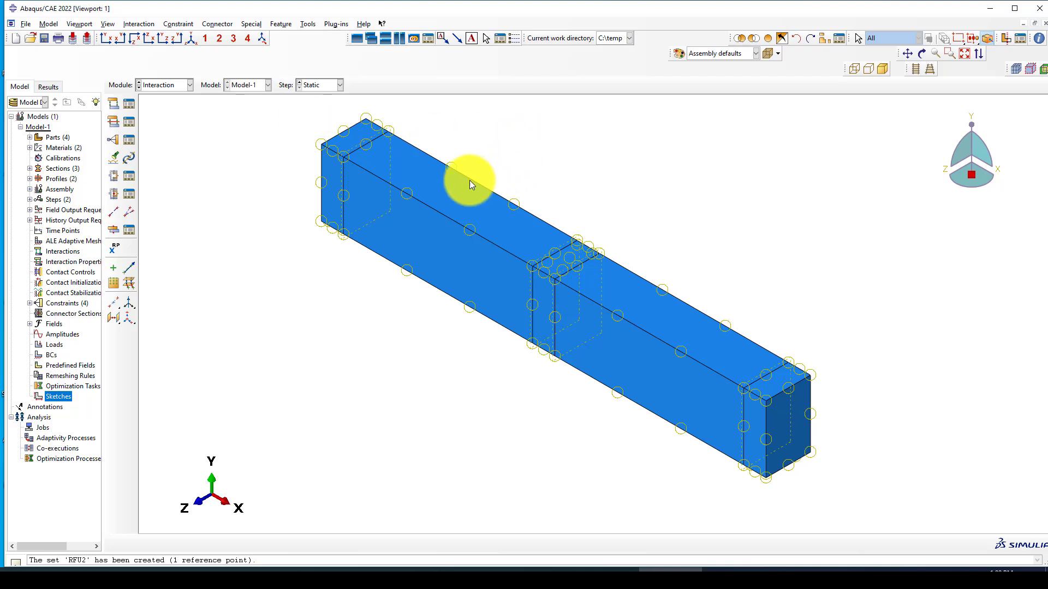
pyautogui.scroll(-1, 435, 172)
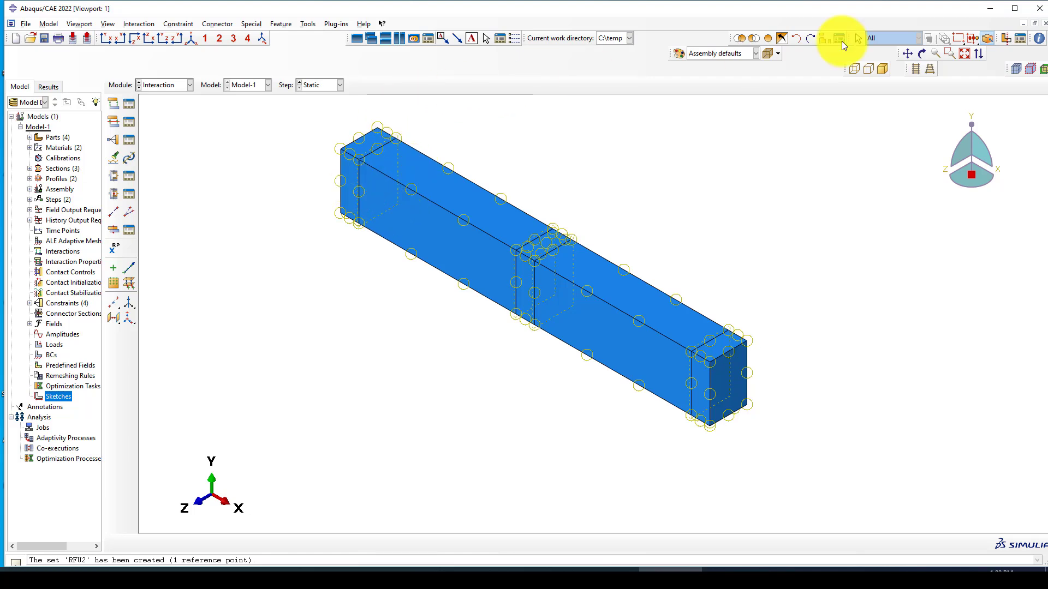
pyautogui.click(770, 39)
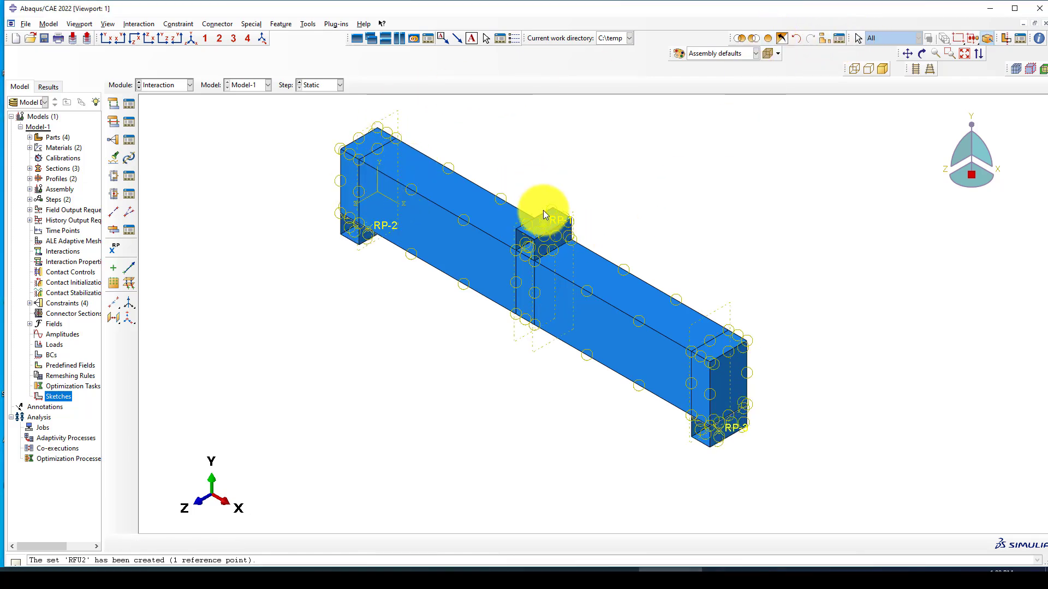
# Step: Create a new Rigid body constraint and name it R1
pyautogui.scroll(-1, 322, 205)
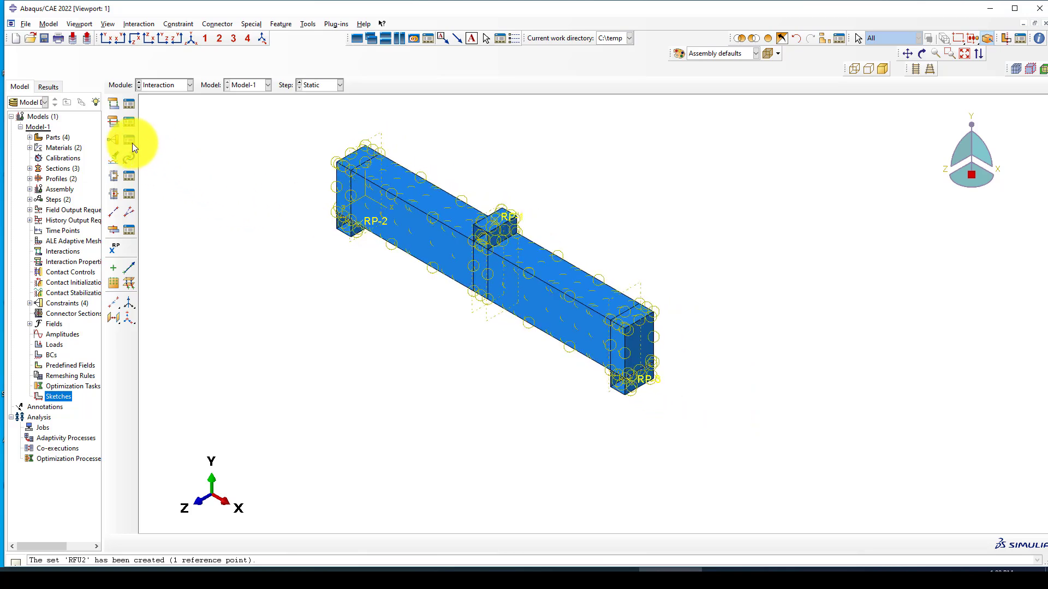
pyautogui.click(114, 139)
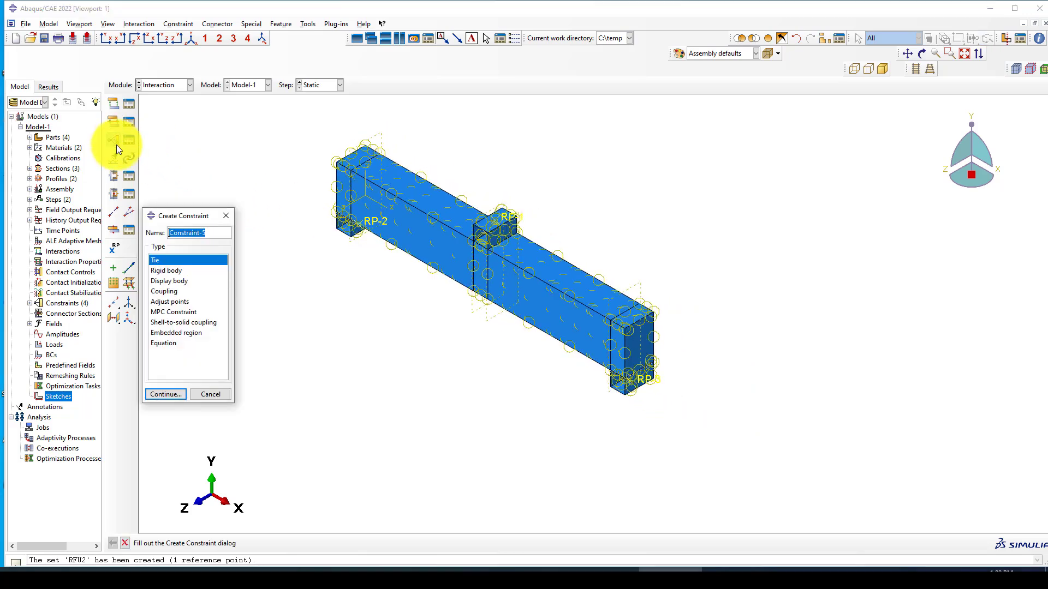
pyautogui.click(171, 270)
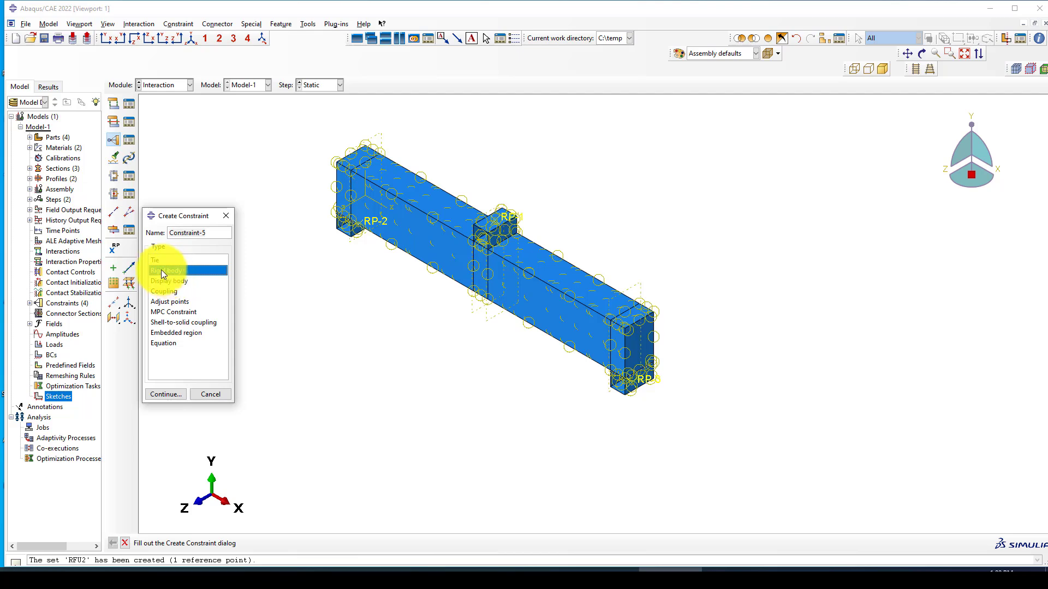
pyautogui.moveTo(210, 235); pyautogui.dragTo(167, 232)
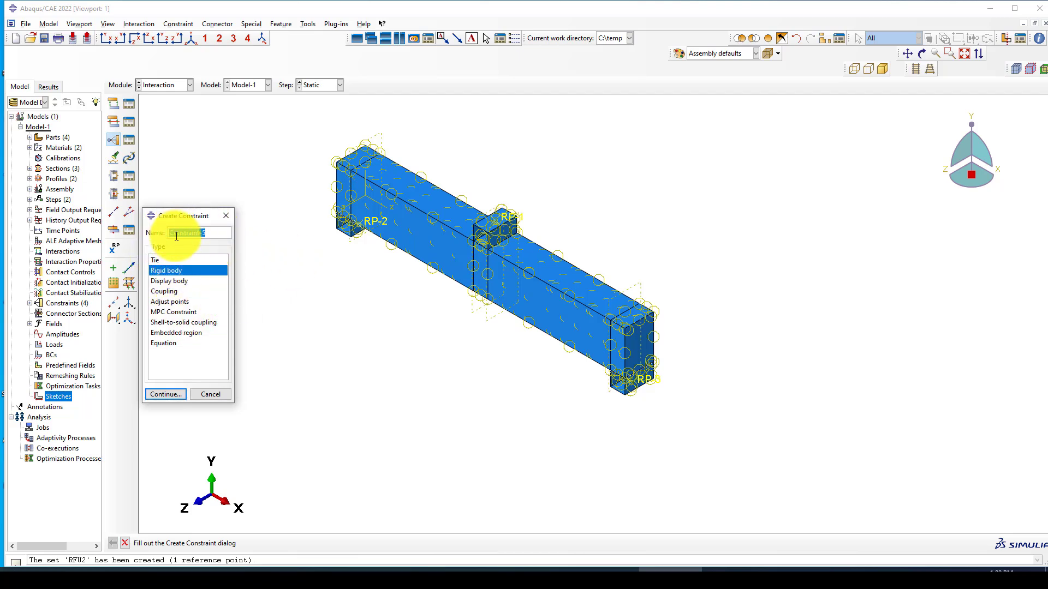
pyautogui.write('R1')
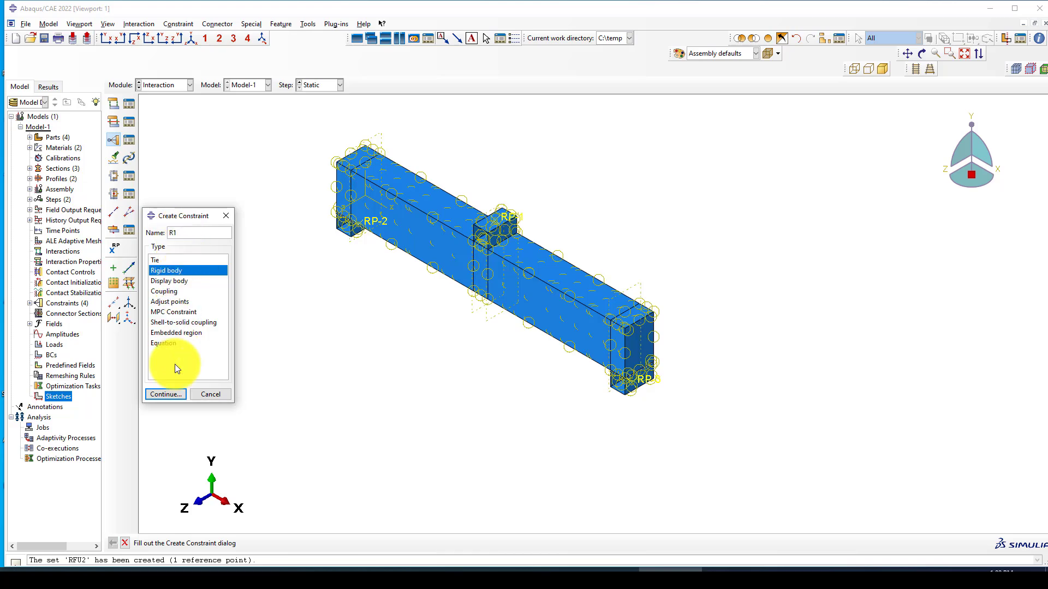
pyautogui.click(165, 394)
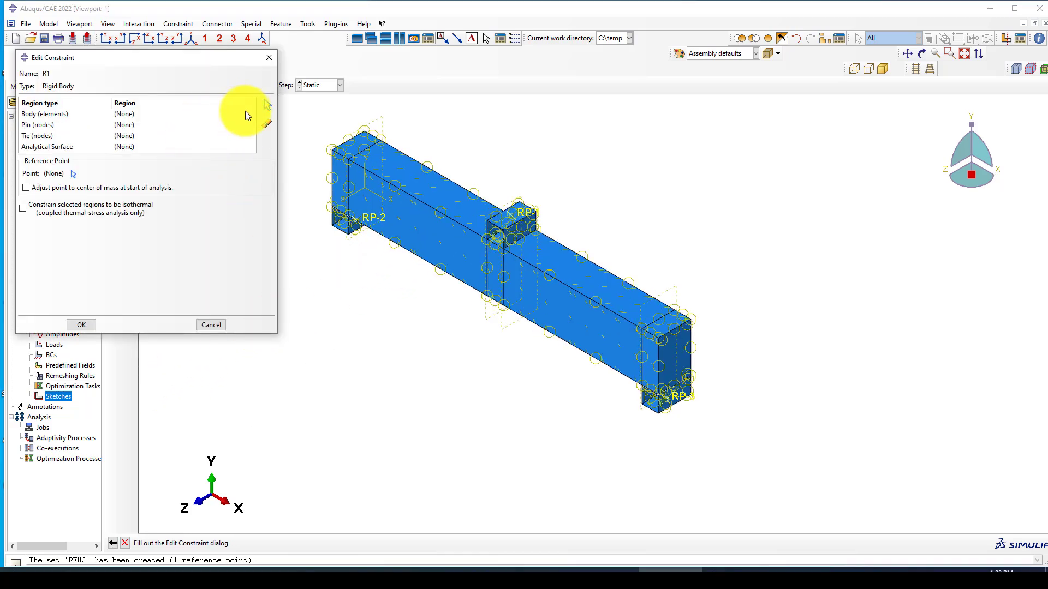
# Step: Begin selecting the reference point for rigid body R1
pyautogui.scroll(5, 629, 319)
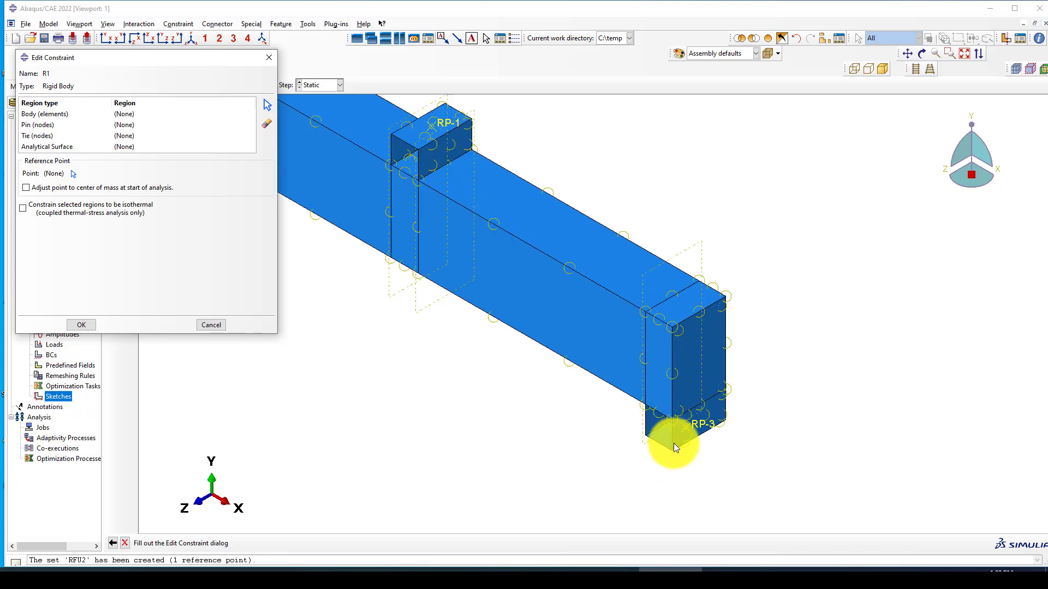
pyautogui.scroll(1, 674, 443)
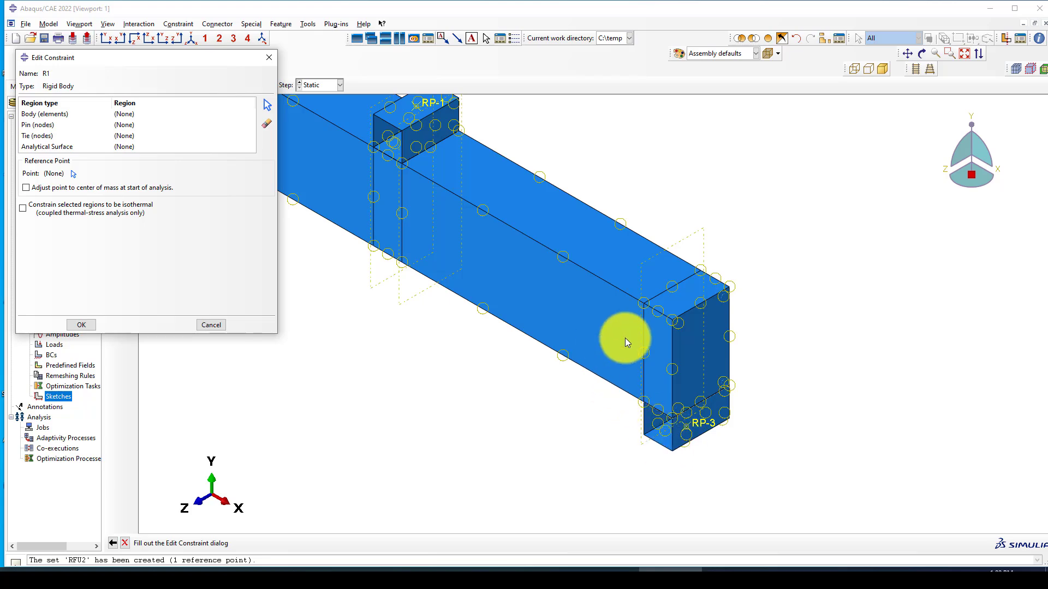
pyautogui.scroll(-1, 626, 343)
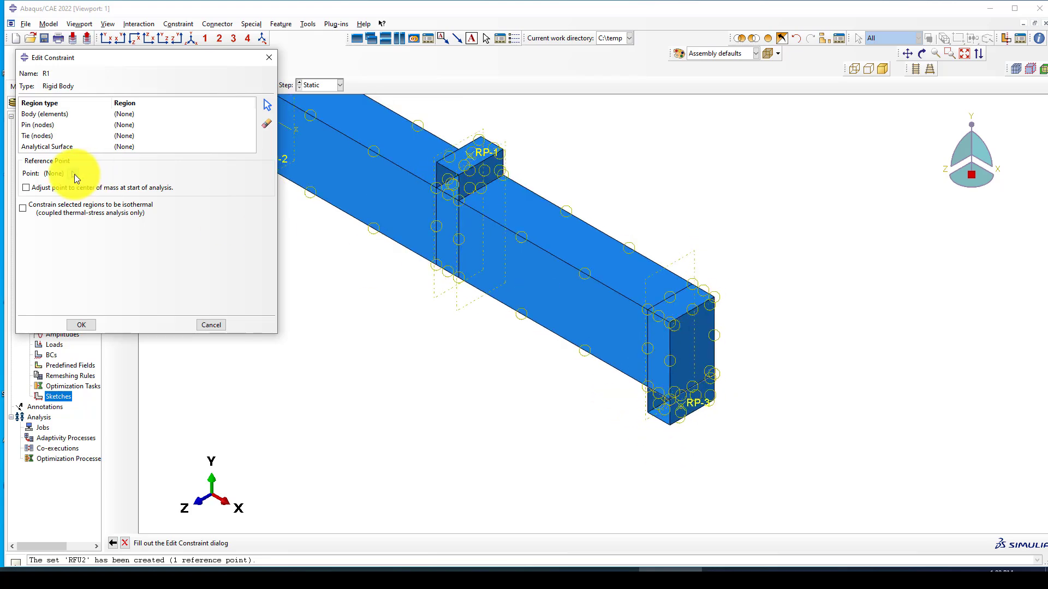
pyautogui.click(73, 173)
pyautogui.scroll(-1, 512, 298)
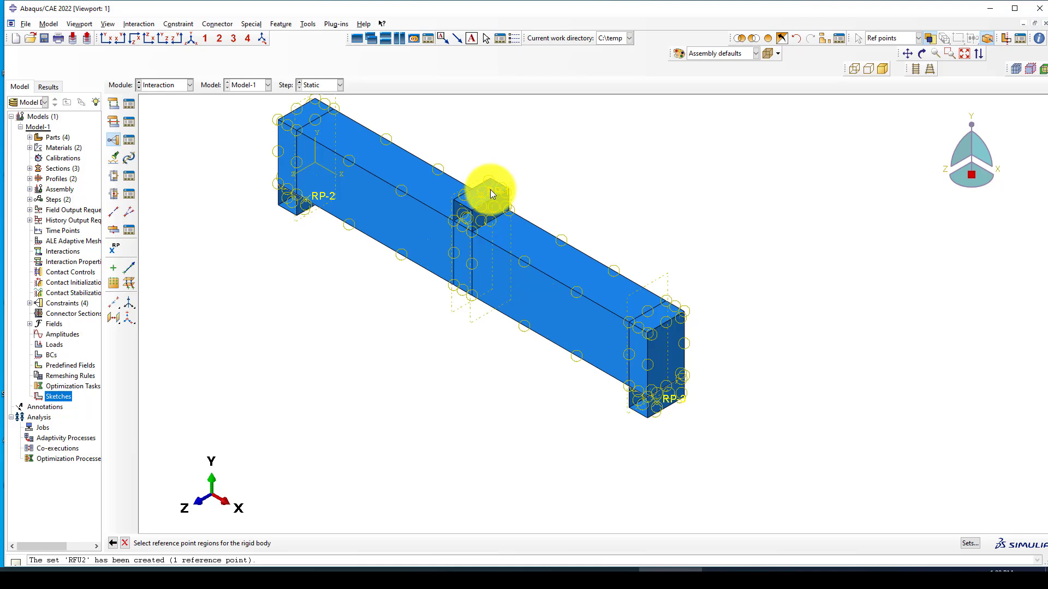
# Step: Use set RFU2 as R1's reference point
pyautogui.click(977, 542)
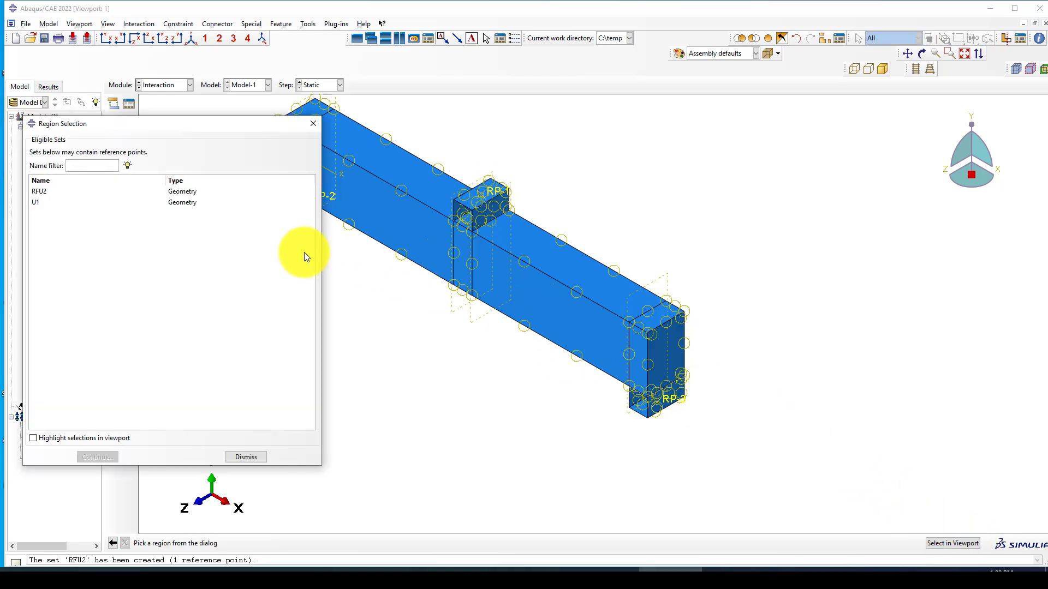
pyautogui.click(68, 192)
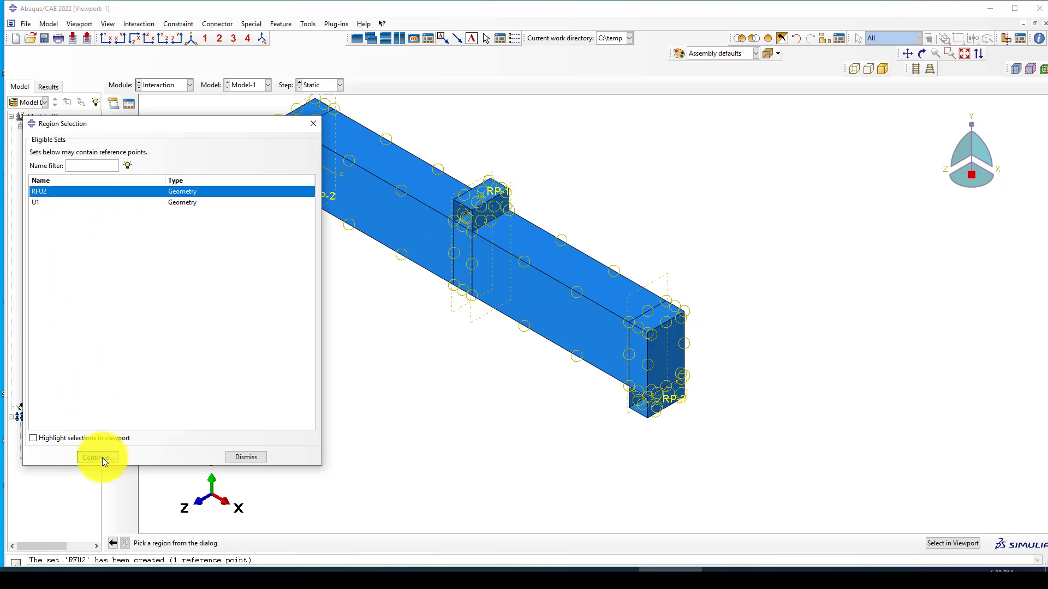
pyautogui.click(102, 457)
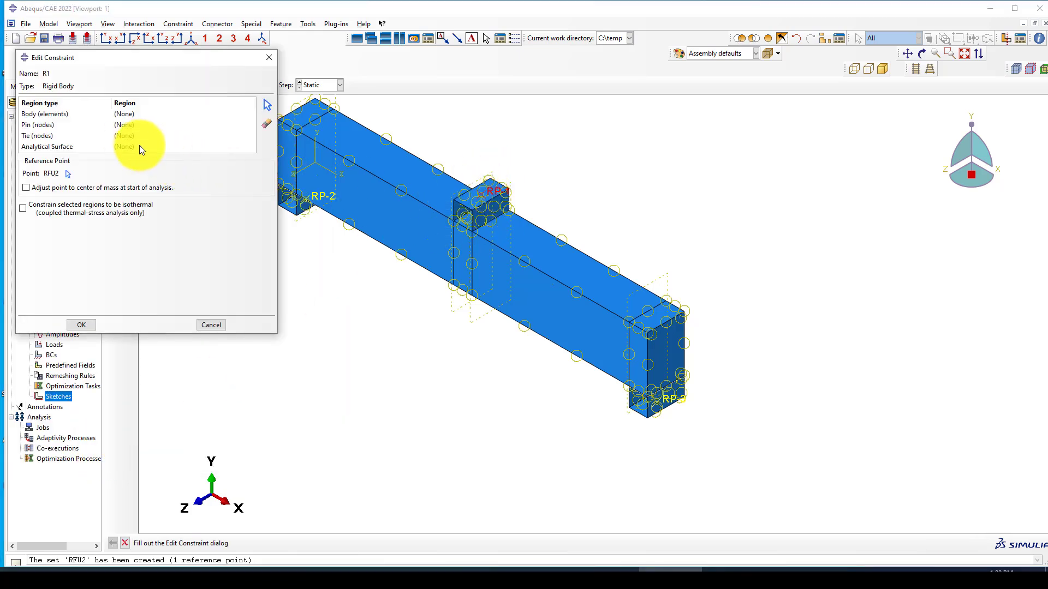
# Step: Try a Body (elements) region for R1, picking and correcting regions near the loading block
pyautogui.click(61, 116)
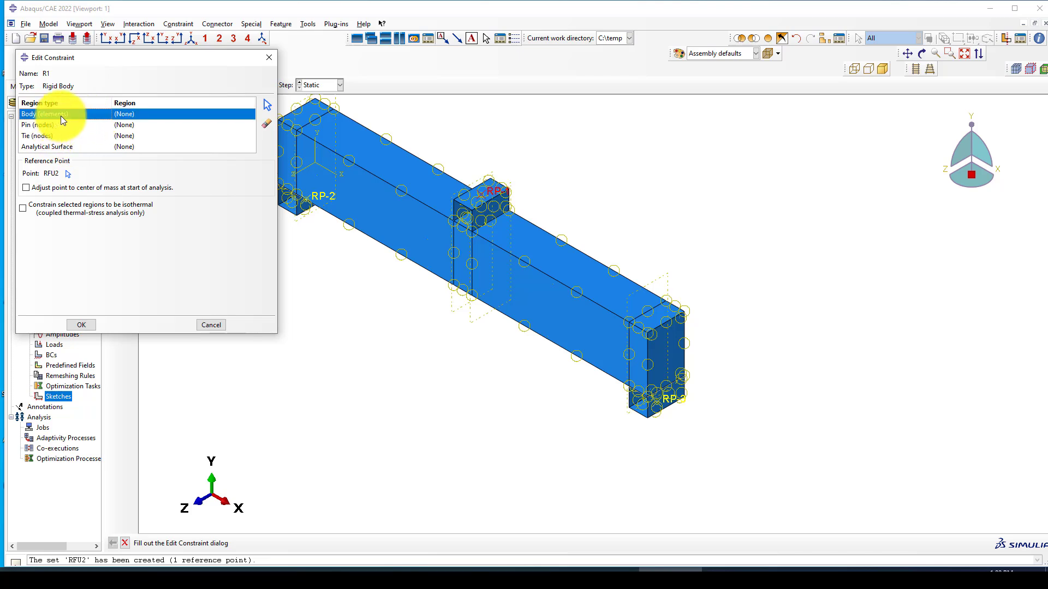
pyautogui.click(267, 104)
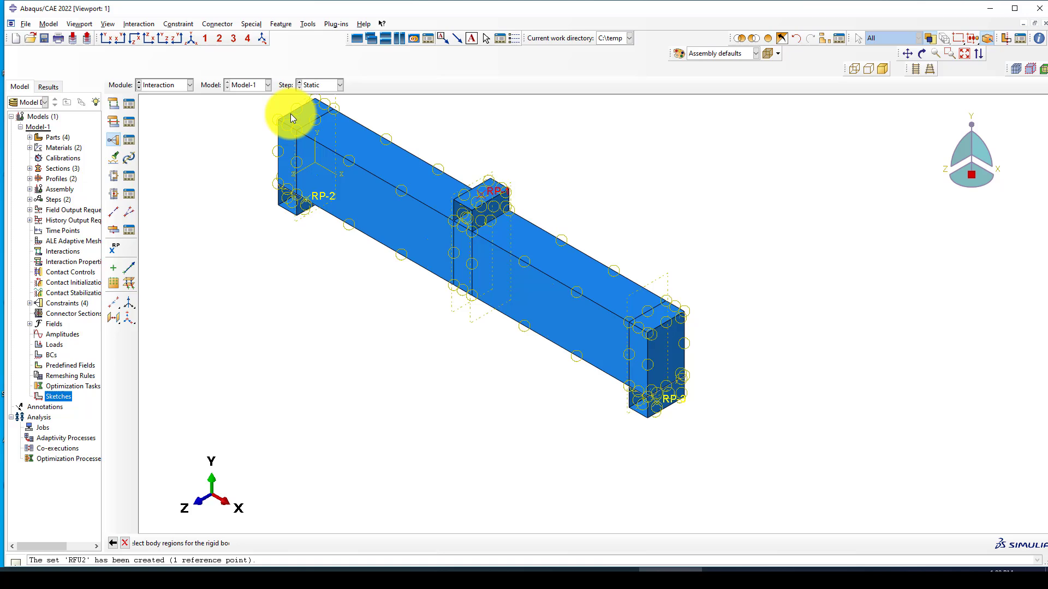
pyautogui.click(470, 205)
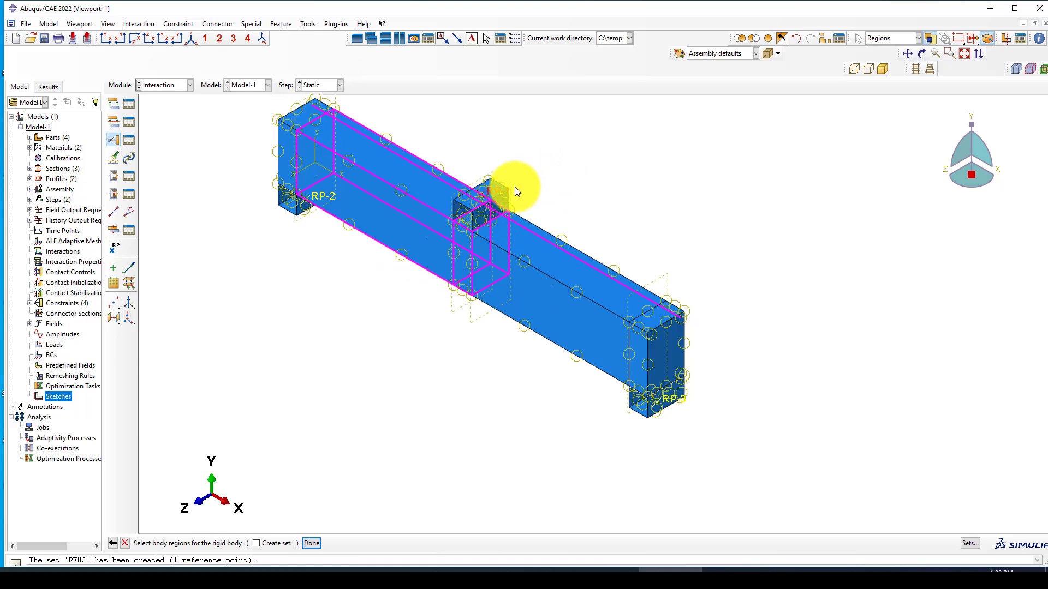
pyautogui.scroll(-1, 517, 191)
pyautogui.click(492, 189)
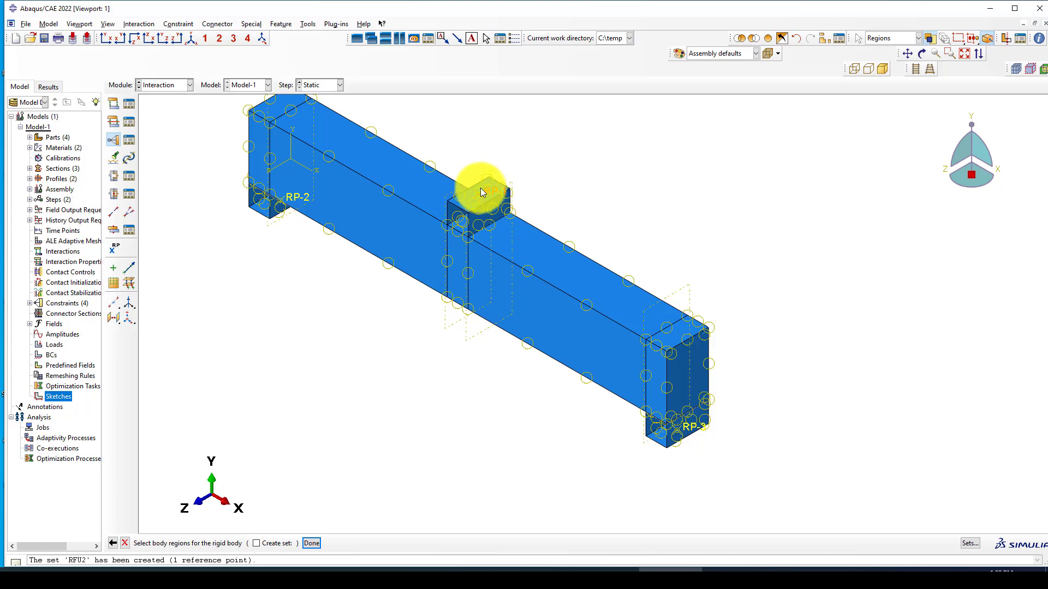
pyautogui.scroll(-1, 467, 211)
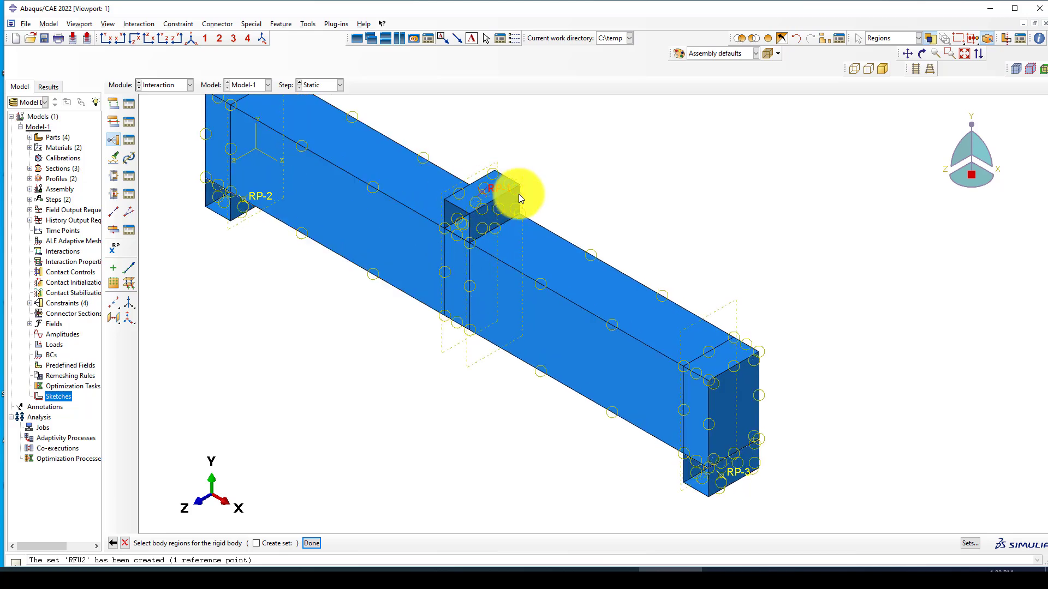
pyautogui.click(507, 193)
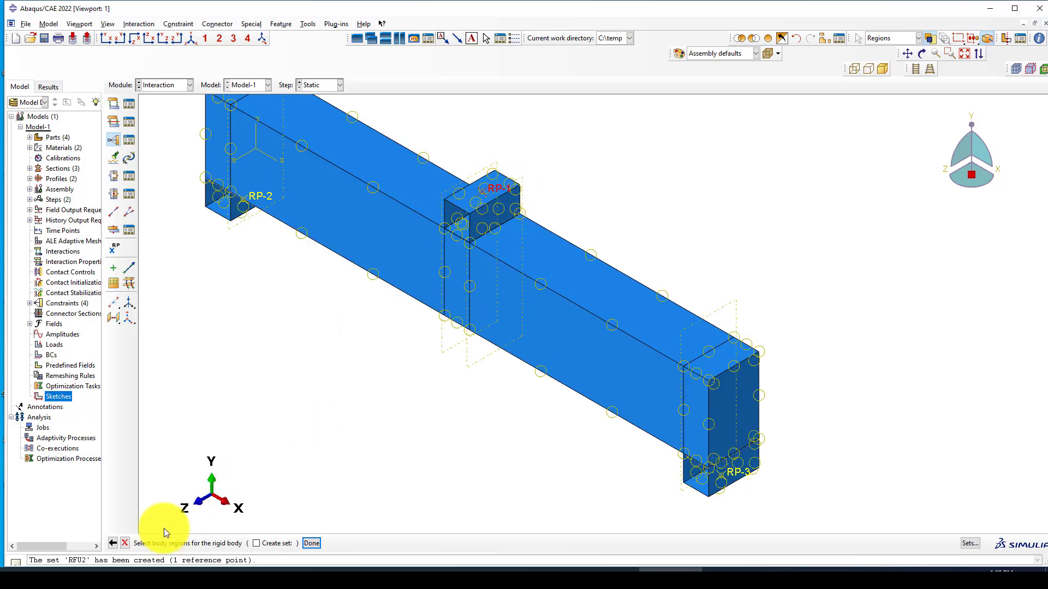
pyautogui.click(112, 543)
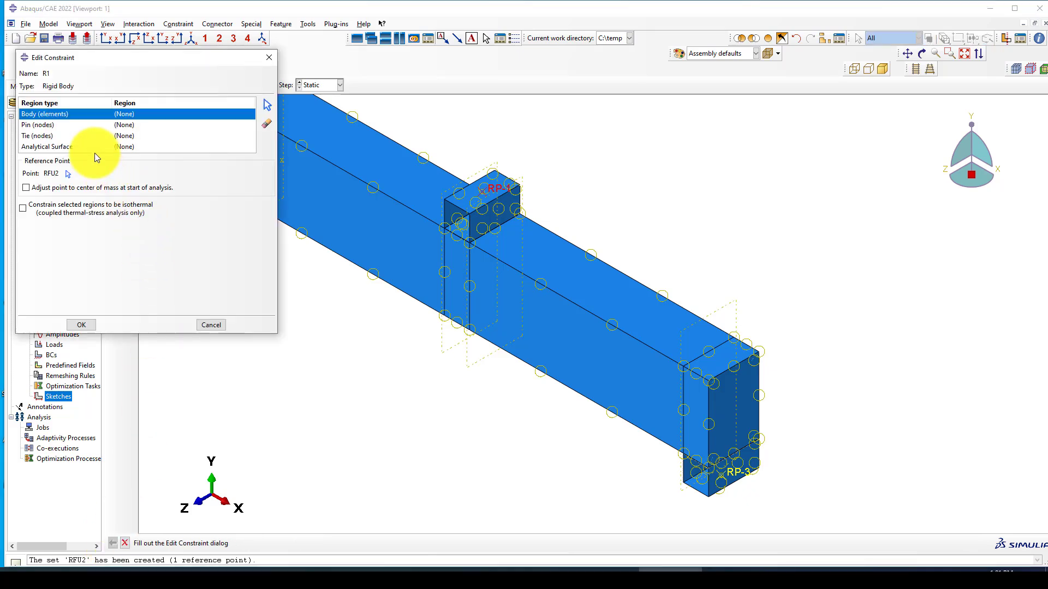
# Step: Make R1 an Analytical Surface on the mid-span loading block, choose a side, and create it
pyautogui.click(164, 137)
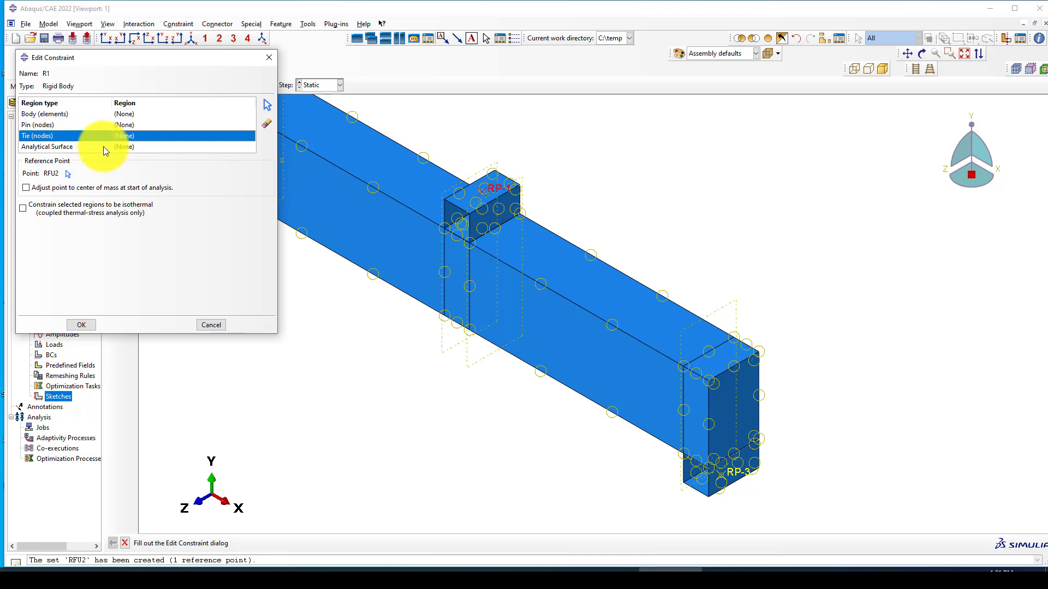
pyautogui.click(167, 147)
pyautogui.click(267, 105)
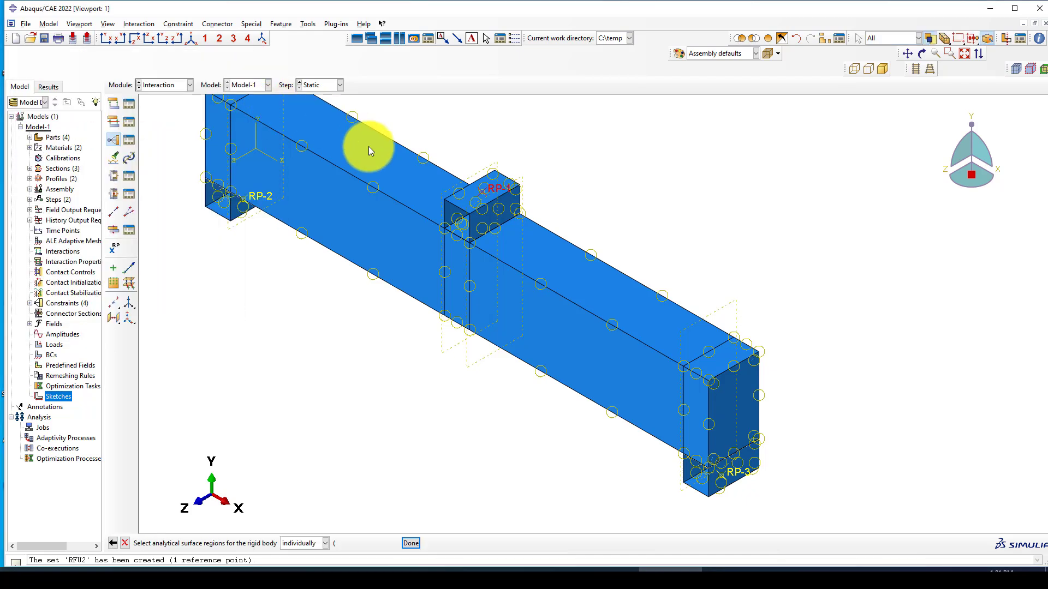
pyautogui.click(480, 208)
pyautogui.middleClick(295, 381)
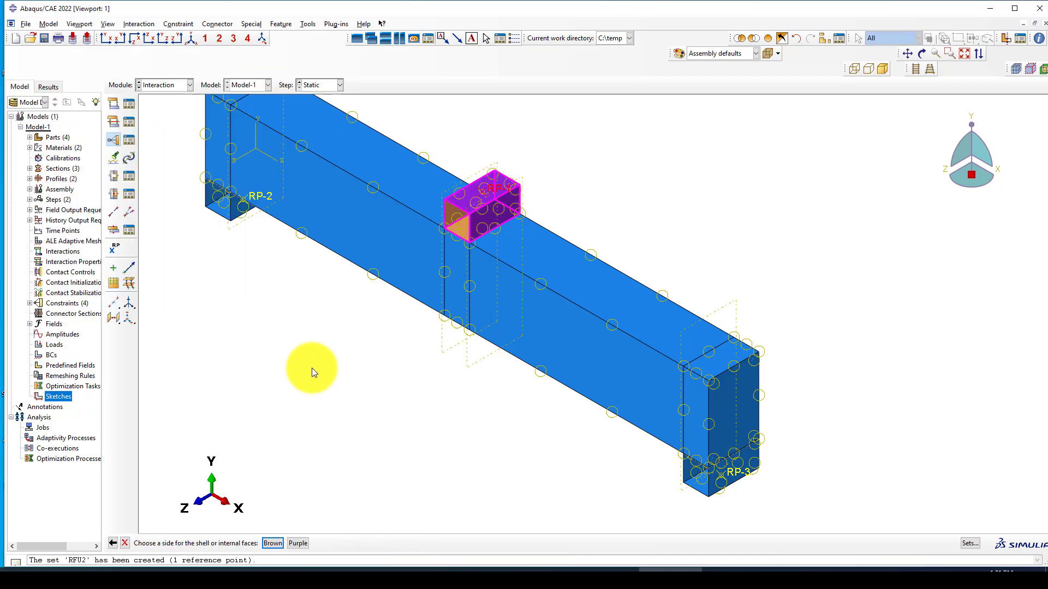
pyautogui.scroll(3, 502, 207)
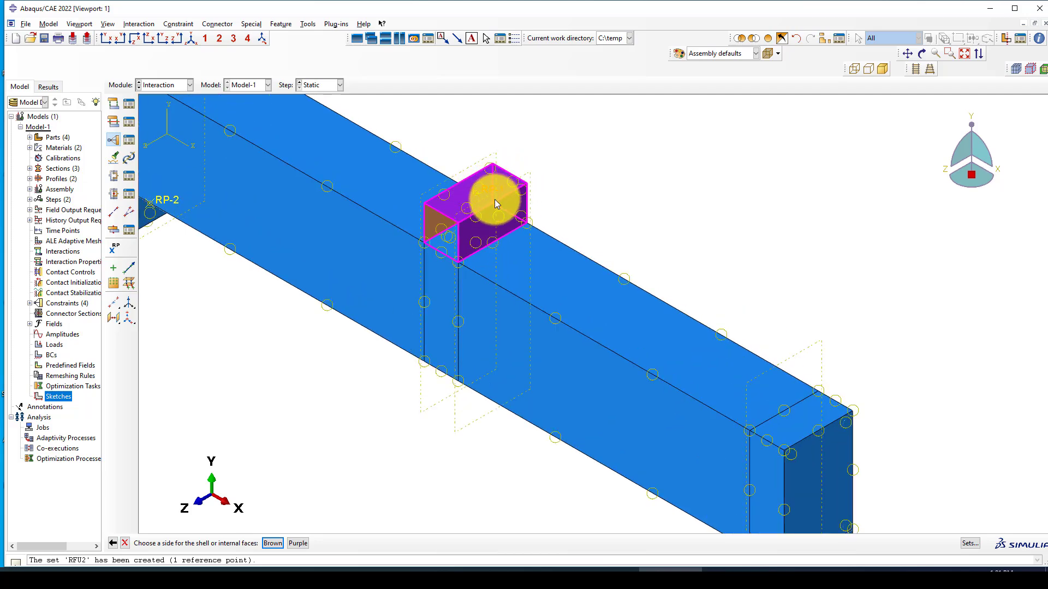
pyautogui.click(298, 543)
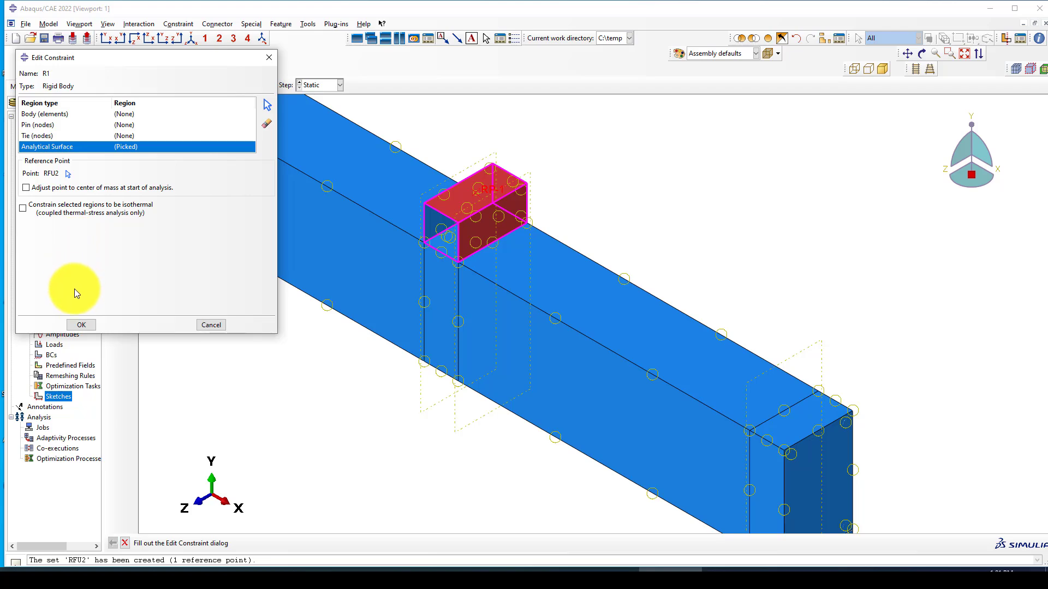
pyautogui.click(80, 324)
pyautogui.scroll(-4, 516, 201)
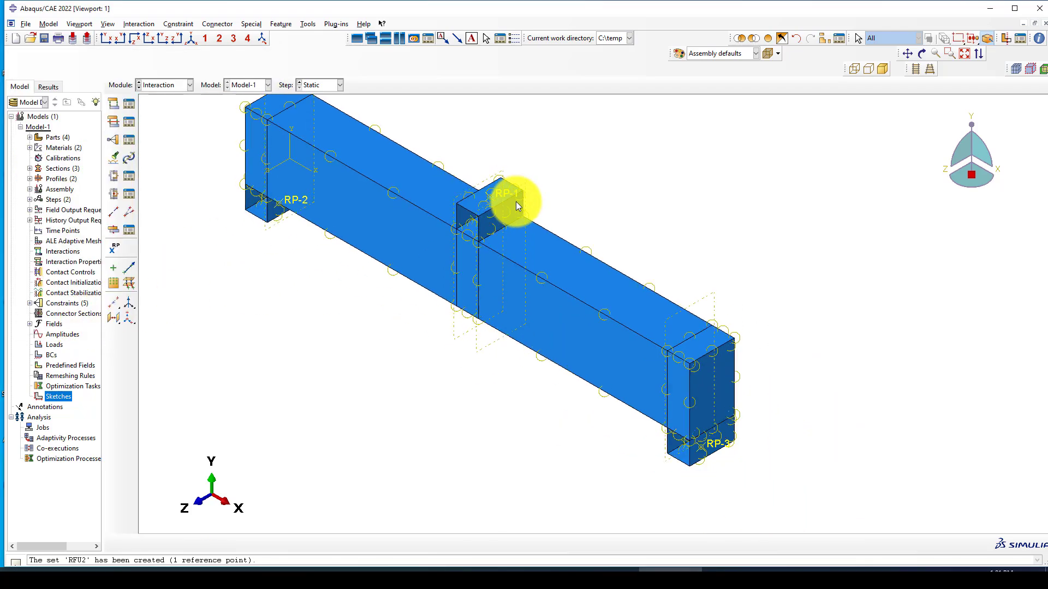
pyautogui.scroll(-2, 390, 209)
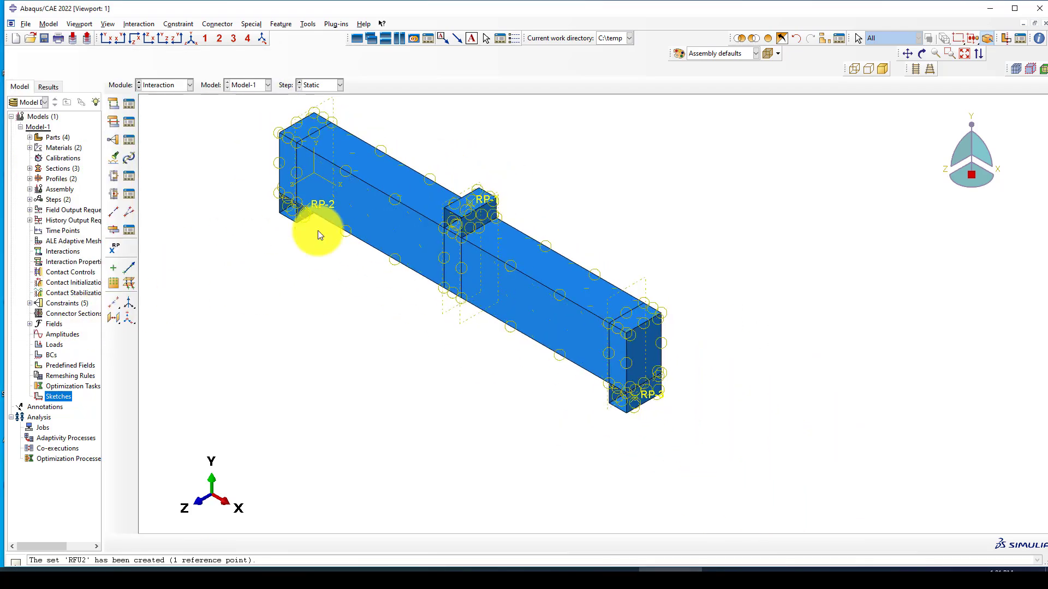
# Step: Start rigid body constraint R2 with RP-2 as its reference point
pyautogui.click(113, 143)
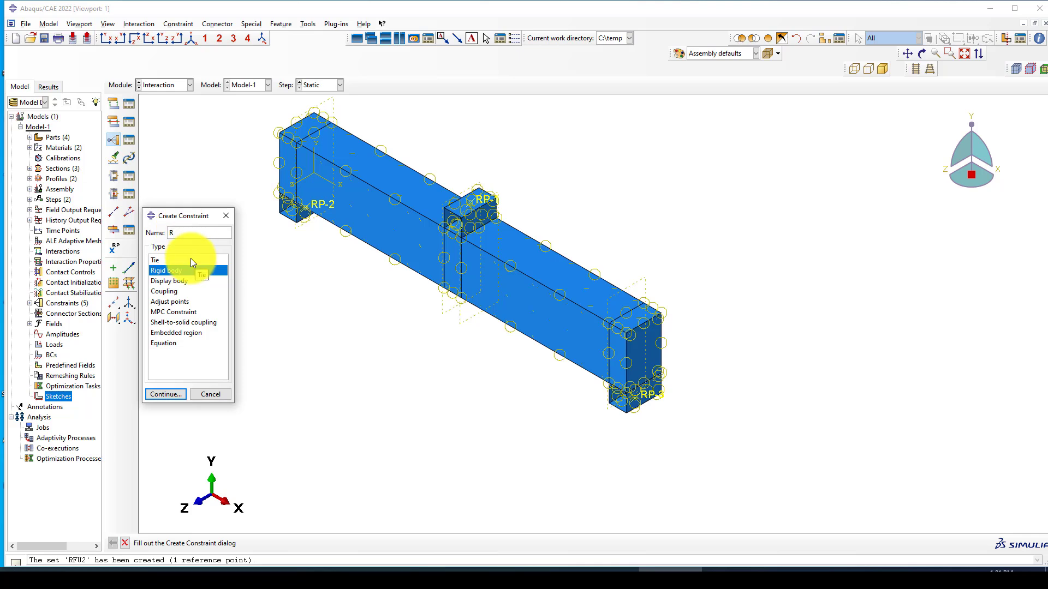
pyautogui.write('R2')
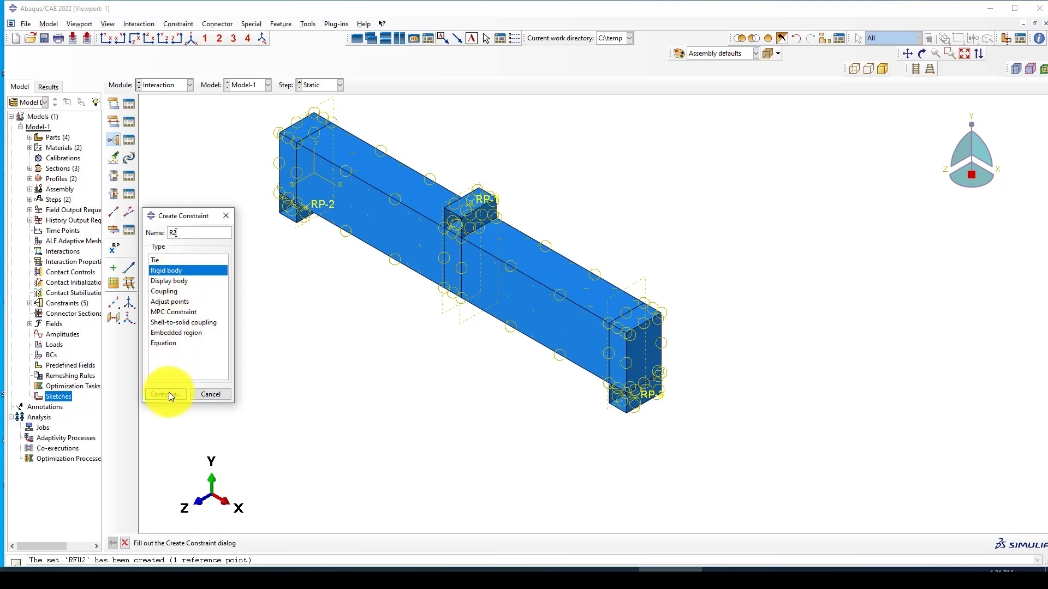
pyautogui.click(169, 393)
pyautogui.click(74, 174)
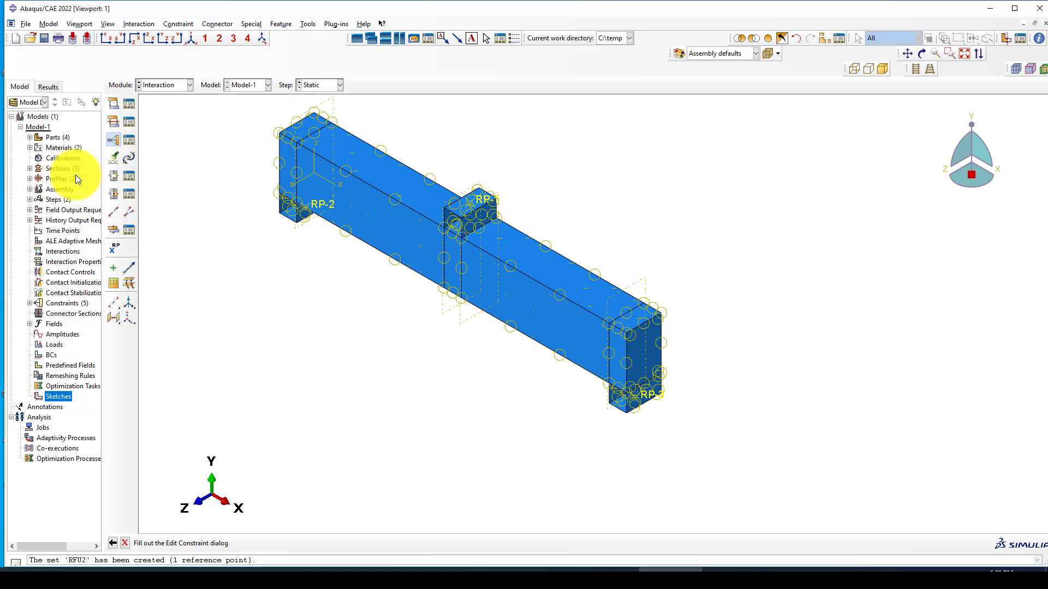
pyautogui.click(311, 209)
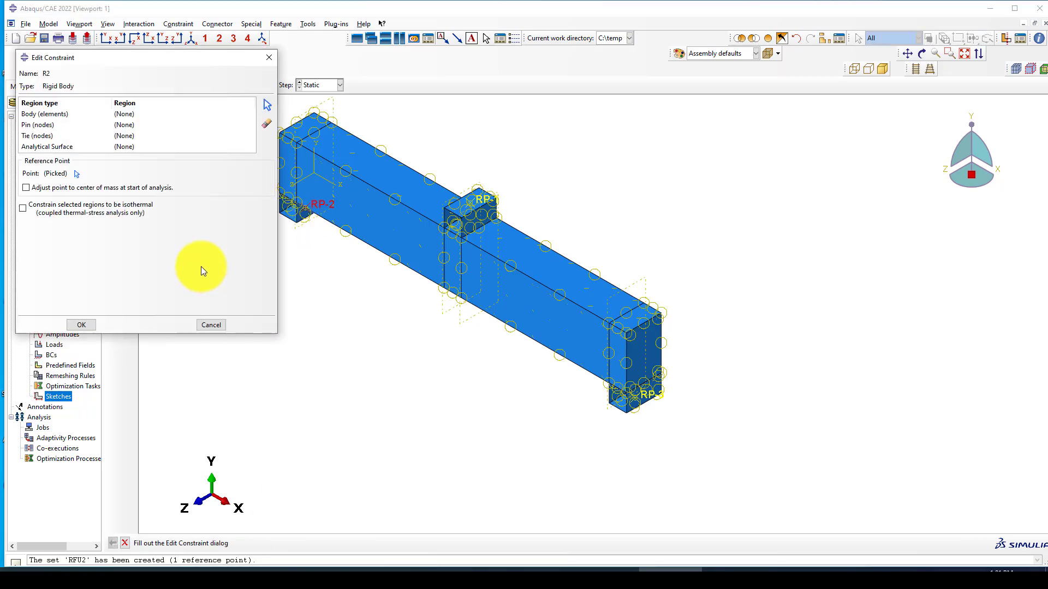
# Step: Tie R2 to the left support block's analytical surface, create it, and start constraint R3
pyautogui.click(140, 145)
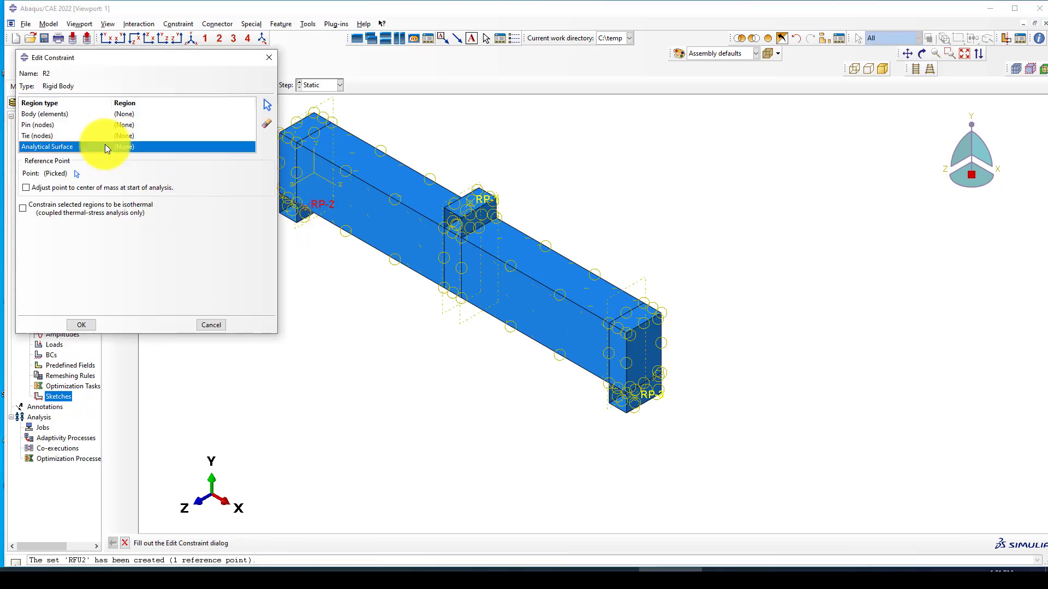
pyautogui.click(264, 109)
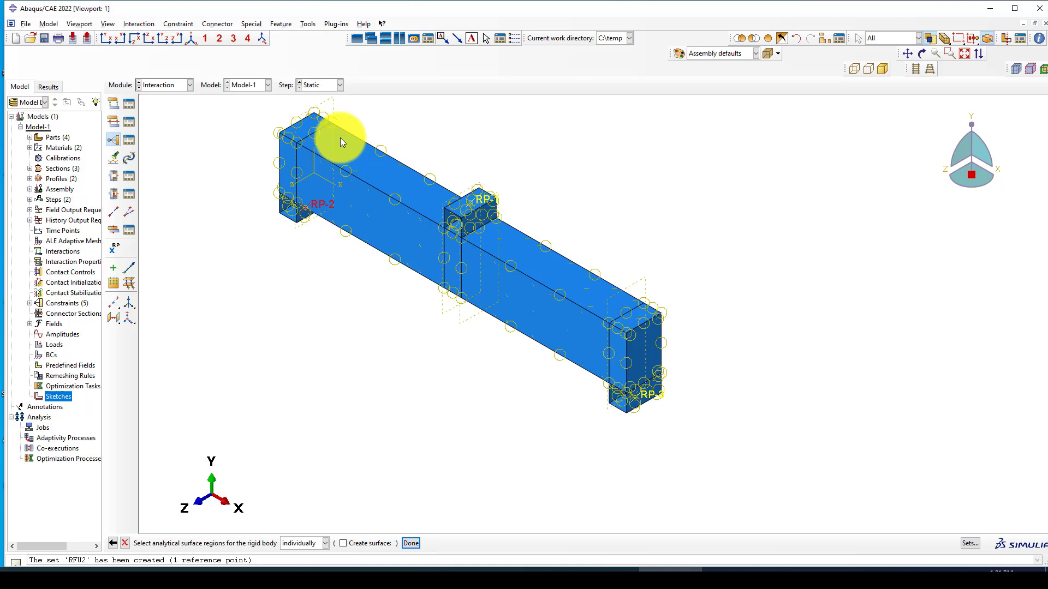
pyautogui.click(301, 215)
pyautogui.middleClick(264, 259)
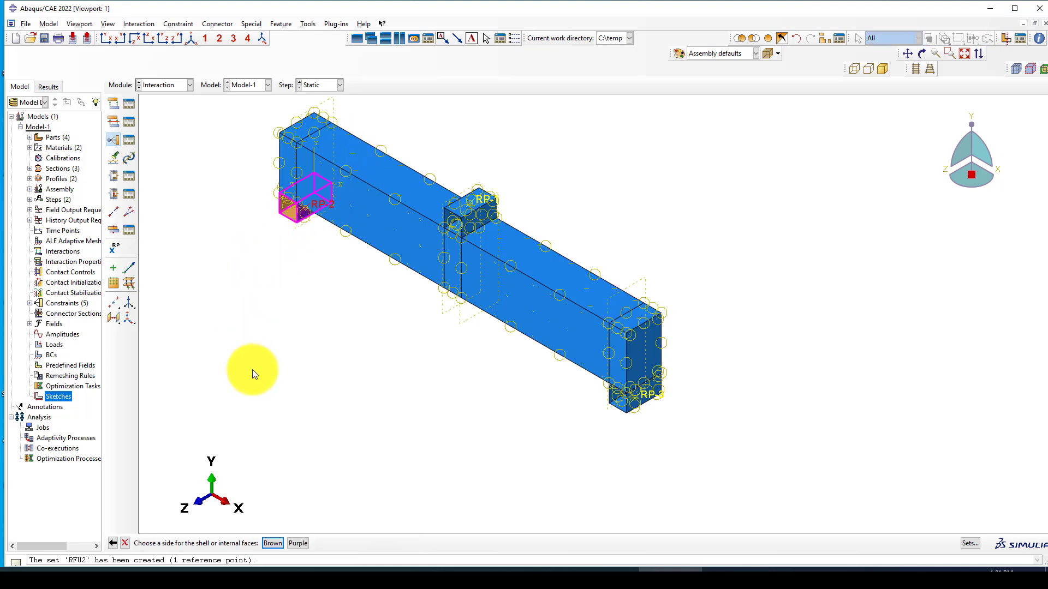
pyautogui.click(298, 543)
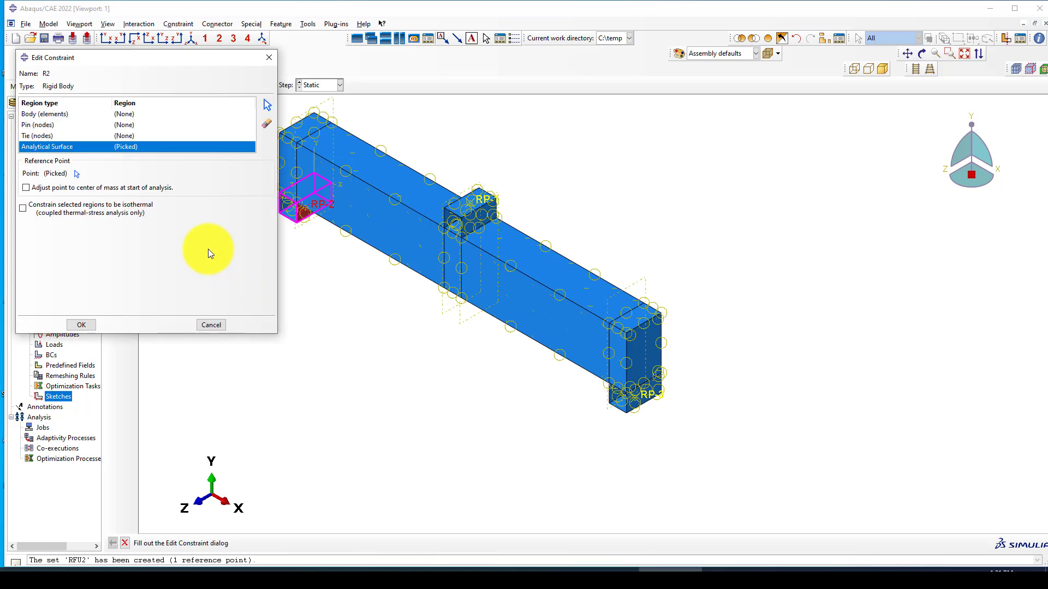
pyautogui.click(93, 329)
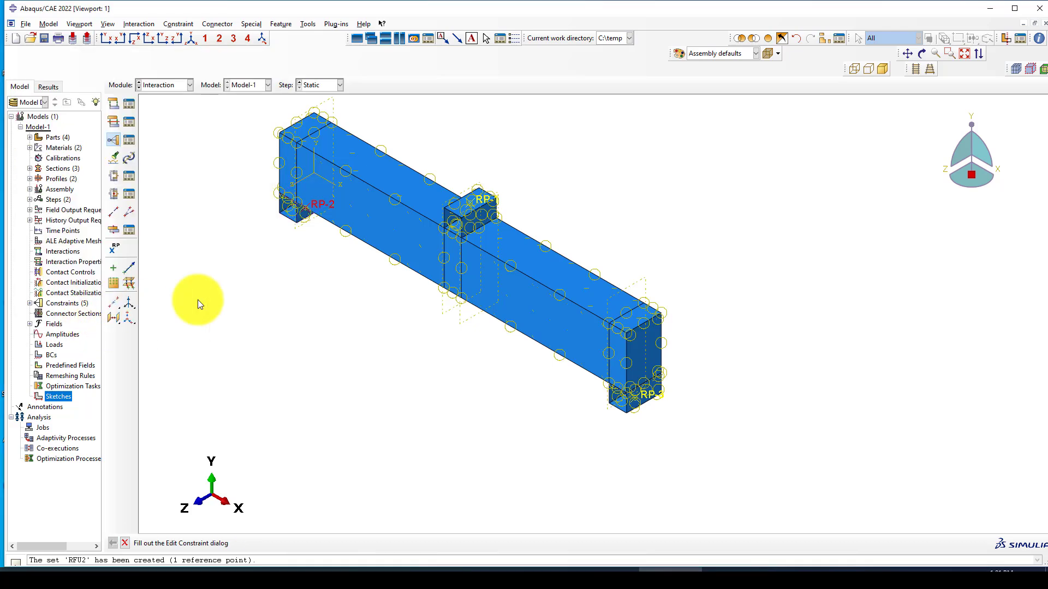
pyautogui.click(113, 143)
pyautogui.write('R')
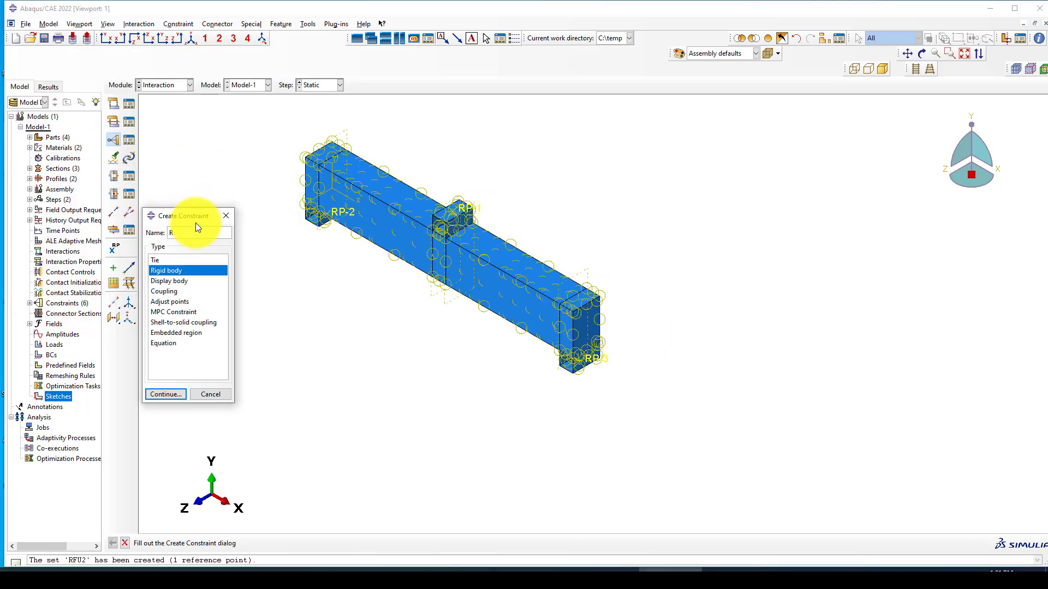
pyautogui.write('3')
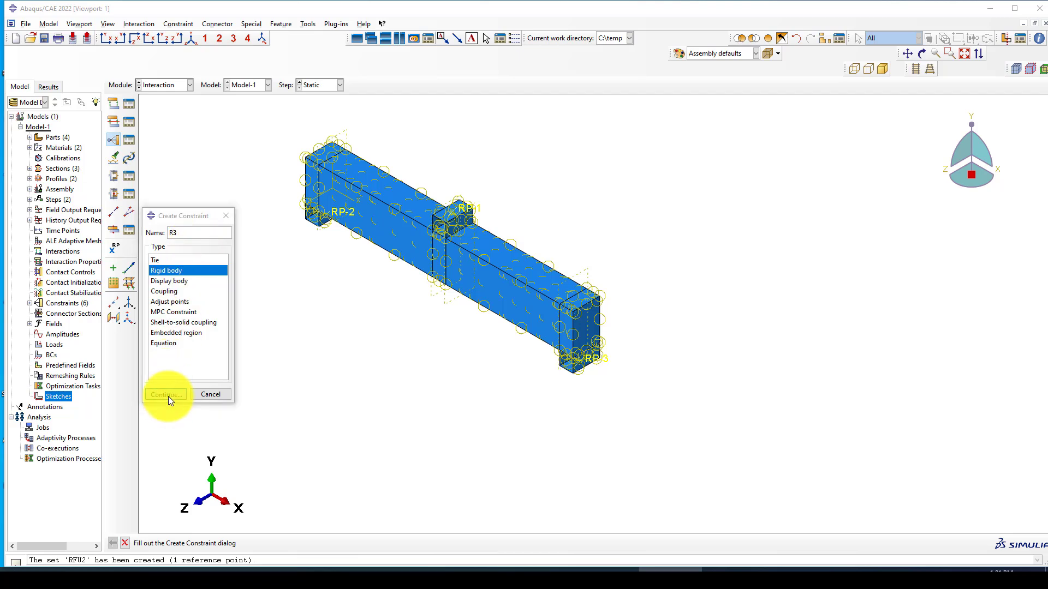
# Step: Set R3's reference point to set U1, replacing the initial RP-3 pick
pyautogui.click(168, 395)
pyautogui.click(67, 173)
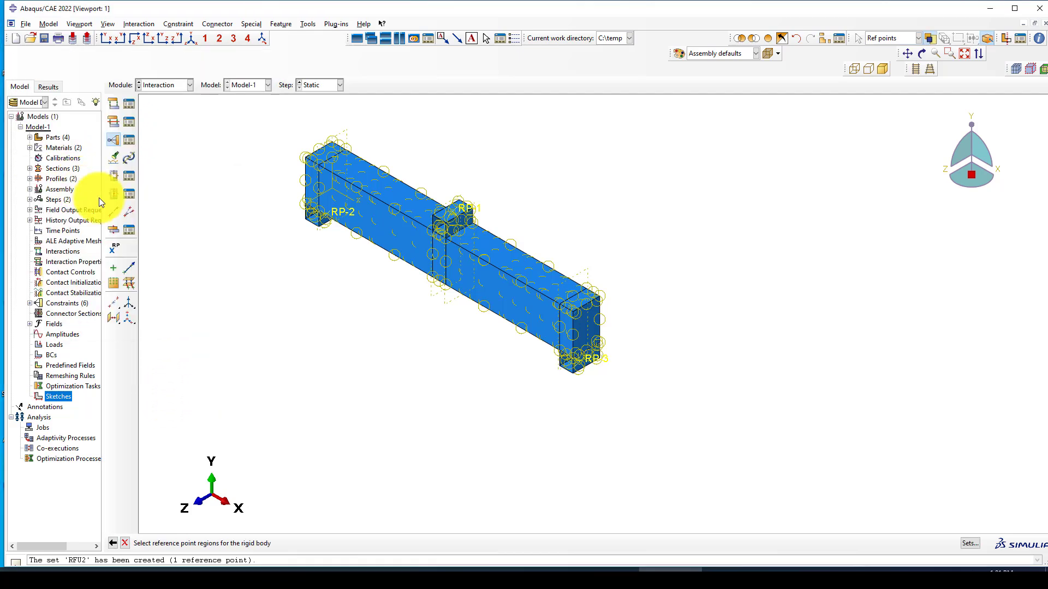
pyautogui.click(603, 359)
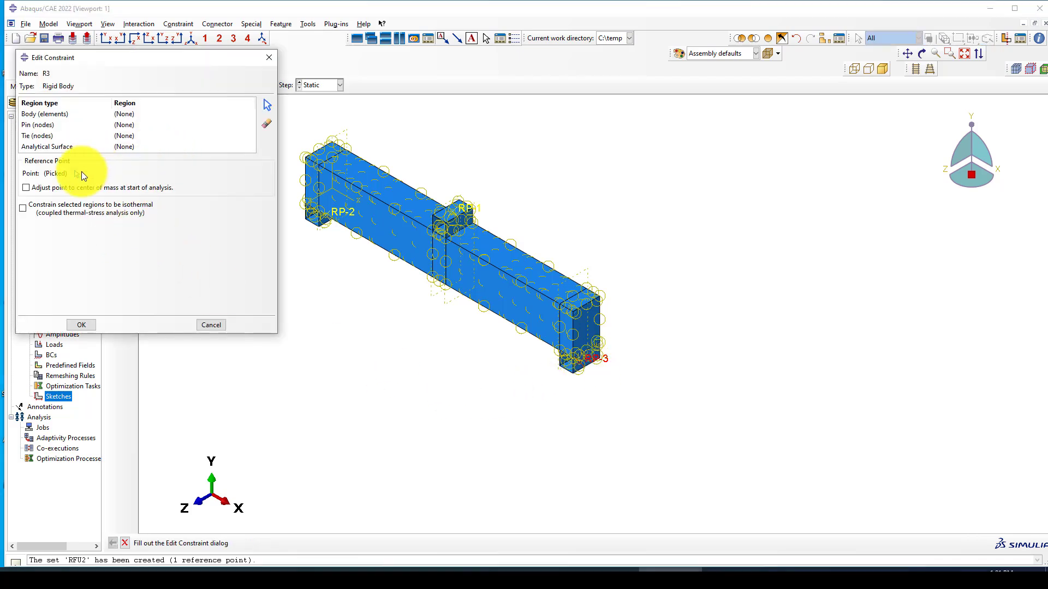
pyautogui.click(77, 173)
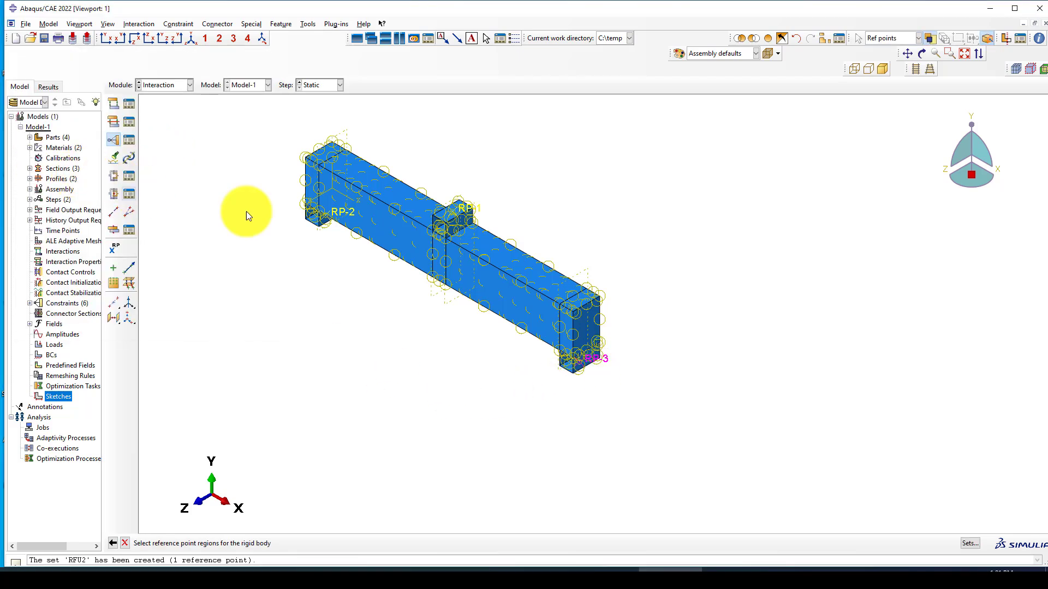
pyautogui.click(969, 543)
pyautogui.click(178, 203)
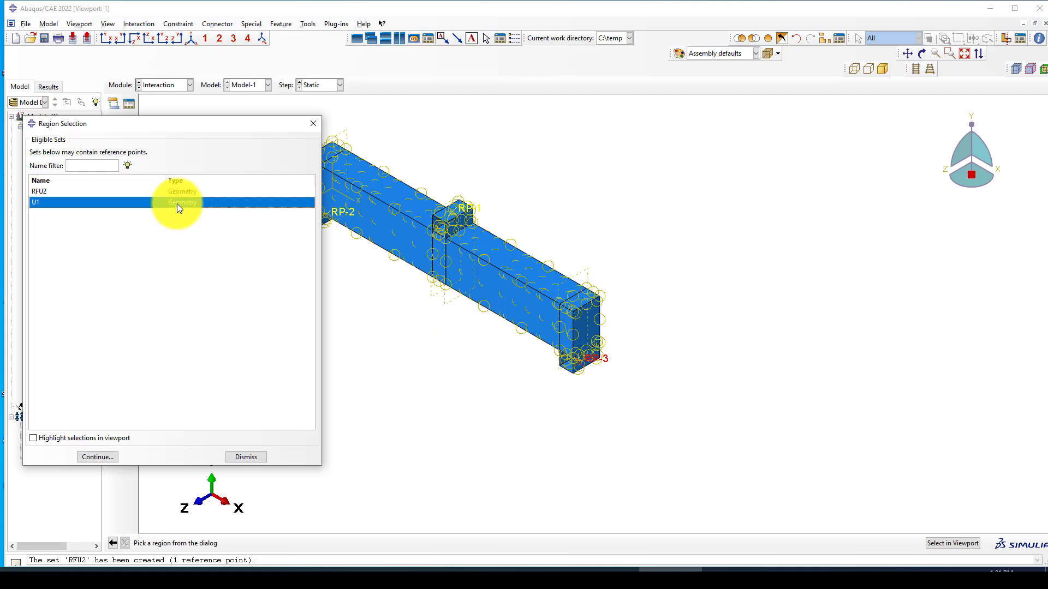
pyautogui.click(103, 455)
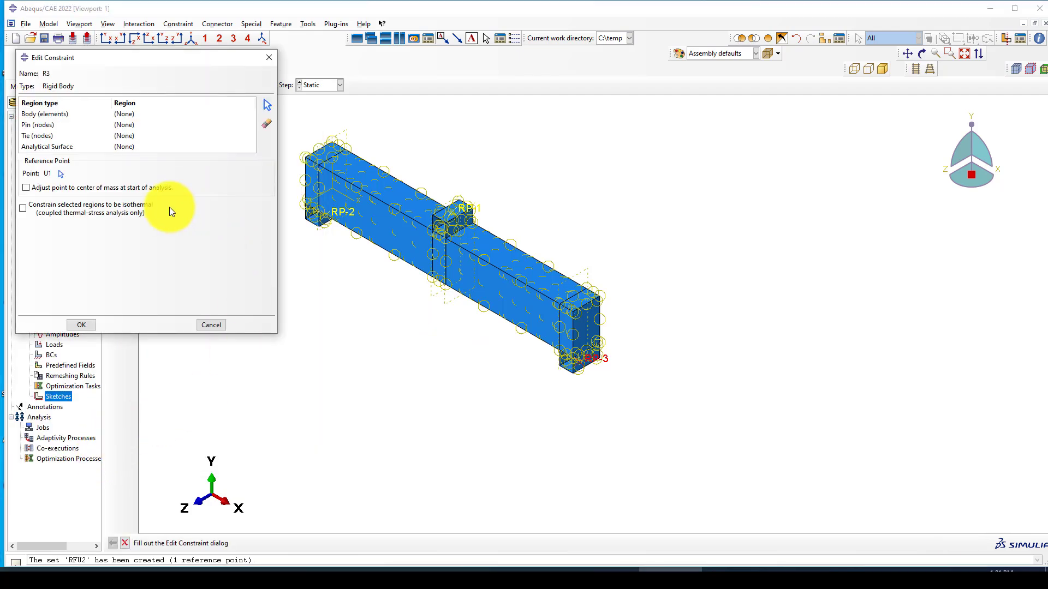
# Step: Give R3 the analytical surface near RP-3 and create the constraint
pyautogui.click(98, 147)
pyautogui.click(267, 105)
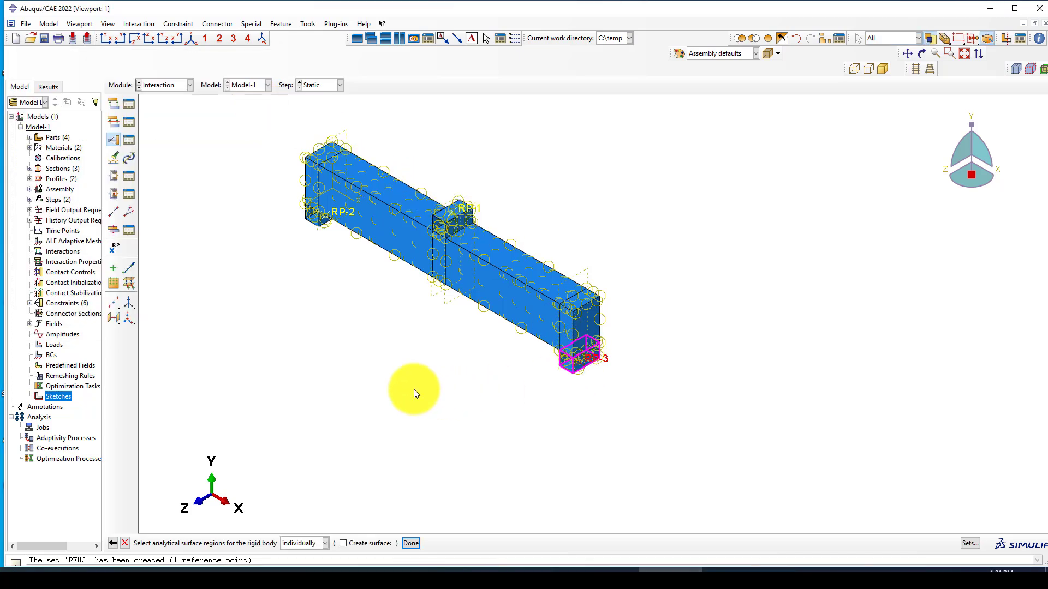
pyautogui.middleClick(413, 389)
pyautogui.click(303, 542)
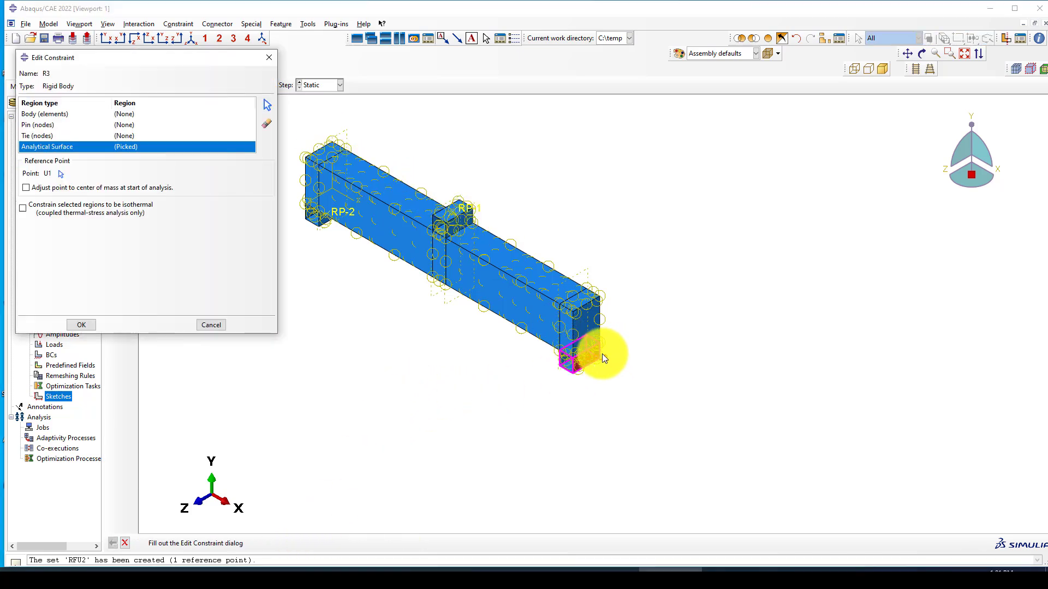
pyautogui.click(81, 325)
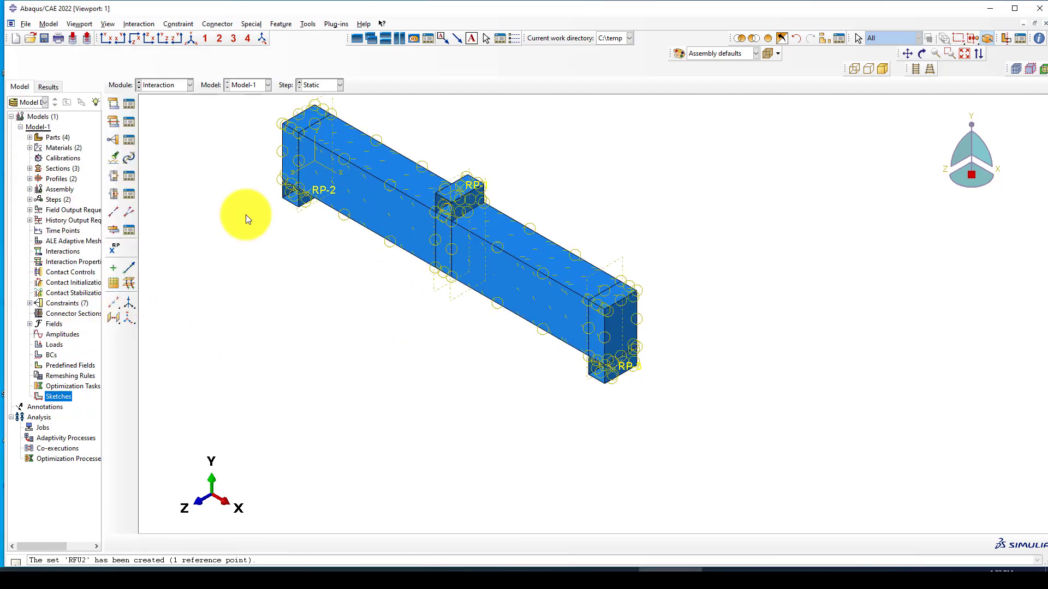
# Step: Review EMMB, R1, R2 and R3 in the Constraint Manager, then dismiss it
pyautogui.click(123, 140)
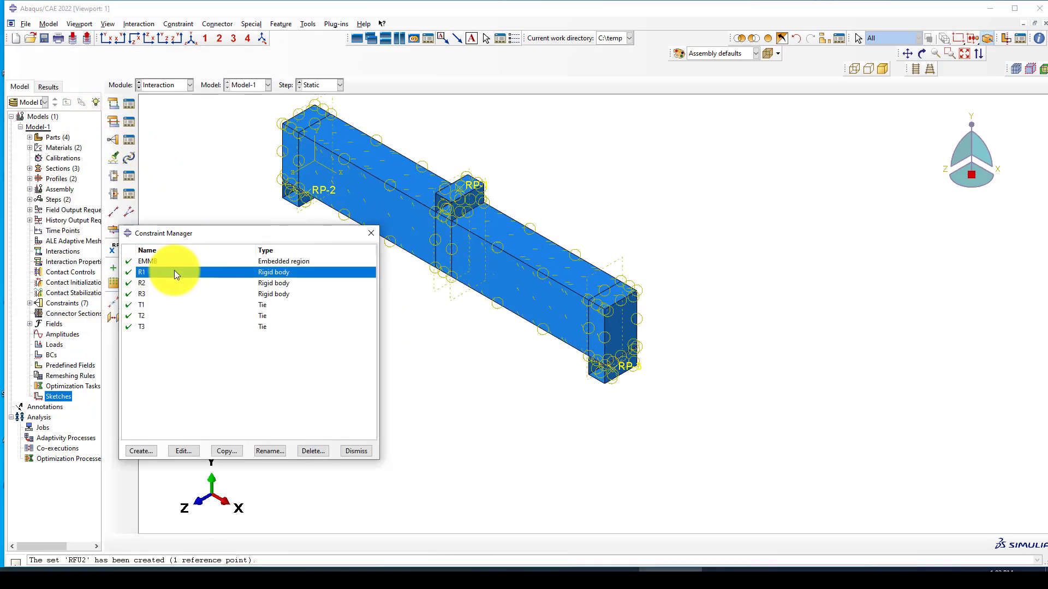
pyautogui.click(172, 263)
pyautogui.click(184, 450)
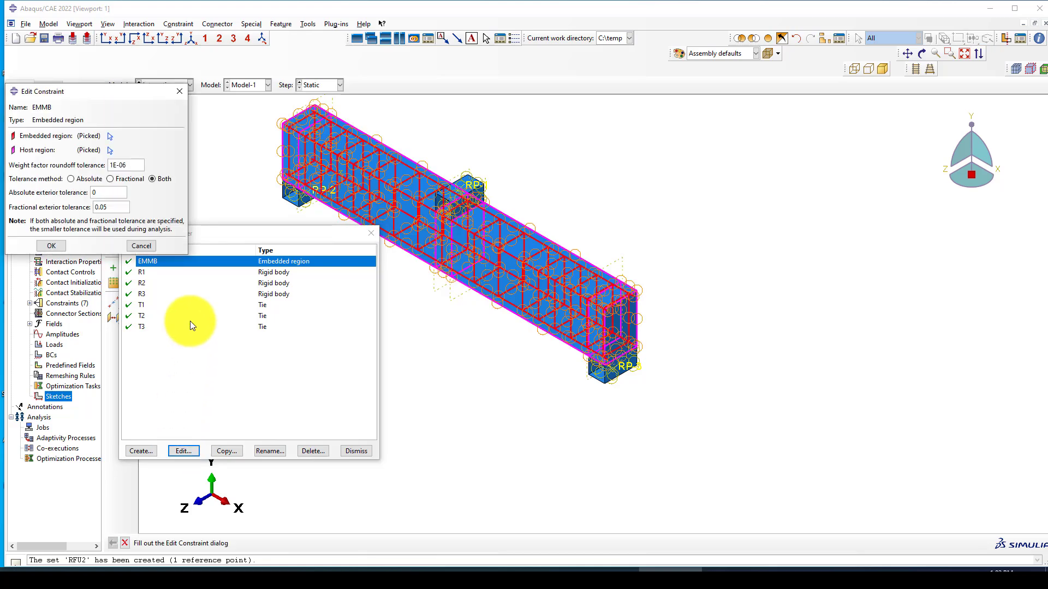
pyautogui.click(178, 92)
pyautogui.click(166, 272)
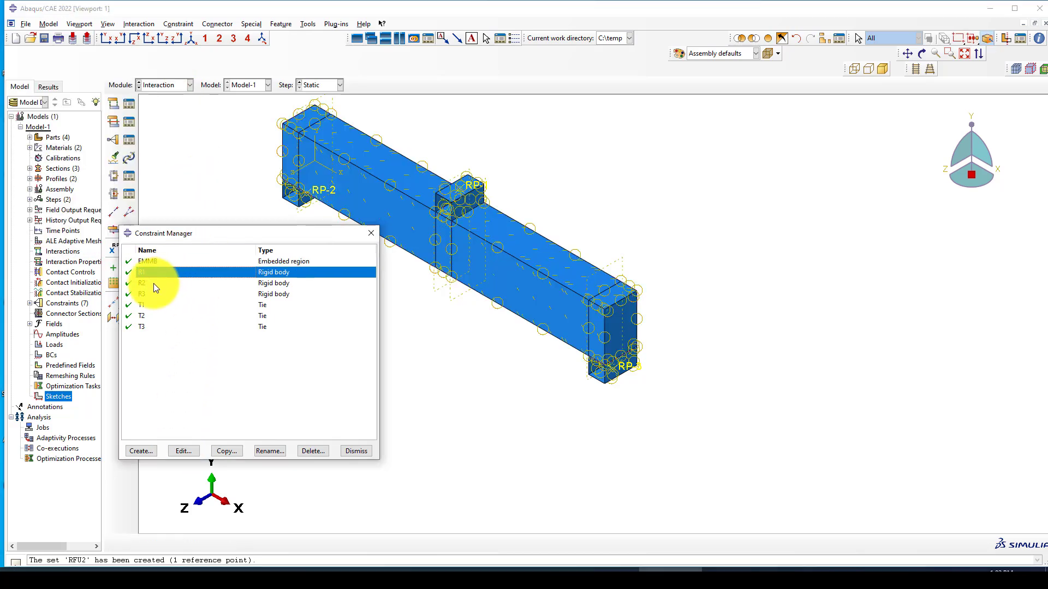
pyautogui.click(153, 283)
pyautogui.click(154, 294)
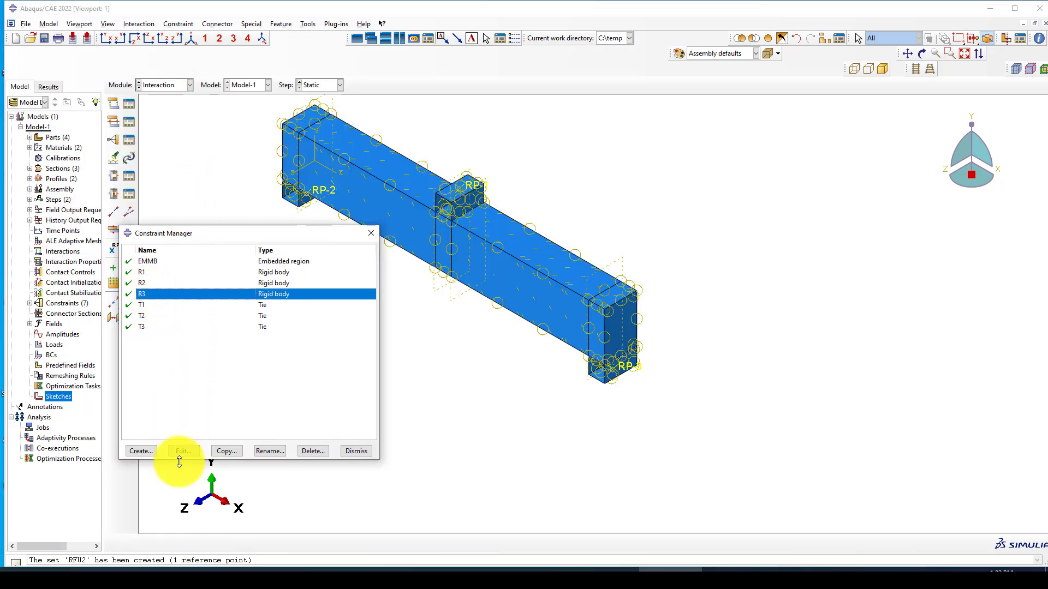
pyautogui.click(362, 452)
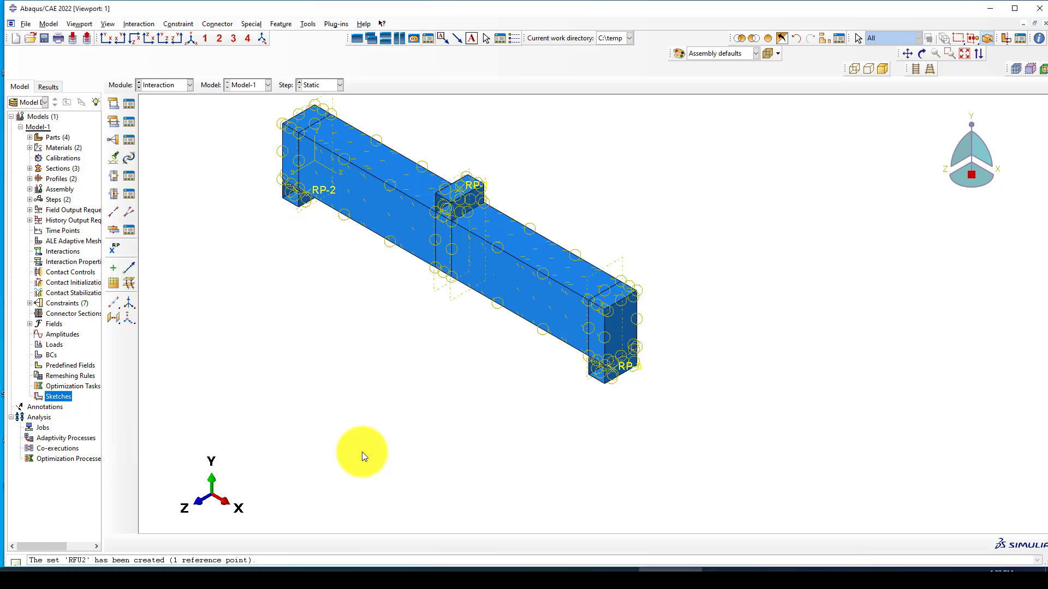
pyautogui.click(168, 87)
# Step: Switch to the Load module and open the Boundary Condition Manager
pyautogui.click(164, 153)
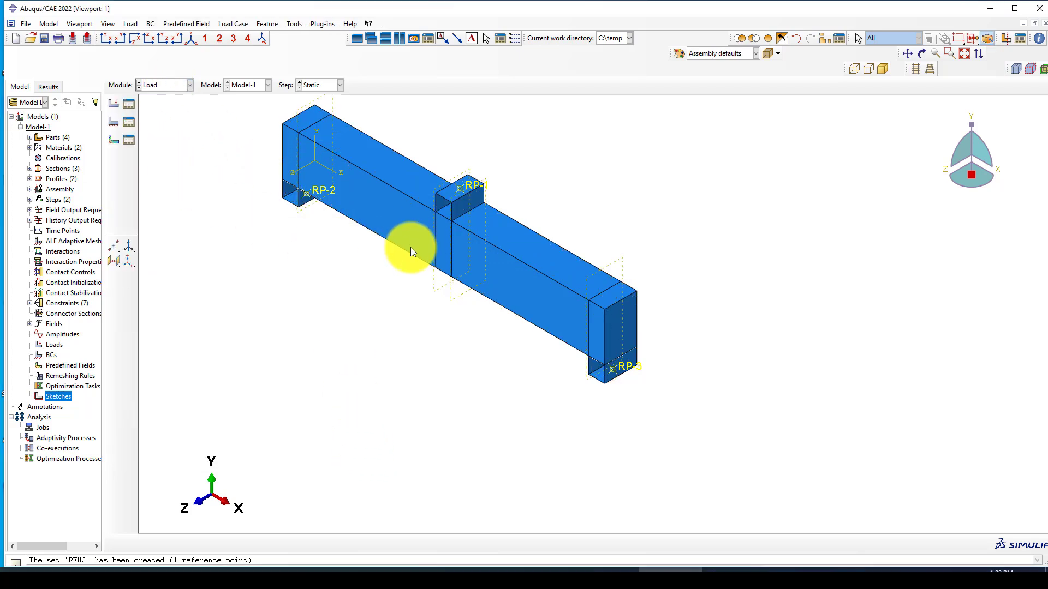
pyautogui.click(127, 122)
pyautogui.moveTo(367, 183); pyautogui.dragTo(364, 234)
pyautogui.scroll(-4, 761, 204)
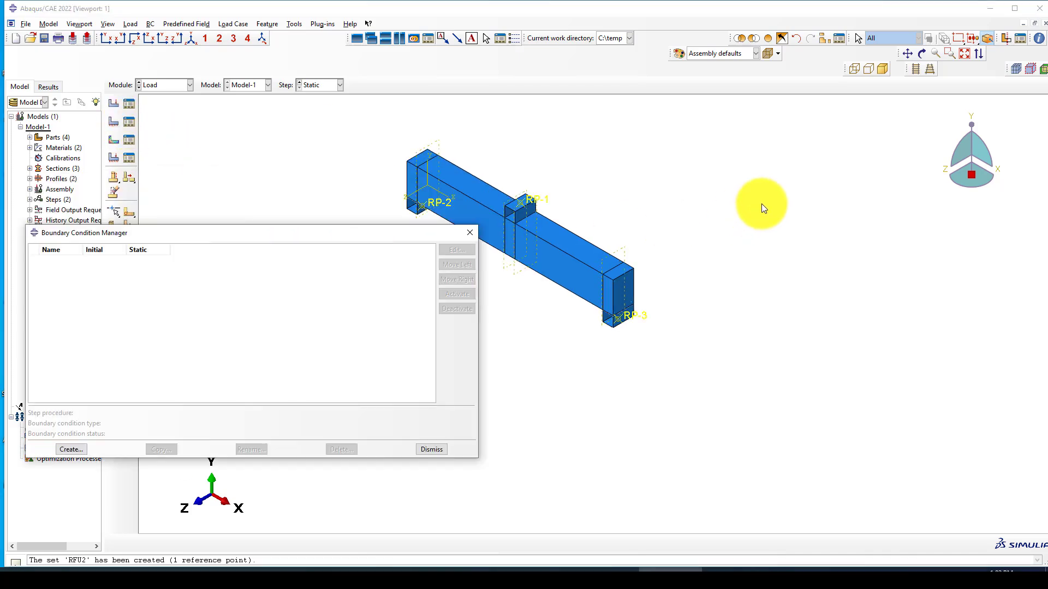
pyautogui.scroll(2, 538, 235)
pyautogui.scroll(1, 538, 235)
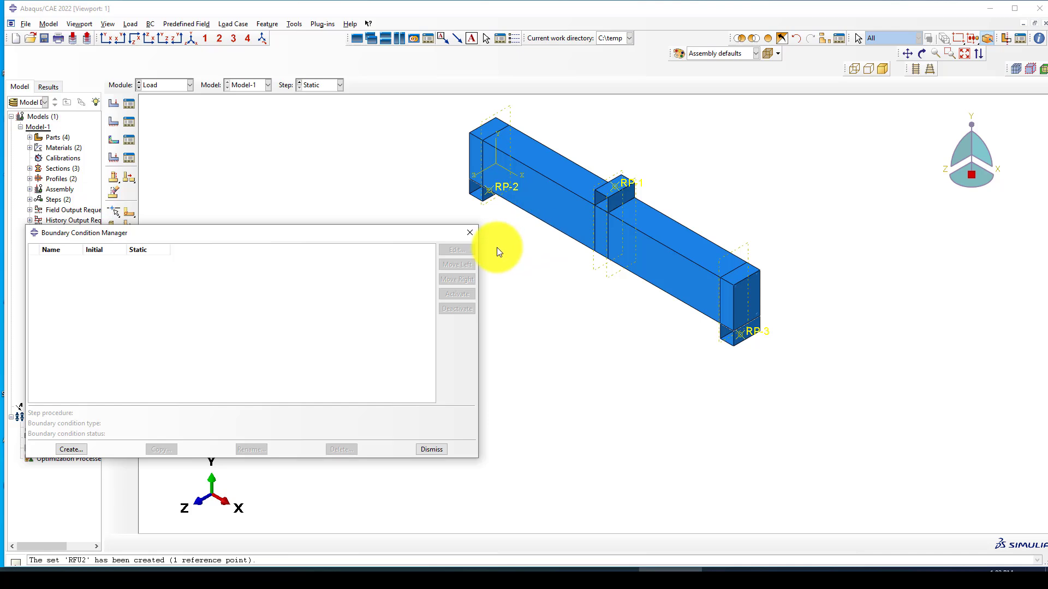
pyautogui.scroll(-1, 699, 232)
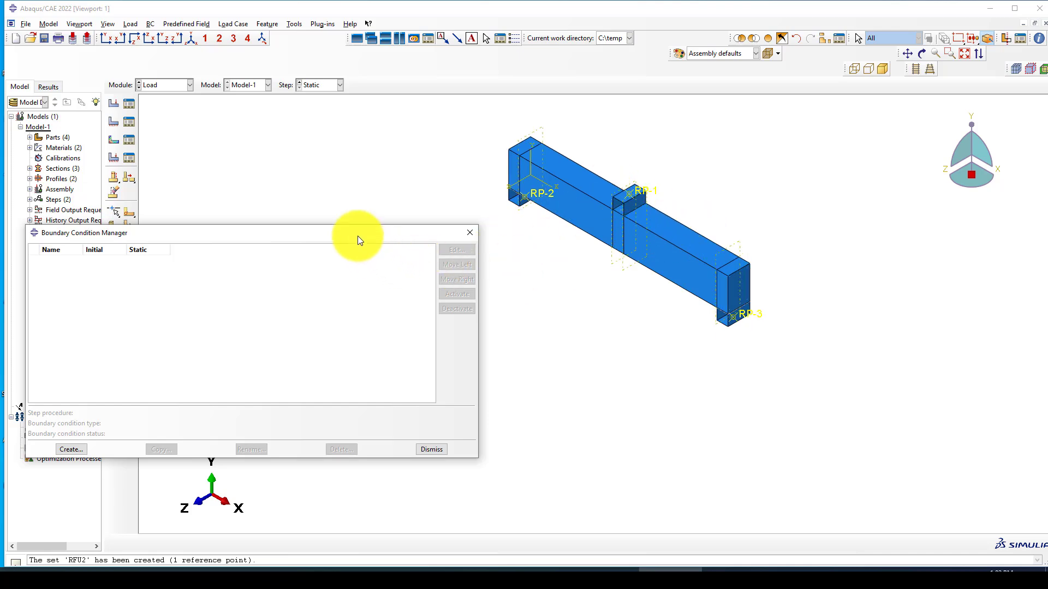
pyautogui.moveTo(358, 234); pyautogui.dragTo(377, 227)
pyautogui.scroll(-3, 716, 217)
pyautogui.scroll(3, 460, 214)
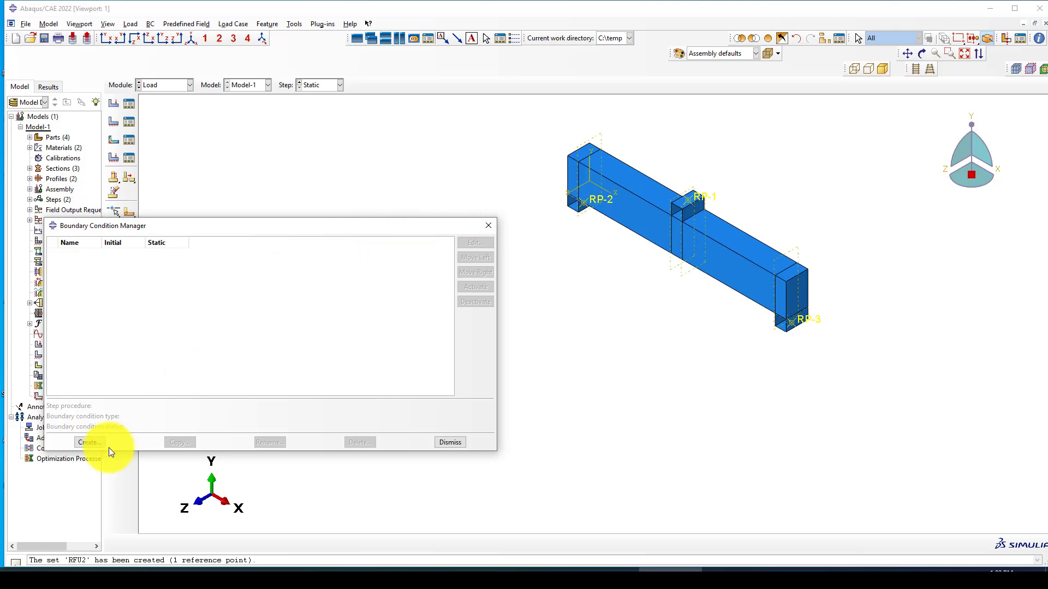
# Step: Start a new boundary condition named BC in the Initial step
pyautogui.click(85, 441)
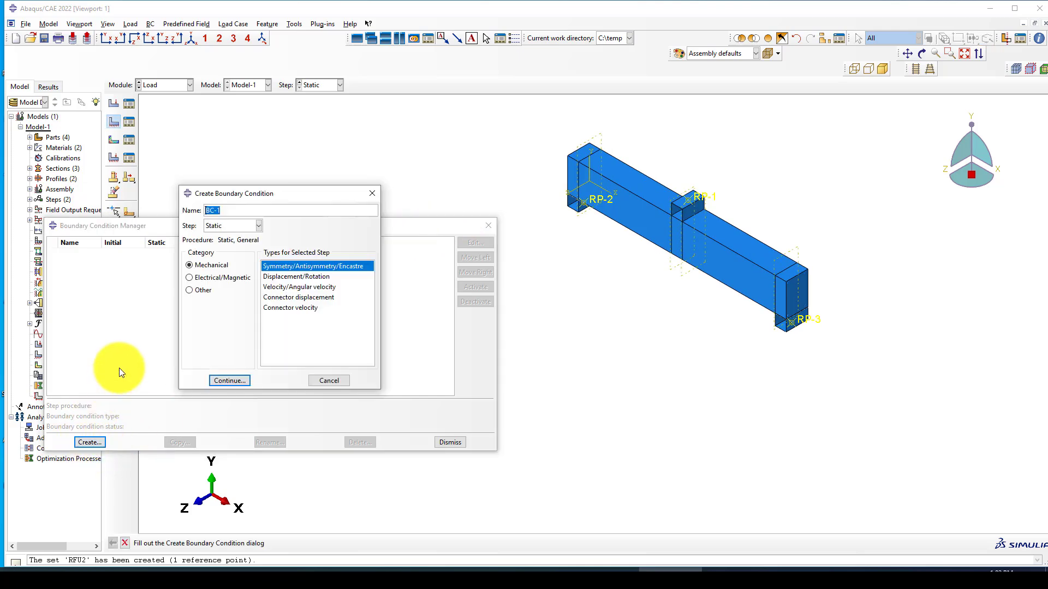
pyautogui.write('P')
pyautogui.press('BackSpace')
pyautogui.click(224, 224)
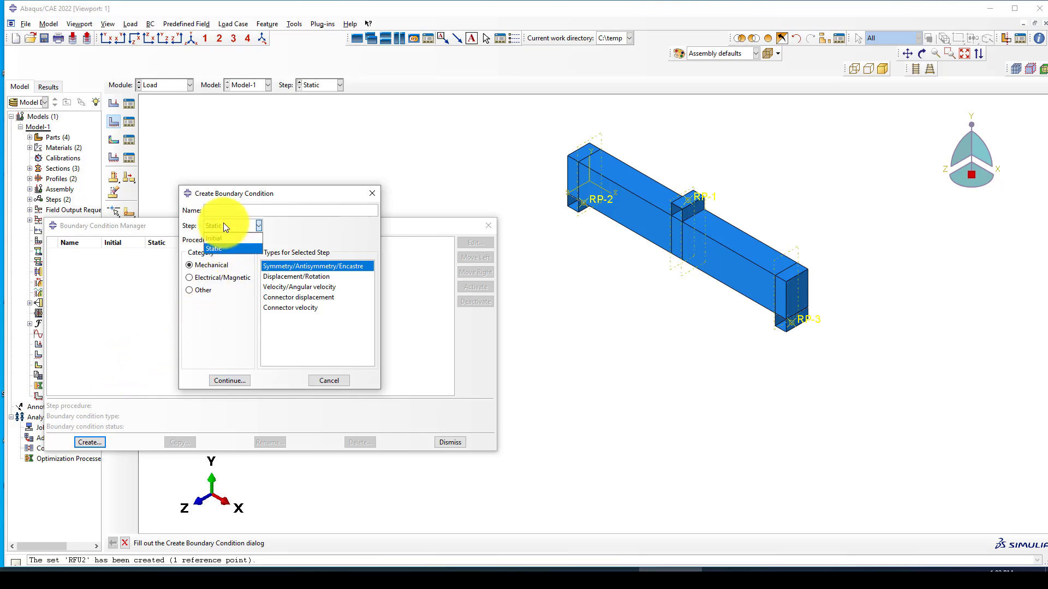
pyautogui.click(220, 235)
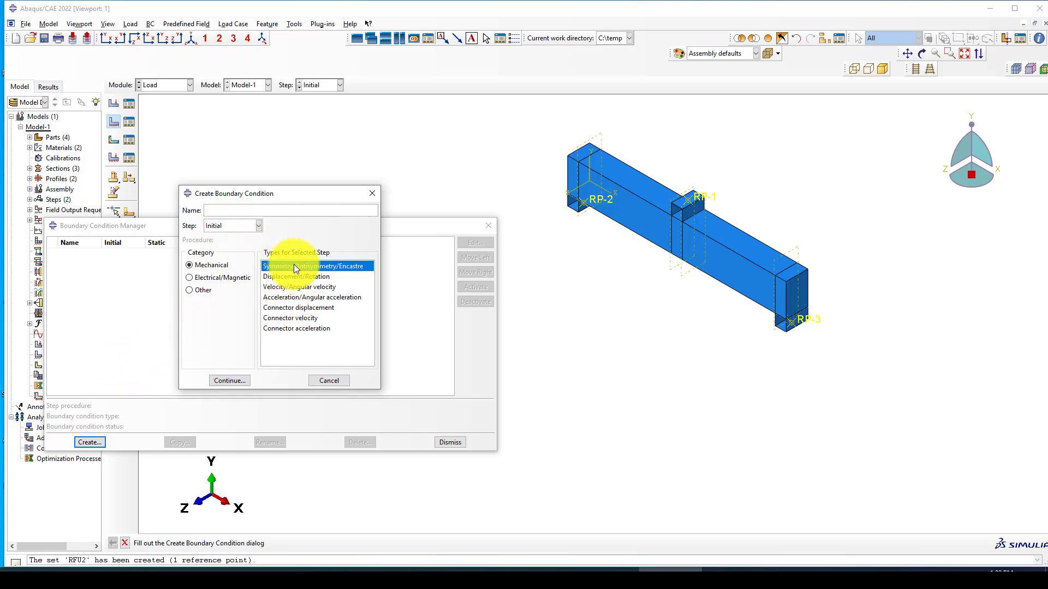
pyautogui.click(239, 212)
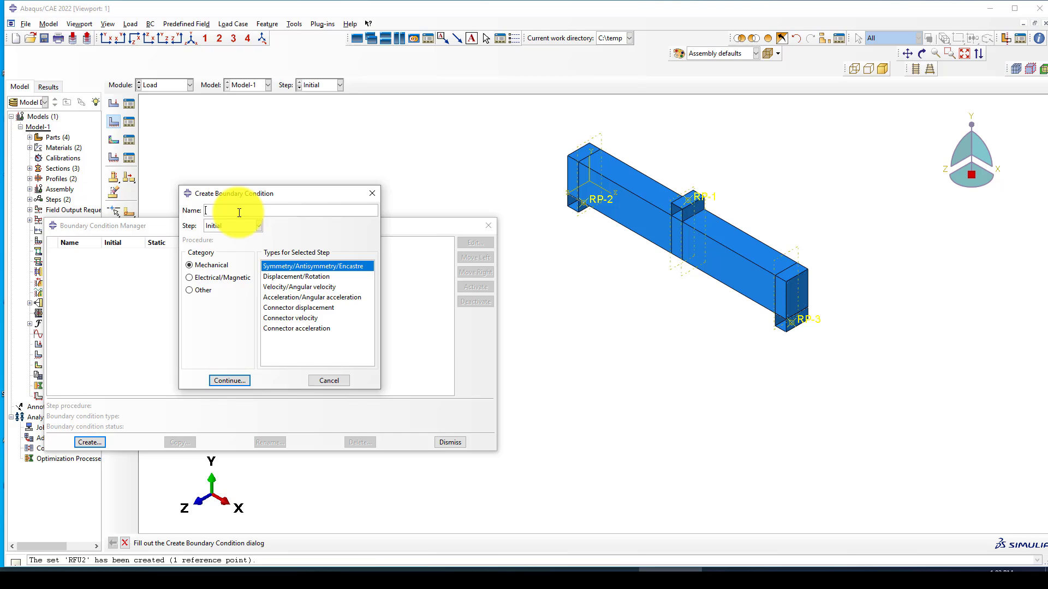
pyautogui.write('BC')
# Step: Make BC a Symmetry/Antisymmetry/Encastre condition pinning RP-2
pyautogui.doubleClick(293, 276)
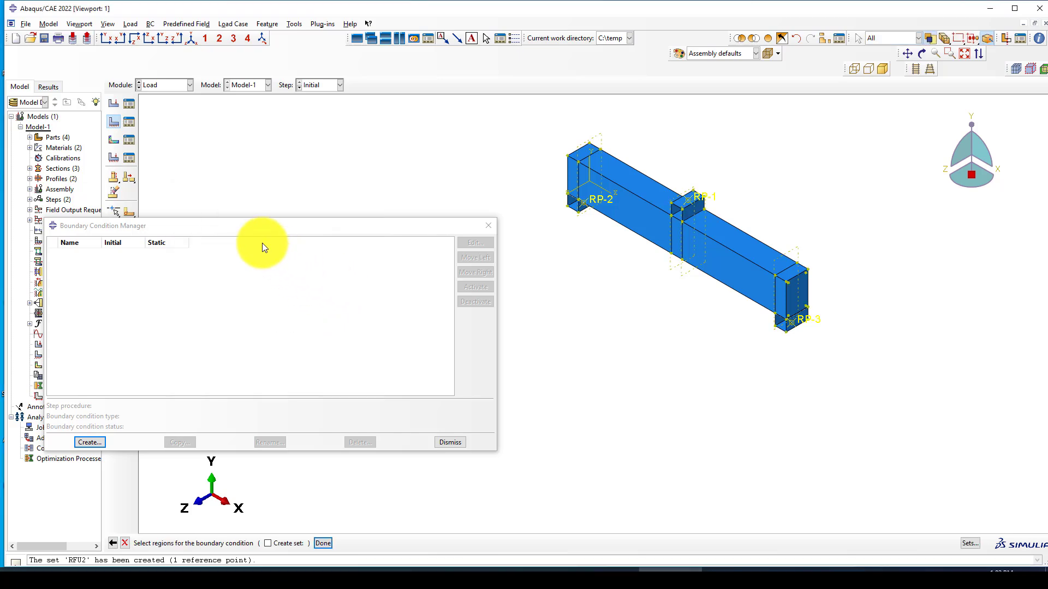
pyautogui.click(113, 543)
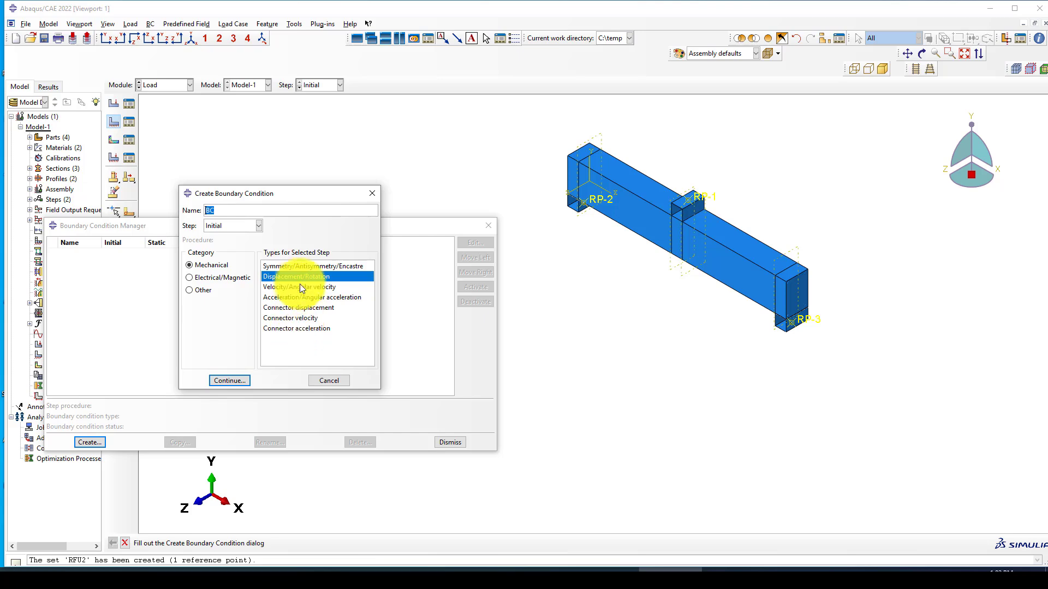
pyautogui.click(300, 266)
pyautogui.click(236, 381)
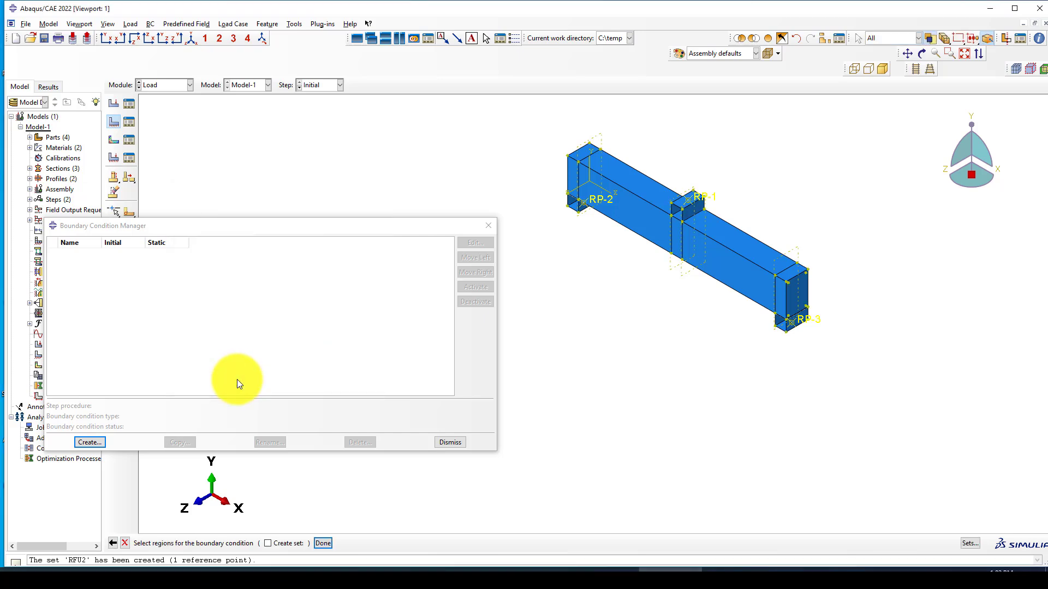
pyautogui.scroll(2, 837, 331)
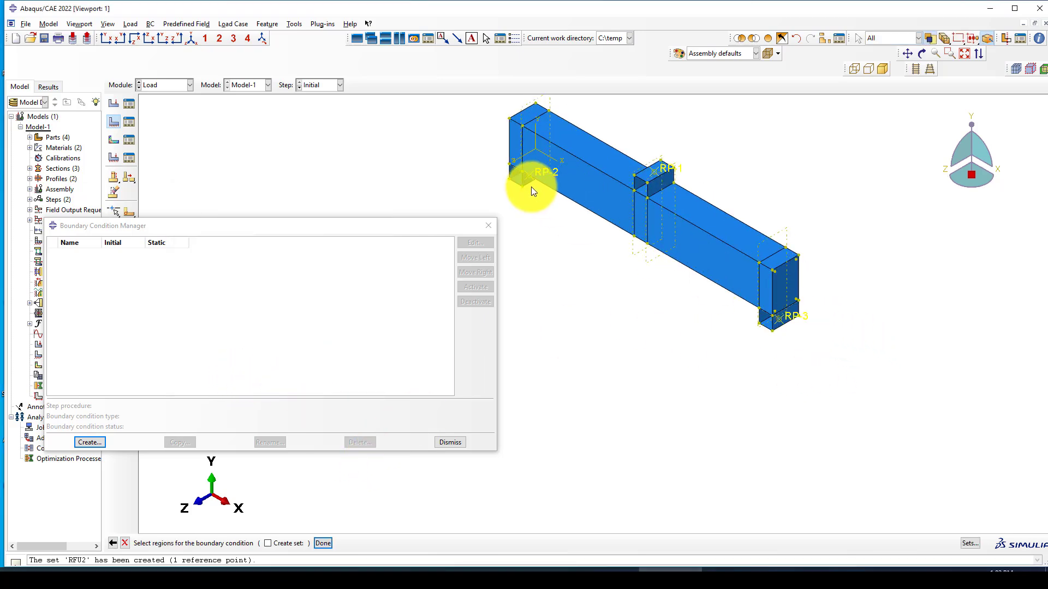
pyautogui.middleClick(574, 279)
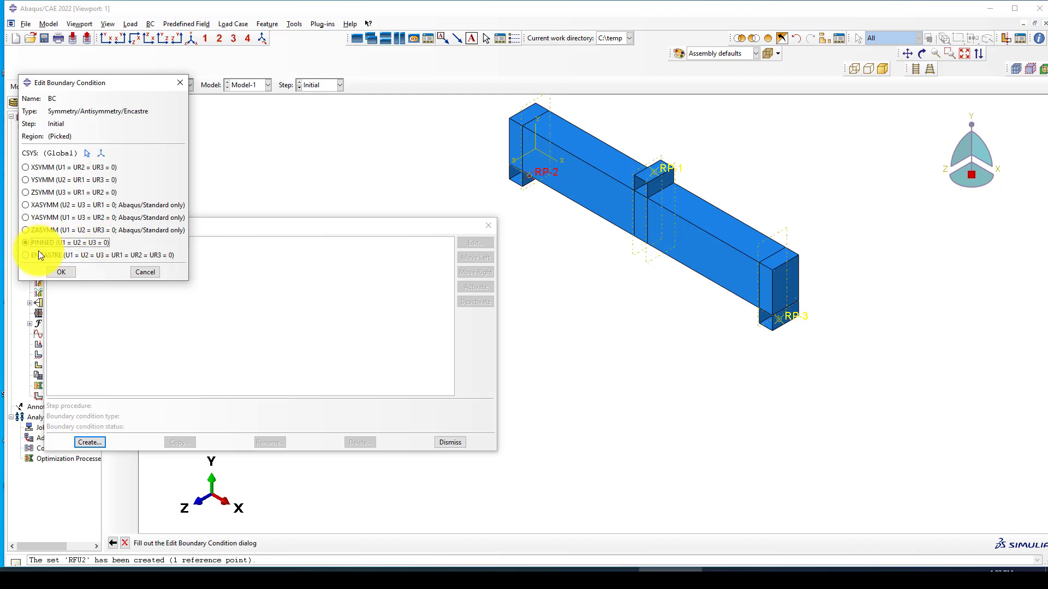
pyautogui.click(65, 272)
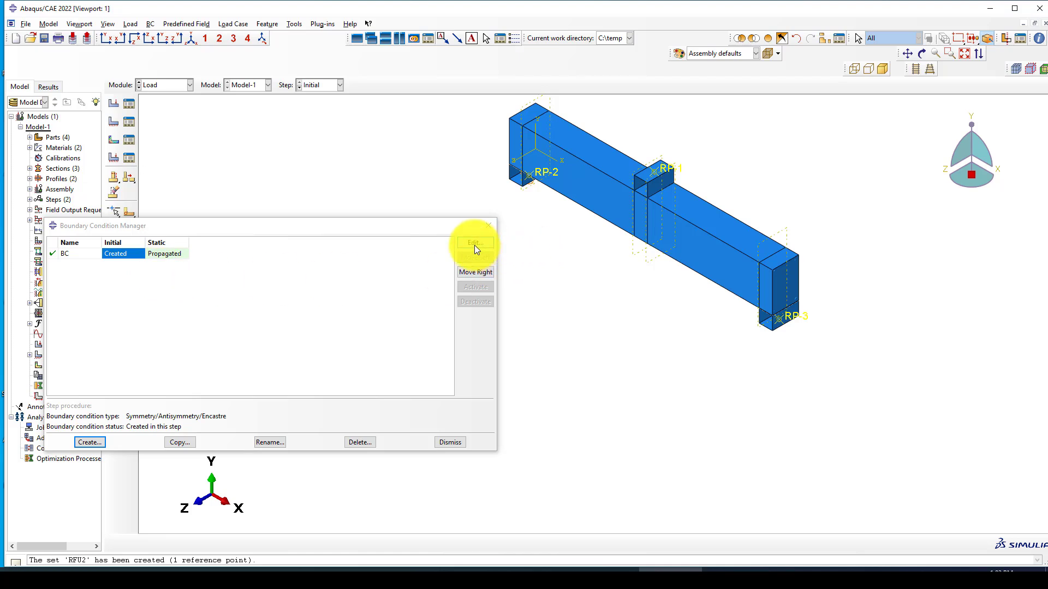
# Step: Rename the boundary condition to Pinned
pyautogui.click(270, 442)
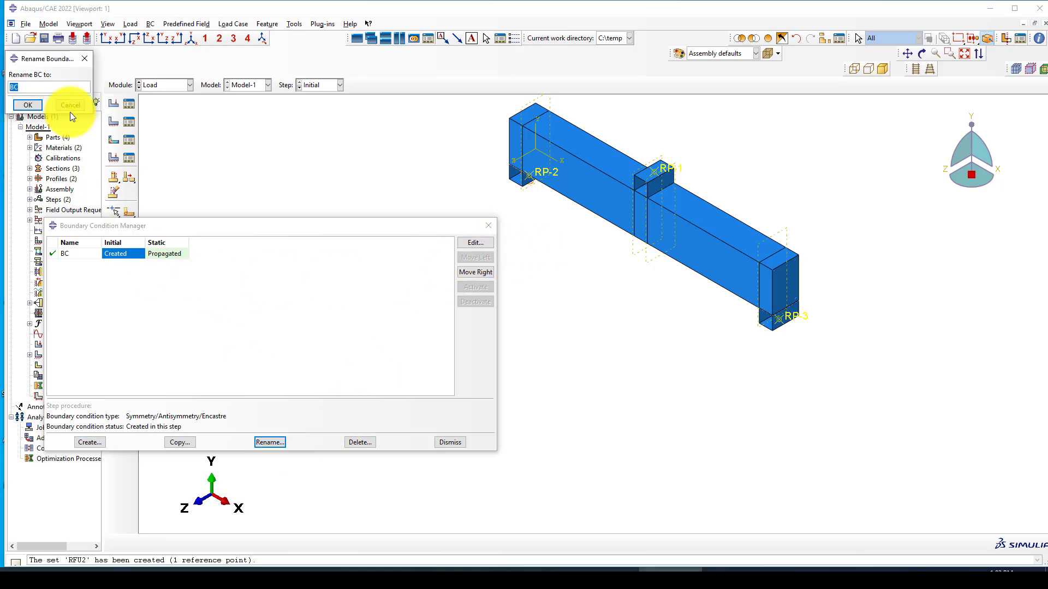
pyautogui.write('Pinned')
pyautogui.click(19, 105)
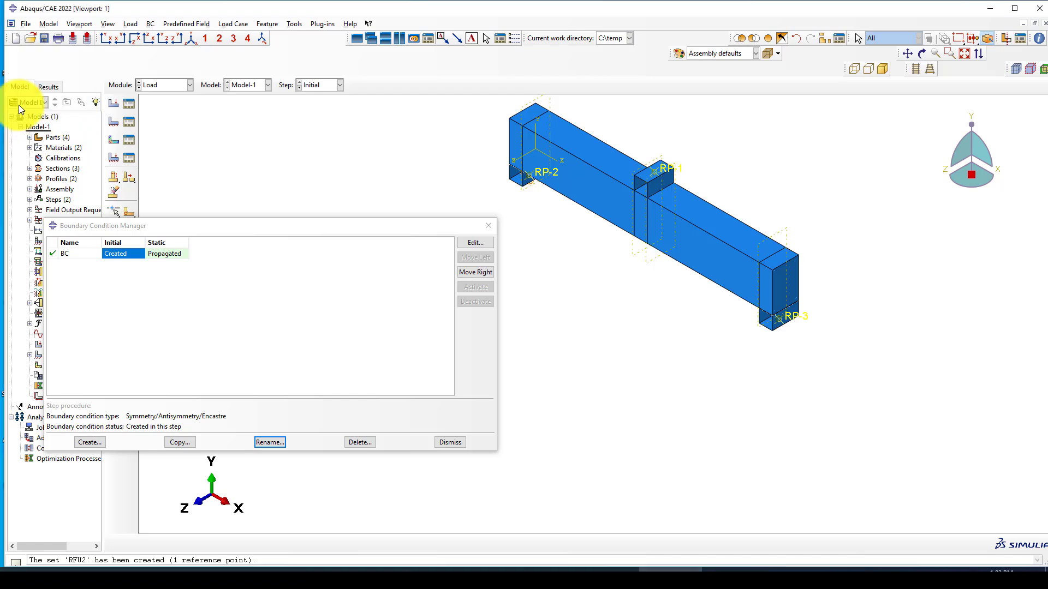
pyautogui.click(89, 443)
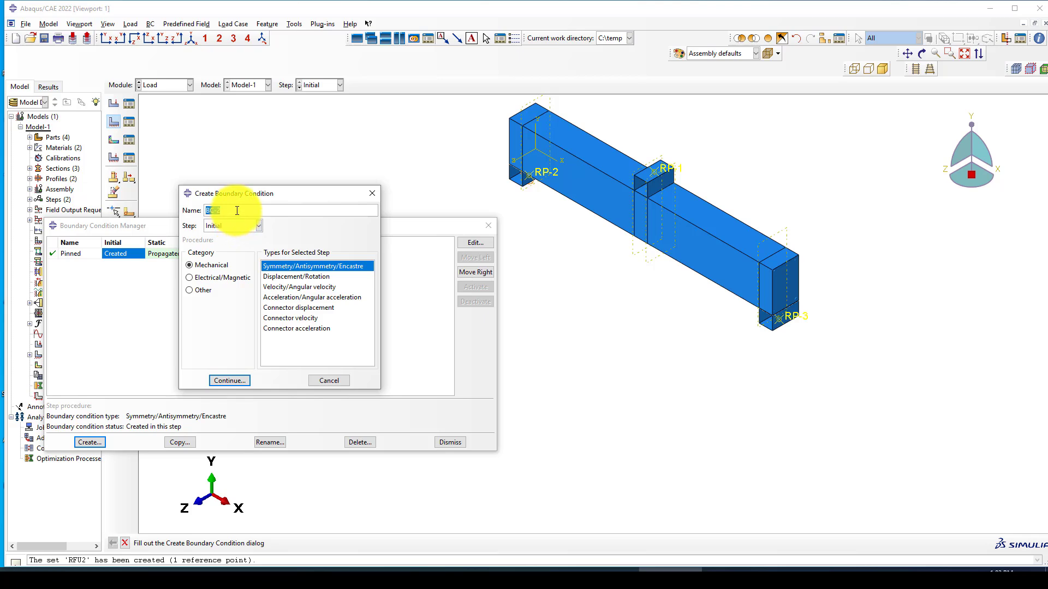
# Step: Create the Displacement/Rotation boundary condition Roller at RP-3 in the Initial step
pyautogui.write('Roller')
pyautogui.click(290, 276)
pyautogui.click(235, 381)
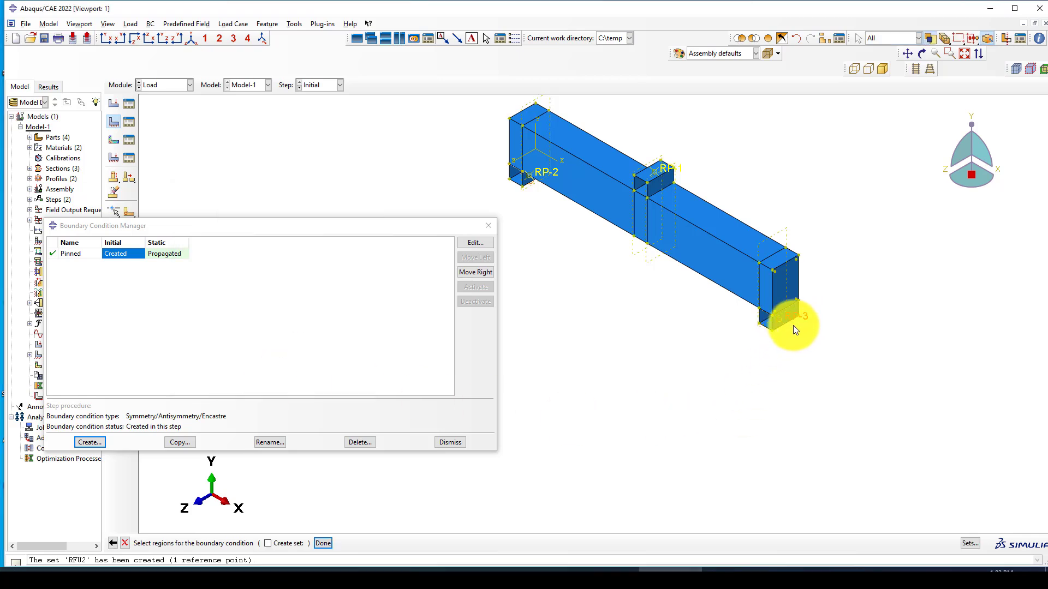
pyautogui.middleClick(679, 352)
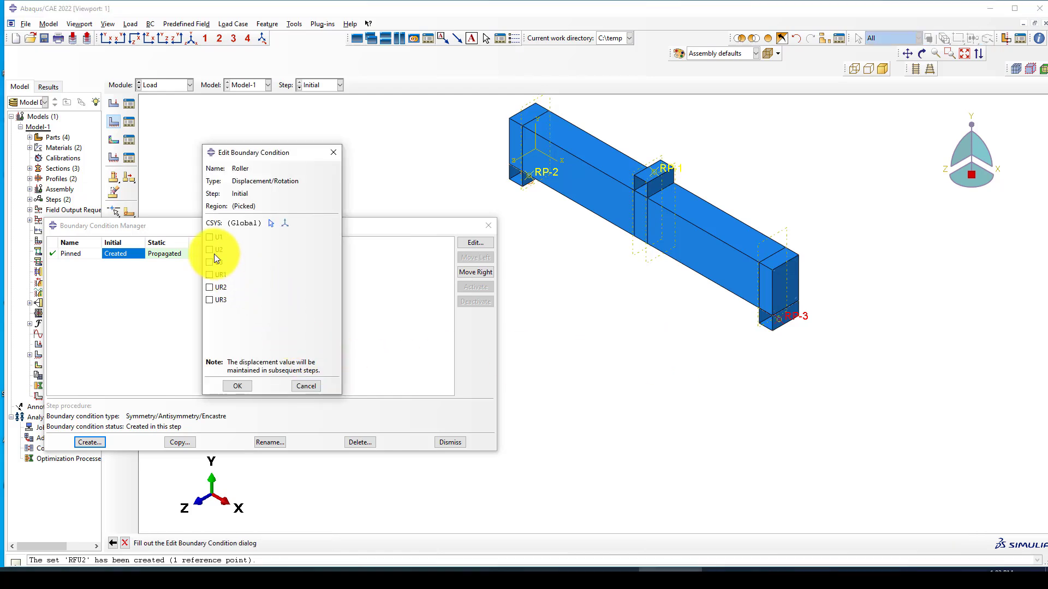
pyautogui.click(238, 386)
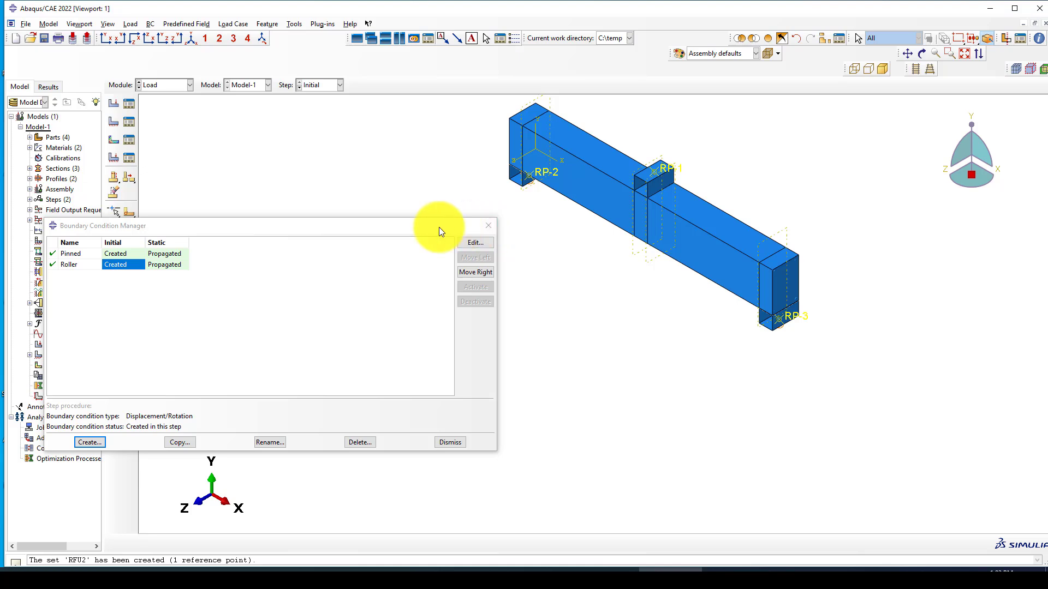
# Step: Create Static-step boundary condition Push on set RFU2 with U2 = -30
pyautogui.click(82, 441)
pyautogui.click(237, 226)
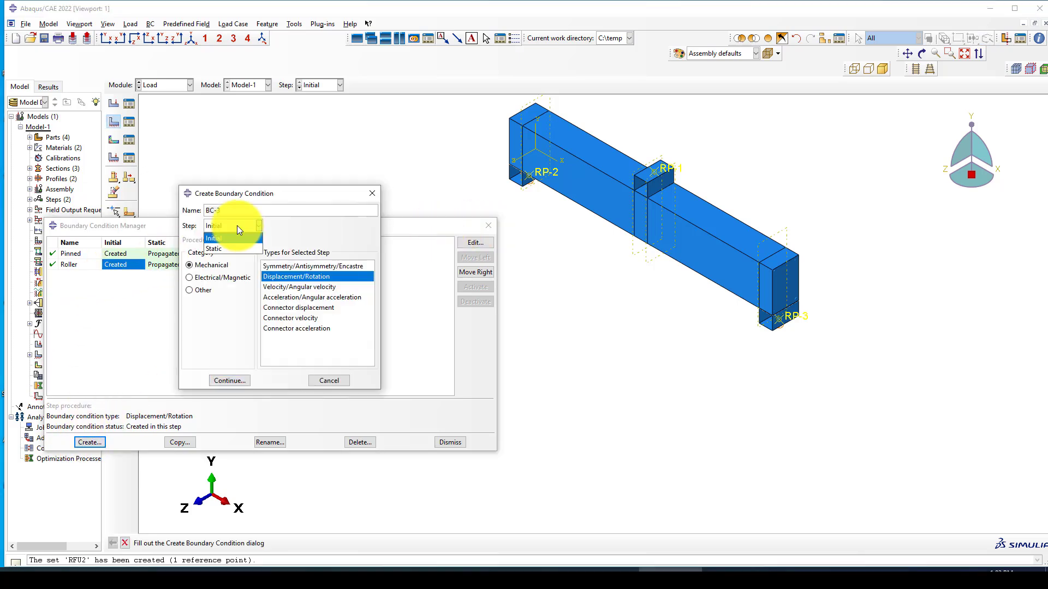
pyautogui.click(230, 250)
pyautogui.doubleClick(200, 210)
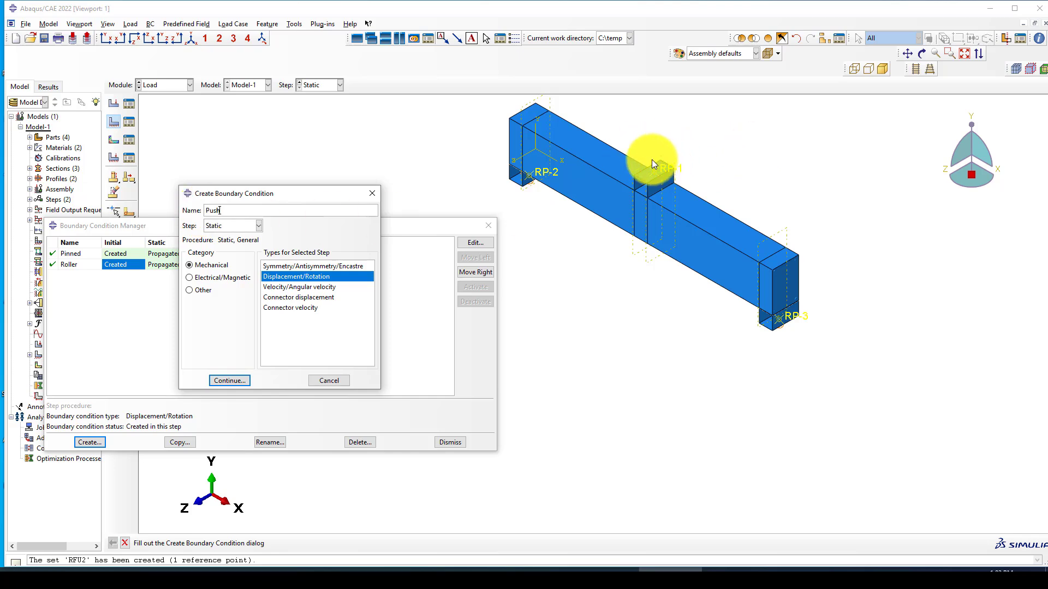
pyautogui.click(229, 382)
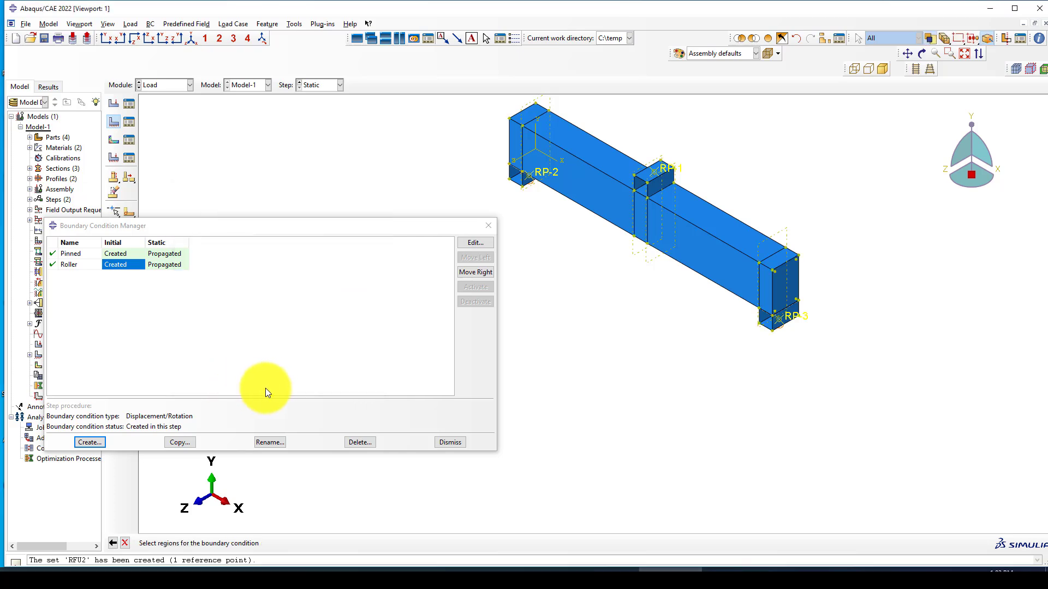
pyautogui.click(970, 542)
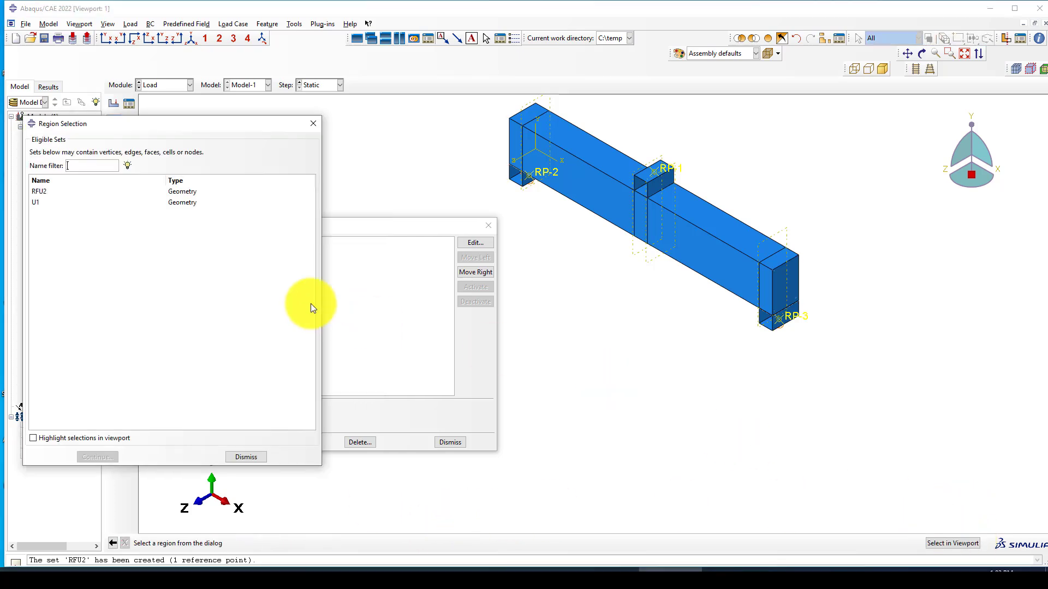
pyautogui.click(63, 194)
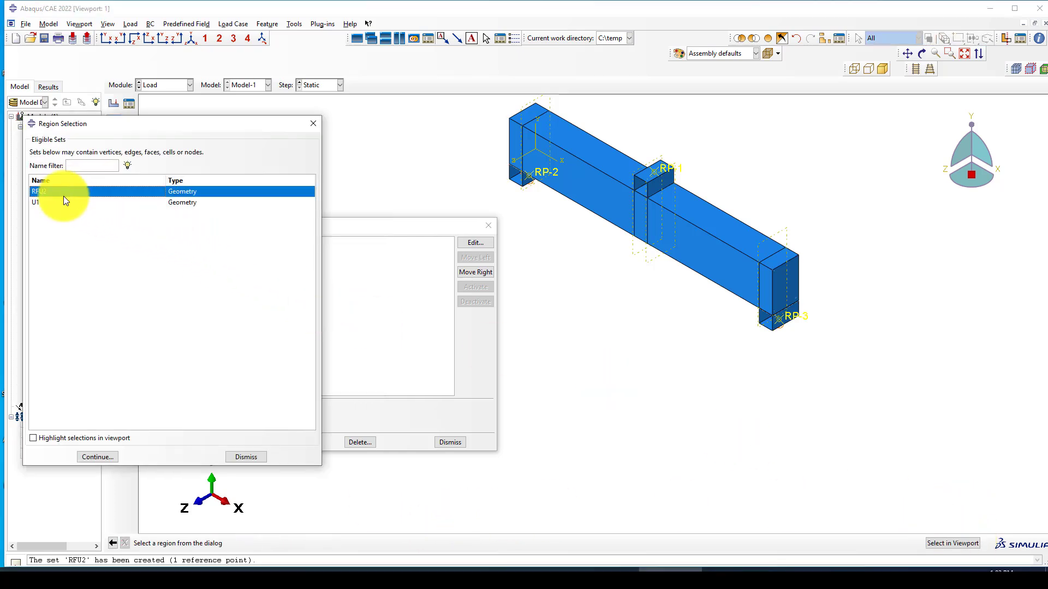
pyautogui.click(95, 458)
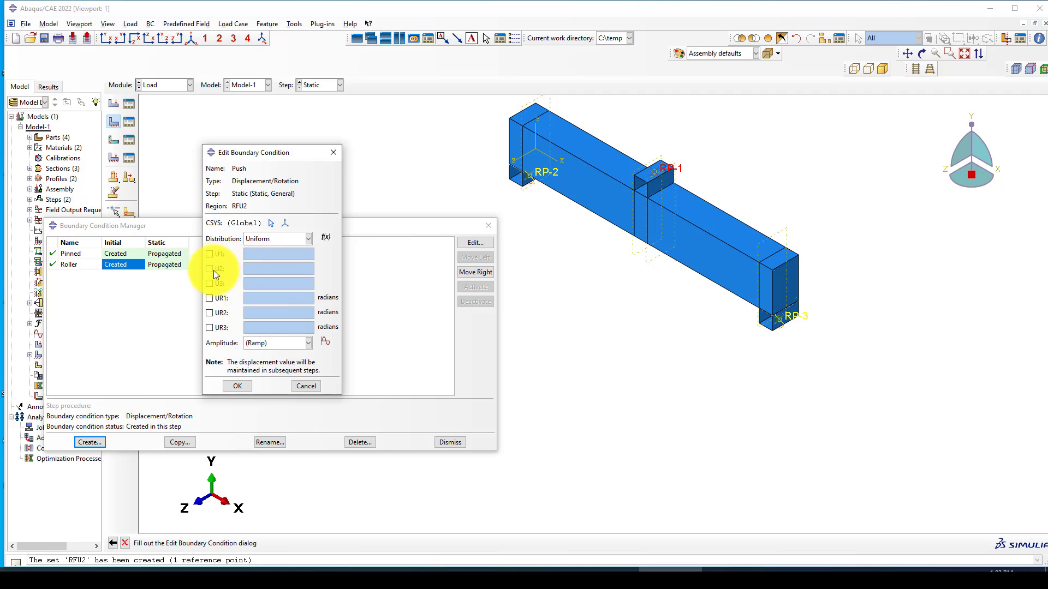
pyautogui.click(212, 269)
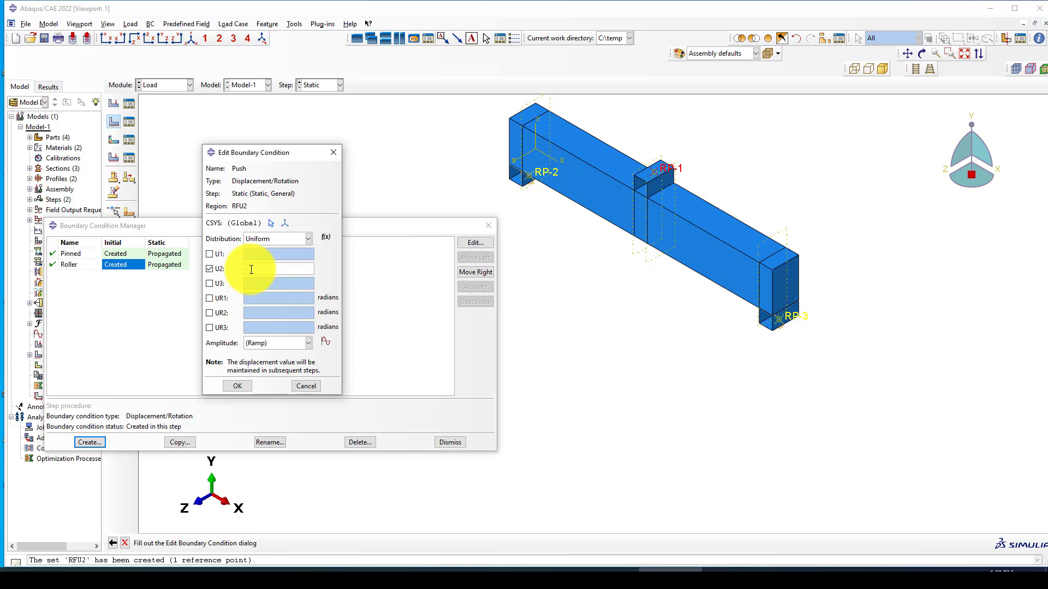
pyautogui.write('-30')
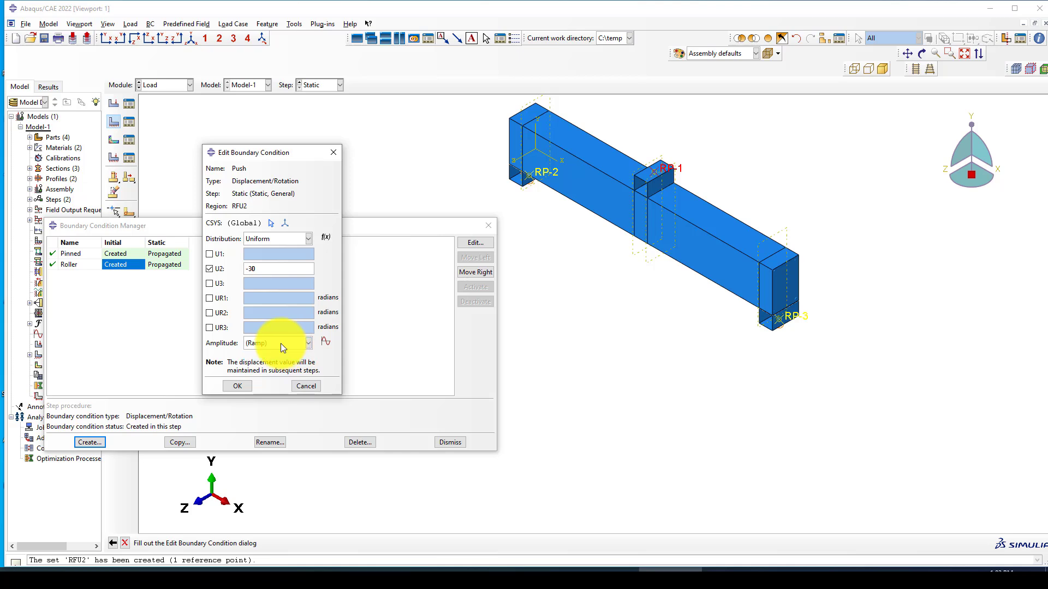
pyautogui.click(240, 386)
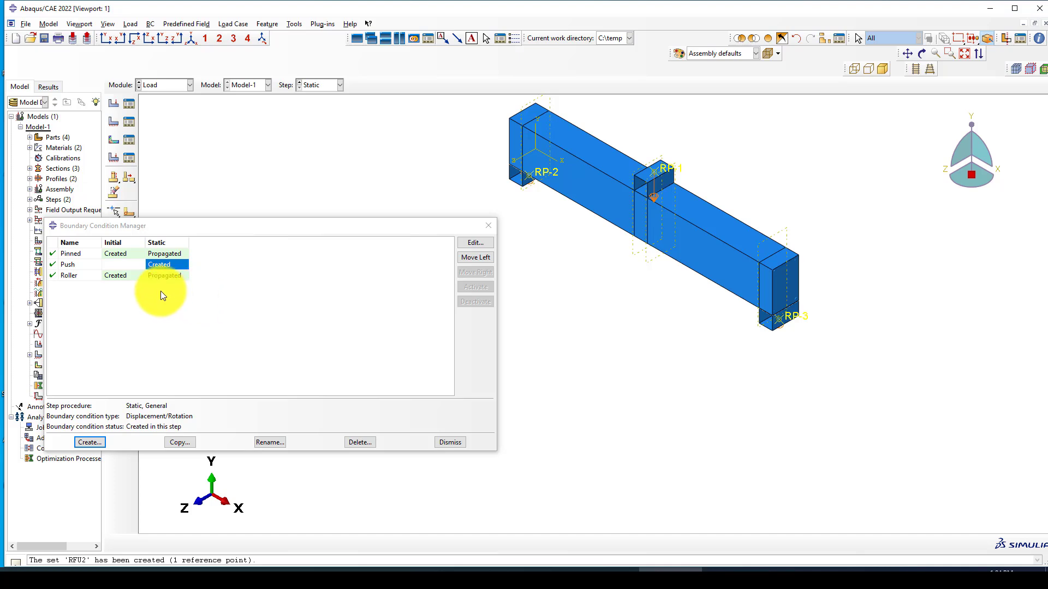
# Step: Edit Push to also fix U1, U3, UR1, UR2 and UR3 at 0
pyautogui.click(110, 275)
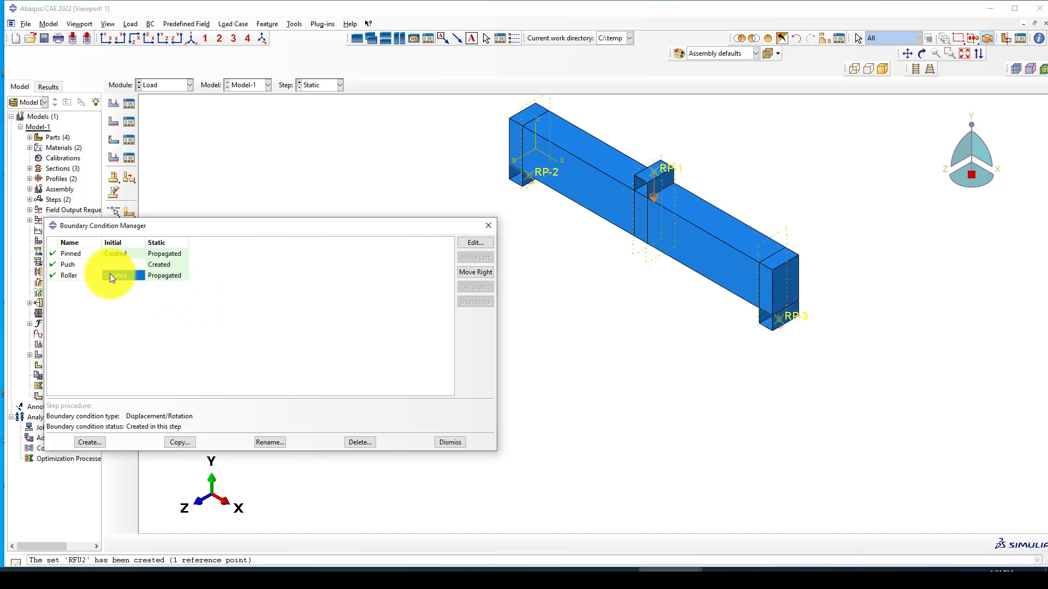
pyautogui.click(157, 265)
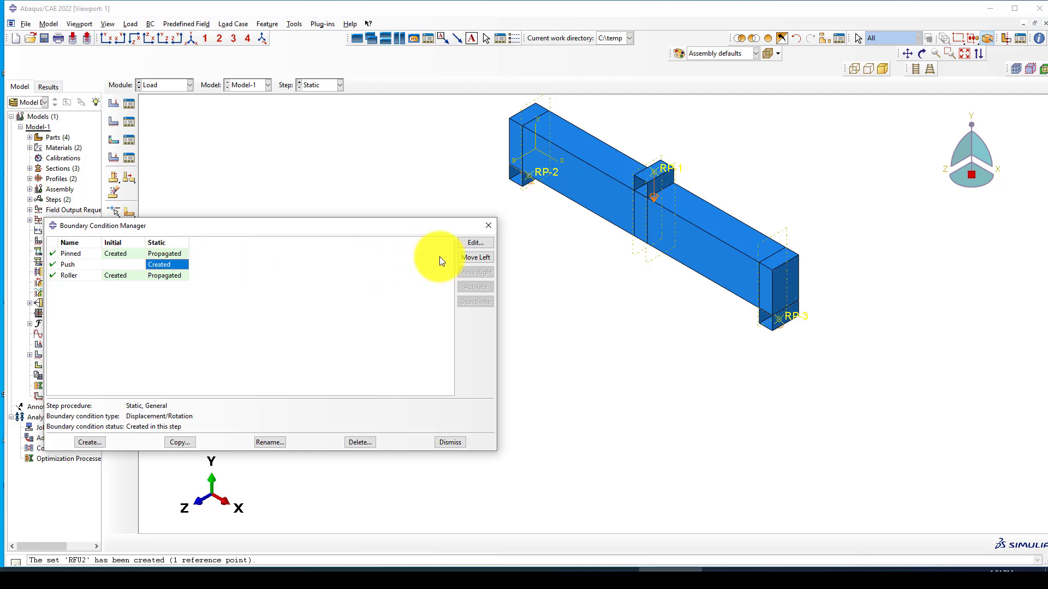
pyautogui.click(475, 243)
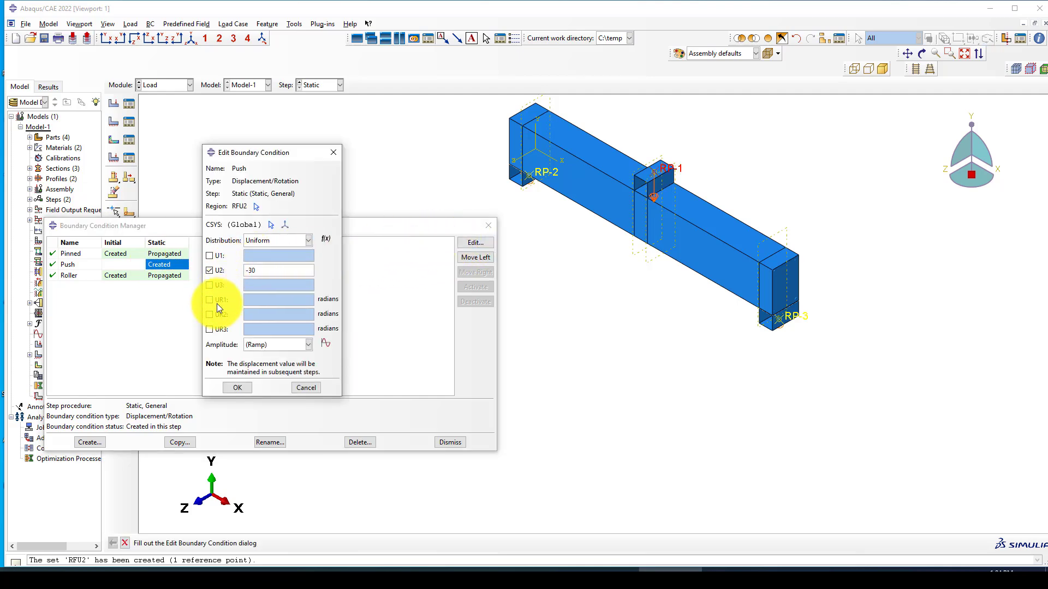
pyautogui.click(210, 330)
pyautogui.click(209, 315)
pyautogui.click(209, 299)
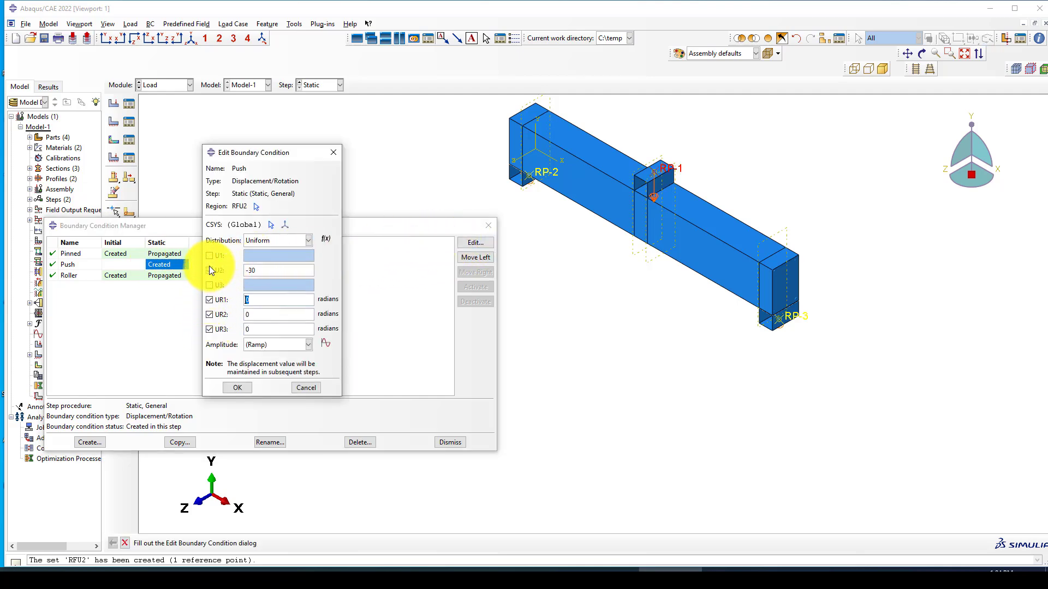
pyautogui.click(209, 286)
pyautogui.click(209, 255)
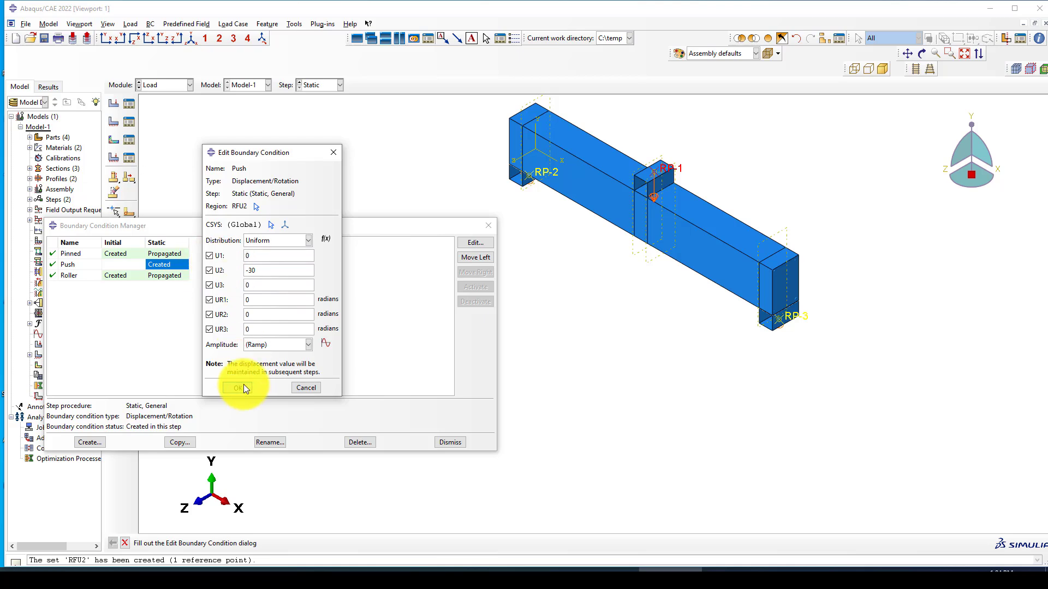
pyautogui.click(239, 387)
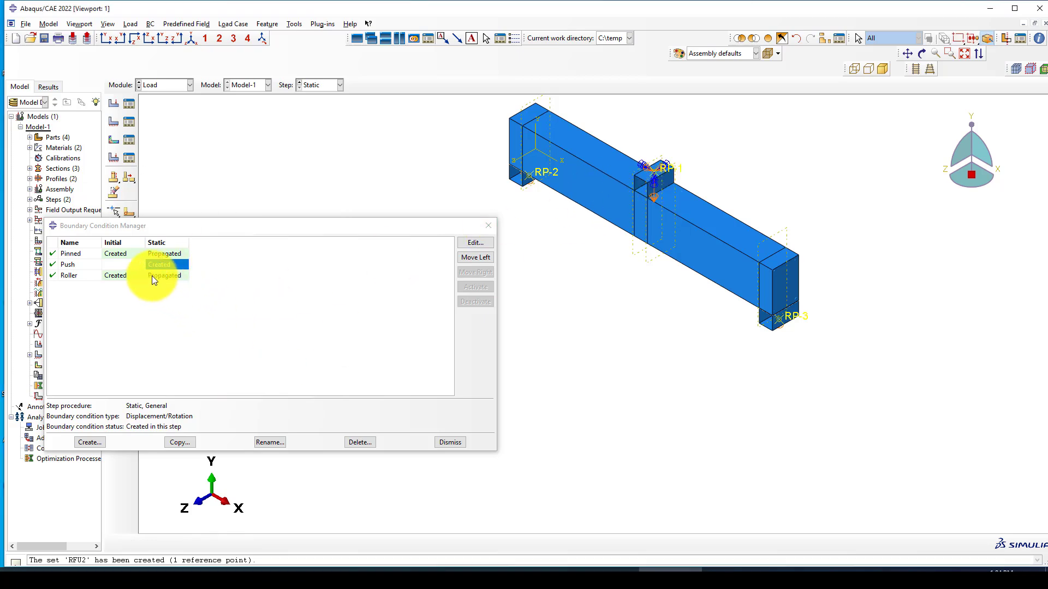
# Step: Reassign the Roller condition's region to set U1 and close the Boundary Condition Manager
pyautogui.click(121, 277)
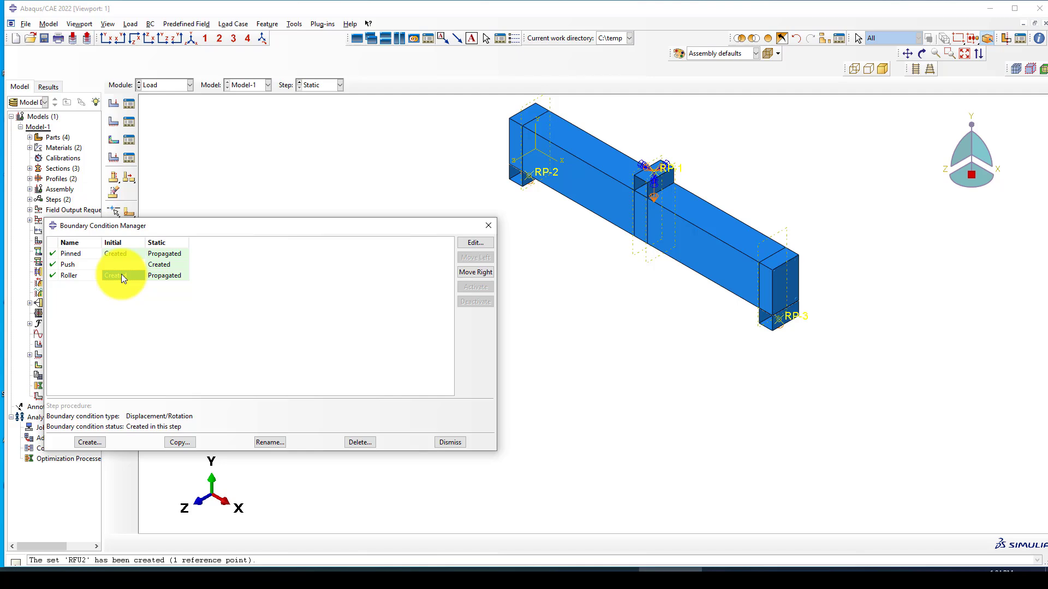
pyautogui.click(474, 245)
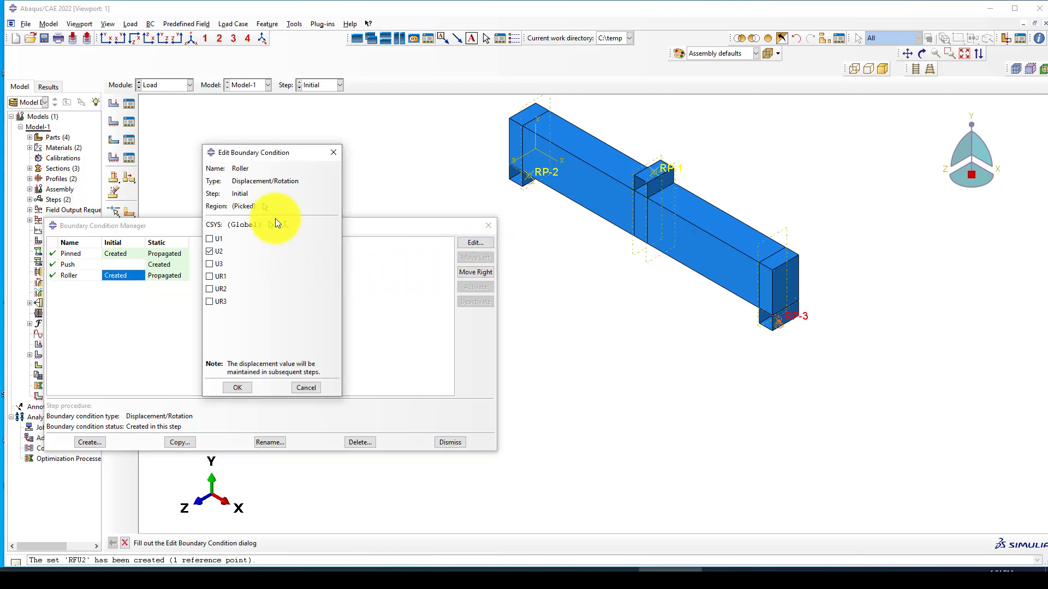
pyautogui.click(264, 206)
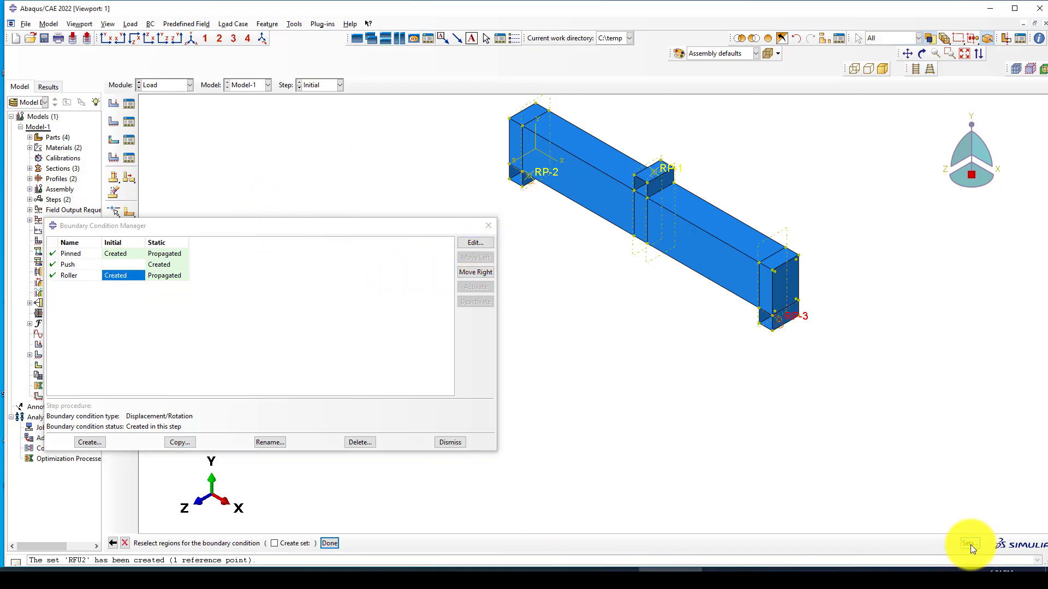
pyautogui.click(970, 545)
pyautogui.click(57, 203)
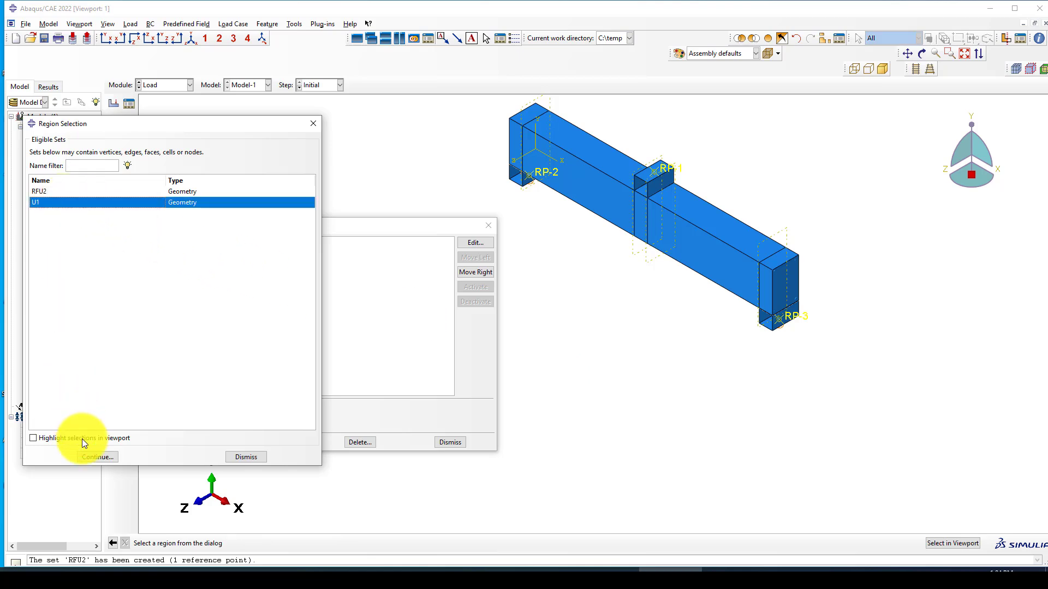
pyautogui.click(97, 457)
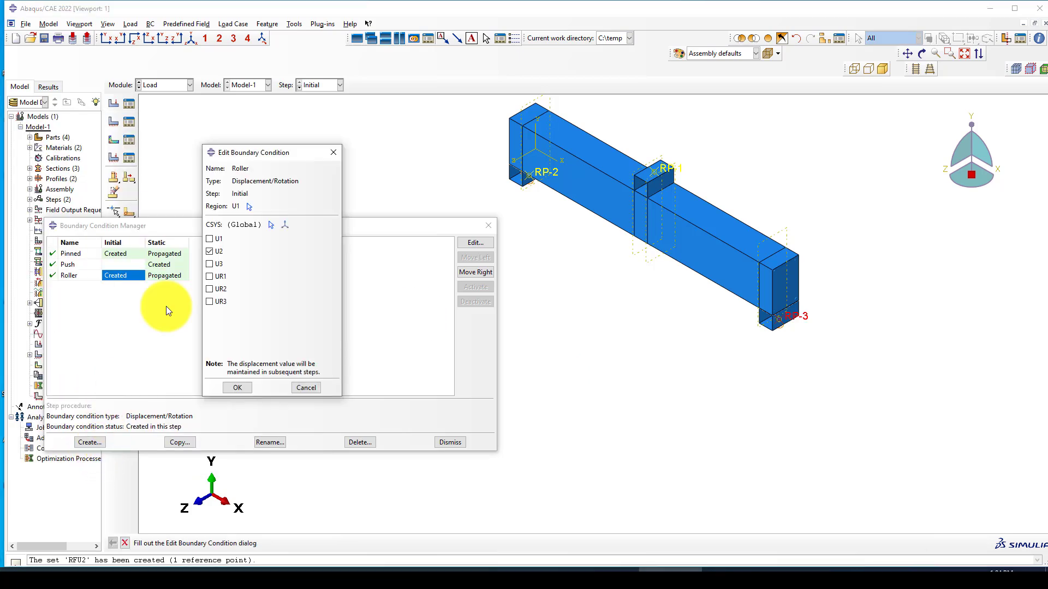
pyautogui.click(236, 388)
pyautogui.click(489, 225)
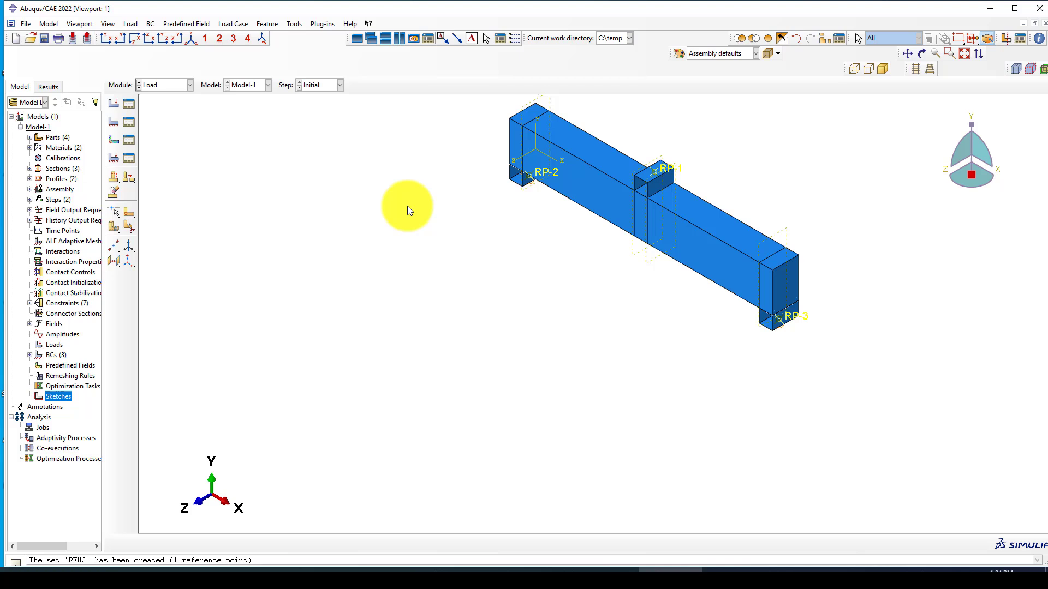
pyautogui.click(167, 87)
# Step: In the Mesh module, seed part C-Beam at global size 40 and generate its mesh
pyautogui.click(161, 158)
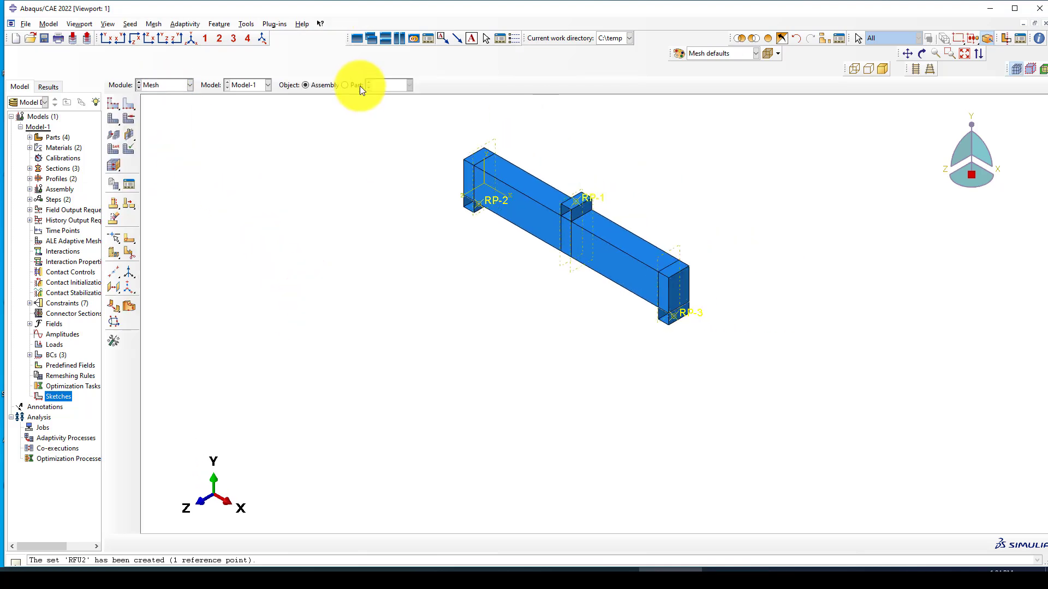
pyautogui.click(357, 85)
pyautogui.scroll(-2, 535, 270)
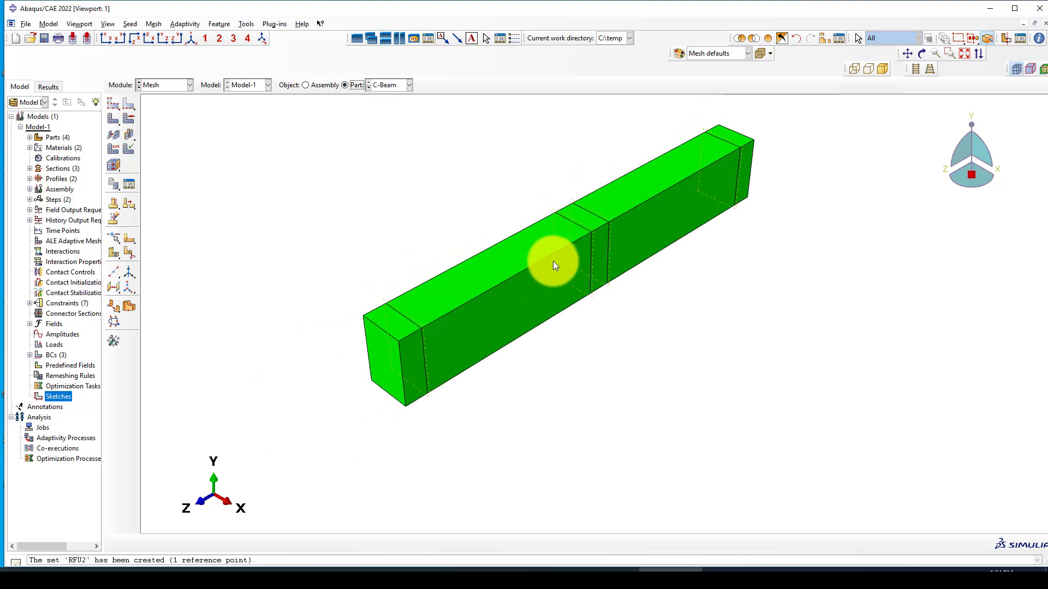
pyautogui.click(113, 103)
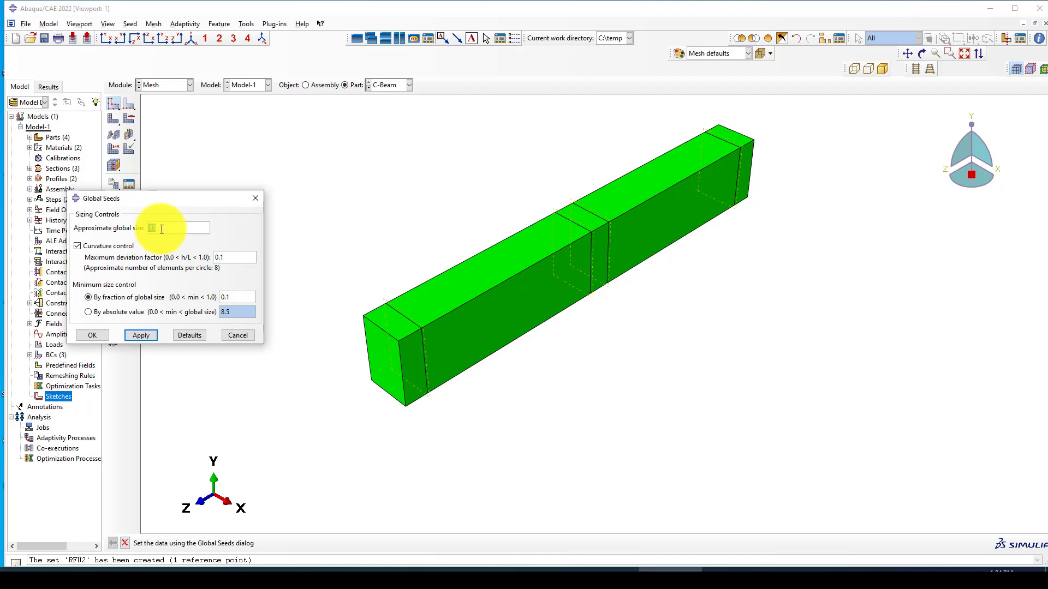
pyautogui.write('40')
pyautogui.click(145, 334)
pyautogui.click(100, 332)
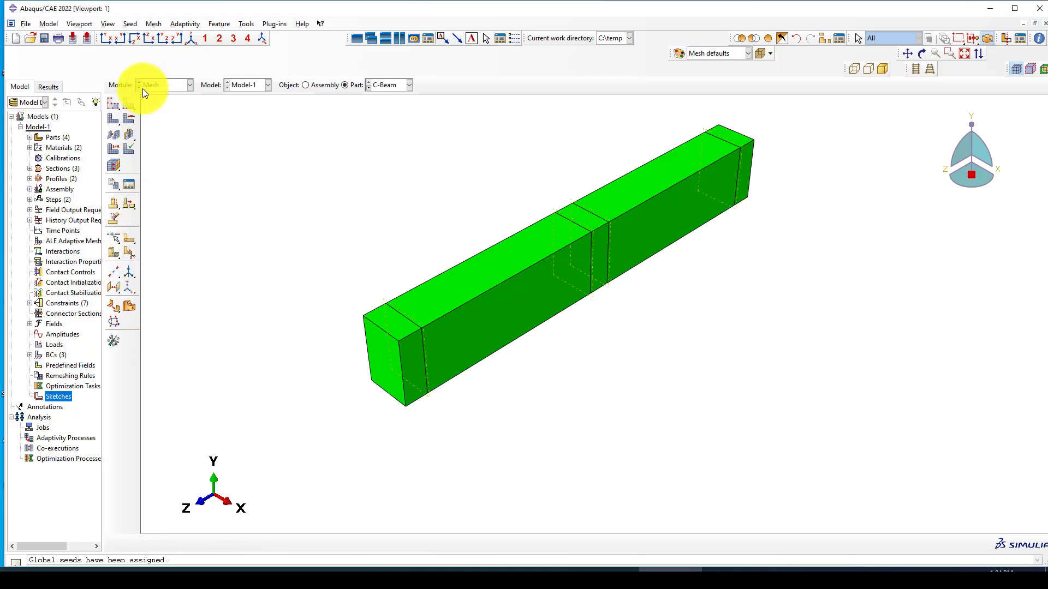
pyautogui.click(113, 119)
pyautogui.click(204, 542)
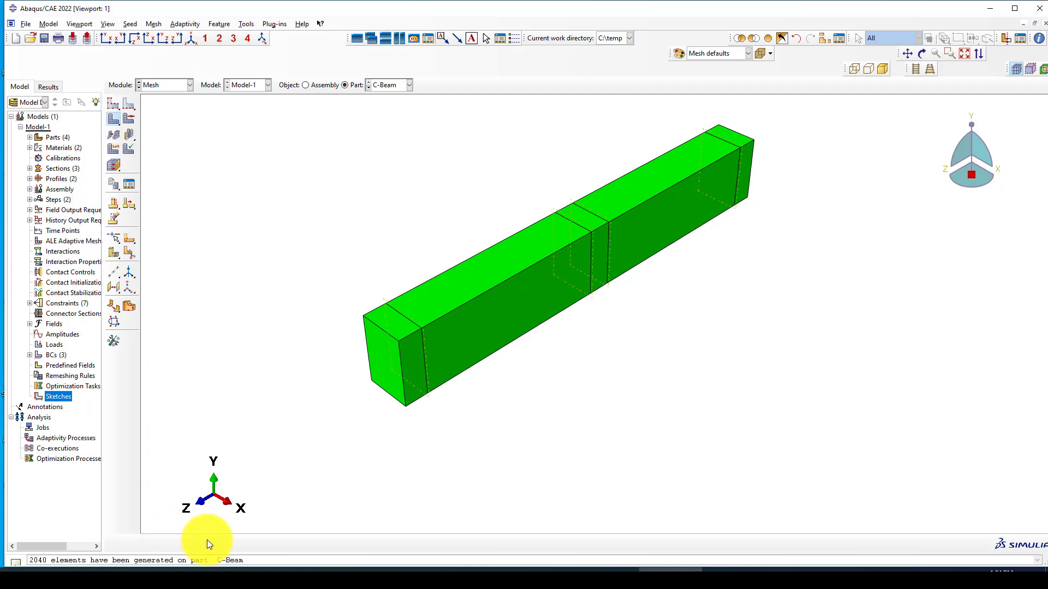
# Step: Switch to the Rebar part and give it a global seed size of 100
pyautogui.click(398, 86)
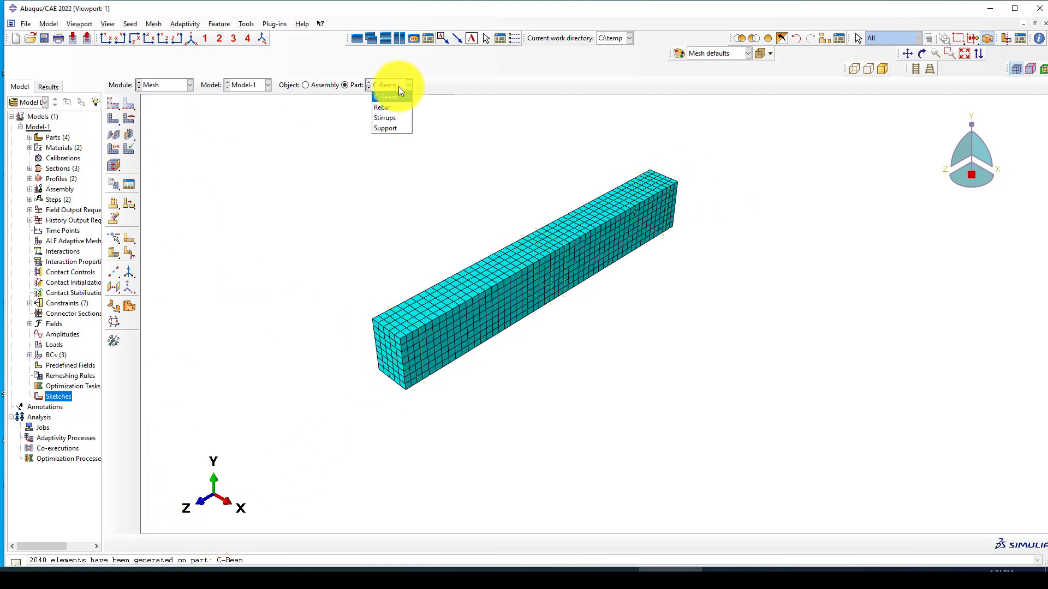
pyautogui.click(396, 108)
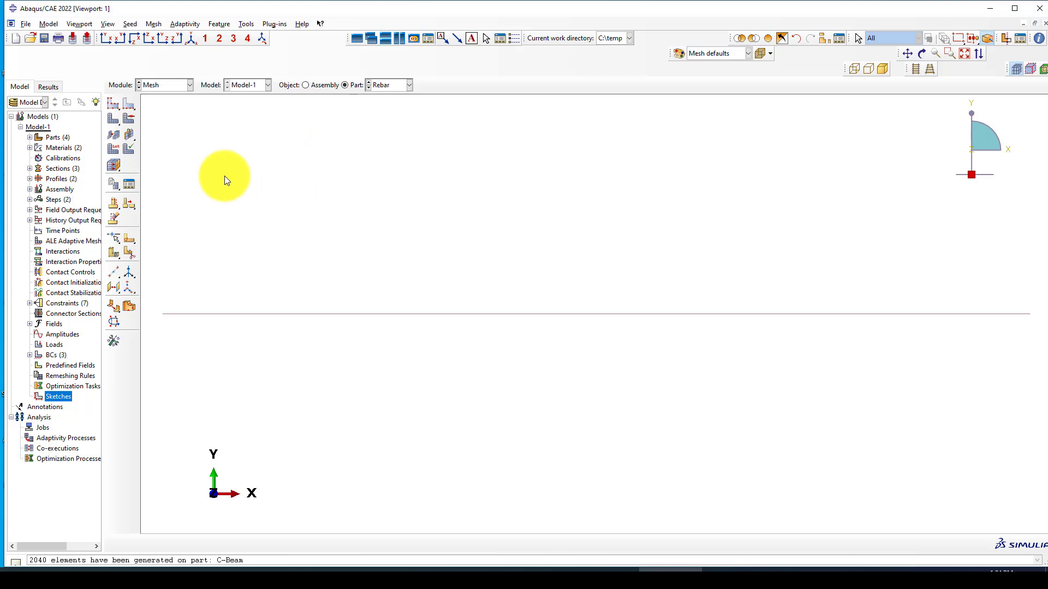
pyautogui.click(114, 105)
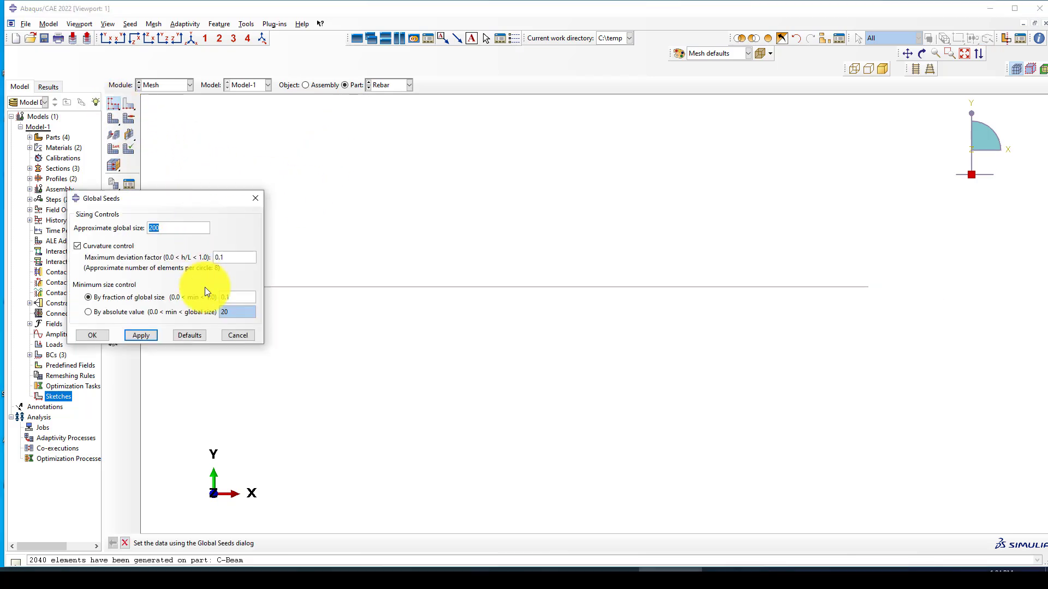
pyautogui.write('100')
pyautogui.click(141, 335)
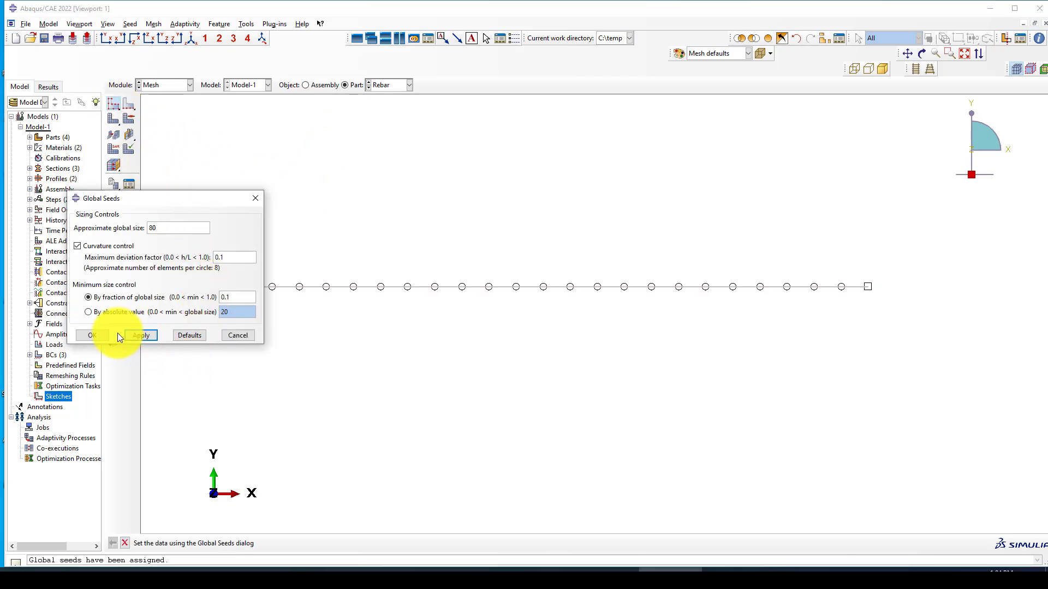
pyautogui.click(102, 335)
# Step: Mesh the Rebar part and keep the B31 beam element type
pyautogui.click(114, 119)
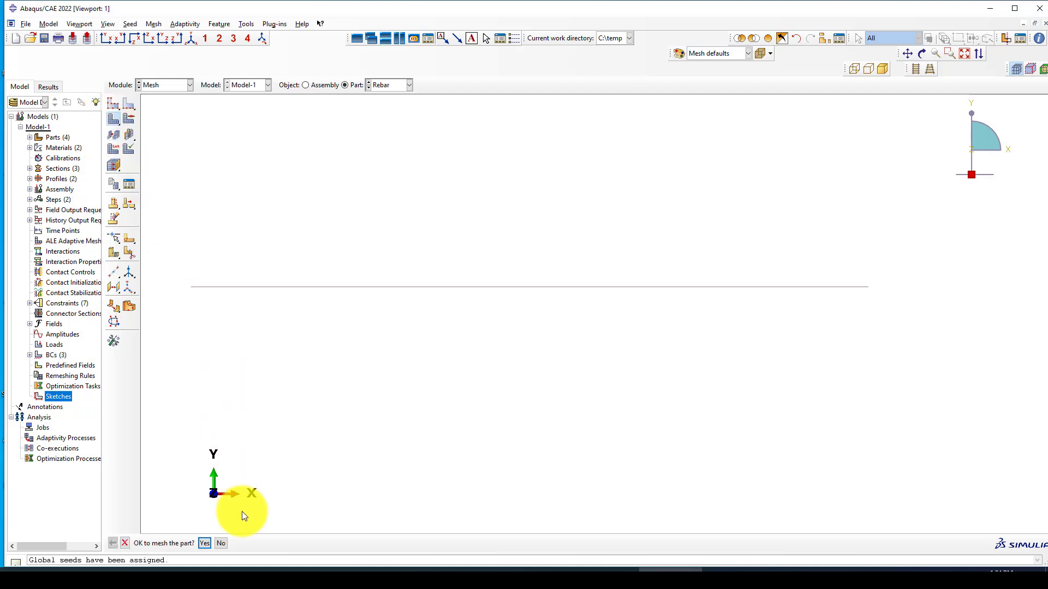
pyautogui.click(203, 544)
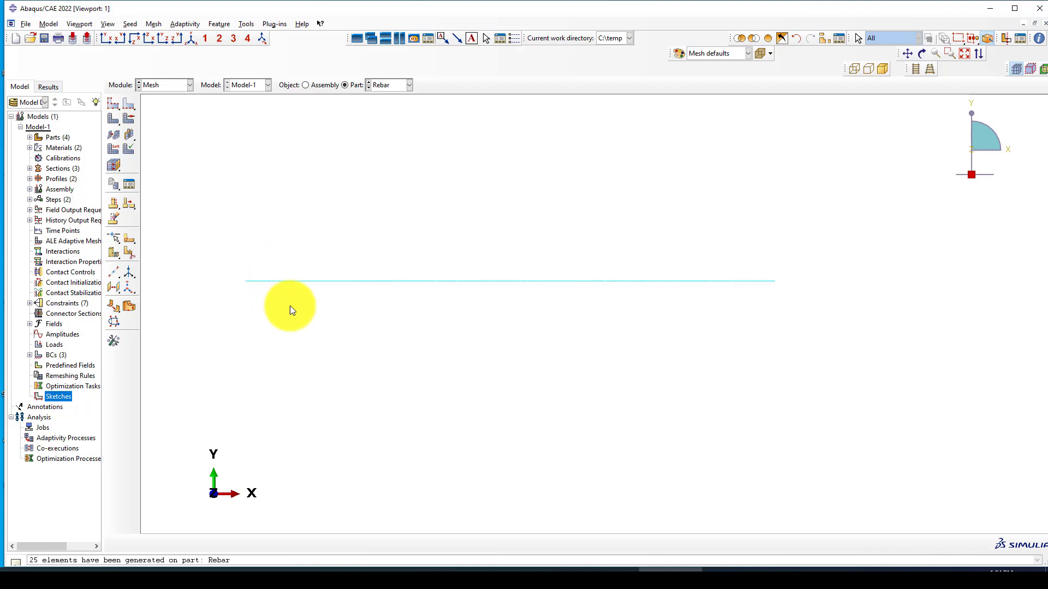
pyautogui.click(113, 149)
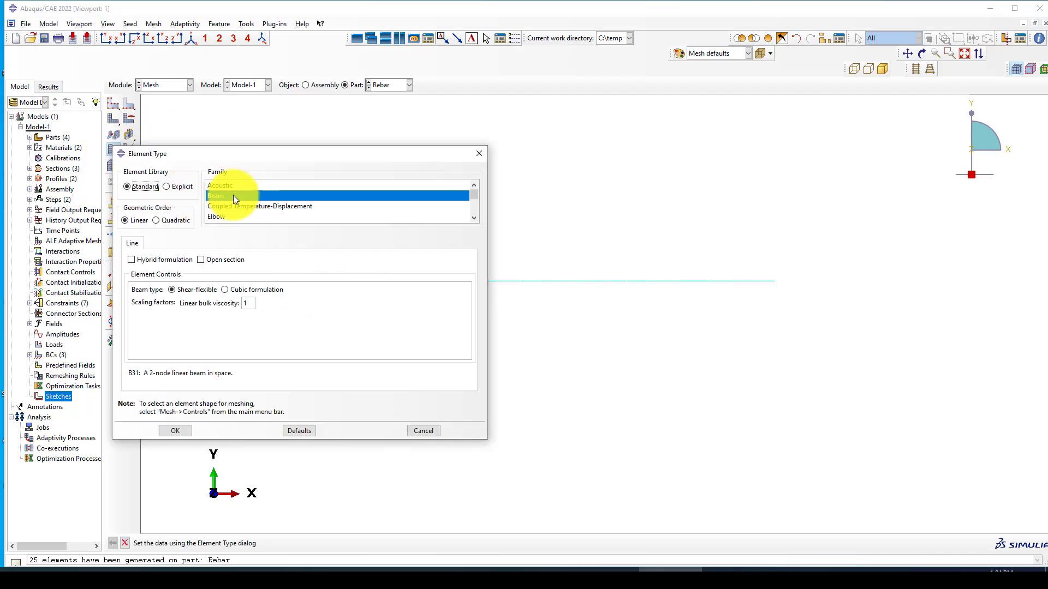
pyautogui.scroll(-3, 226, 217)
pyautogui.scroll(3, 230, 214)
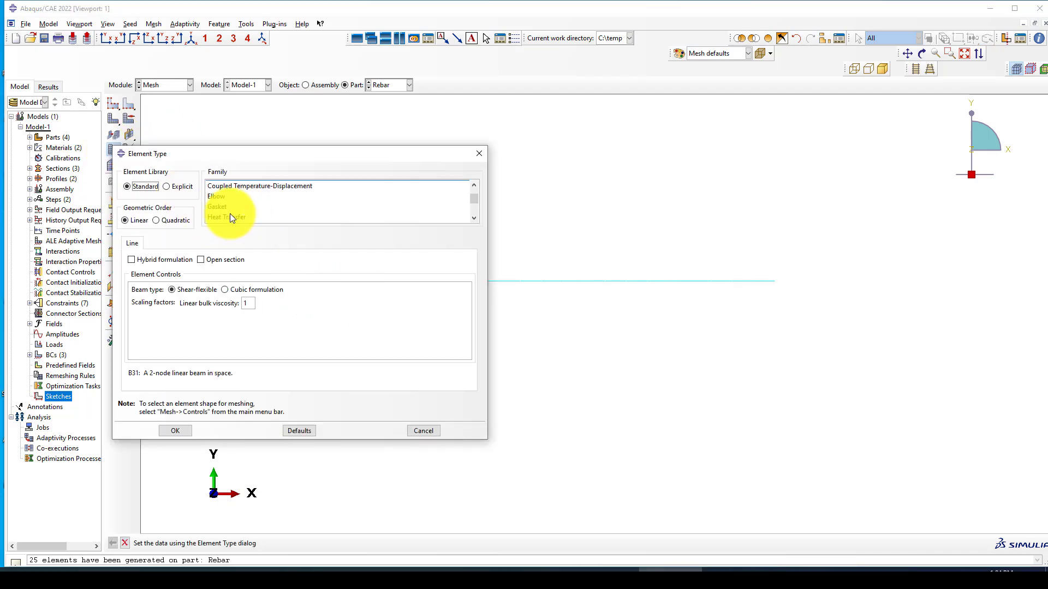
pyautogui.click(175, 430)
pyautogui.click(379, 87)
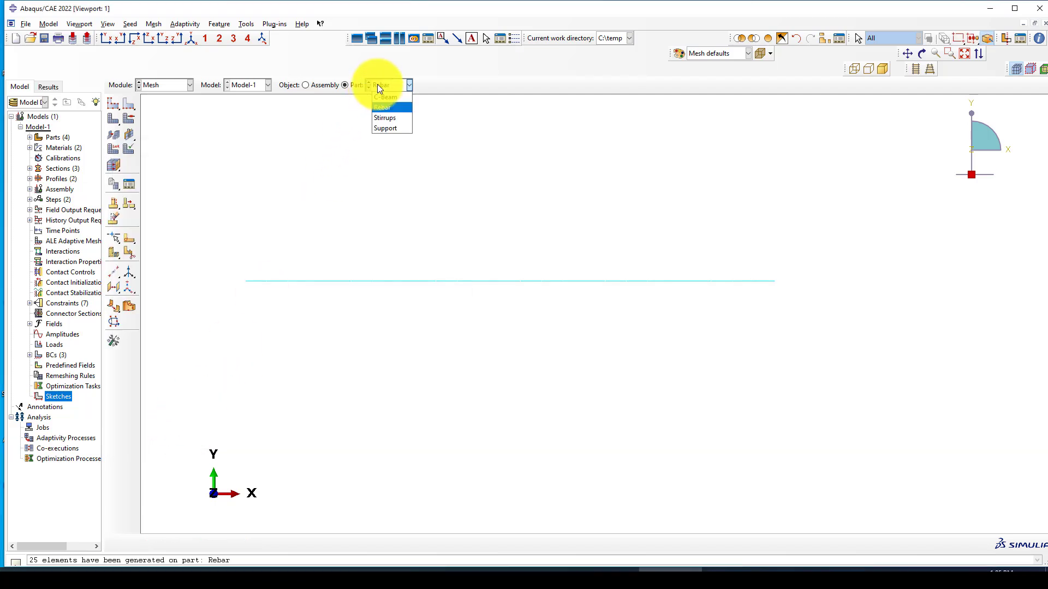
# Step: Seed the Stirrups part with global size 40 and mesh it
pyautogui.click(384, 119)
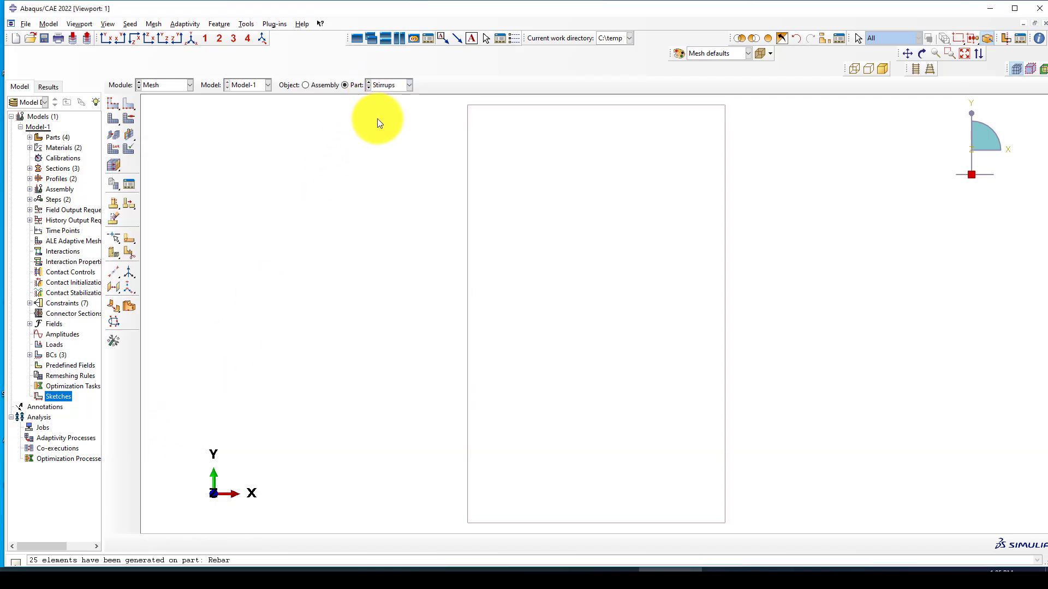
pyautogui.click(114, 107)
pyautogui.write('40')
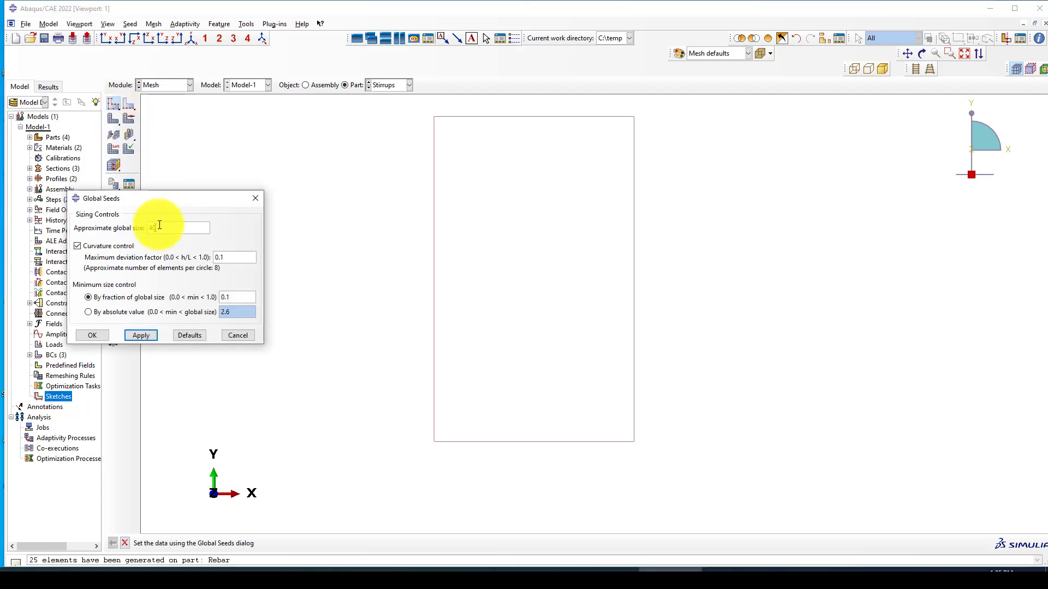
pyautogui.click(93, 335)
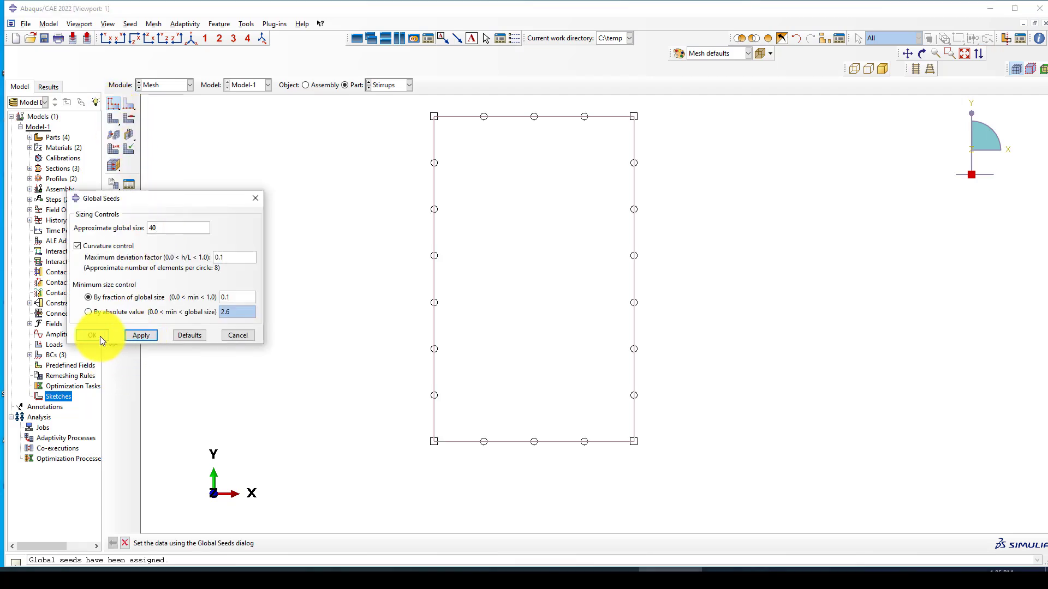
pyautogui.click(115, 120)
pyautogui.click(206, 543)
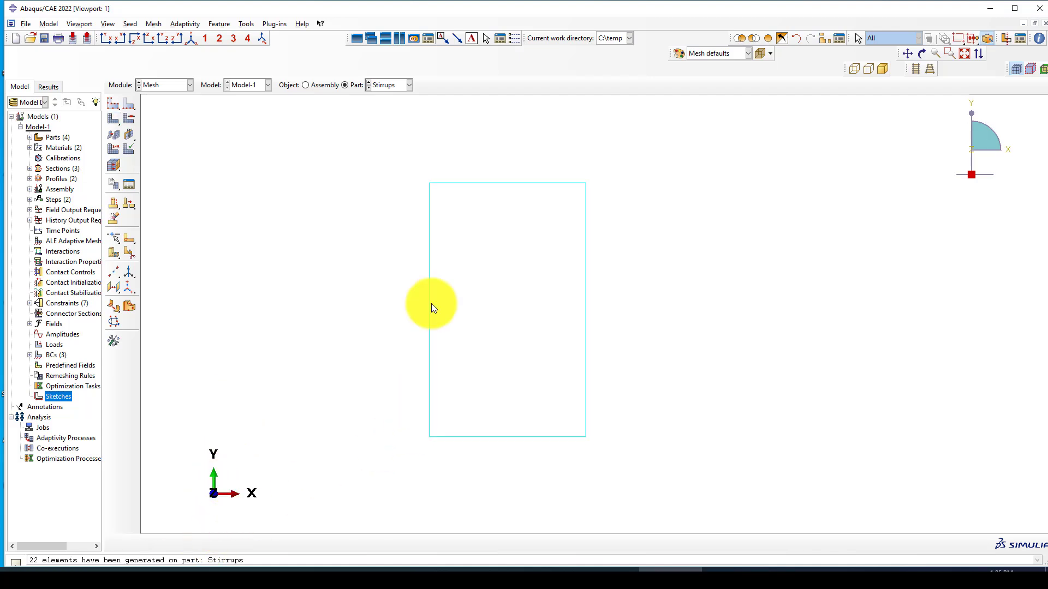
# Step: Display the Support part, then the whole meshed assembly
pyautogui.click(390, 90)
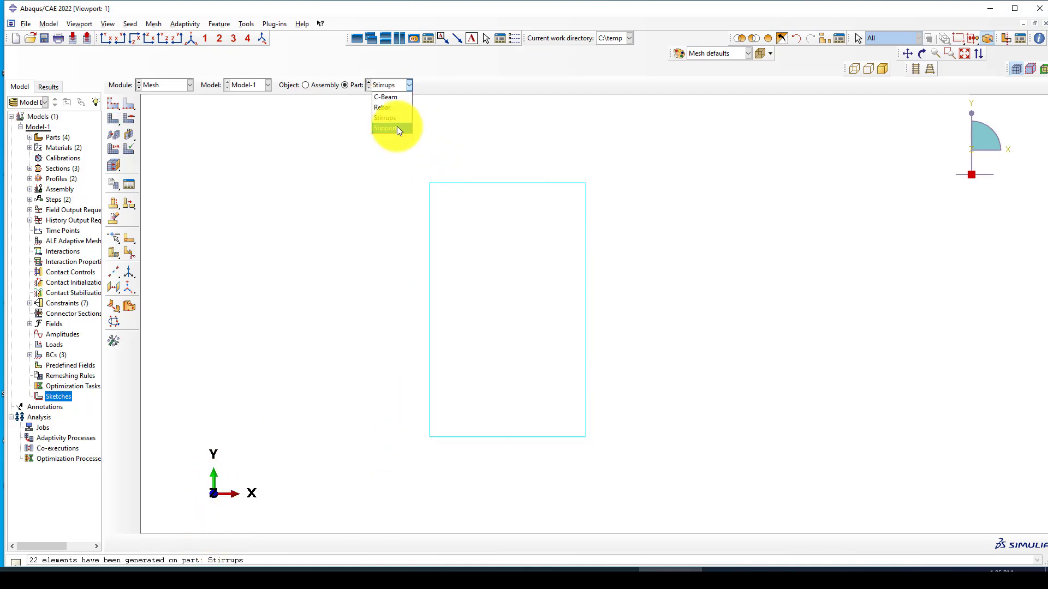
pyautogui.click(393, 128)
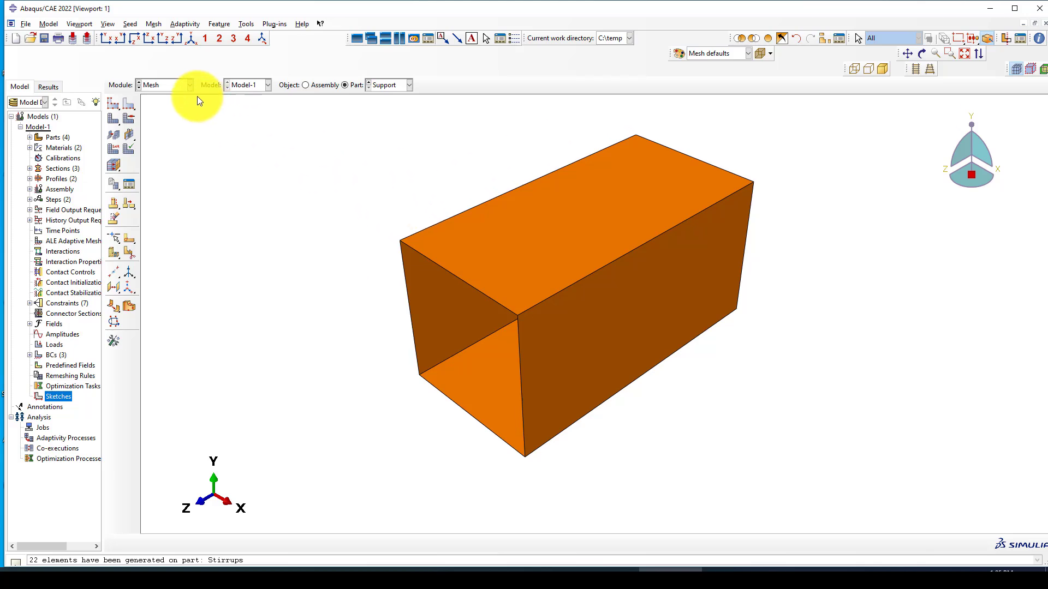
pyautogui.click(176, 85)
pyautogui.click(313, 85)
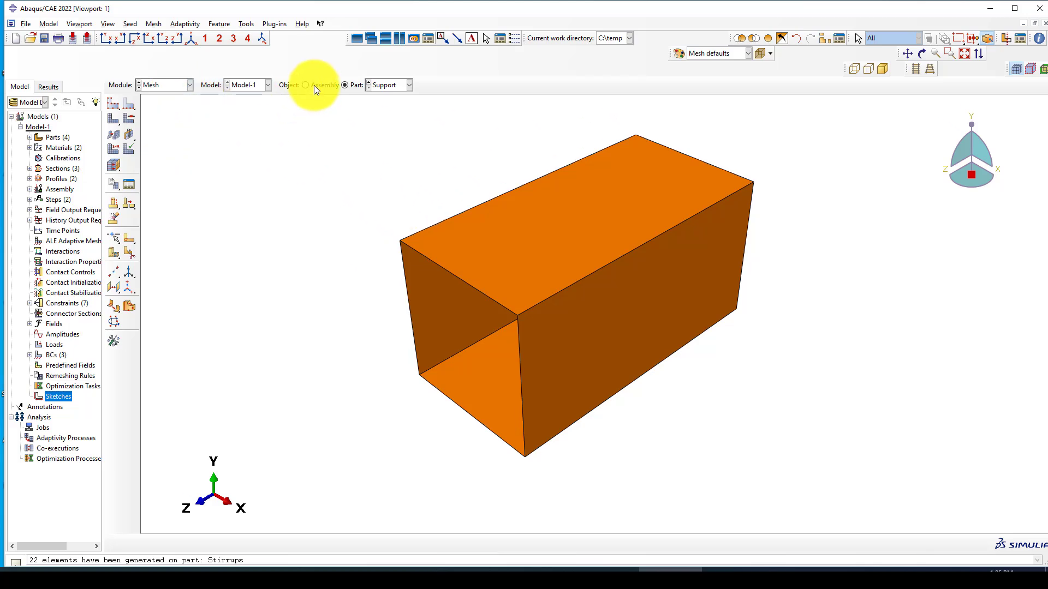
pyautogui.click(313, 85)
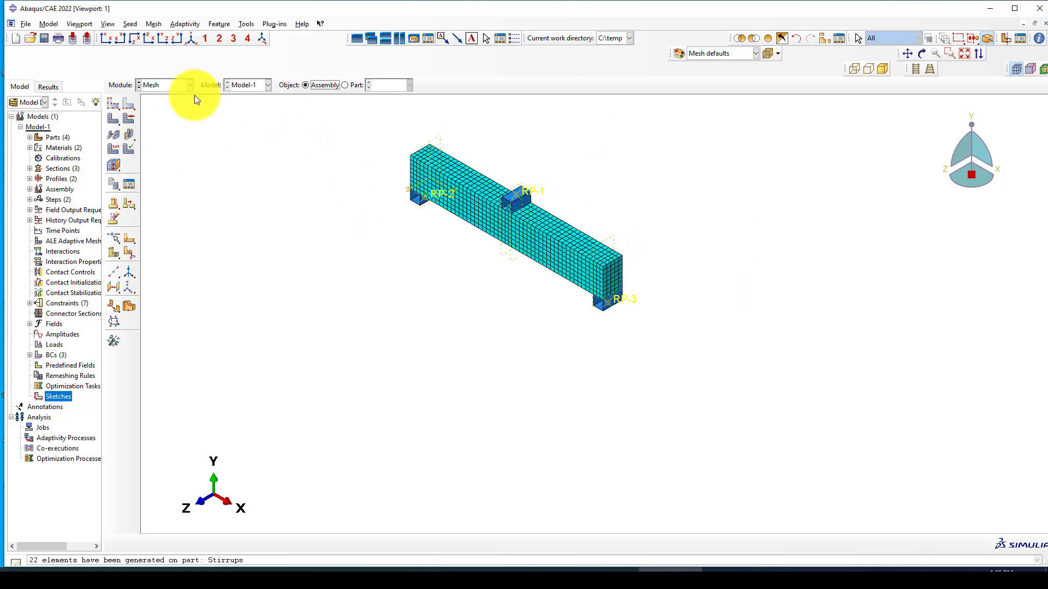
pyautogui.click(175, 85)
# Step: In the Job module, create a job named 'Three-point-loading' with default settings
pyautogui.click(157, 180)
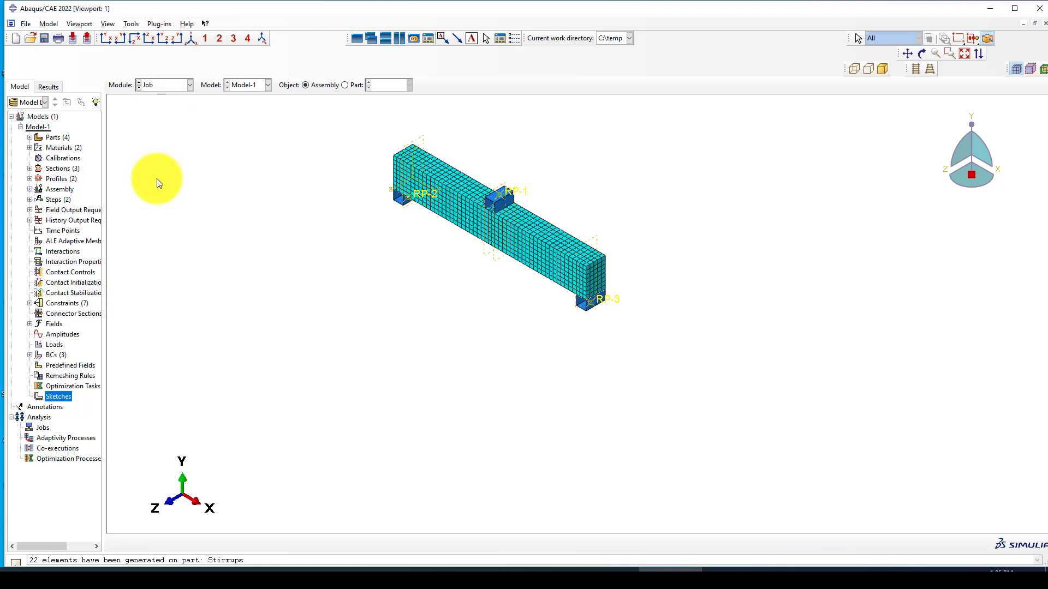
pyautogui.click(127, 106)
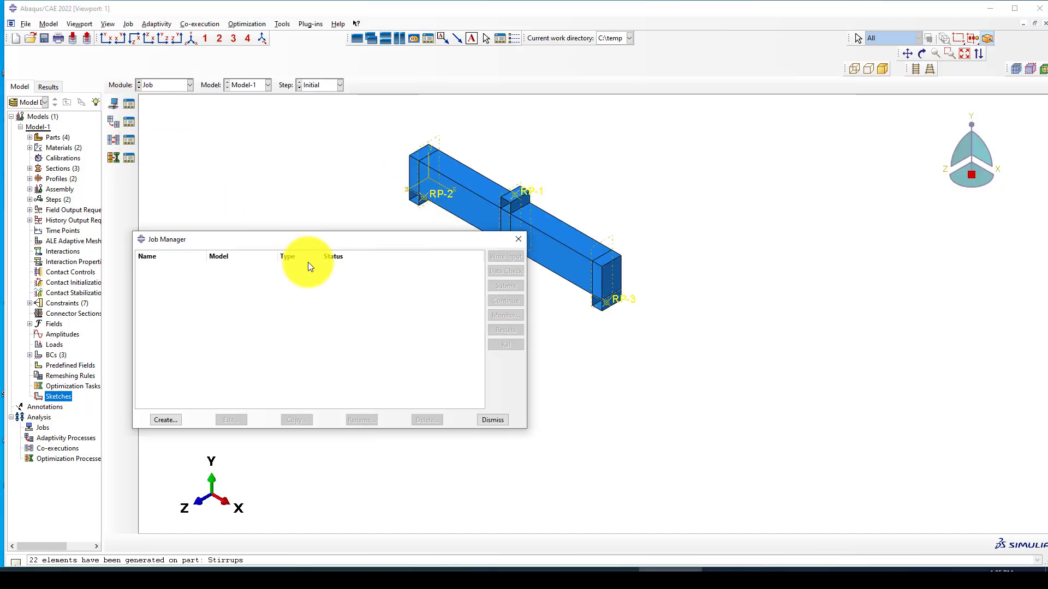
pyautogui.click(164, 421)
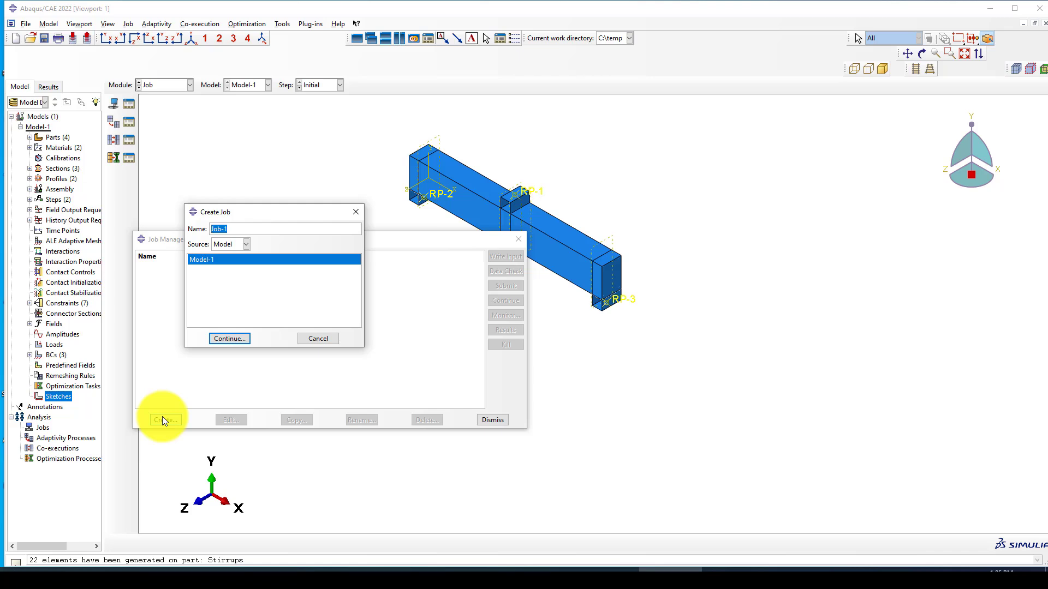
pyautogui.write('Three-point-loading')
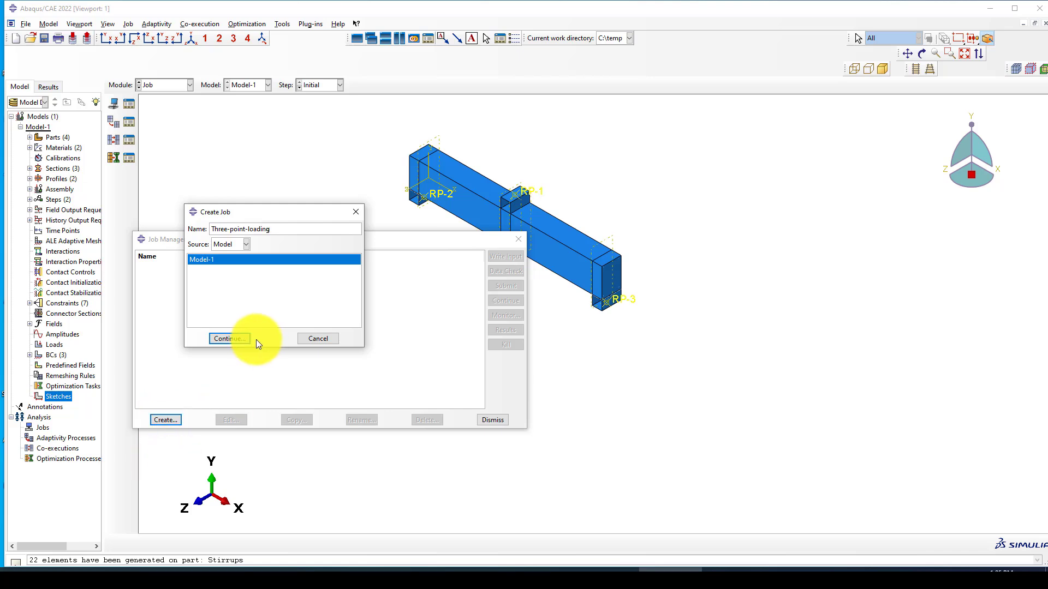
pyautogui.click(232, 339)
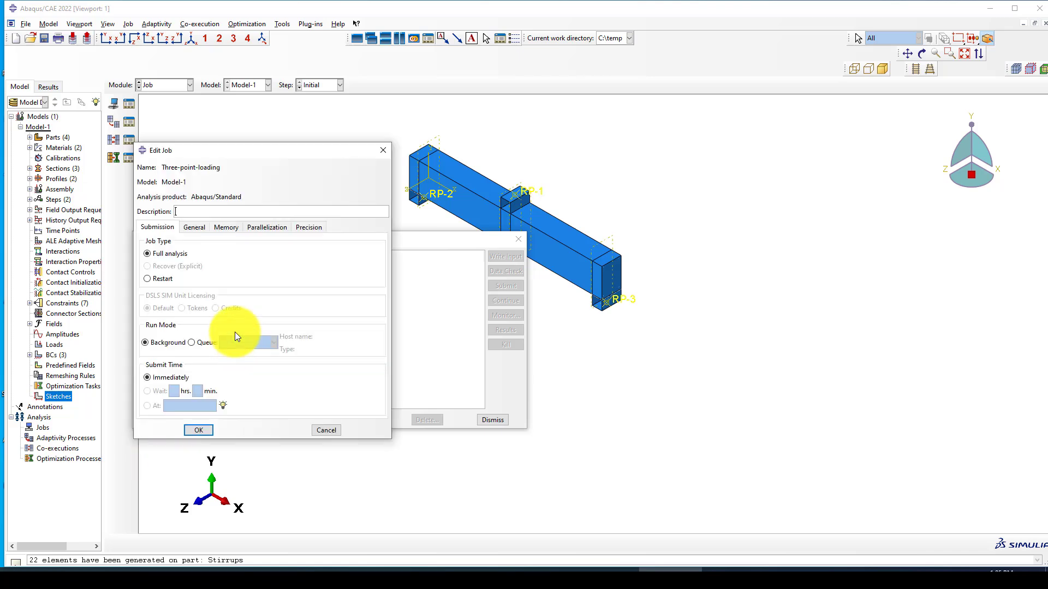
pyautogui.click(201, 431)
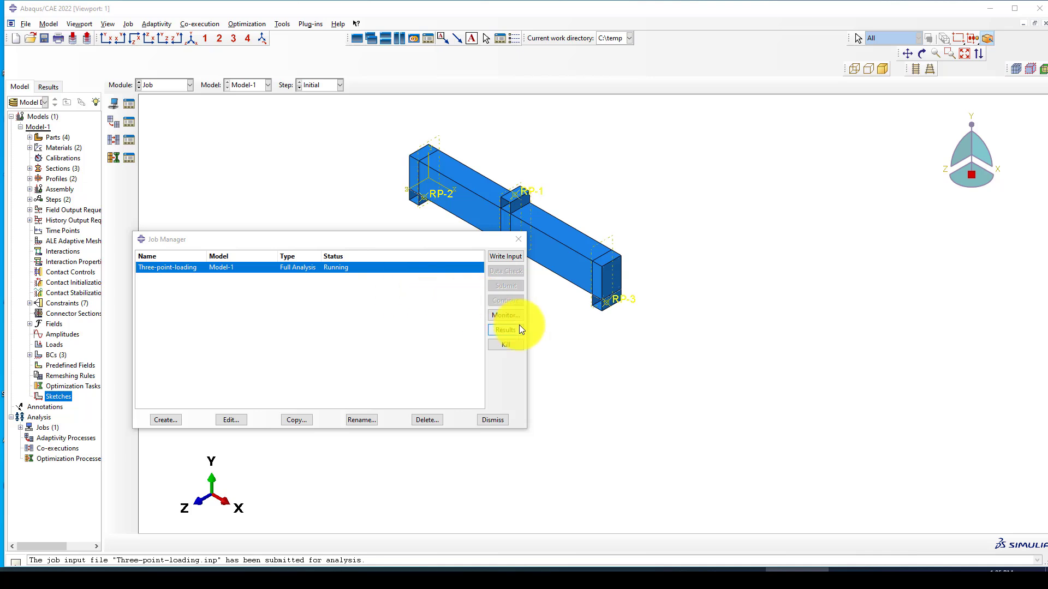
# Step: Bring up the Three-point-loading monitor, then reposition and enlarge its window
pyautogui.click(501, 316)
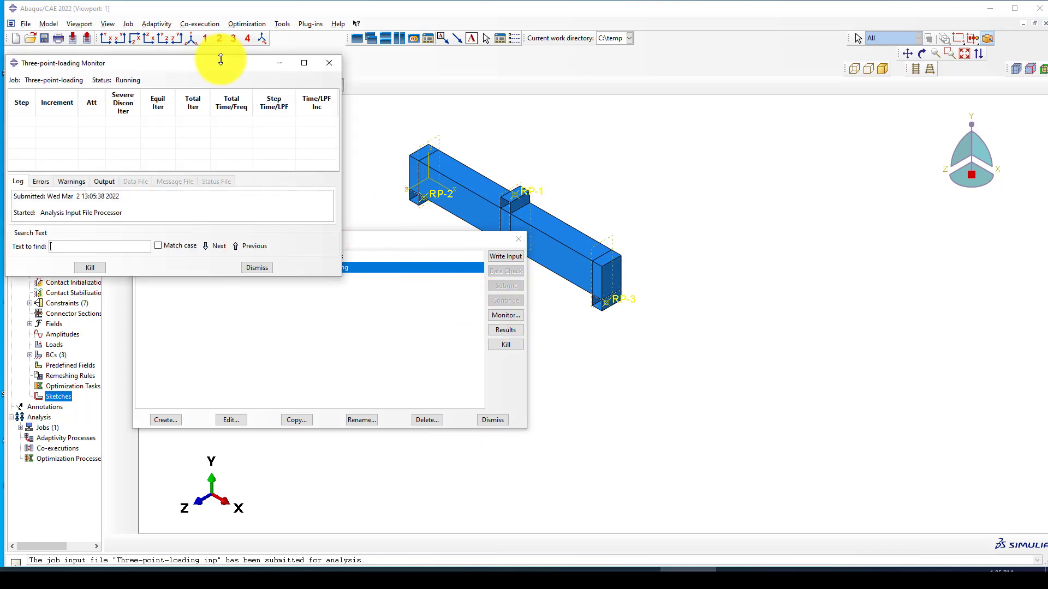
pyautogui.moveTo(228, 71); pyautogui.dragTo(402, 110)
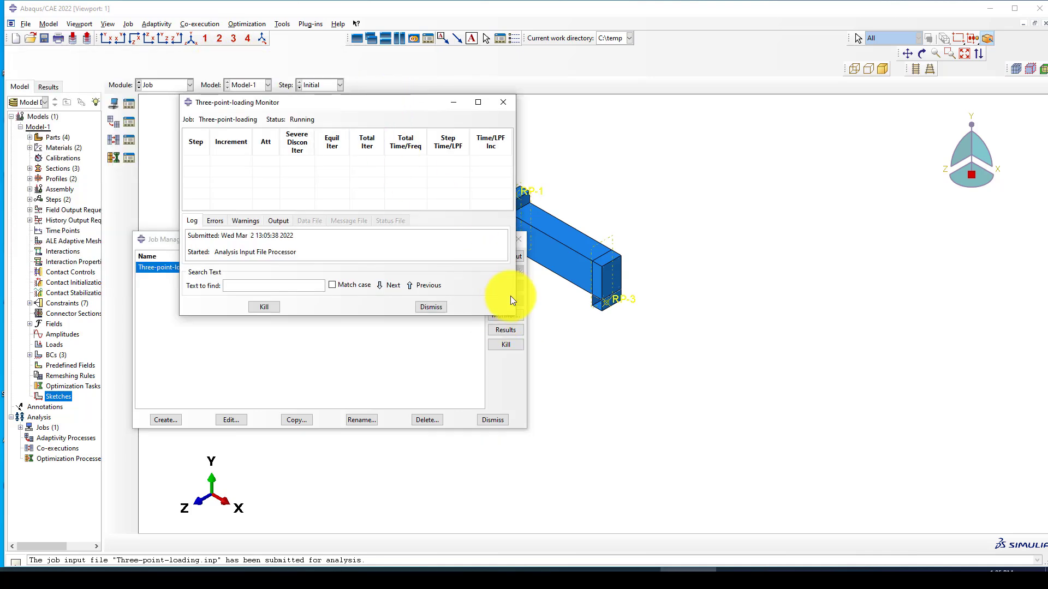
pyautogui.moveTo(515, 318); pyautogui.dragTo(523, 340)
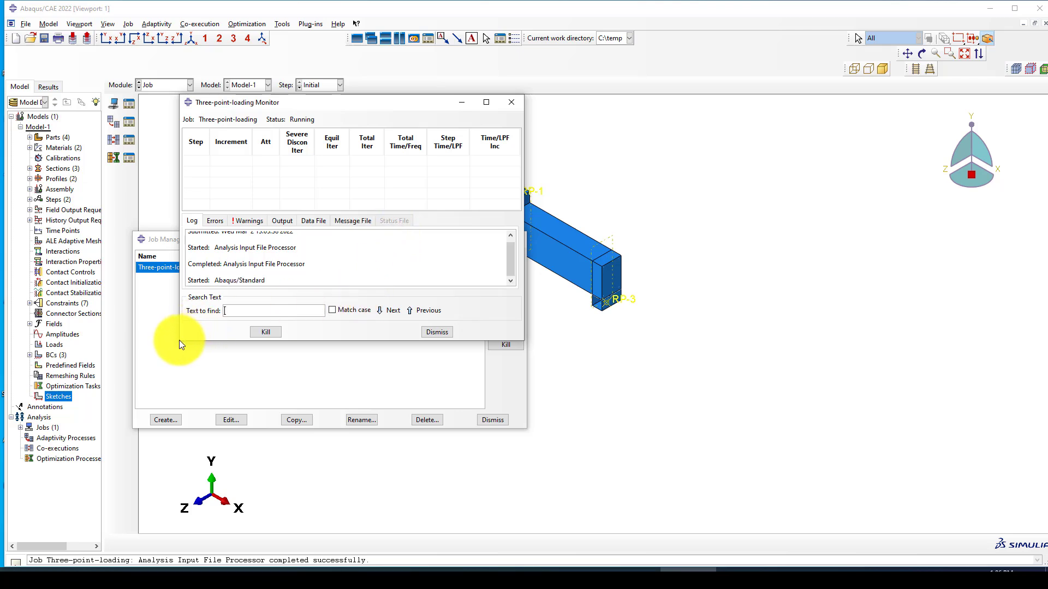
pyautogui.moveTo(179, 340); pyautogui.dragTo(169, 353)
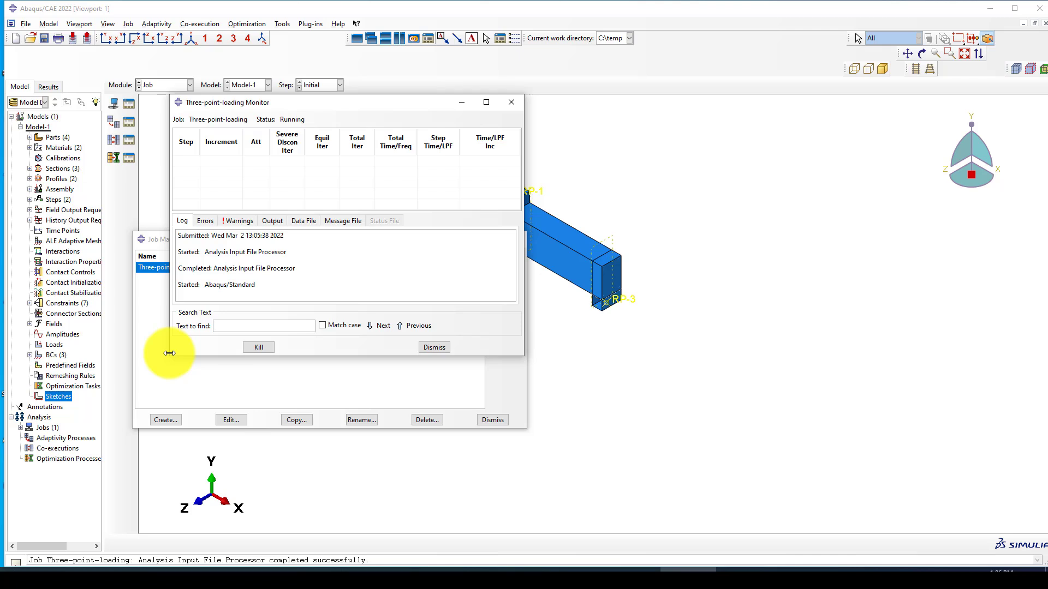
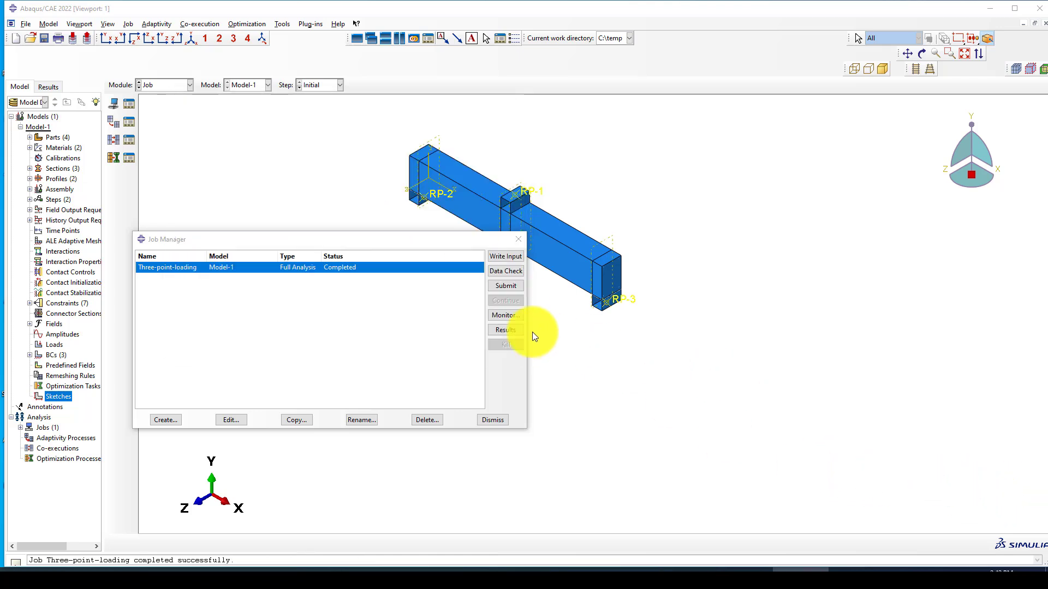
# Step: Review the finished job's log, then open the Three-point-loading results to see the DAMAGET contour
pyautogui.click(674, 577)
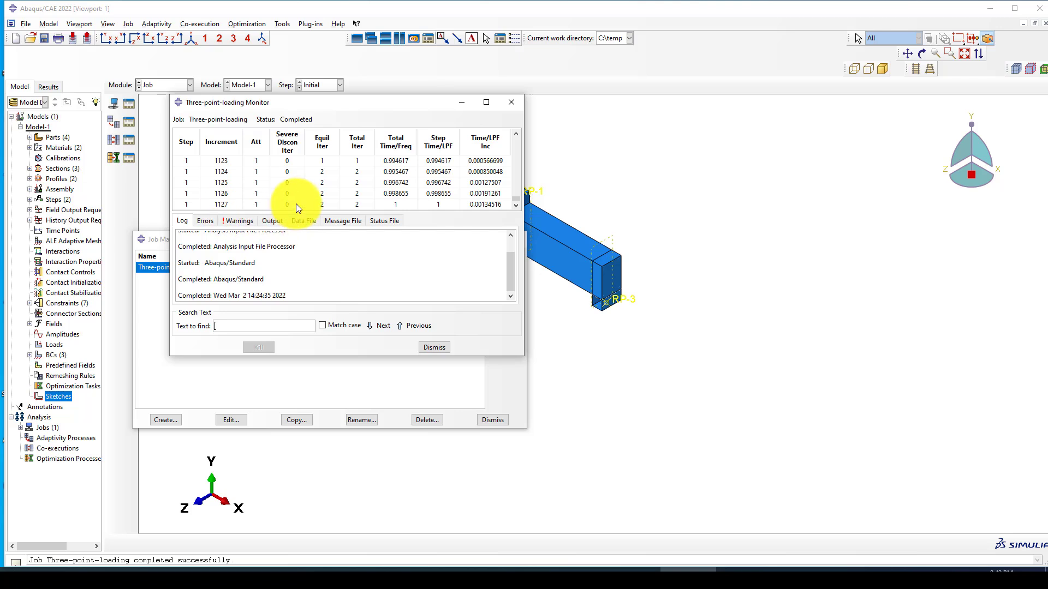
pyautogui.click(463, 101)
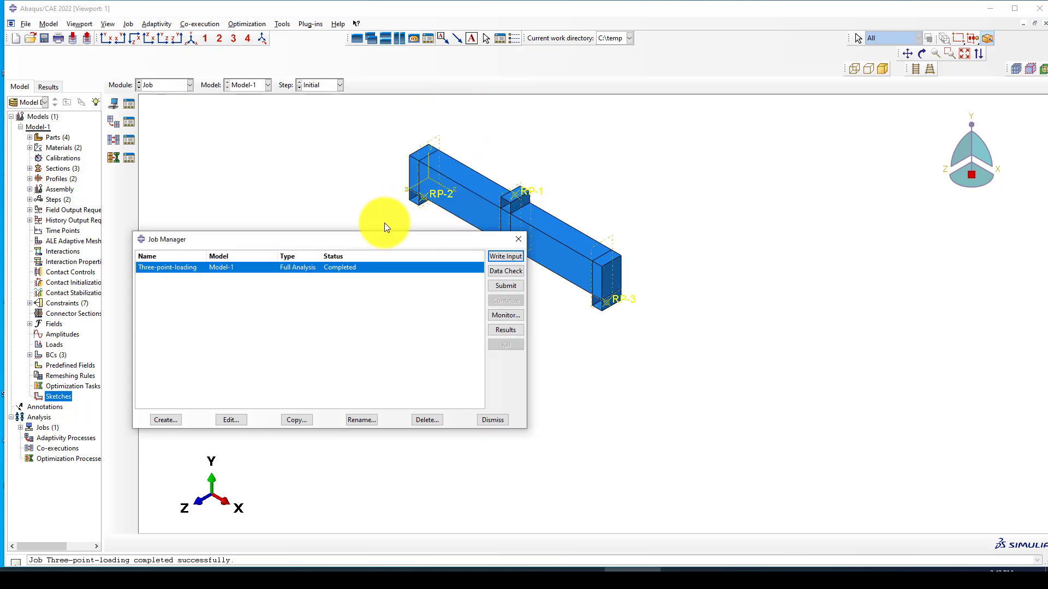
pyautogui.click(506, 329)
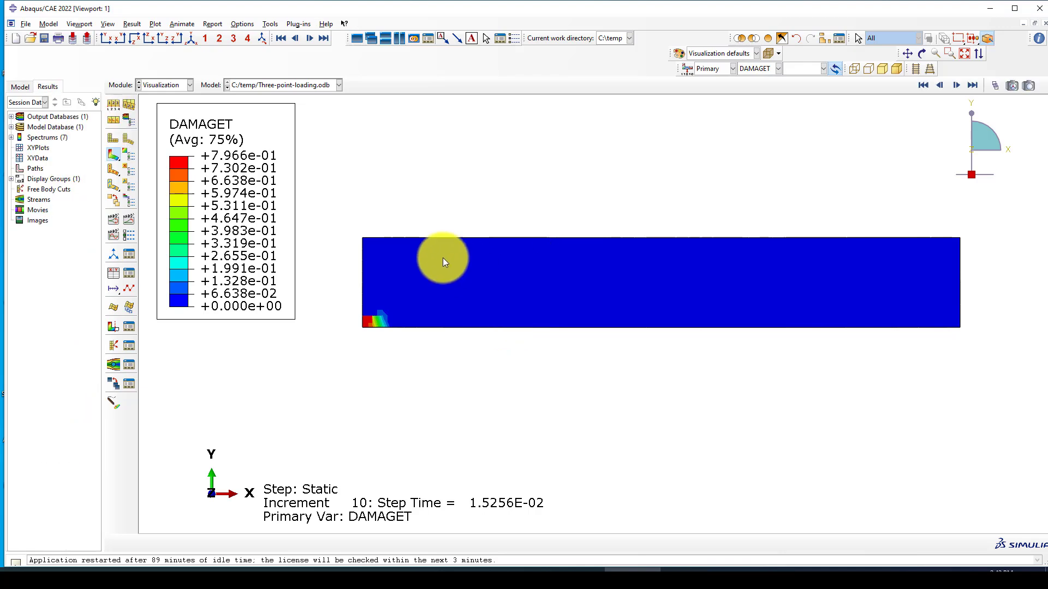
# Step: Show all instances in isometric view with exterior mesh edges visible
pyautogui.click(191, 37)
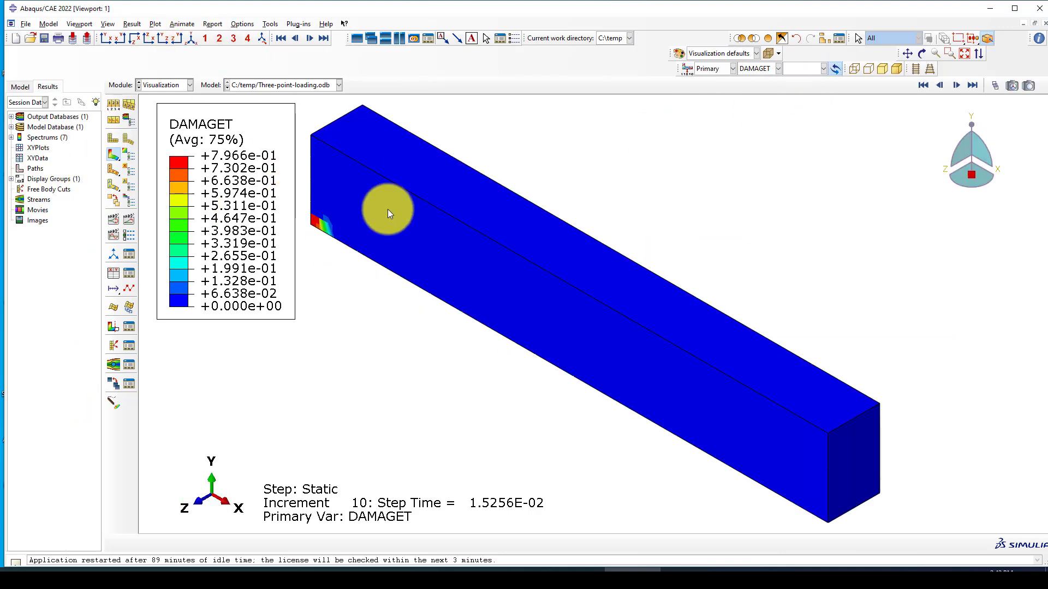
pyautogui.click(769, 39)
pyautogui.click(271, 23)
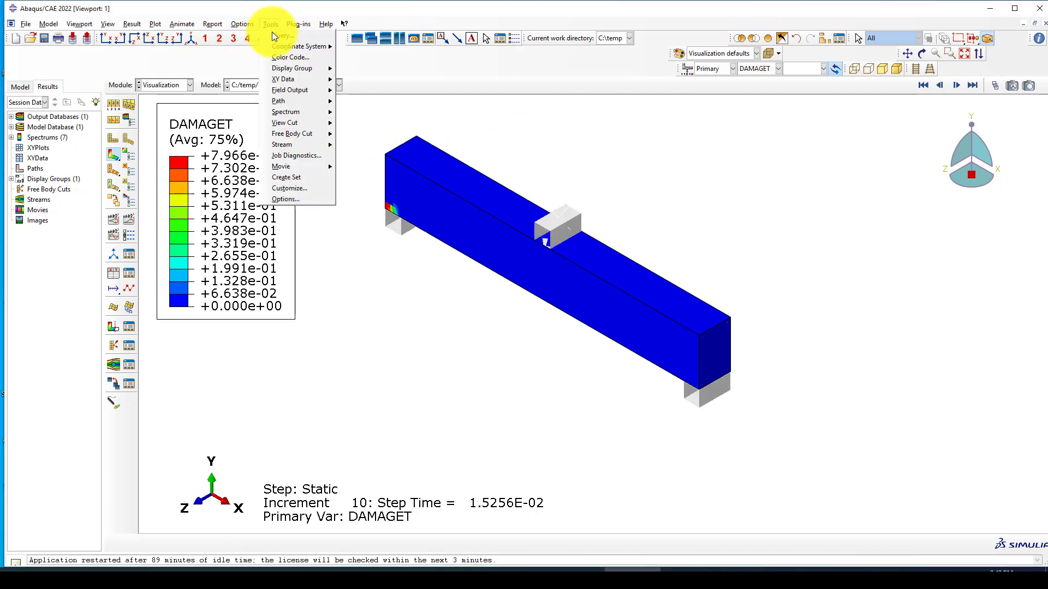
pyautogui.click(252, 35)
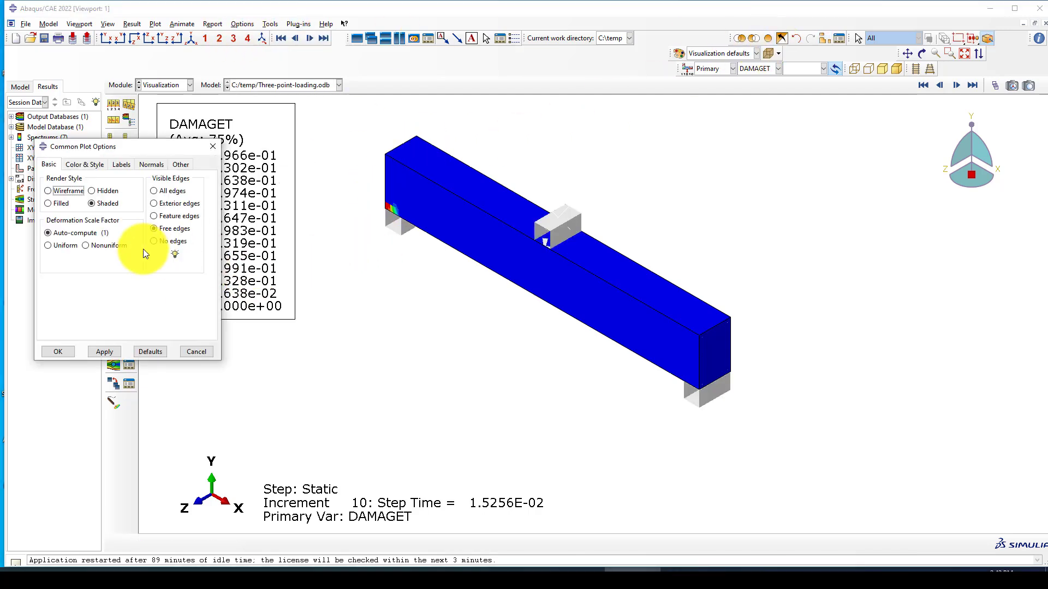
pyautogui.click(155, 216)
pyautogui.click(105, 352)
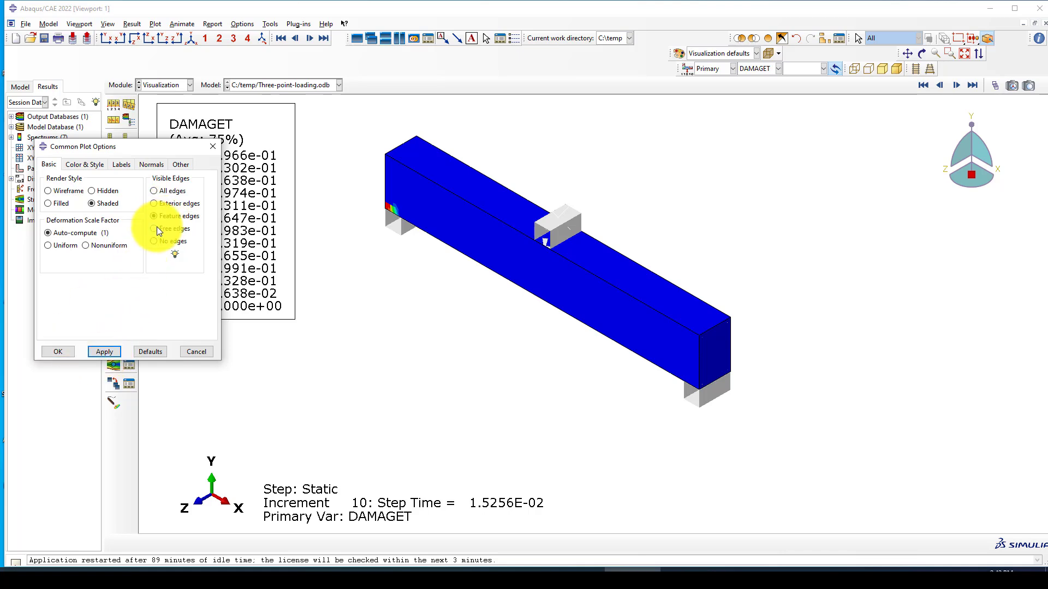
pyautogui.click(164, 203)
pyautogui.click(105, 352)
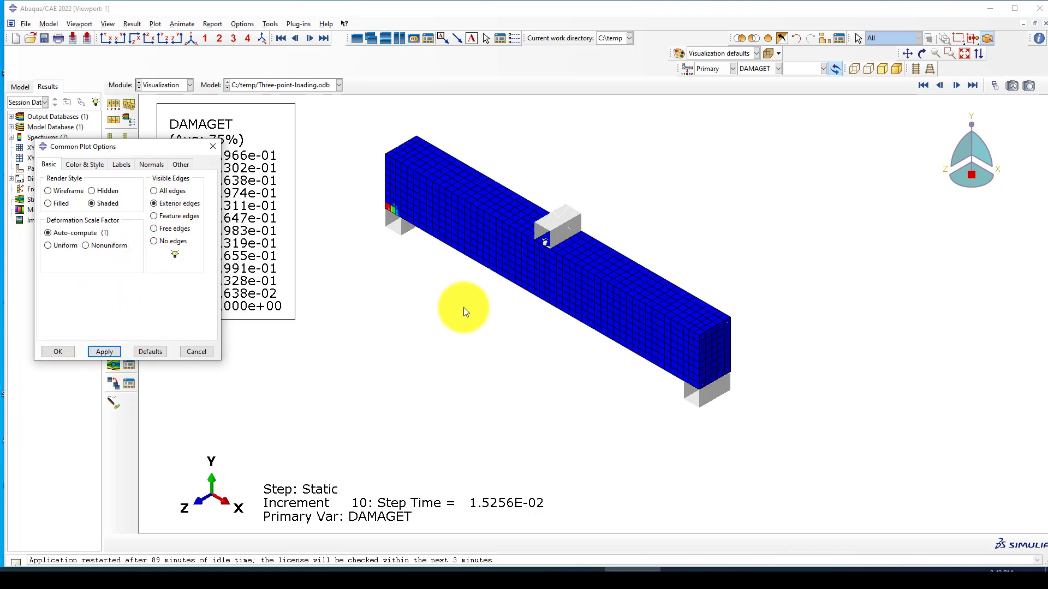
pyautogui.click(55, 353)
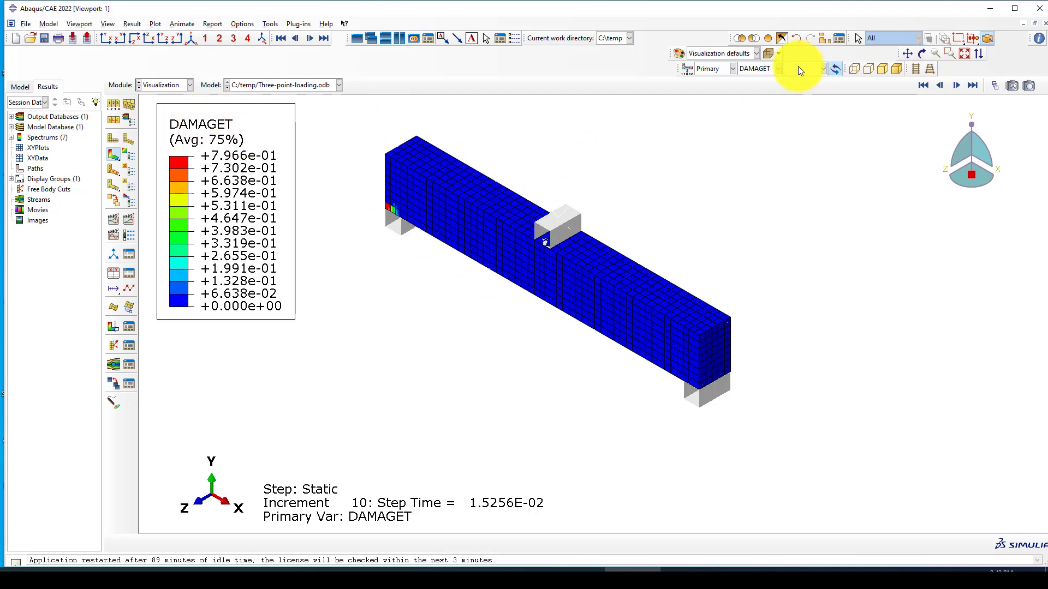
# Step: Contour the model by S, Mises instead of DAMAGET
pyautogui.click(753, 68)
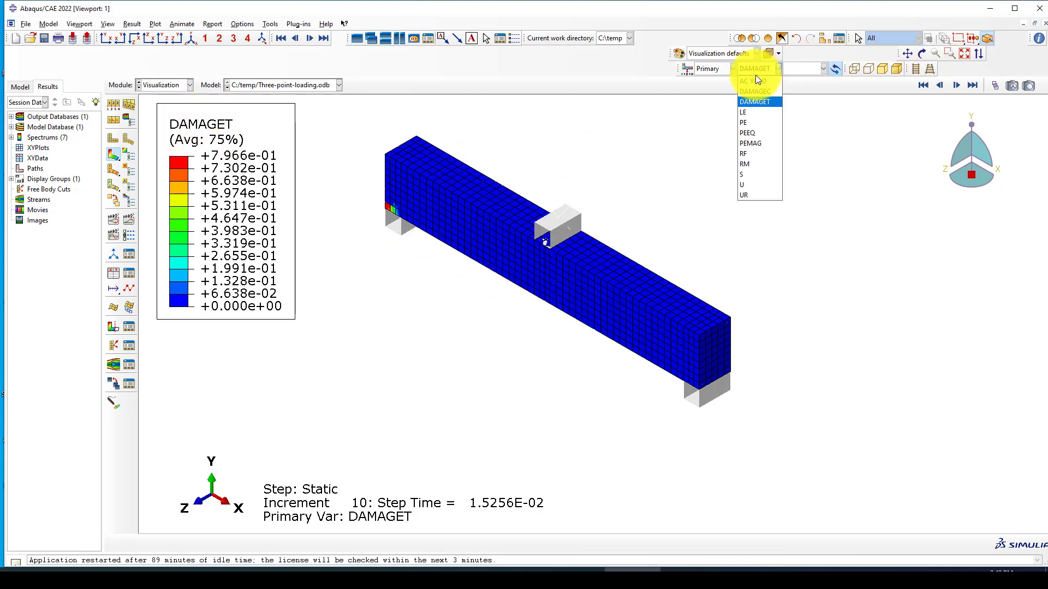
pyautogui.click(751, 174)
pyautogui.scroll(-2, 629, 217)
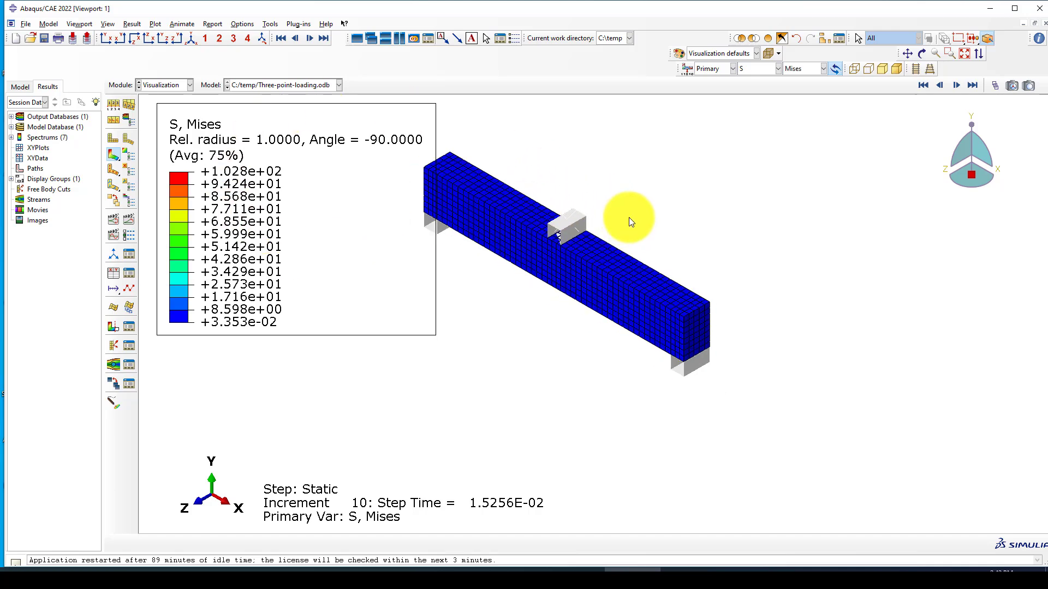
pyautogui.scroll(-1, 629, 217)
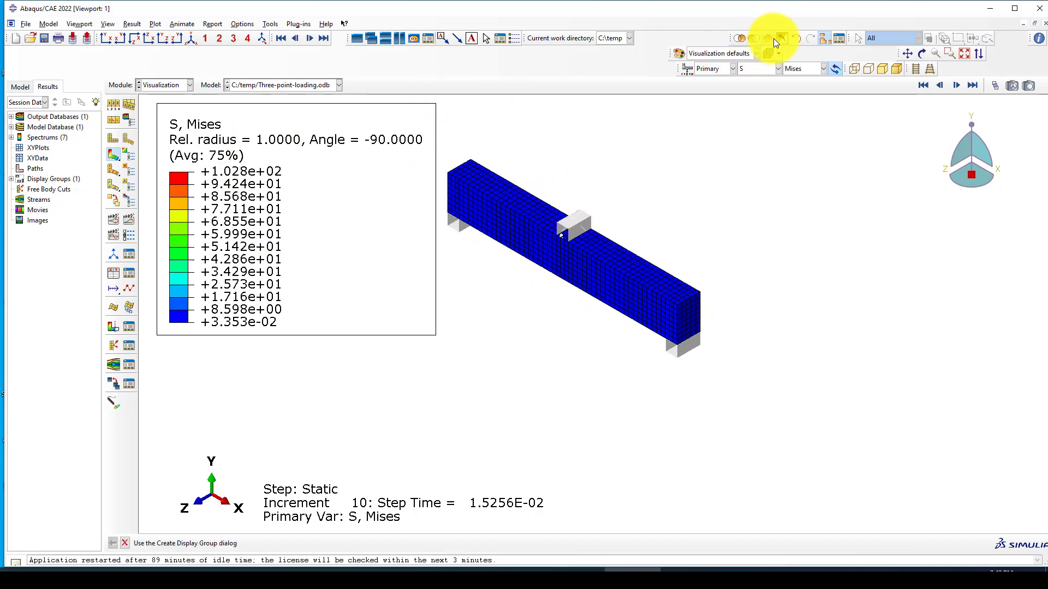
# Step: Show only the C-BEAM-1 instance from the front and animate its Mises stress time history
pyautogui.click(827, 39)
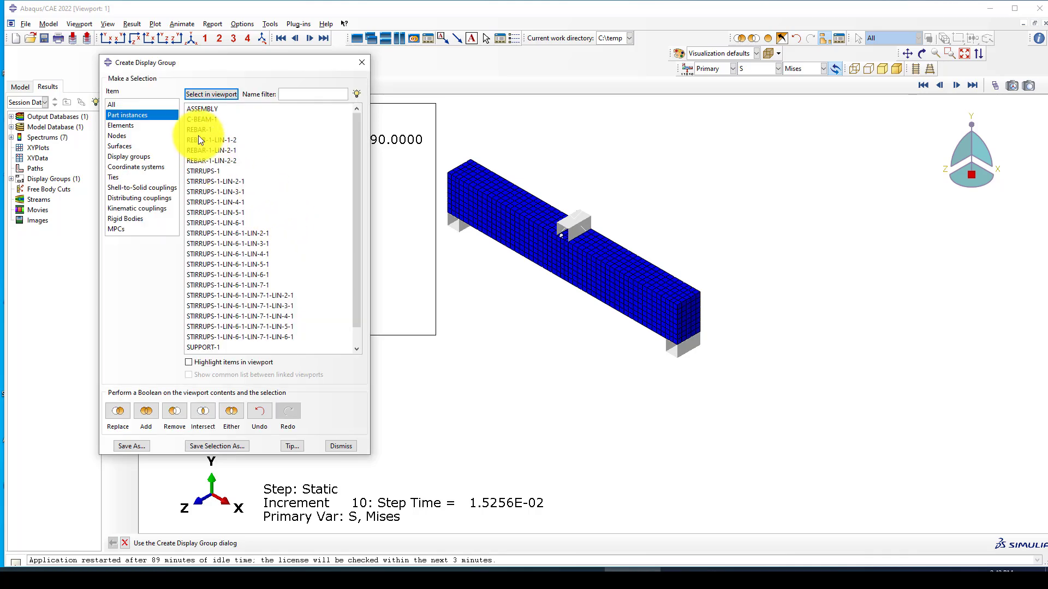
pyautogui.click(206, 119)
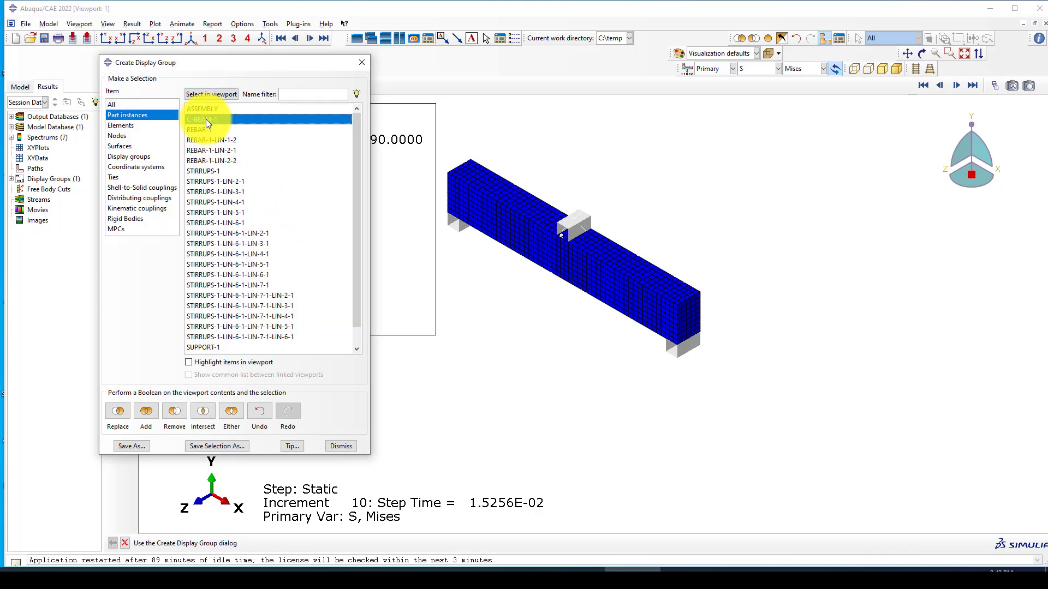
pyautogui.click(122, 419)
pyautogui.click(362, 63)
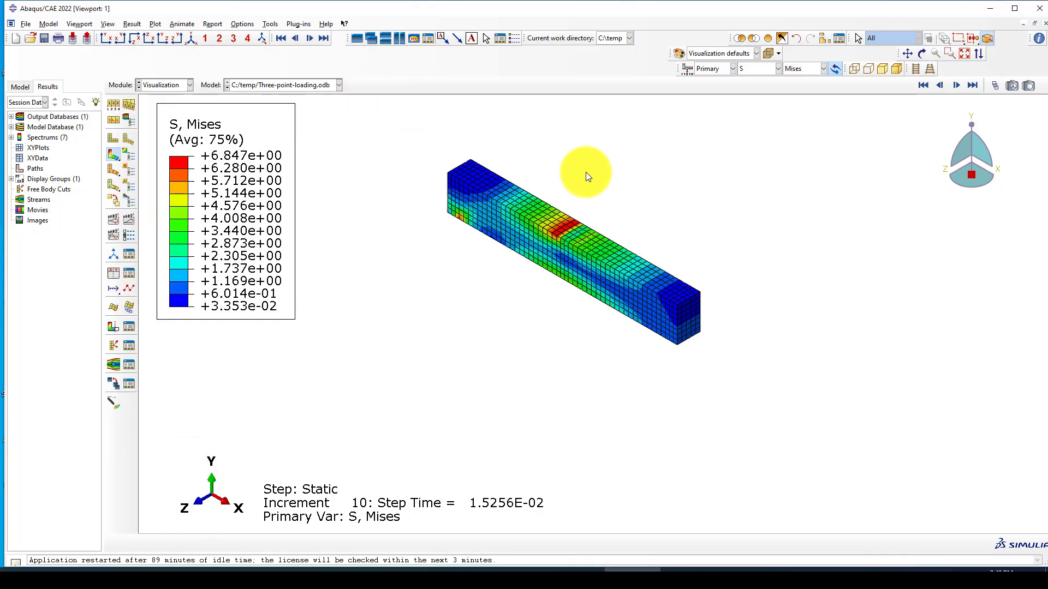
pyautogui.click(105, 40)
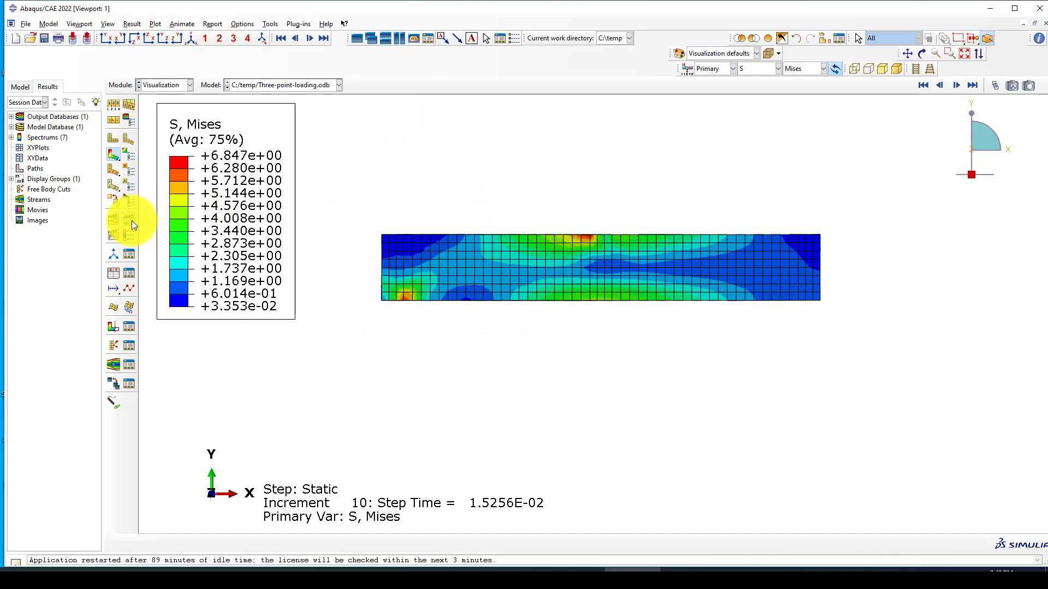
pyautogui.click(132, 221)
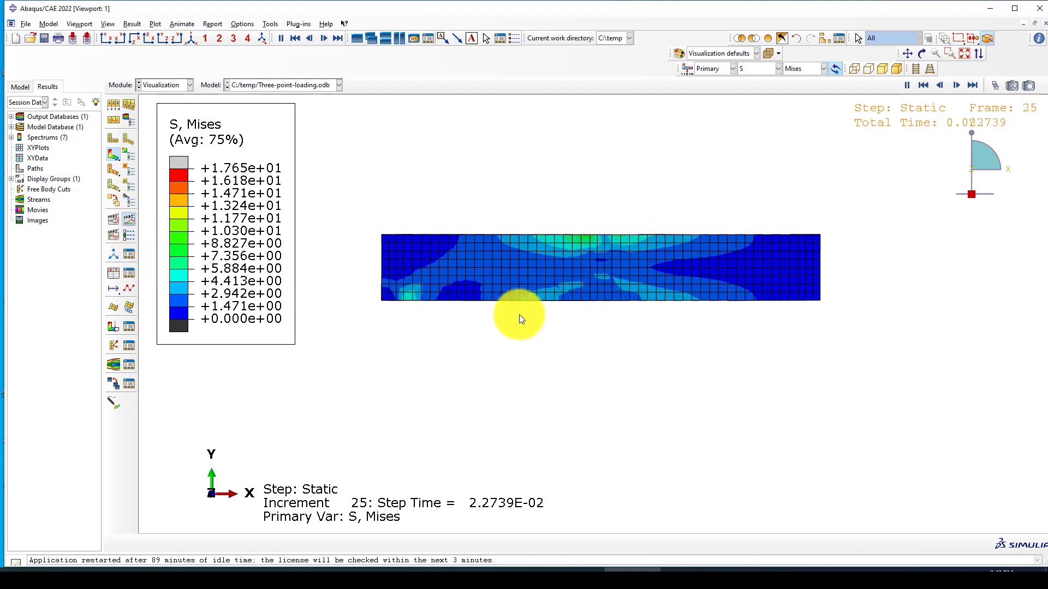
# Step: Apply a uniform deformation scale factor of 10, then raise it to 50
pyautogui.click(241, 24)
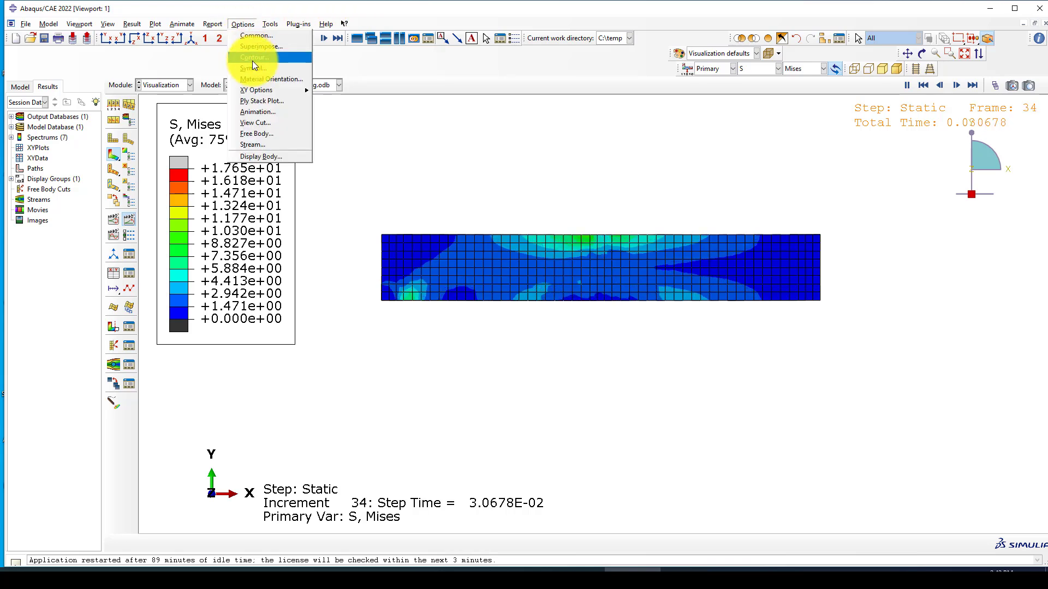
pyautogui.click(252, 36)
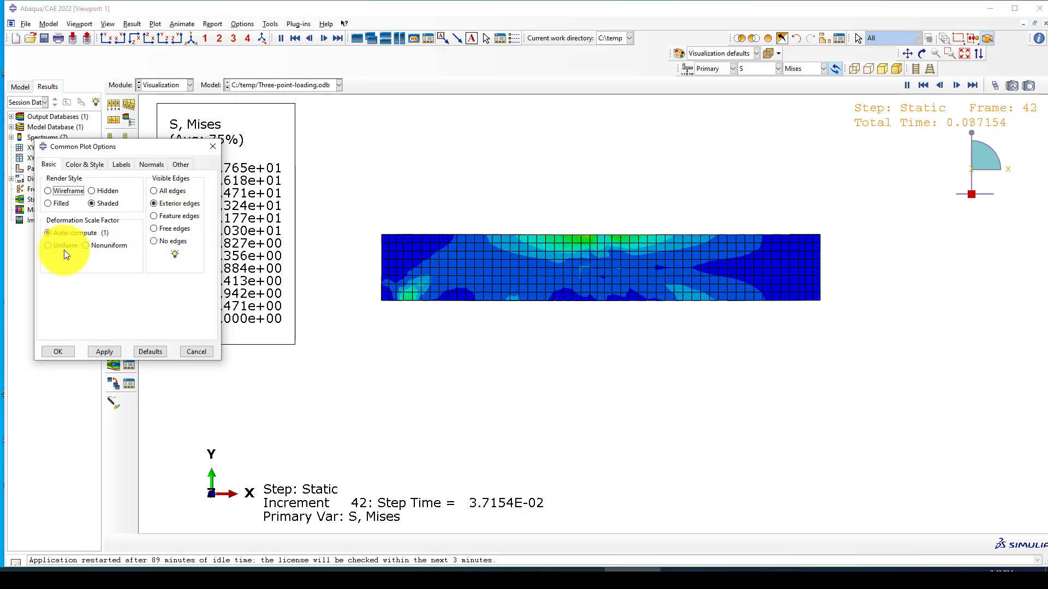
pyautogui.click(64, 246)
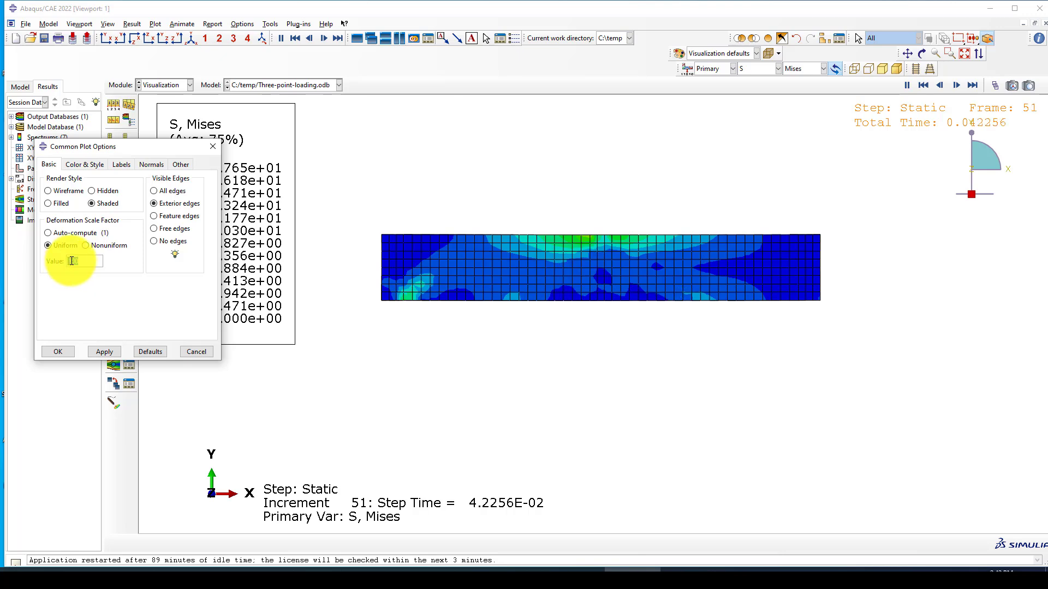
pyautogui.write('10')
pyautogui.click(104, 352)
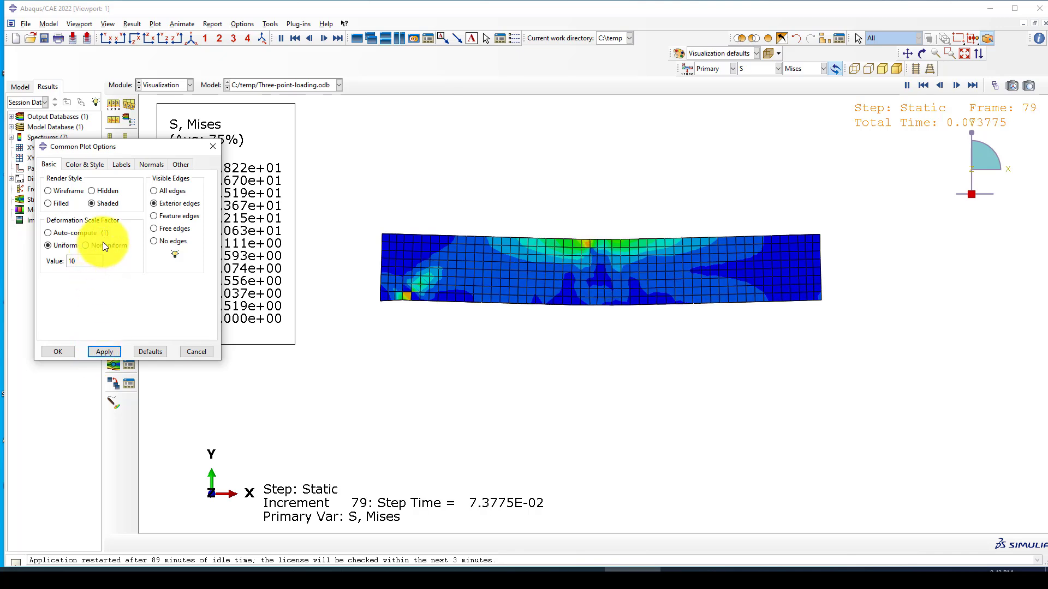
pyautogui.doubleClick(69, 262)
pyautogui.write('50')
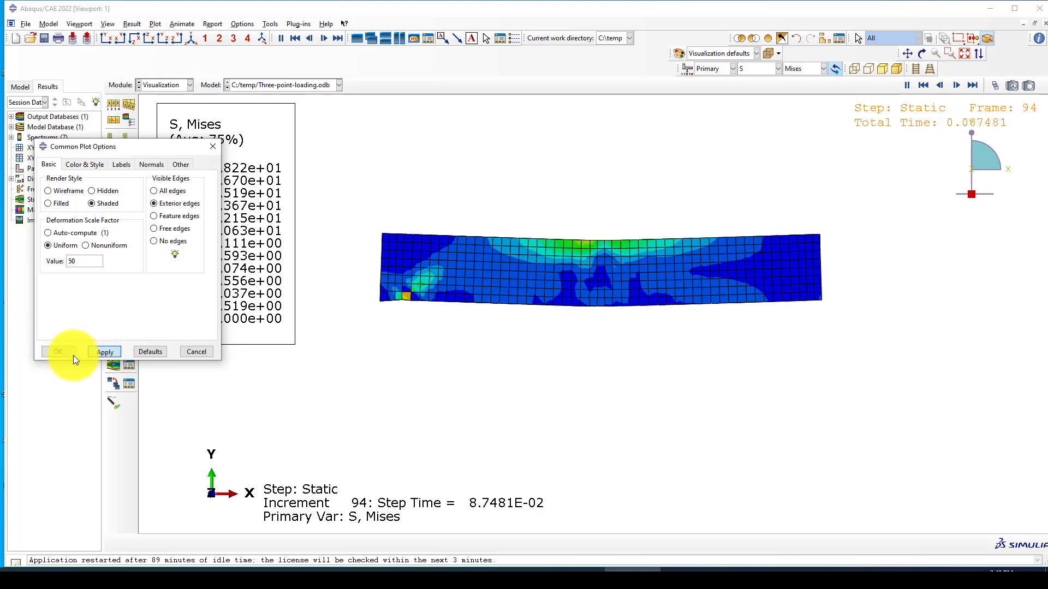
pyautogui.click(61, 351)
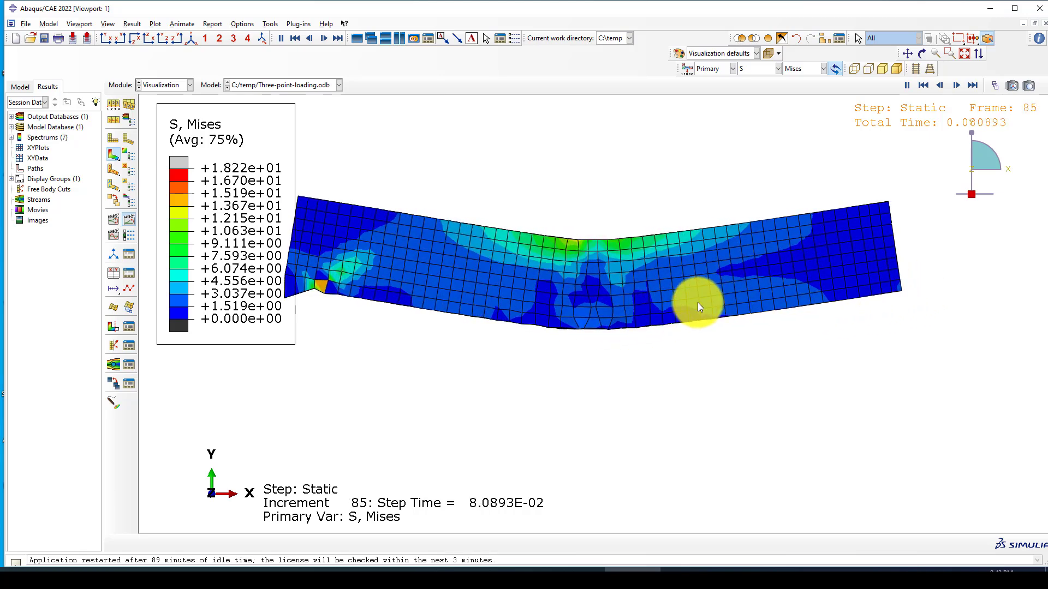
# Step: In isometric view, plot DAMAGEC, then switch the contour to DAMAGET
pyautogui.click(192, 38)
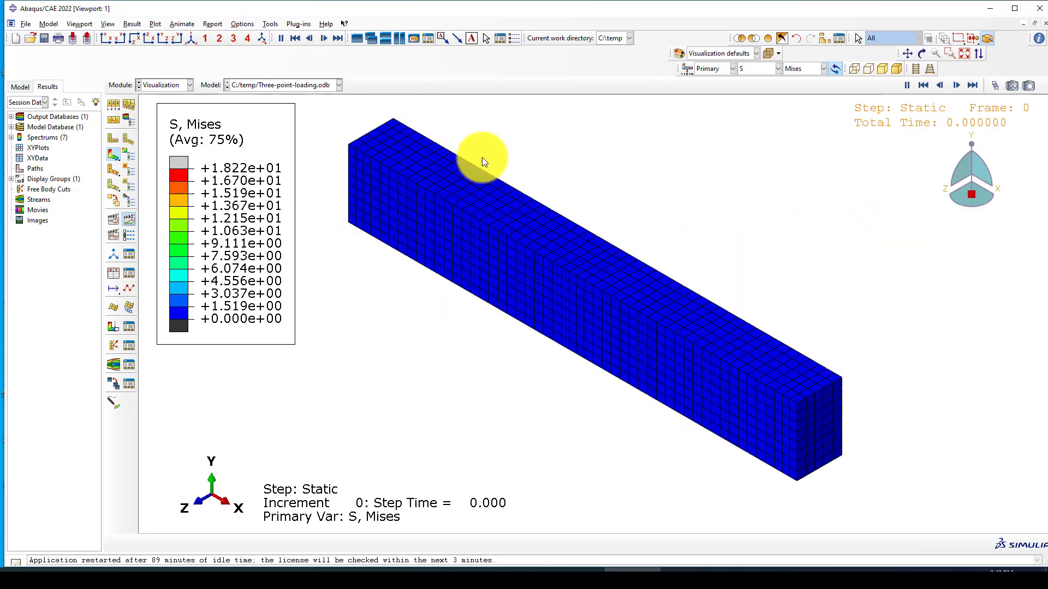
pyautogui.click(773, 69)
pyautogui.click(761, 93)
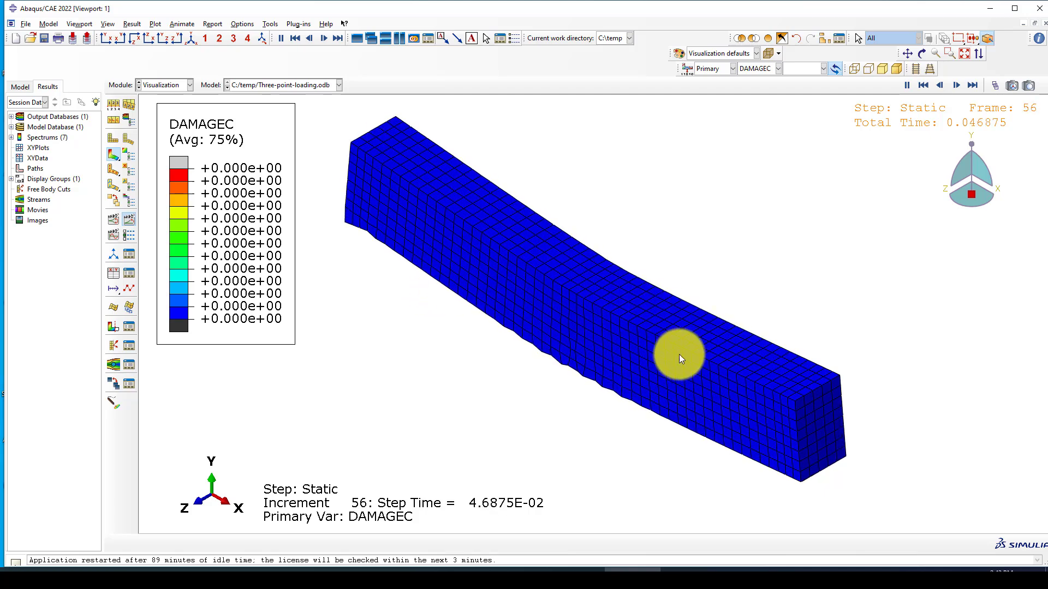
pyautogui.click(759, 68)
pyautogui.click(762, 103)
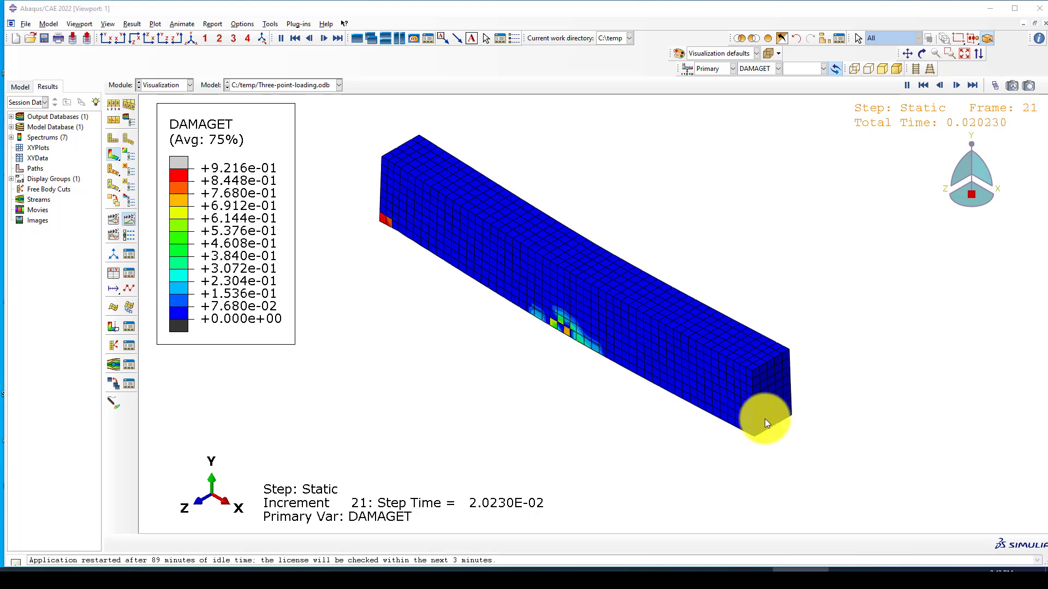
pyautogui.click(763, 69)
pyautogui.click(761, 67)
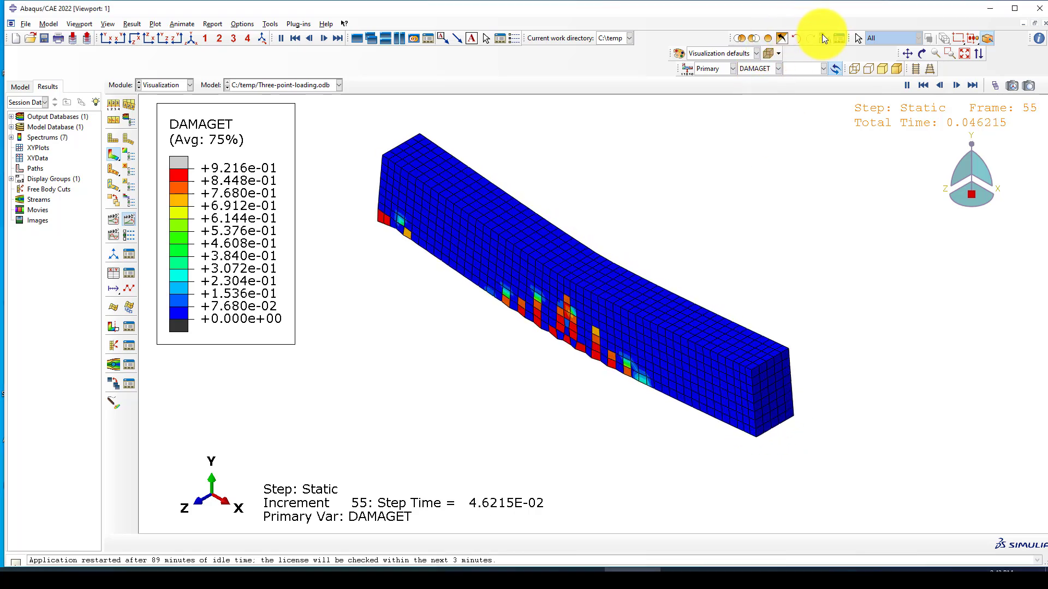
# Step: Remove C-BEAM-1 from the current display group
pyautogui.click(768, 53)
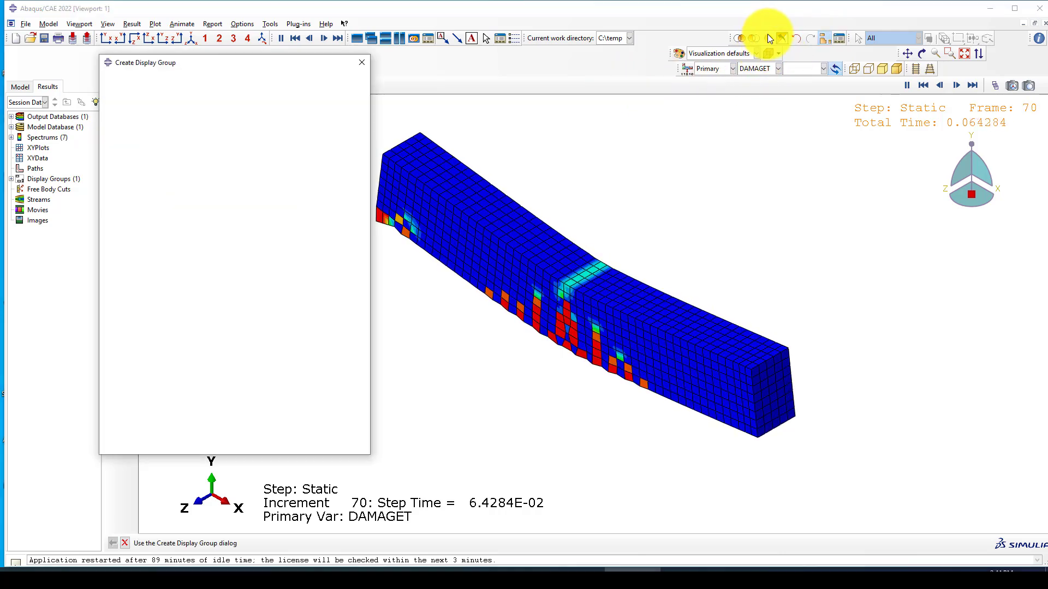
pyautogui.click(207, 119)
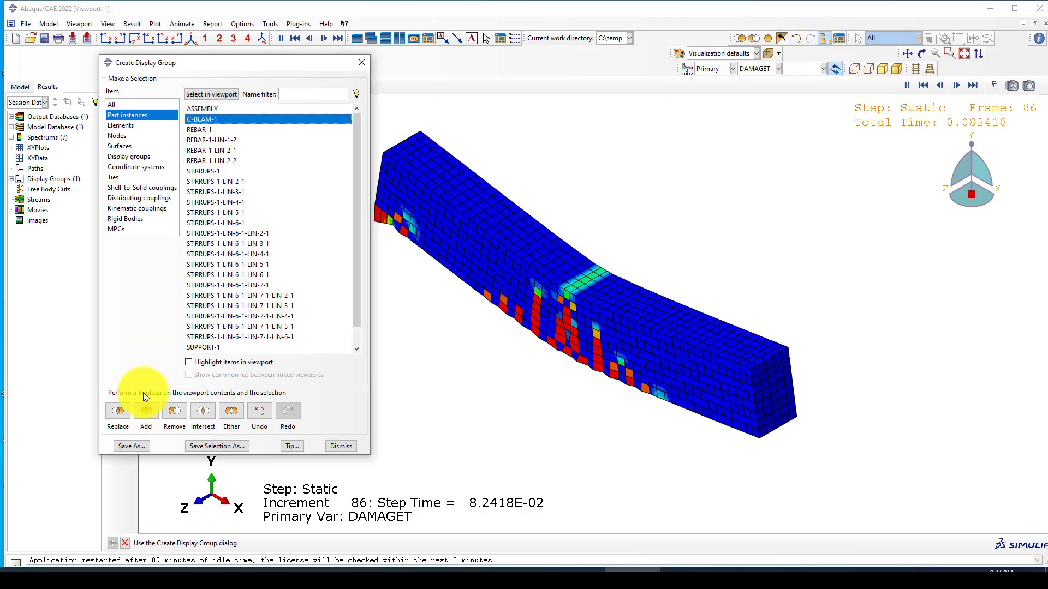
pyautogui.click(167, 409)
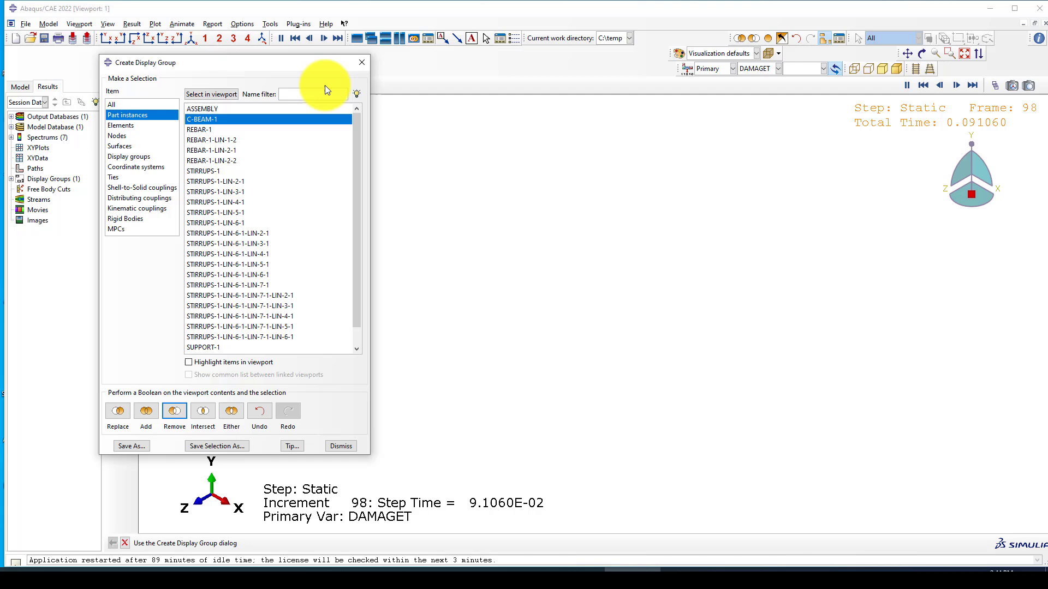
pyautogui.click(362, 62)
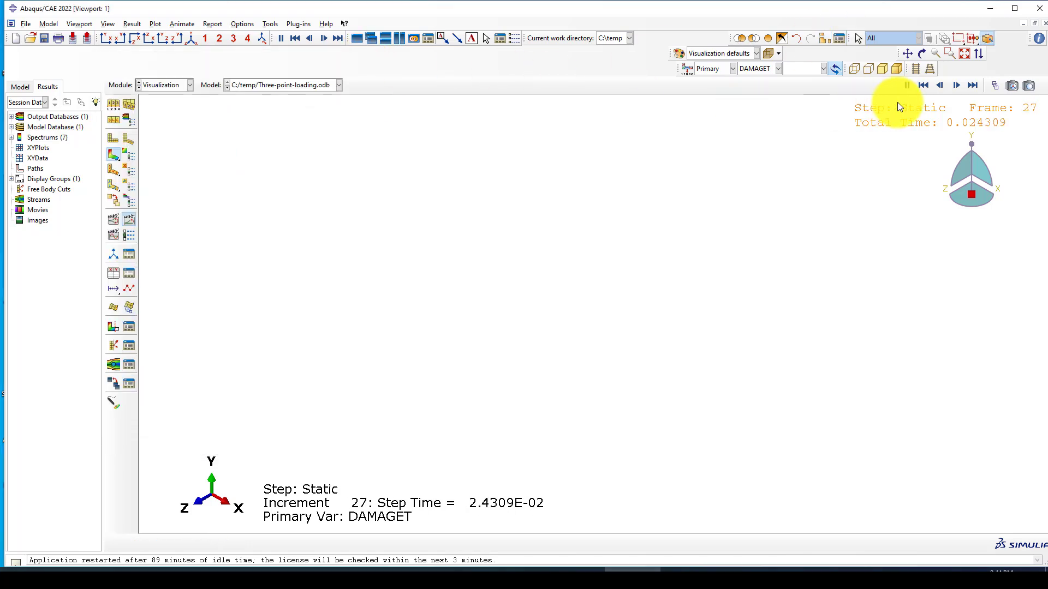
# Step: Contour S with the Mises invariant again and bring up the display-group builder
pyautogui.click(754, 69)
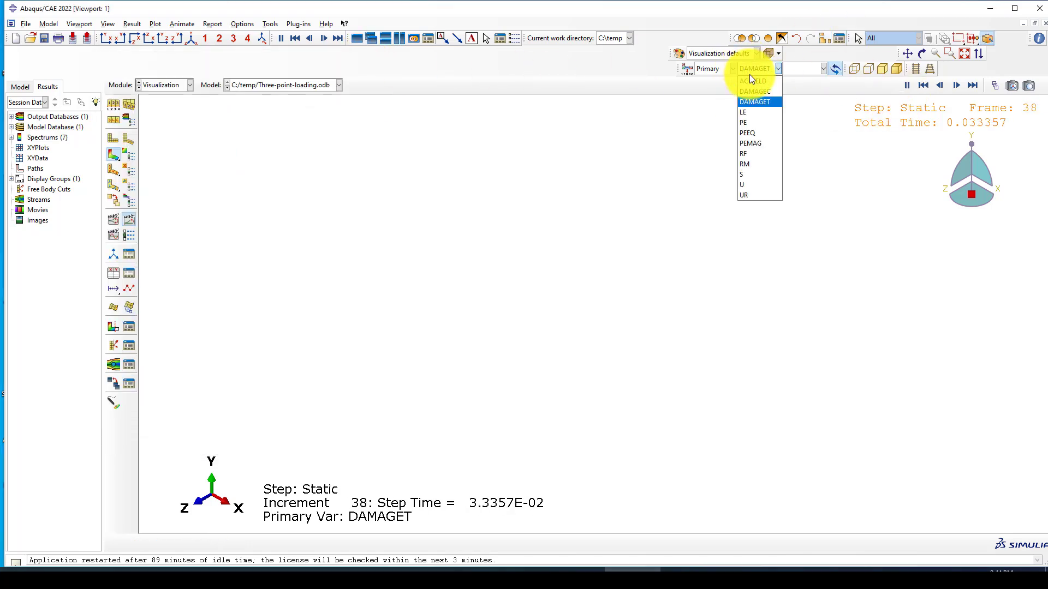
pyautogui.click(750, 173)
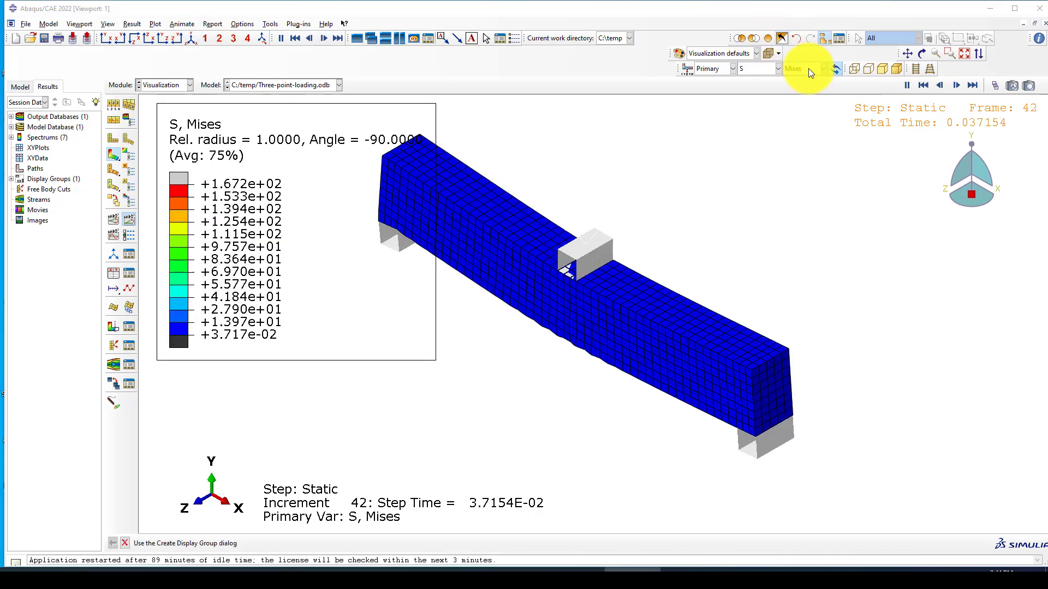
pyautogui.click(809, 68)
pyautogui.click(825, 37)
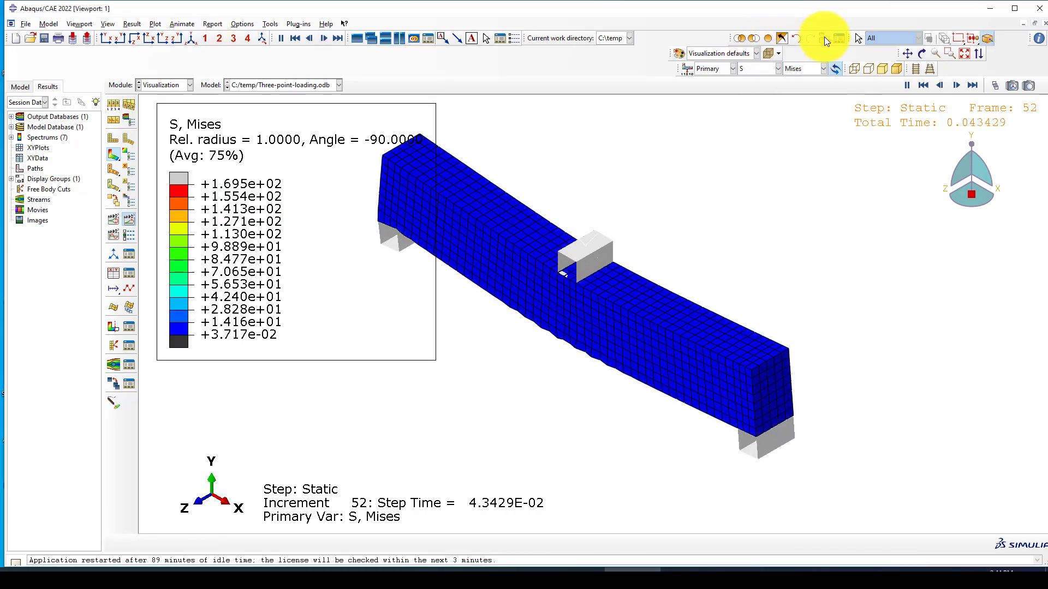
pyautogui.click(824, 37)
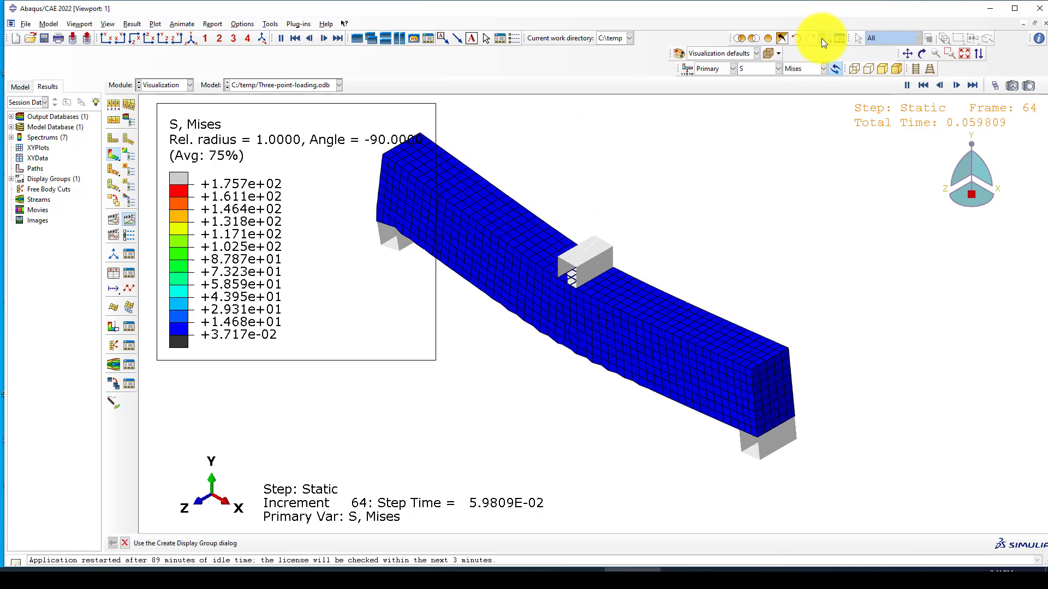
# Step: Remove C-BEAM-1 so only the rebar and stirrups show, then zoom in
pyautogui.click(195, 119)
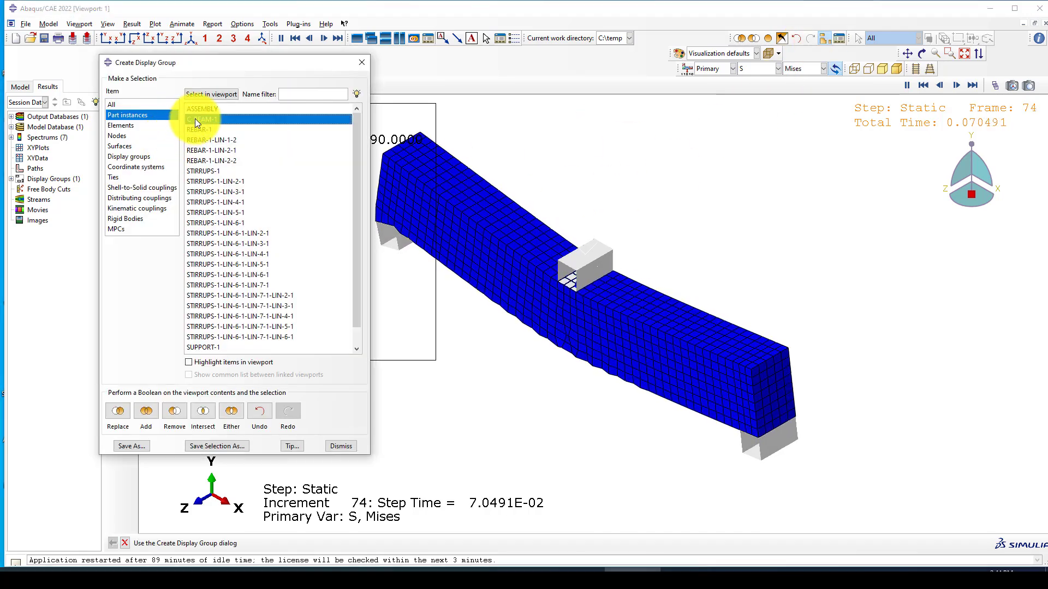
pyautogui.click(174, 412)
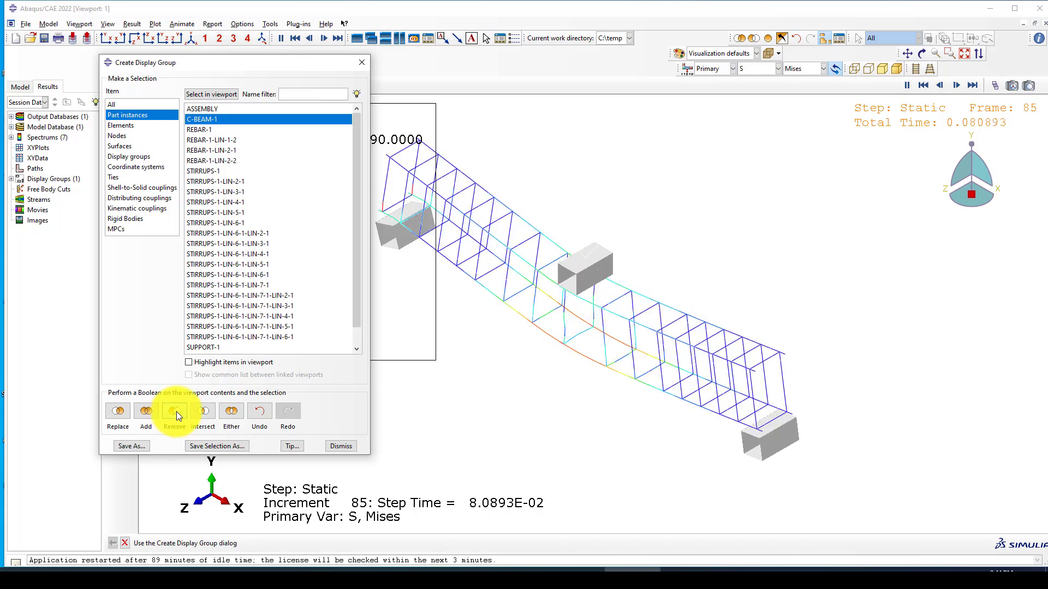
pyautogui.click(362, 63)
pyautogui.scroll(-5, 690, 198)
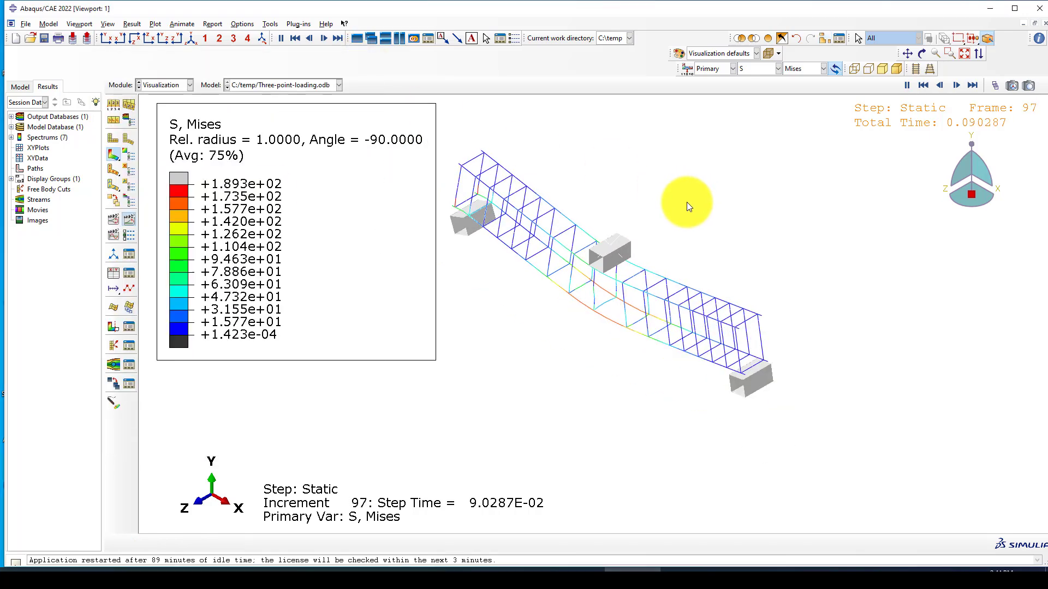
pyautogui.scroll(4, 663, 273)
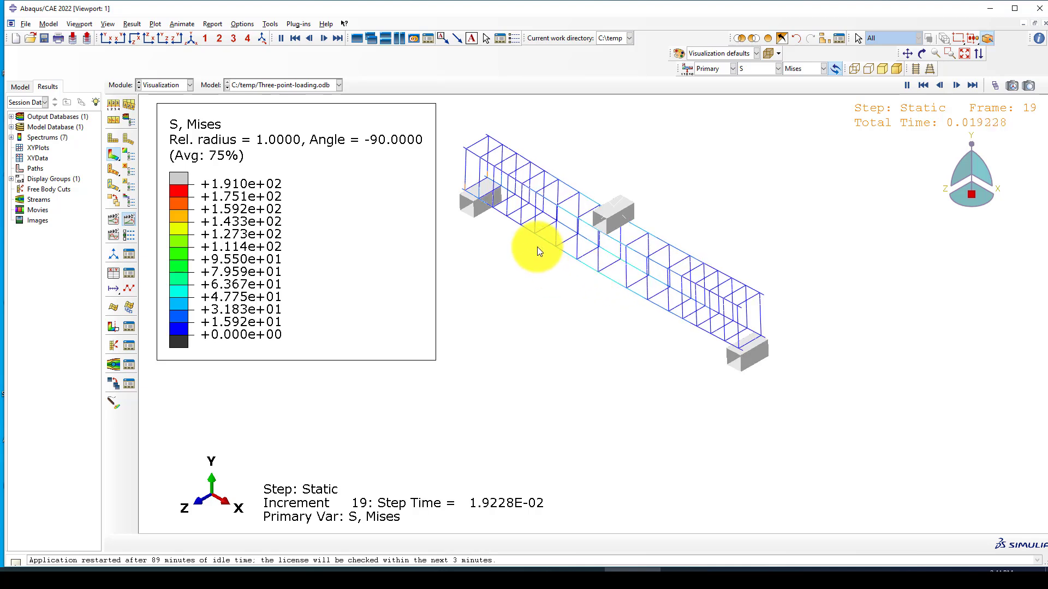
pyautogui.scroll(1, 536, 245)
pyautogui.scroll(1, 535, 244)
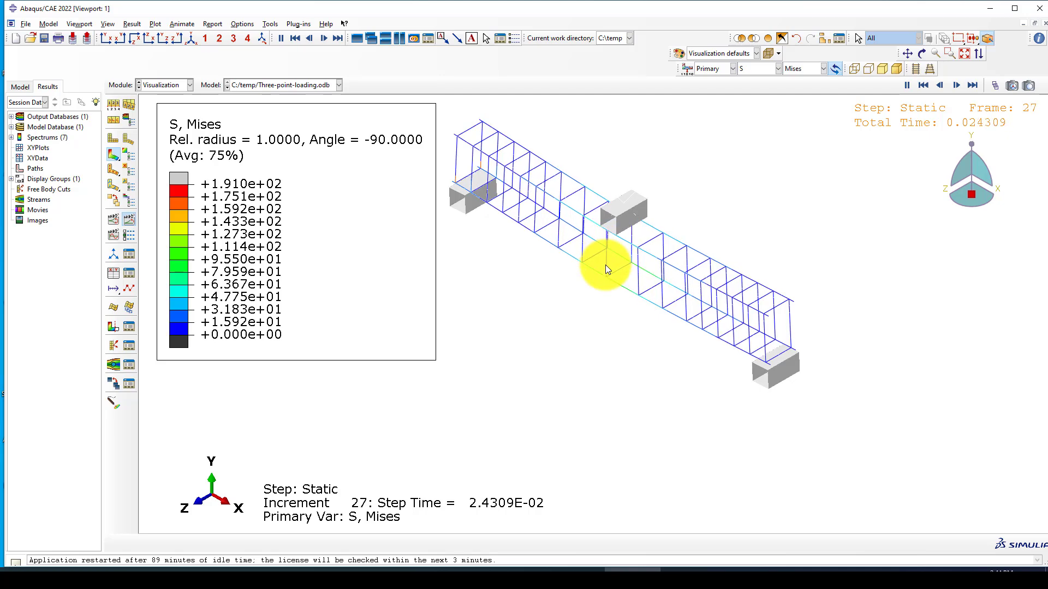
pyautogui.scroll(2, 604, 268)
pyautogui.scroll(3, 603, 269)
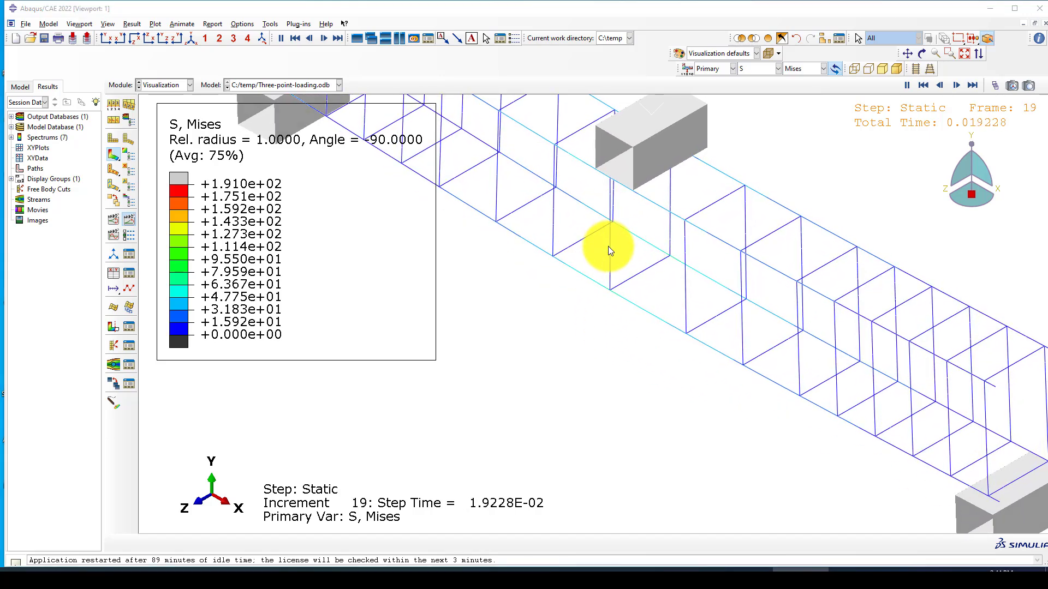
# Step: Stop the animation at frame 74 and open the XY Data Manager
pyautogui.click(129, 221)
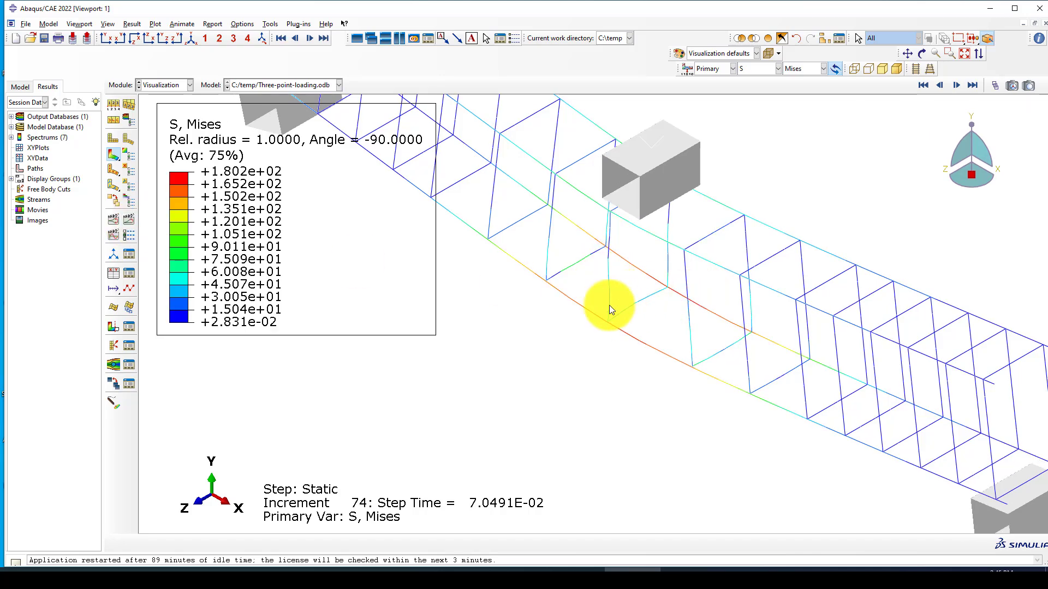
pyautogui.scroll(-5, 647, 303)
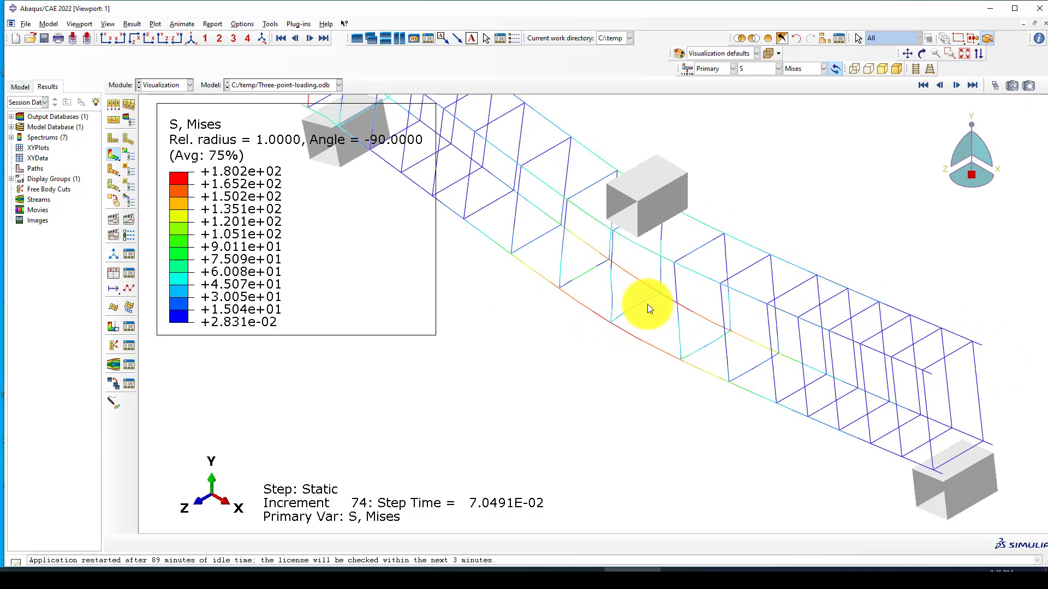
pyautogui.click(126, 274)
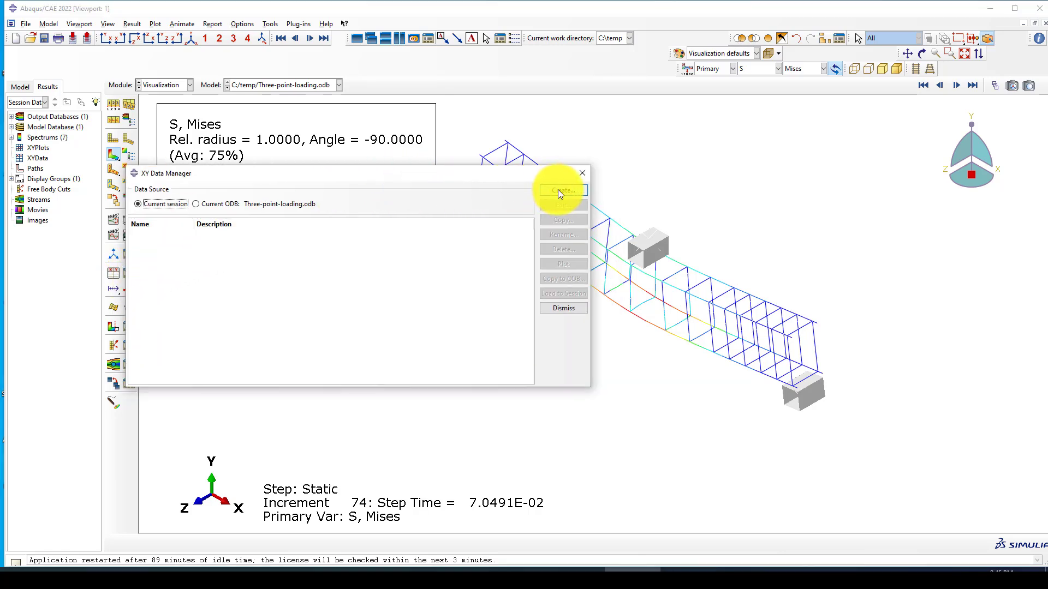
# Step: Save the RF2, U1 and U2 ODB history outputs as XY data and plot them
pyautogui.click(560, 192)
pyautogui.click(166, 331)
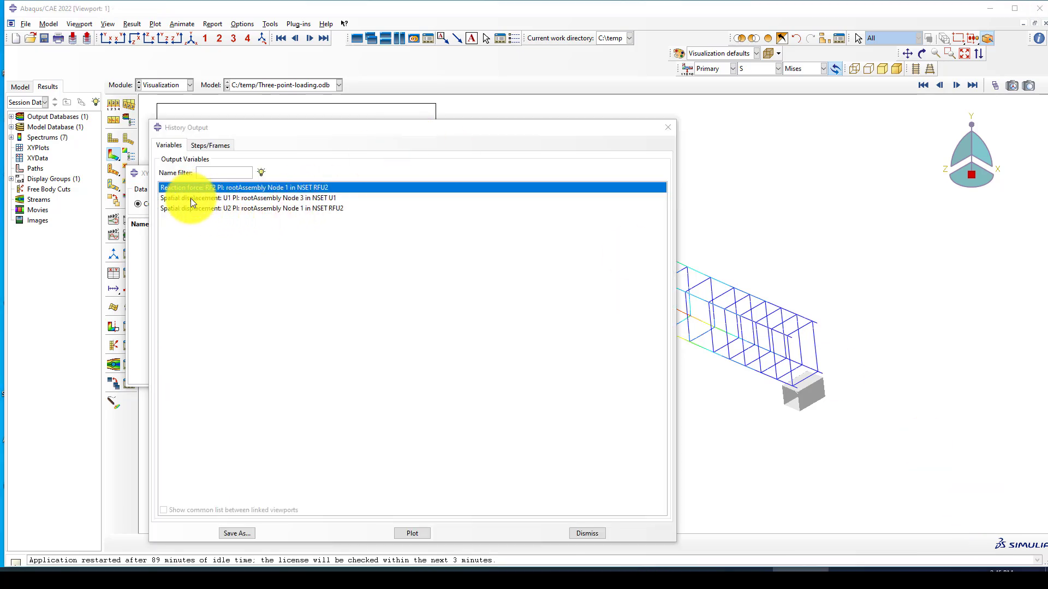
pyautogui.click(198, 198)
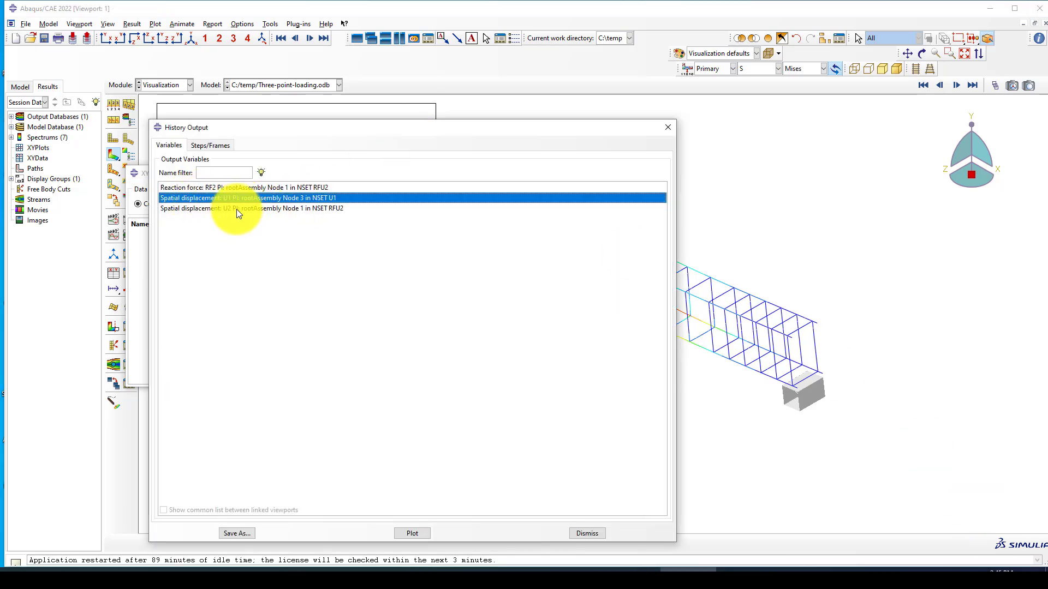
pyautogui.click(236, 208)
pyautogui.click(209, 188)
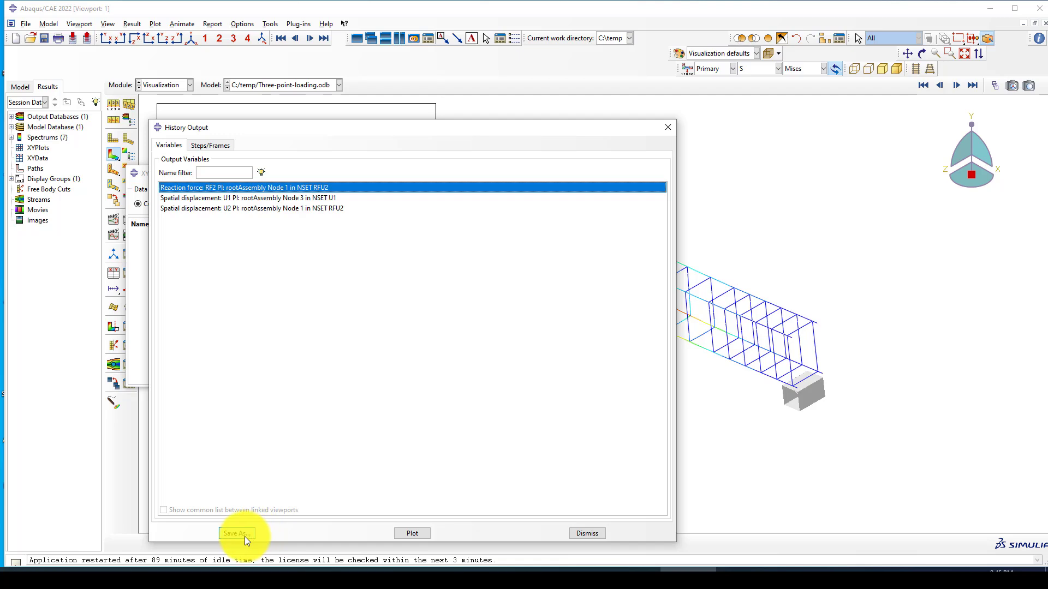
pyautogui.keyDown('shift'); pyautogui.click(258, 198); pyautogui.keyUp('shift')
pyautogui.keyDown('shift'); pyautogui.click(255, 207); pyautogui.keyUp('shift')
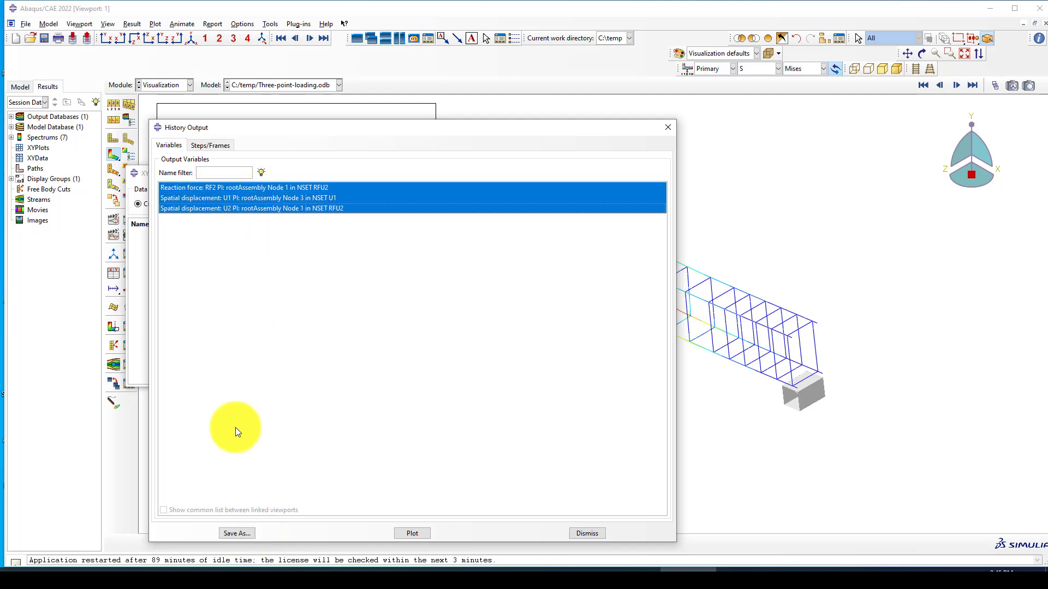
pyautogui.click(233, 535)
pyautogui.click(387, 435)
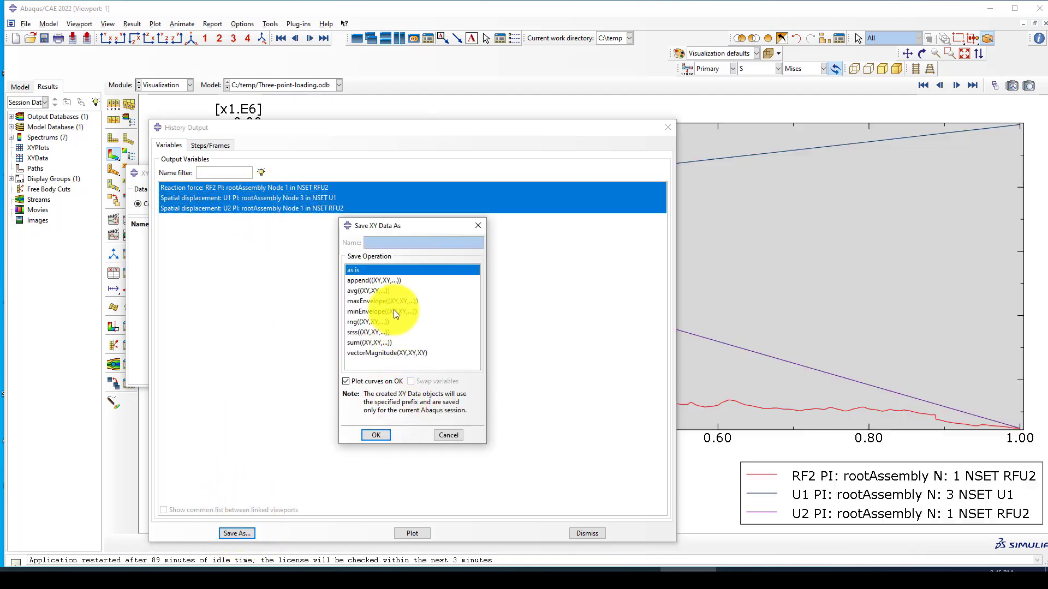
pyautogui.click(668, 129)
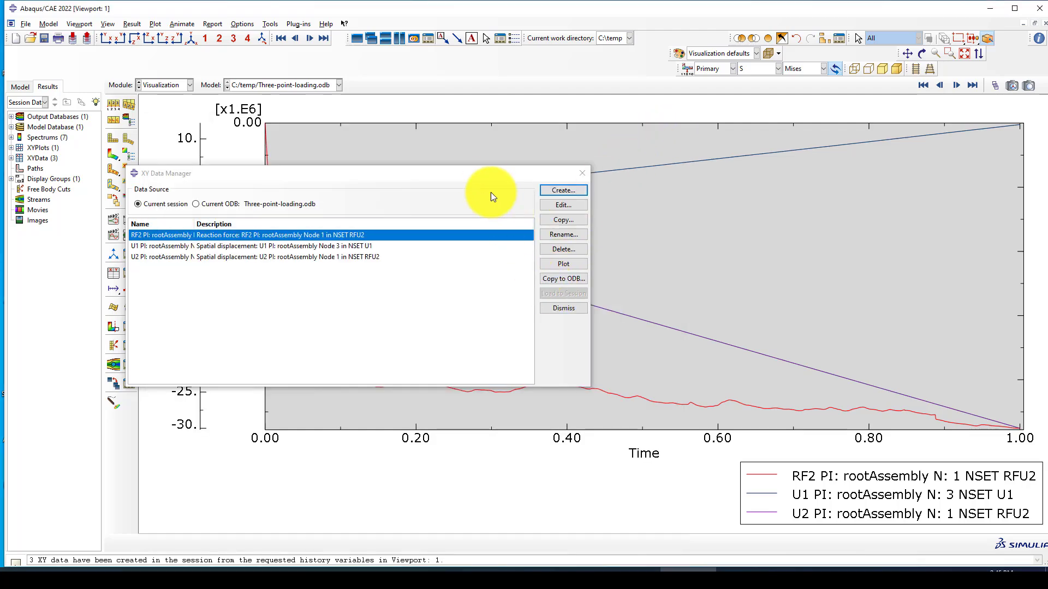
pyautogui.moveTo(445, 174); pyautogui.dragTo(485, 185)
pyautogui.scroll(-1, 683, 397)
# Step: Build the expression combine(-1*U2, -1*RF2) from the existing XY data
pyautogui.click(572, 201)
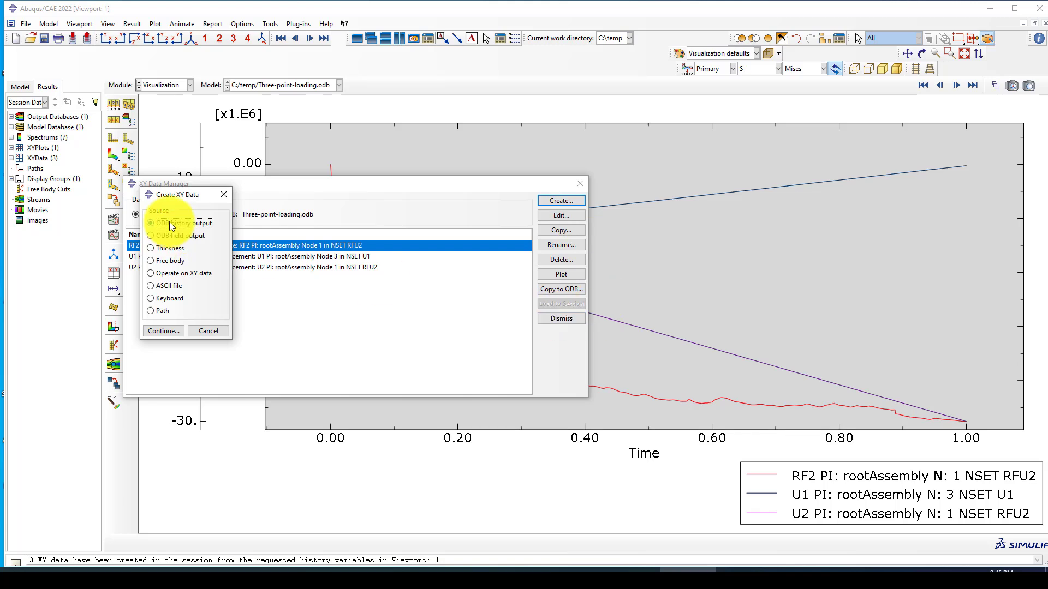
pyautogui.click(169, 273)
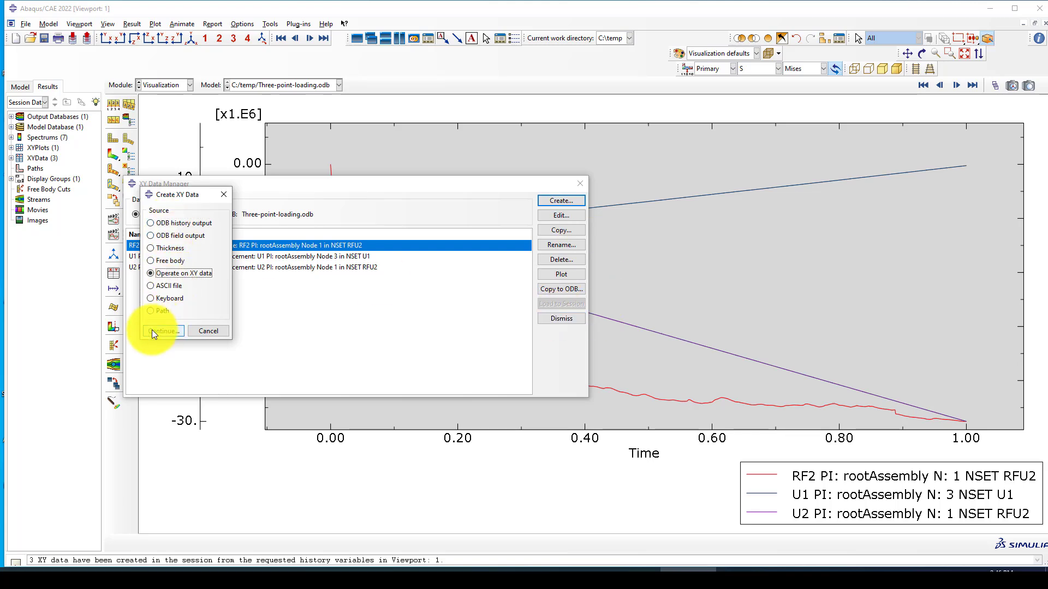
pyautogui.click(153, 330)
pyautogui.scroll(-2, 624, 350)
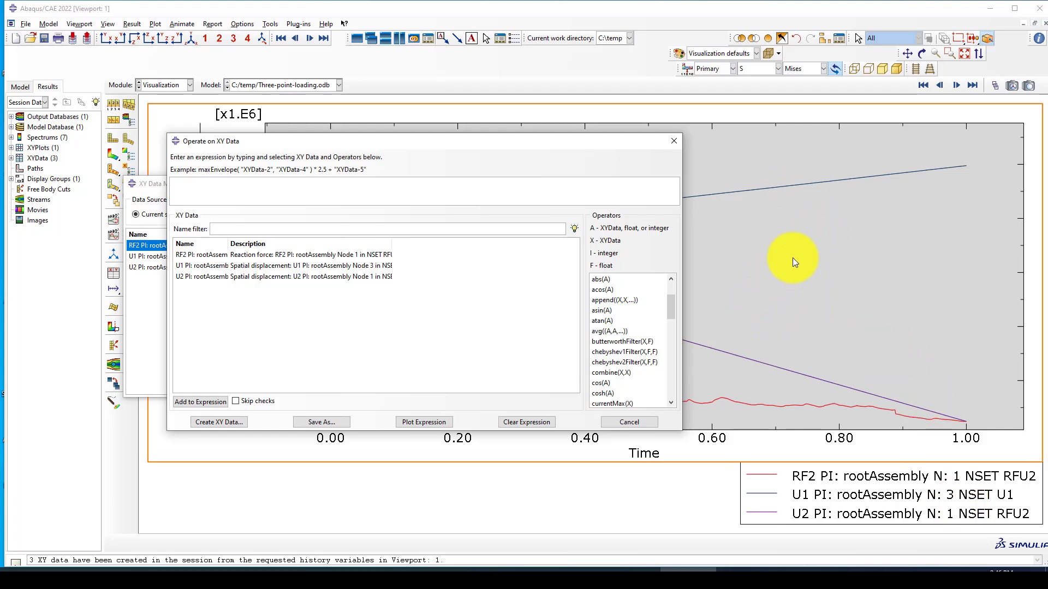
pyautogui.click(611, 373)
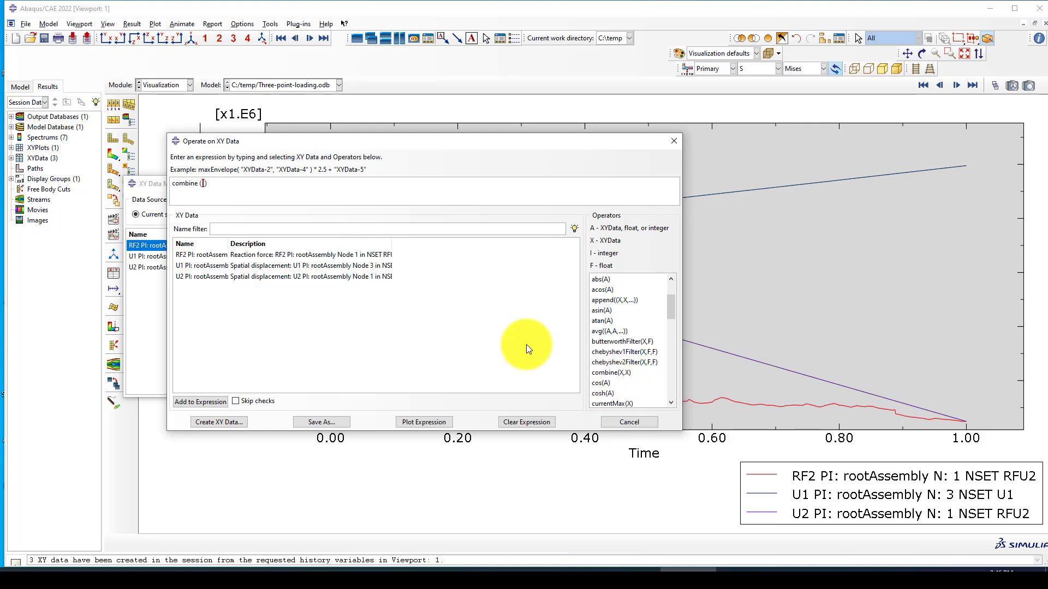
pyautogui.write('-1*')
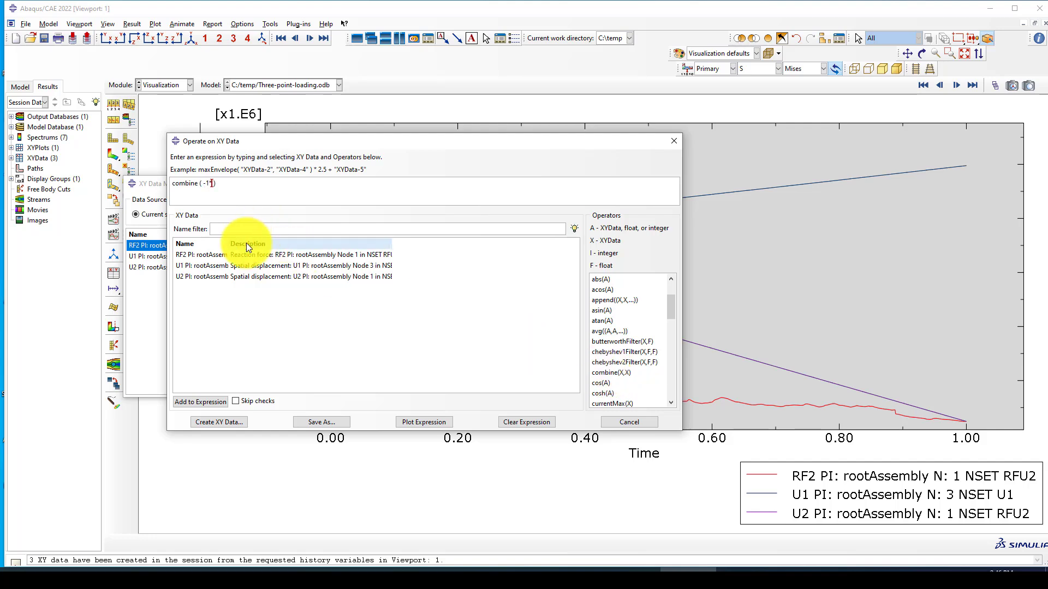
pyautogui.doubleClick(227, 276)
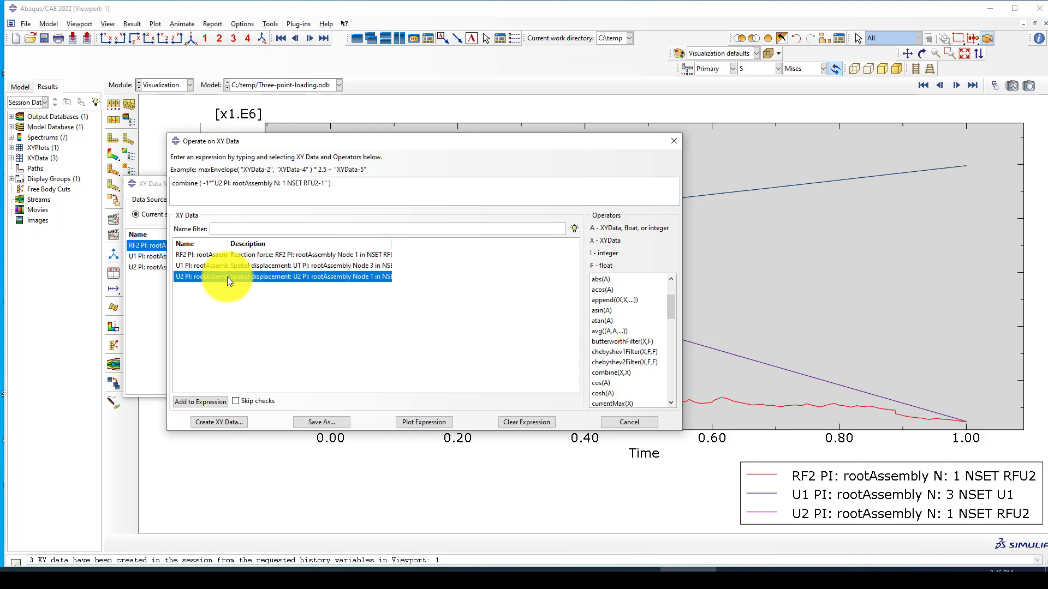
pyautogui.write(',-1*')
pyautogui.doubleClick(227, 256)
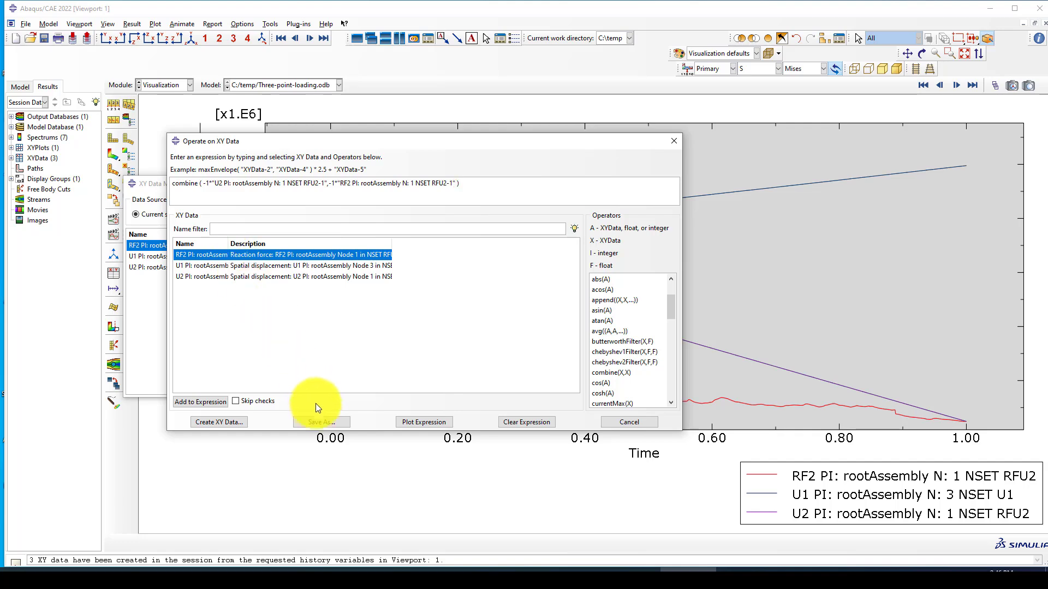
# Step: Save the expression as 'Force-Displacement Curve' and move the editor aside
pyautogui.click(320, 420)
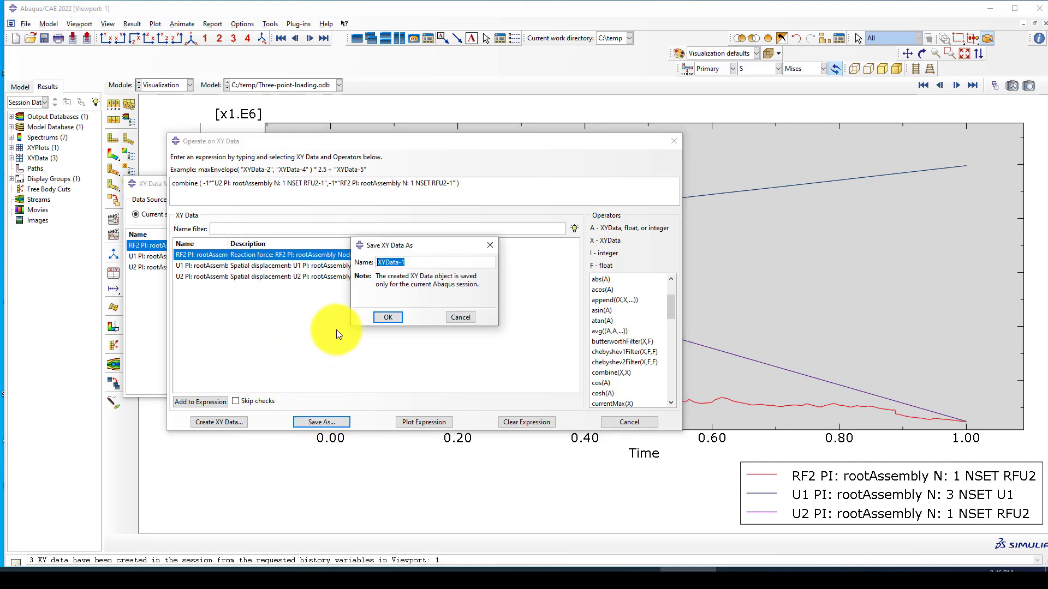
pyautogui.write('Force-Displacement Curve')
pyautogui.click(389, 316)
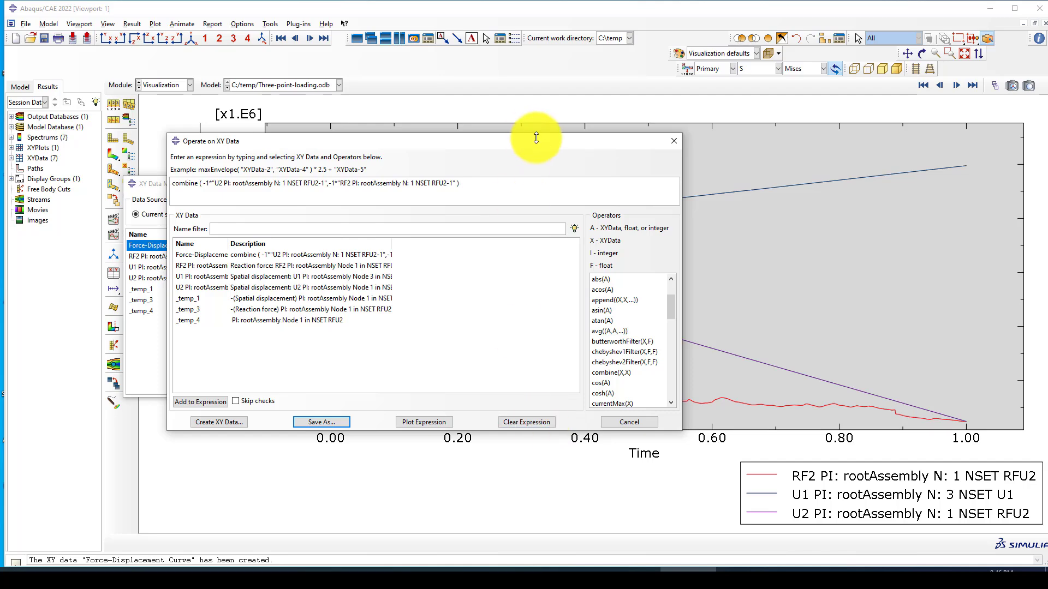
pyautogui.moveTo(550, 141); pyautogui.dragTo(457, 263)
# Step: Build a new combine expression pairing U1 displacement with -1 times RF2
pyautogui.moveTo(541, 185); pyautogui.dragTo(533, 274)
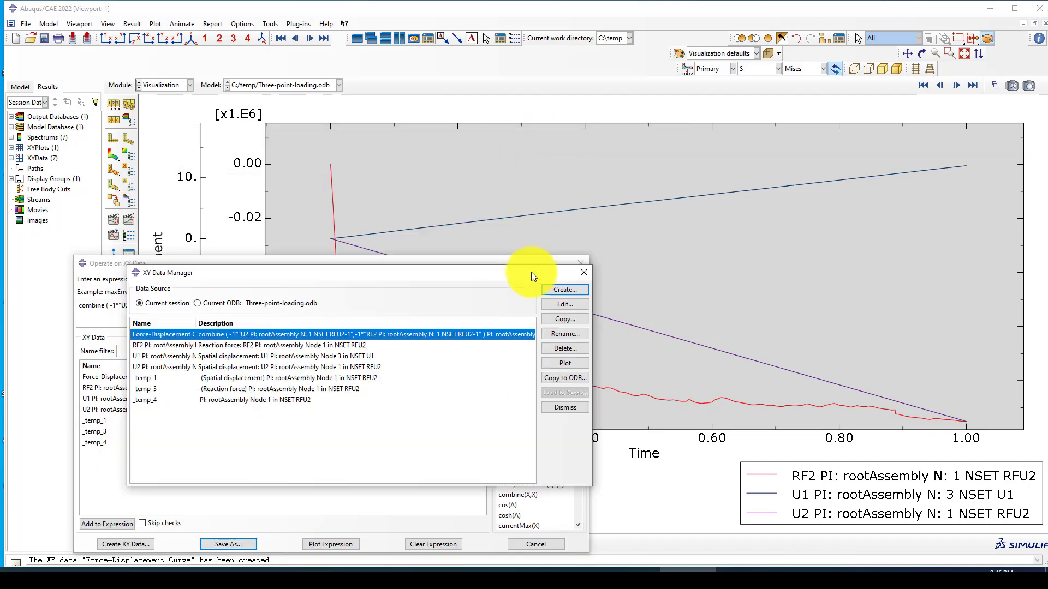
pyautogui.moveTo(450, 278); pyautogui.dragTo(488, 154)
pyautogui.click(624, 161)
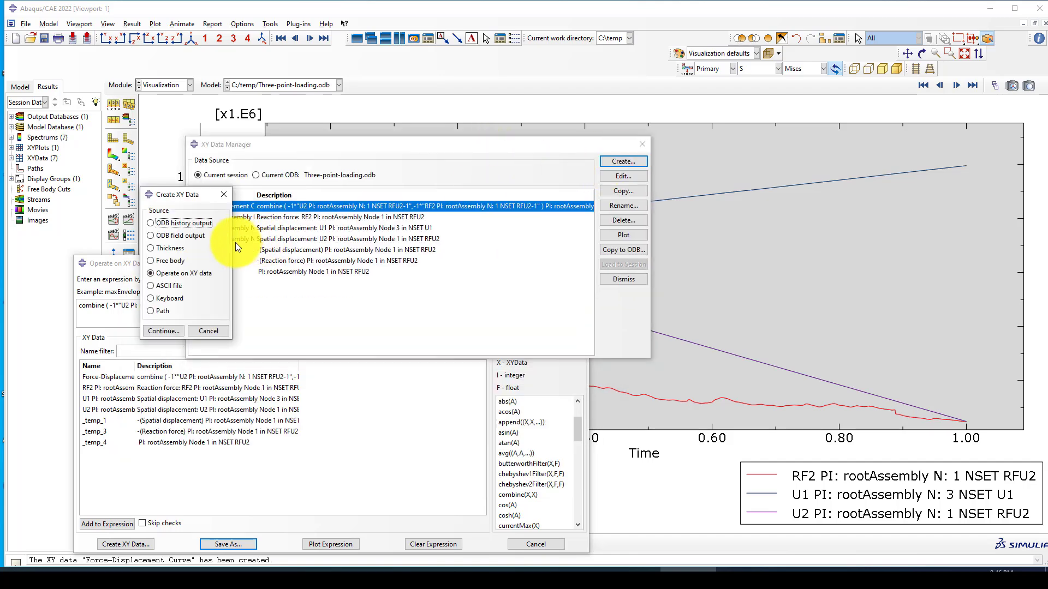
pyautogui.click(160, 329)
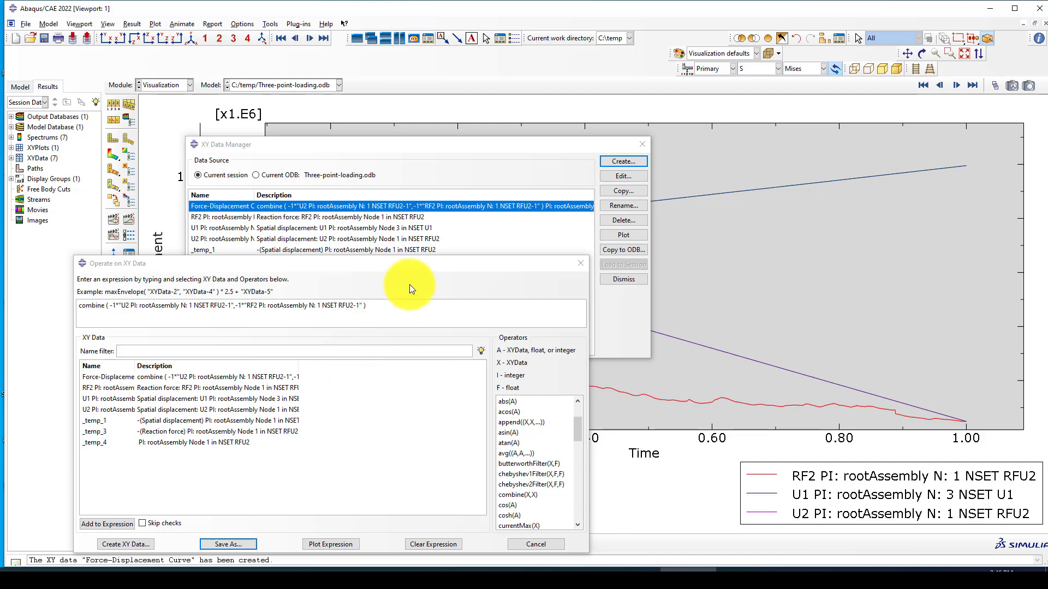
pyautogui.moveTo(415, 270); pyautogui.dragTo(483, 148)
pyautogui.click(506, 422)
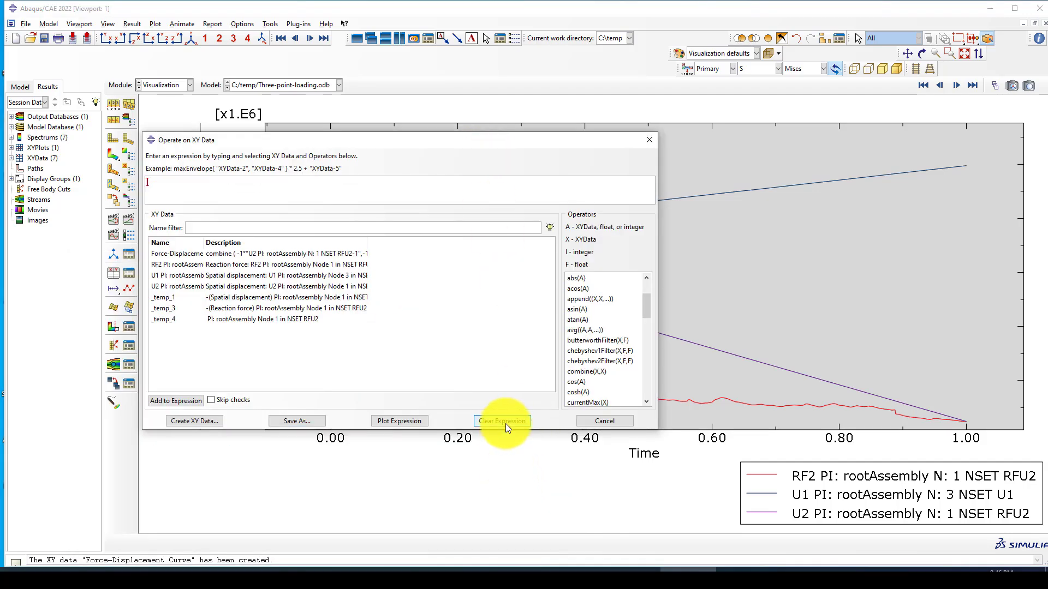
pyautogui.click(578, 373)
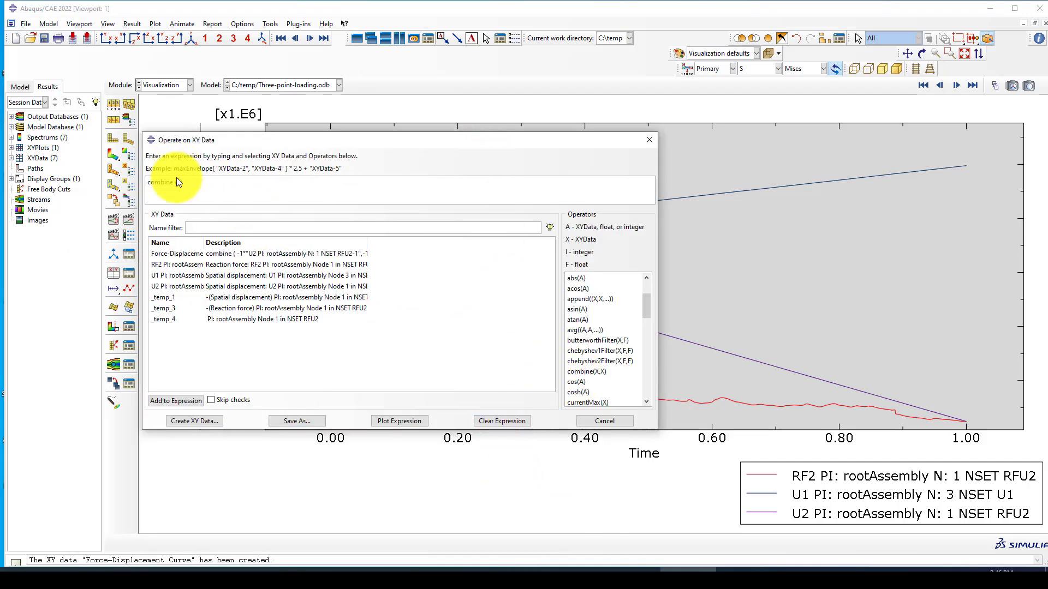
pyautogui.click(225, 202)
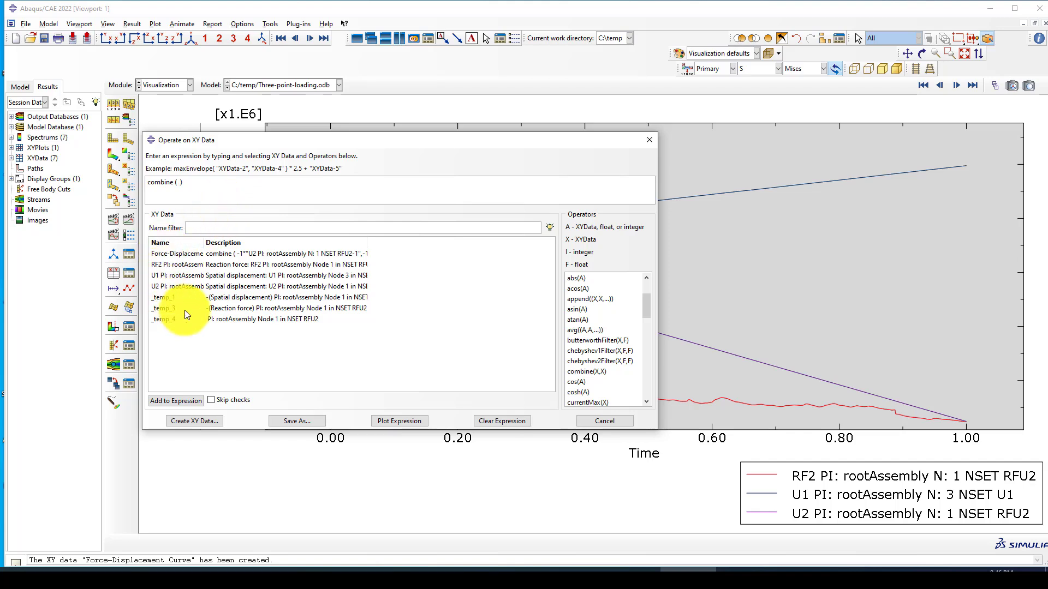
pyautogui.doubleClick(194, 275)
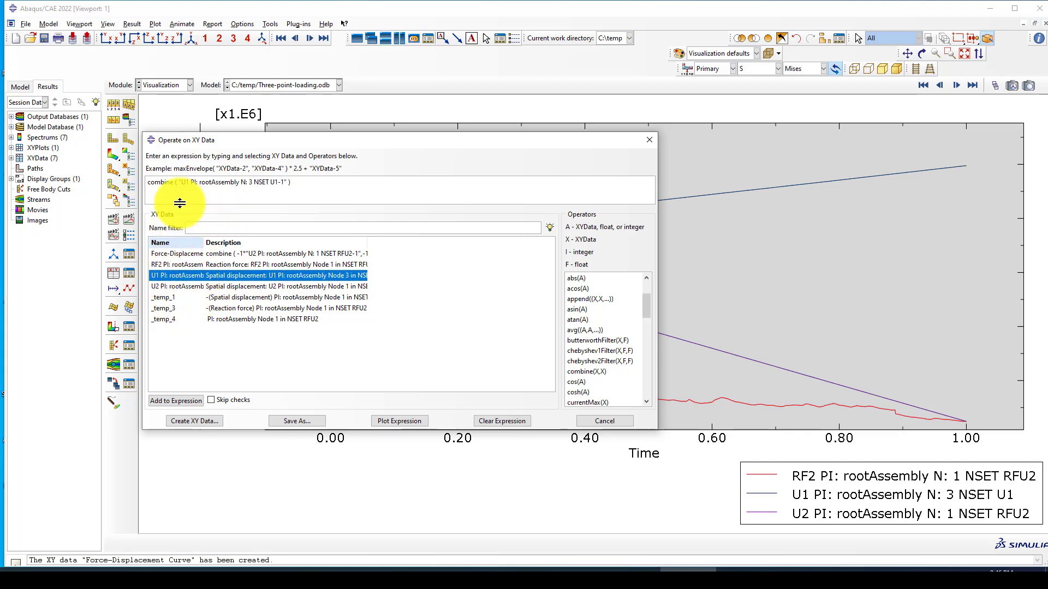
pyautogui.write(', ')
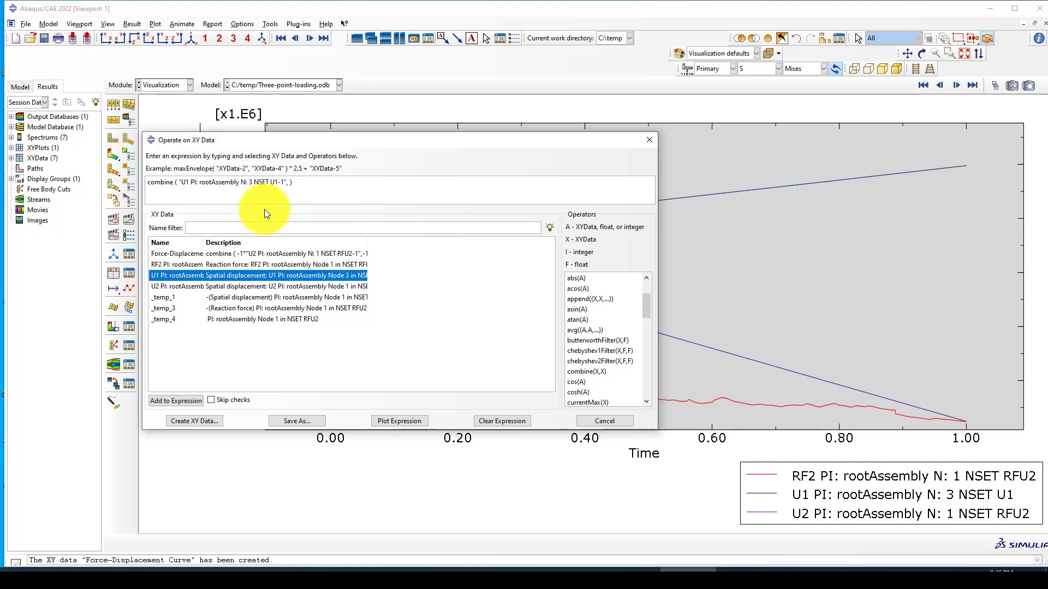
pyautogui.write('-1*')
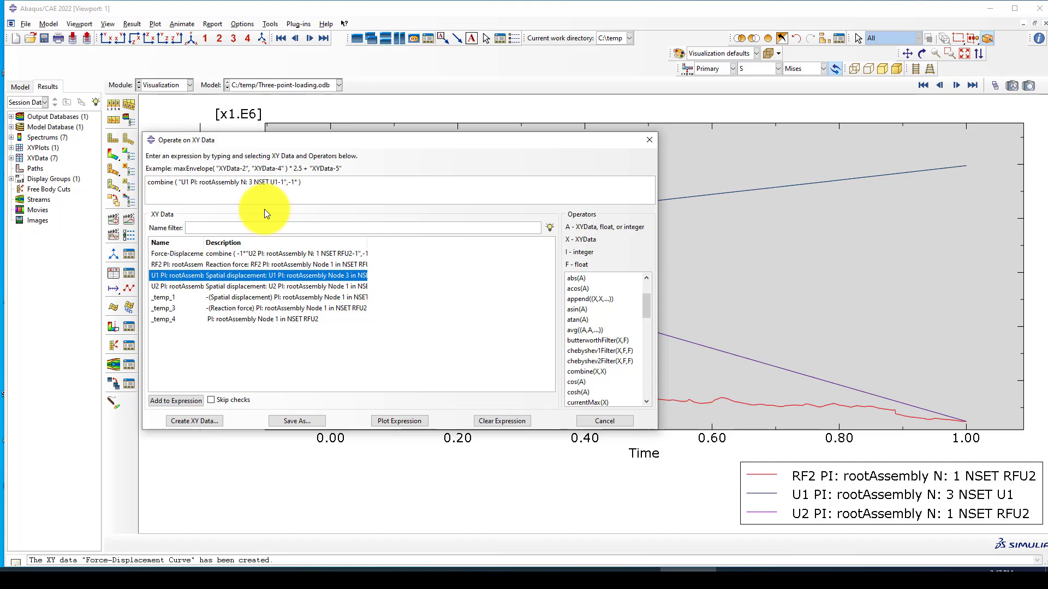
pyautogui.doubleClick(211, 264)
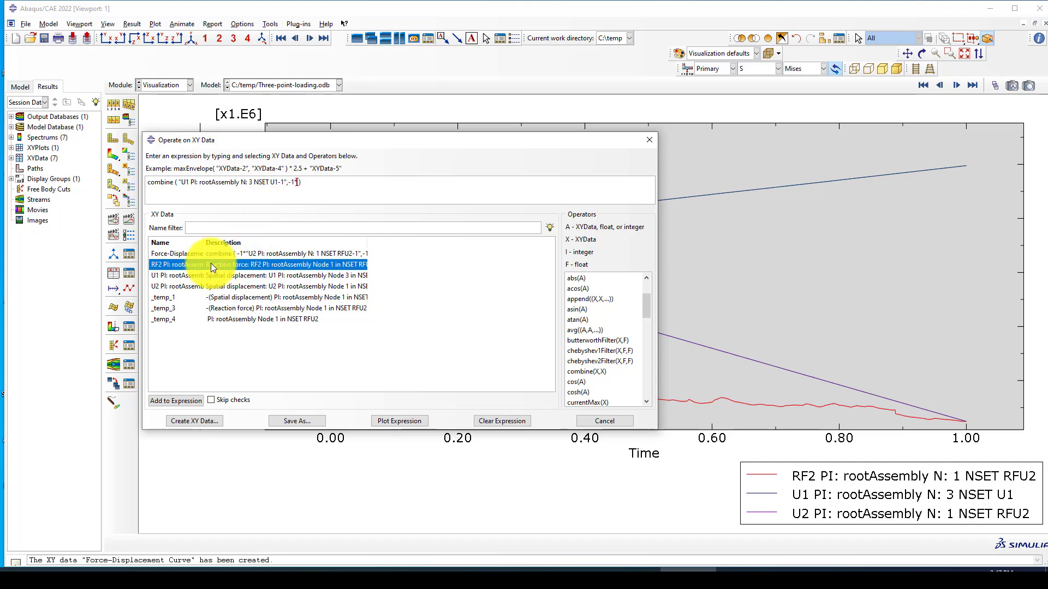
# Step: Save it as 'Force-Displacement-U1' and close the expression editor
pyautogui.click(318, 423)
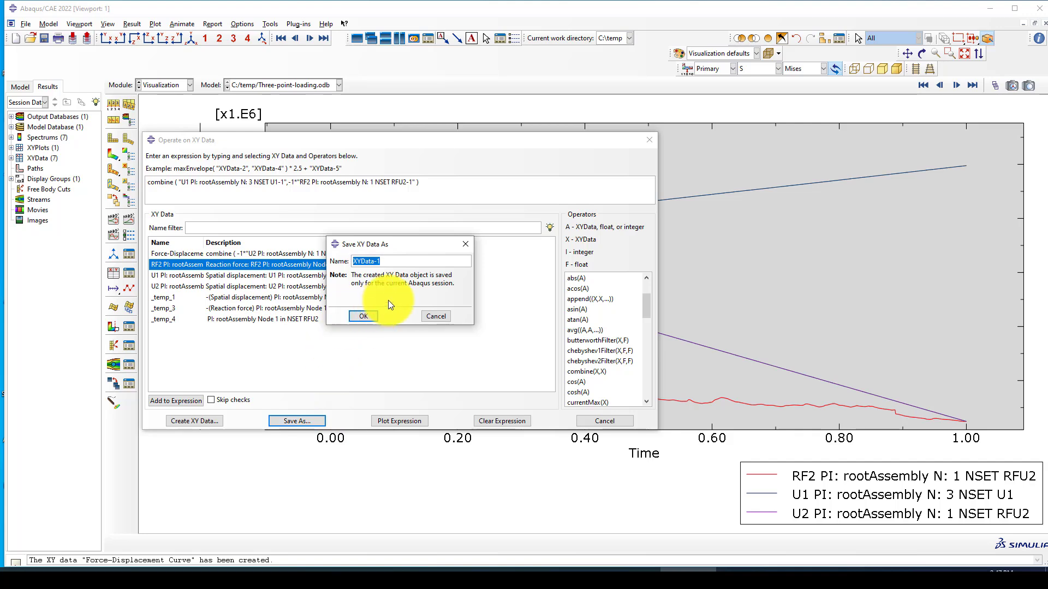
pyautogui.write('Force-Displacement-U1')
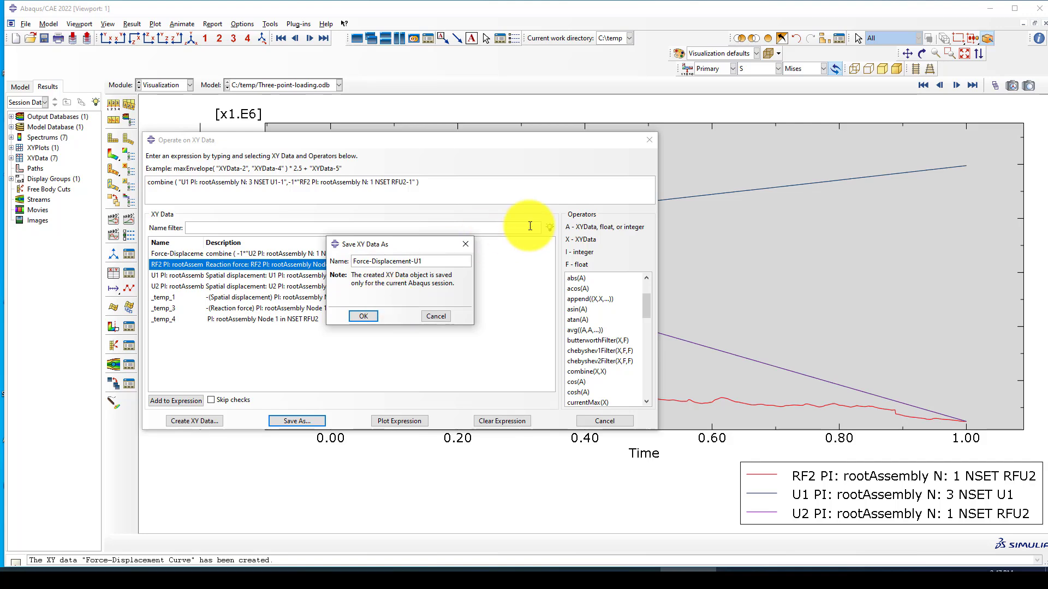
pyautogui.click(367, 317)
pyautogui.click(579, 423)
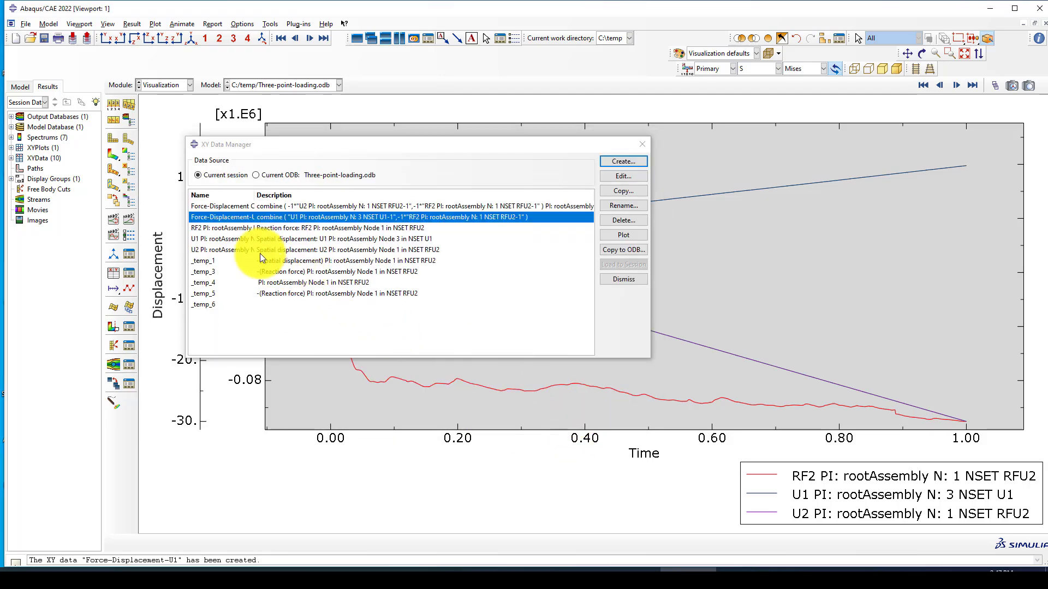
# Step: Delete the raw XY data entries RF2 through _temp_6 from the XY Data Manager
pyautogui.moveTo(232, 229); pyautogui.dragTo(235, 303)
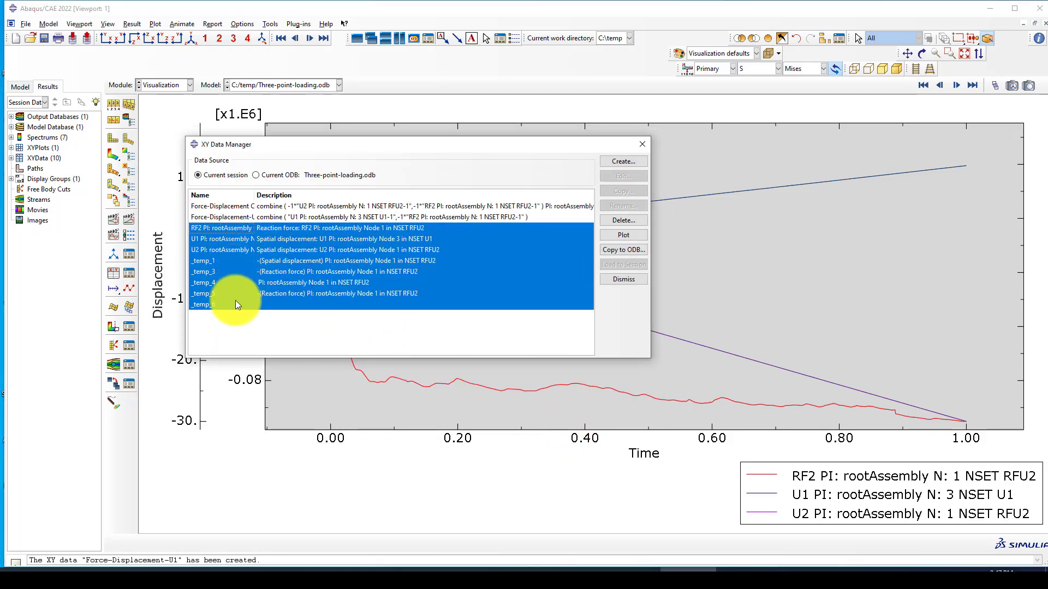
pyautogui.click(607, 221)
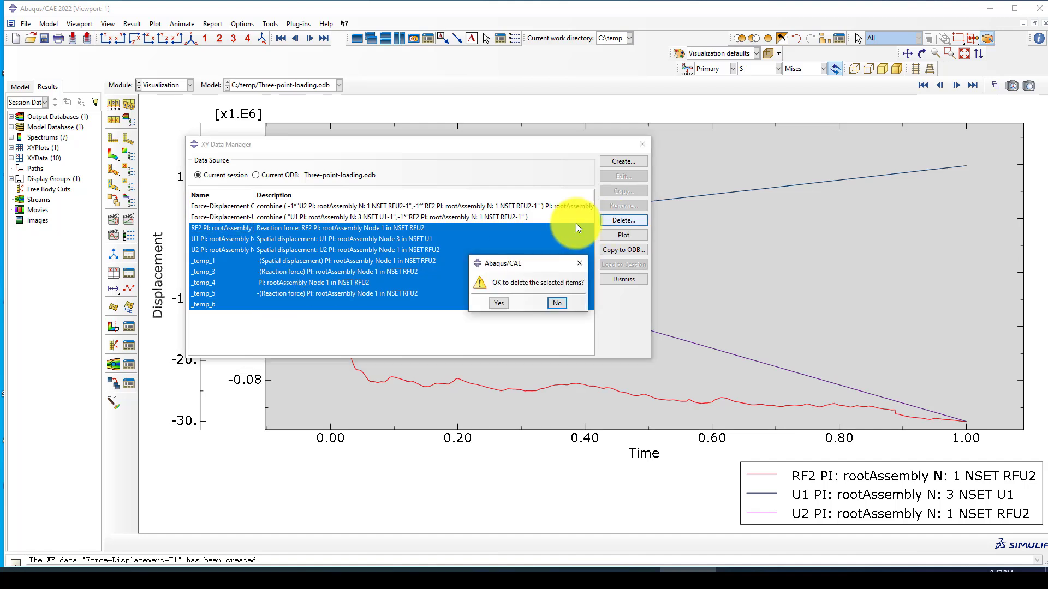
pyautogui.click(501, 297)
# Step: Plot both Force-Displacement data sets together and dismiss the error message
pyautogui.moveTo(380, 206); pyautogui.dragTo(309, 227)
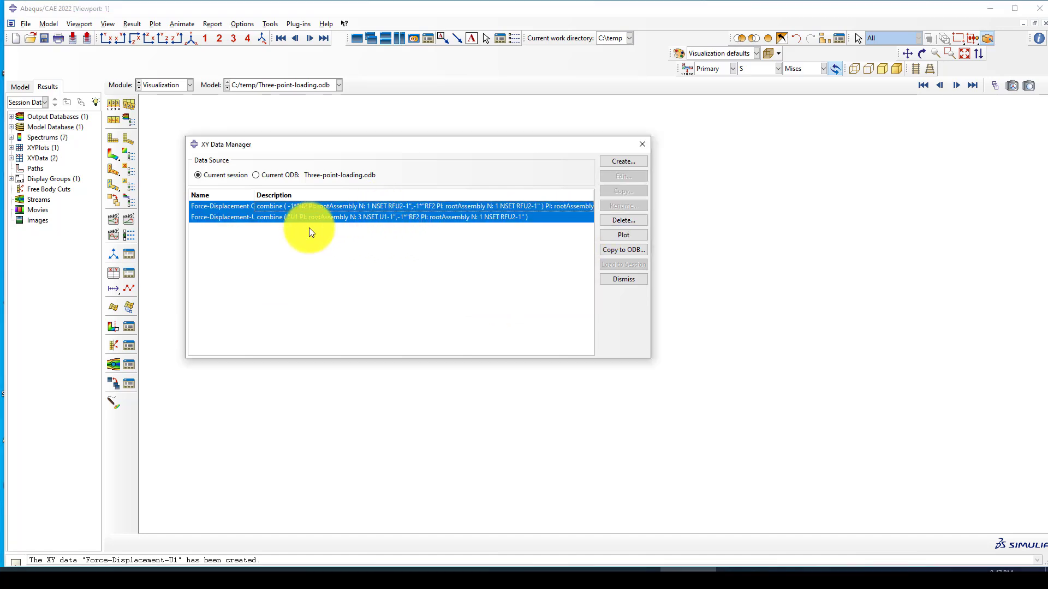
pyautogui.click(623, 236)
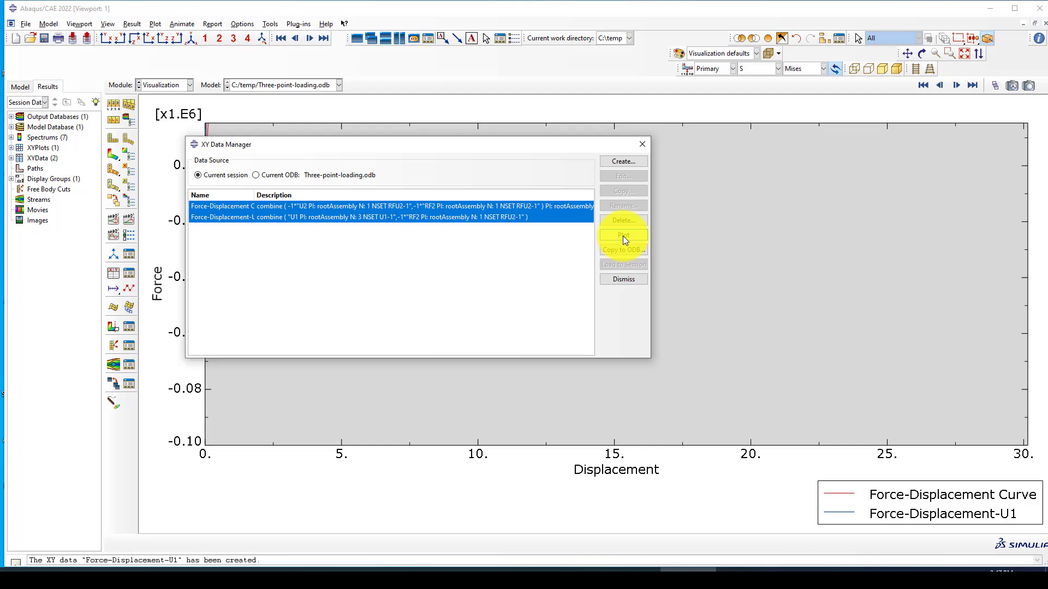
pyautogui.click(641, 144)
pyautogui.scroll(1, 477, 289)
pyautogui.scroll(-1, 394, 285)
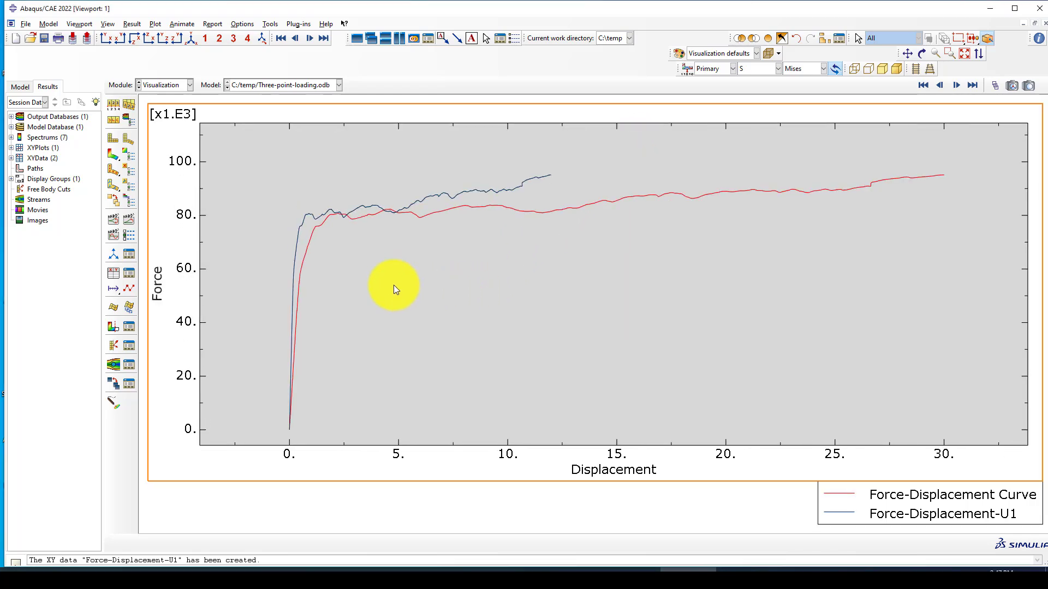
pyautogui.scroll(2, 257, 210)
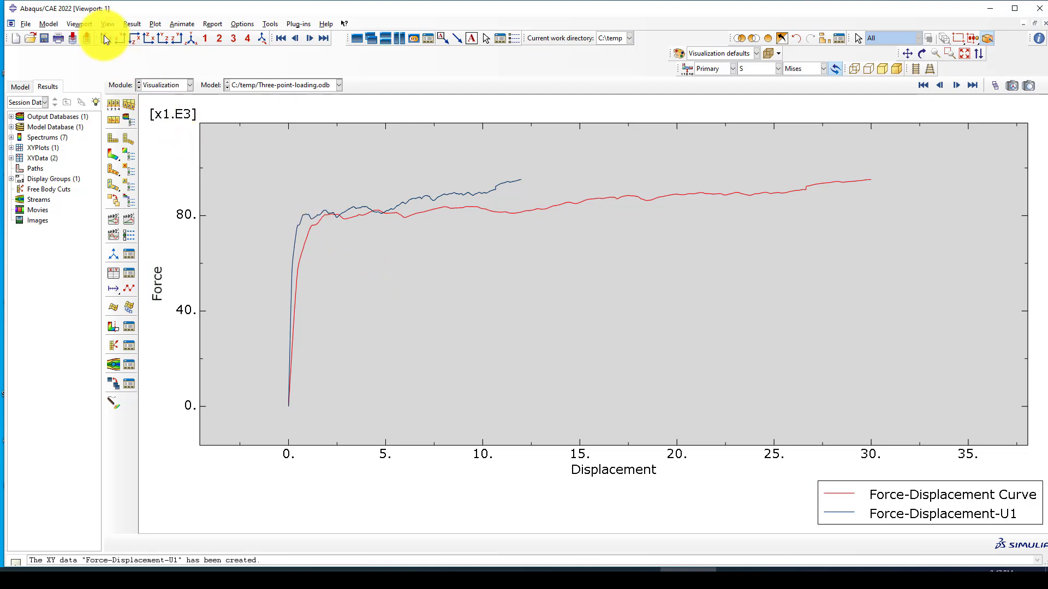
pyautogui.click(626, 263)
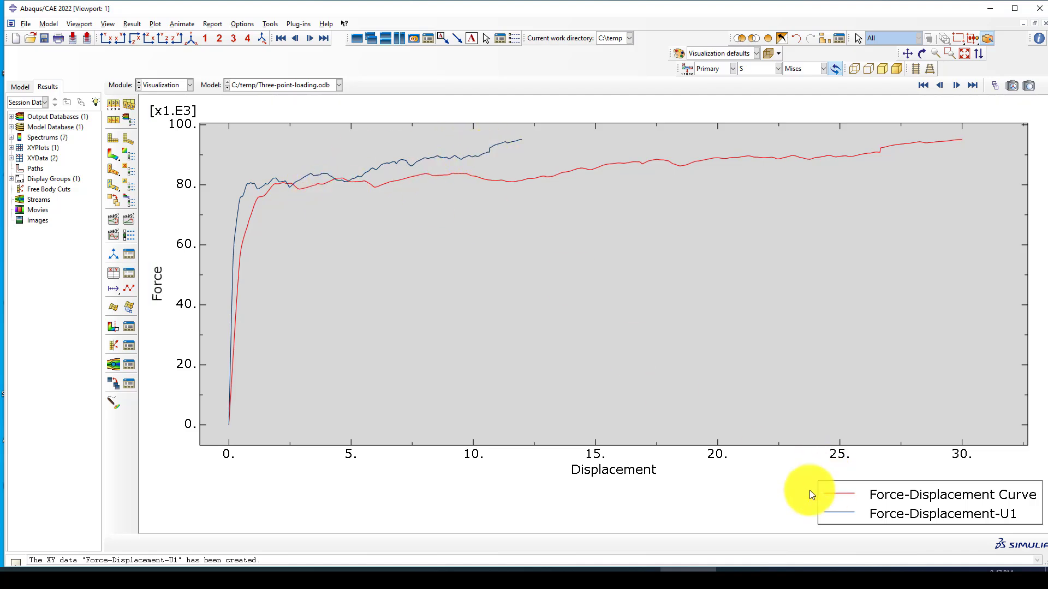
pyautogui.click(808, 571)
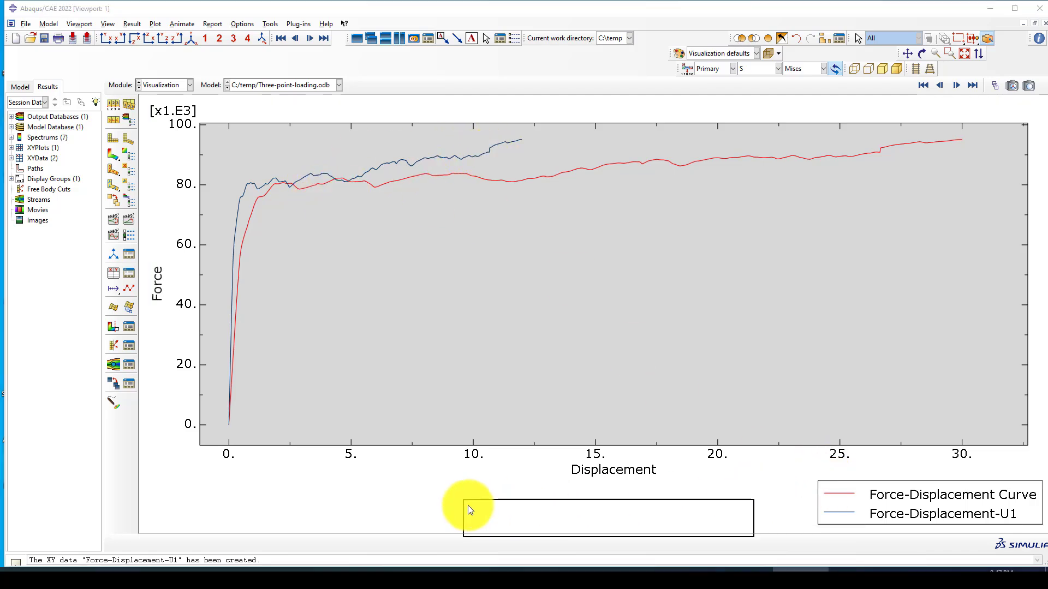
pyautogui.click(975, 494)
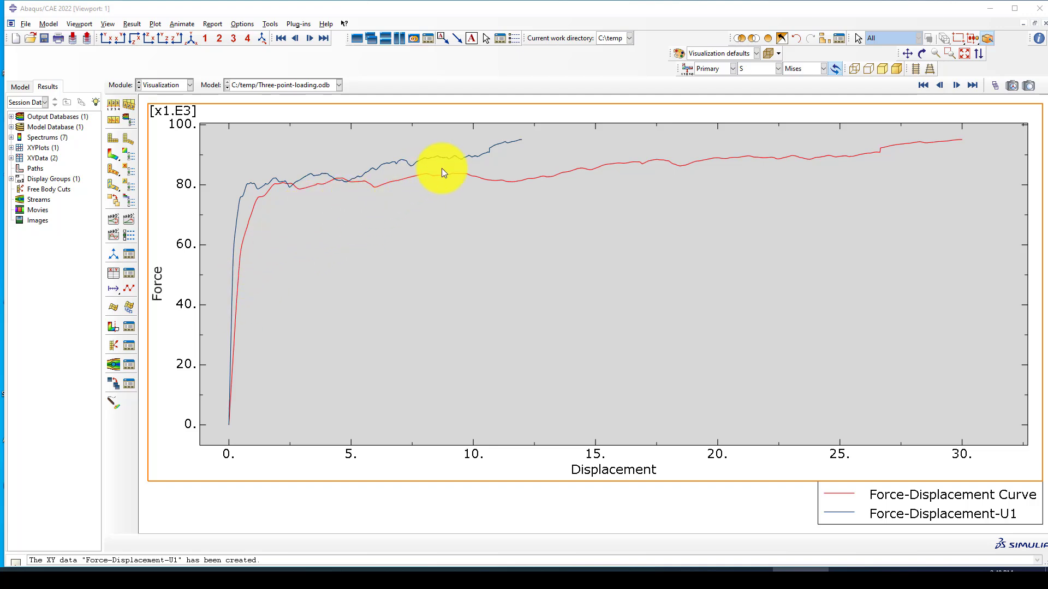
pyautogui.click(112, 157)
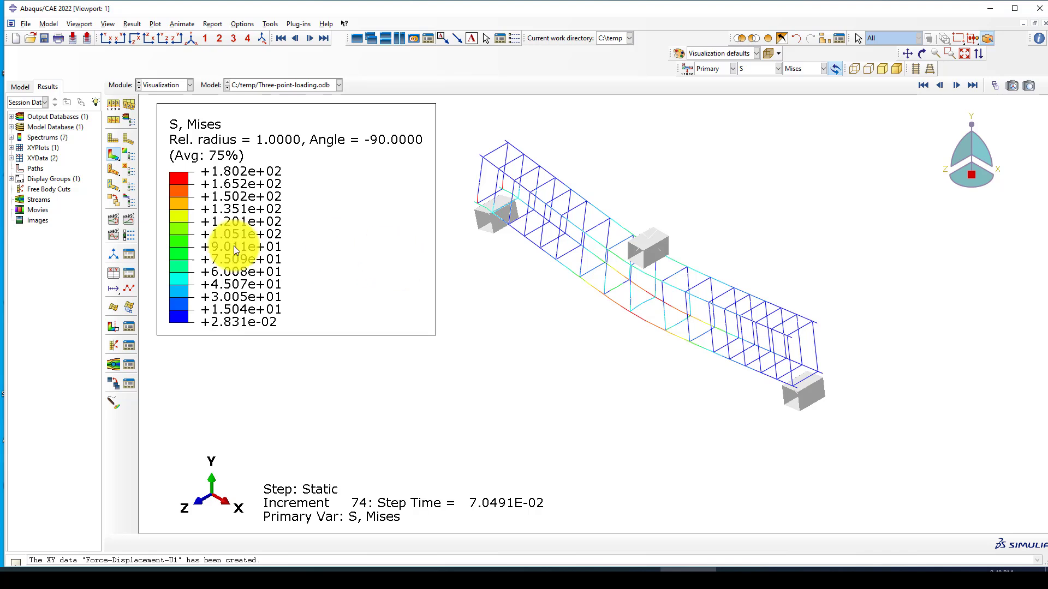
pyautogui.click(129, 273)
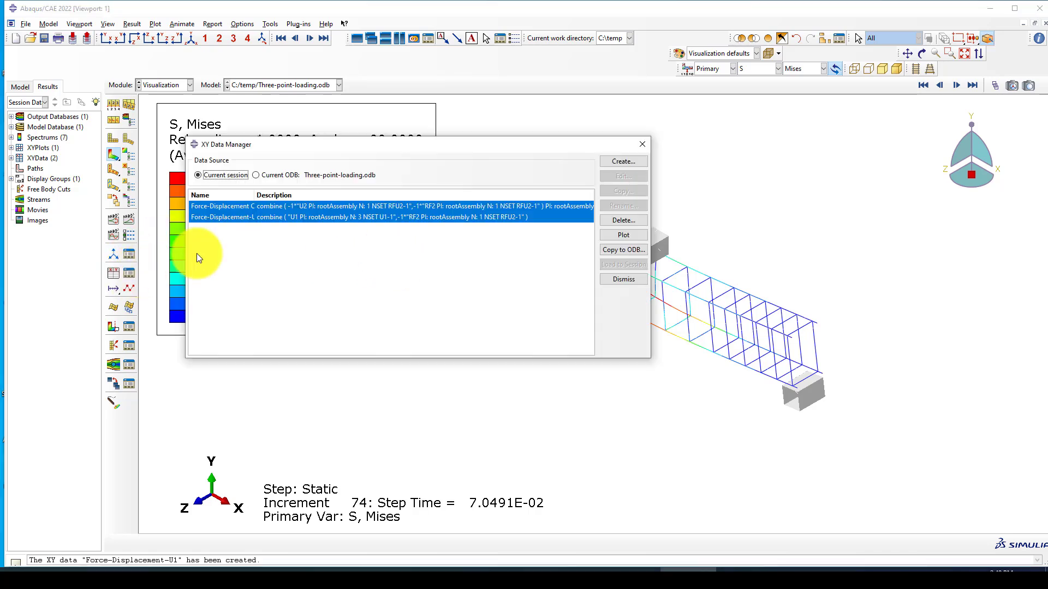
pyautogui.click(623, 235)
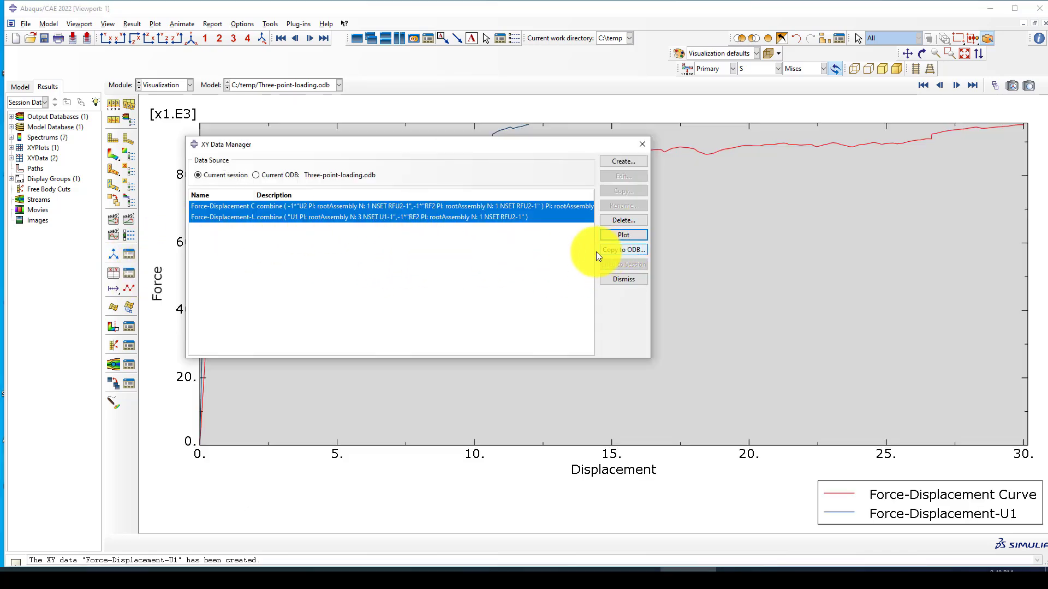
pyautogui.click(642, 145)
pyautogui.scroll(-1, 519, 279)
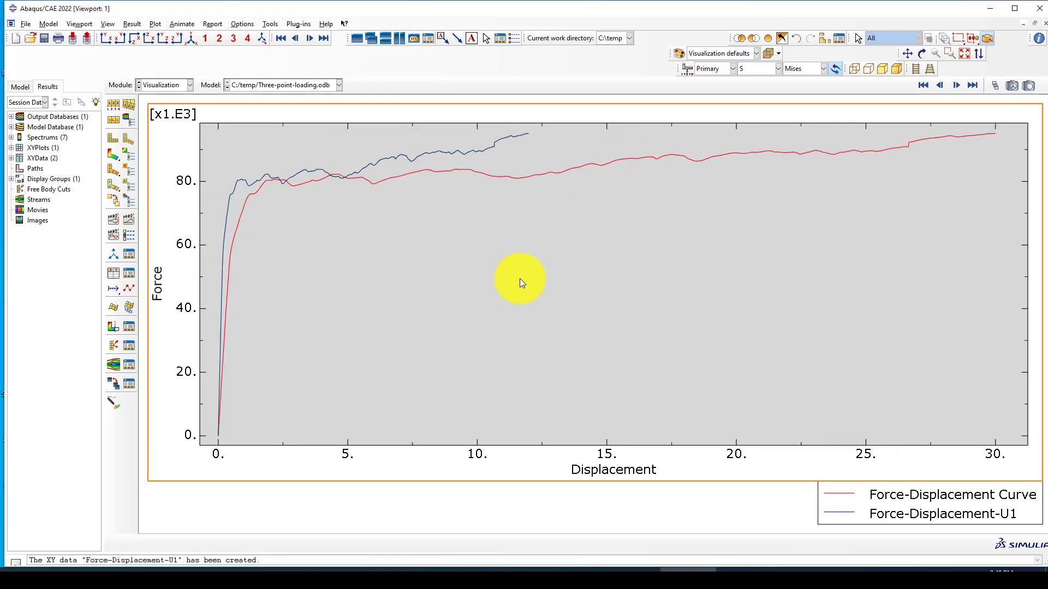